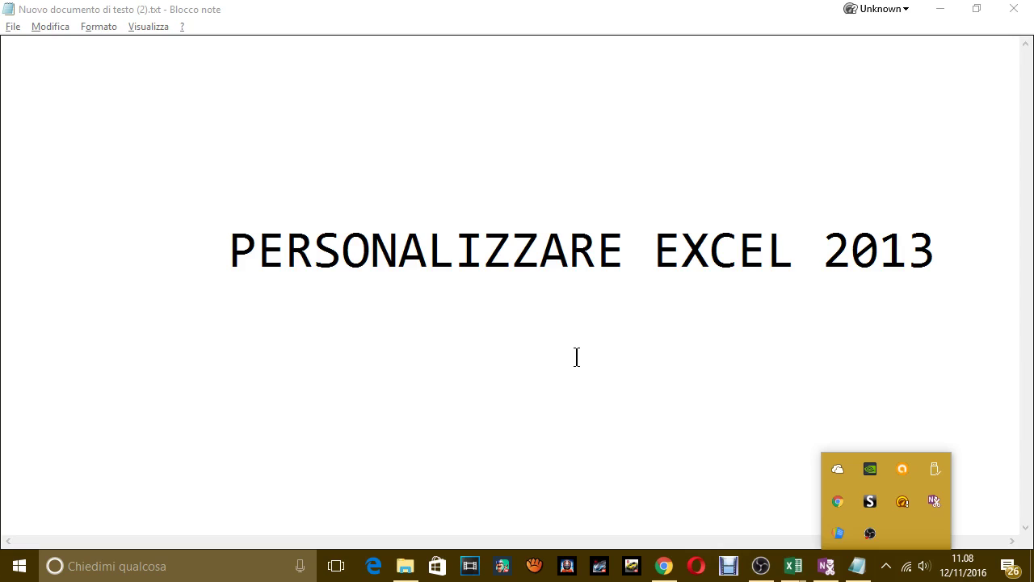
# Step: Highlight the heading 'PERSONALIZZARE EXCEL 2013' in the Notepad text document
pyautogui.click(577, 356)
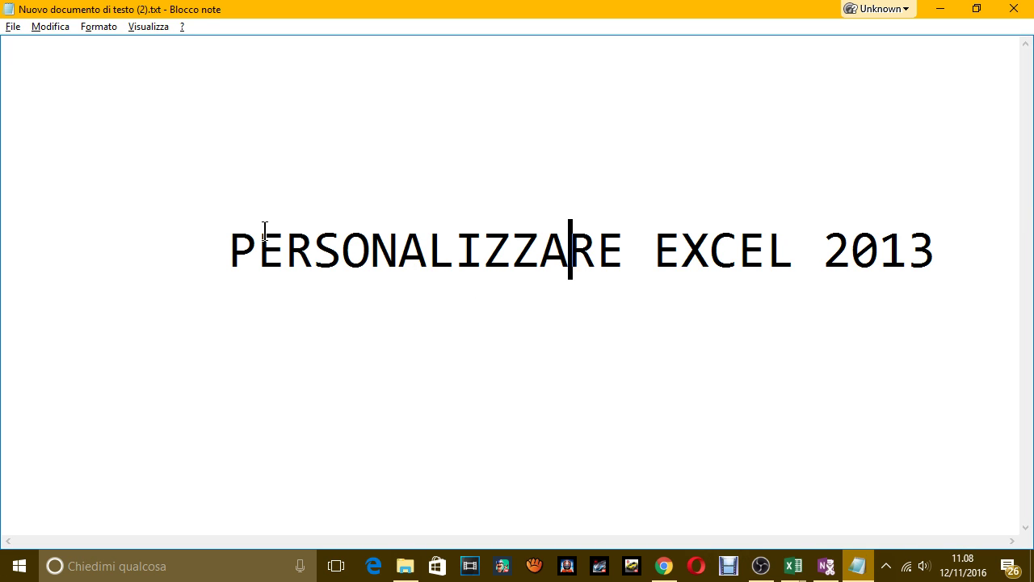
pyautogui.click(241, 233)
pyautogui.moveTo(241, 234); pyautogui.dragTo(922, 275)
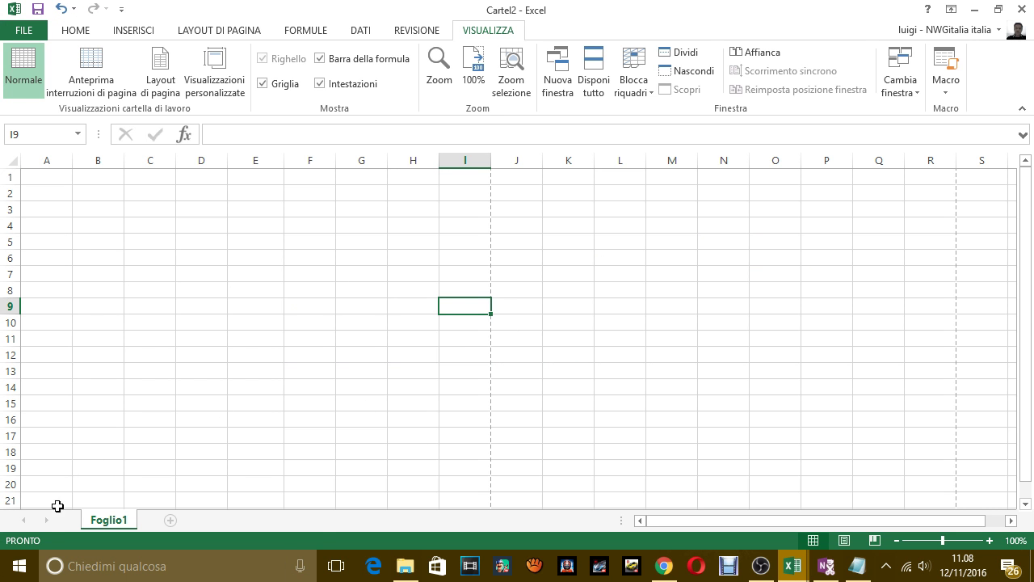
# Step: Look over Excel Options from FILE > Opzioni, close it, and return to the Informazioni page
pyautogui.click(22, 31)
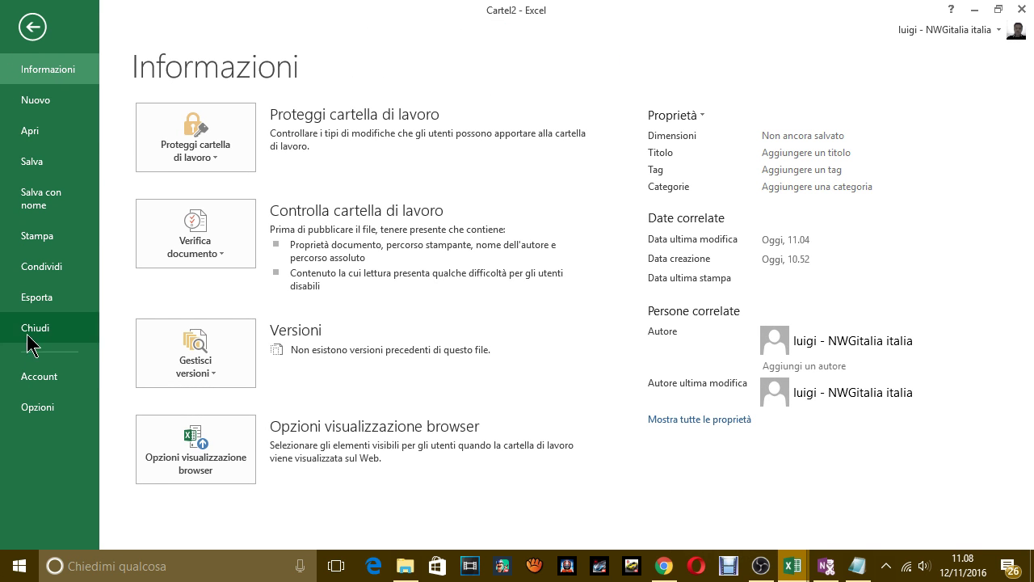
pyautogui.click(36, 407)
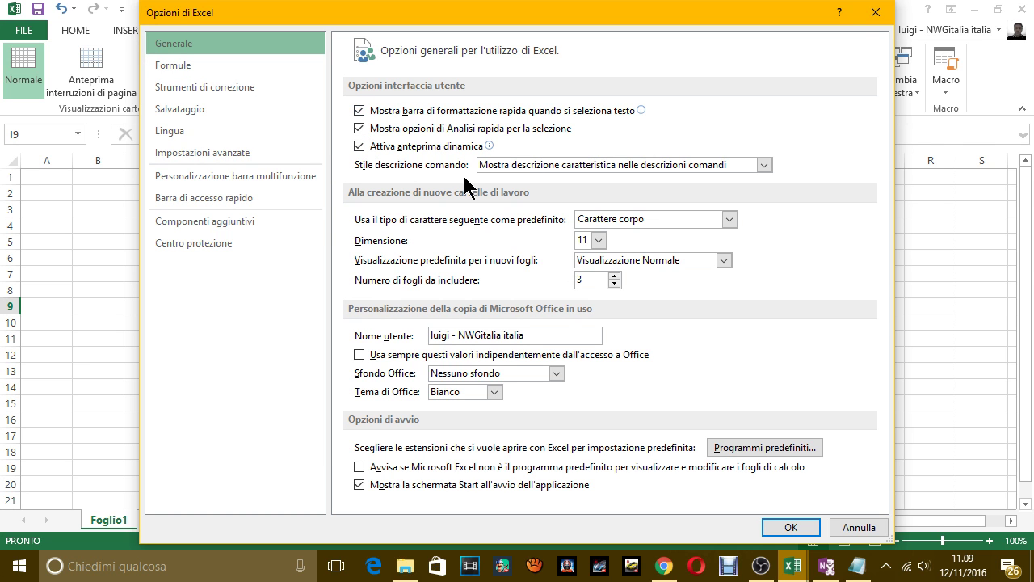
pyautogui.click(875, 12)
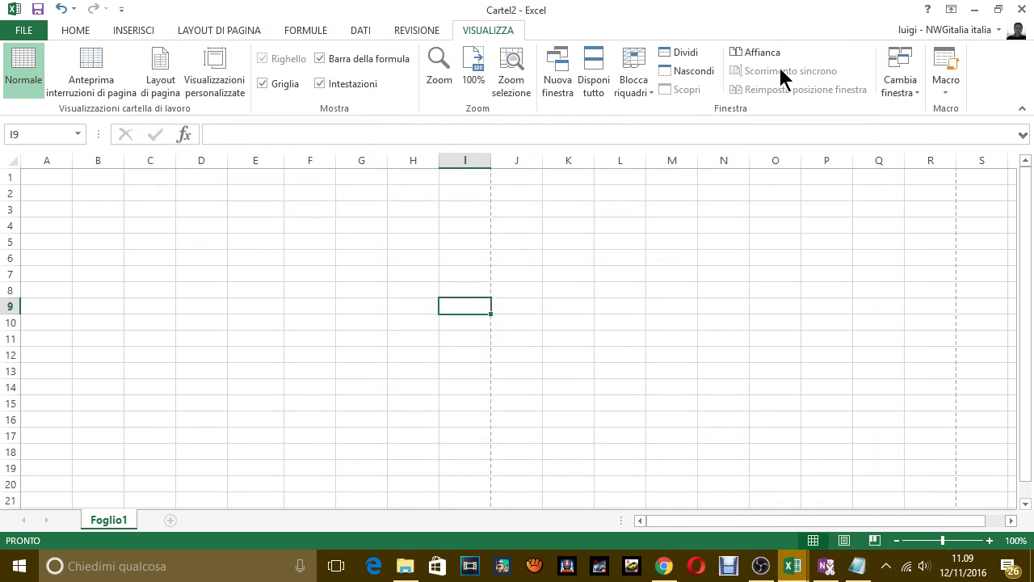
pyautogui.click(19, 32)
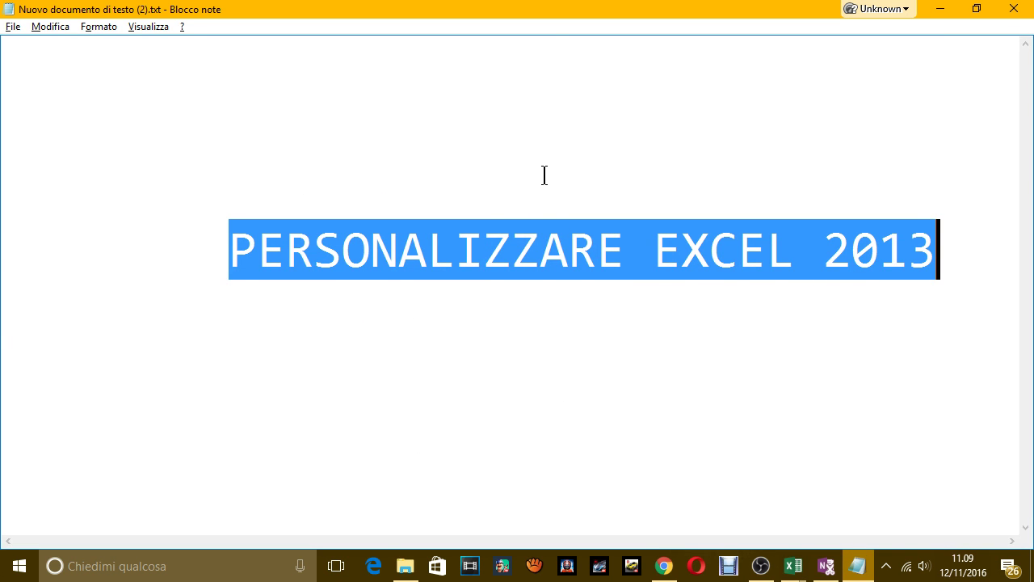
# Step: Under the heading, write 'COME VEDI SONO ANDATO SULLA SCHEDA OPZIONI, DOPO AVER PRIMA CLICCATO SU FILE IN ALTO'
pyautogui.click(544, 175)
pyautogui.press('Return')
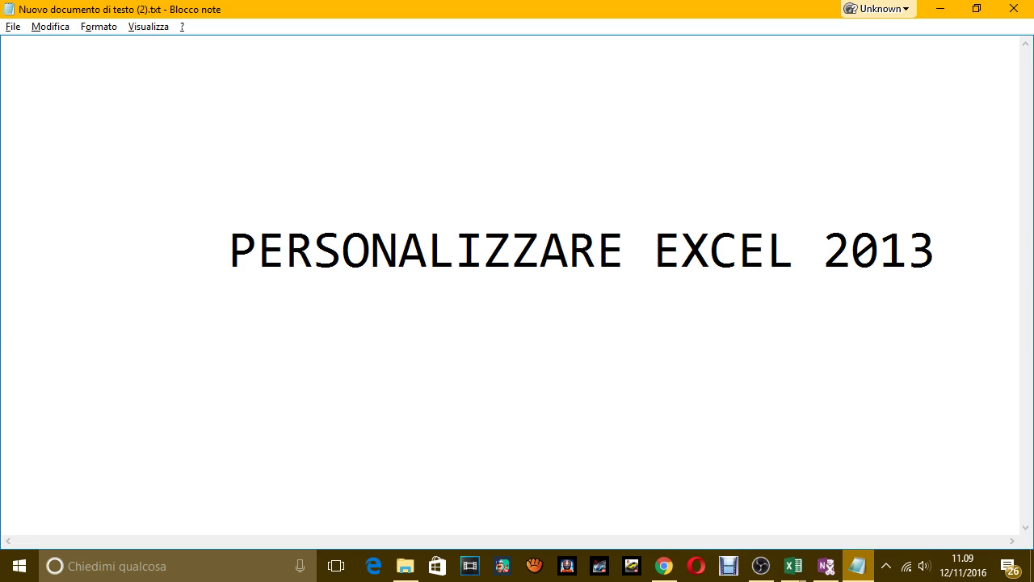
pyautogui.write('COME VE')
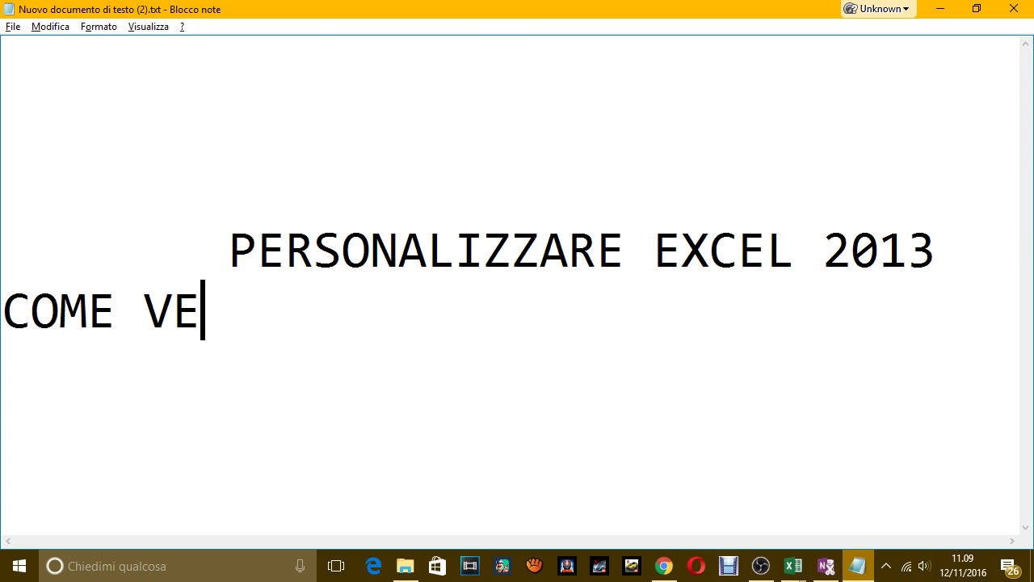
pyautogui.write('DI')
pyautogui.press('BackSpace')
pyautogui.press('BackSpace')
pyautogui.write('D')
pyautogui.press('BackSpace')
pyautogui.press('BackSpace')
pyautogui.write('D')
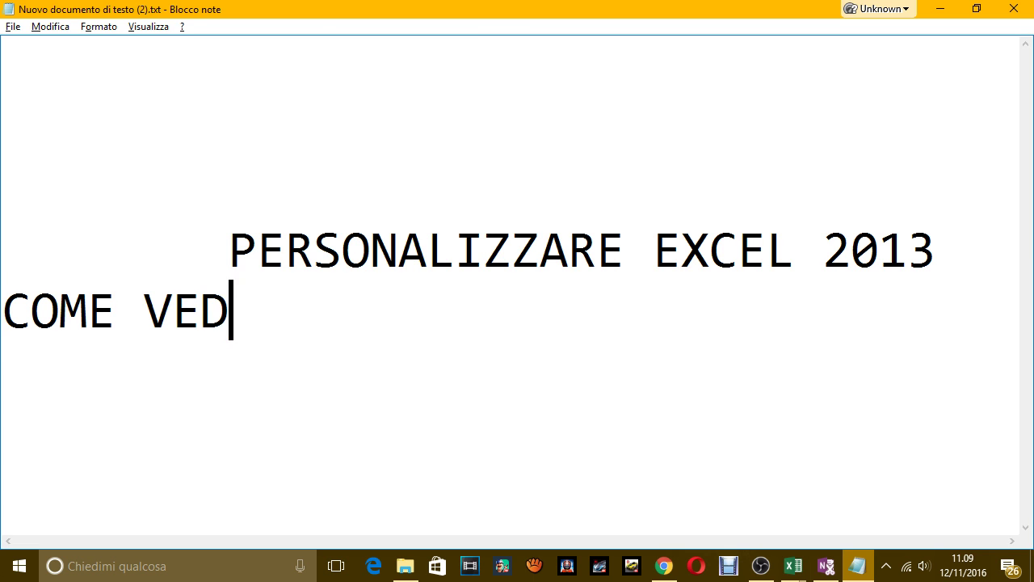
pyautogui.write('DII')
pyautogui.press('BackSpace')
pyautogui.press('BackSpace')
pyautogui.press('BackSpace')
pyautogui.write('I SONO ANDAT')
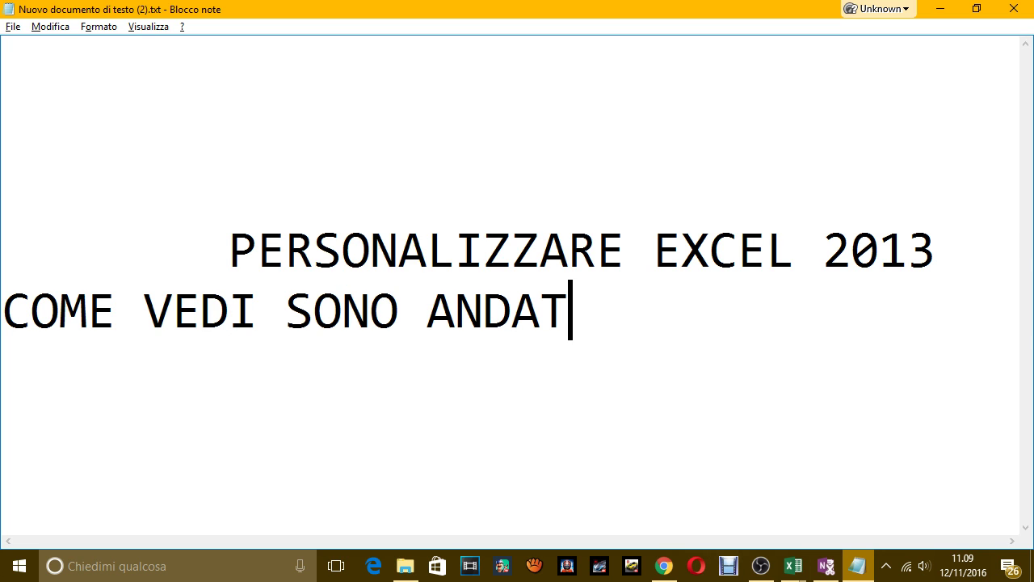
pyautogui.write('O SULLA ')
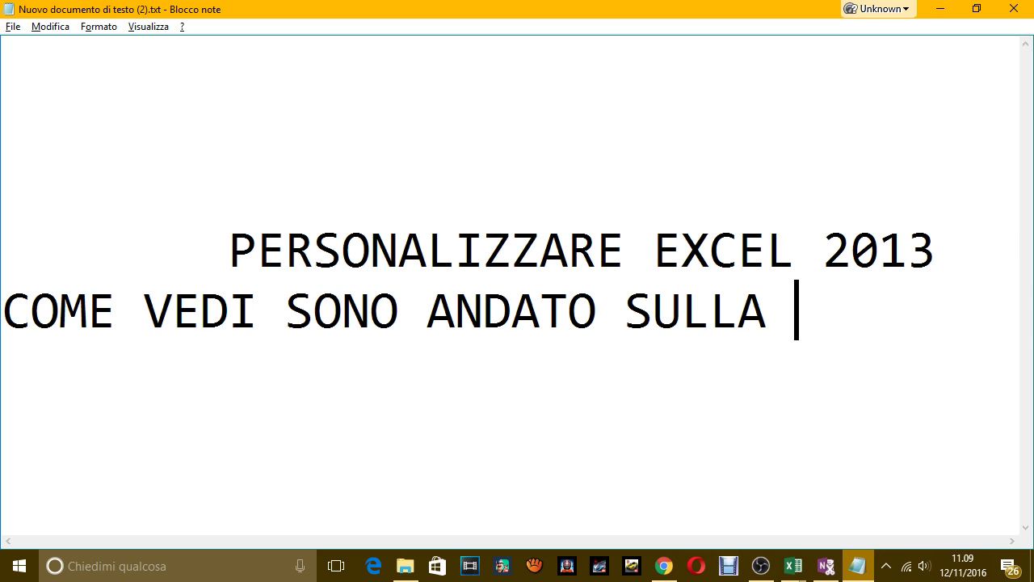
pyautogui.write('SCHEDA O')
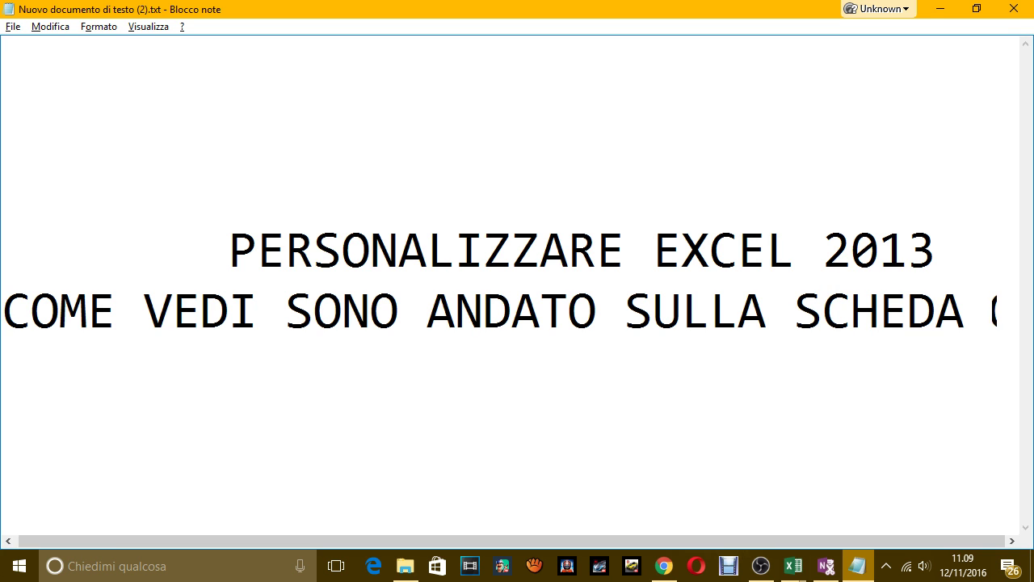
pyautogui.write('PZIONI ')
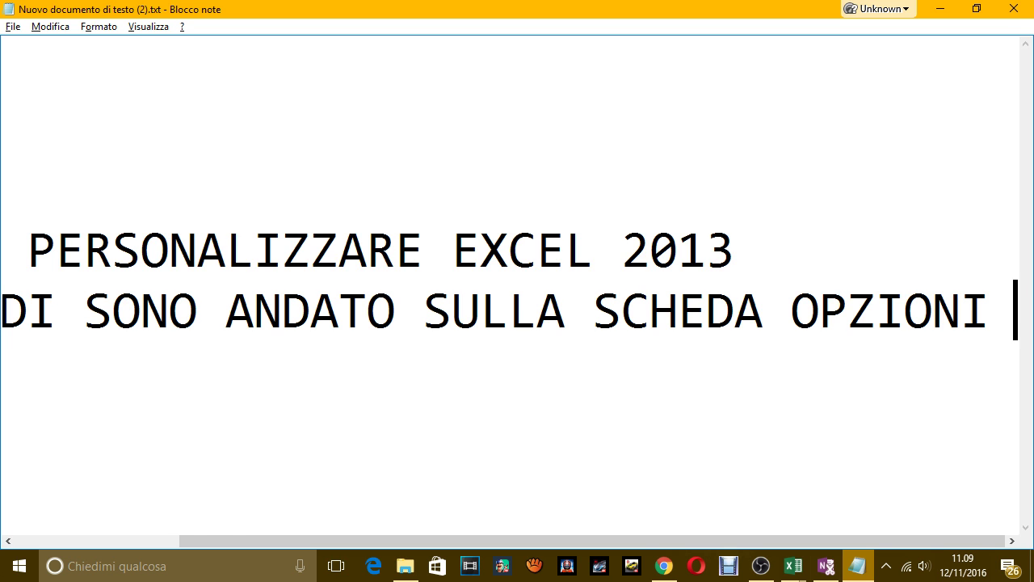
pyautogui.write(', DOPO ')
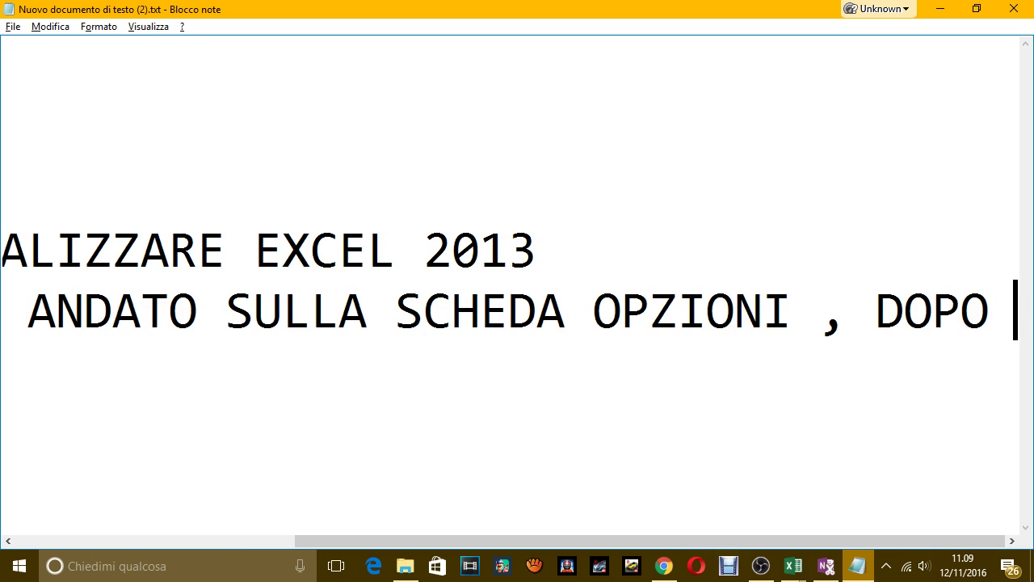
pyautogui.write('AVER PRIMA ')
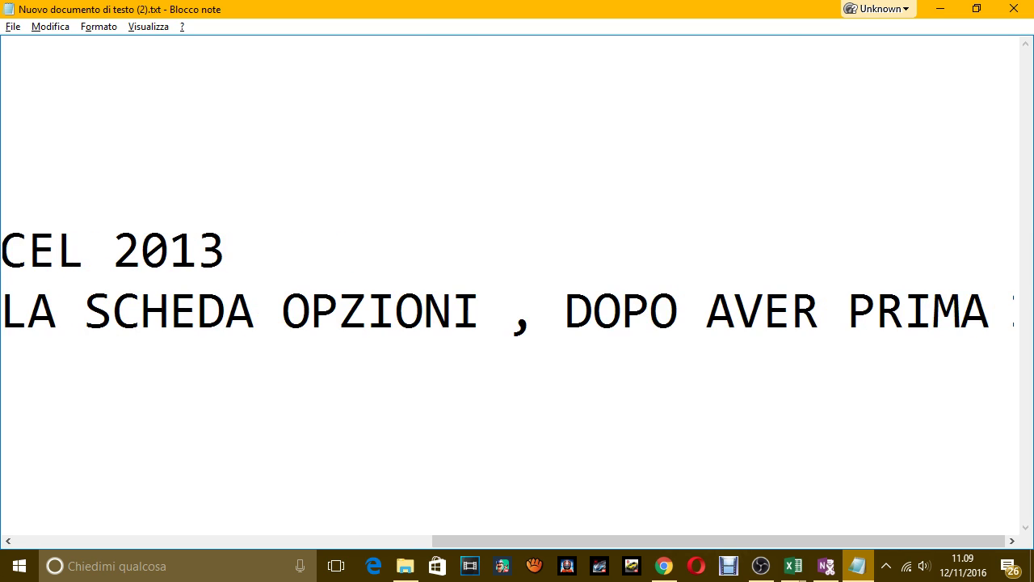
pyautogui.write('CLICCATO SU FIL')
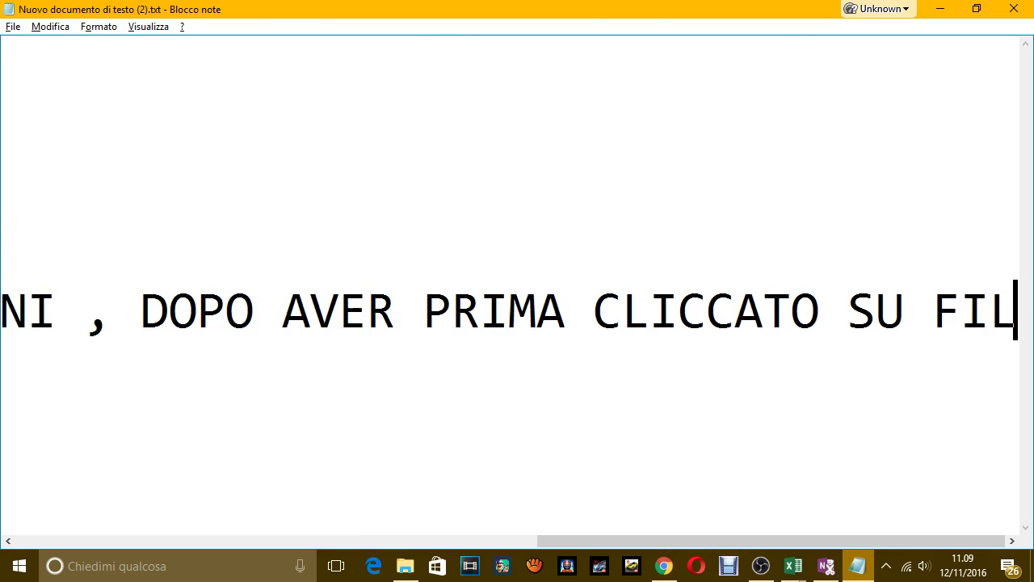
pyautogui.write('E IN ALTO')
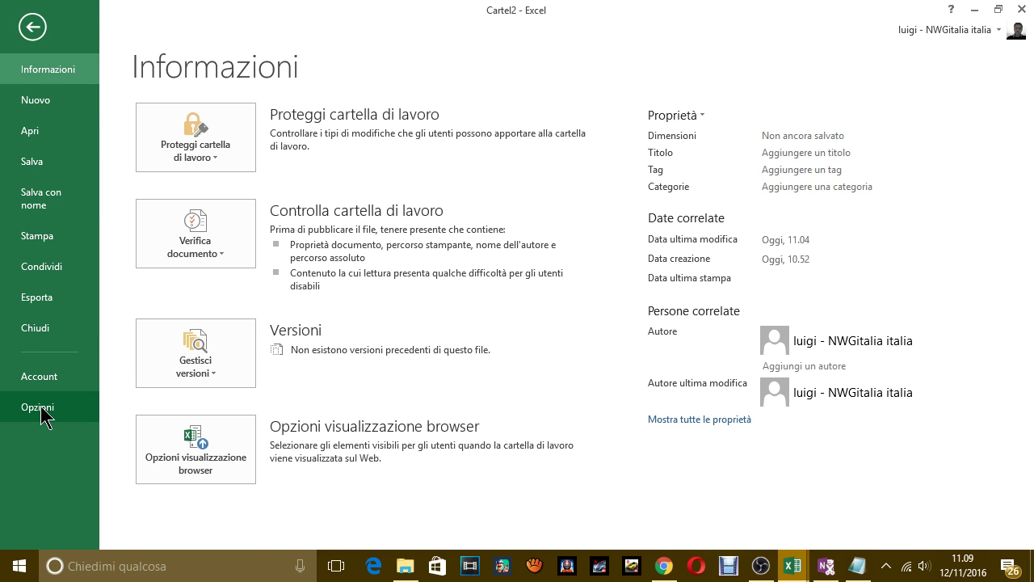
# Step: Leave Backstage and reopen the Opzioni di Excel dialog through FILE > Opzioni
pyautogui.click(34, 29)
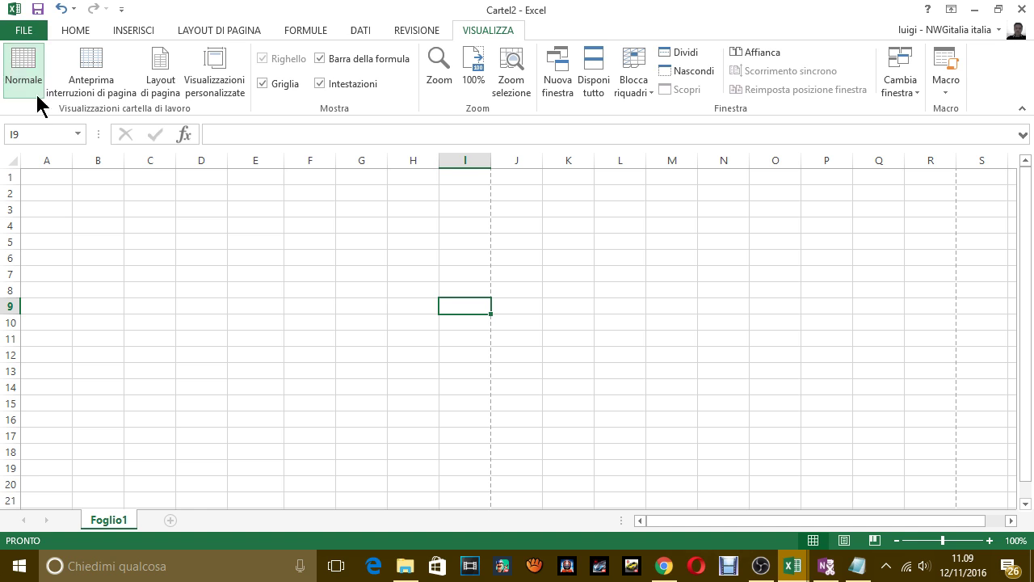
pyautogui.click(22, 32)
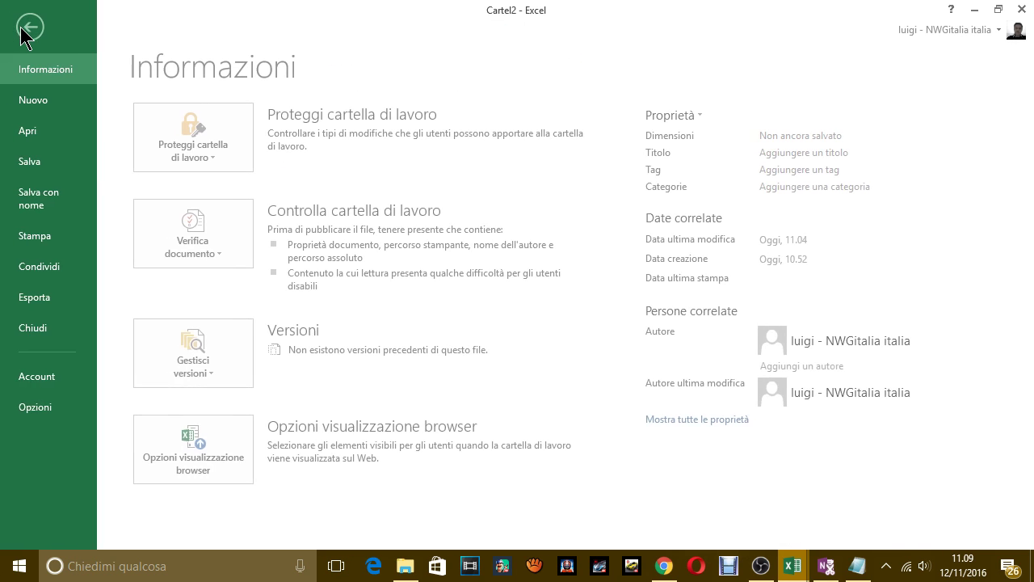
pyautogui.click(56, 406)
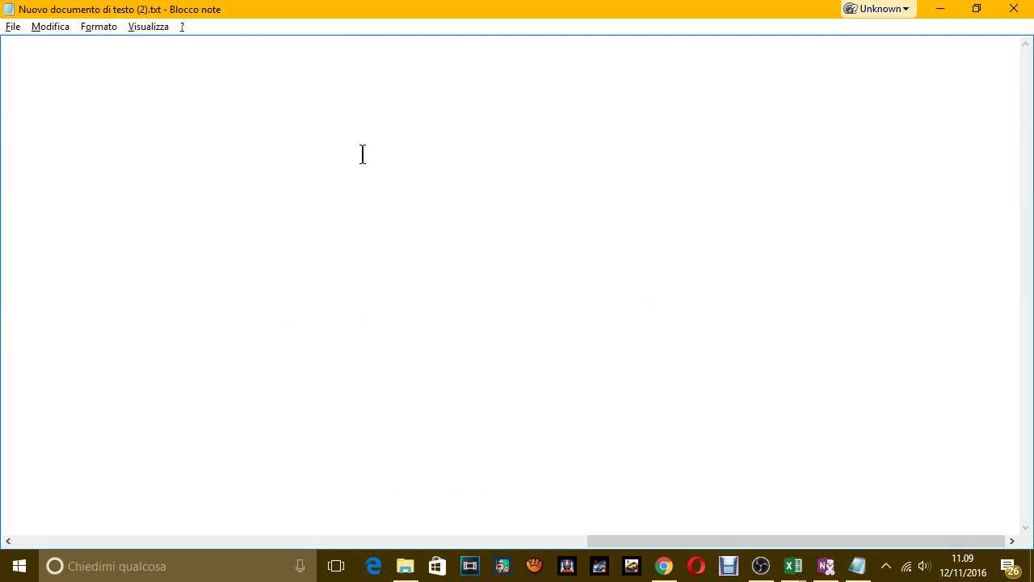
# Step: Continue the note with 'E SI APRE UNA MASCHERA DI DIALOGO DOVE SI PUO PERSONALIZZARE EXCEL'
pyautogui.write('AVER PRIMA CLICCATO SU FILE IN ALTO')
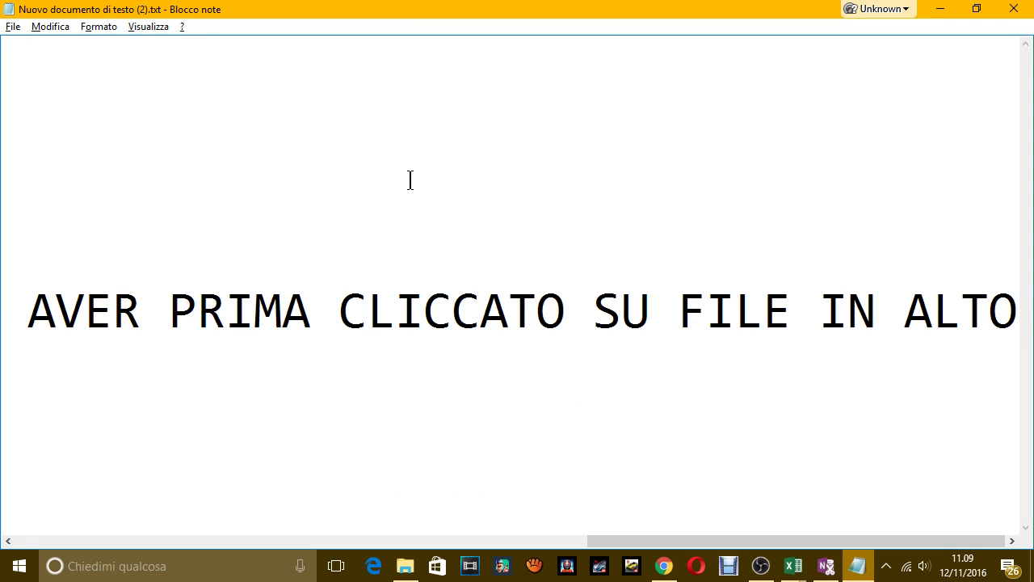
pyautogui.write(', E SI APRE')
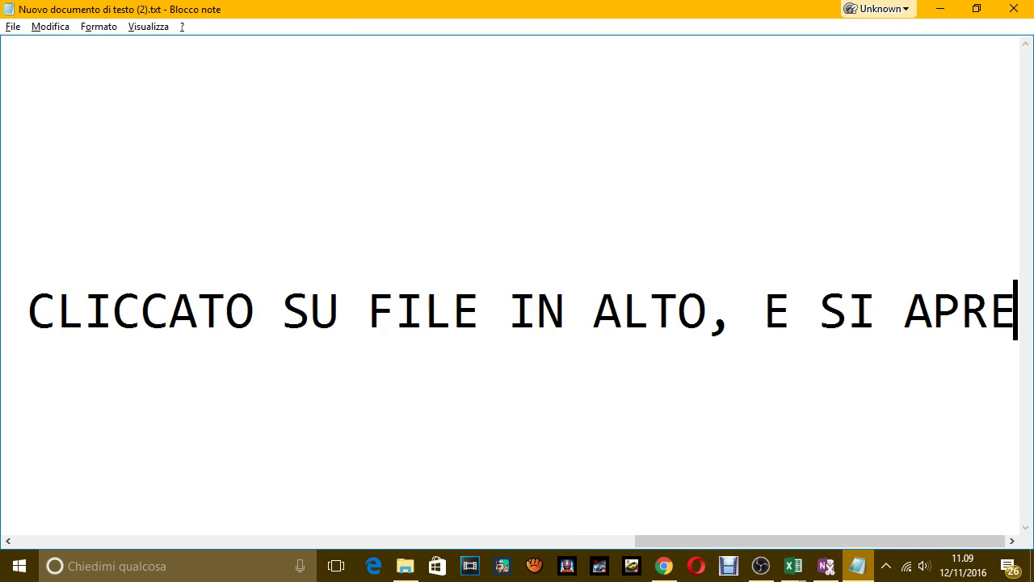
pyautogui.write(' UNA SCHEDA')
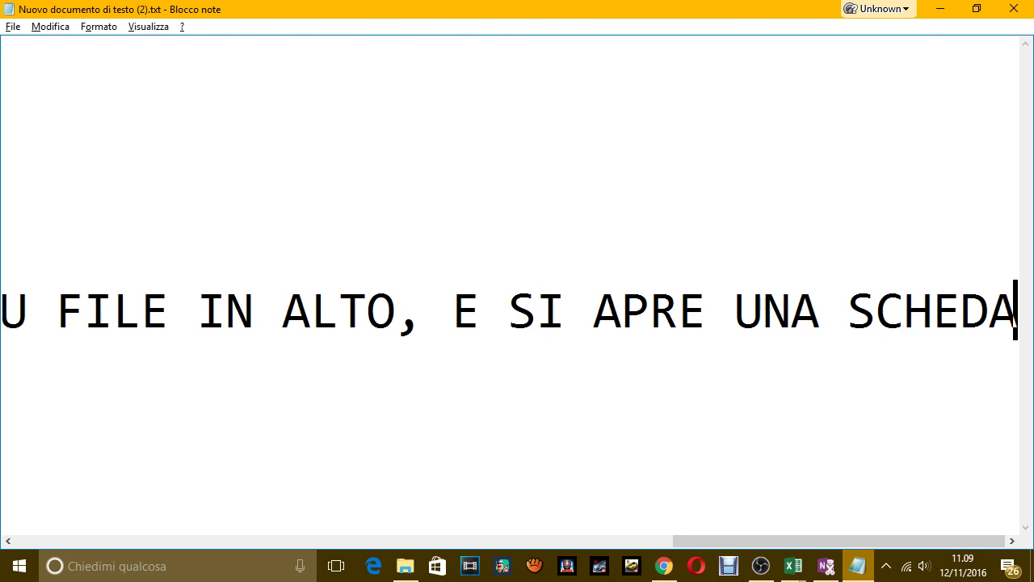
pyautogui.press('BackSpace')
pyautogui.press('BackSpace')
pyautogui.press('BackSpace')
pyautogui.press('BackSpace')
pyautogui.press('BackSpace')
pyautogui.press('BackSpace')
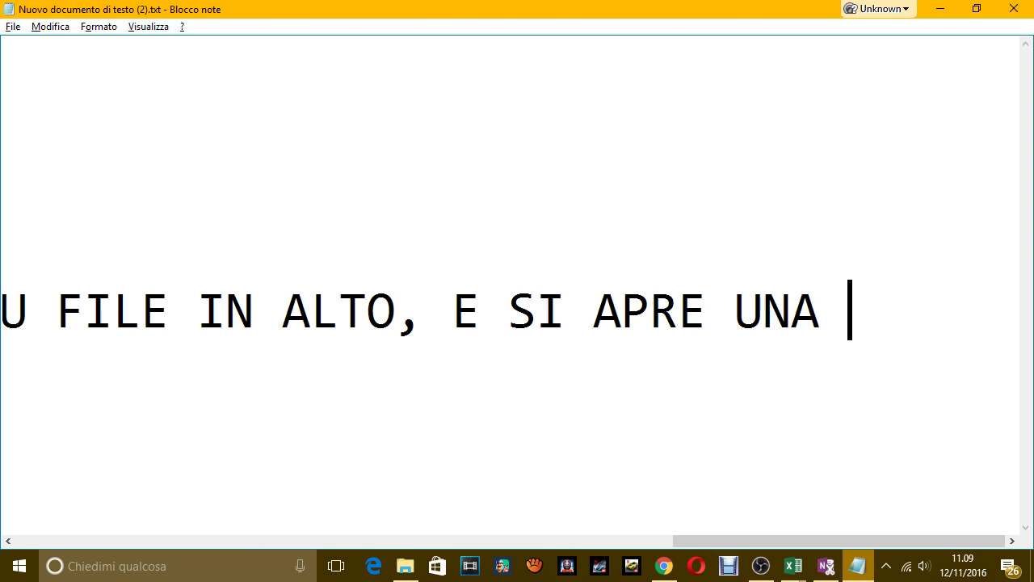
pyautogui.write('MASCHERA')
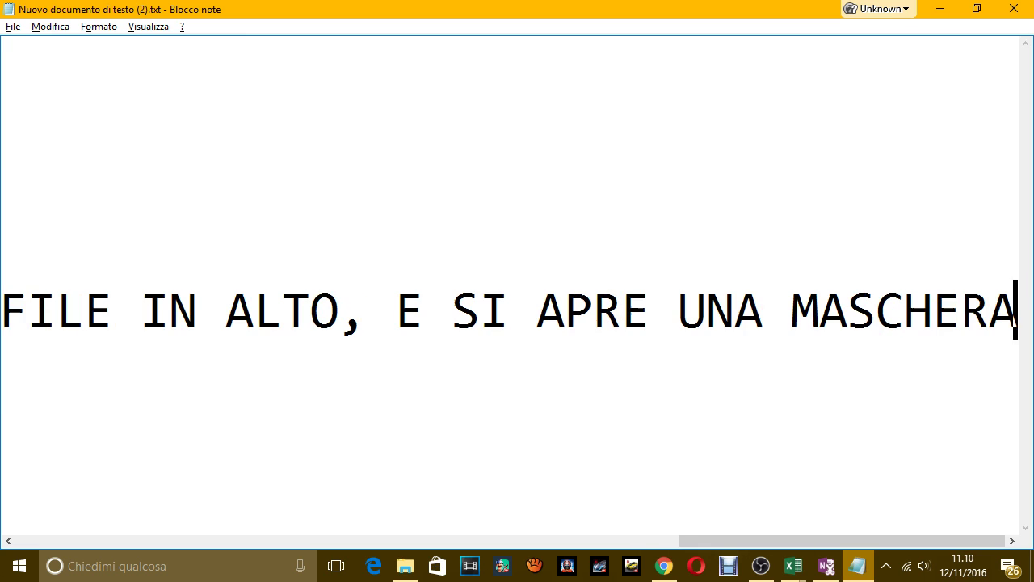
pyautogui.write(' DI DI')
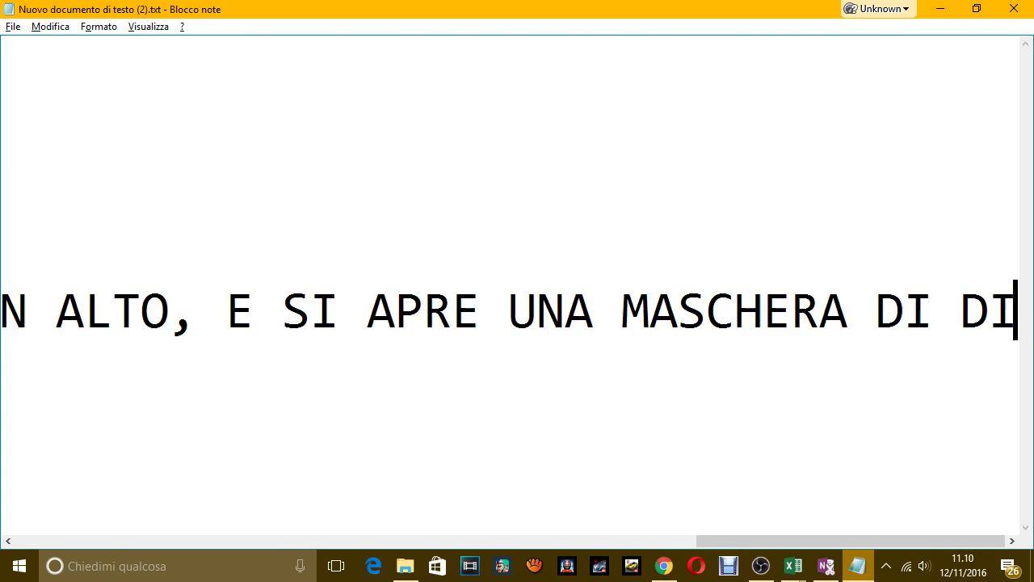
pyautogui.write('ALOGO')
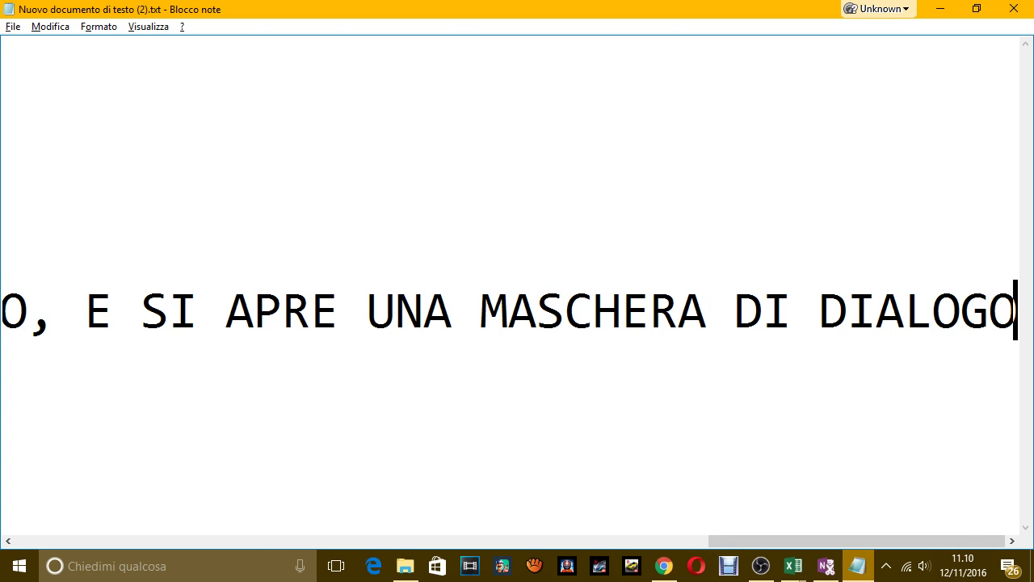
pyautogui.write(' DOVE ')
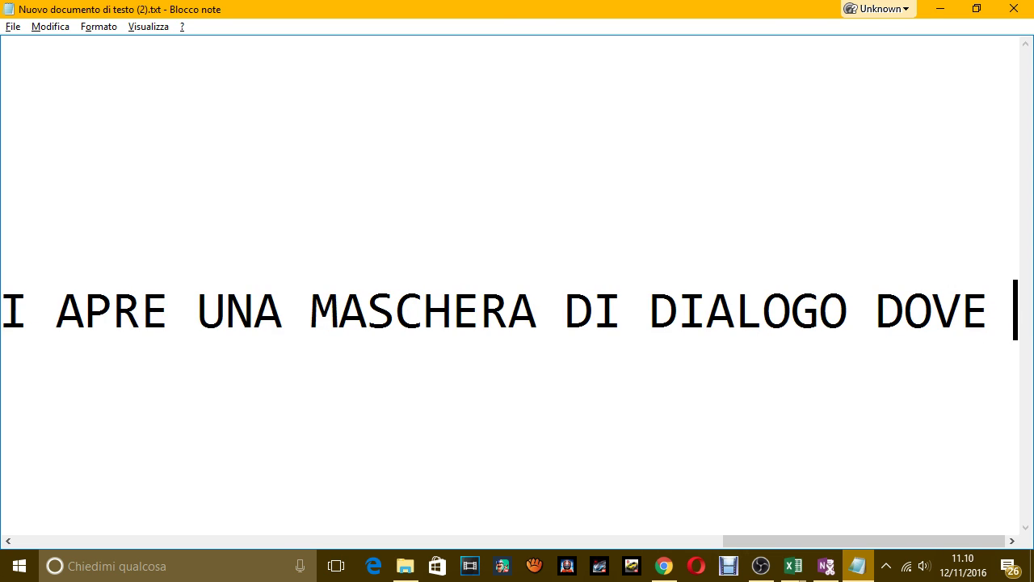
pyautogui.write('SI PUO')
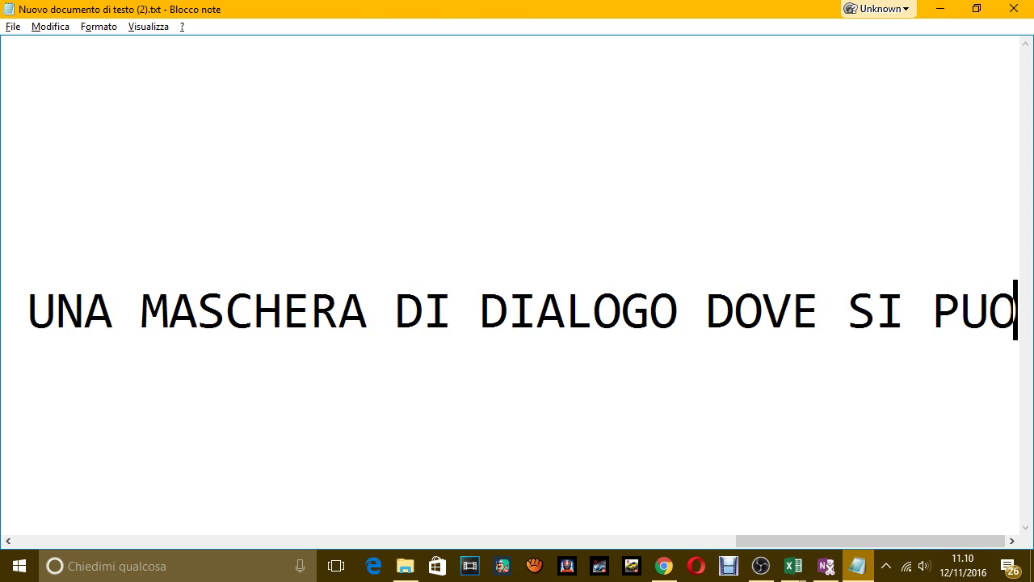
pyautogui.write(' PERSONALIZ')
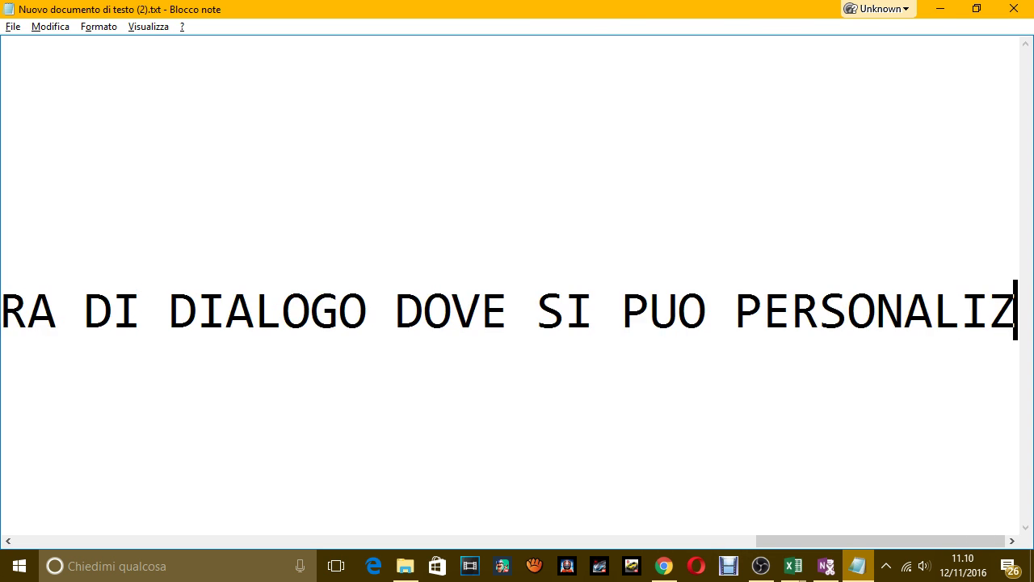
pyautogui.write('ZARE EXC')
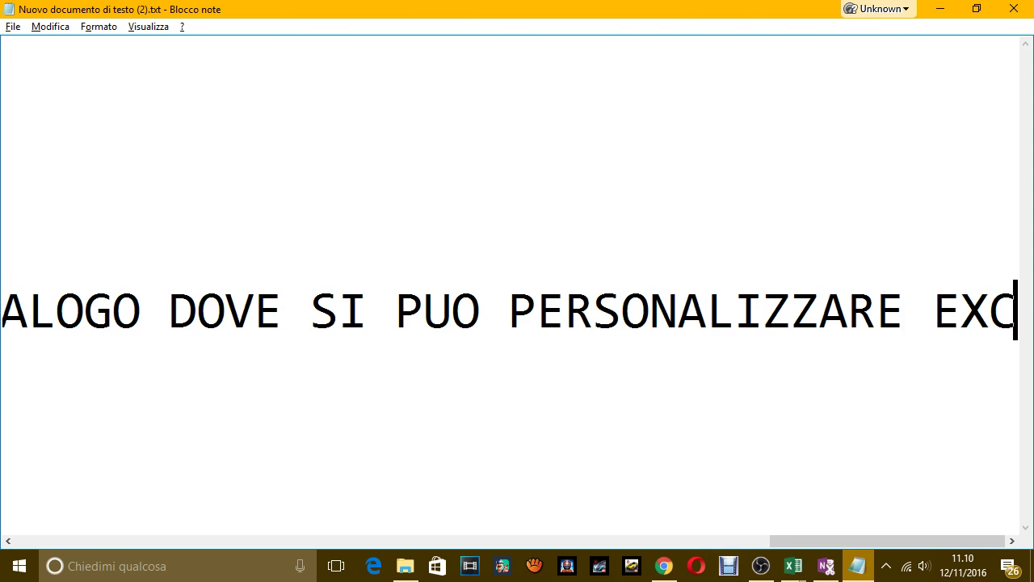
pyautogui.write('EL')
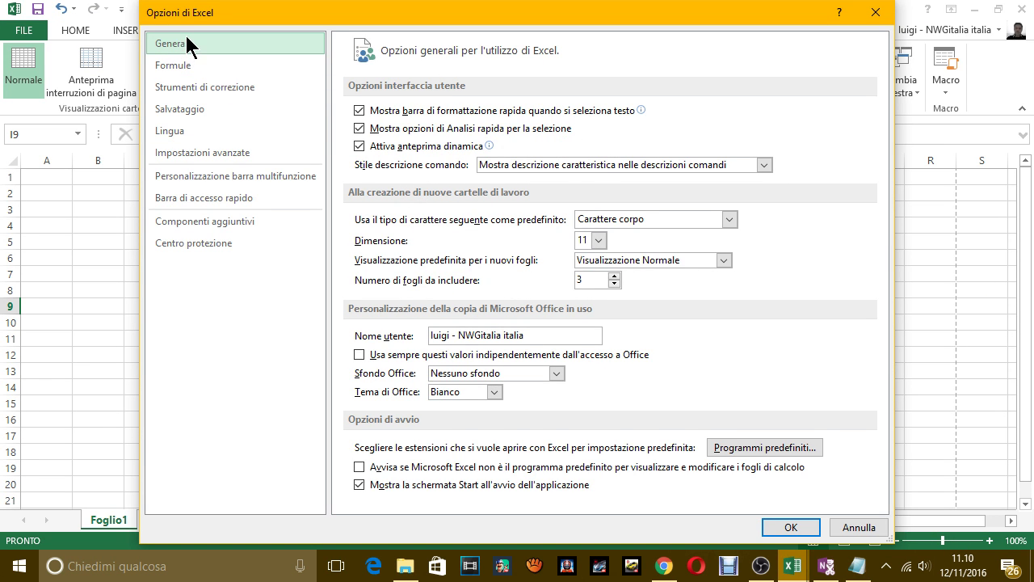
# Step: Page through each Excel Options category from Formule to Centro protezione, then back to Generale
pyautogui.click(184, 64)
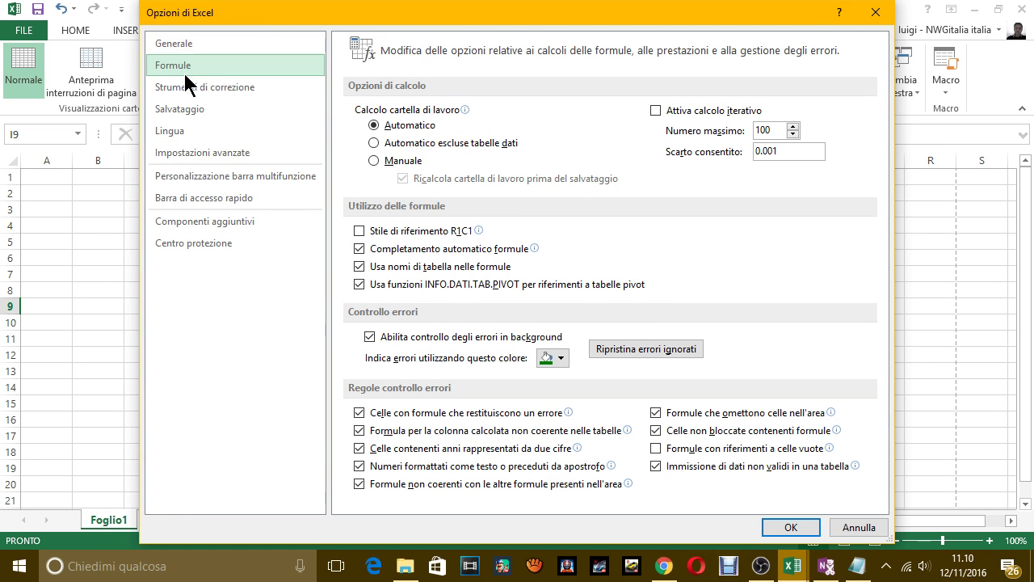
pyautogui.click(187, 85)
pyautogui.click(192, 110)
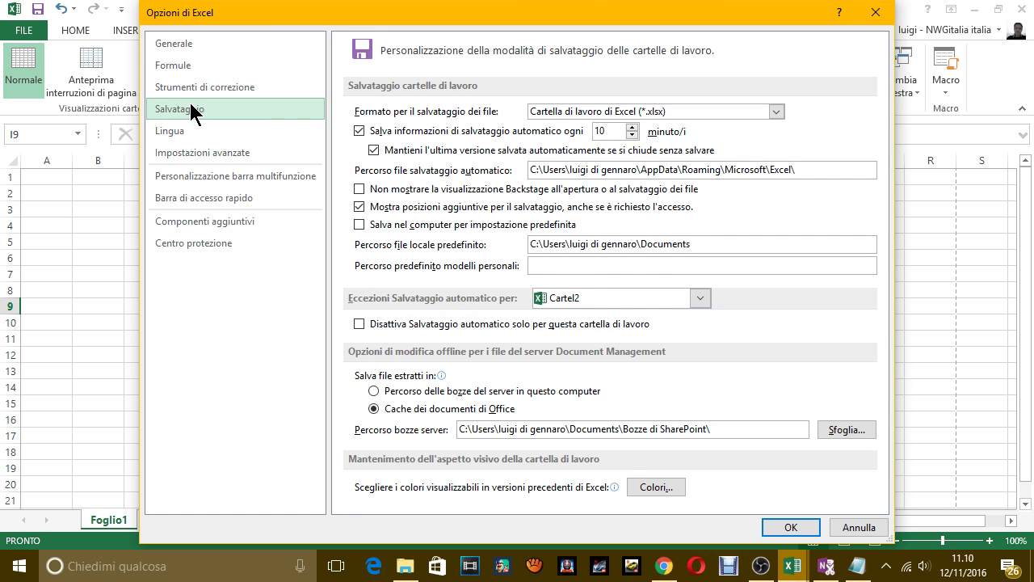
pyautogui.click(189, 131)
pyautogui.click(192, 153)
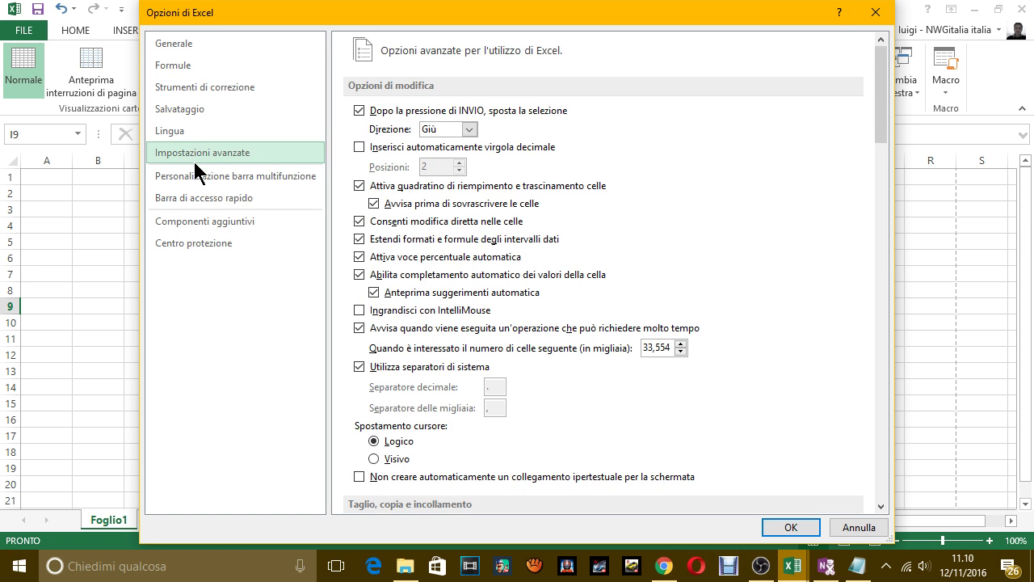
pyautogui.click(198, 175)
pyautogui.click(201, 198)
pyautogui.click(202, 220)
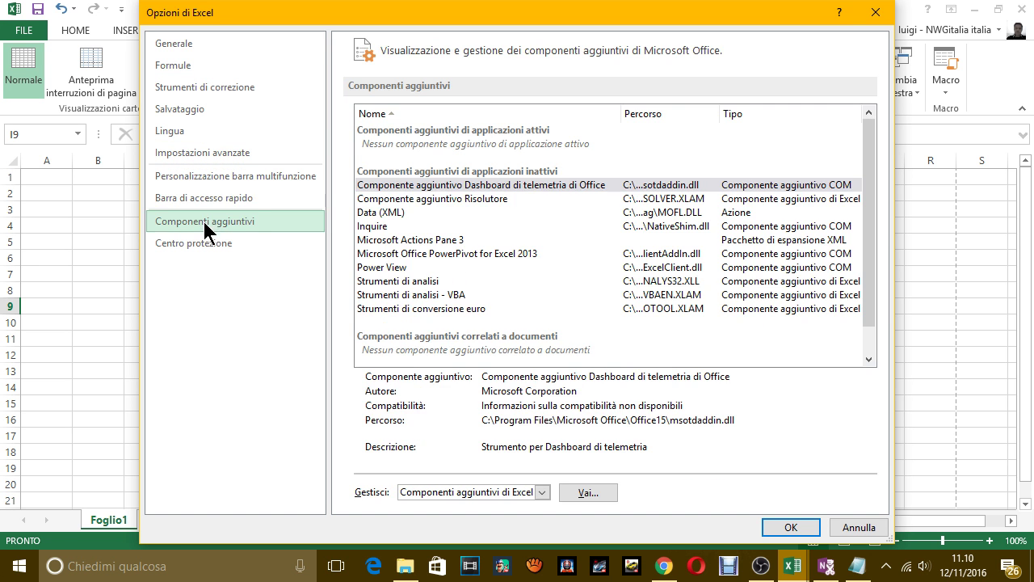
pyautogui.click(202, 242)
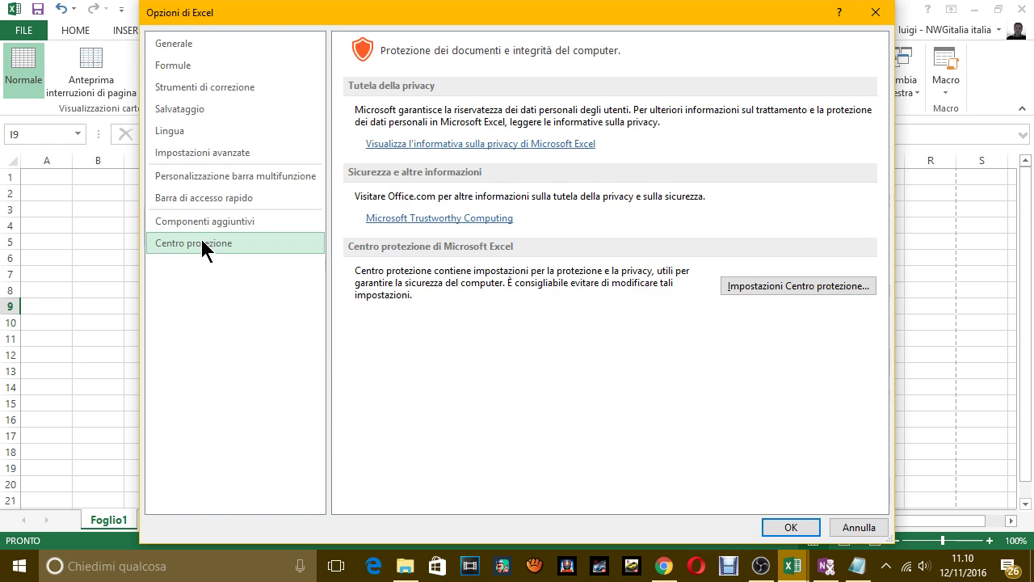
pyautogui.click(181, 45)
# Step: In Notepad, add 'COME VEDI CI SONO DEI MENU E DEI SOTTOMENU DOVE' to the note
pyautogui.hotkey('alt', 'Tab')
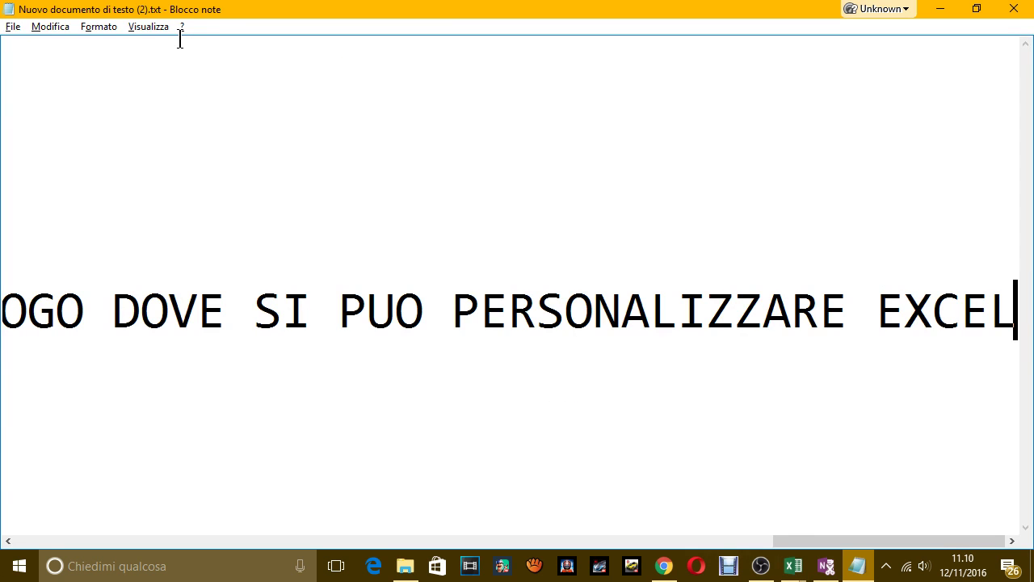
pyautogui.write('. C')
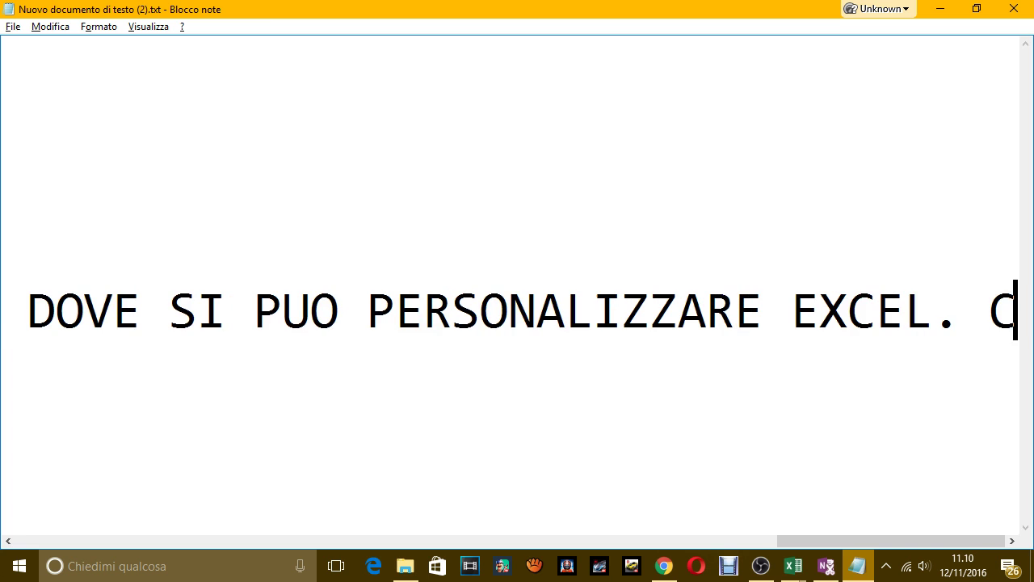
pyautogui.write('OME VE')
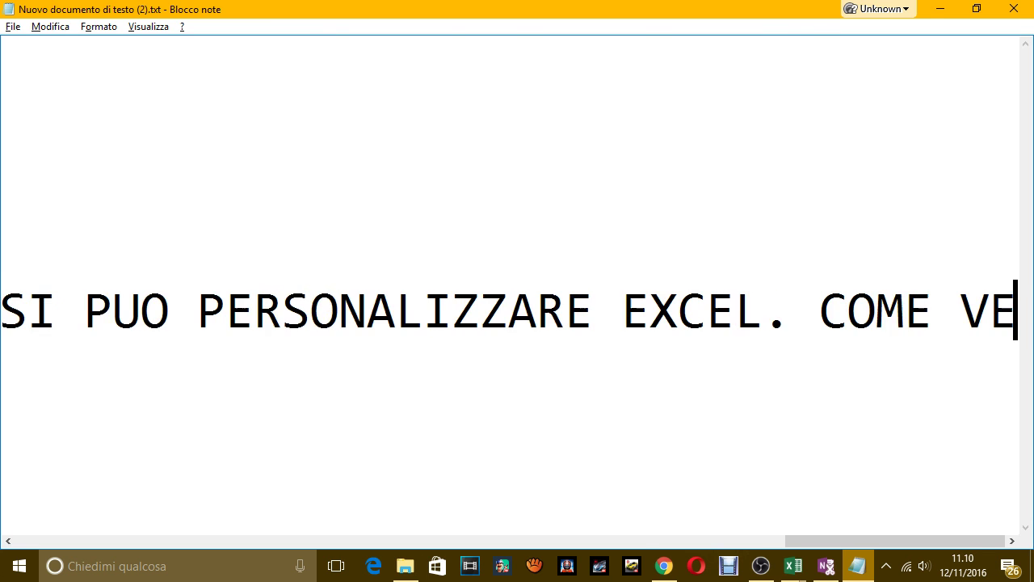
pyautogui.write('DI CISONO')
pyautogui.press('BackSpace')
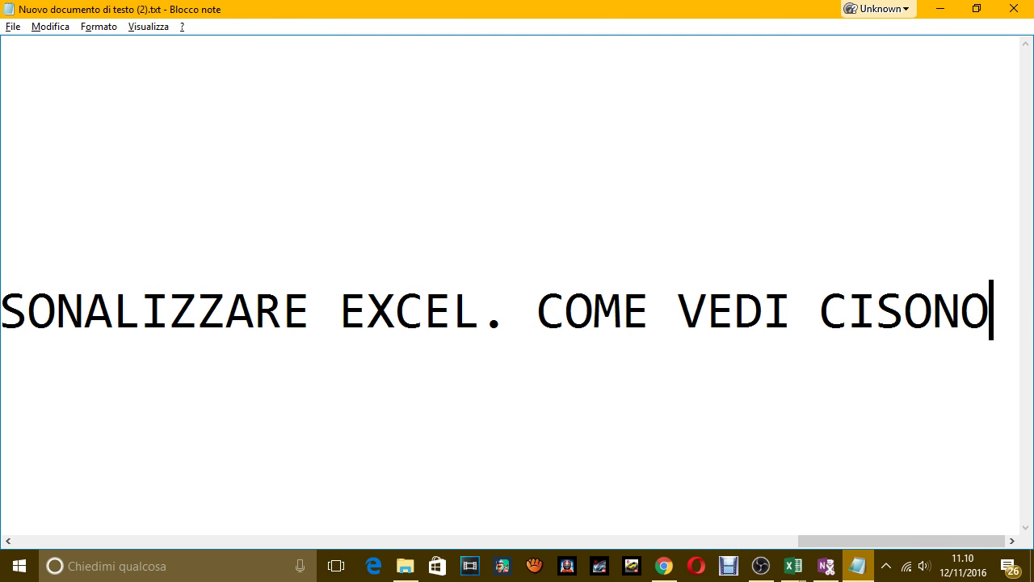
pyautogui.press('BackSpace')
pyautogui.press('BackSpace')
pyautogui.press('BackSpace')
pyautogui.press('BackSpace')
pyautogui.write('SONO DEI')
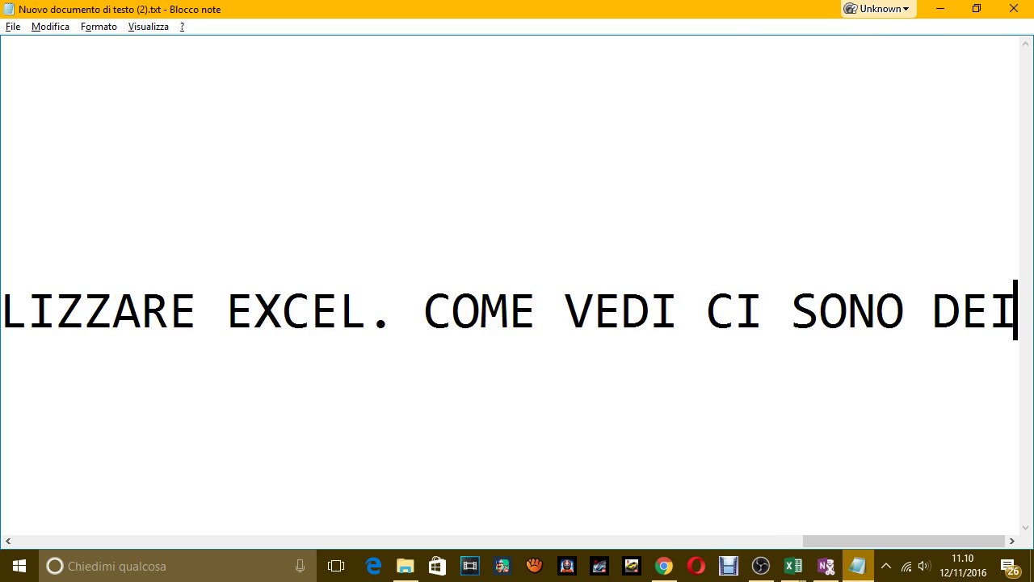
pyautogui.write(' MENU')
pyautogui.press('BackSpace')
pyautogui.write('NU E')
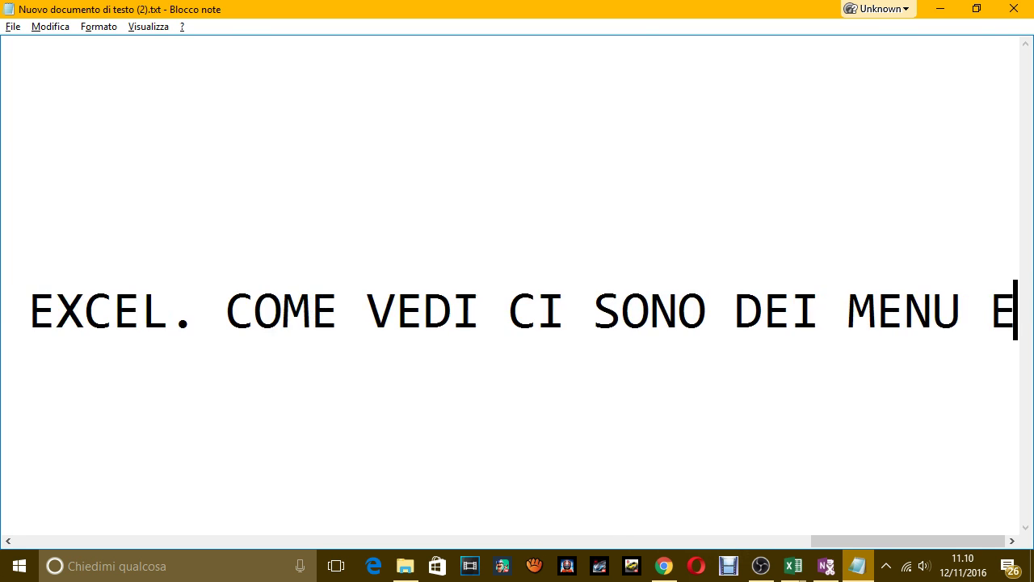
pyautogui.write(' DEI SOTTOME')
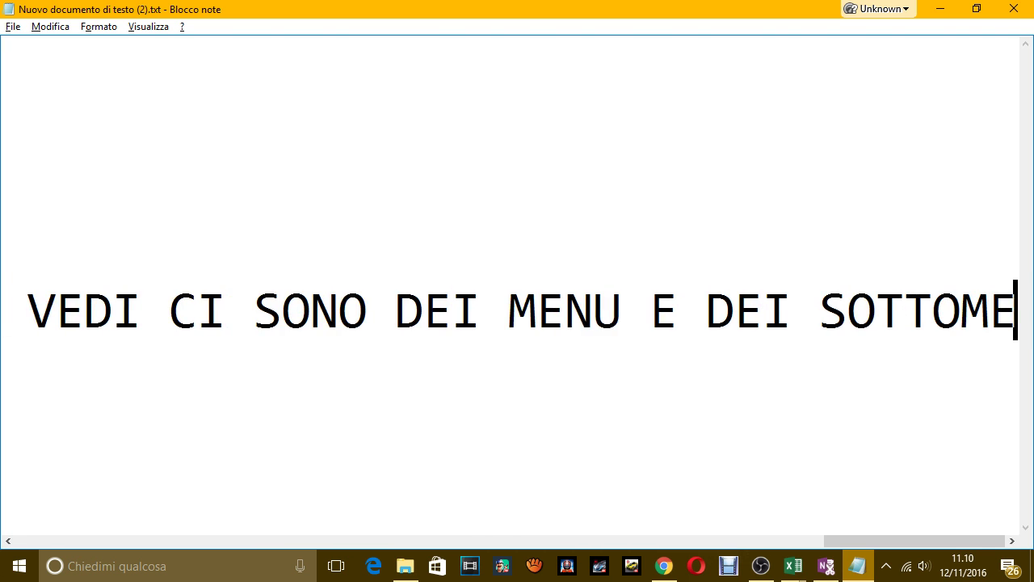
pyautogui.write('NU')
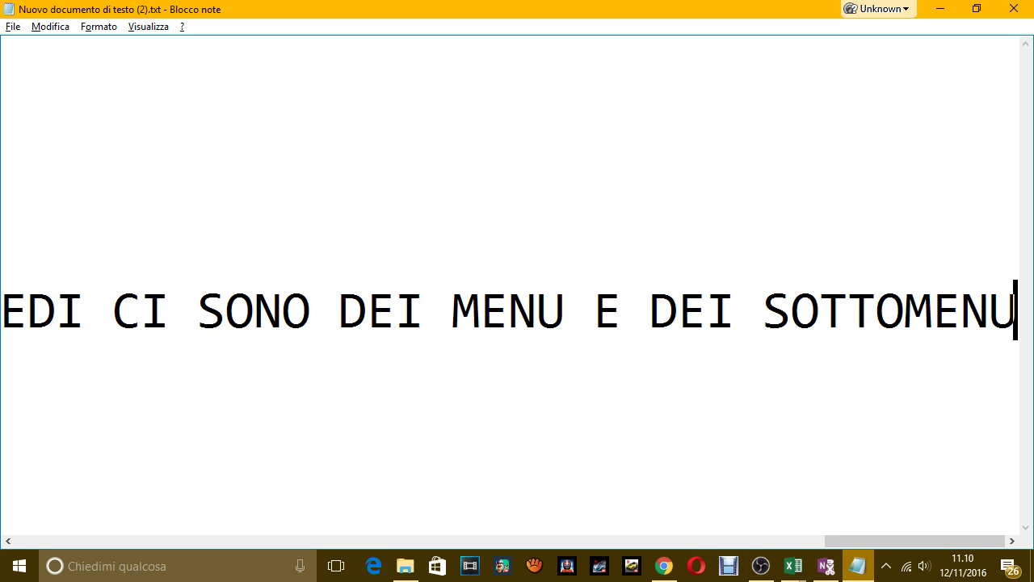
pyautogui.write(' DOVE SI PUO PERSONALIZ')
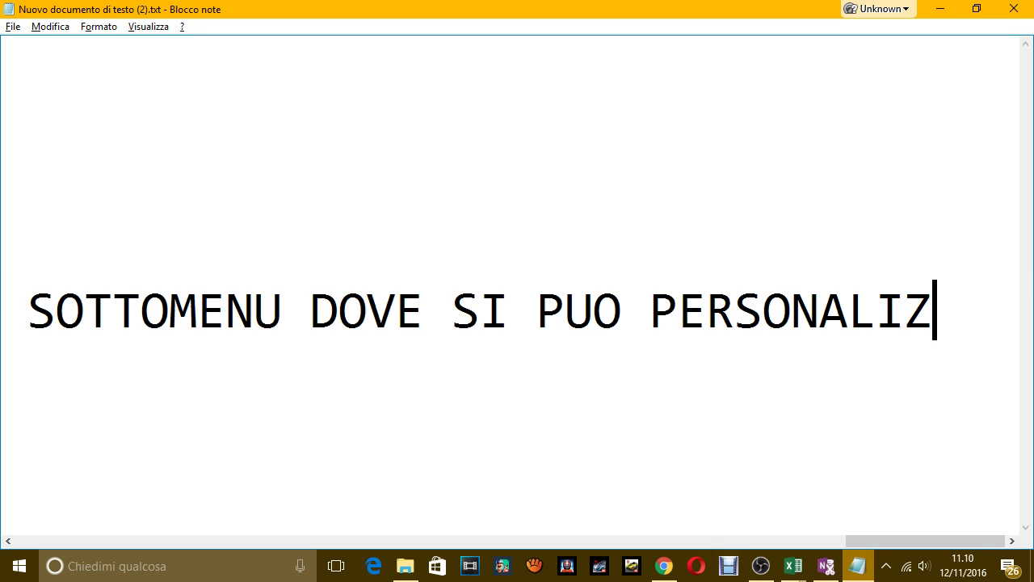
# Step: Add 'ESEMPIO, ANDIAMO A PERSONALIZZARE QUALCOSA NELLA SCHEDA GENERALI' to the note
pyautogui.write('. ')
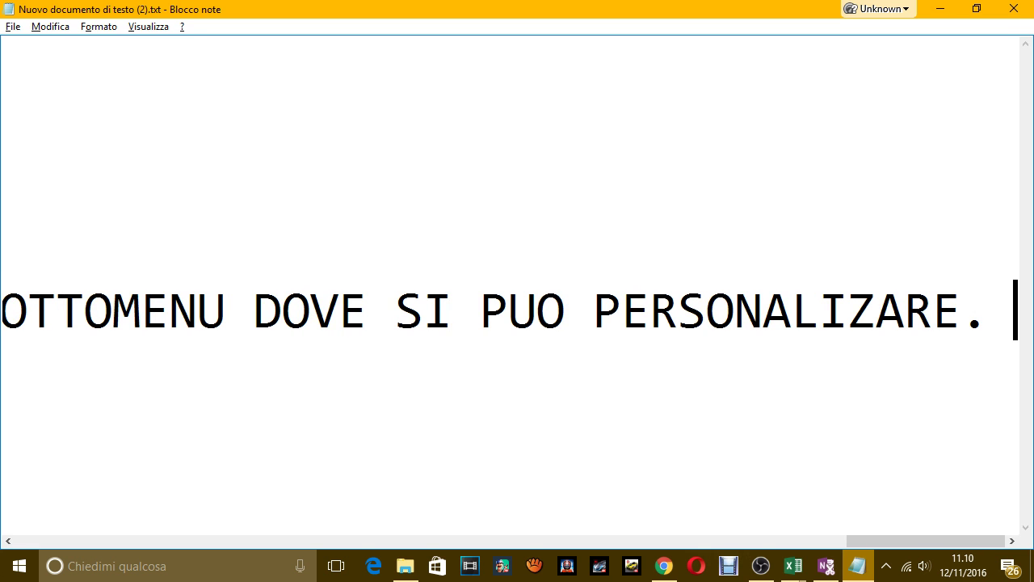
pyautogui.write('ESEMPIO, A')
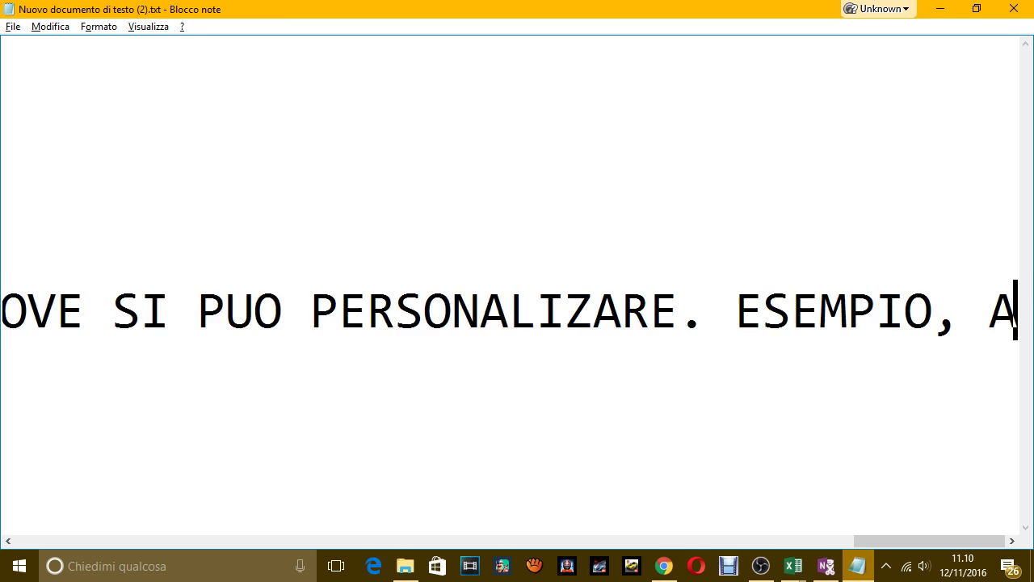
pyautogui.write('NCH')
pyautogui.press('BackSpace')
pyautogui.press('BackSpace')
pyautogui.write('DIAMO A ')
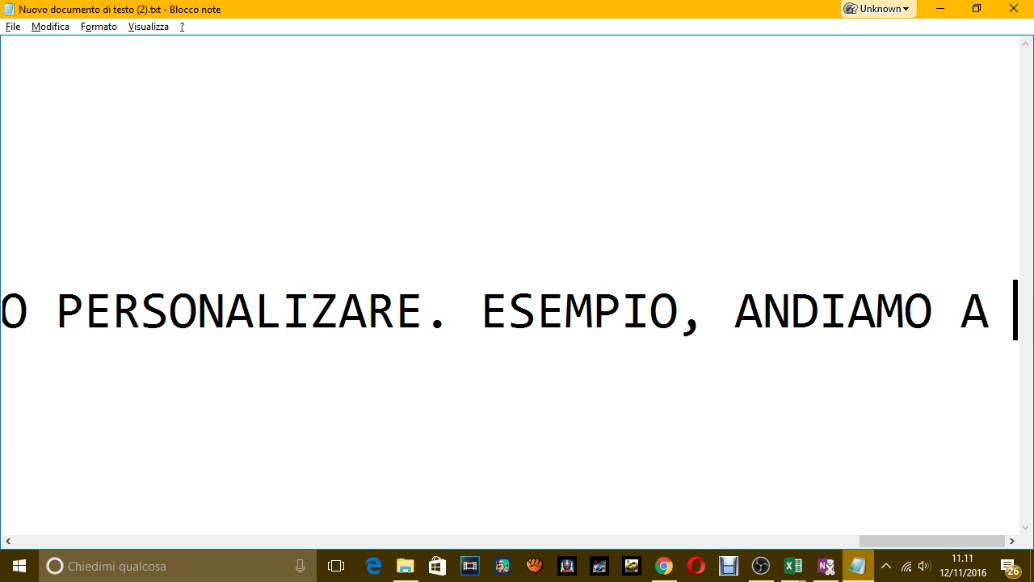
pyautogui.write('PERSONALIZZRE')
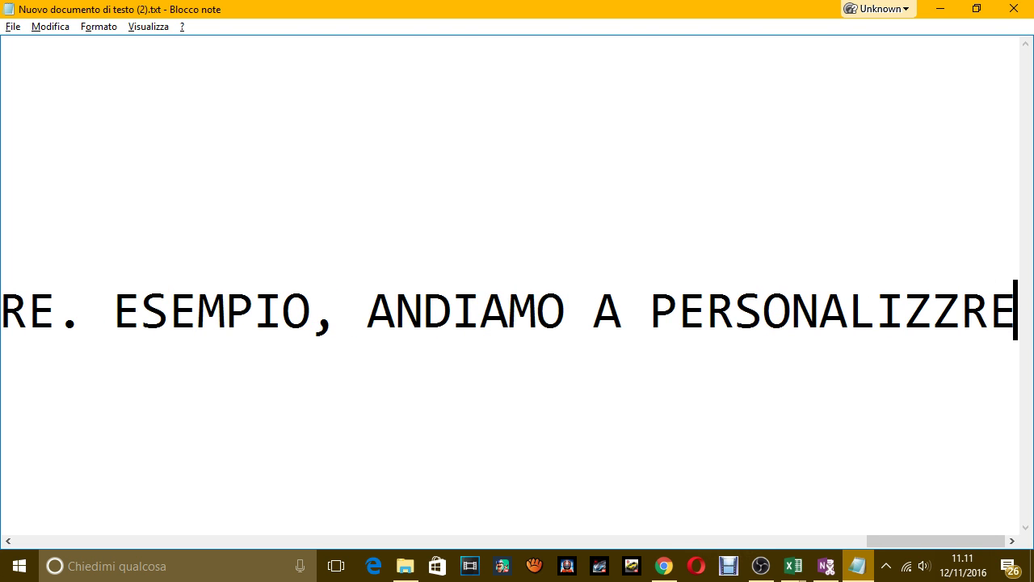
pyautogui.press('BackSpace')
pyautogui.press('BackSpace')
pyautogui.write('ARE QUALCO')
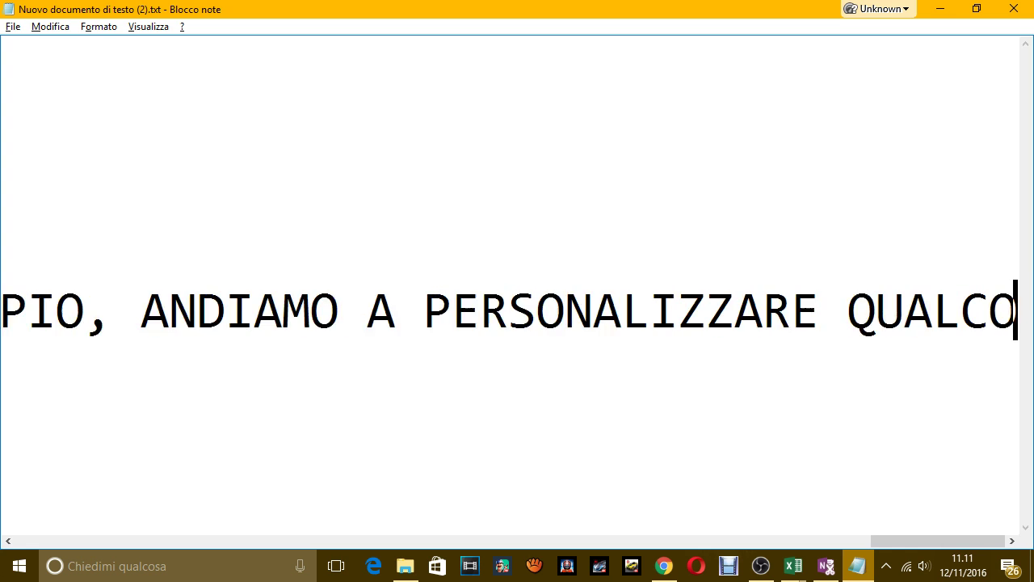
pyautogui.write('SA NELLA SCHE')
pyautogui.press('BackSpace')
pyautogui.write('A SCH')
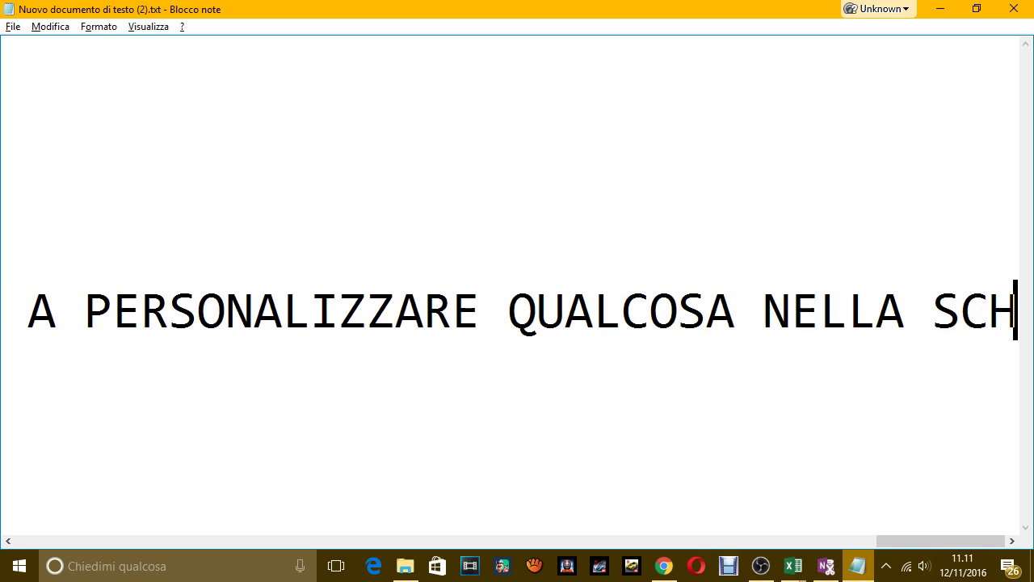
pyautogui.write('EDA GENERA')
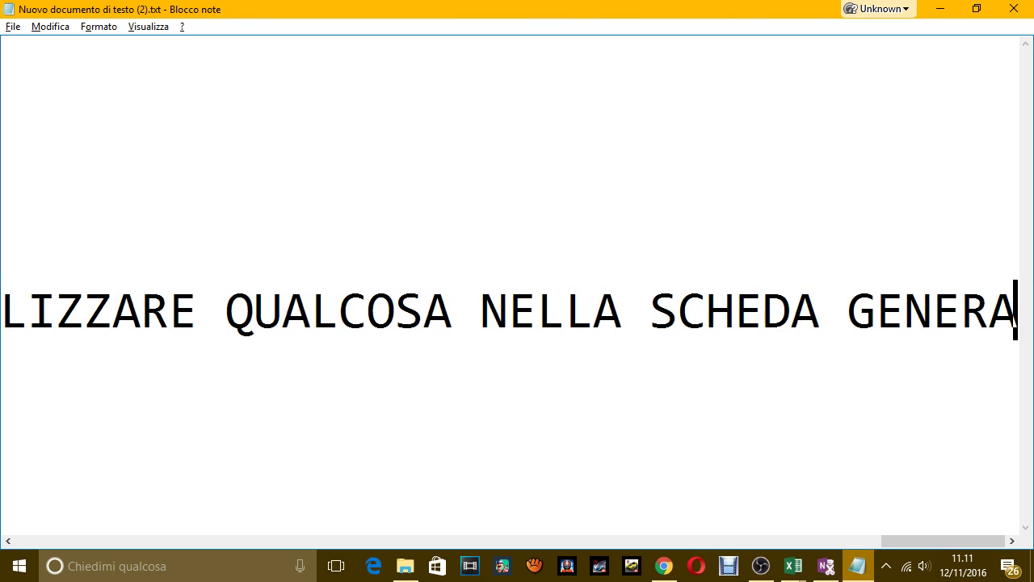
pyautogui.write('LI')
pyautogui.hotkey('alt', 'Tab')
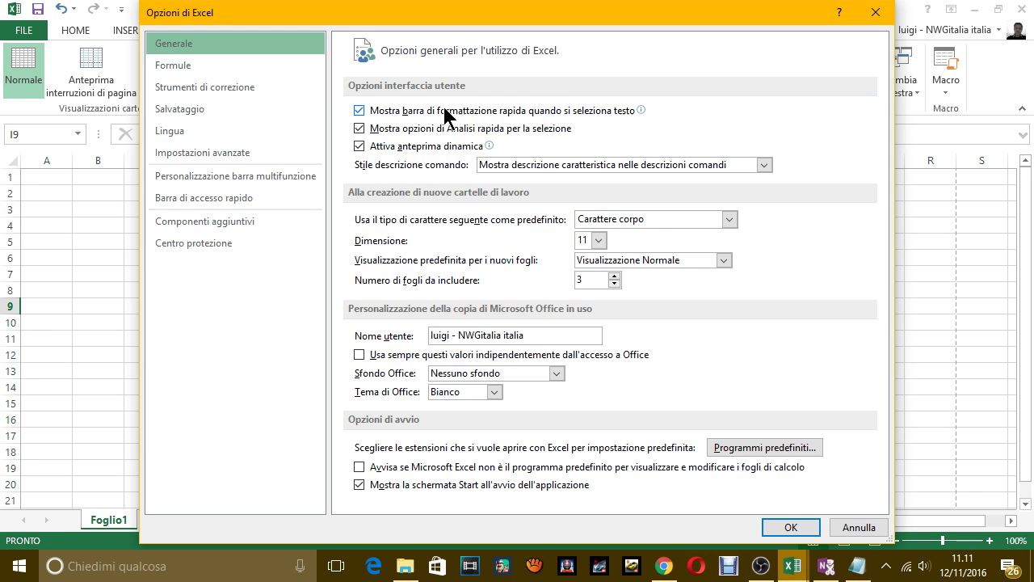
# Step: On the Generale page, set default font Arial Black, size 36, 5 sheets per workbook, and confirm
pyautogui.moveTo(539, 121)
pyautogui.click(728, 220)
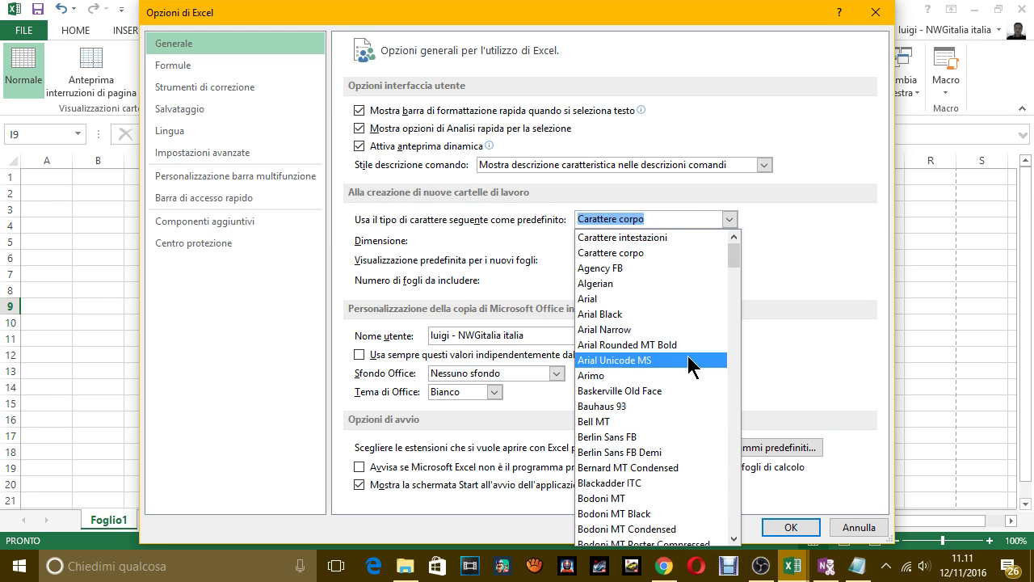
pyautogui.click(636, 314)
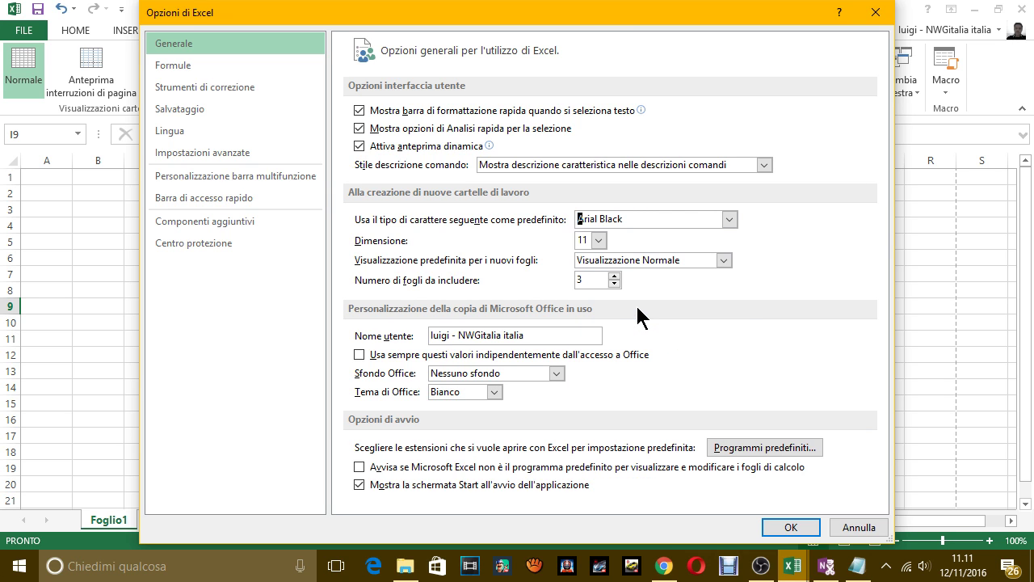
pyautogui.click(599, 241)
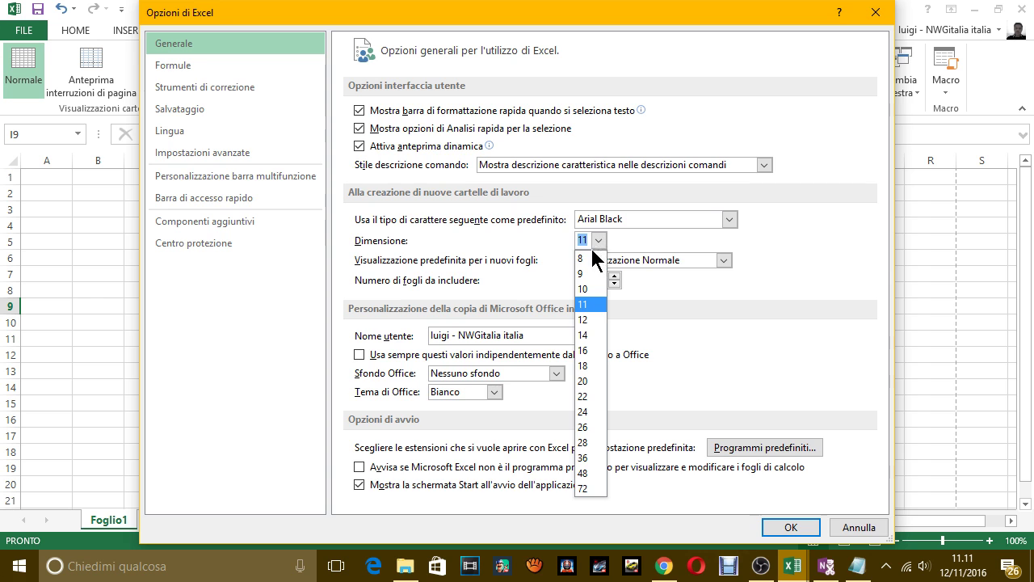
pyautogui.click(590, 410)
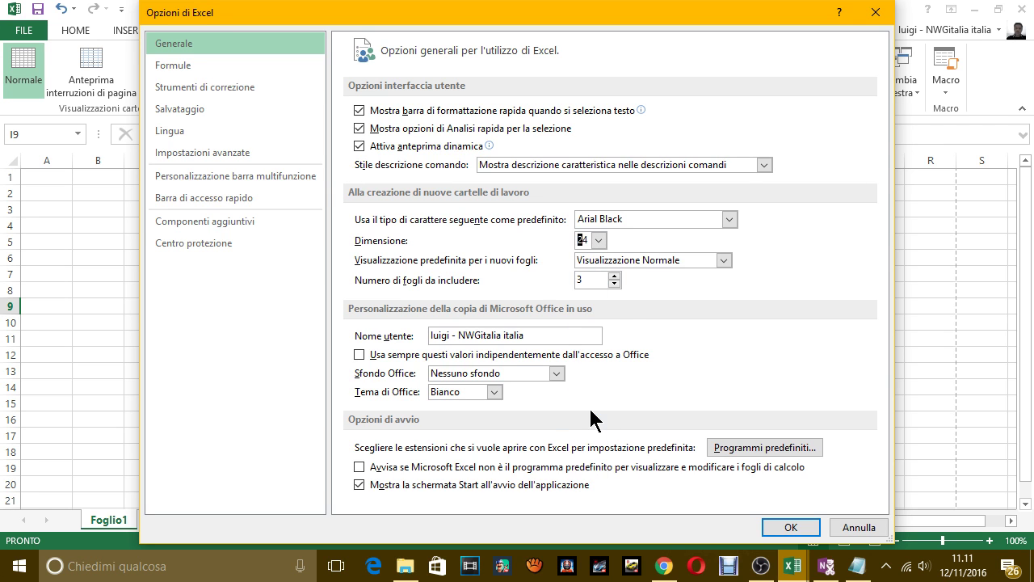
pyautogui.click(595, 235)
pyautogui.click(591, 458)
pyautogui.click(667, 262)
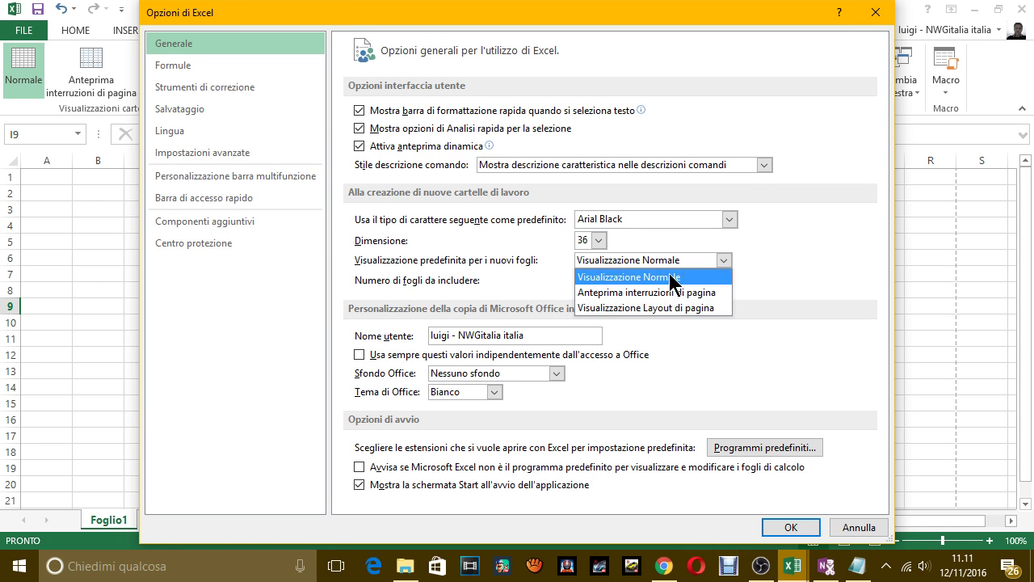
pyautogui.click(669, 261)
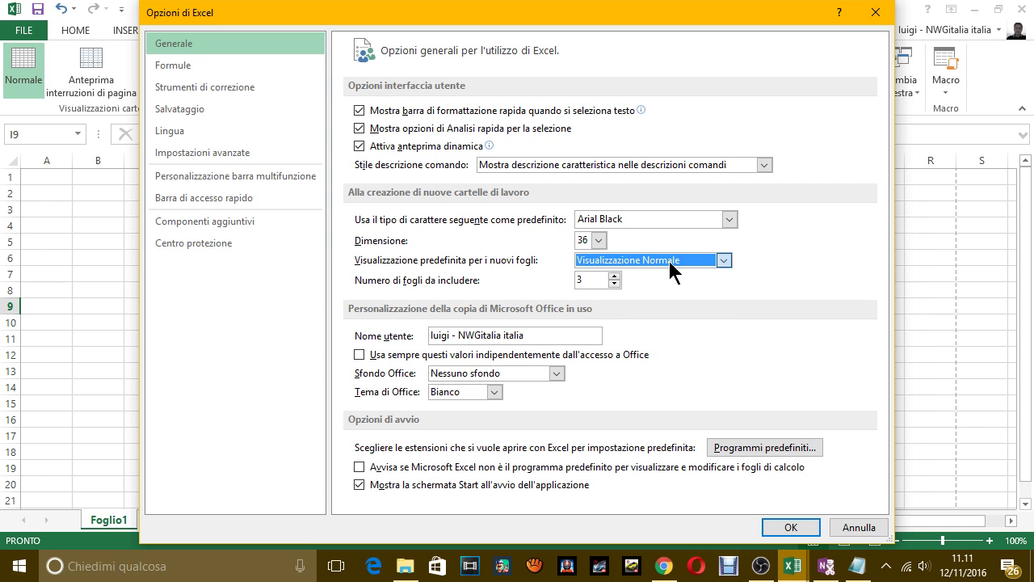
pyautogui.click(614, 276)
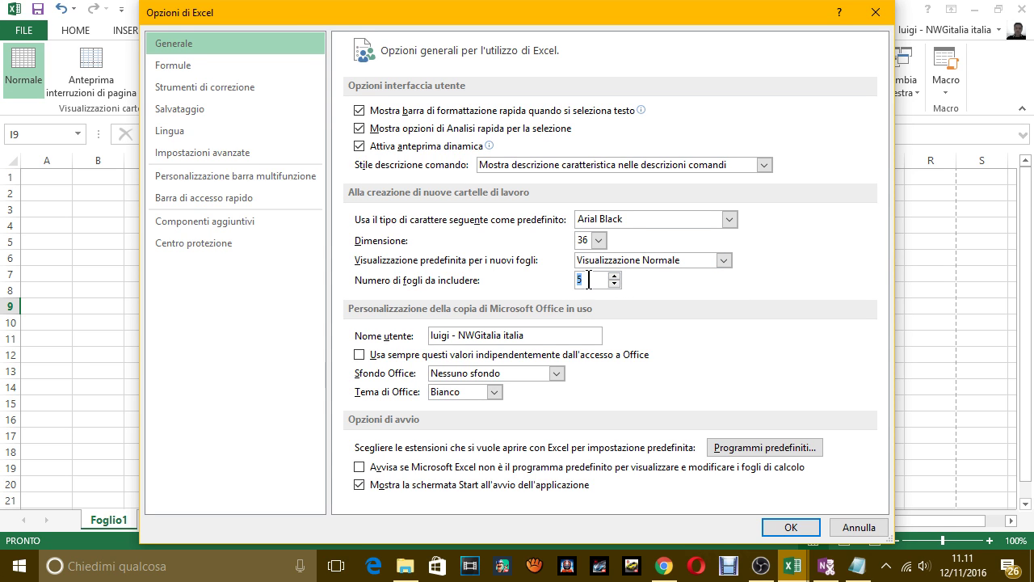
pyautogui.click(790, 527)
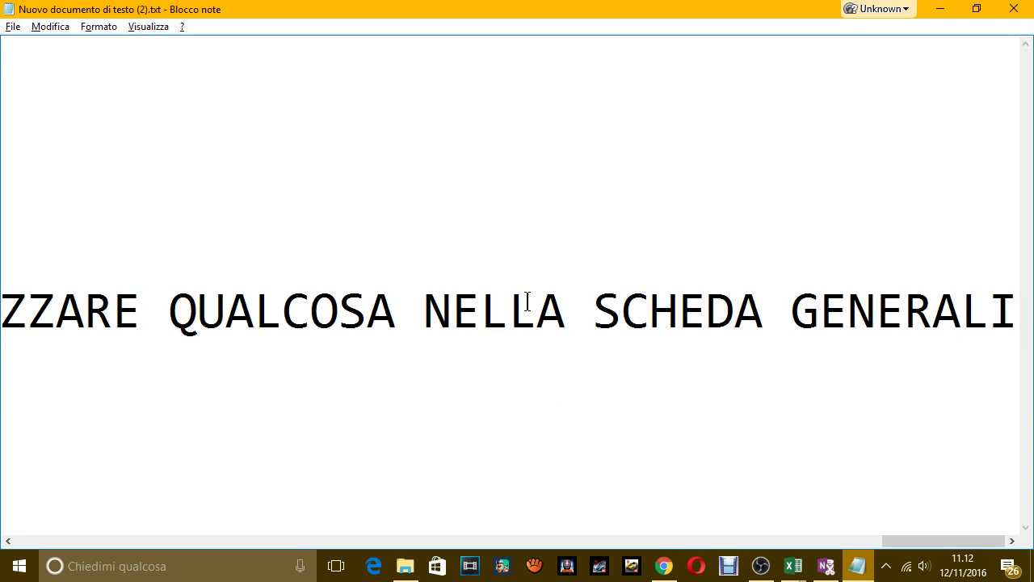
# Step: On a new line, write 'HO MODIFICATO ALCUNI VALORI, QUINDI ALLA RIAPERTURA DI EXCEL I FOGLI USCIRANNO SEMPRE CON QUEI VALORI'
pyautogui.press('Return')
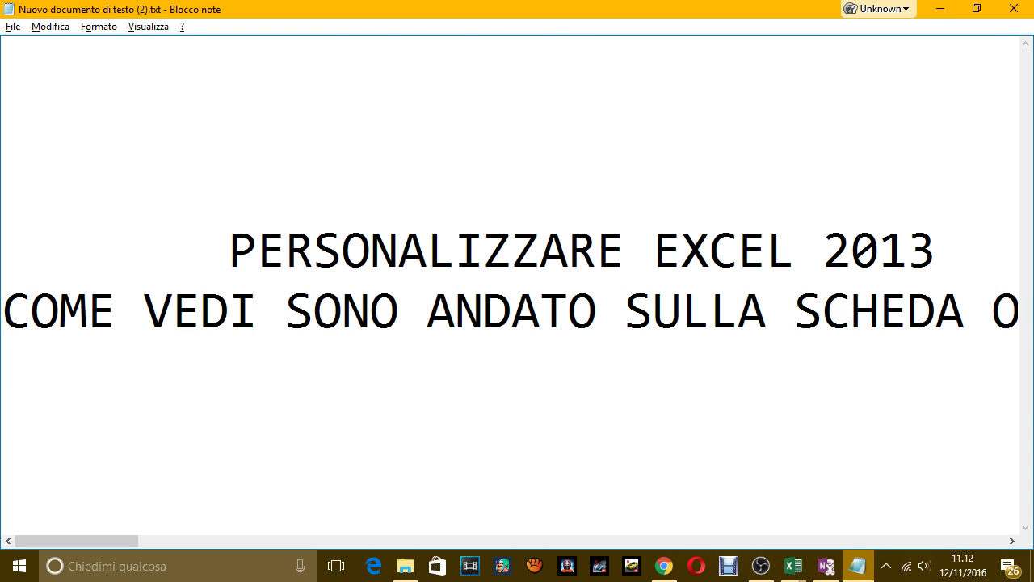
pyautogui.write('HO MODIF')
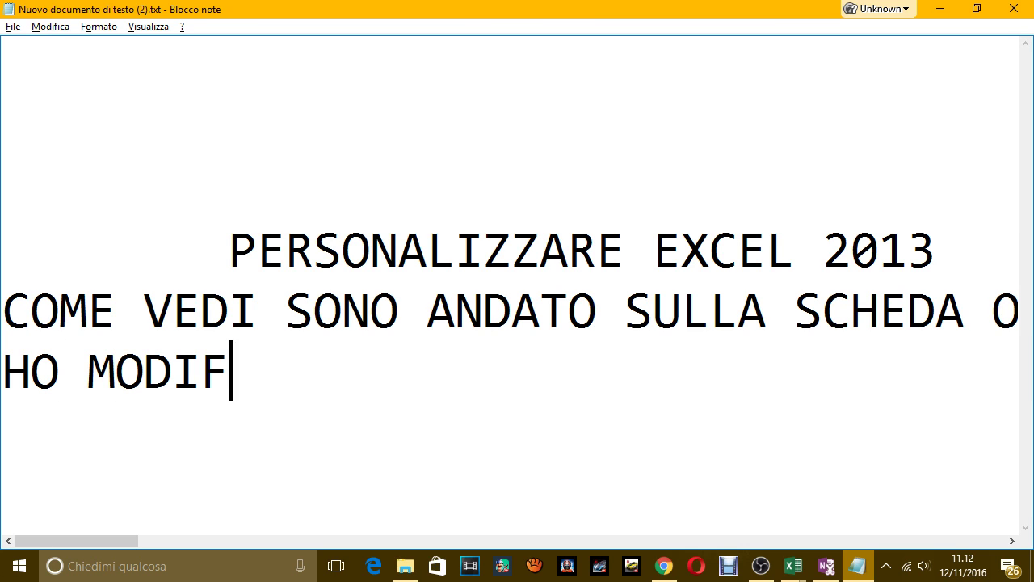
pyautogui.write('ICATO ALCIU')
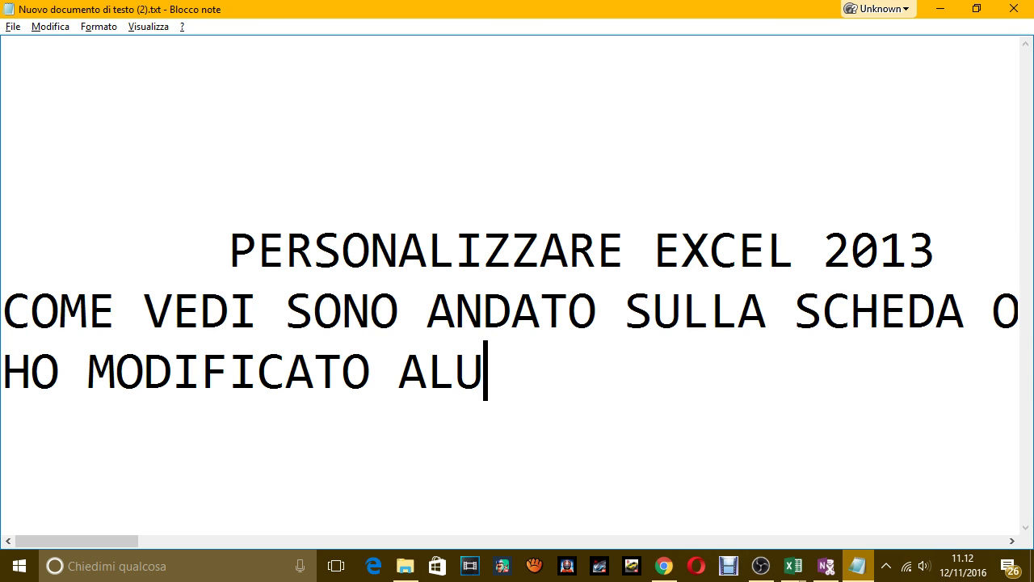
pyautogui.press('BackSpace')
pyautogui.write('CIUNI')
pyautogui.press('BackSpace')
pyautogui.press('BackSpace')
pyautogui.press('BackSpace')
pyautogui.press('BackSpace')
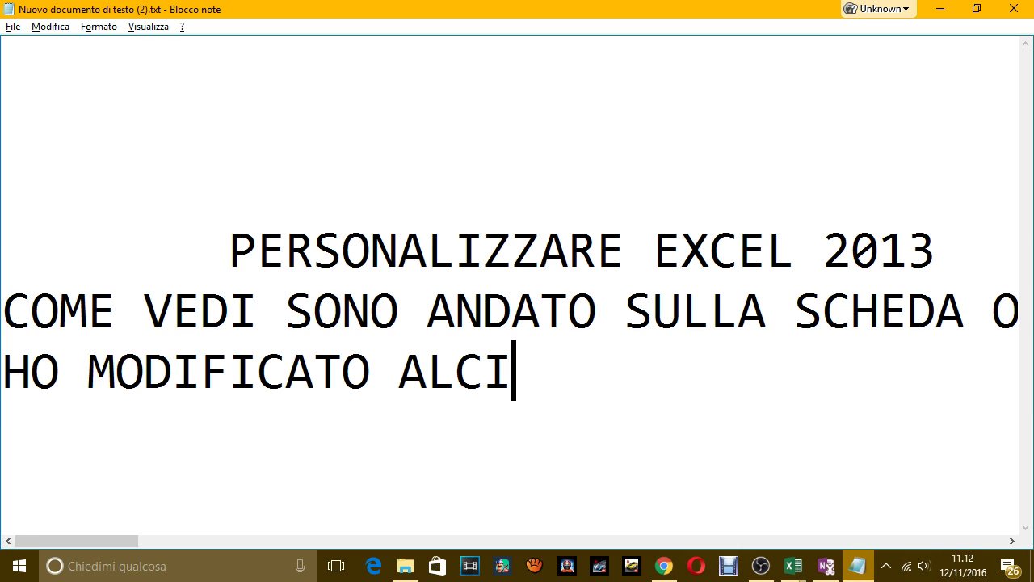
pyautogui.press('BackSpace')
pyautogui.write('UNI')
pyautogui.press('BackSpace')
pyautogui.write('NI')
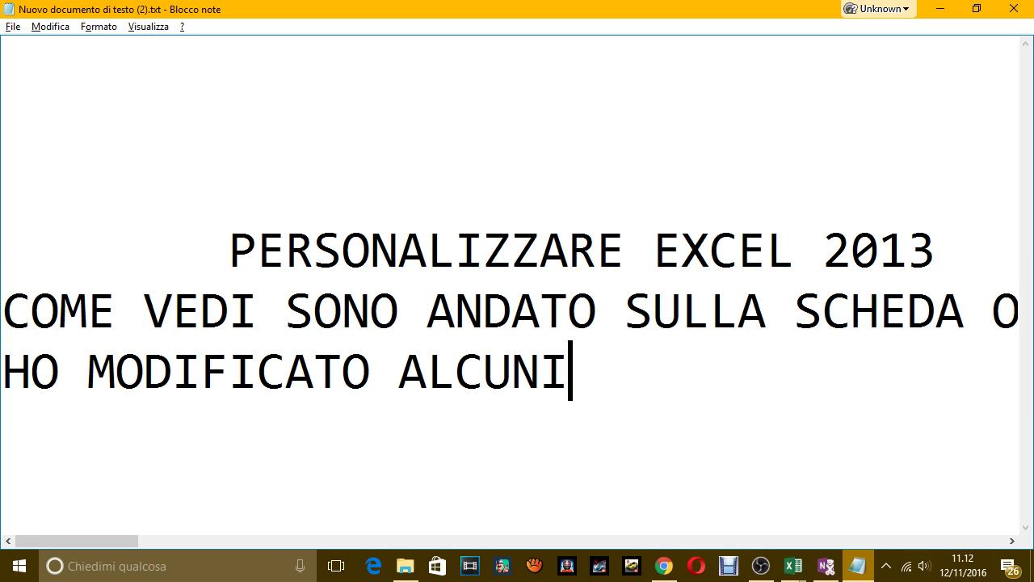
pyautogui.write(' VALORI , Q')
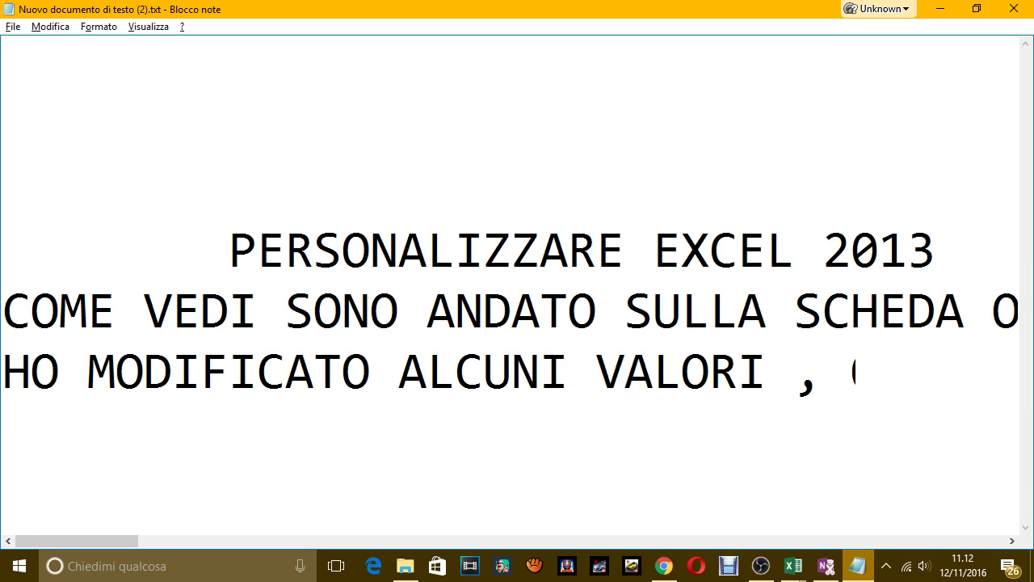
pyautogui.write('UINDI ')
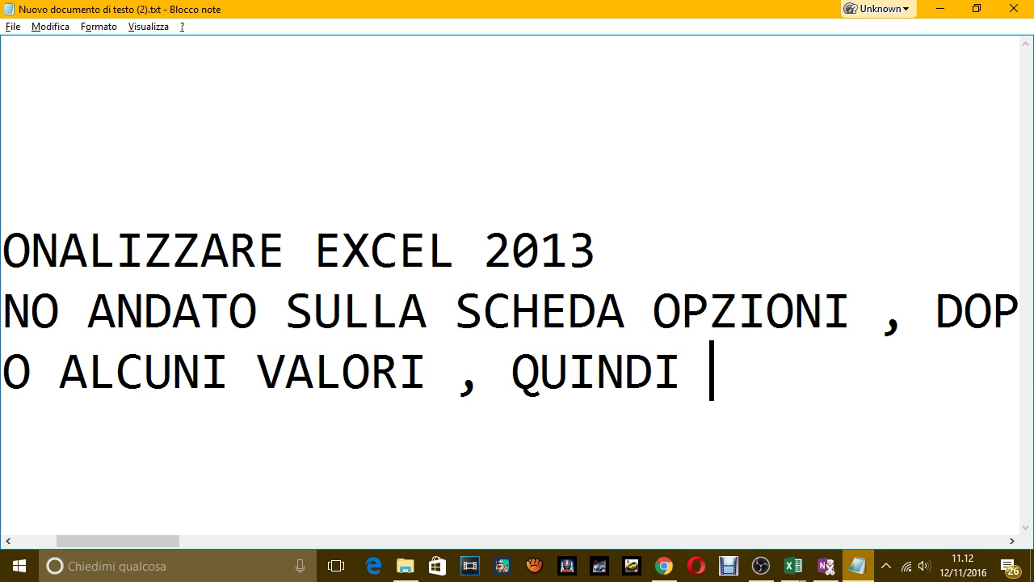
pyautogui.write('ALLA RIAPE')
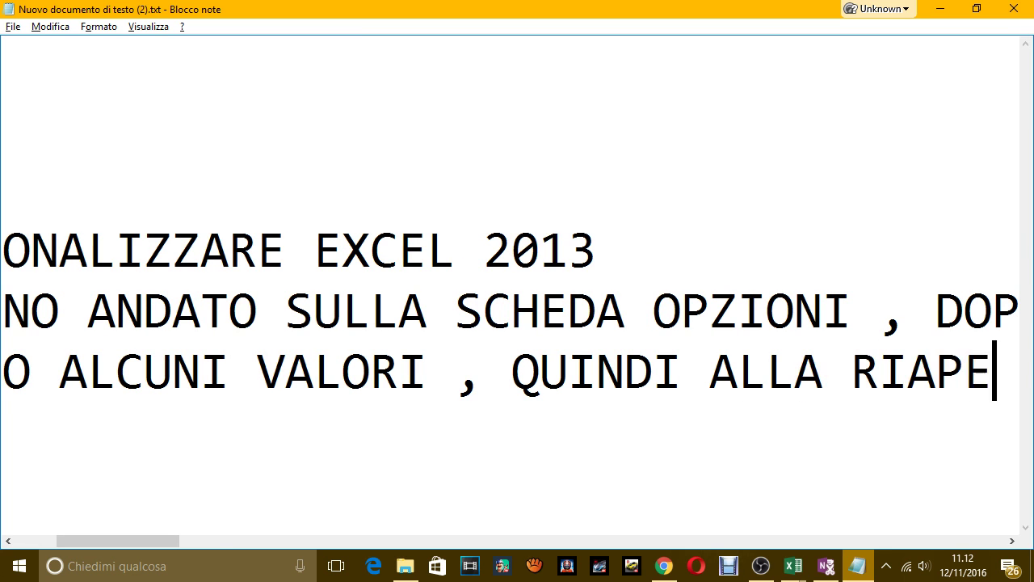
pyautogui.write('RTURA DI E')
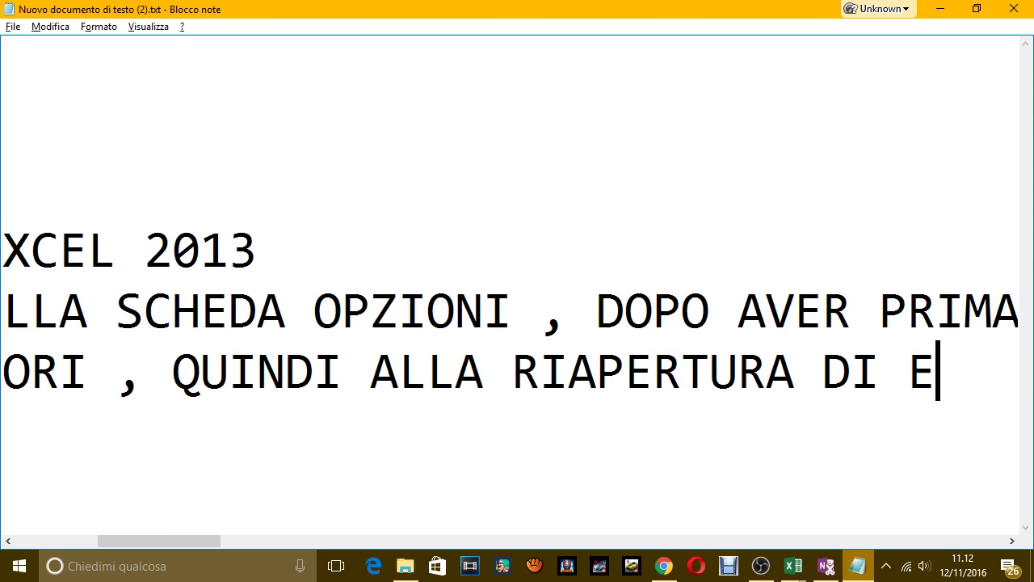
pyautogui.write('XCEL I F')
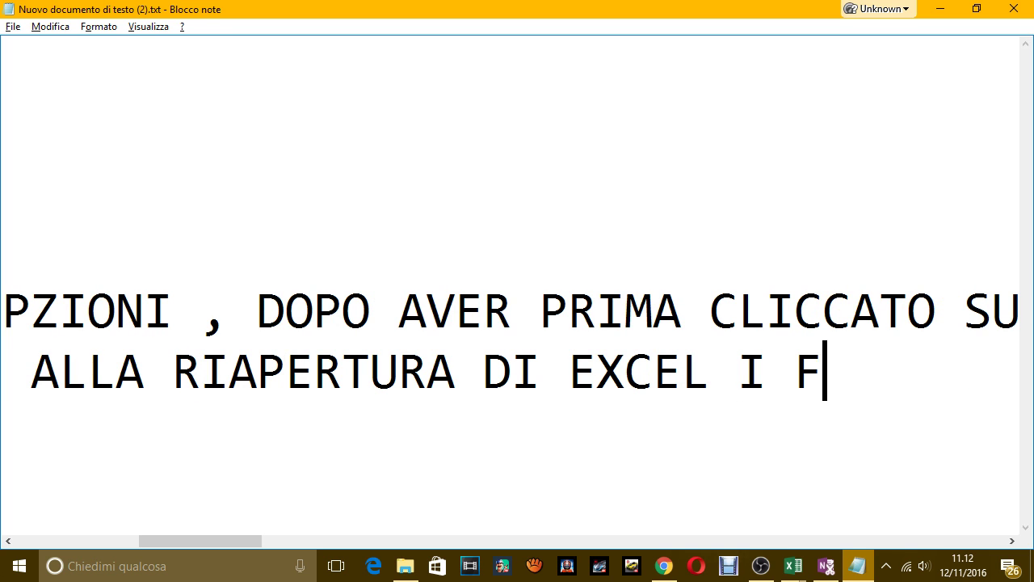
pyautogui.write('OGLI')
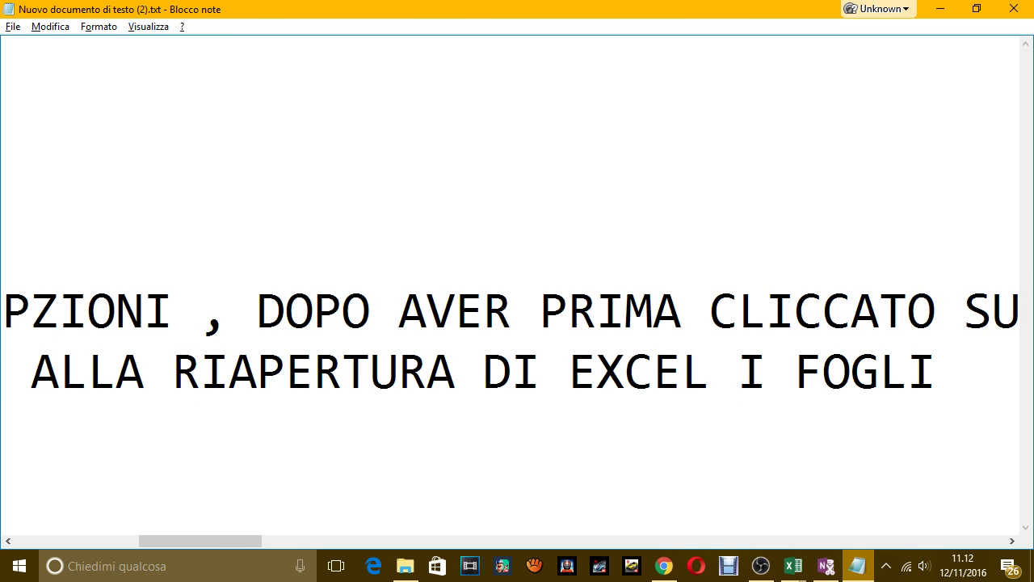
pyautogui.write('USCIRANNO')
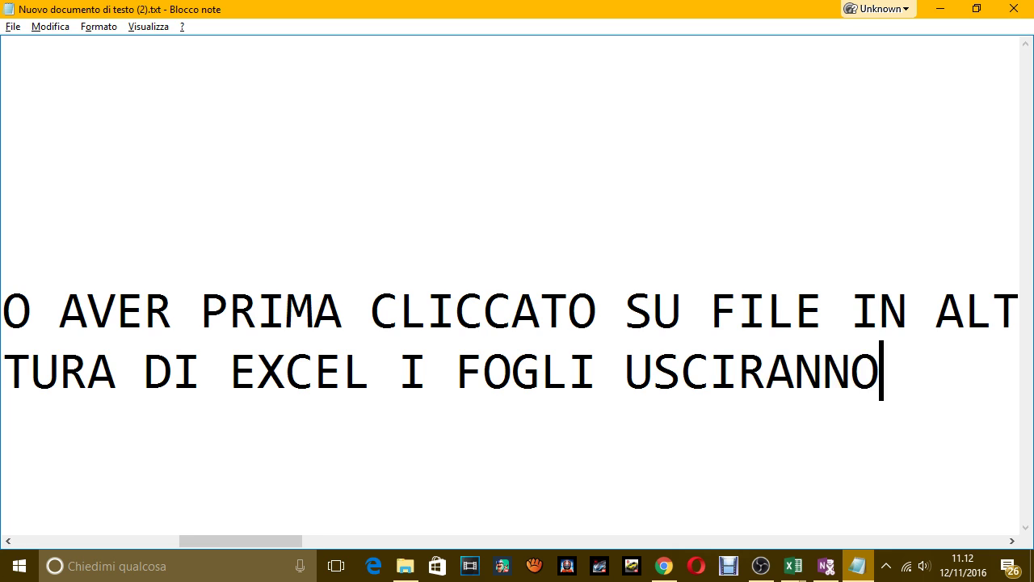
pyautogui.write(' SEMPRE CON')
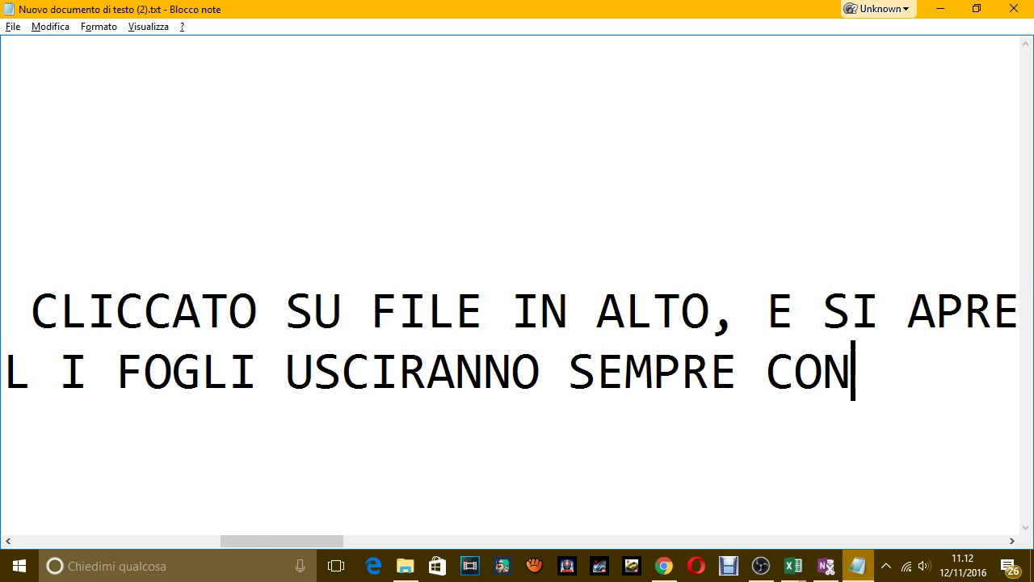
pyautogui.write(' QUEI VALO')
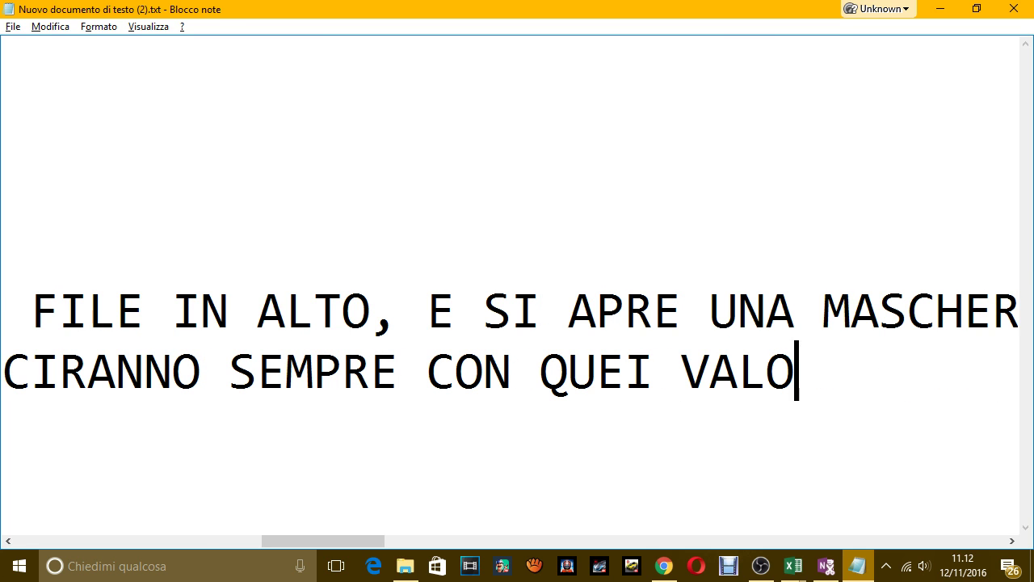
pyautogui.write('RI')
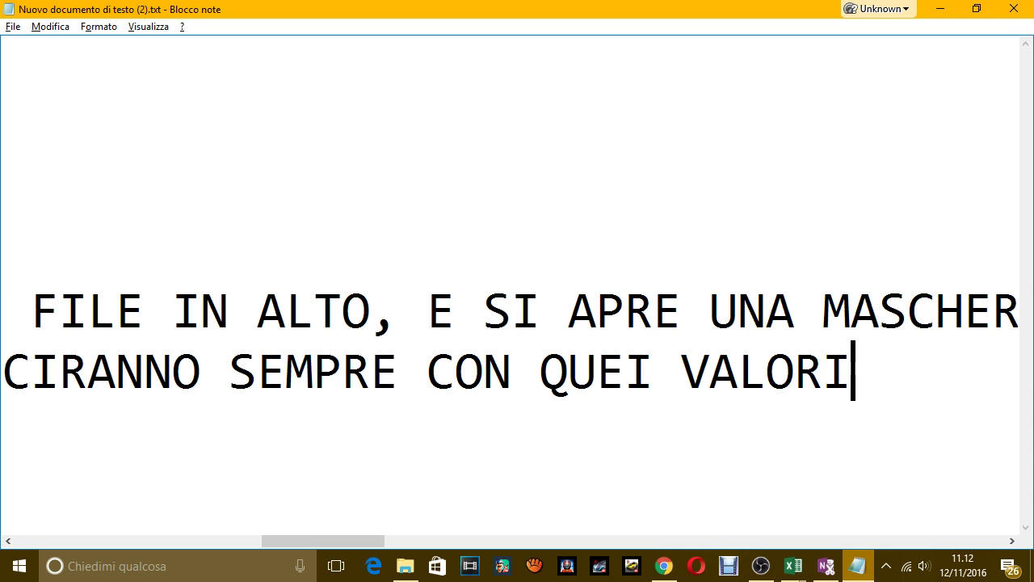
# Step: Acknowledge the restart notice, then close all Excel windows from the taskbar, answering Cartel1's save prompt
pyautogui.hotkey('alt', 'Tab')
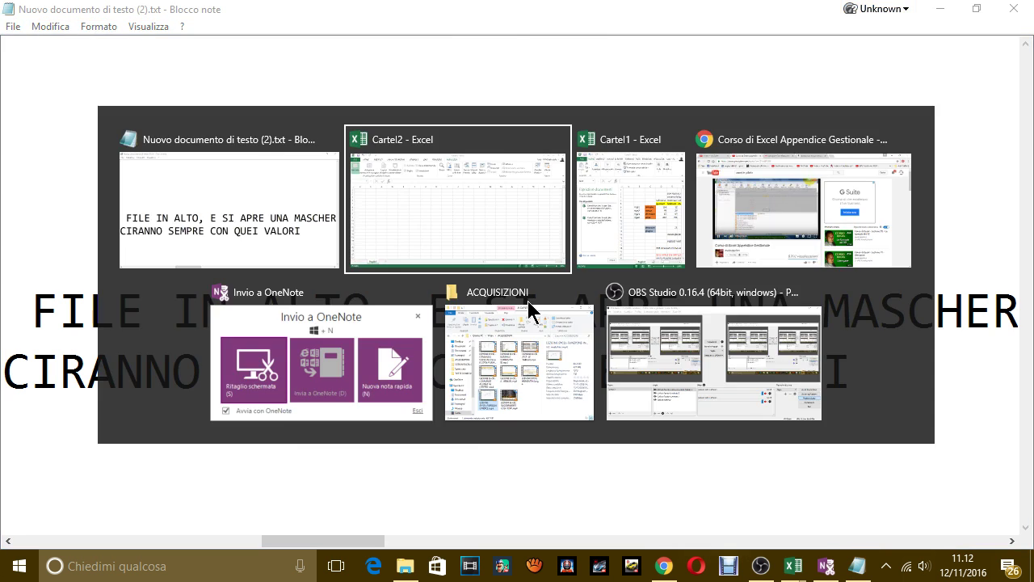
pyautogui.click(510, 314)
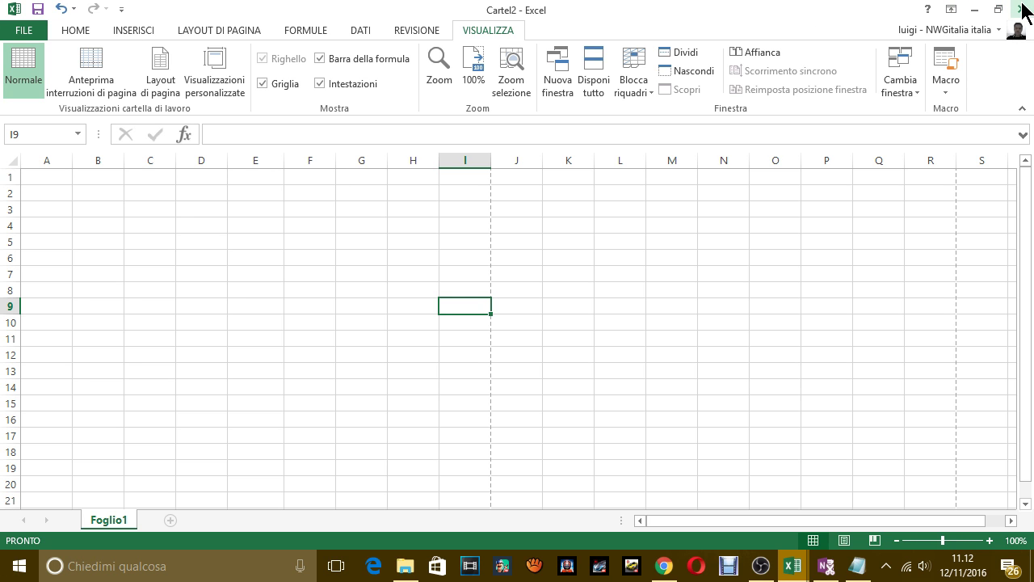
pyautogui.rightClick(792, 565)
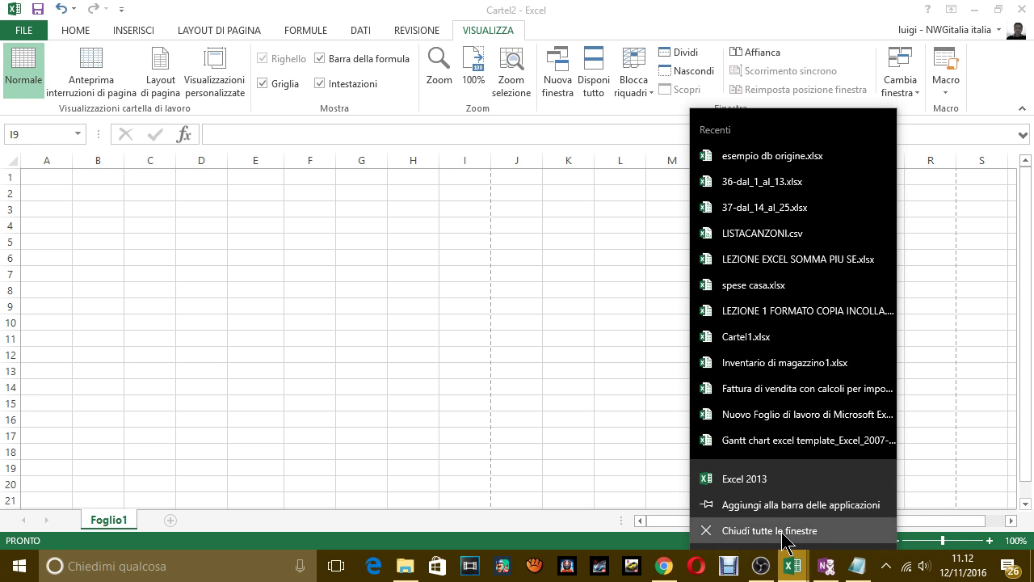
pyautogui.click(788, 529)
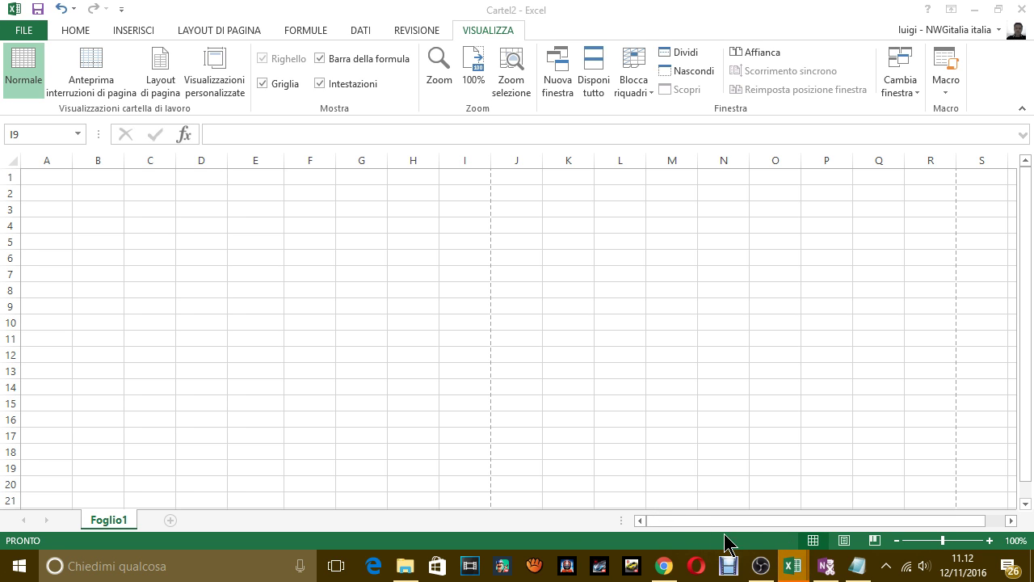
pyautogui.rightClick(790, 572)
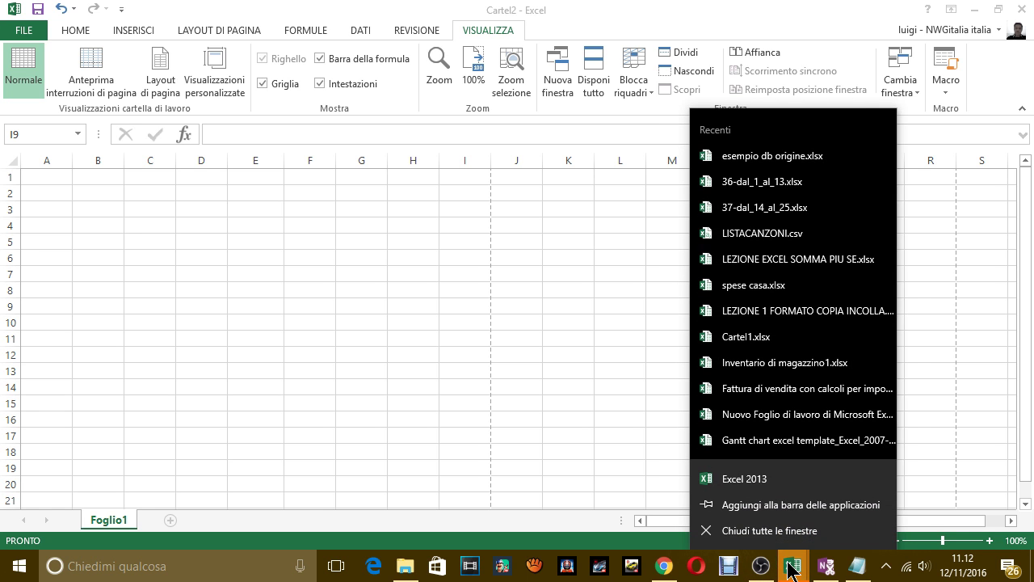
pyautogui.click(782, 536)
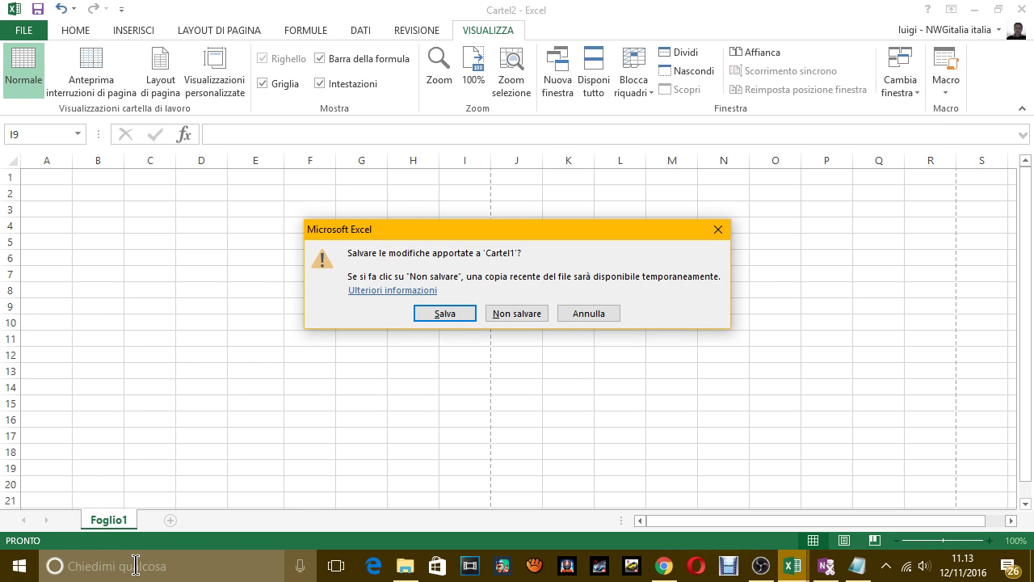
pyautogui.click(512, 312)
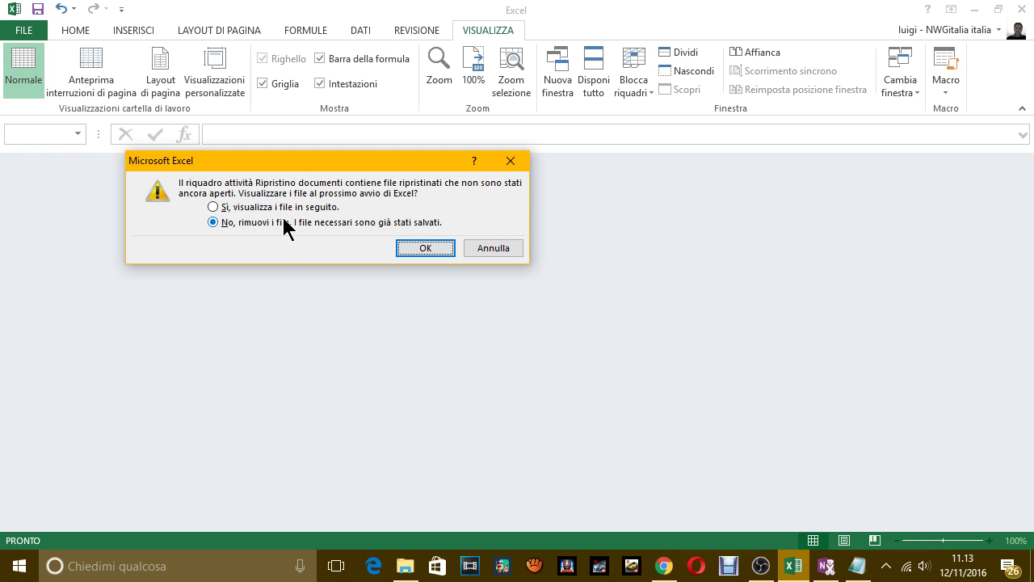
# Step: Exit Excel, relaunch Excel 2013 through an 'EXC' Start search, and open a blank workbook
pyautogui.click(408, 244)
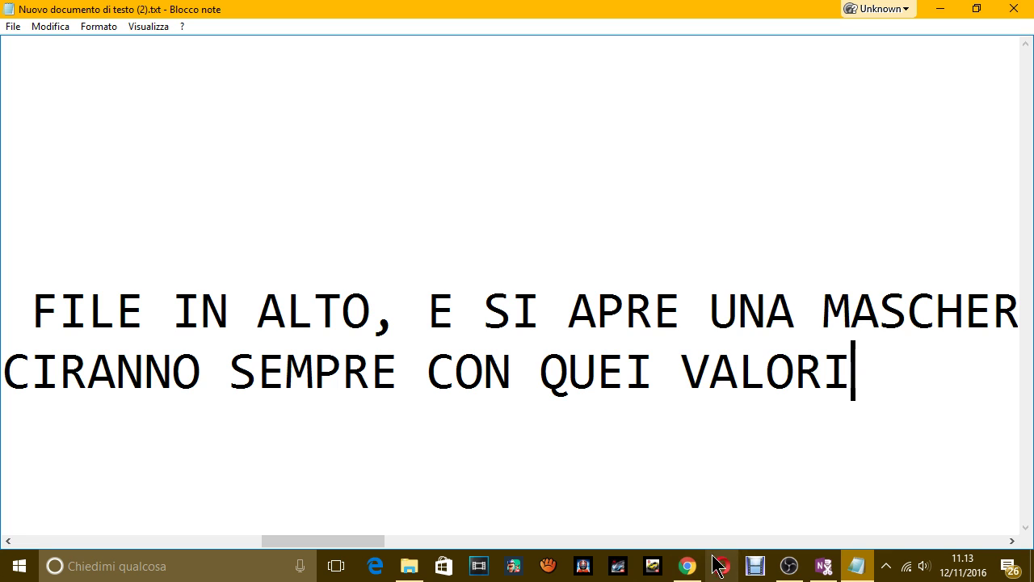
pyautogui.moveTo(687, 565)
pyautogui.click(195, 578)
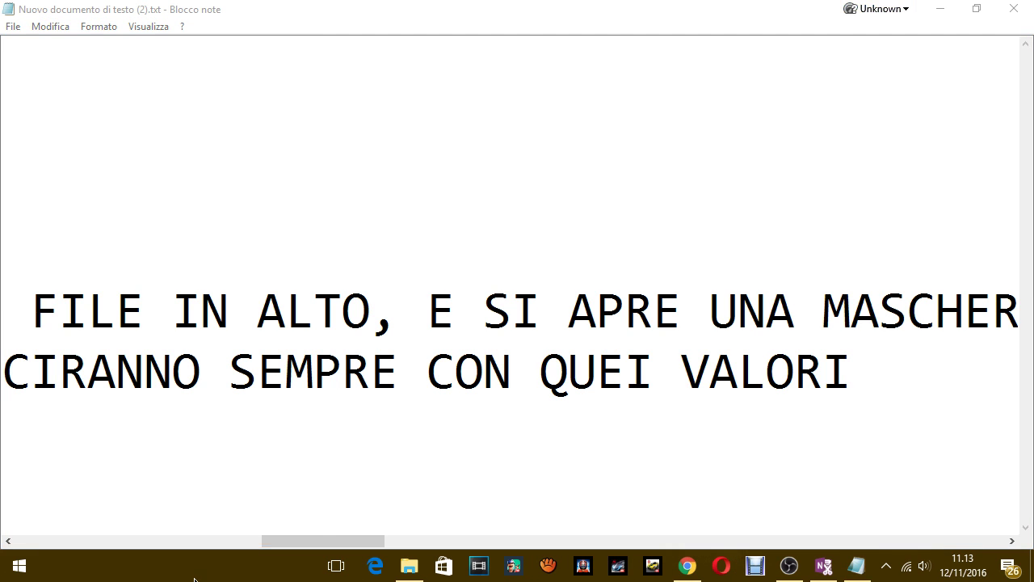
pyautogui.write('E')
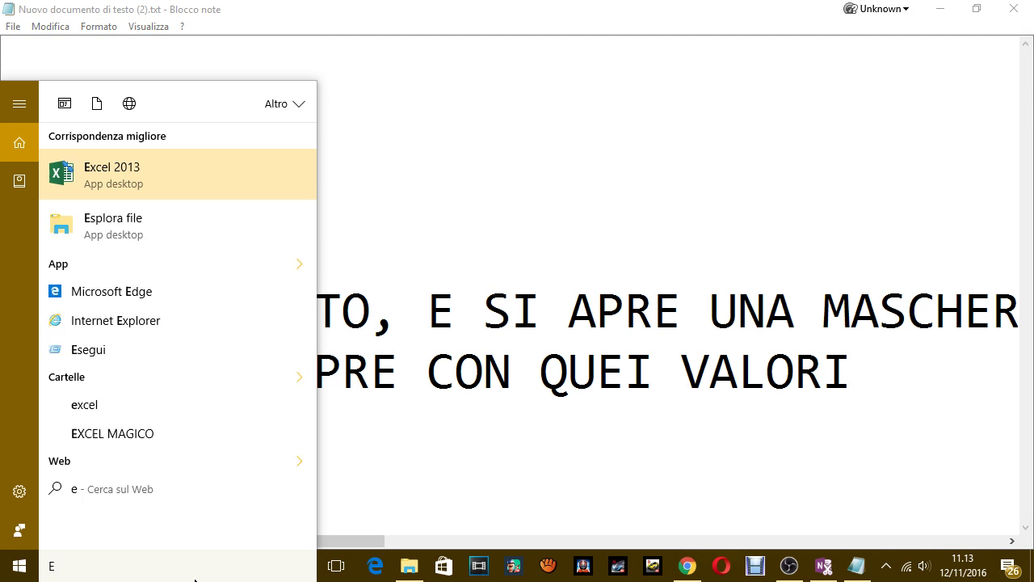
pyautogui.write('XC')
pyautogui.press('Return')
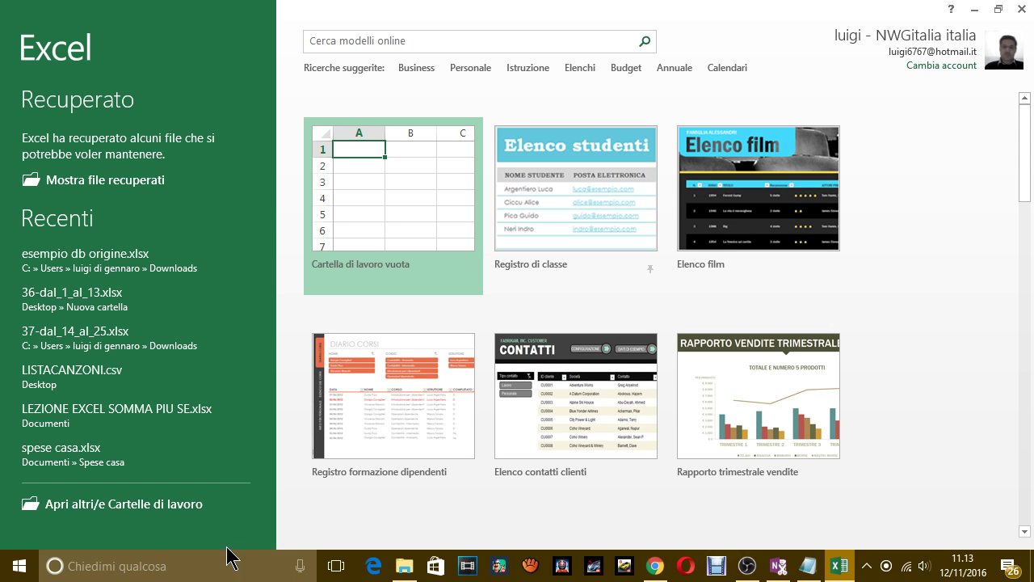
pyautogui.click(396, 195)
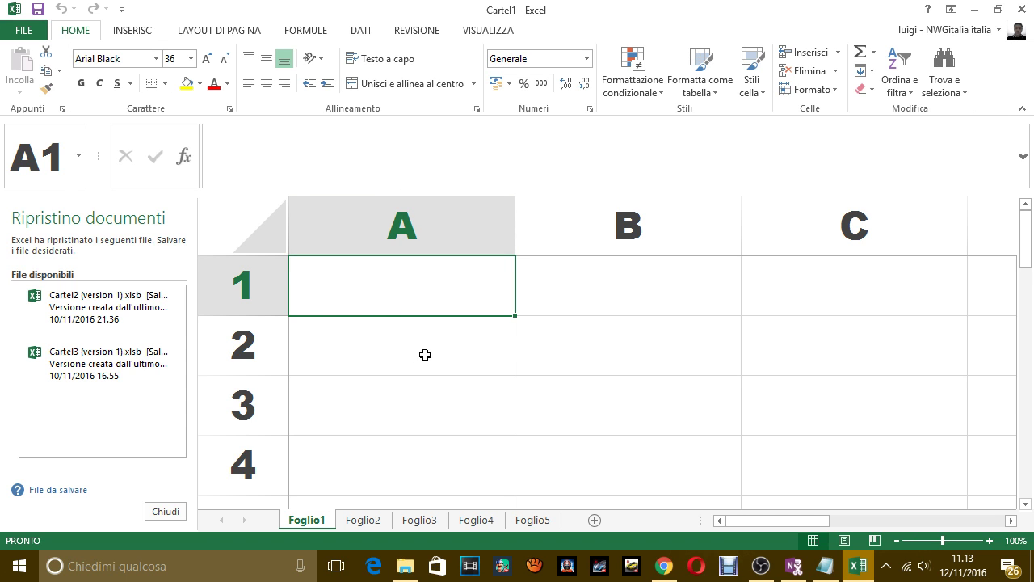
# Step: Inspect the new workbook's cells B1 and A1 and its sheets Foglio2 through Foglio5
pyautogui.scroll(-3, 414, 318)
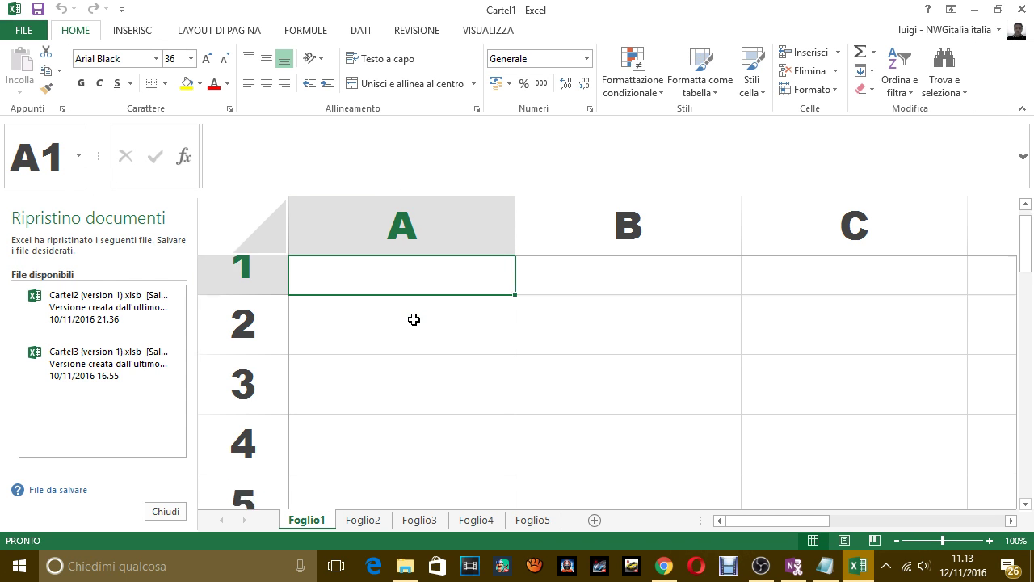
pyautogui.scroll(2, 414, 318)
pyautogui.scroll(1, 485, 307)
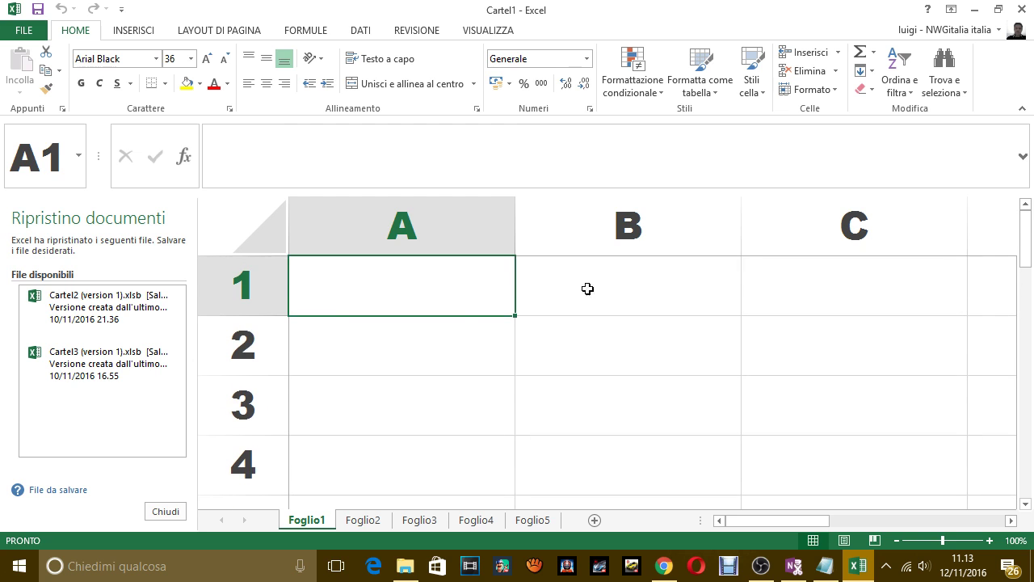
pyautogui.click(589, 290)
pyautogui.scroll(-1, 587, 293)
pyautogui.scroll(1, 587, 293)
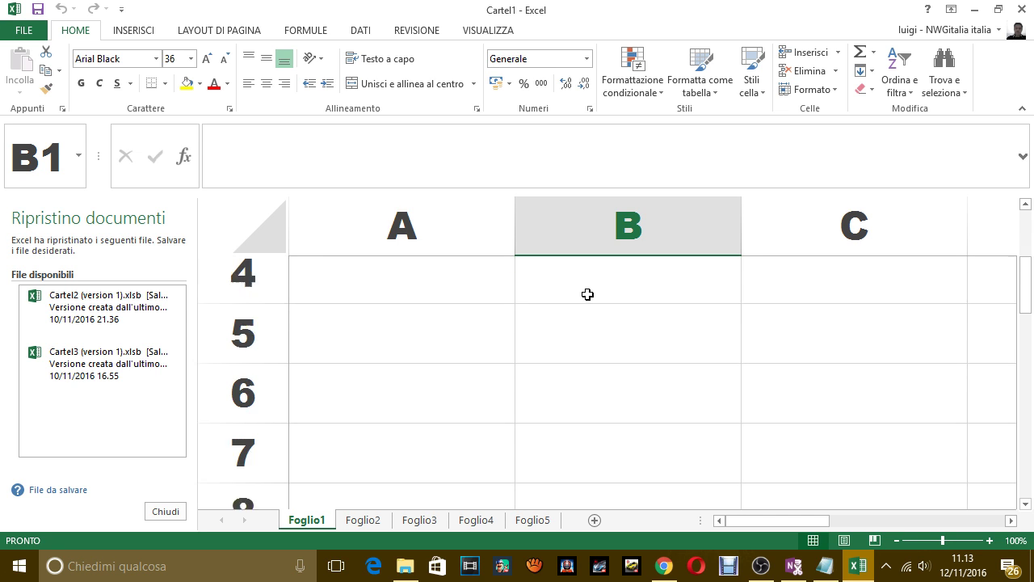
pyautogui.click(384, 301)
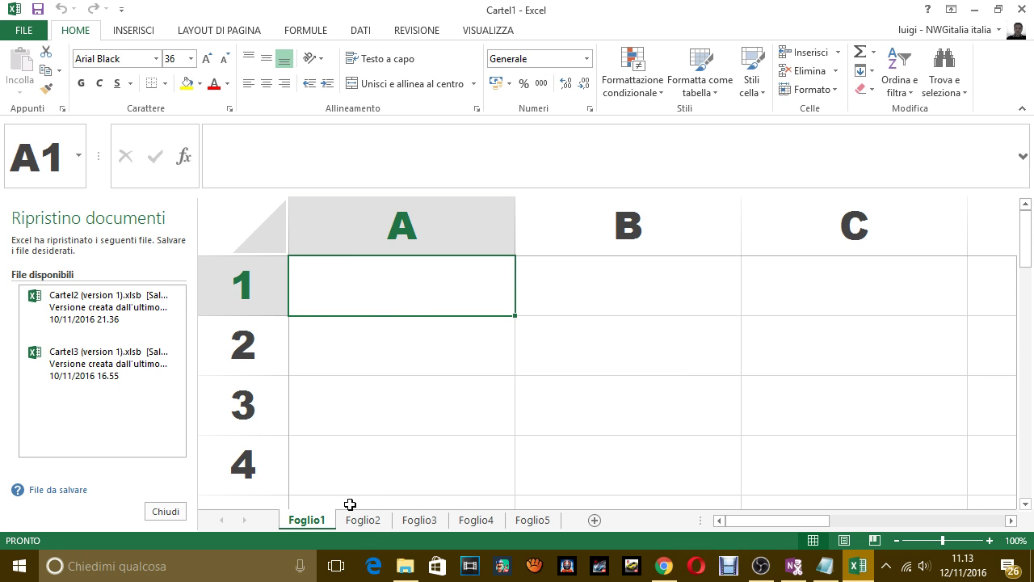
pyautogui.click(363, 519)
pyautogui.click(422, 520)
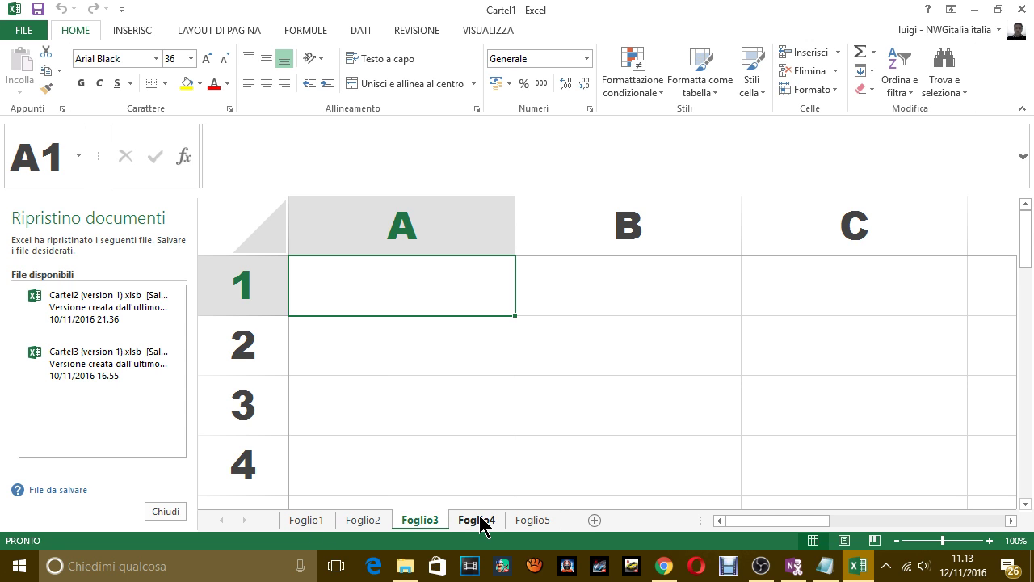
pyautogui.click(478, 520)
pyautogui.click(538, 521)
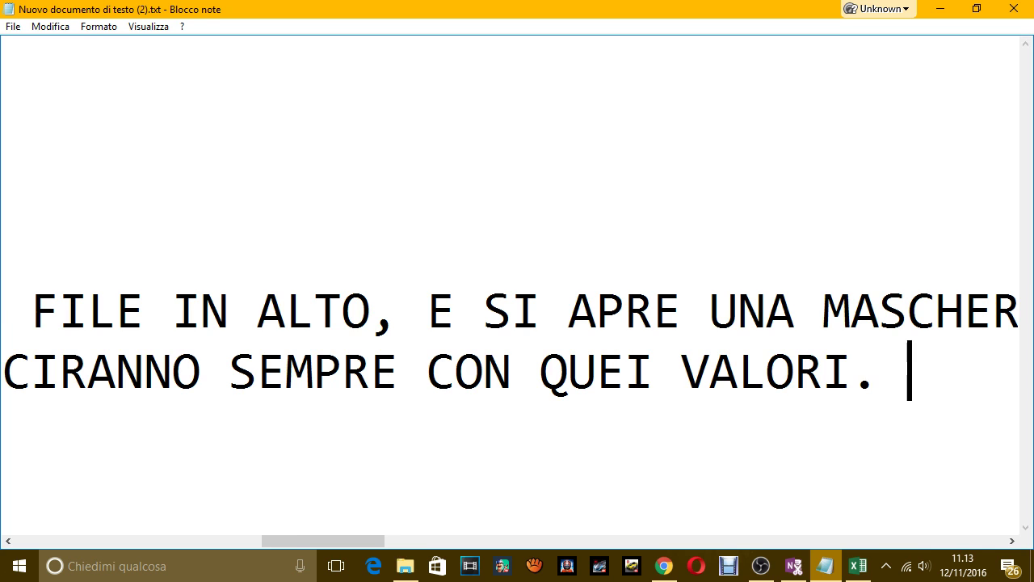
# Step: Write the Notepad note about the larger view and 5 sheets, ending '…RITORNIAMO A SISTEMARE COME PRIMA'
pyautogui.write('COME VEDI A')
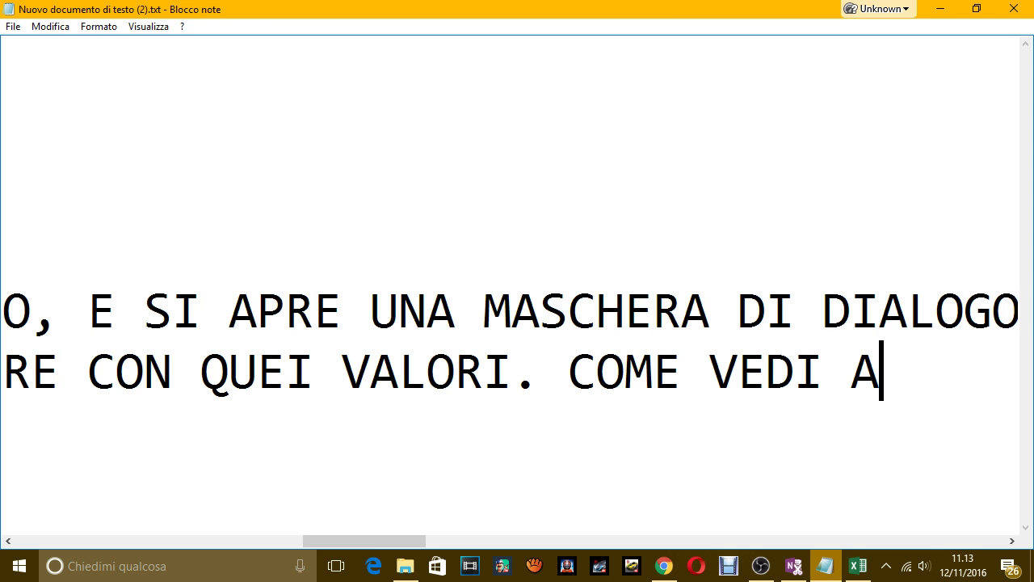
pyautogui.write('DESSO è ')
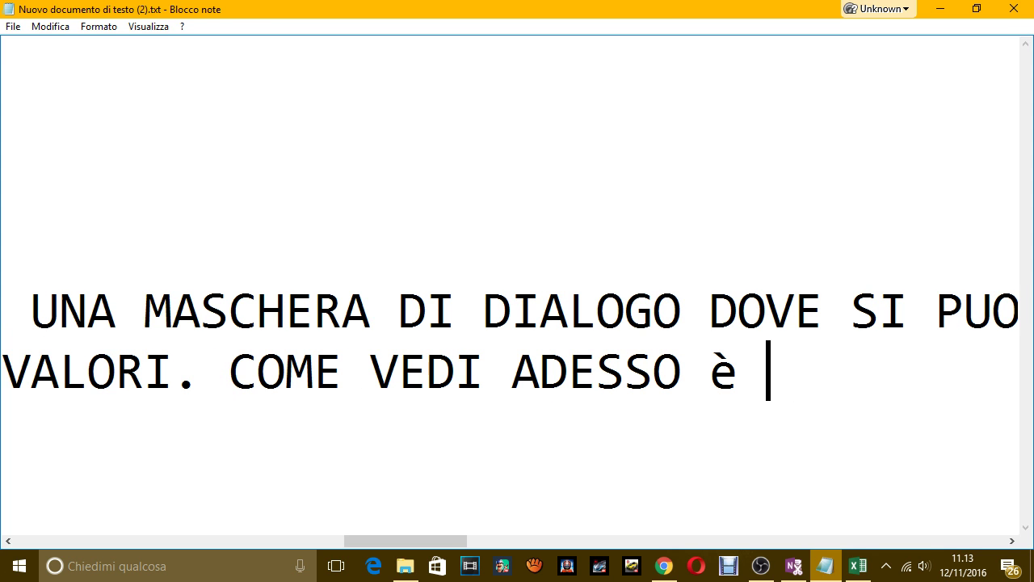
pyautogui.write('USCITO ')
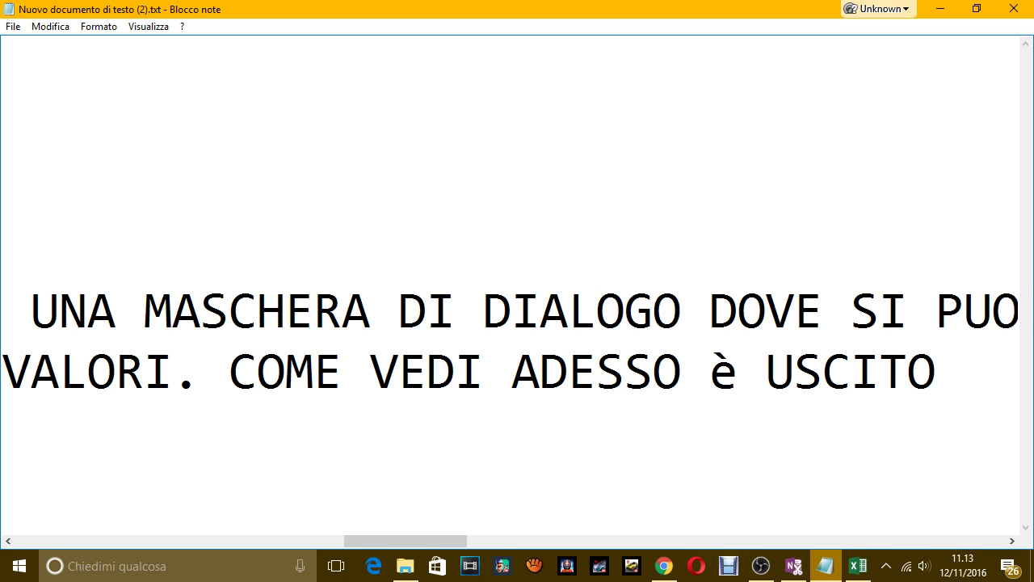
pyautogui.write('CON IL ')
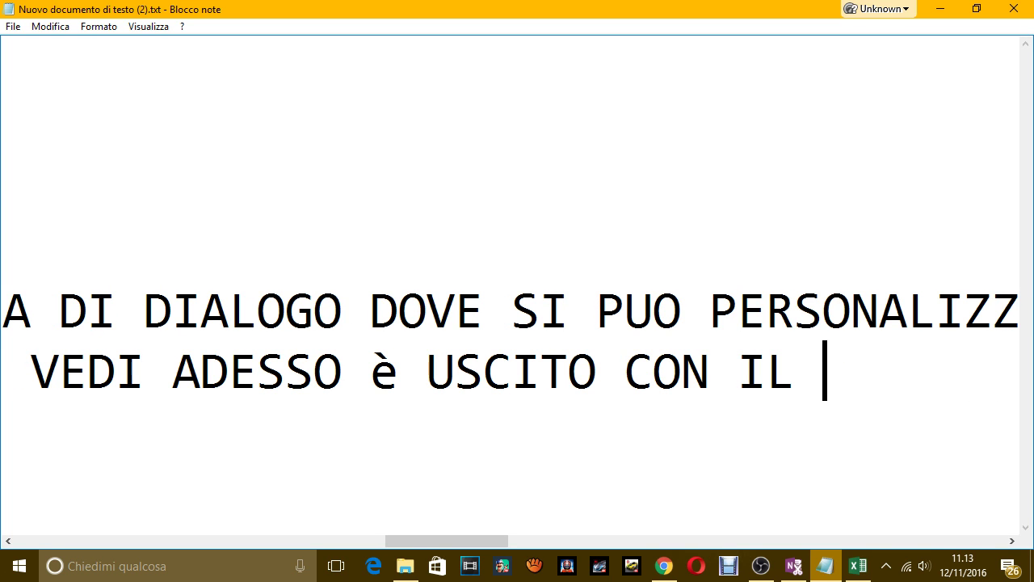
pyautogui.write('CARATTE')
pyautogui.press('BackSpace')
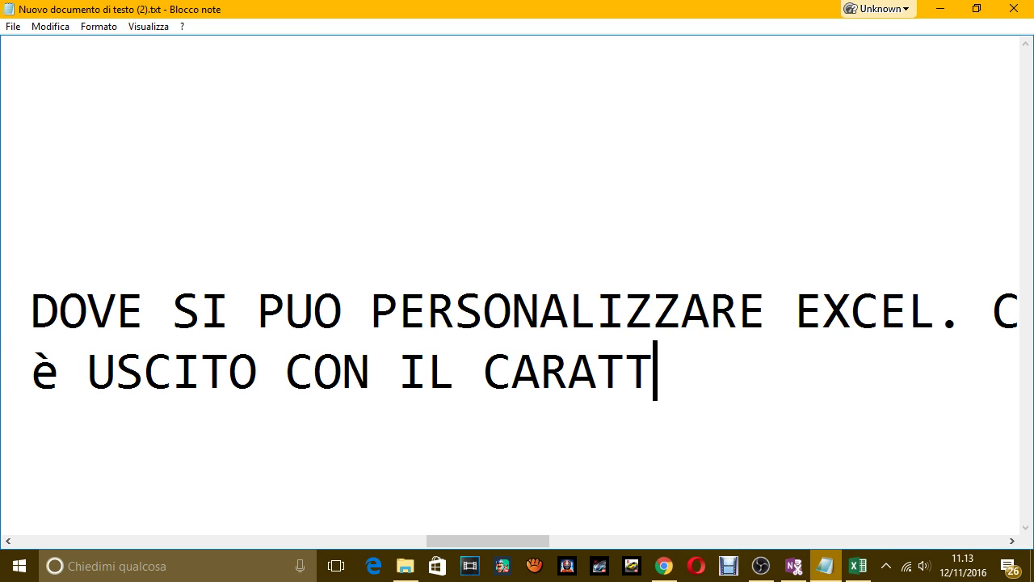
pyautogui.press('BackSpace')
pyautogui.press('BackSpace')
pyautogui.press('BackSpace')
pyautogui.press('BackSpace')
pyautogui.press('BackSpace')
pyautogui.press('BackSpace')
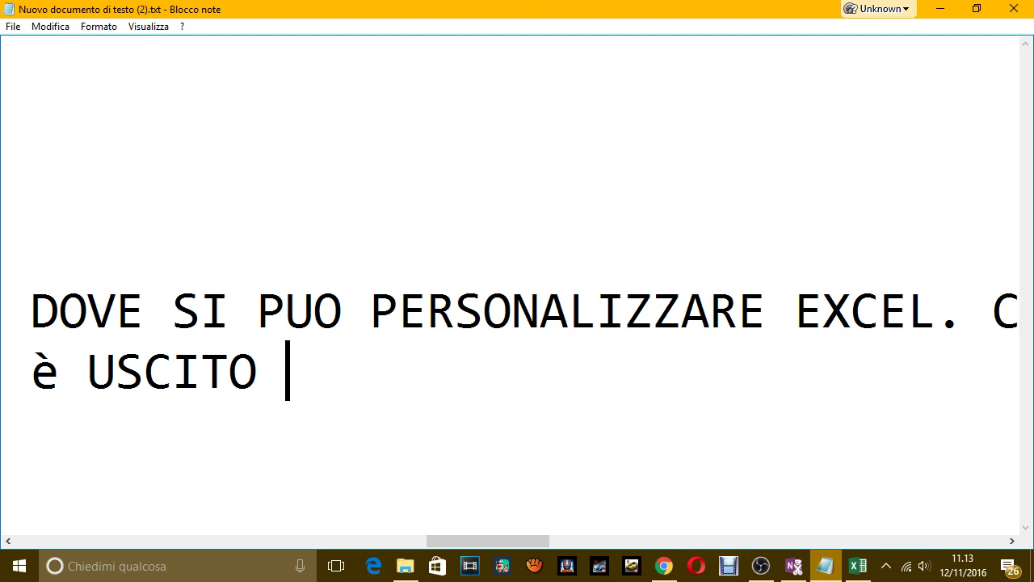
pyautogui.write('LA')
pyautogui.press('BackSpace')
pyautogui.write('A ')
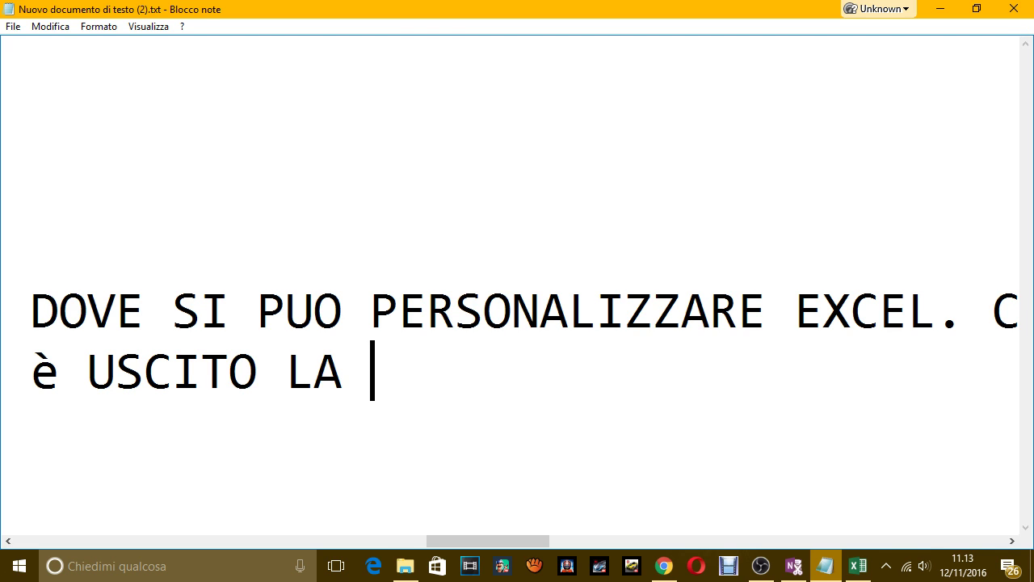
pyautogui.write('VISULA')
pyautogui.press('BackSpace')
pyautogui.press('BackSpace')
pyautogui.write('A')
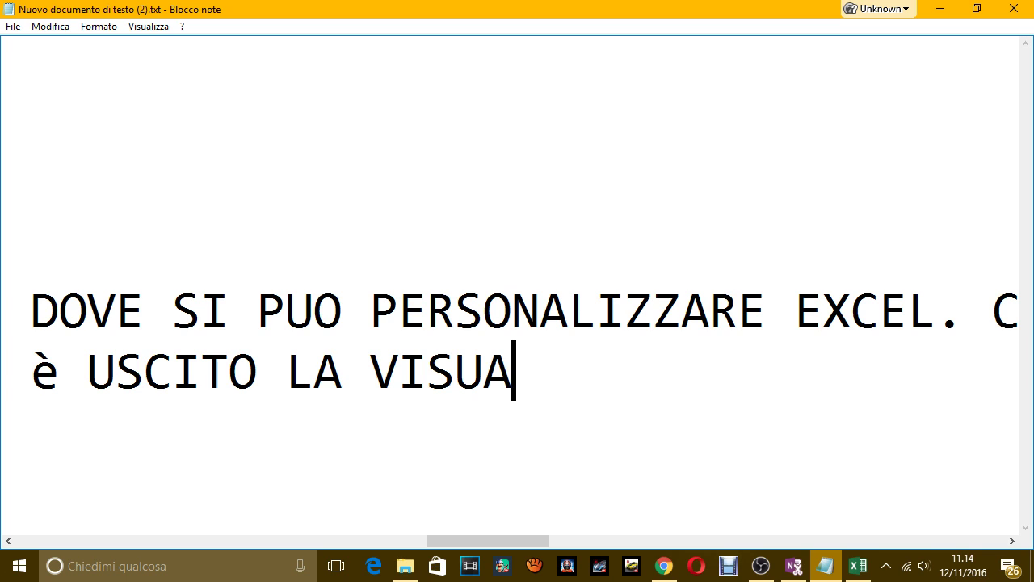
pyautogui.write('LIZZAZIONE PIU')
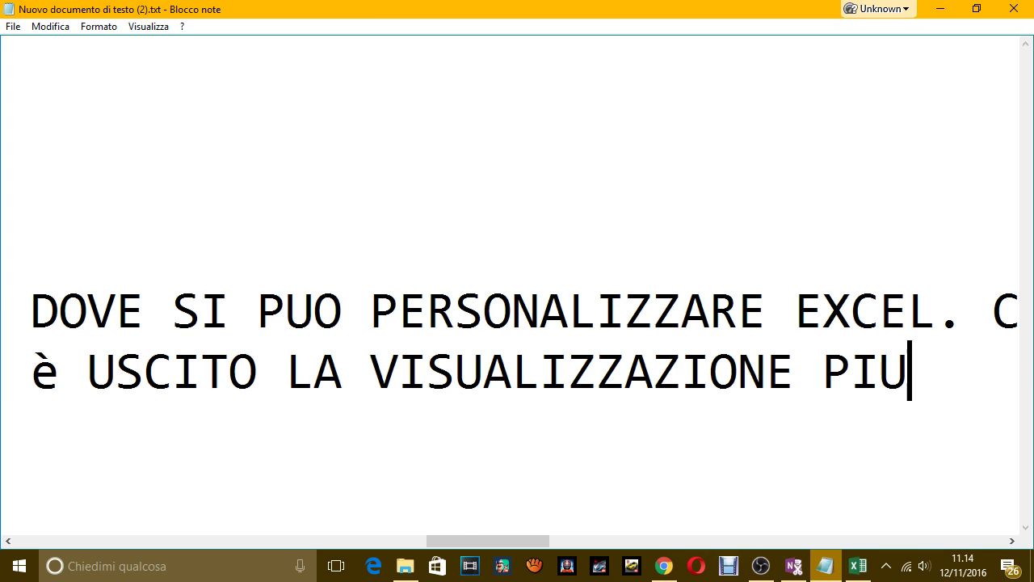
pyautogui.write(' GRANDE E ')
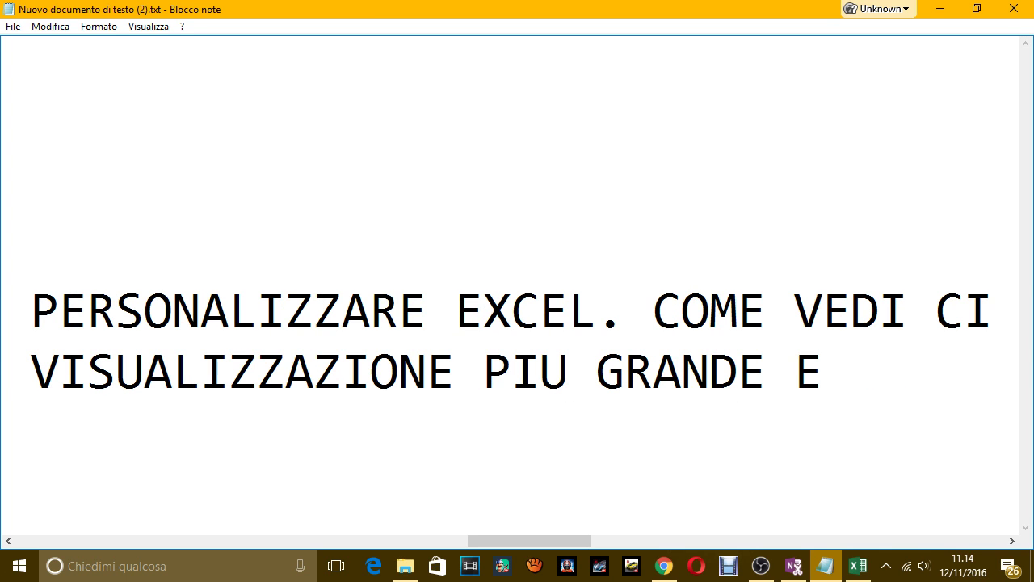
pyautogui.write('5 CARTEL')
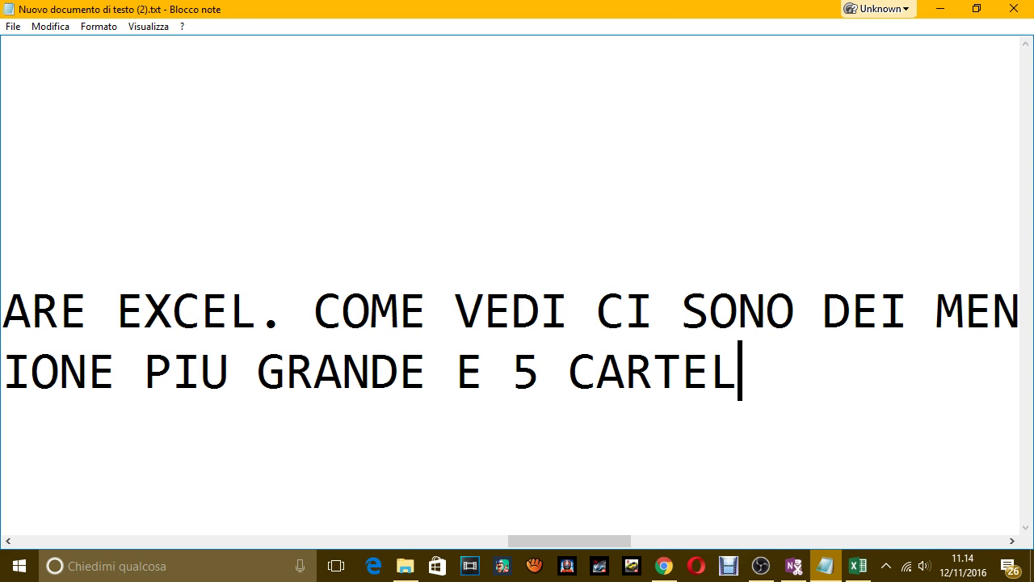
pyautogui.write('LE SOTTO')
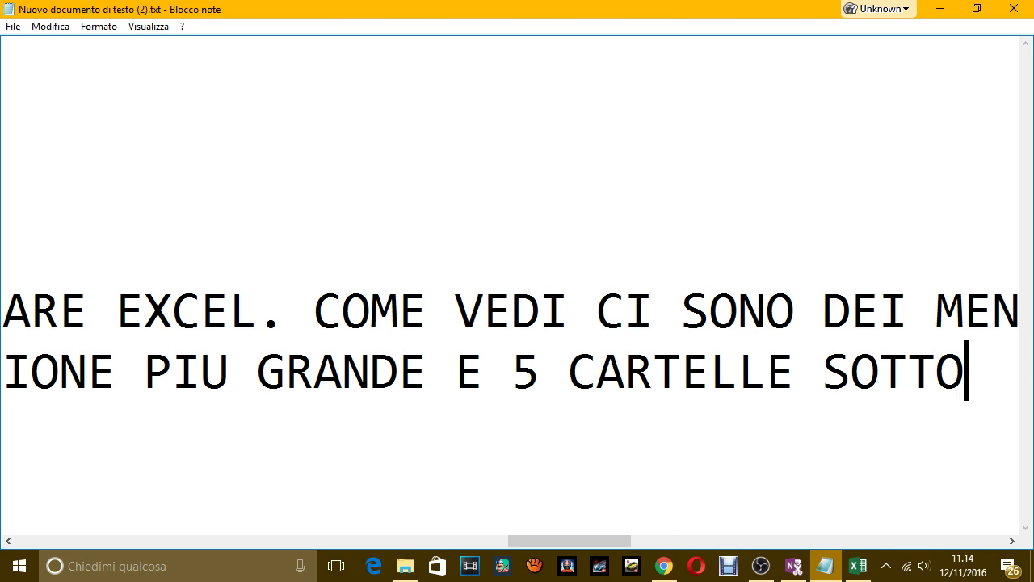
pyautogui.write(', COME HO IMPA')
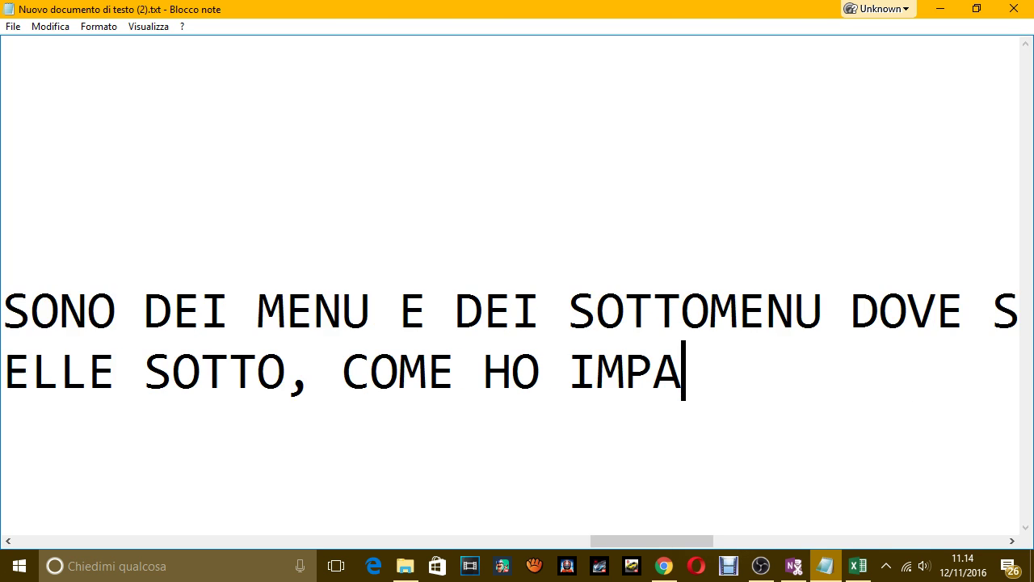
pyautogui.press('BackSpace')
pyautogui.write('OSTATO')
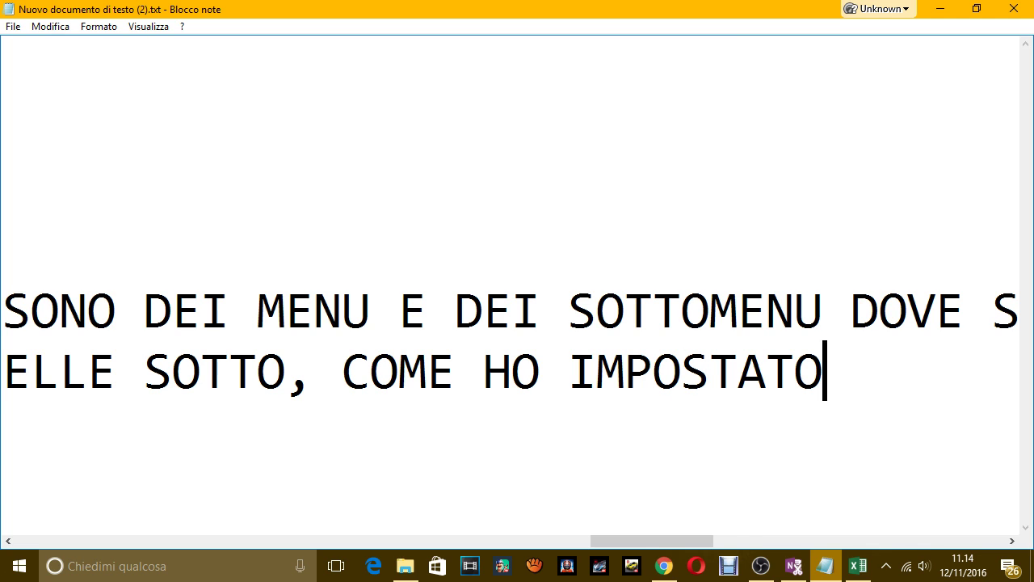
pyautogui.write(' IO PRIMA')
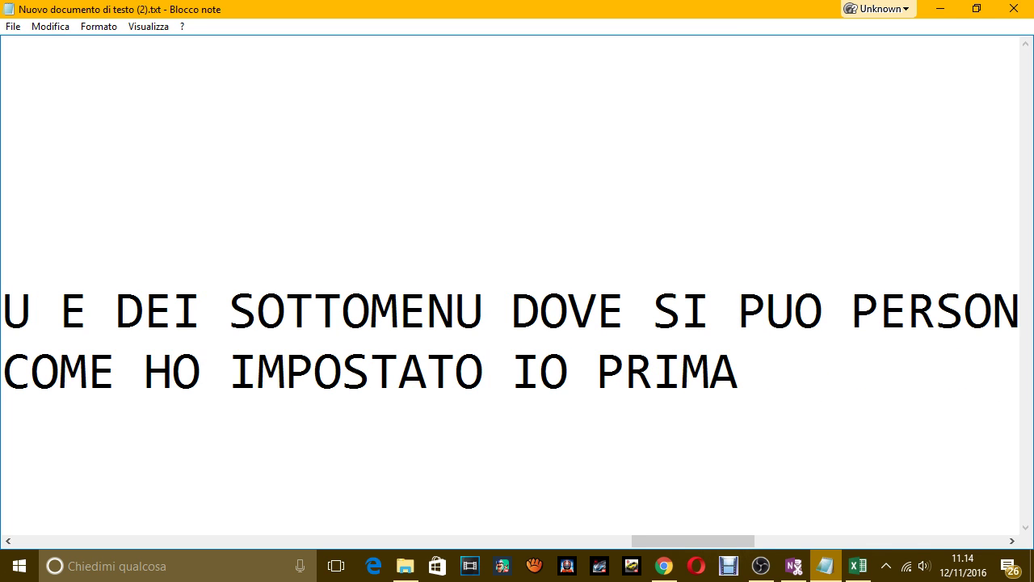
pyautogui.write(', MA RI')
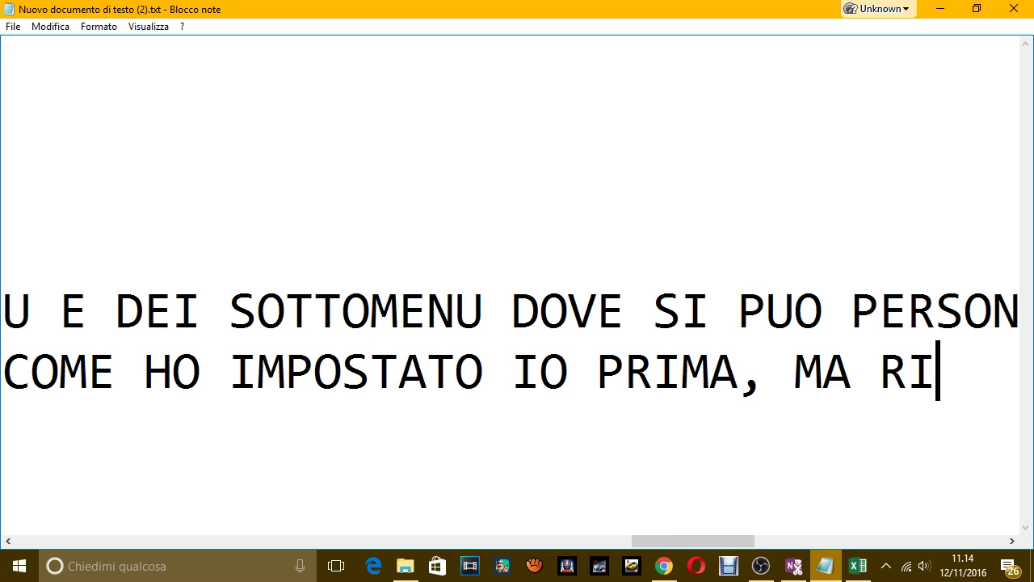
pyautogui.write('TORNIAMO')
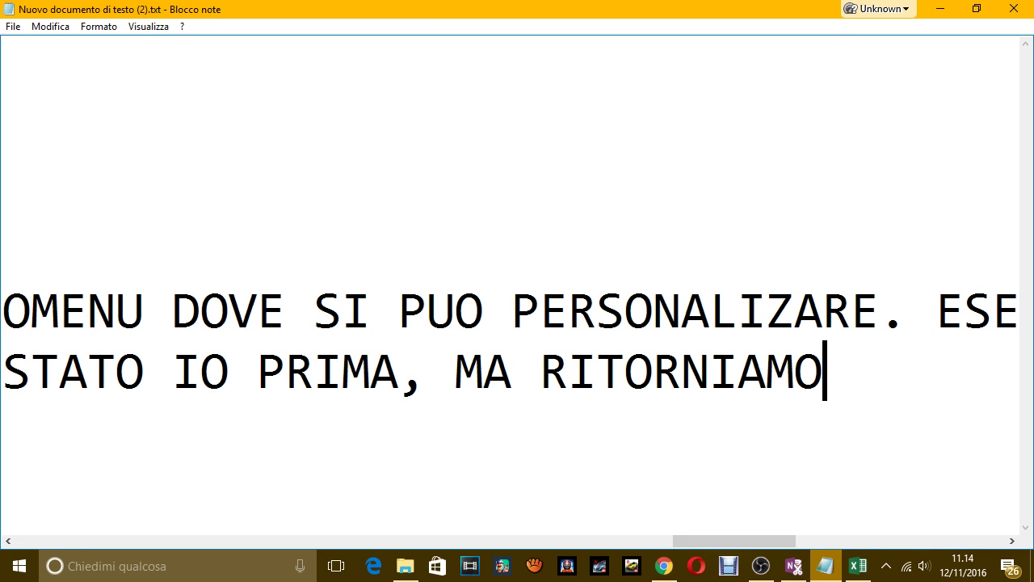
pyautogui.write(' A SISTEMA')
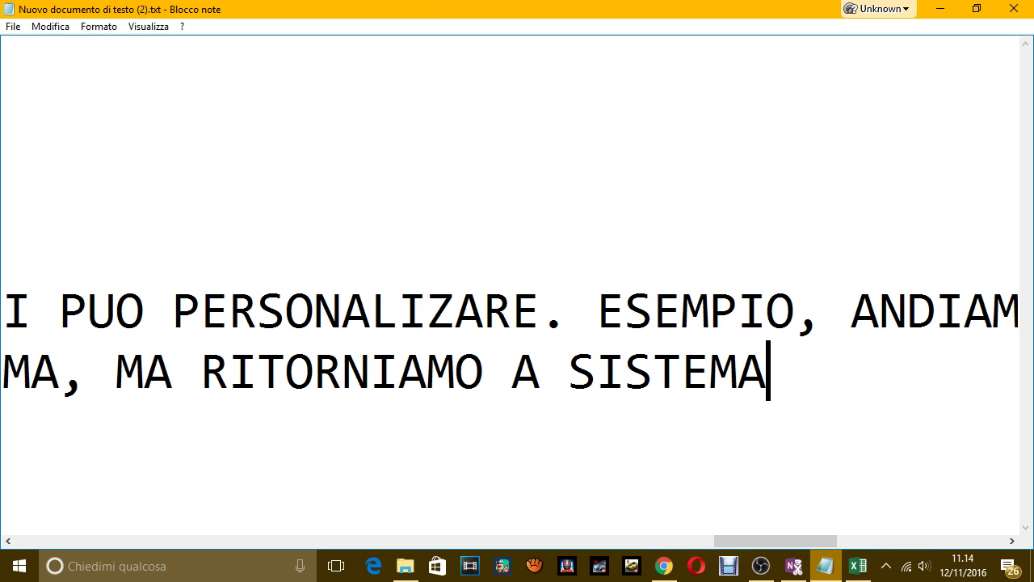
pyautogui.write('RE COME PRIM')
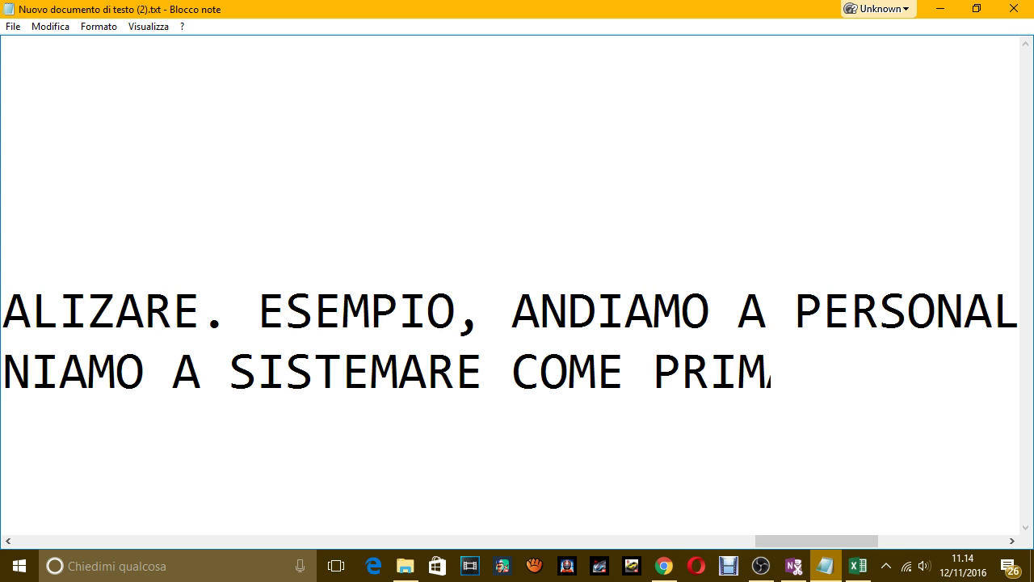
pyautogui.write('A')
pyautogui.hotkey('alt', 'Tab')
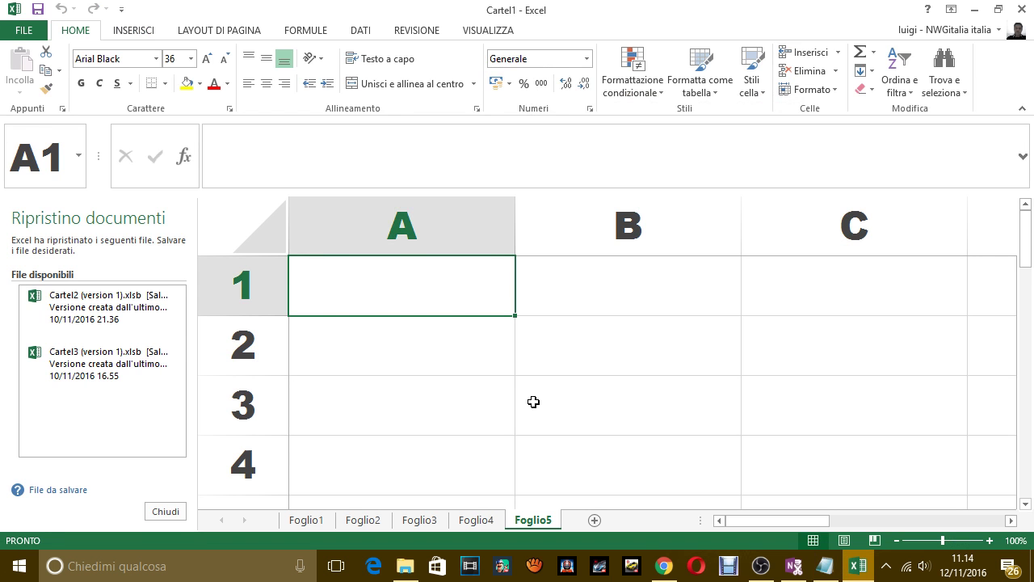
# Step: In General options, replace the Arial Black 36 default font with Carattere corpo size 11
pyautogui.click(20, 30)
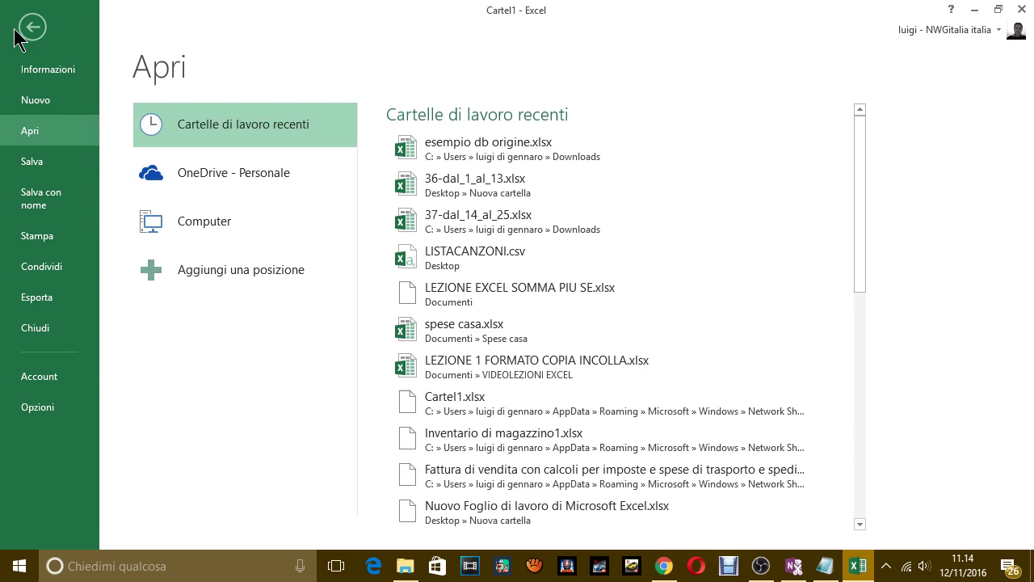
pyautogui.click(33, 408)
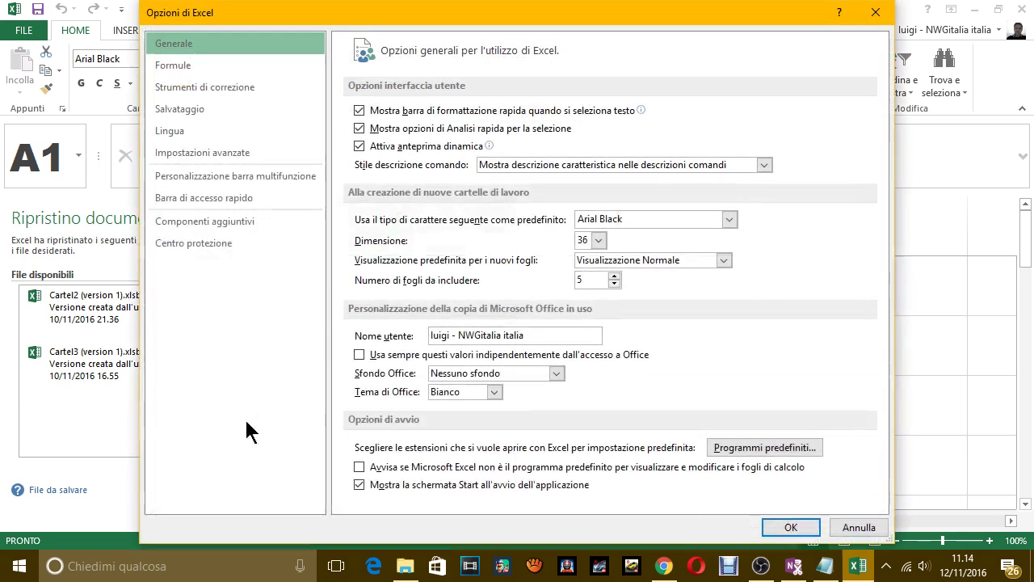
pyautogui.click(640, 213)
pyautogui.click(599, 240)
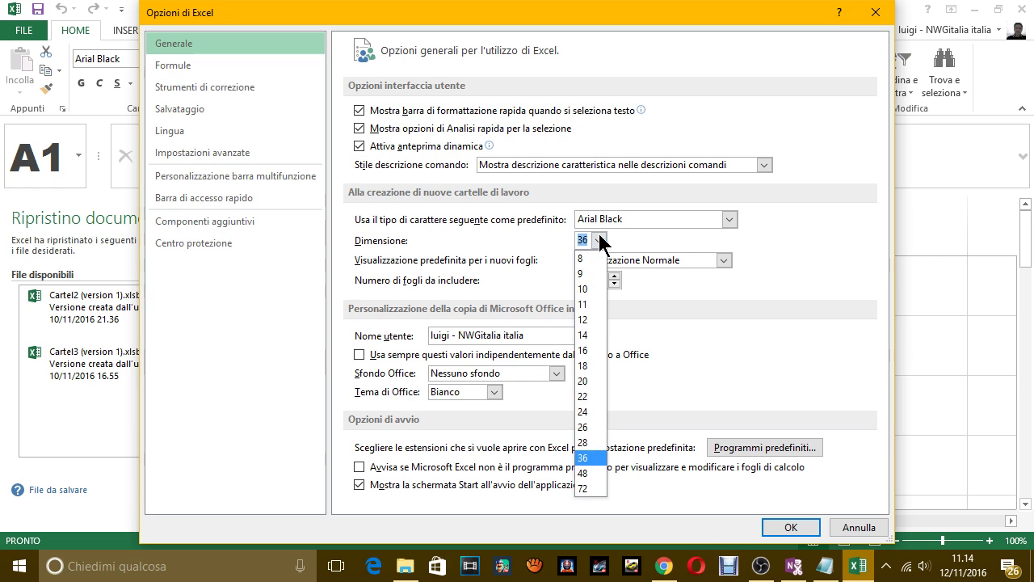
pyautogui.click(583, 304)
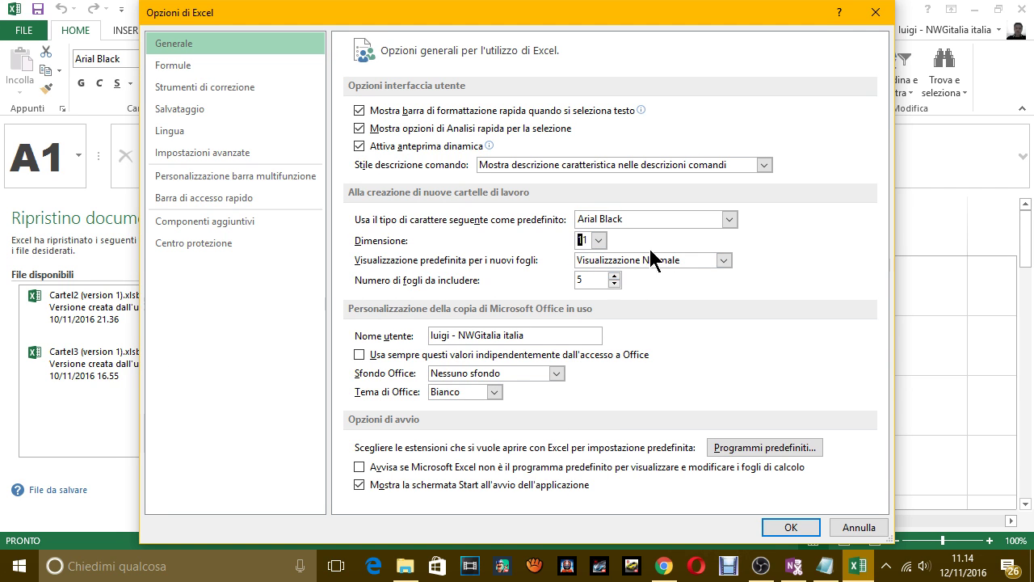
pyautogui.click(660, 218)
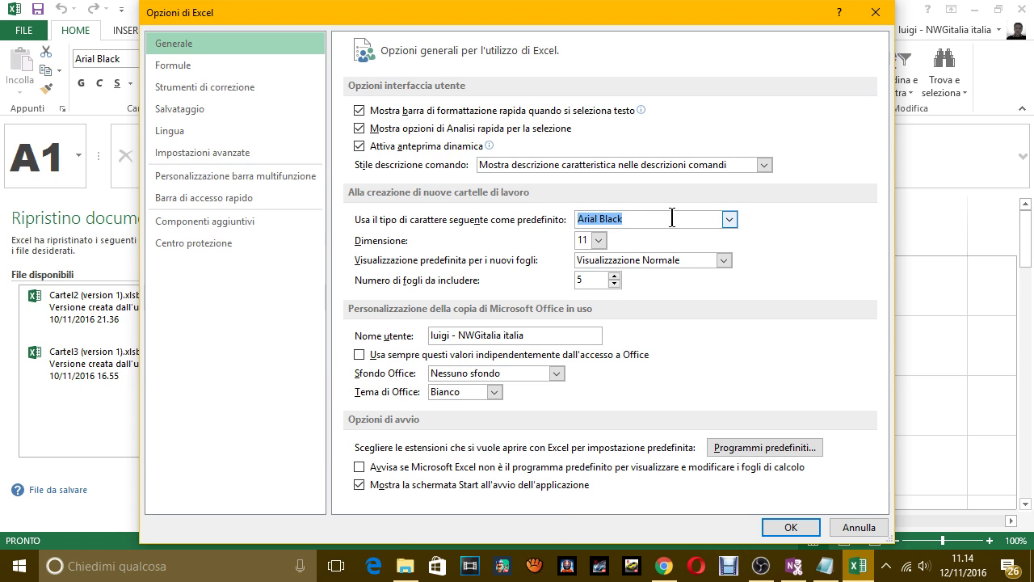
pyautogui.click(728, 221)
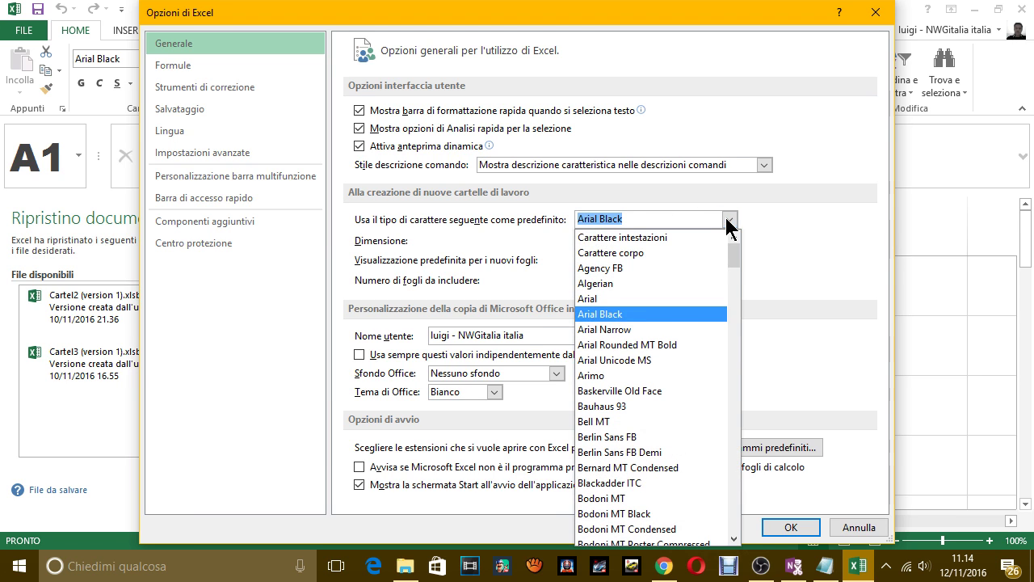
pyautogui.click(645, 250)
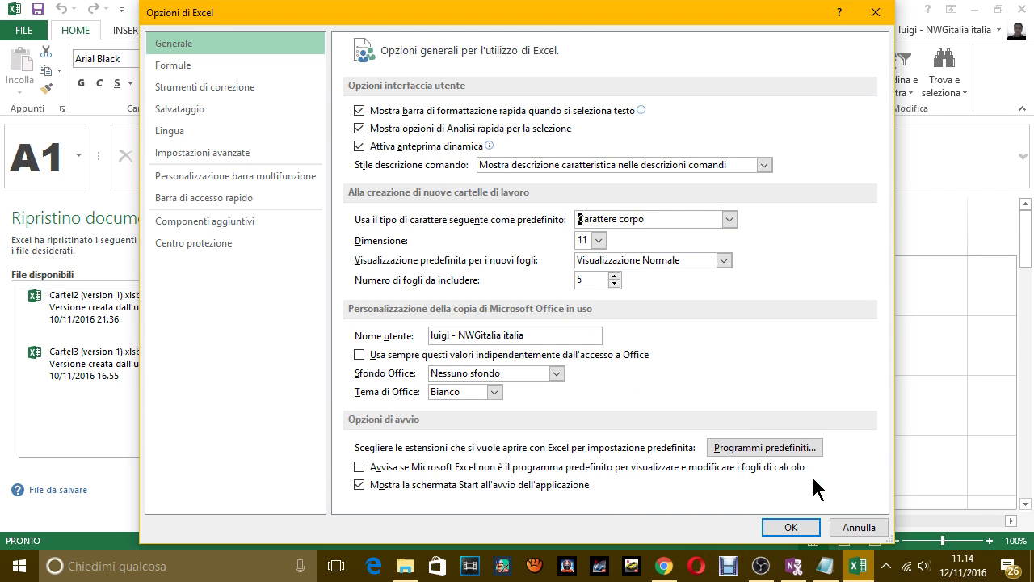
pyautogui.click(805, 527)
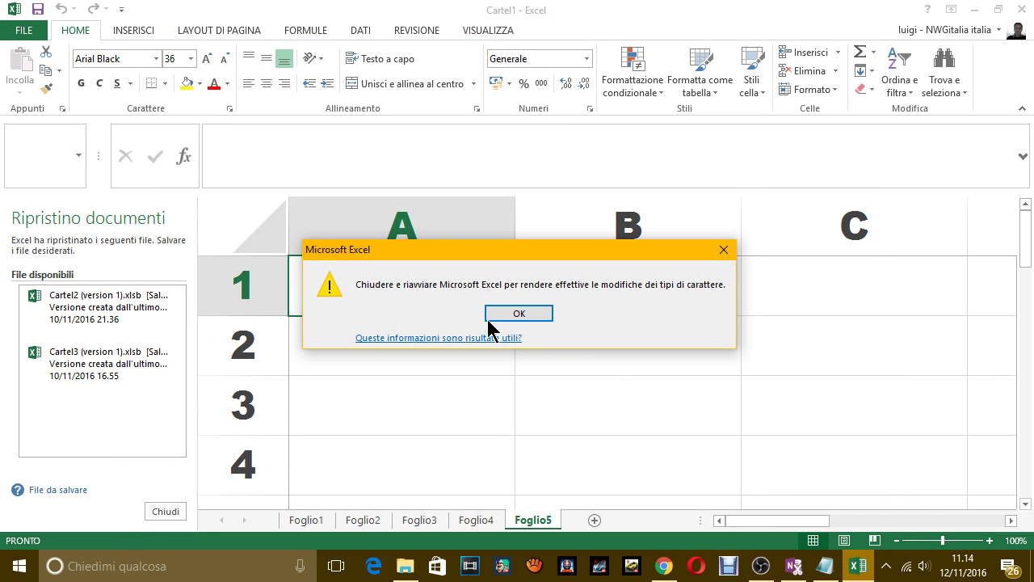
pyautogui.click(519, 314)
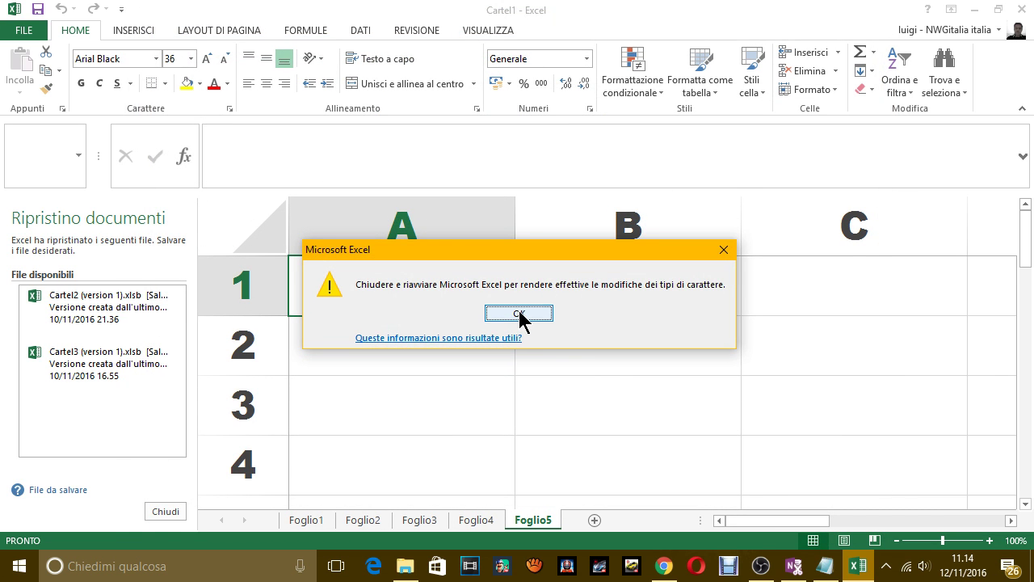
pyautogui.hotkey('alt', 'Tab')
# Step: On a new Notepad line, type 'COME VEDI OGNI VOLTA CHE MODIFICO QUALCOSA DEVO RIAVVIARE IL PROGRAMMA.'
pyautogui.write('.')
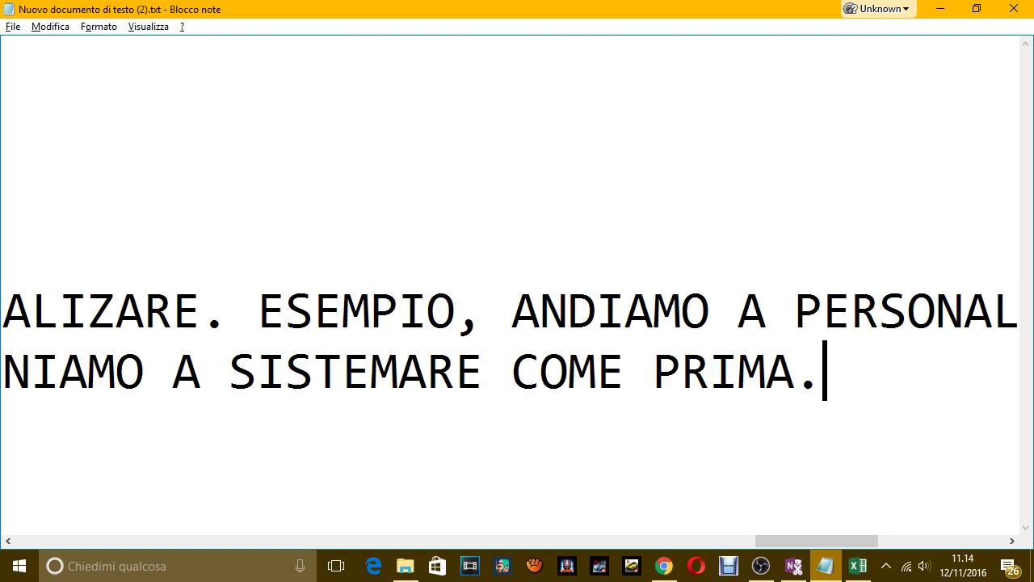
pyautogui.press('Return')
pyautogui.write('COME VEDI ')
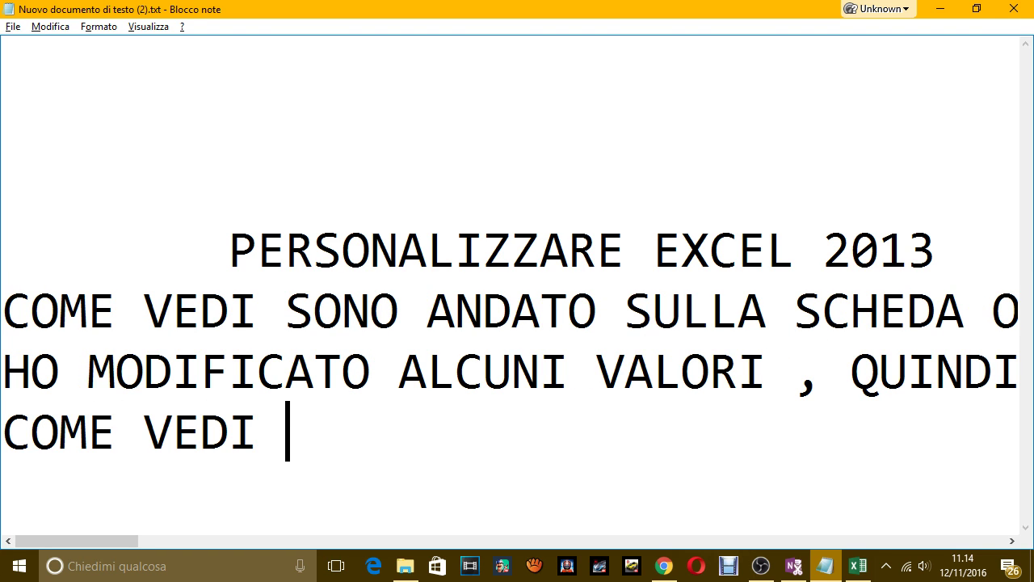
pyautogui.write('OGNI VO9L')
pyautogui.press('BackSpace')
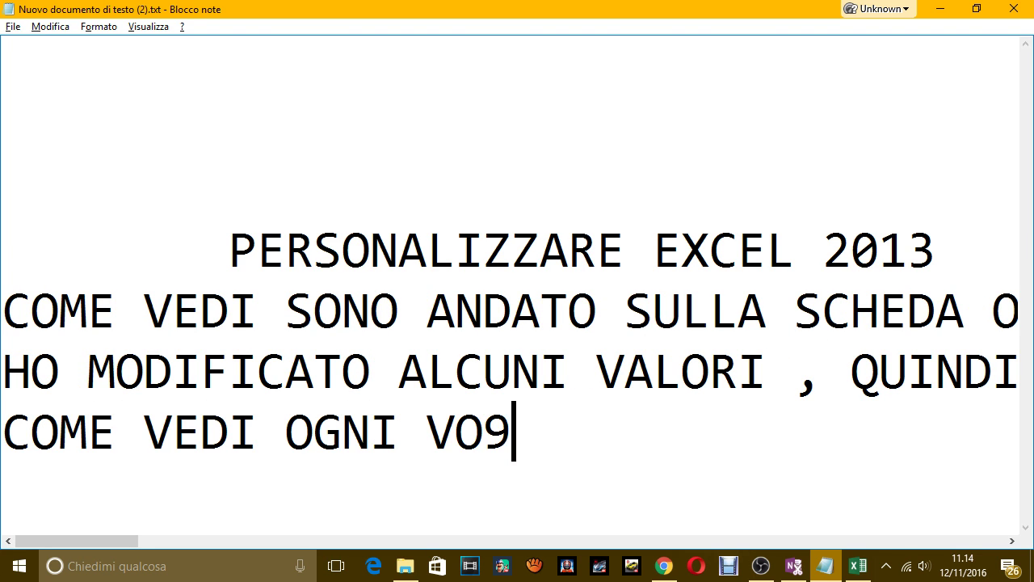
pyautogui.press('BackSpace')
pyautogui.write('LTA CHE MODIF')
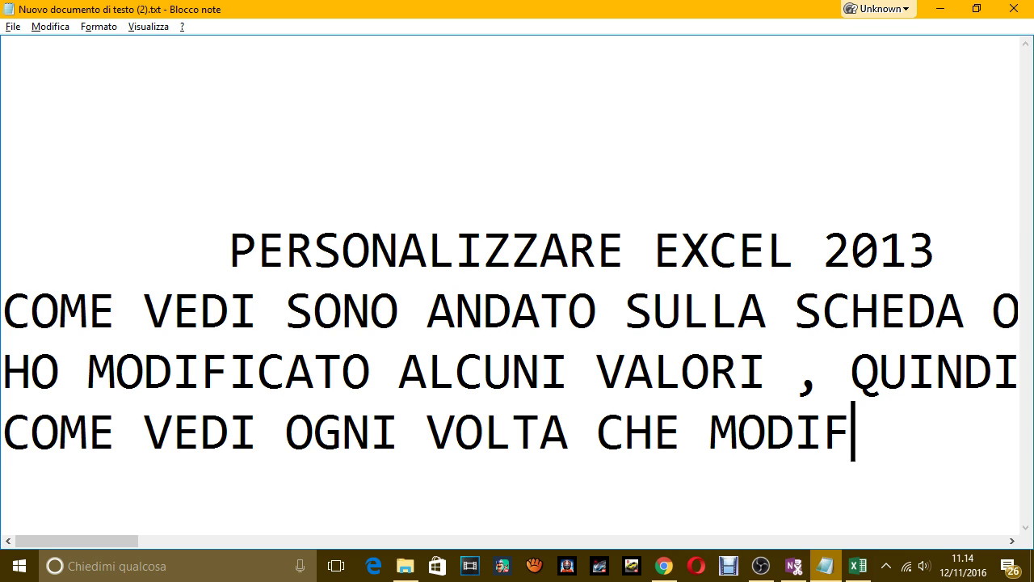
pyautogui.write('ICA')
pyautogui.press('BackSpace')
pyautogui.write('O QUAQ')
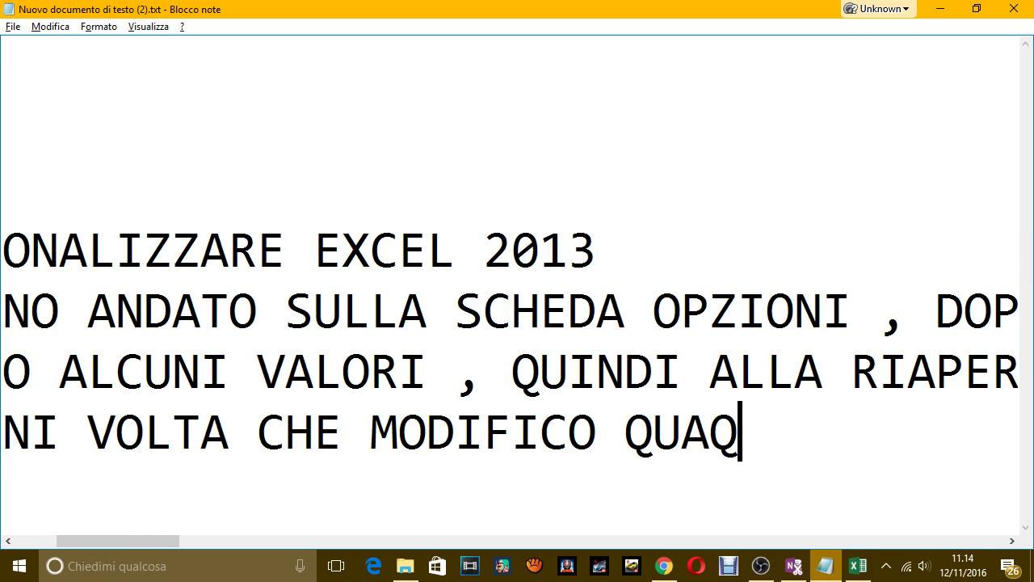
pyautogui.press('BackSpace')
pyautogui.write('LSI')
pyautogui.press('BackSpace')
pyautogui.press('BackSpace')
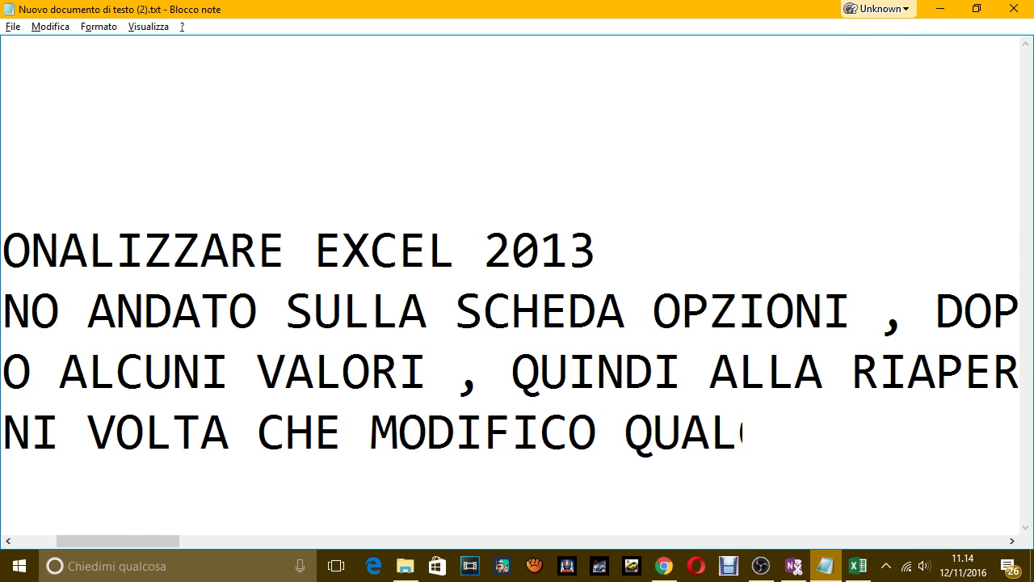
pyautogui.write('COSA DEVO RIA')
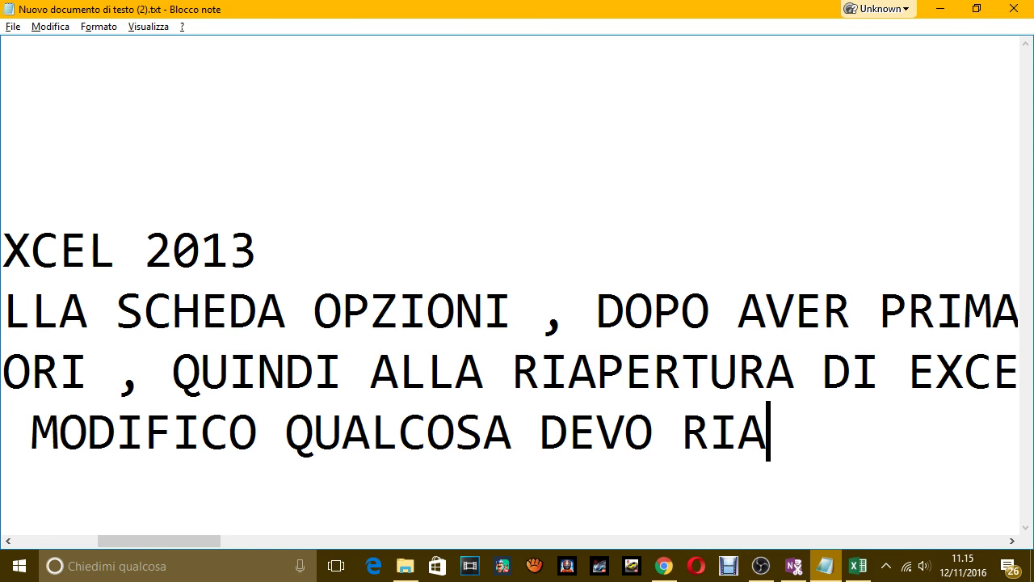
pyautogui.write('VVARE')
pyautogui.press('BackSpace')
pyautogui.press('BackSpace')
pyautogui.press('BackSpace')
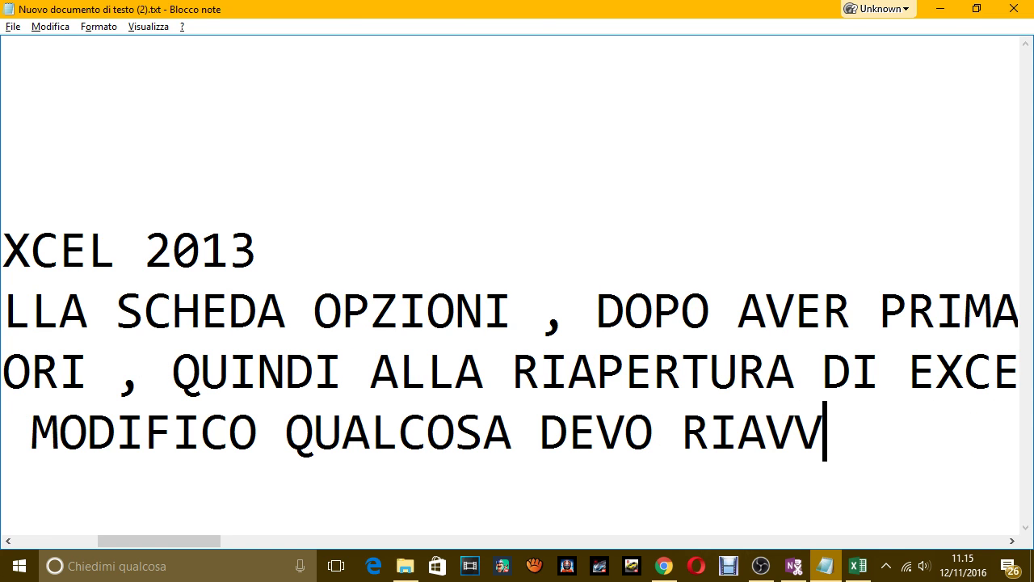
pyautogui.write('IARE IL')
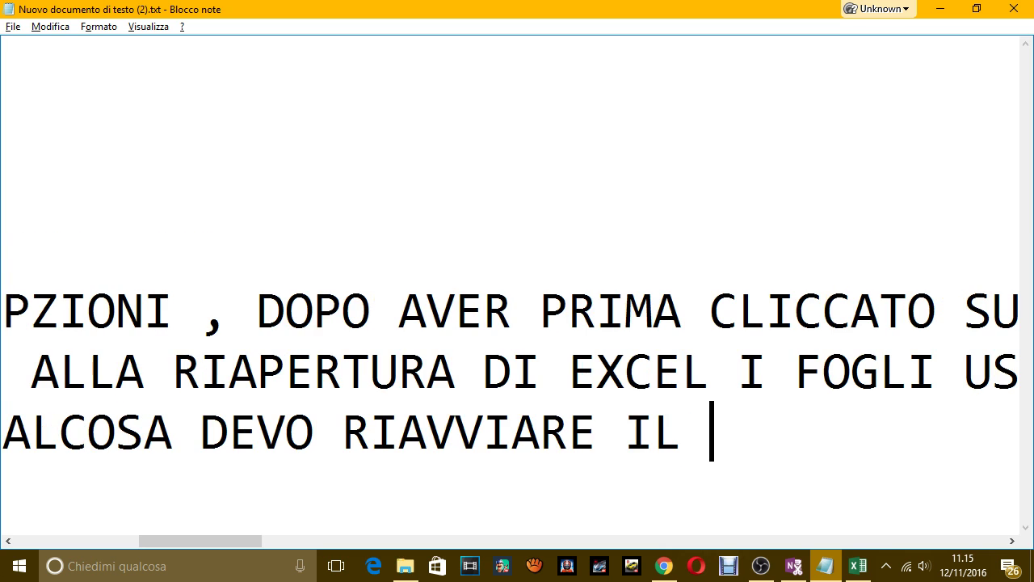
pyautogui.write('PROGRAM')
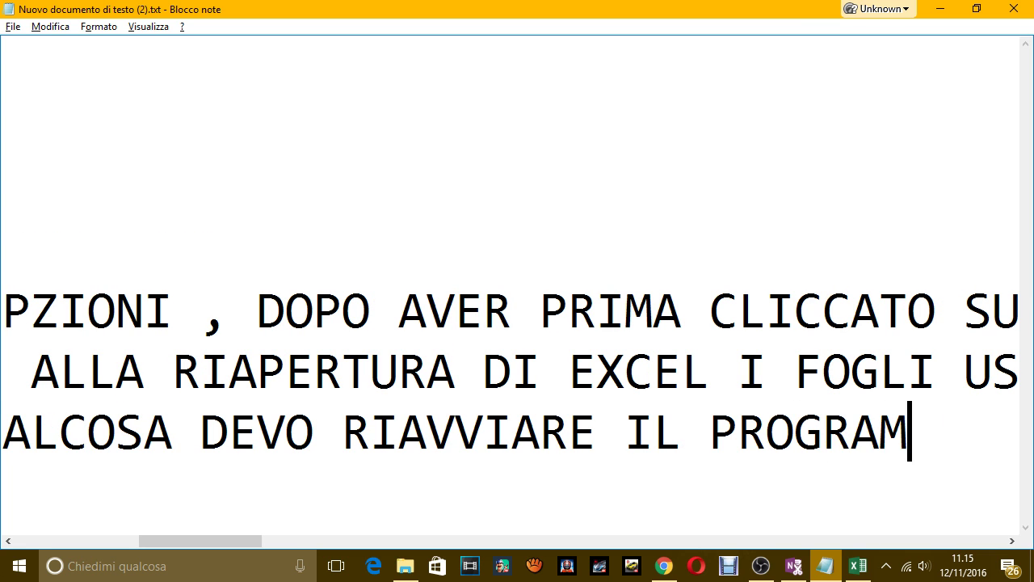
pyautogui.write('MA.')
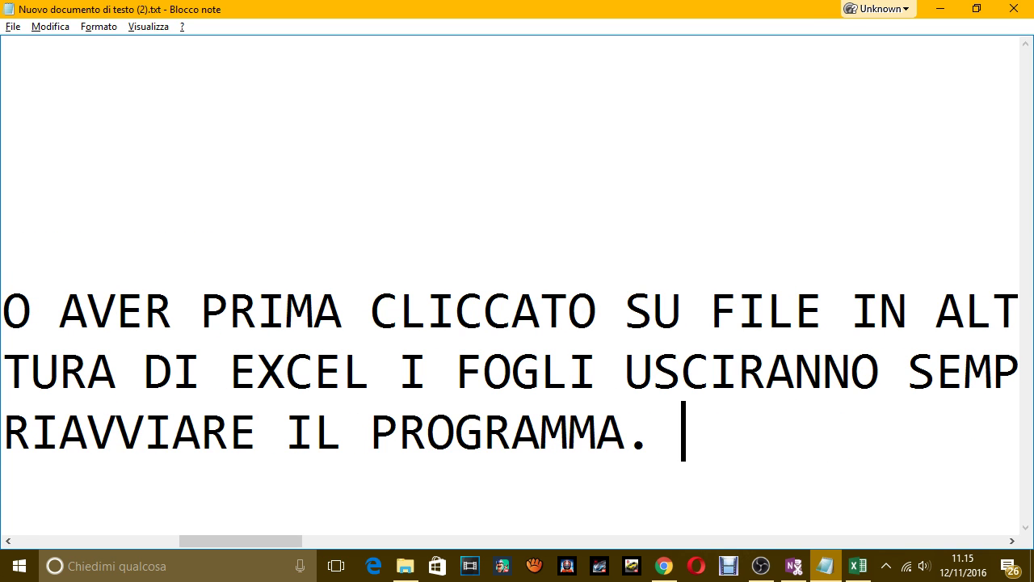
# Step: Dismiss the font restart notice and close Excel, discarding the recovered files
pyautogui.hotkey('alt', 'Tab')
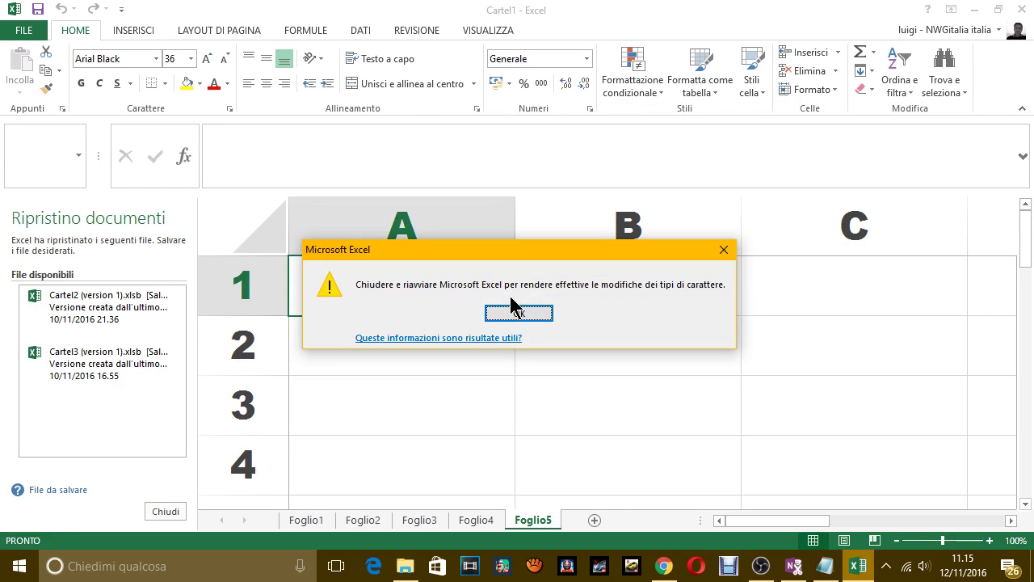
pyautogui.click(518, 314)
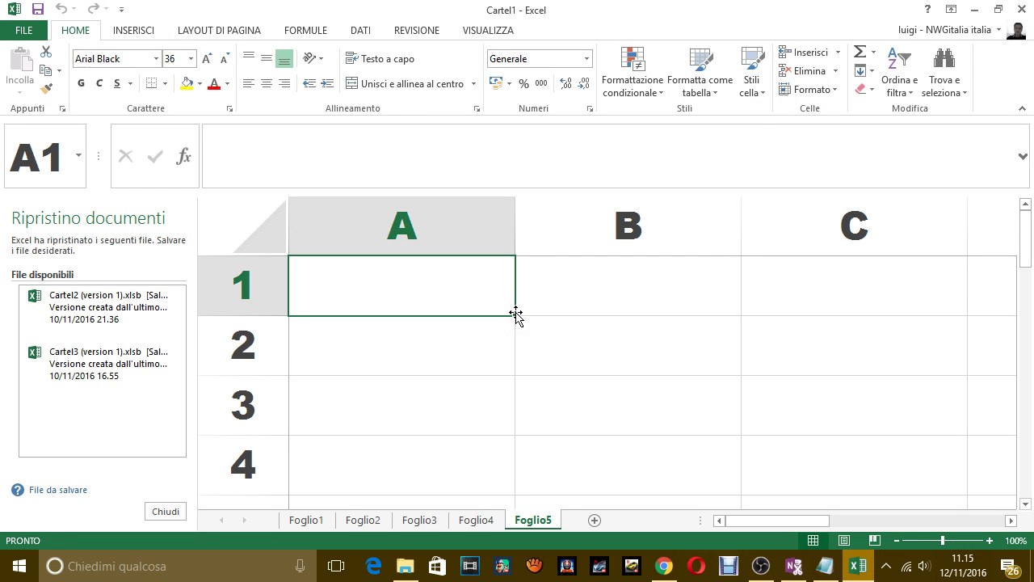
pyautogui.click(1028, 10)
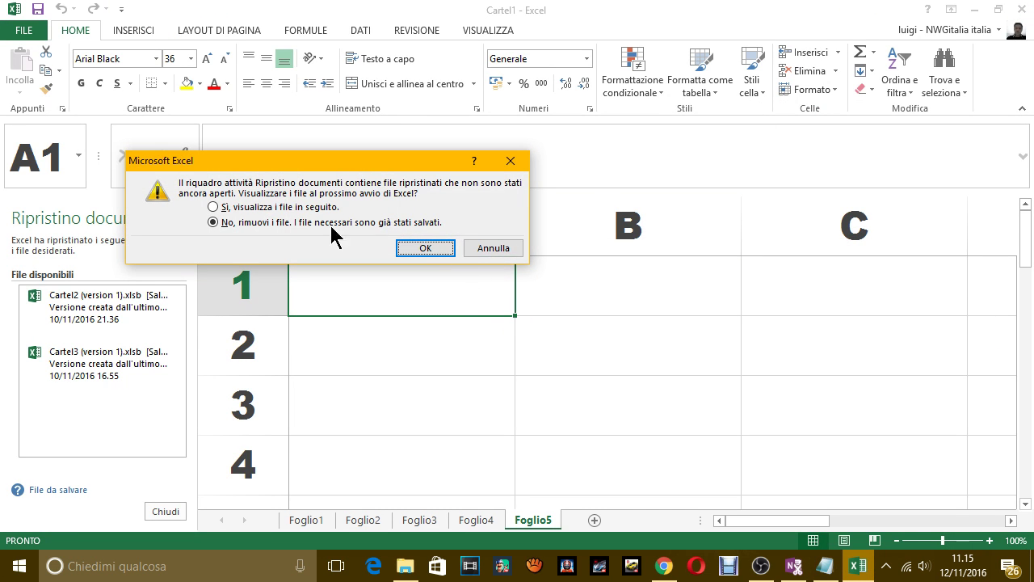
pyautogui.click(416, 246)
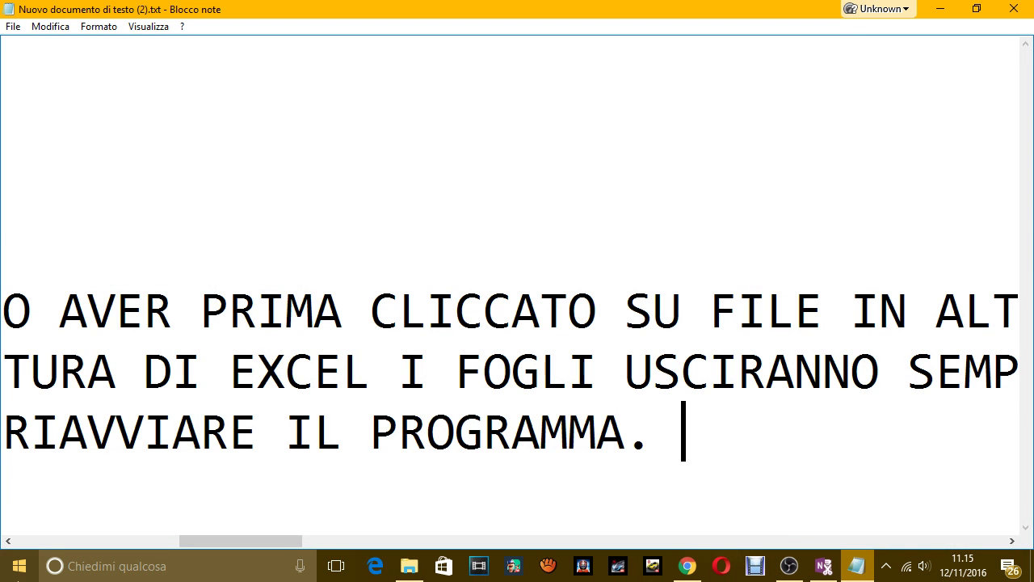
# Step: Relaunch Excel 2013 via an 'EXC' search and open a blank Calibri 11 workbook
pyautogui.click(108, 559)
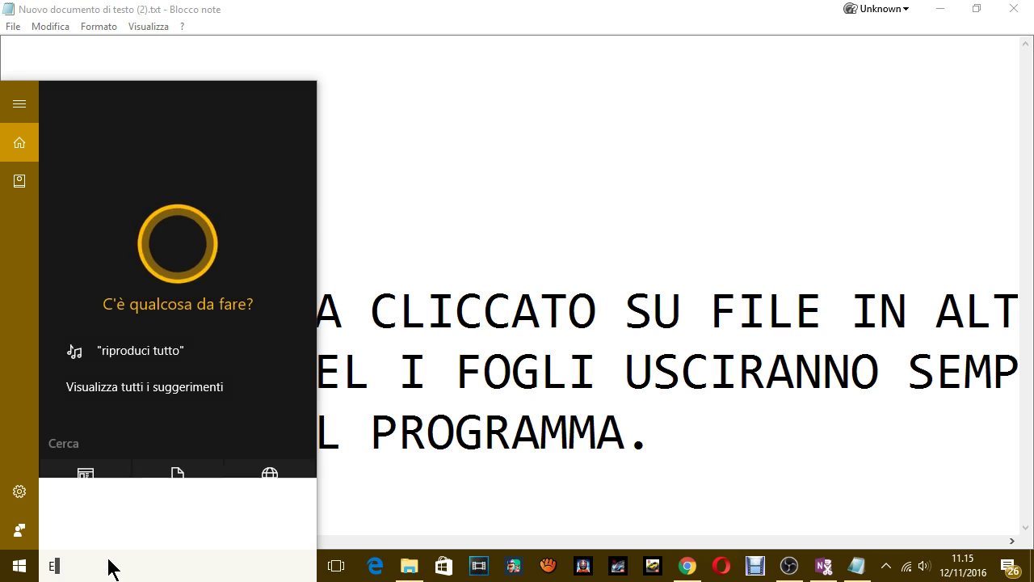
pyautogui.write('EXC')
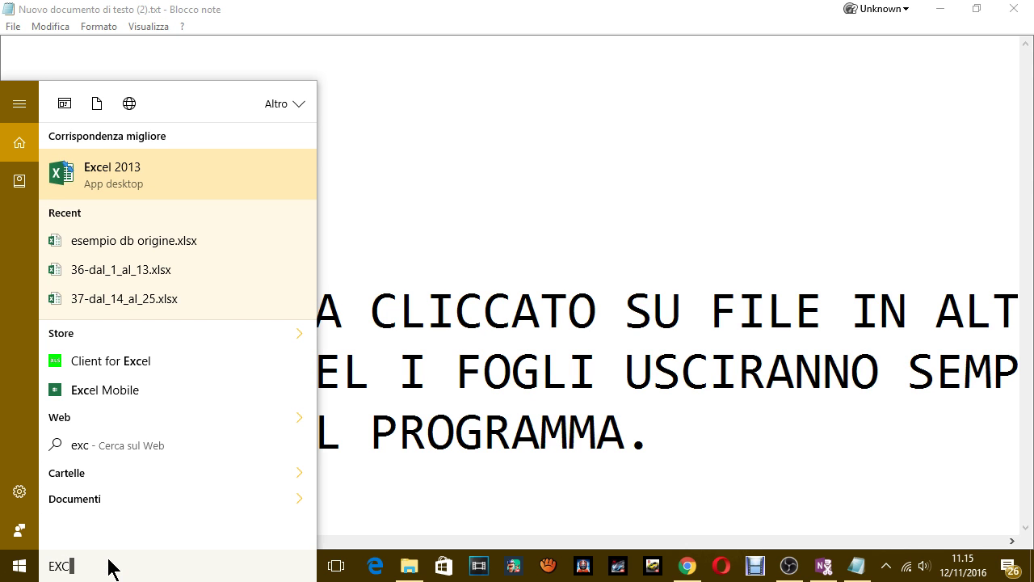
pyautogui.press('Return')
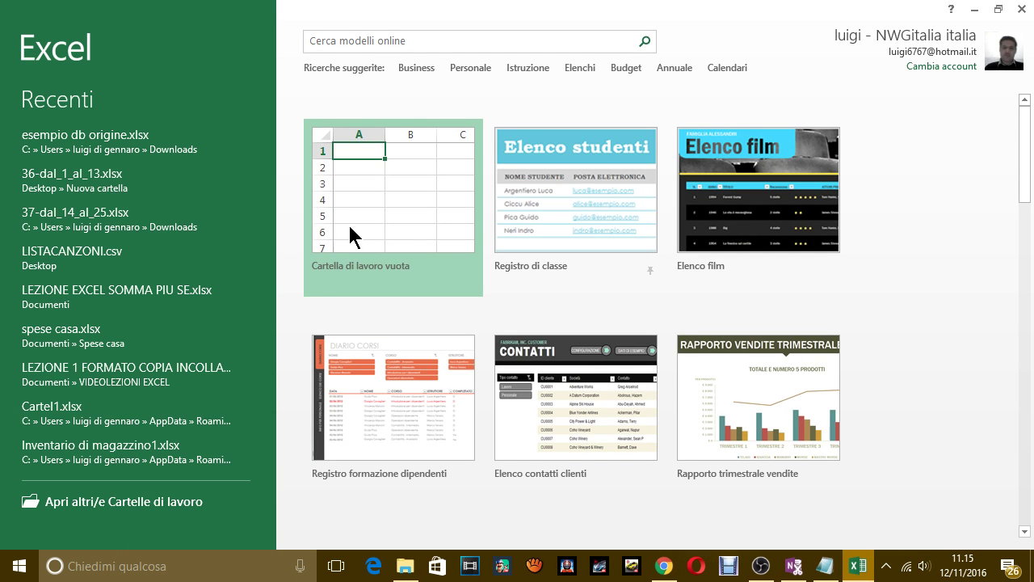
pyautogui.click(350, 234)
pyautogui.click(351, 221)
pyautogui.hotkey('alt', 'Tab')
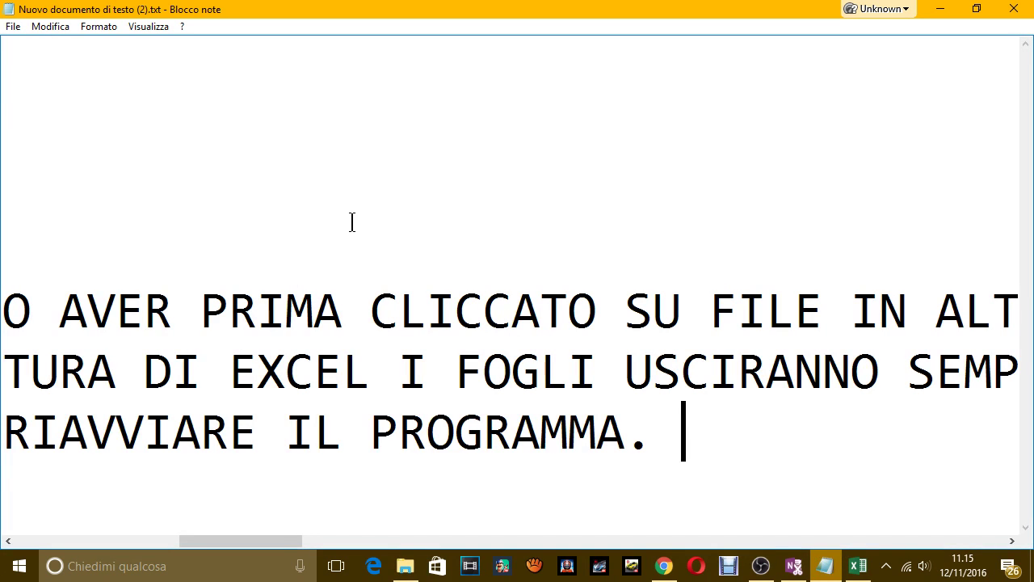
pyautogui.hotkey('alt', 'Tab')
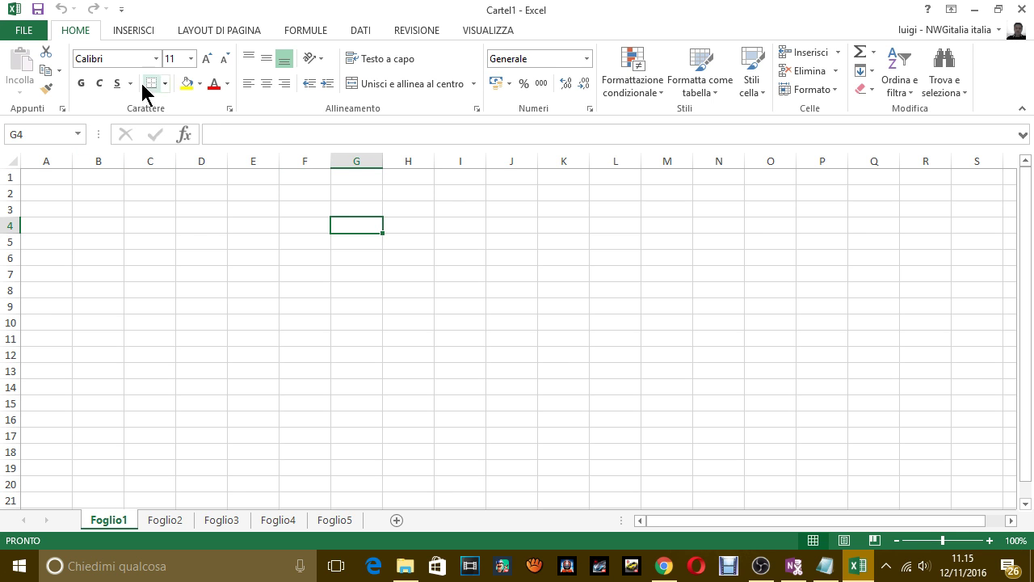
pyautogui.hotkey('alt', 'Tab')
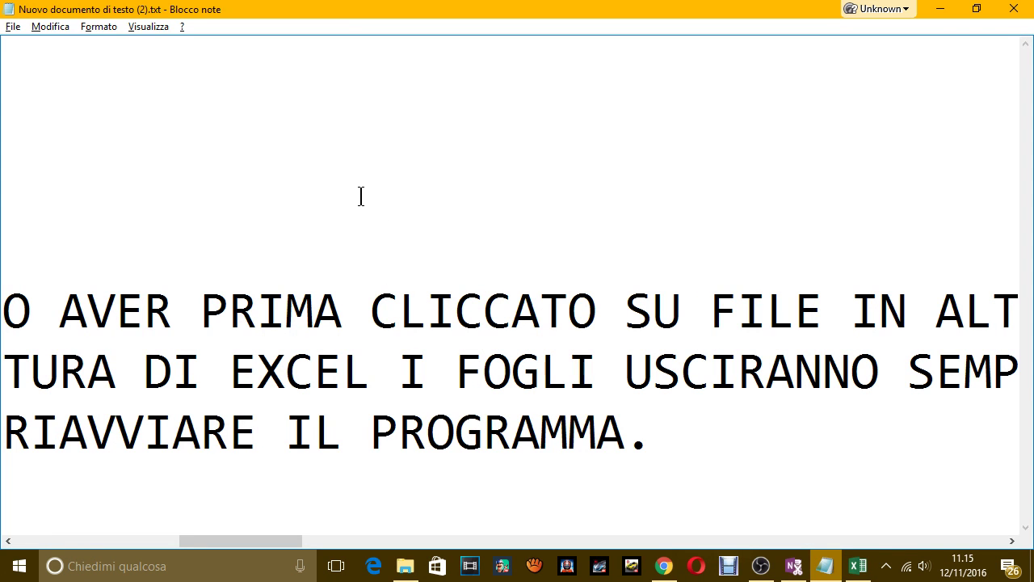
# Step: Type 'COME VEDI è RITORNATO NORMALE. ANDIAMO A VEDERE ALTRE FUNZIONI' in Notepad, then return to Excel
pyautogui.write('COME ')
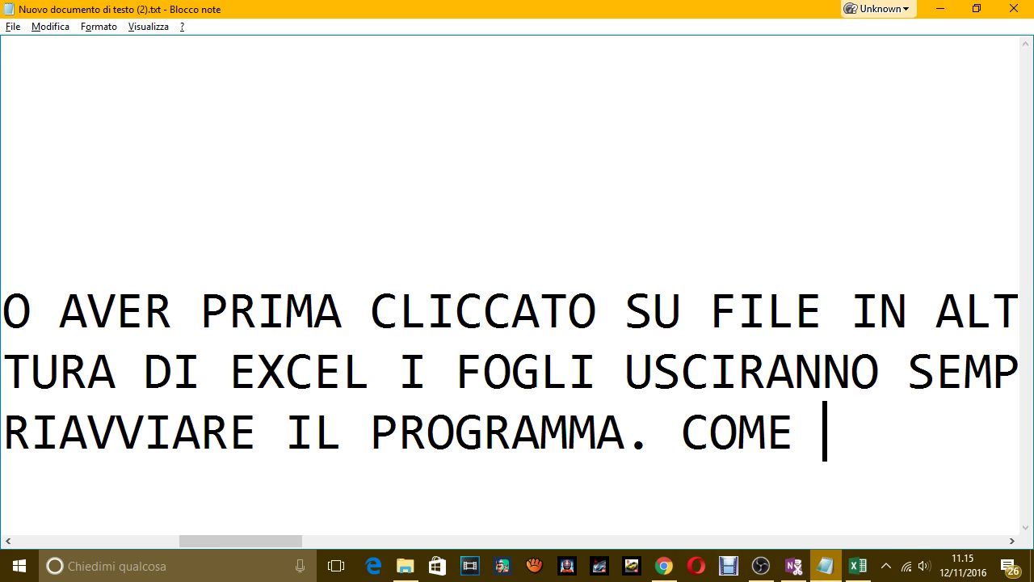
pyautogui.write('VEDI è RITORN')
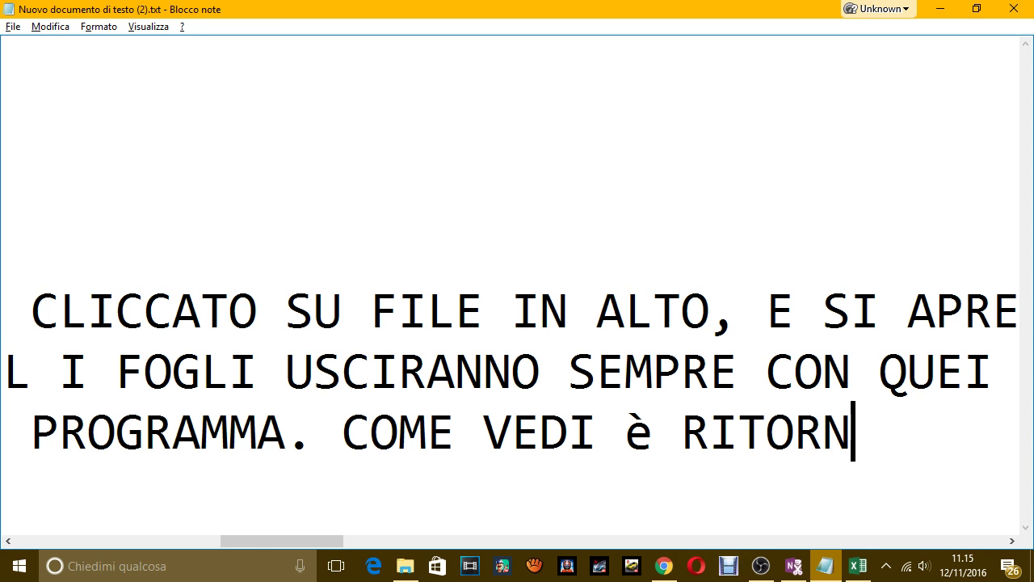
pyautogui.write('ATO NORMAL')
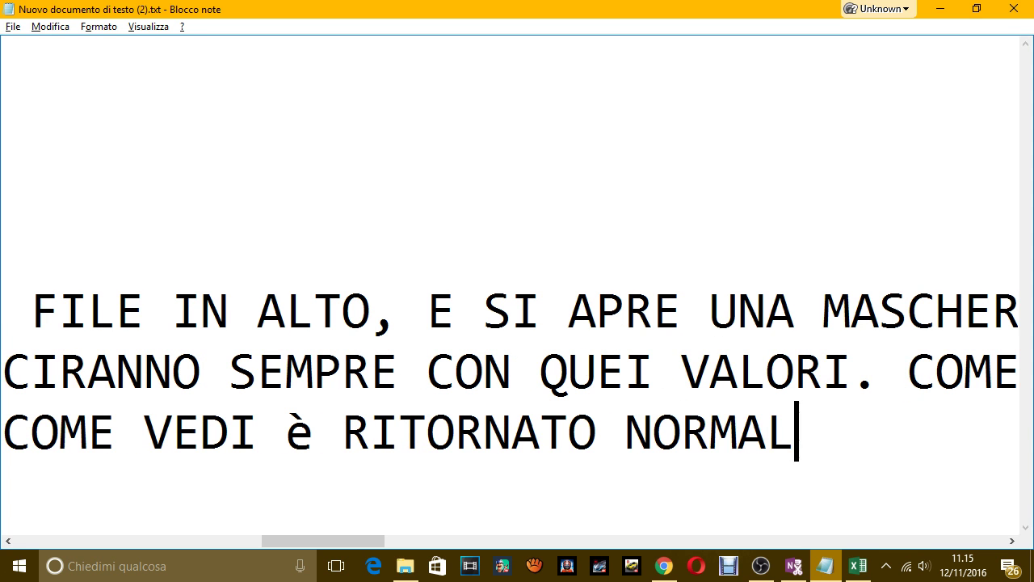
pyautogui.write('E. ')
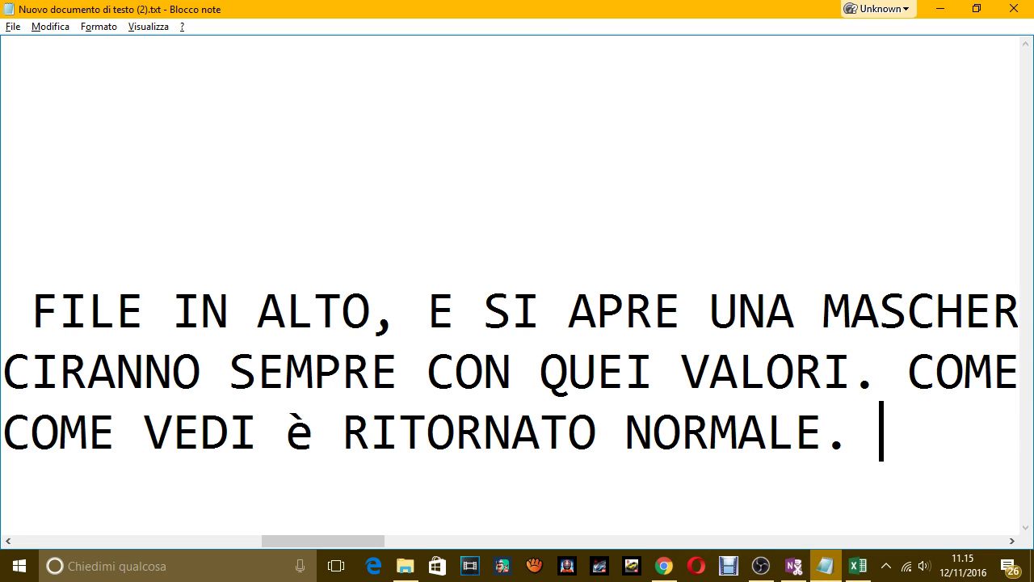
pyautogui.write('ANDIAMO ')
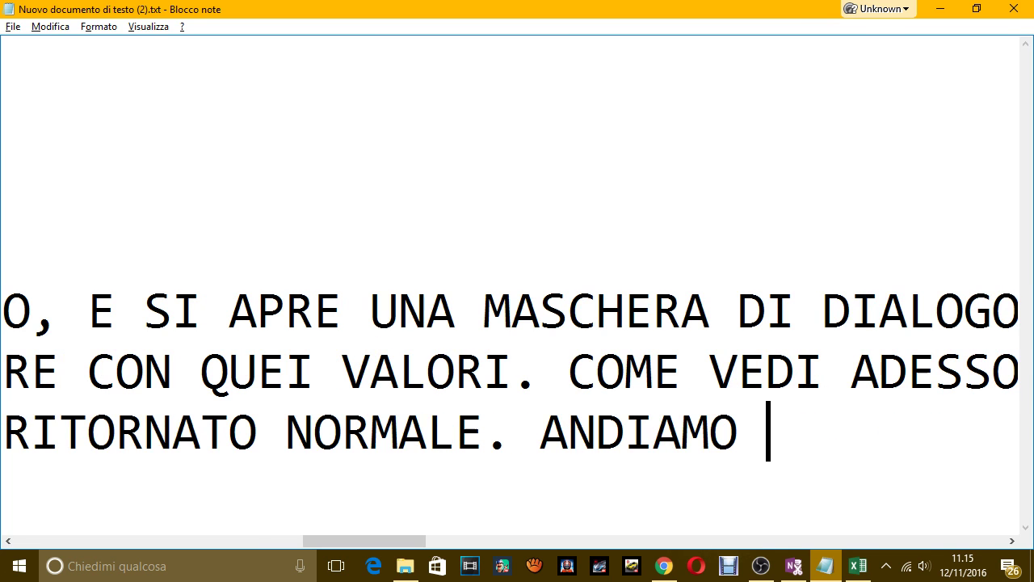
pyautogui.write('A VEDERE ALT')
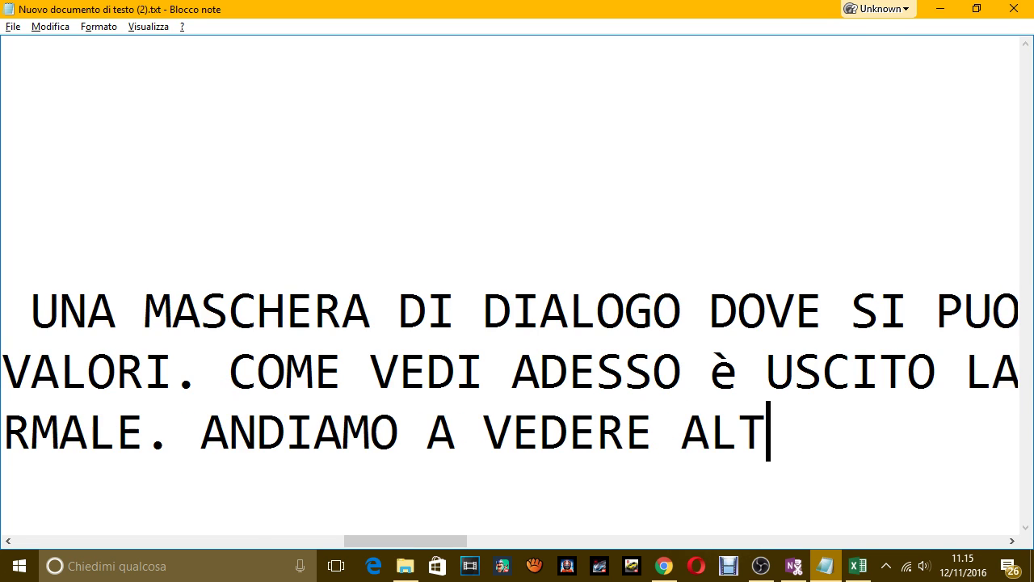
pyautogui.write('RE FUNZIONI')
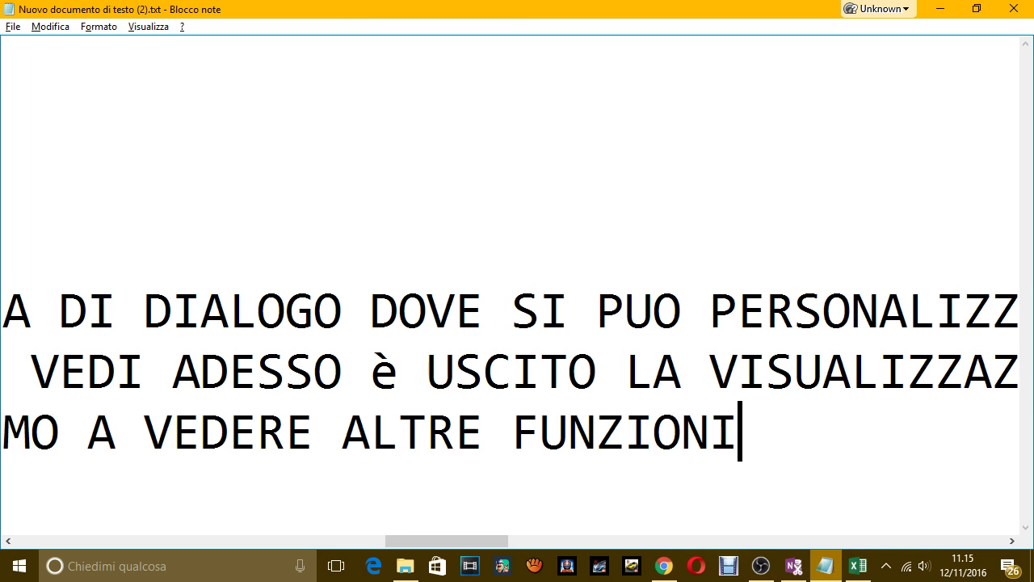
pyautogui.hotkey('alt', 'Tab')
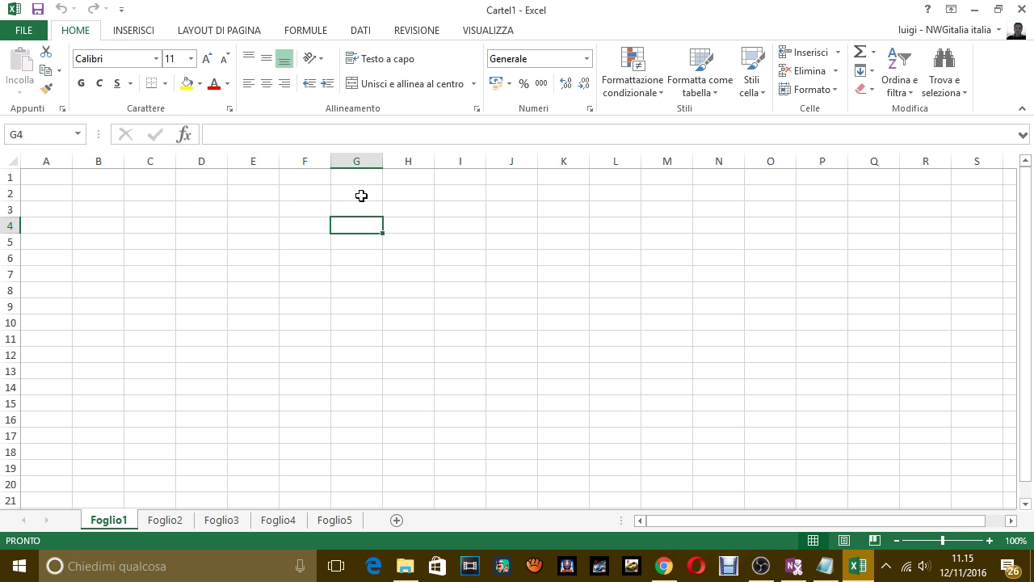
# Step: Open Excel Options and look over the Generale and Formule pages, ending on Formule
pyautogui.click(24, 31)
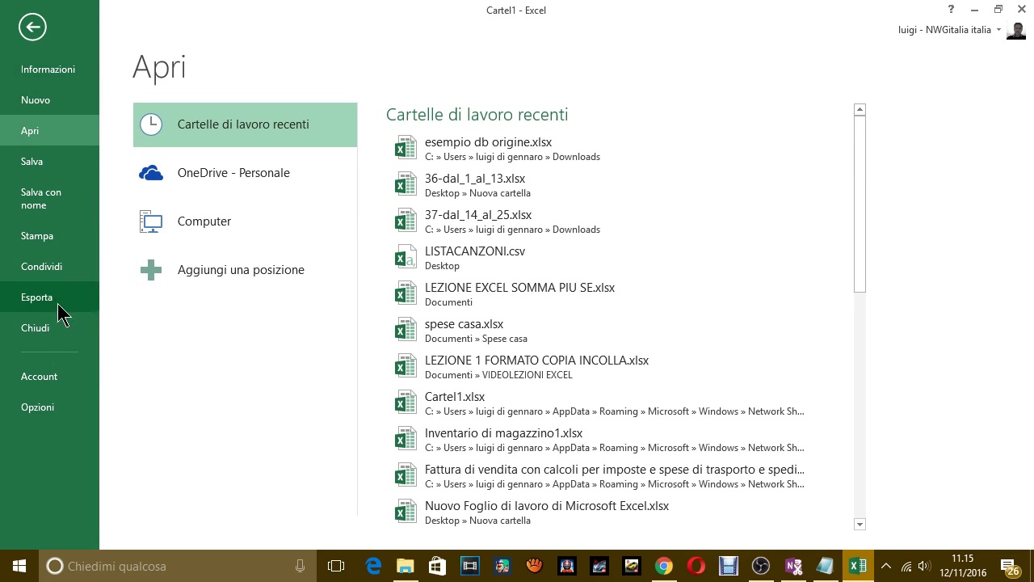
pyautogui.click(55, 406)
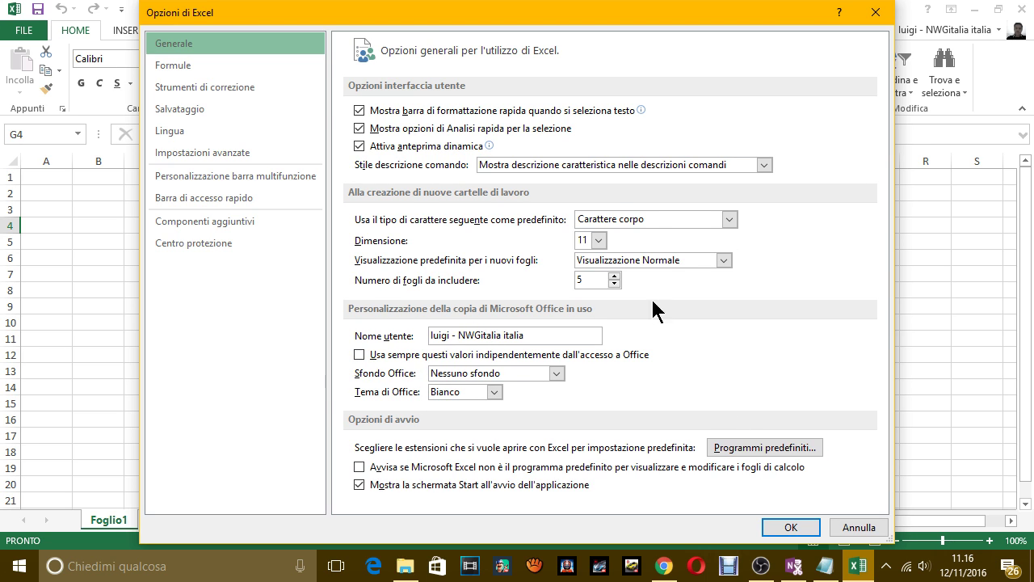
pyautogui.click(199, 66)
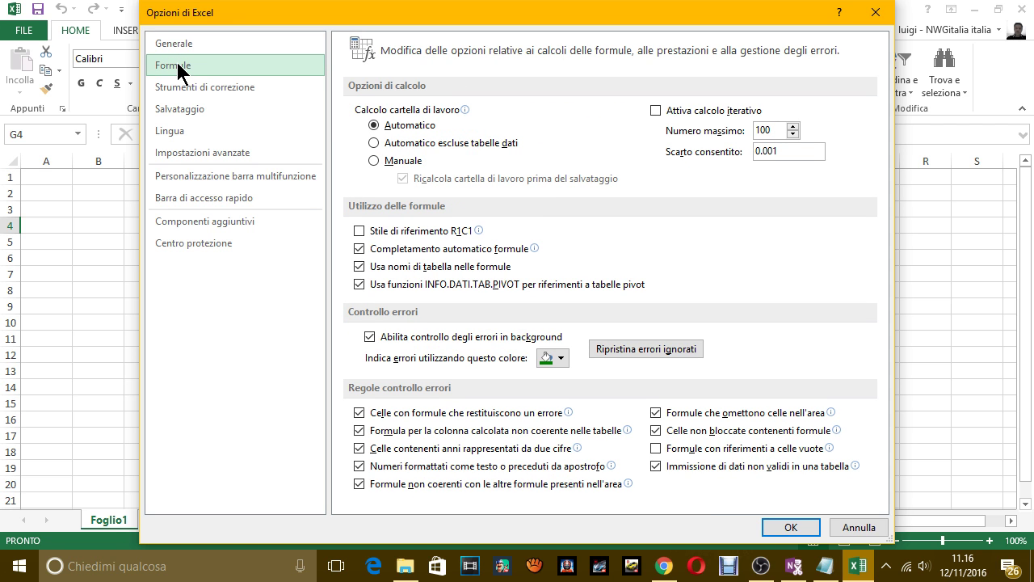
pyautogui.click(173, 46)
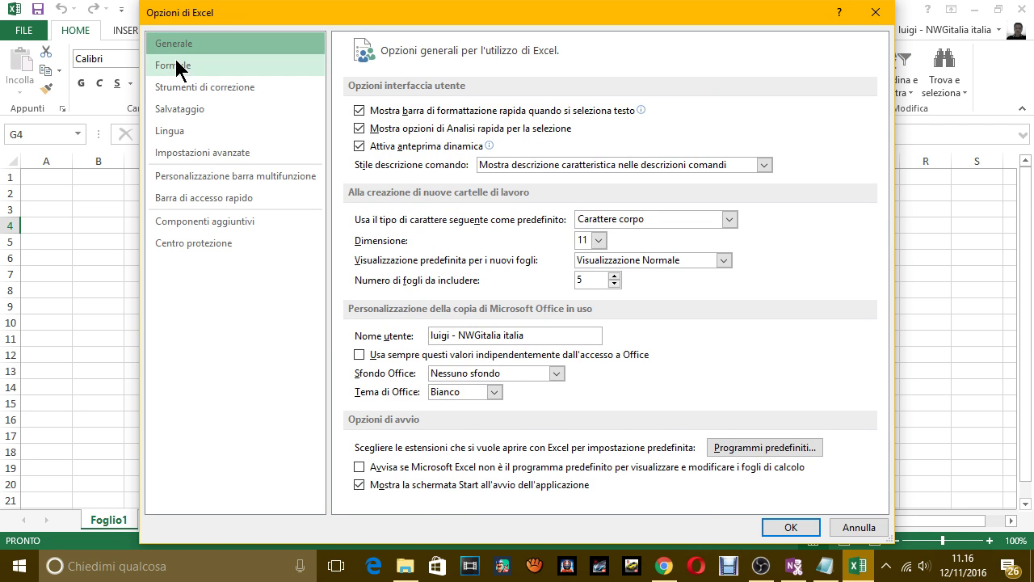
pyautogui.click(176, 65)
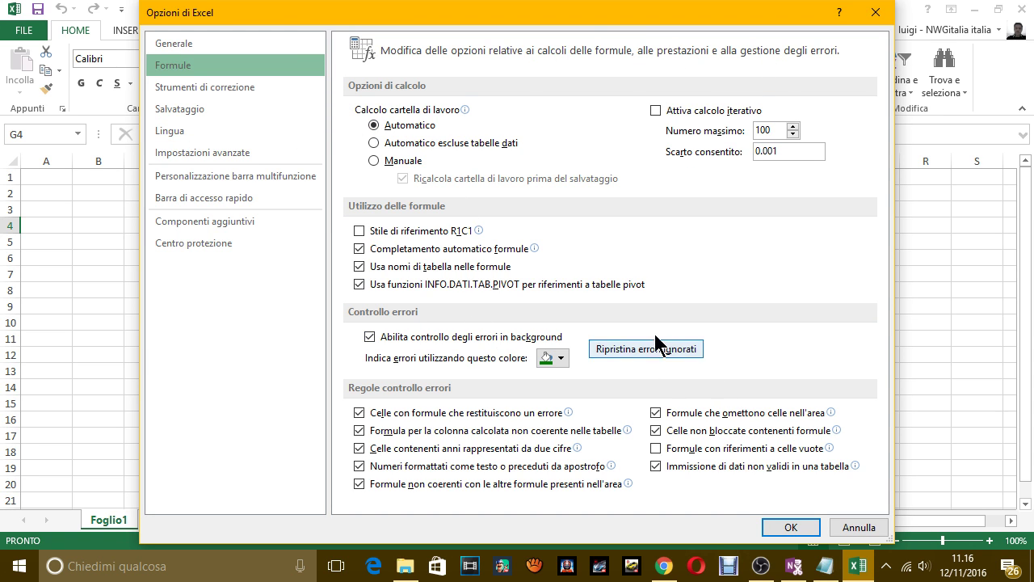
pyautogui.hotkey('alt', 'Tab')
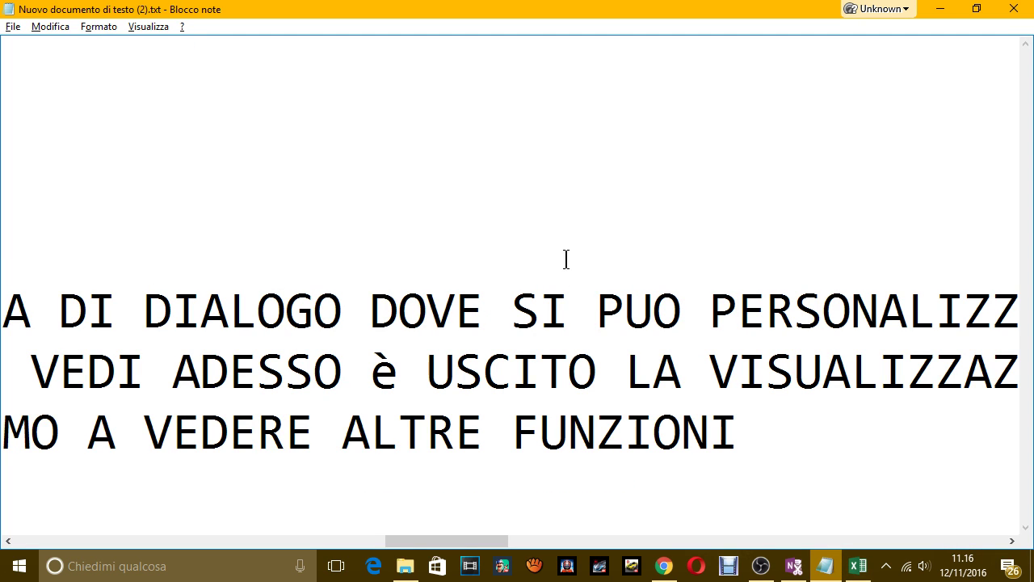
# Step: Append ', QUI NON CONVIENE MUOVERE NULLA.' to the Notepad note and return to Excel Options
pyautogui.write(',')
pyautogui.write(' QUI NON ')
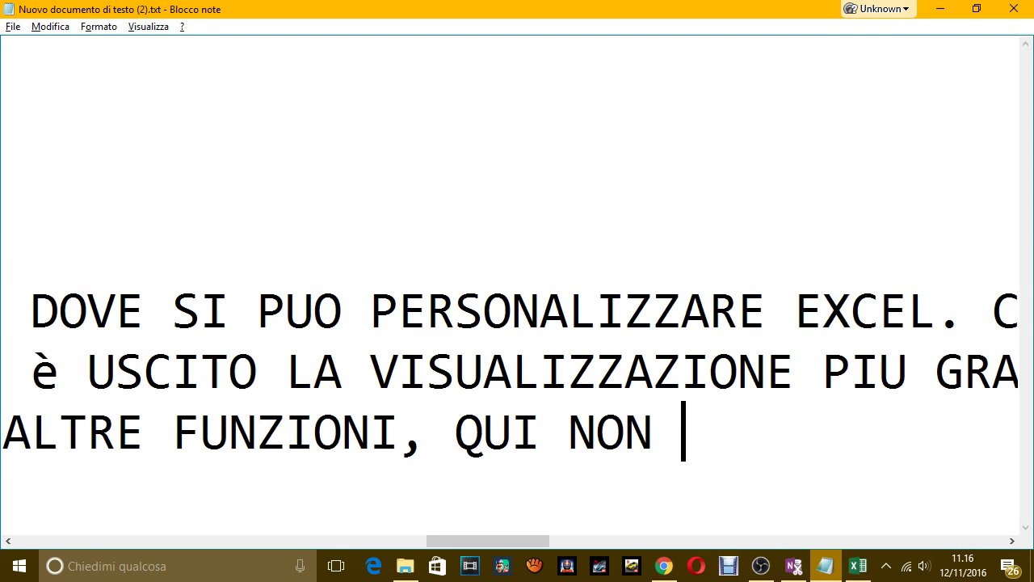
pyautogui.write('CONVIENE M')
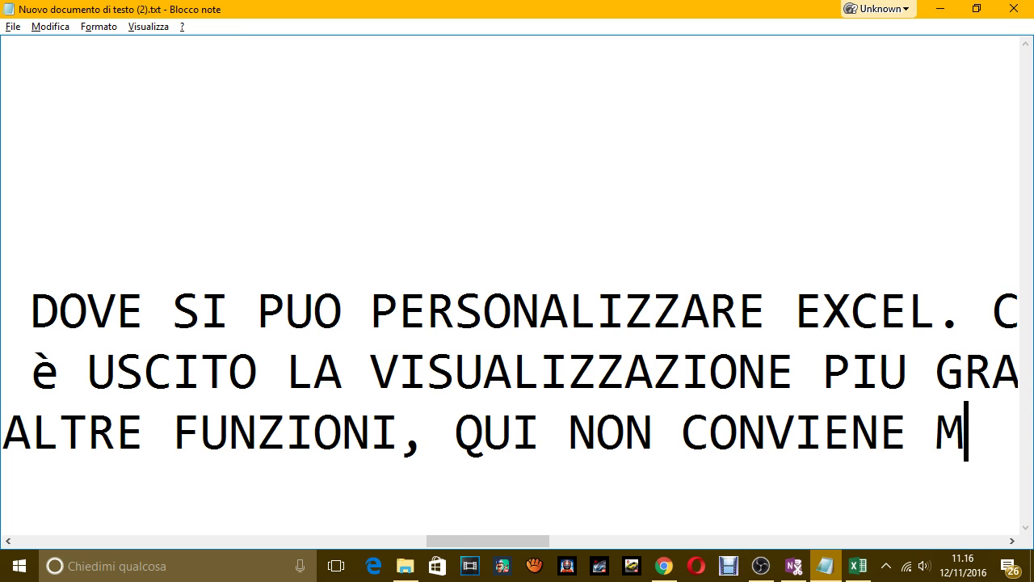
pyautogui.write('UOVERE NULLA')
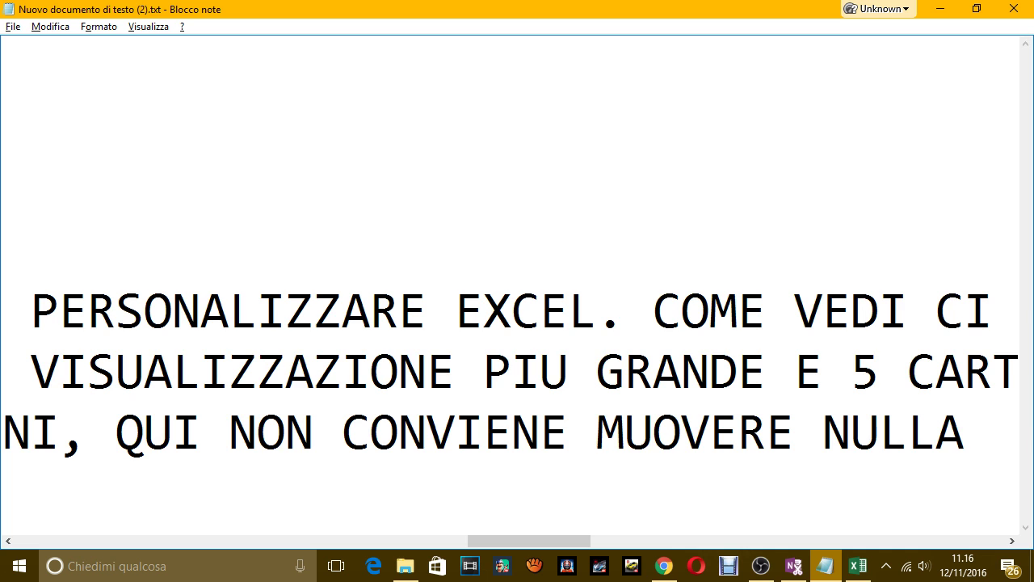
pyautogui.write('.')
pyautogui.hotkey('alt', 'Tab')
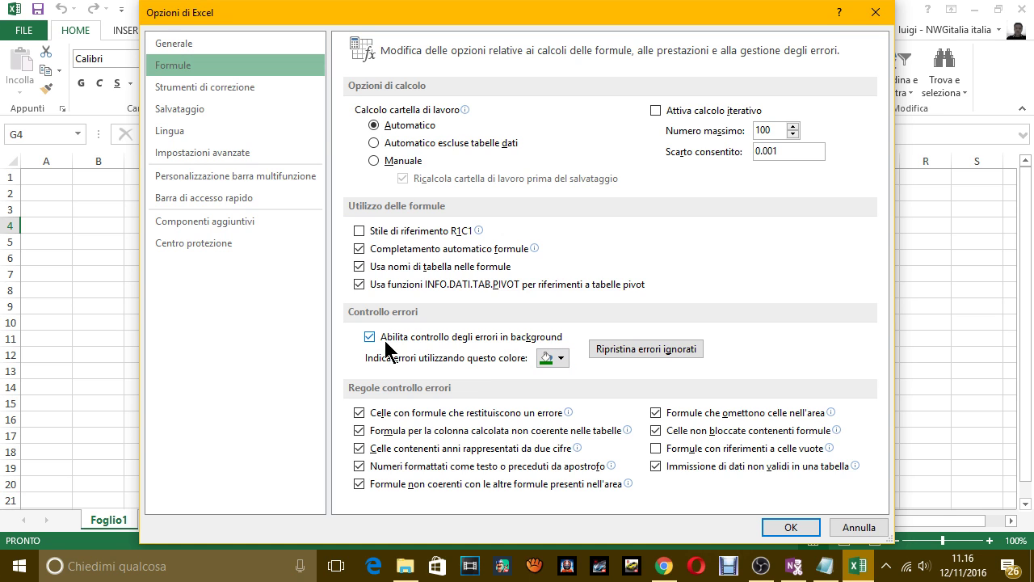
# Step: Choose Automatico for 'Indica errori utilizzando questo colore' on the Formule page
pyautogui.click(559, 358)
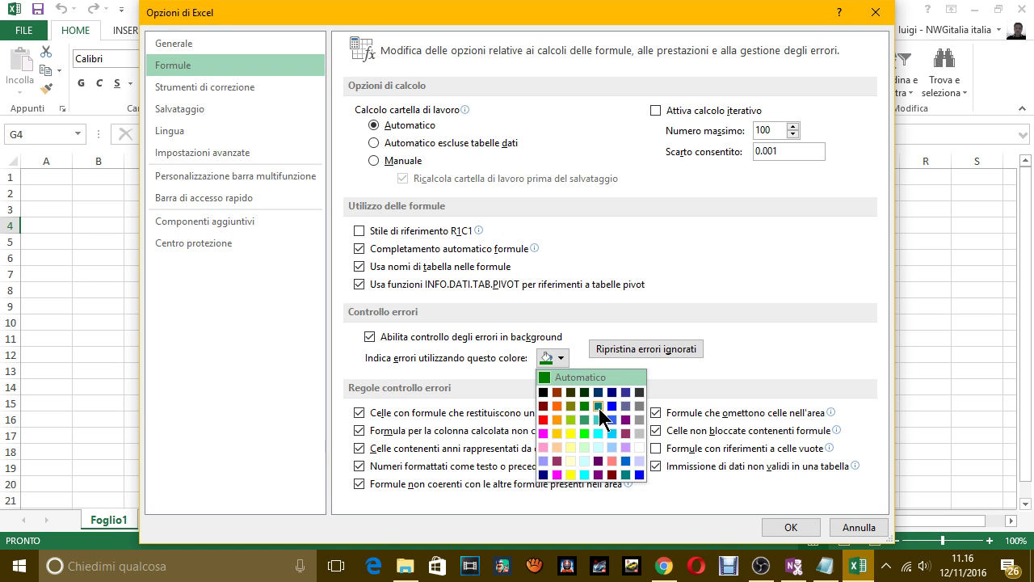
pyautogui.click(577, 376)
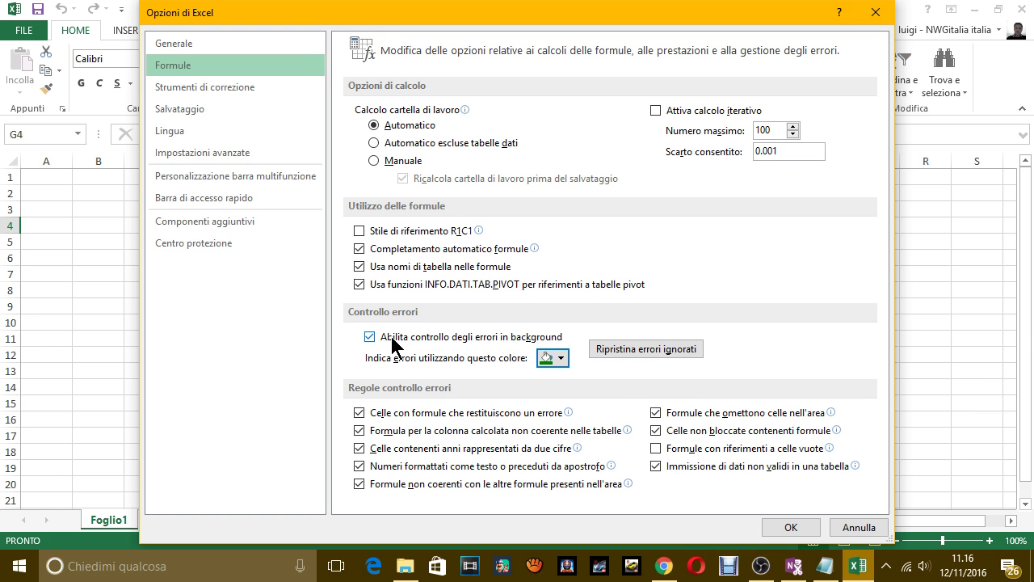
pyautogui.hotkey('alt', 'Tab')
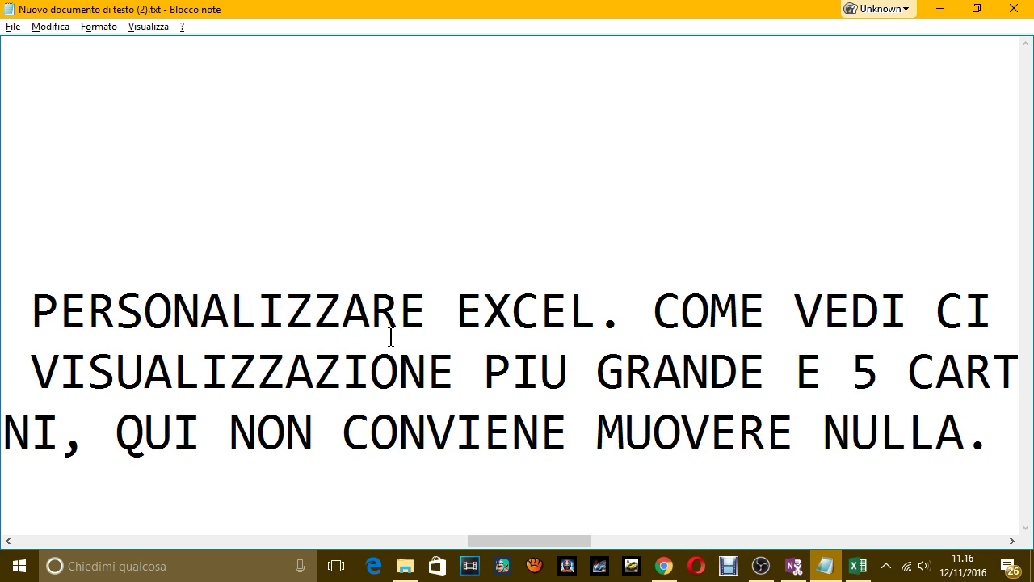
# Step: Finish the note: 'TRANNE FORSE IL COLORE, SE NON VI PIACE QUELLO AUTOMATICO, SUL CONTROLLO ERRORI.'
pyautogui.write('TRANNE FORSE ')
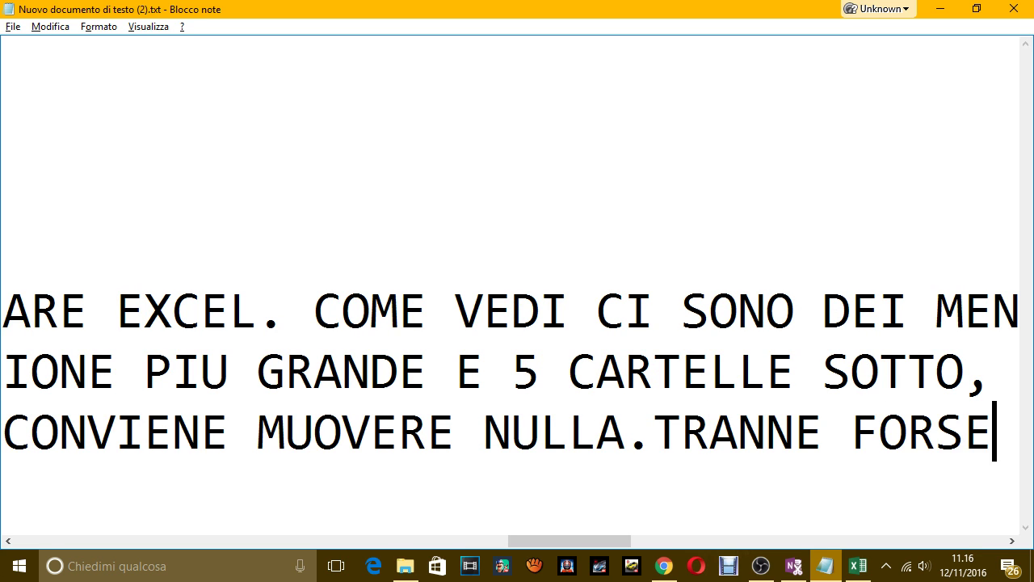
pyautogui.write('I')
pyautogui.press('BackSpace')
pyautogui.write('IL COLOR')
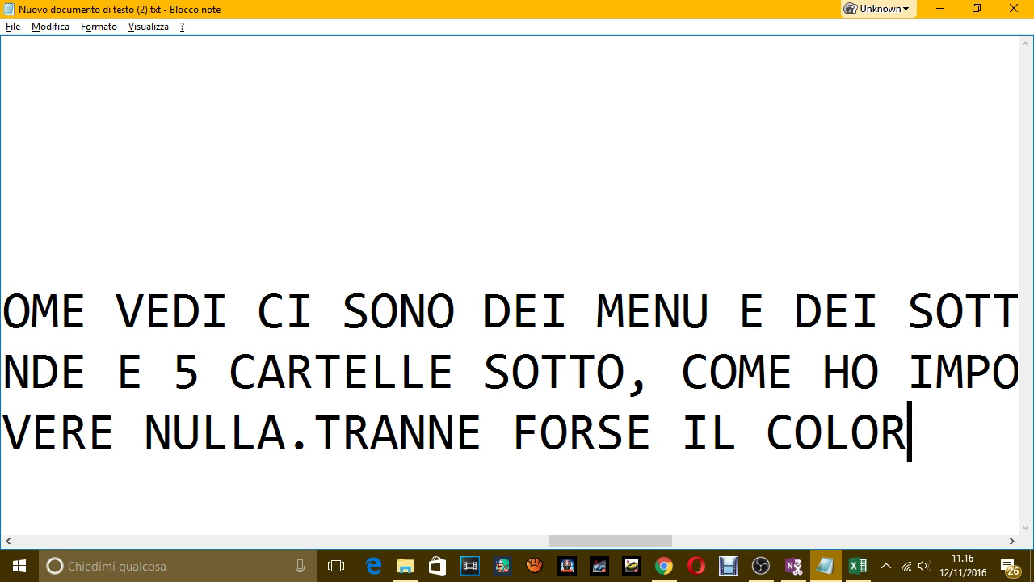
pyautogui.write('E, SE NON VI P')
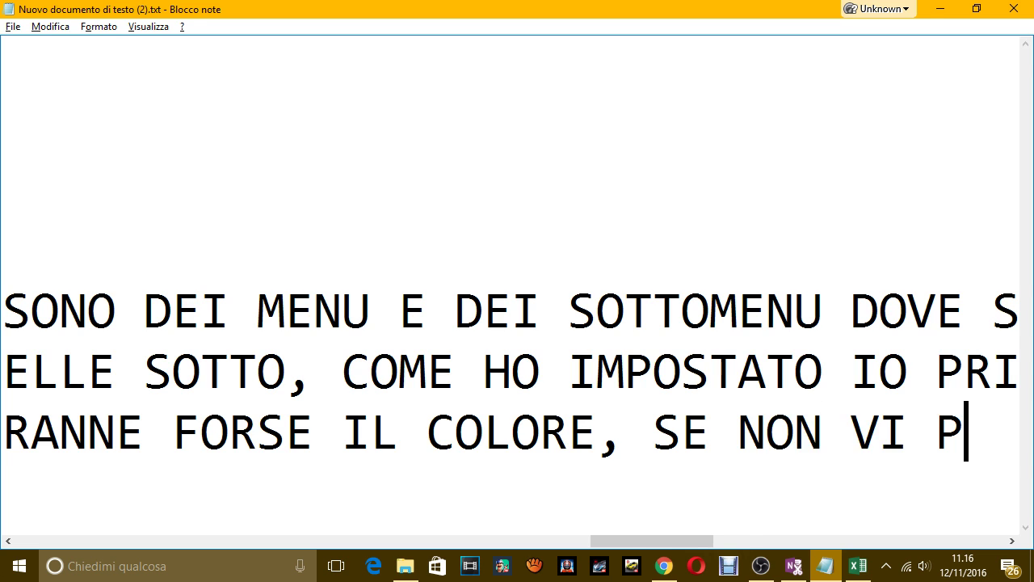
pyautogui.write('IACE QUAL')
pyautogui.press('BackSpace')
pyautogui.press('BackSpace')
pyautogui.write('E')
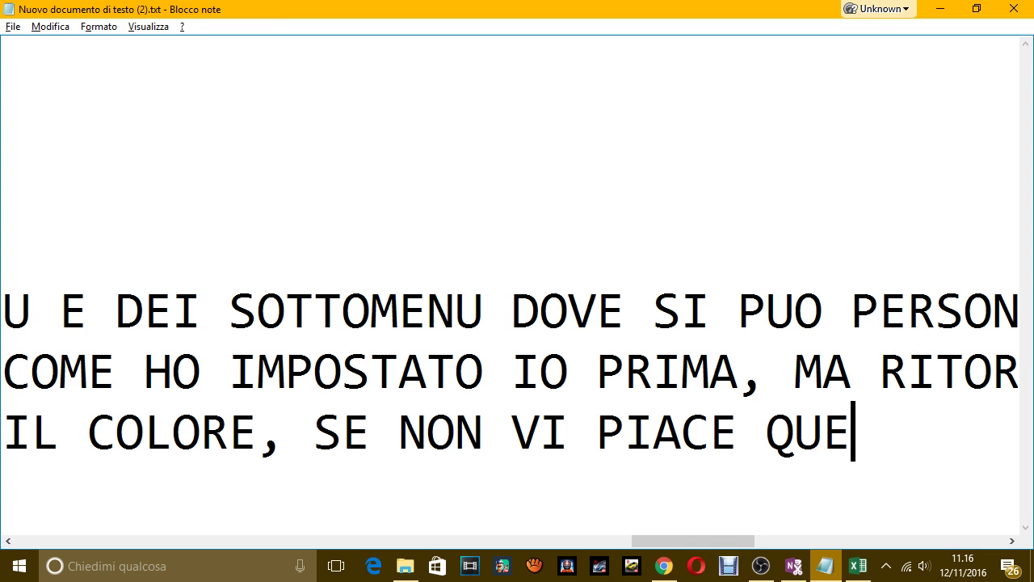
pyautogui.write('LLO AUTOM')
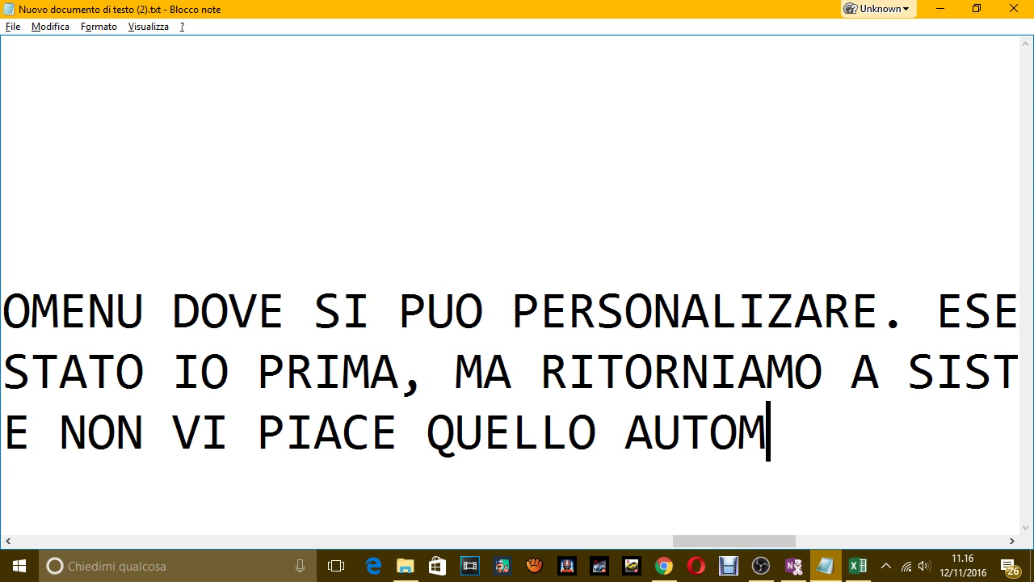
pyautogui.write('ATICO')
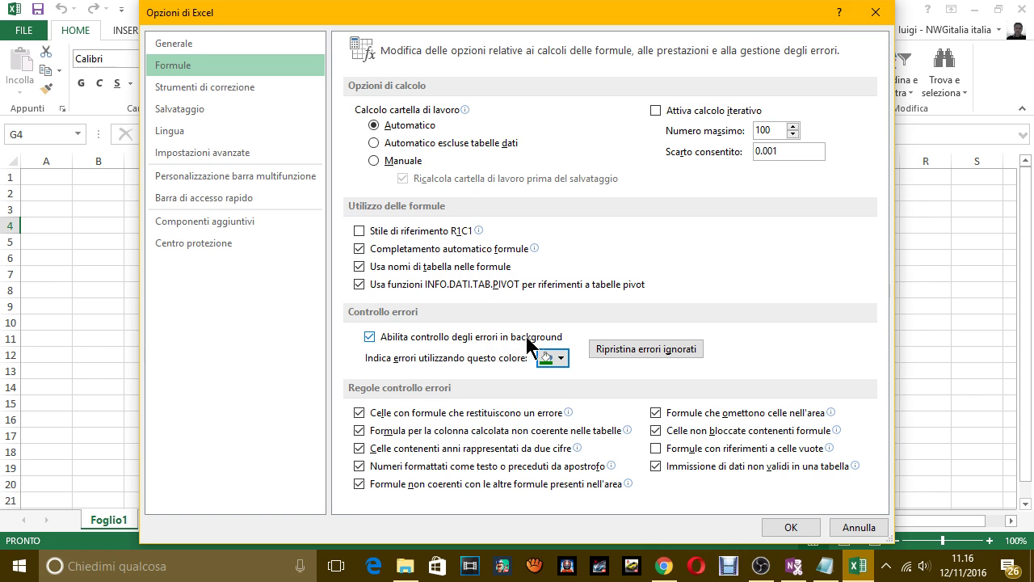
pyautogui.hotkey('alt', 'Tab')
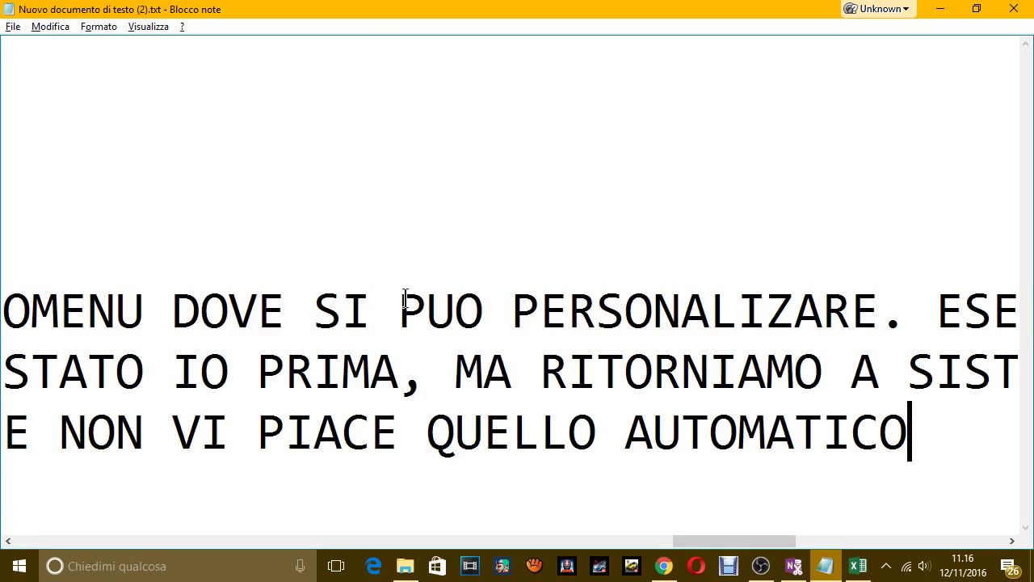
pyautogui.write(', SU')
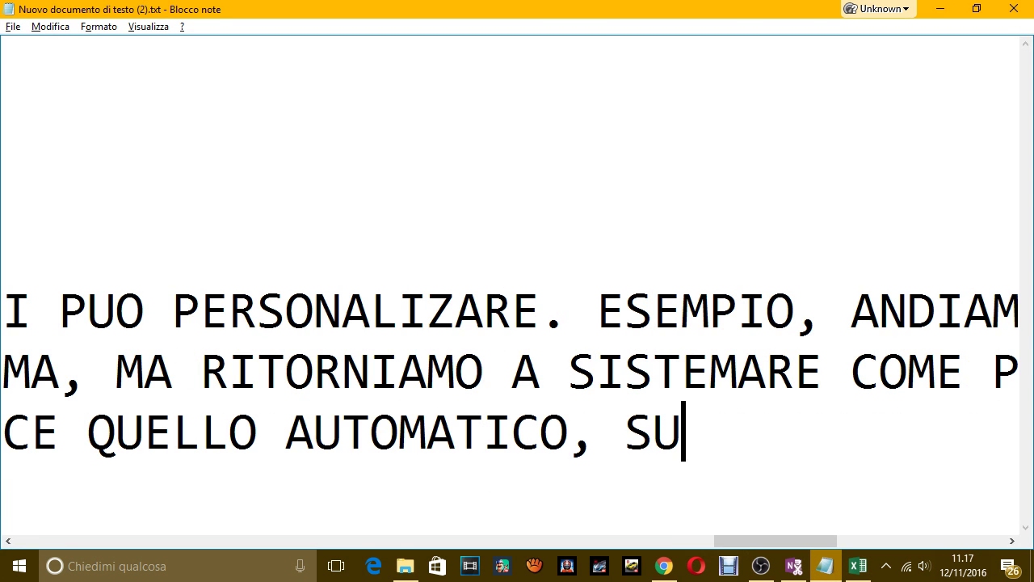
pyautogui.write('L CONTROL')
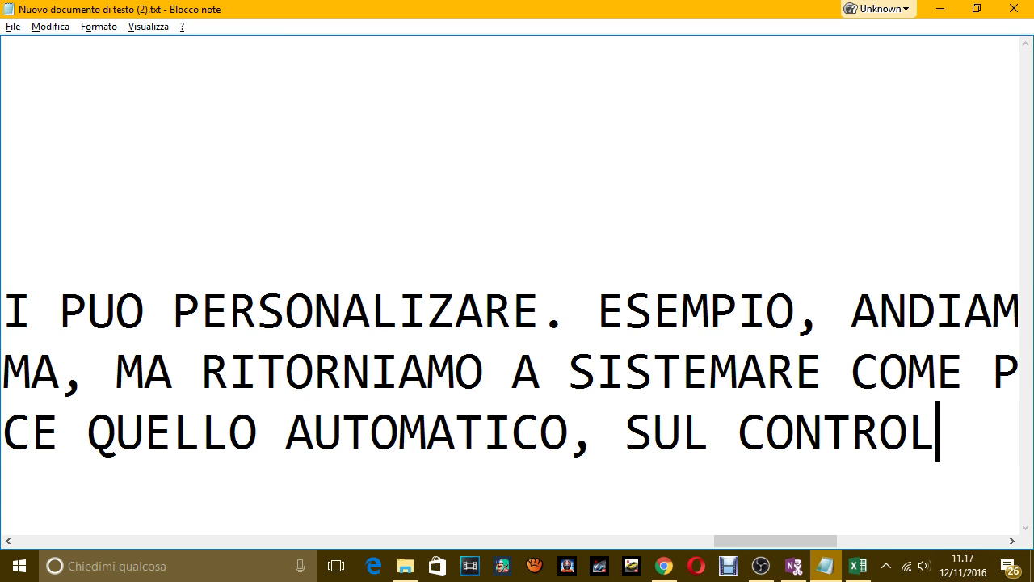
pyautogui.write('LO ERRORI.')
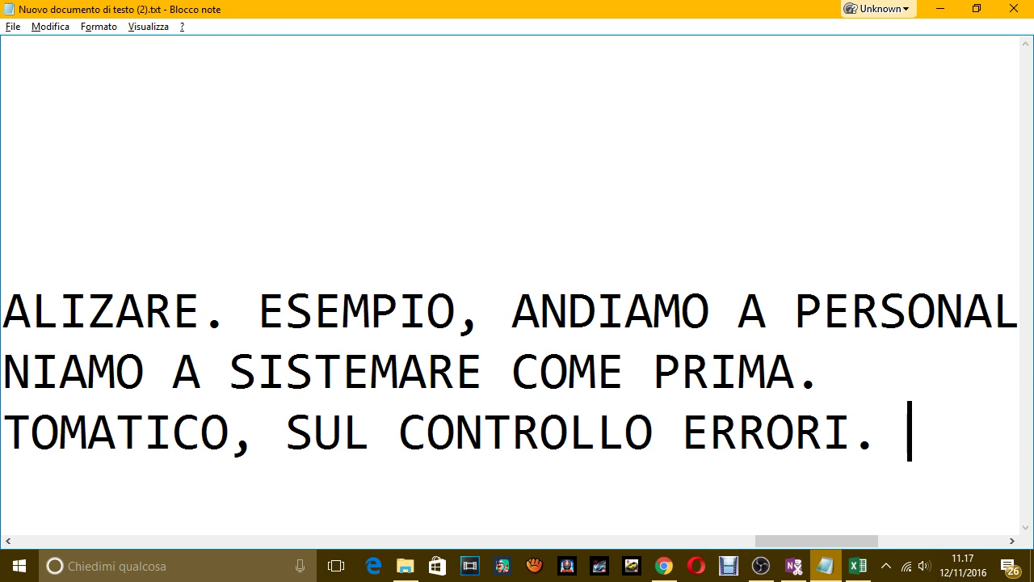
# Step: Add the line 'PASSIAMO AL PROSSIMO MENU' and show Excel's Strumenti di correzione options page
pyautogui.hotkey('alt', 'Tab')
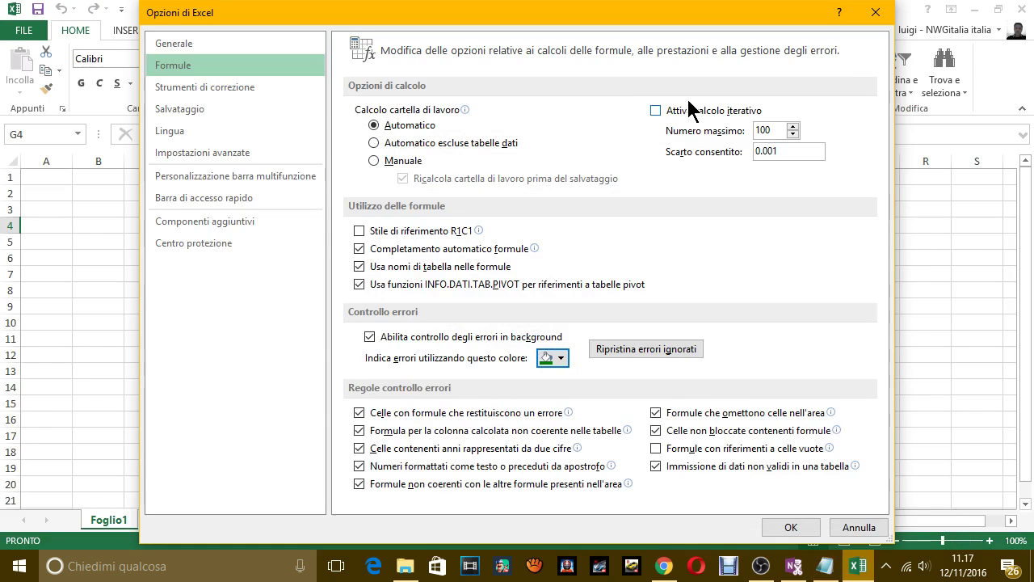
pyautogui.hotkey('alt', 'Tab')
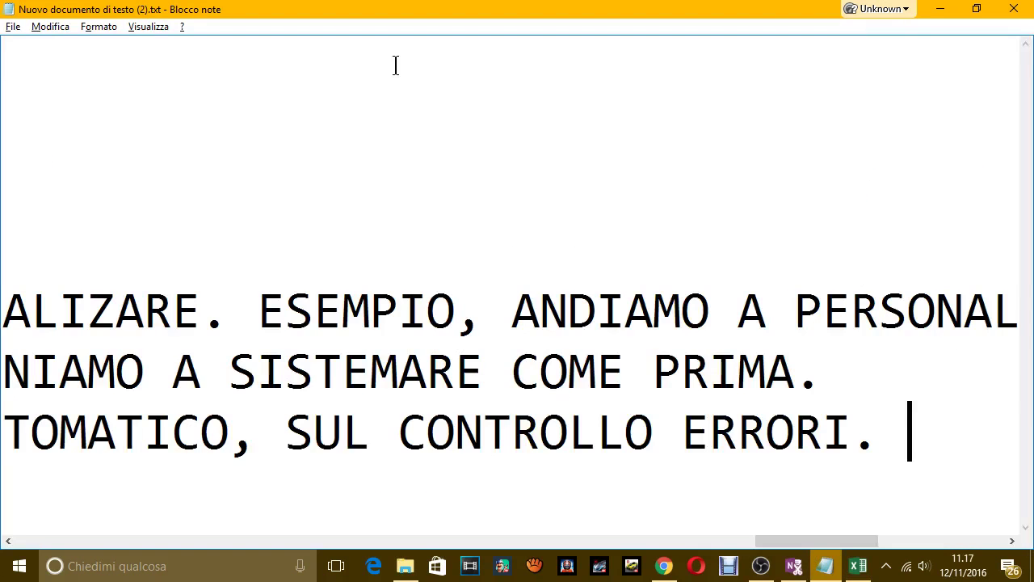
pyautogui.press('Return')
pyautogui.write('PA')
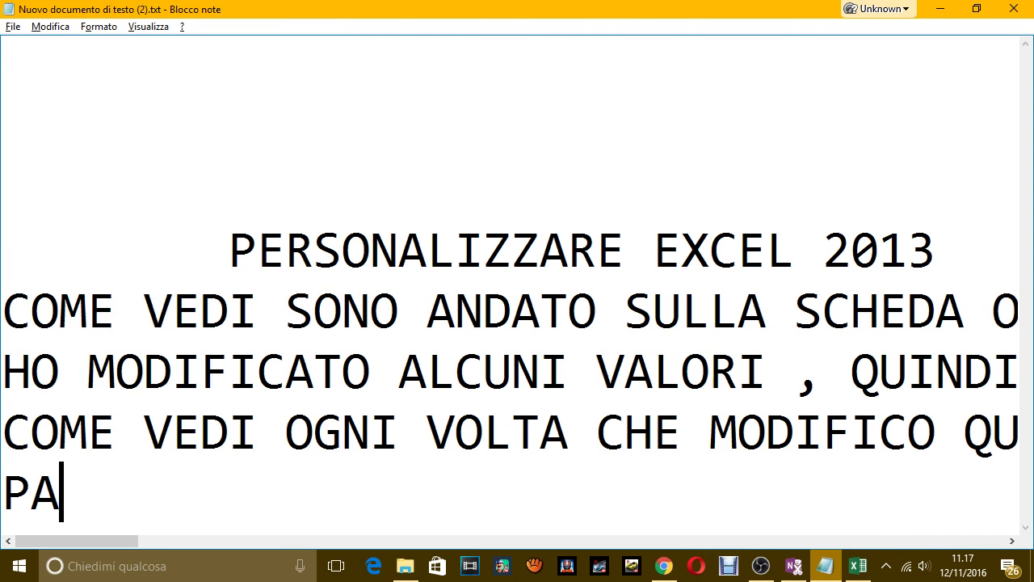
pyautogui.write('SSIAMO AL PRO')
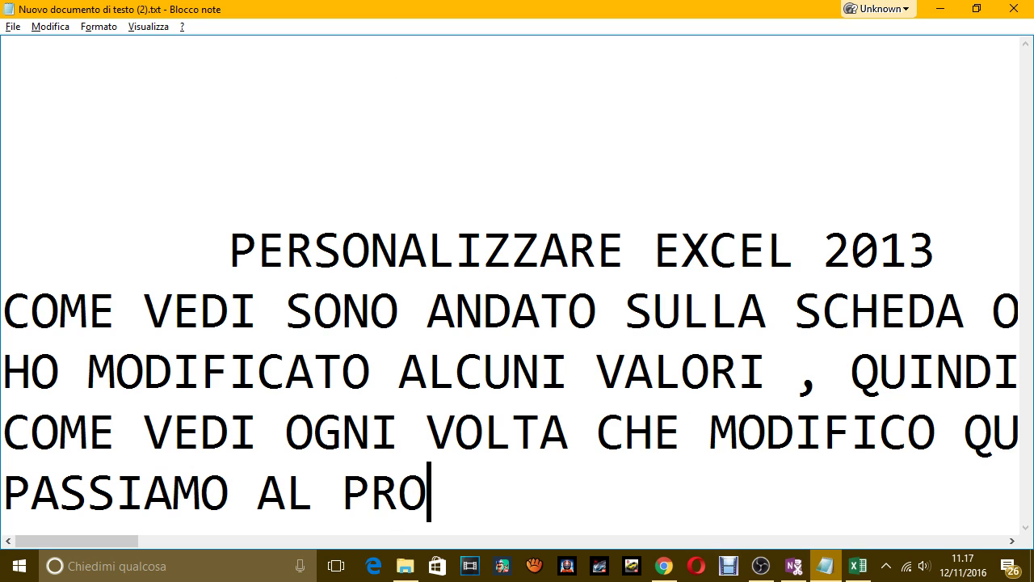
pyautogui.write('SSIMO ME')
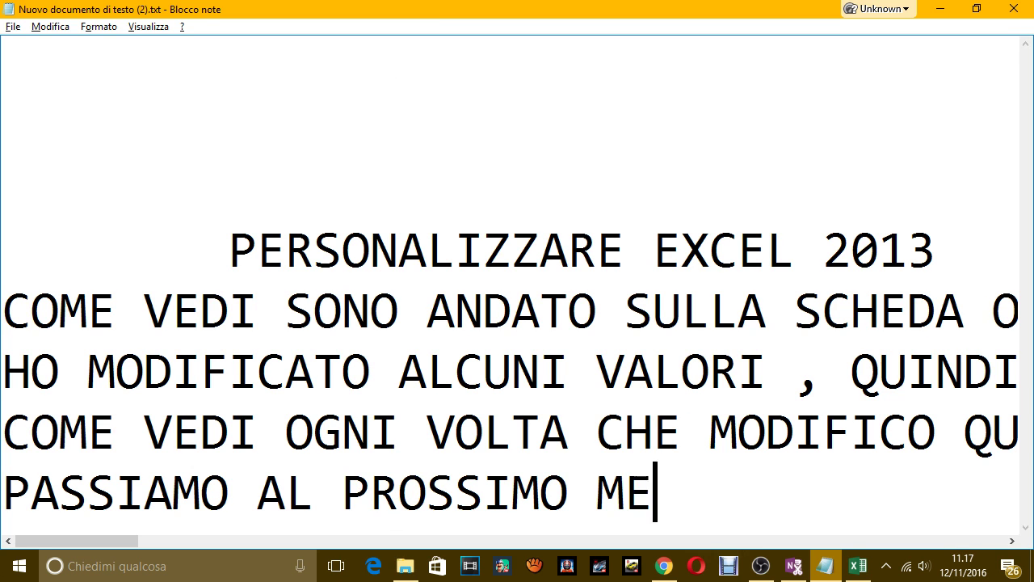
pyautogui.write('NU')
pyautogui.click(858, 565)
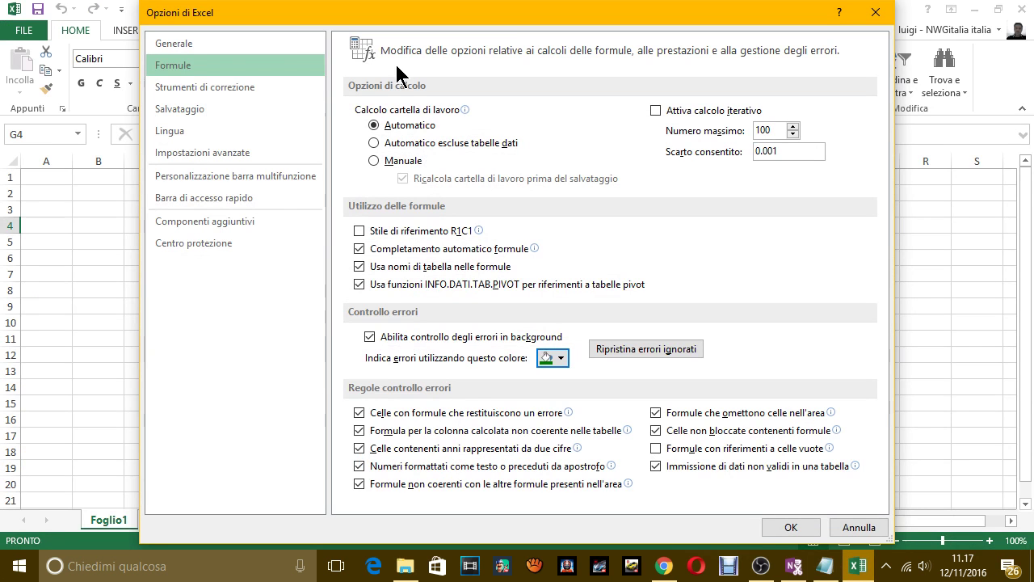
pyautogui.click(244, 87)
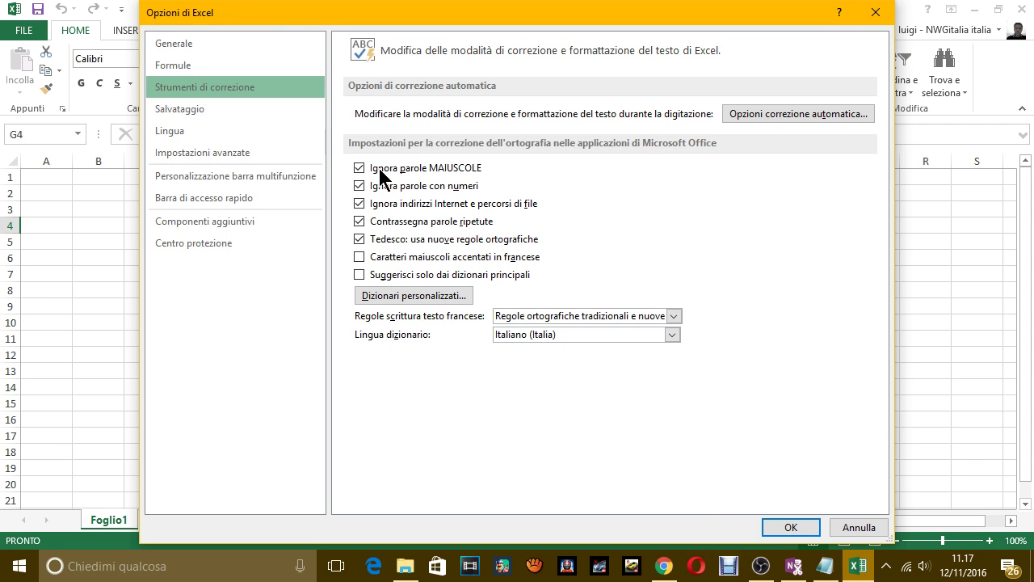
# Step: In Notepad, continue after MENU with '. STRUMENTI DI CORREZIONE NON TOCCHIAMO NULLA.'
pyautogui.hotkey('alt', 'Tab')
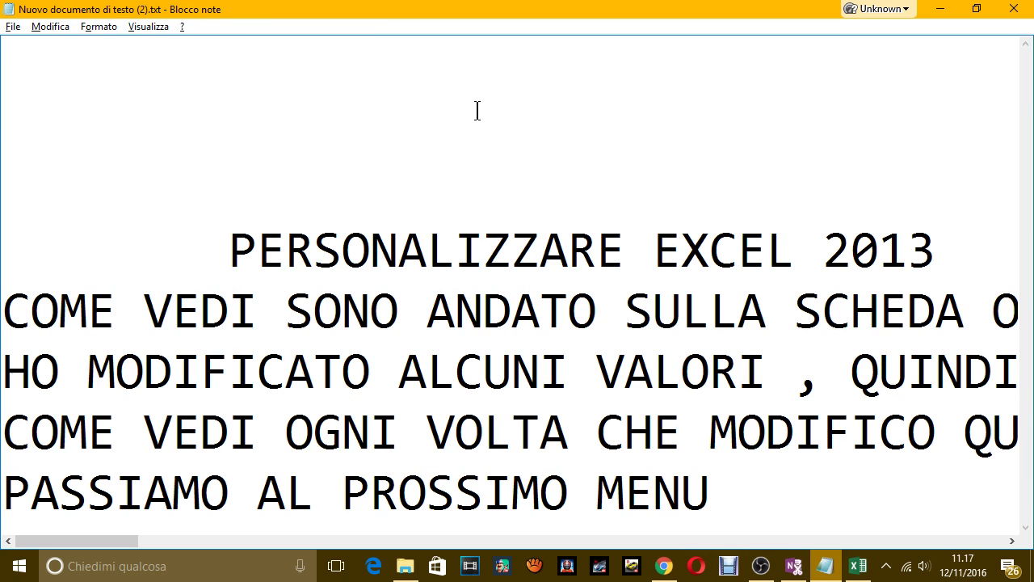
pyautogui.write('. ')
pyautogui.write('STRUMENTI DI C')
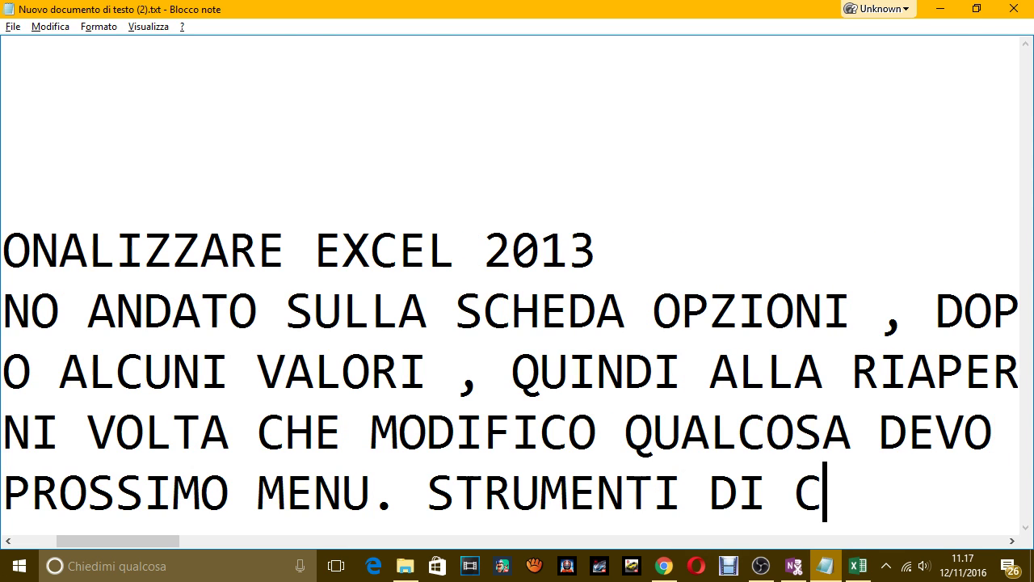
pyautogui.write('ORRENZI')
pyautogui.press('BackSpace')
pyautogui.press('BackSpace')
pyautogui.press('BackSpace')
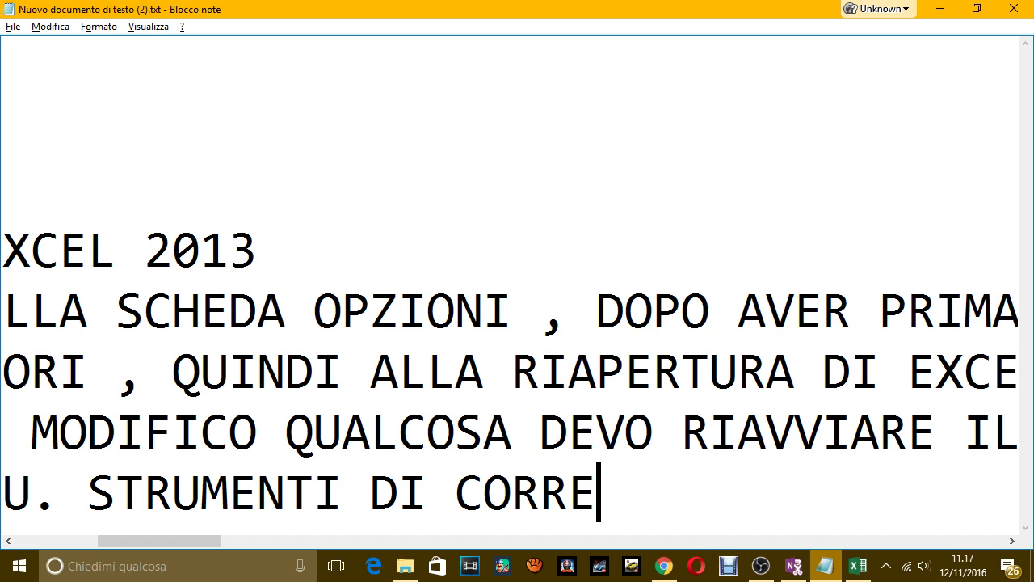
pyautogui.write('ZIONE NON ')
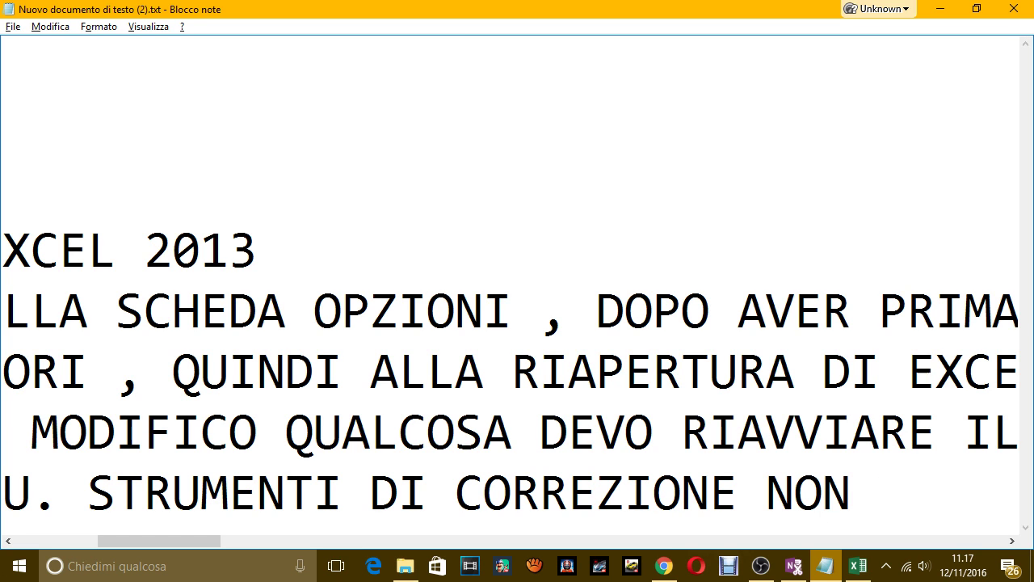
pyautogui.write('TOCCHIAMO NUL')
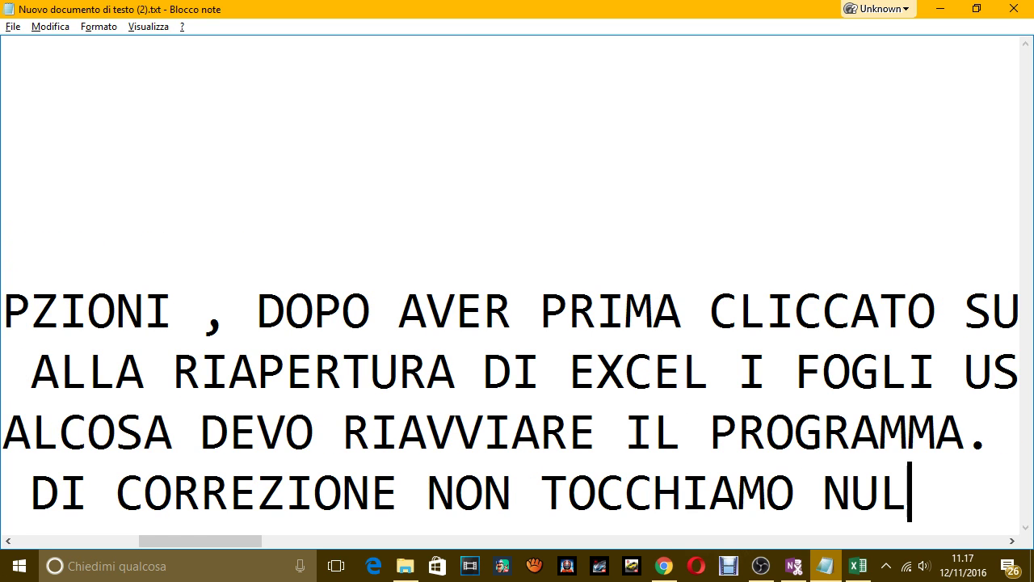
pyautogui.write('LA.')
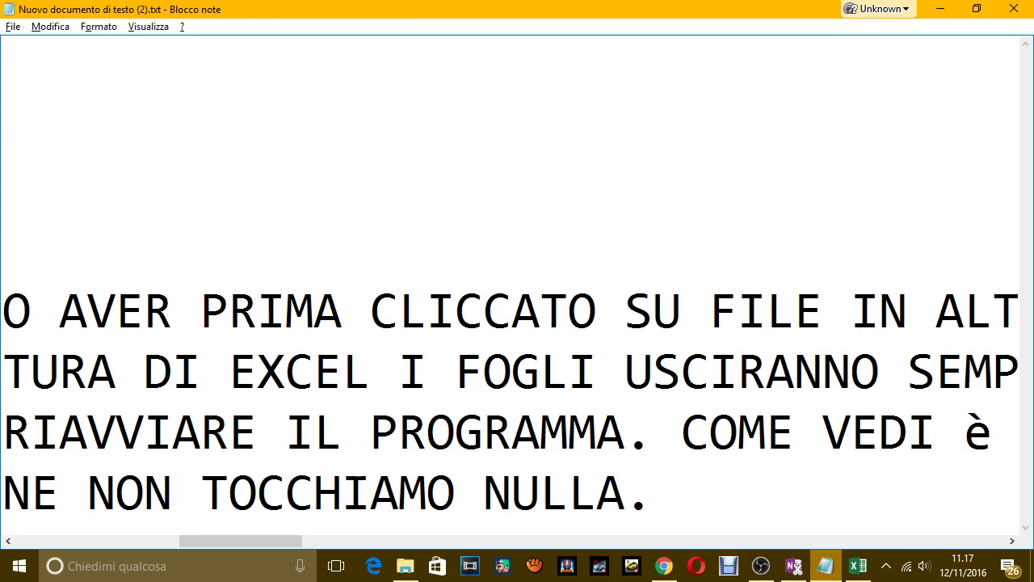
# Step: Show Excel Options' Salvataggio page, with .xlsx format and 10-minute autosave
pyautogui.hotkey('alt', 'Tab')
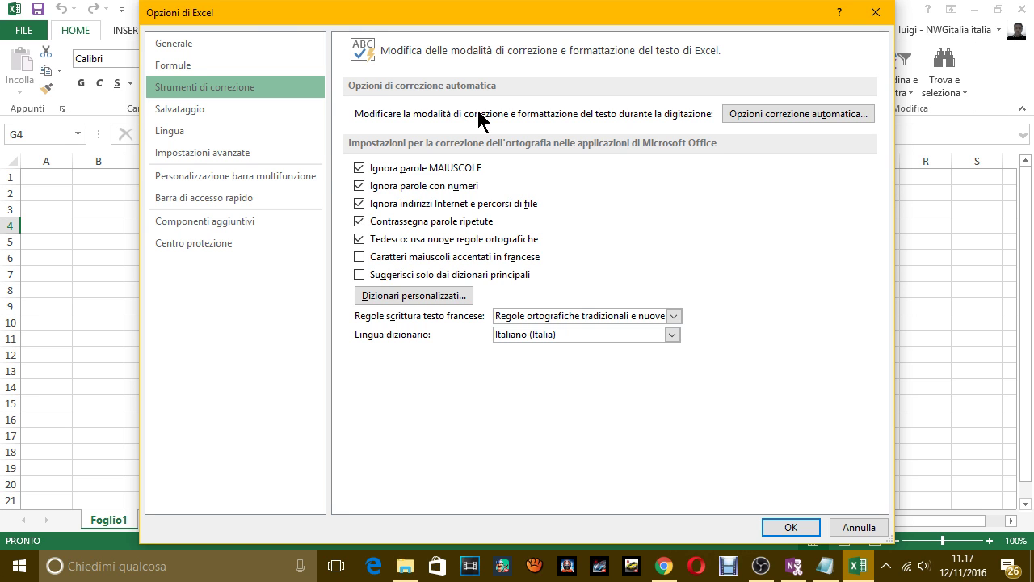
pyautogui.click(216, 106)
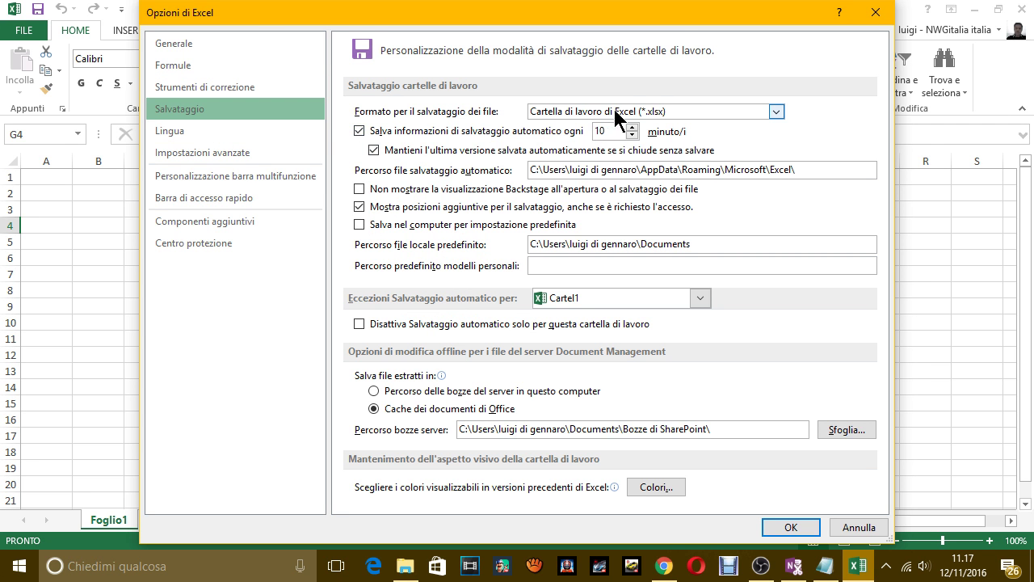
# Step: Start a new note line: 'LA SCHEDA OPZIONI SALVATAGGIO INVECE è PIU UTILE E MAGARI'
pyautogui.hotkey('alt', 'Tab')
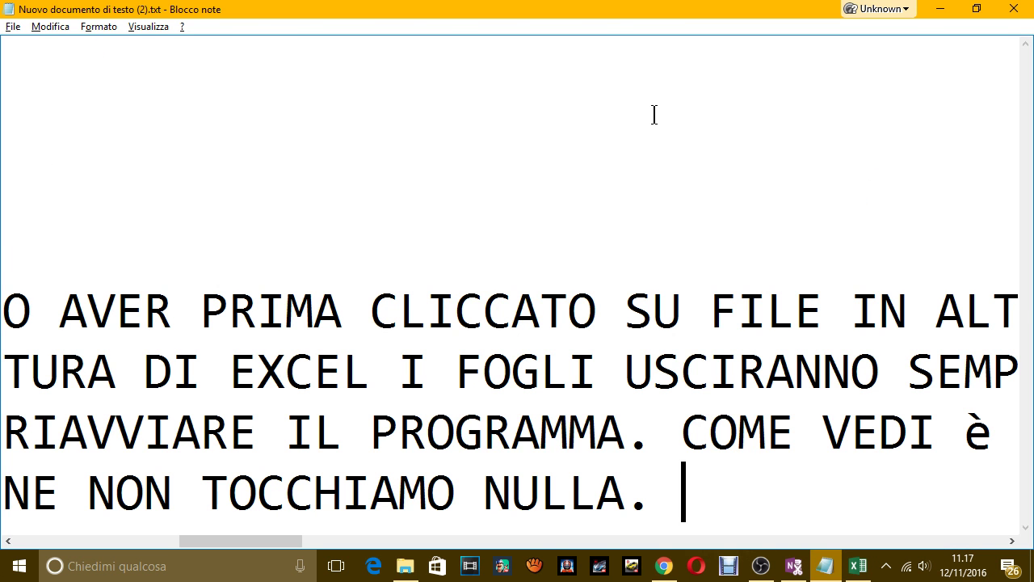
pyautogui.press('Return')
pyautogui.write('LA SH')
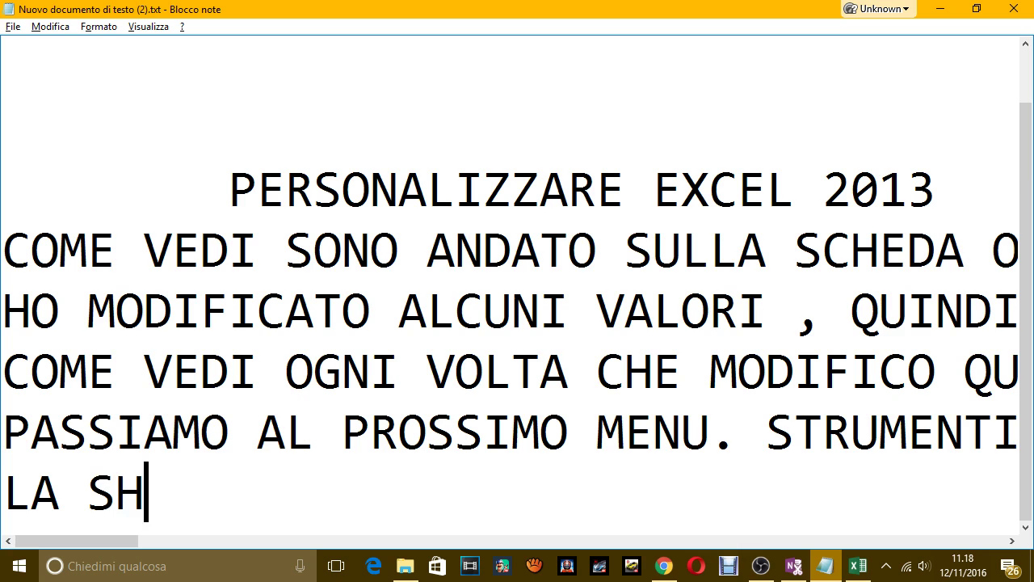
pyautogui.write('C')
pyautogui.press('BackSpace')
pyautogui.press('BackSpace')
pyautogui.write('CHEDA O')
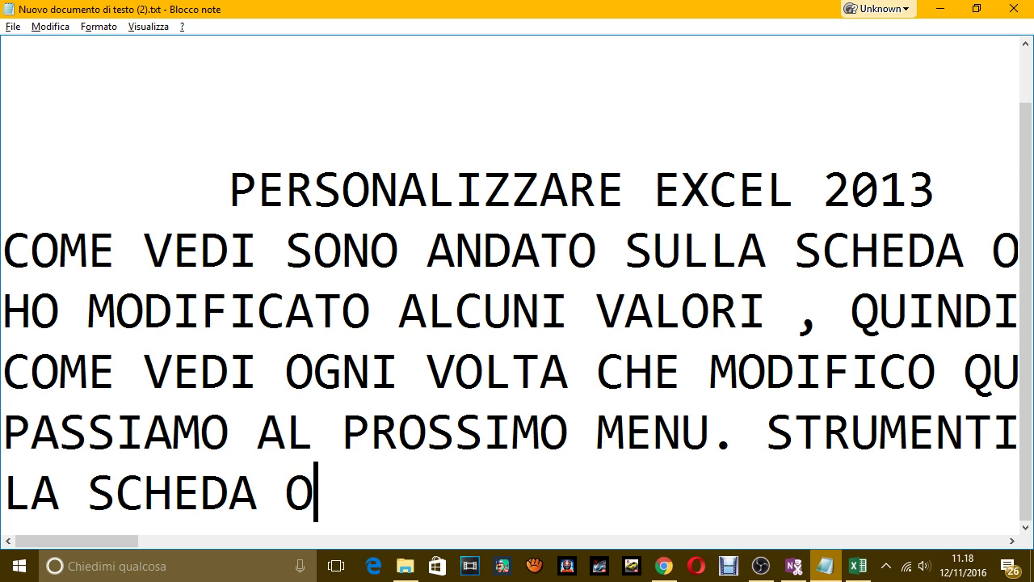
pyautogui.write('PZIONI SALVAT')
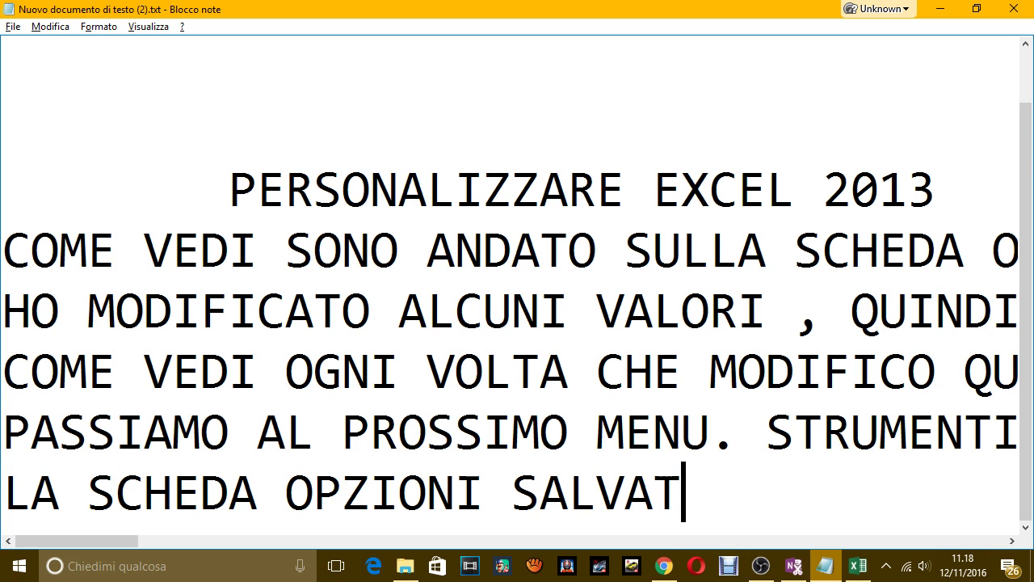
pyautogui.write('AGGIO INVC')
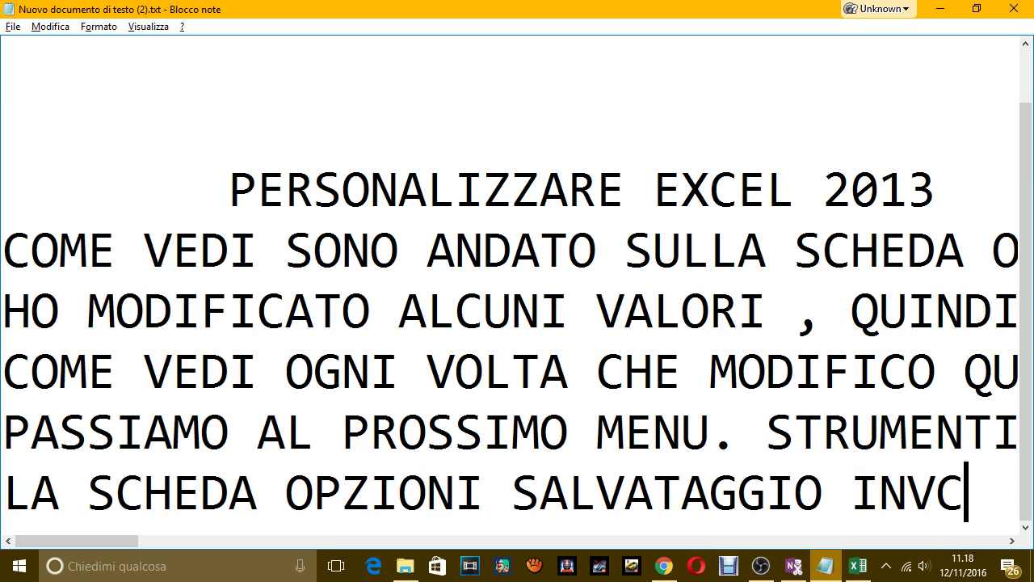
pyautogui.write('E')
pyautogui.press('BackSpace')
pyautogui.press('BackSpace')
pyautogui.write('ECE è ')
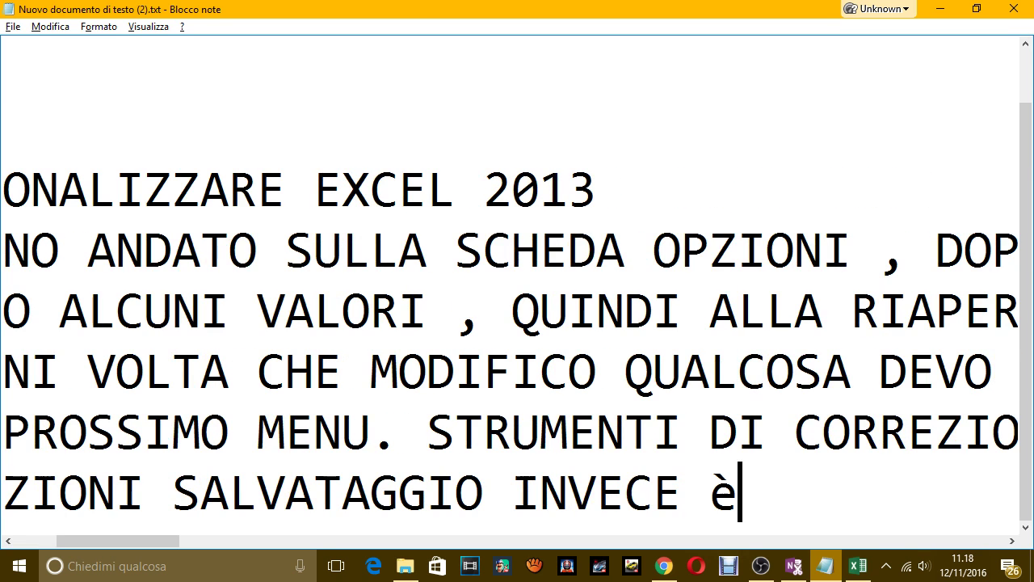
pyautogui.write('PIU ')
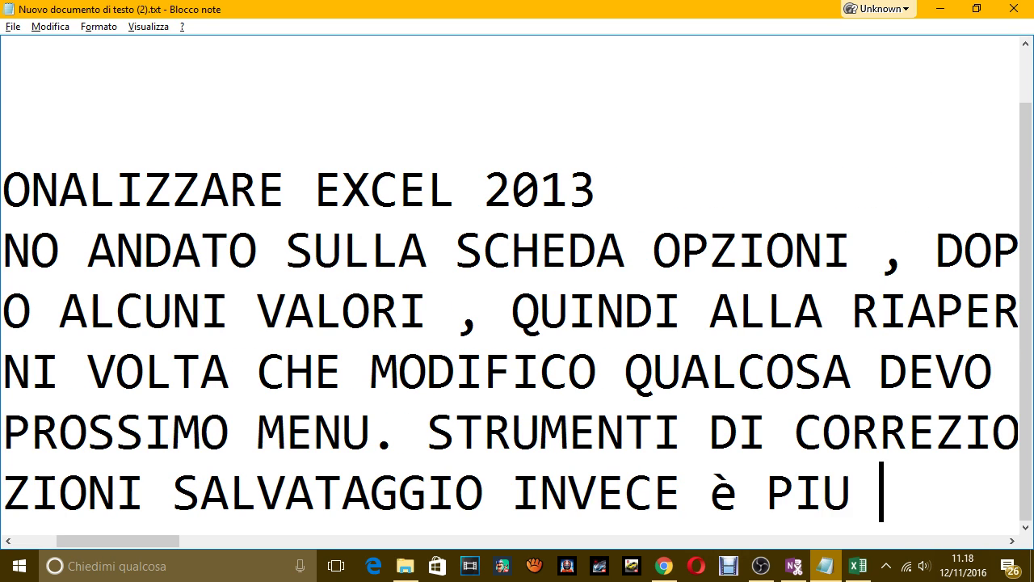
pyautogui.write('UT')
pyautogui.press('BackSpace')
pyautogui.write('UTIL')
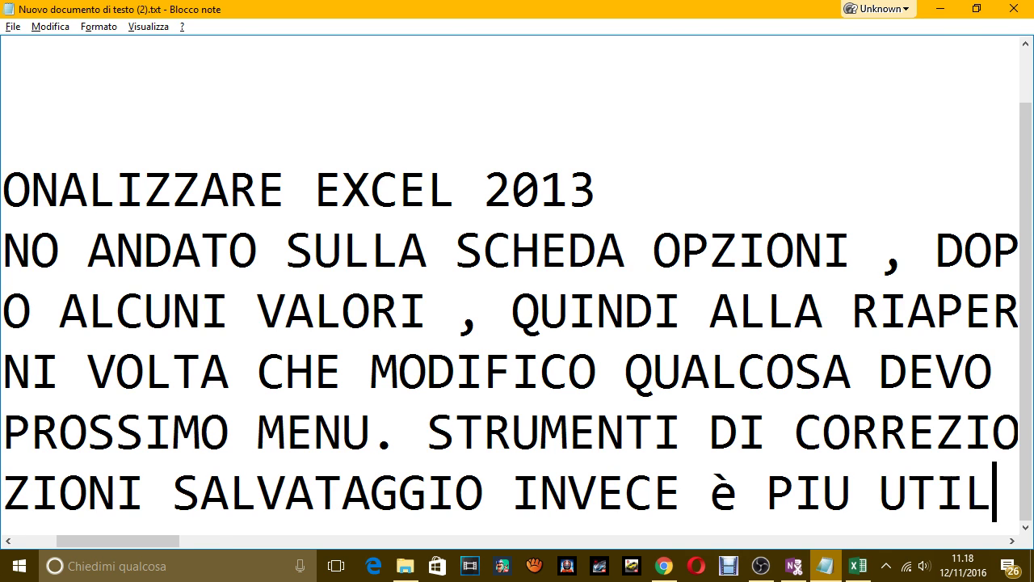
pyautogui.write('E E MAGARI')
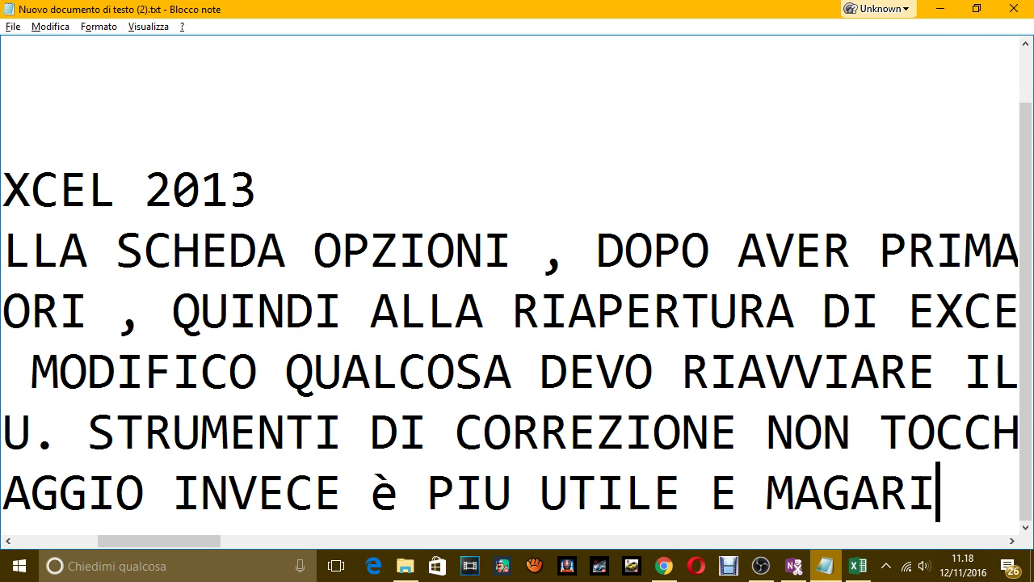
# Step: Add lines 'POSSIAMO CAMBIARE QUALCHE IMPOSTAZIONE' and 'CHE CI PIACE DI PIU O CI è PIU UTILE'
pyautogui.press('Return')
pyautogui.write('OP')
pyautogui.press('BackSpace')
pyautogui.press('BackSpace')
pyautogui.write('P')
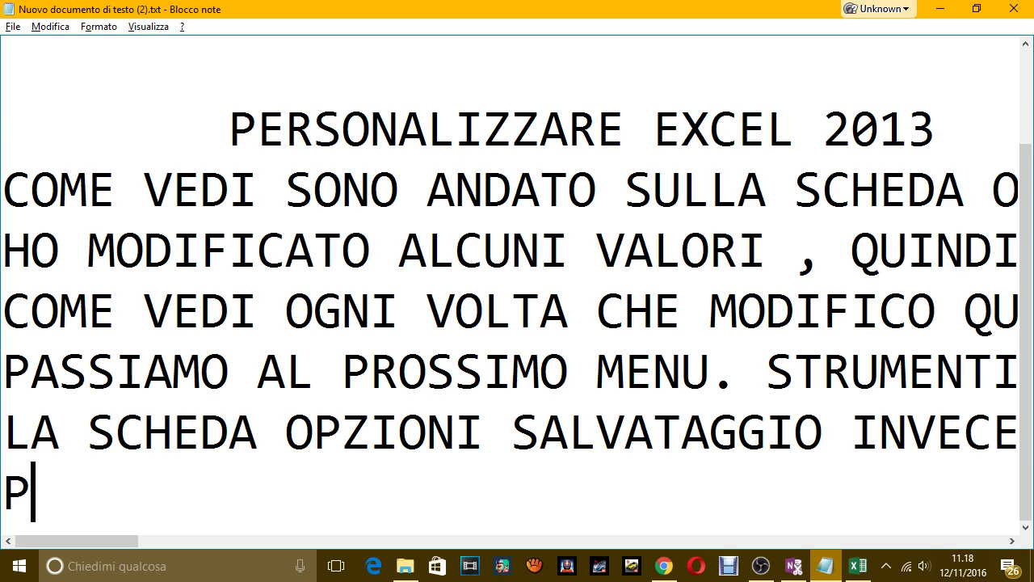
pyautogui.write('OSSIAMO C')
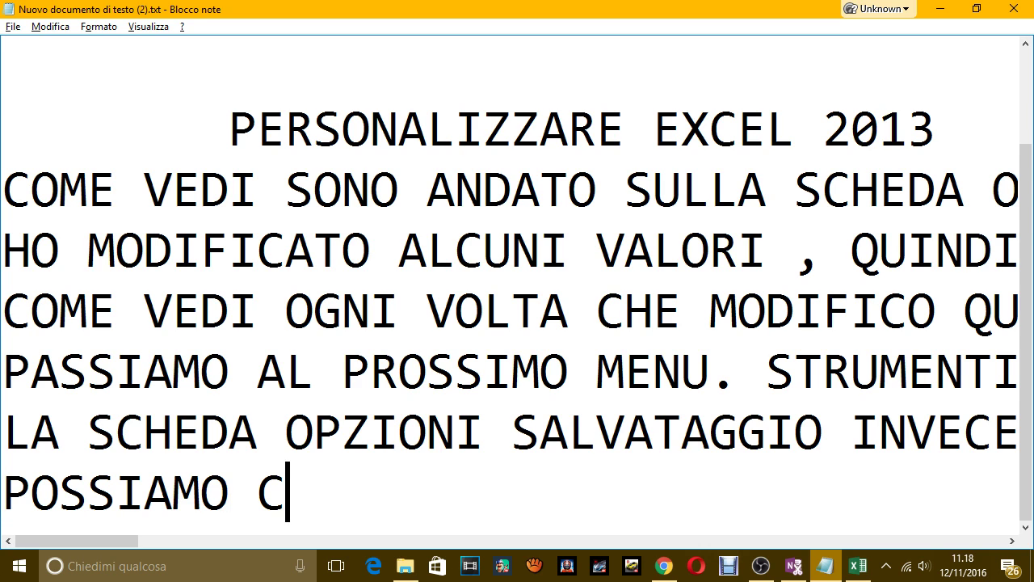
pyautogui.write('AMBIARE QUALCHE I')
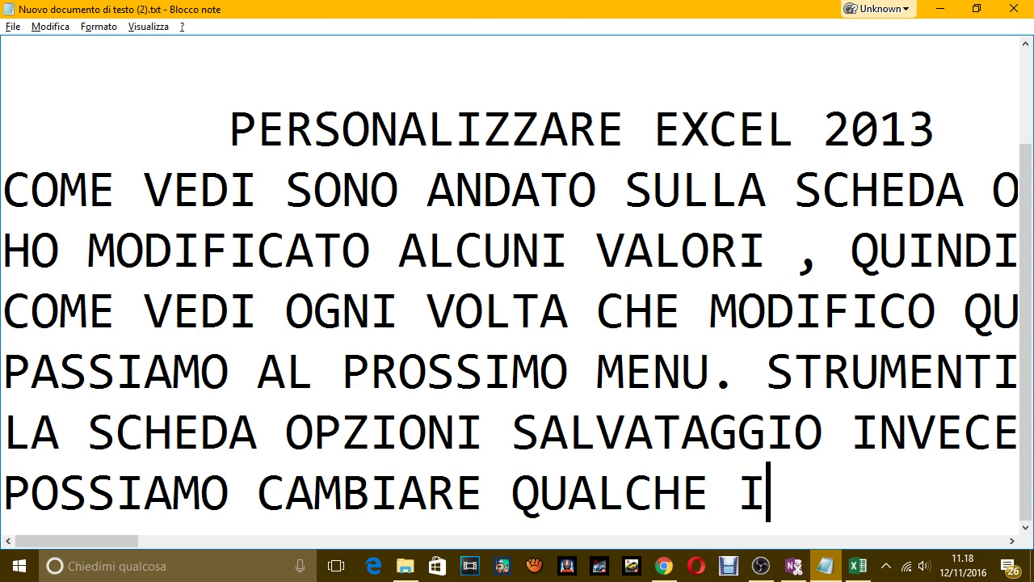
pyautogui.write('MPOSTAZIONE')
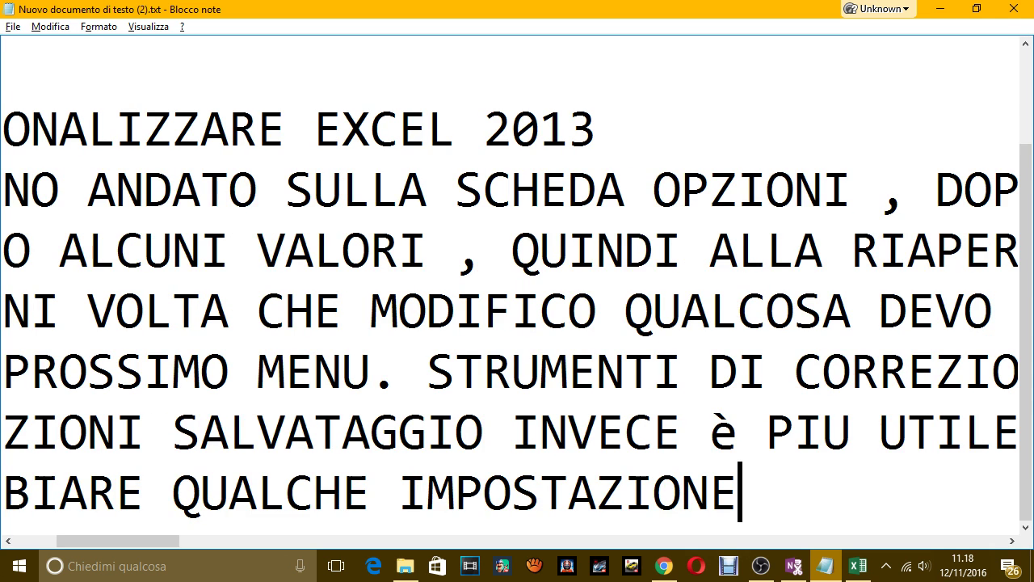
pyautogui.press('Return')
pyautogui.write('CHE CI PIAC')
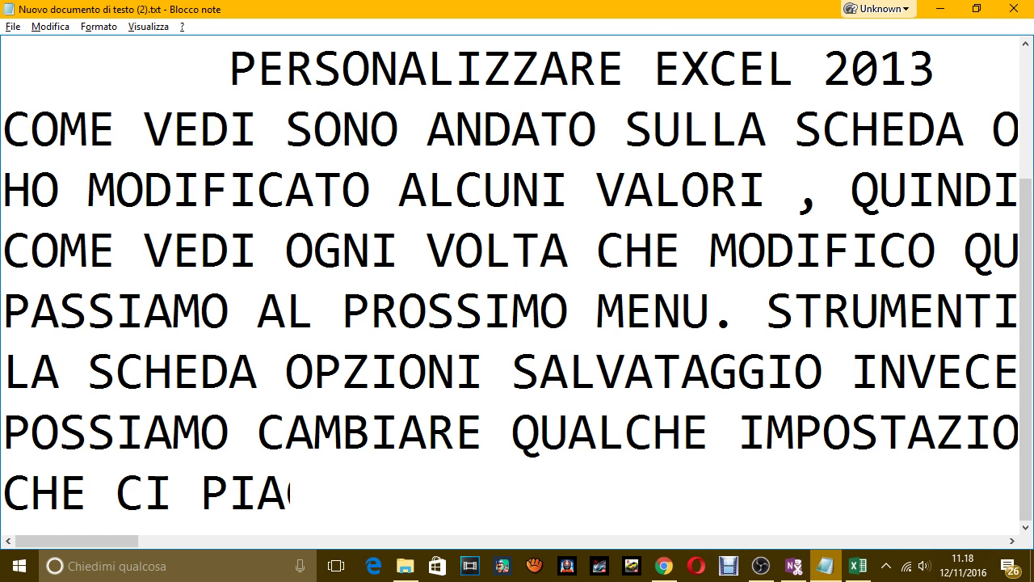
pyautogui.write('E DI POIU')
pyautogui.press('BackSpace')
pyautogui.press('BackSpace')
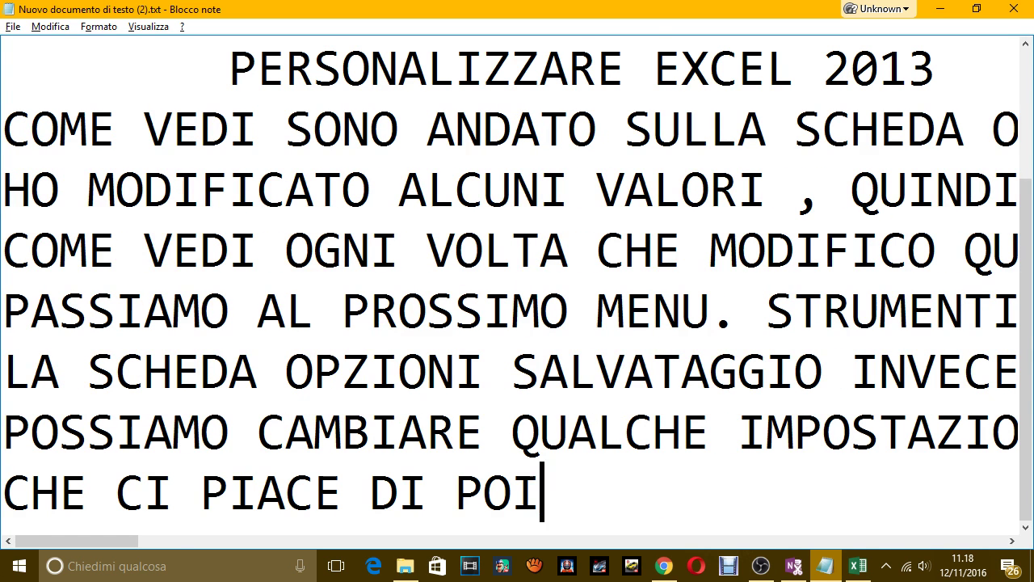
pyautogui.press('BackSpace')
pyautogui.press('BackSpace')
pyautogui.write('IU O CI')
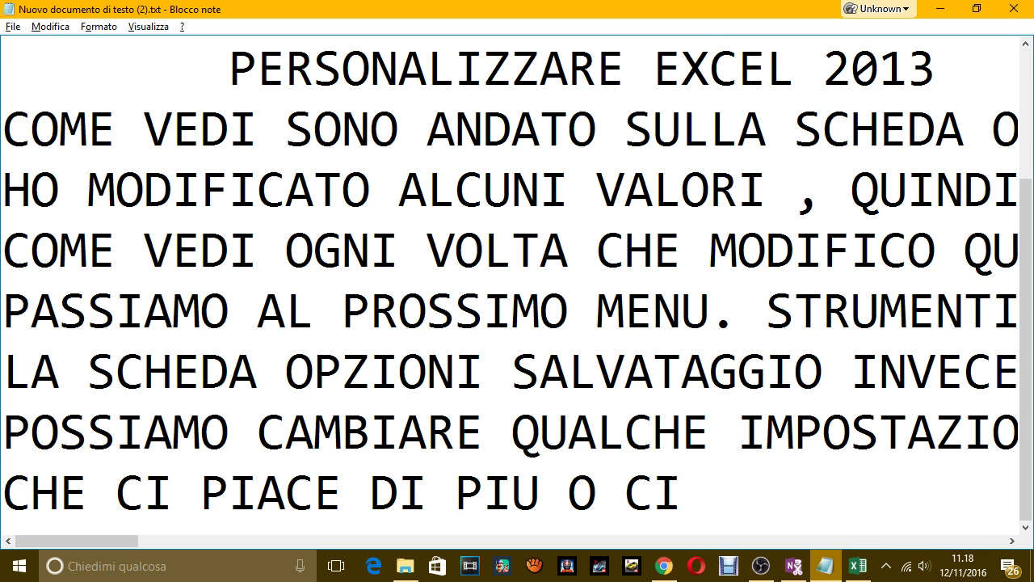
pyautogui.write(' è PIU UTILI')
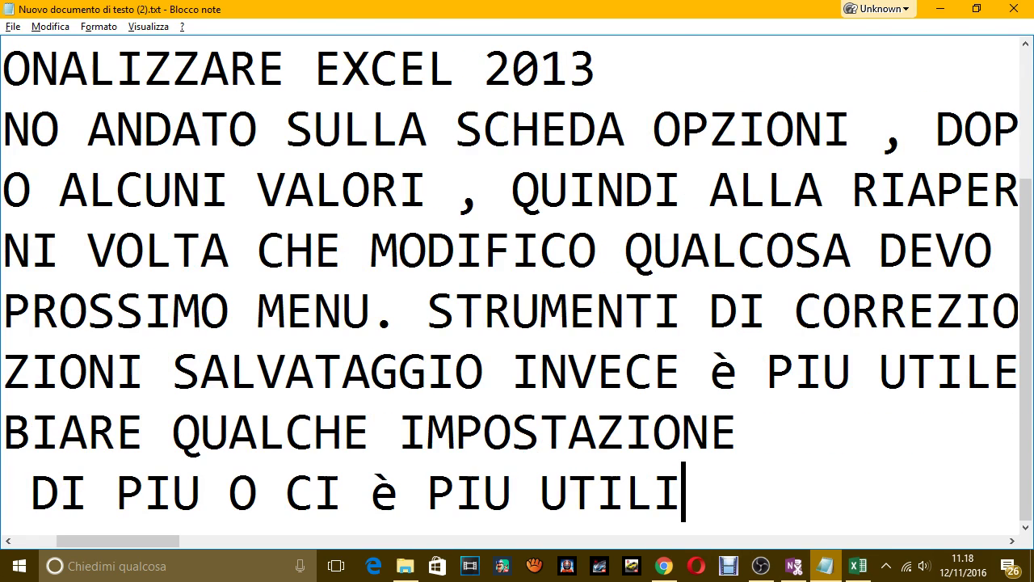
pyautogui.press('BackSpace')
pyautogui.write('E')
# Step: Begin the format note: 'FORMATO SALVATAGGIO FILE: DA QUI POSSIAMO DECIDERE DI CAMBIARE IL'
pyautogui.press('Return')
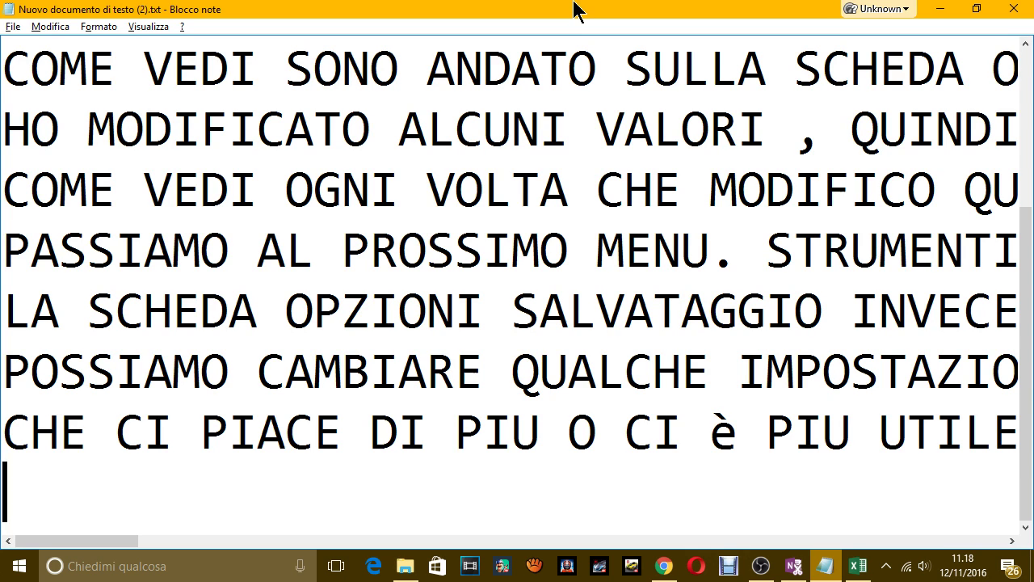
pyautogui.write('FORMAT')
pyautogui.write('O S')
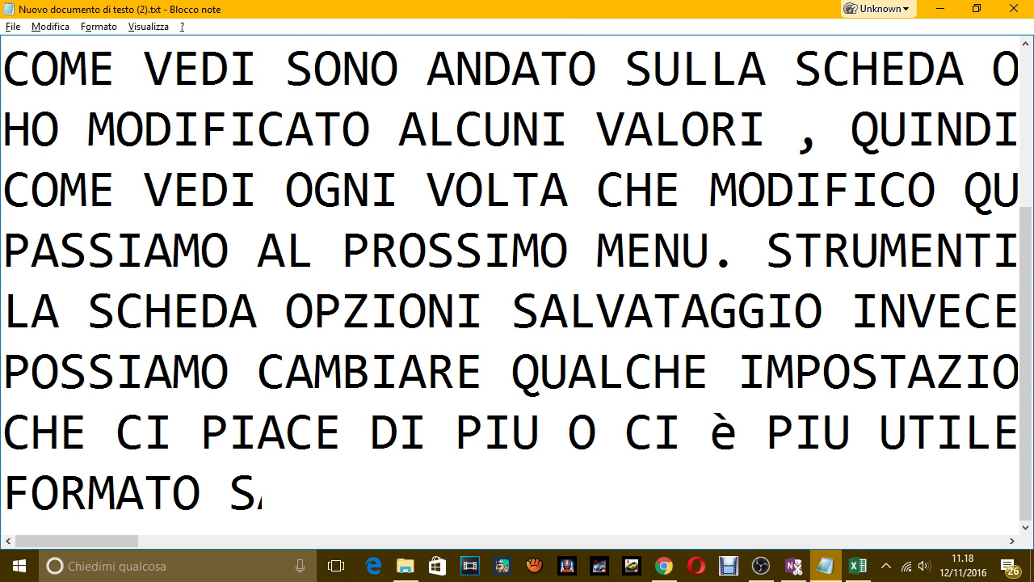
pyautogui.write('ALVATAG')
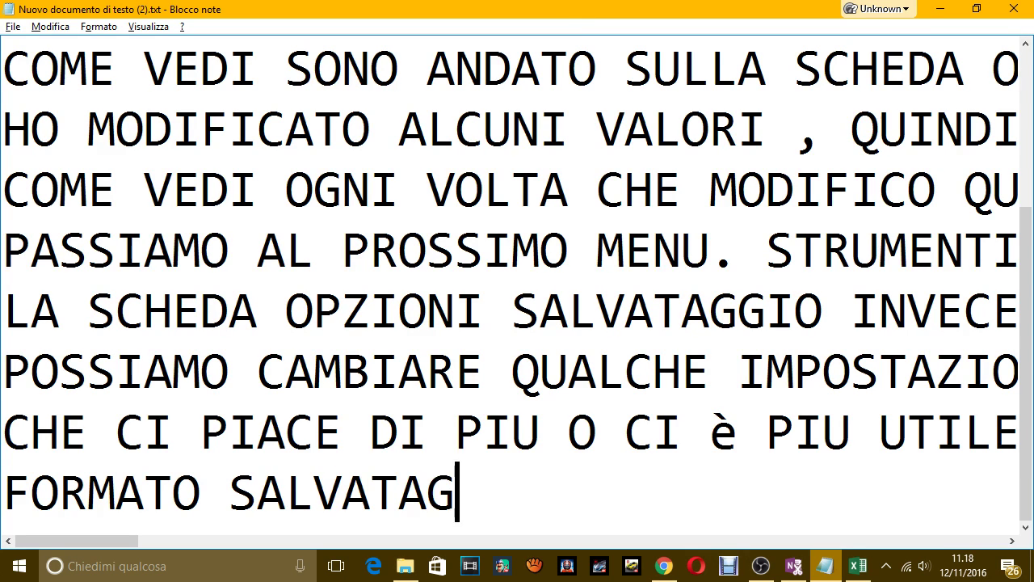
pyautogui.write('GIO FILE')
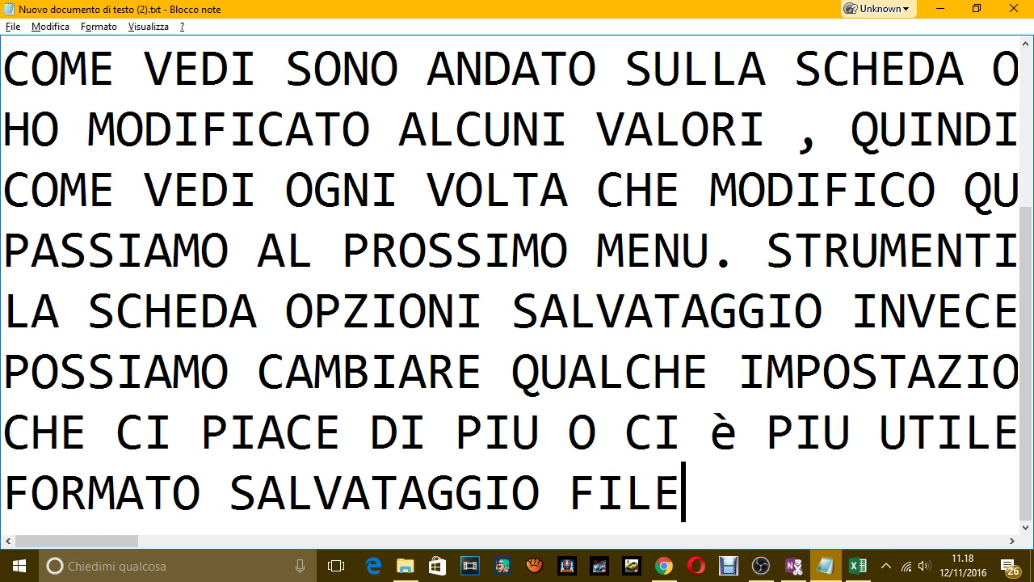
pyautogui.write(': DA QUI')
pyautogui.press('Return')
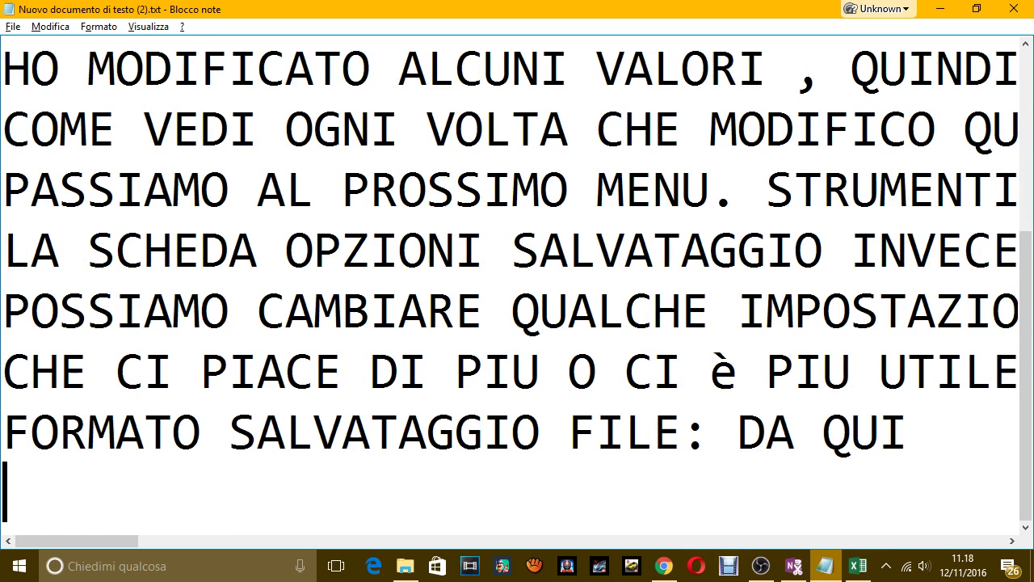
pyautogui.write('POSSIAMO D')
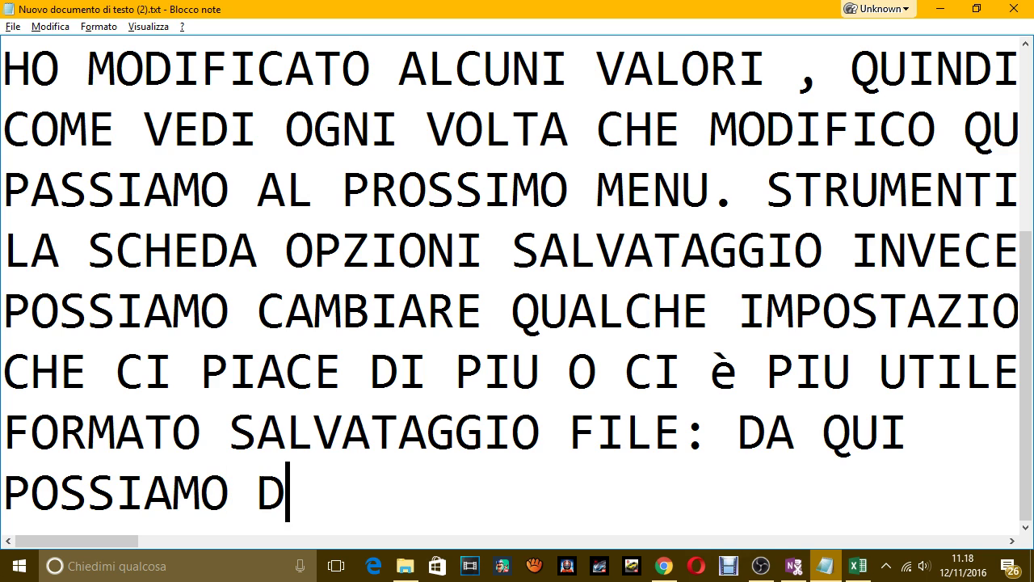
pyautogui.write('ECIDERE DI ')
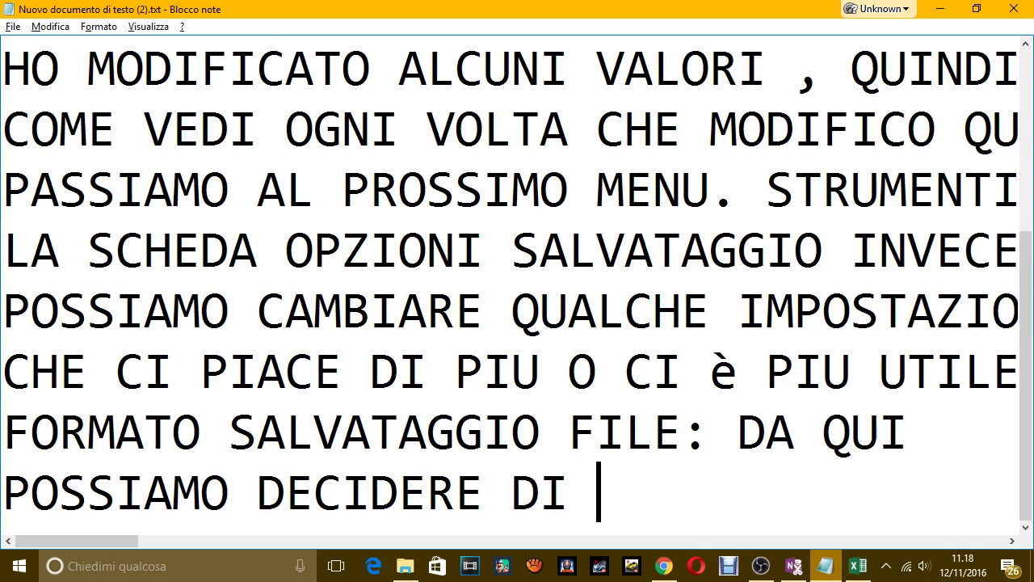
pyautogui.write('CAMBIARE I')
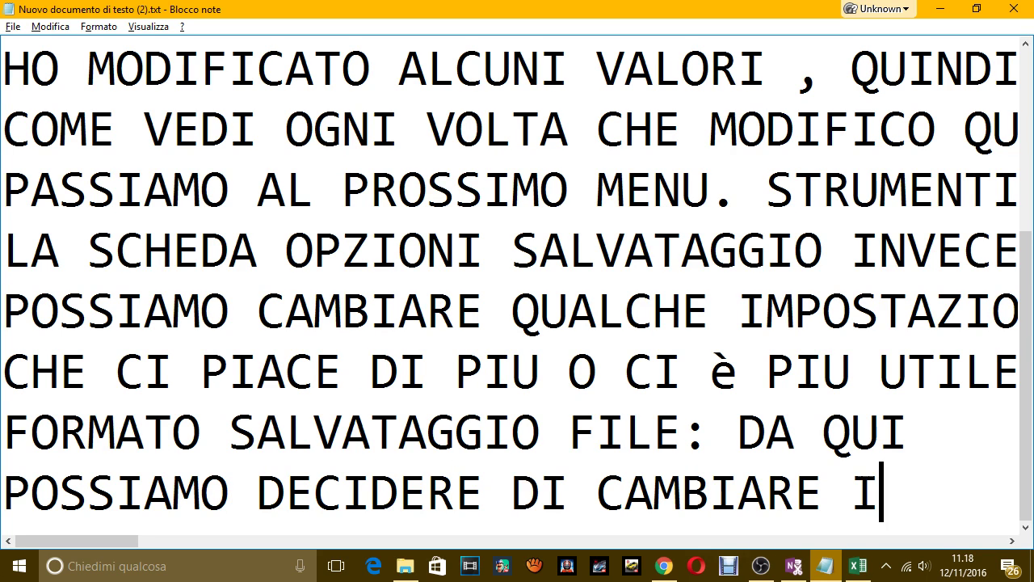
pyautogui.write('L')
pyautogui.press('Return')
# Step: Finish it with 'SALVATAGGIO DEL FILE, OVVERO LA SUA ESTENSIONE, GUARDA.' and return to Excel
pyautogui.write('SALVA')
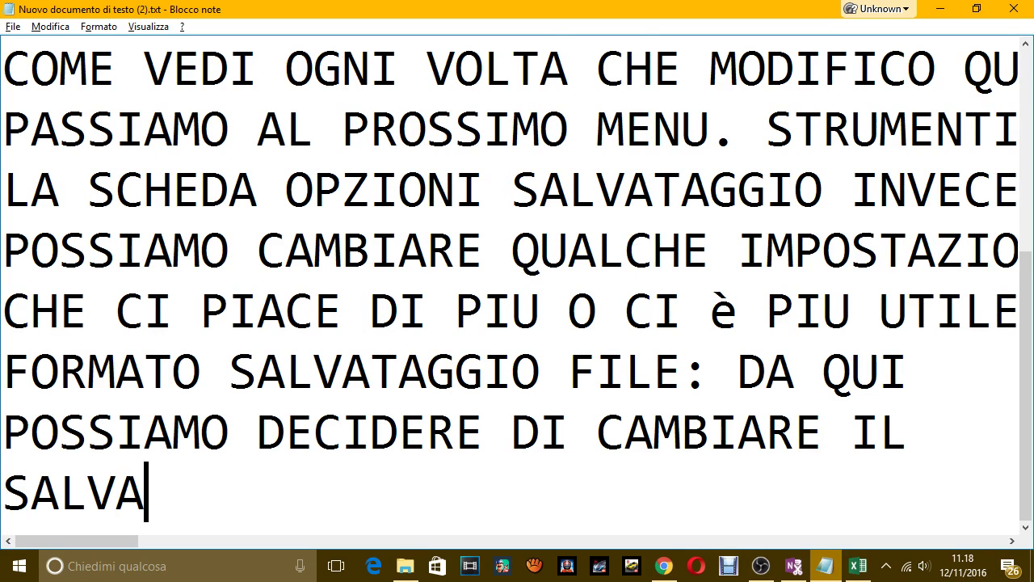
pyautogui.write('TAGGIO DEL F')
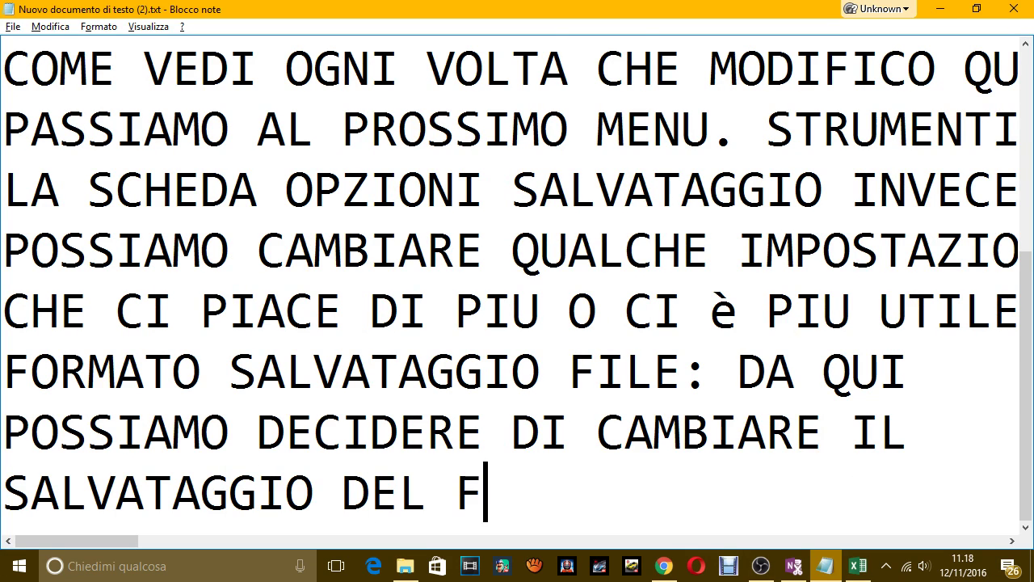
pyautogui.write('ILE')
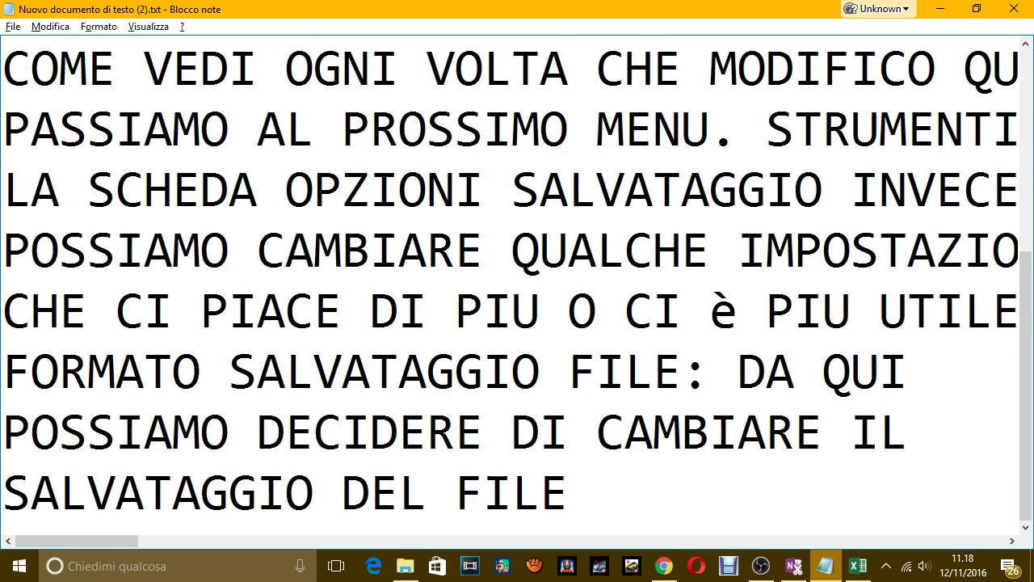
pyautogui.write(', OVVERO L')
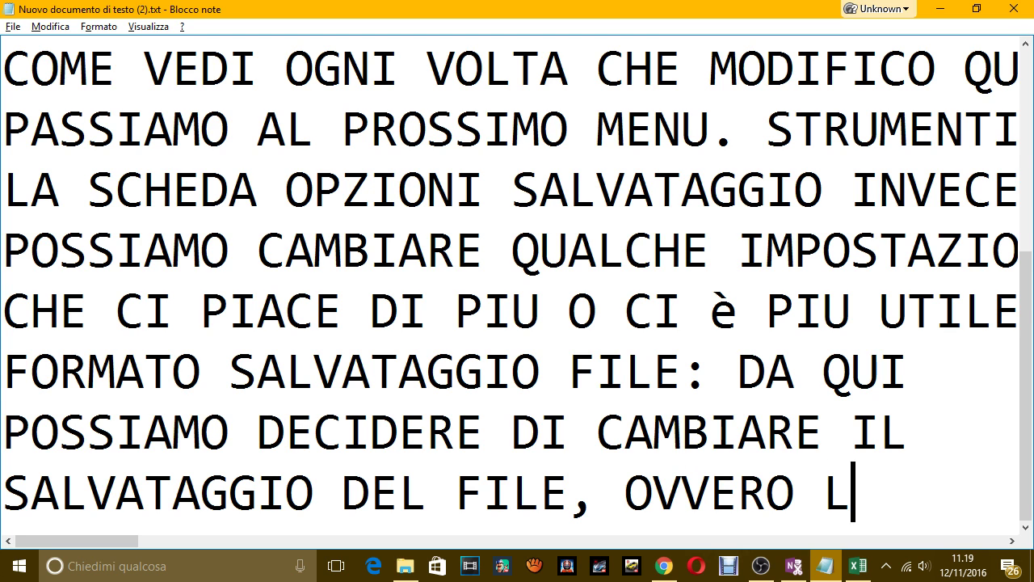
pyautogui.write('A')
pyautogui.press('Return')
pyautogui.write('SUA ES')
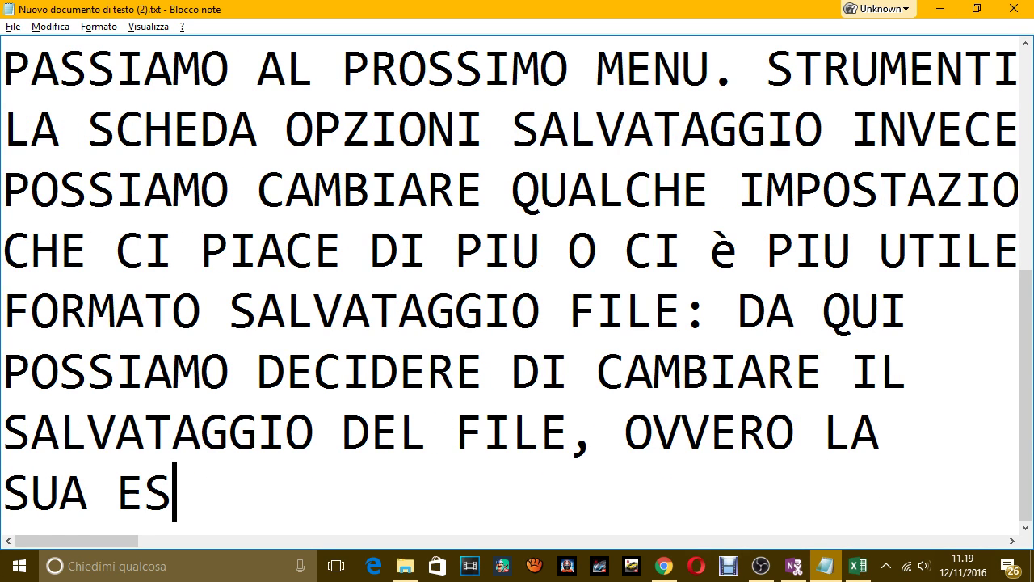
pyautogui.write('TENZIO')
pyautogui.press('BackSpace')
pyautogui.press('BackSpace')
pyautogui.write('IO')
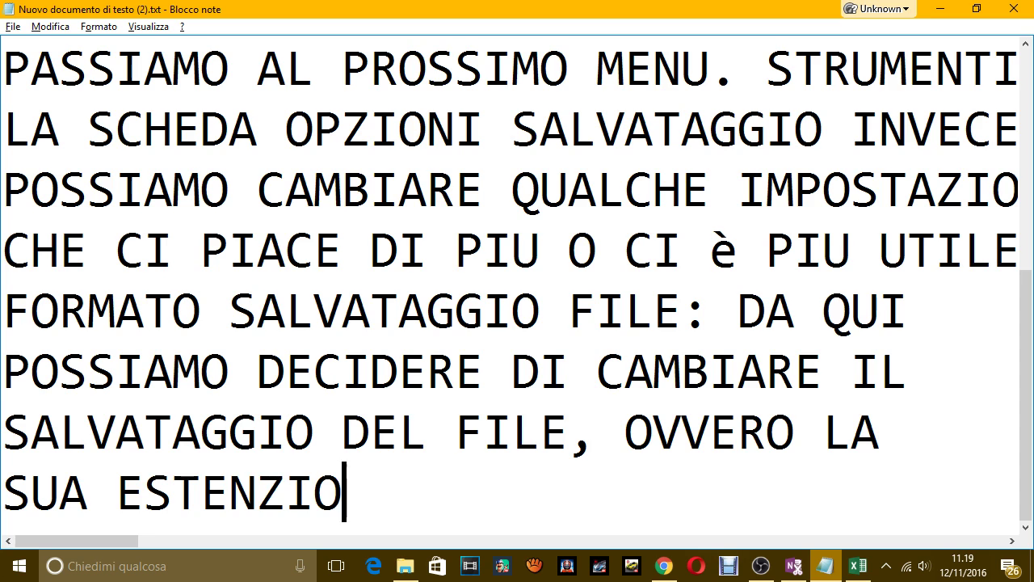
pyautogui.write('N')
pyautogui.press('BackSpace')
pyautogui.press('BackSpace')
pyautogui.press('BackSpace')
pyautogui.press('BackSpace')
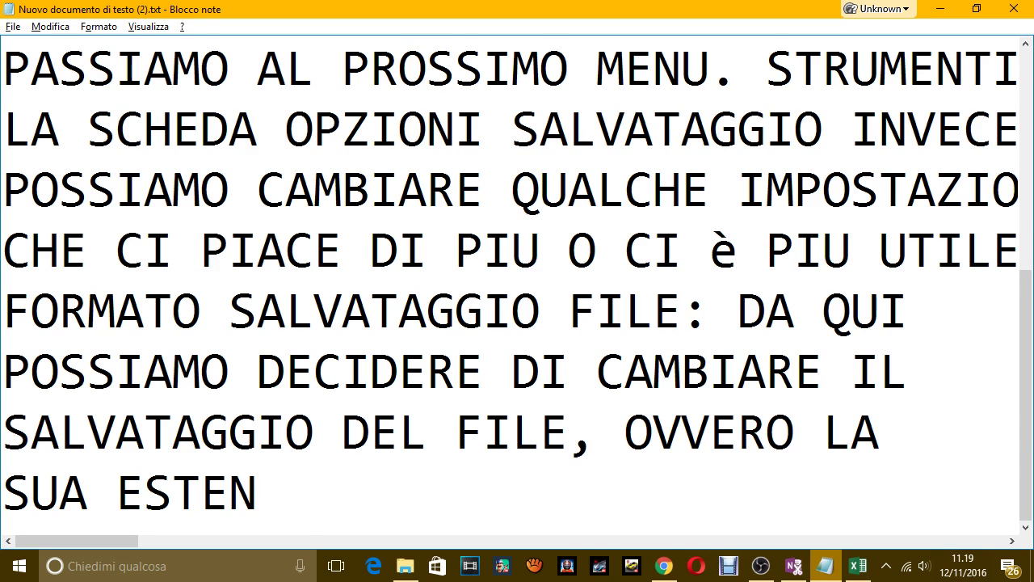
pyautogui.write('SIONE, ')
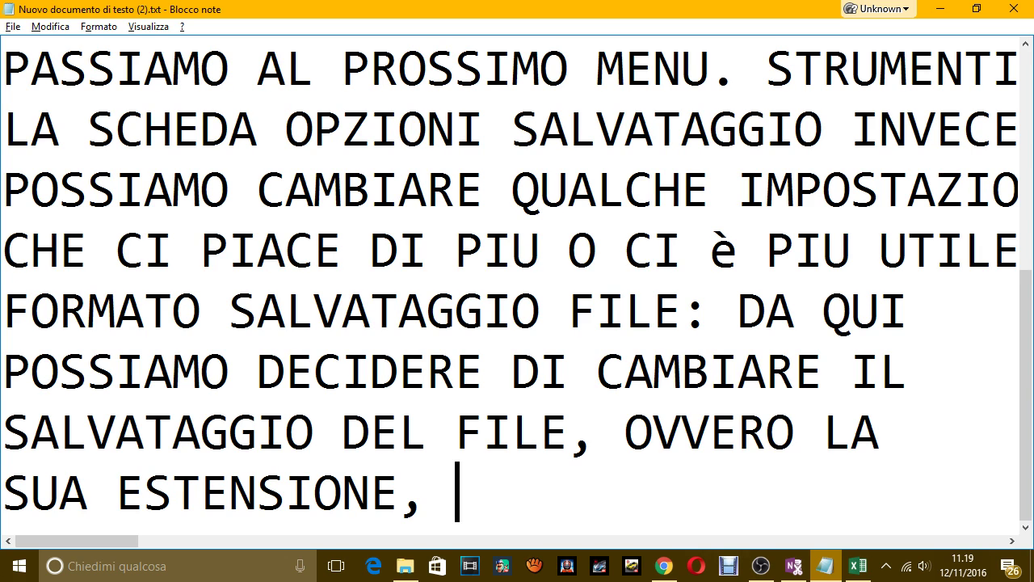
pyautogui.write('GUARAD')
pyautogui.press('BackSpace')
pyautogui.write('RAD')
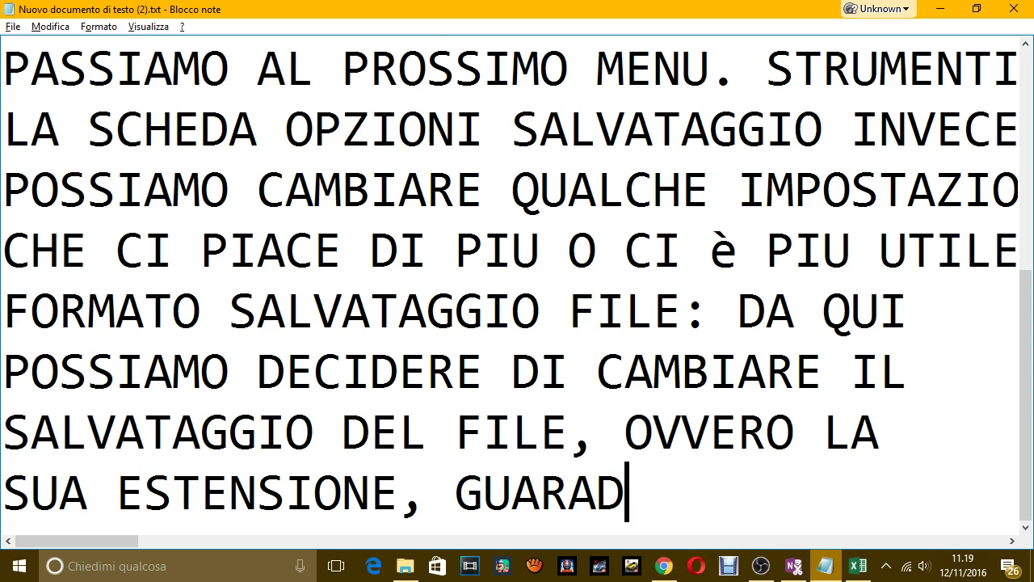
pyautogui.press('BackSpace')
pyautogui.press('BackSpace')
pyautogui.write('DA.')
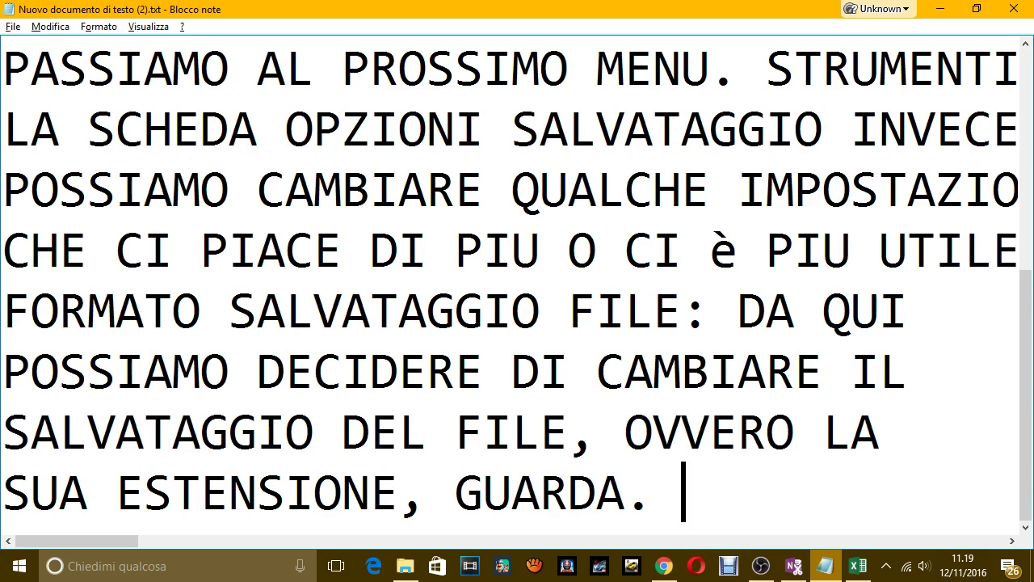
pyautogui.hotkey('alt', 'Tab')
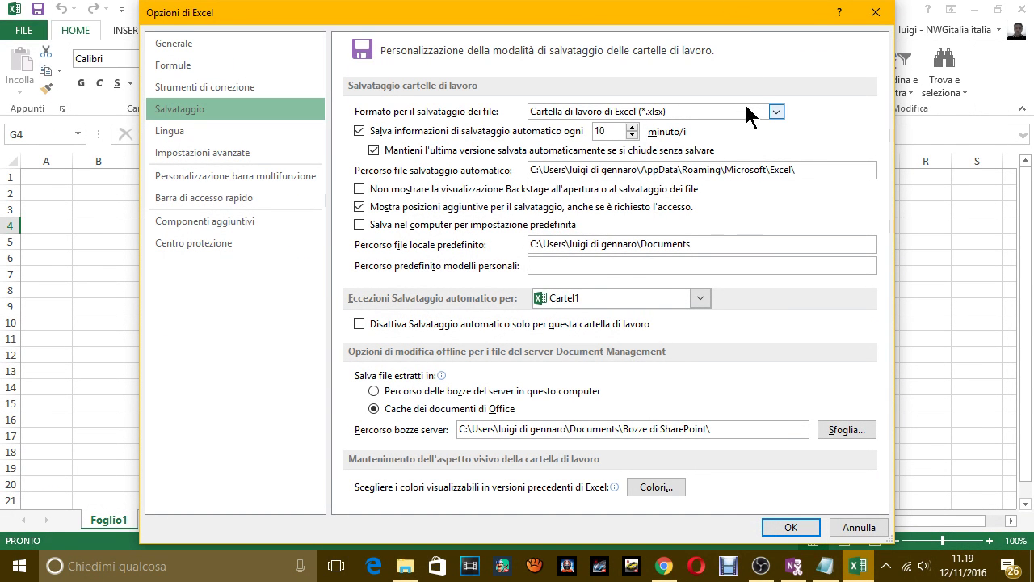
# Step: Set the save format to Excel 97-2003 (*.xls) and the AutoRecover interval to 2 minutes
pyautogui.click(746, 106)
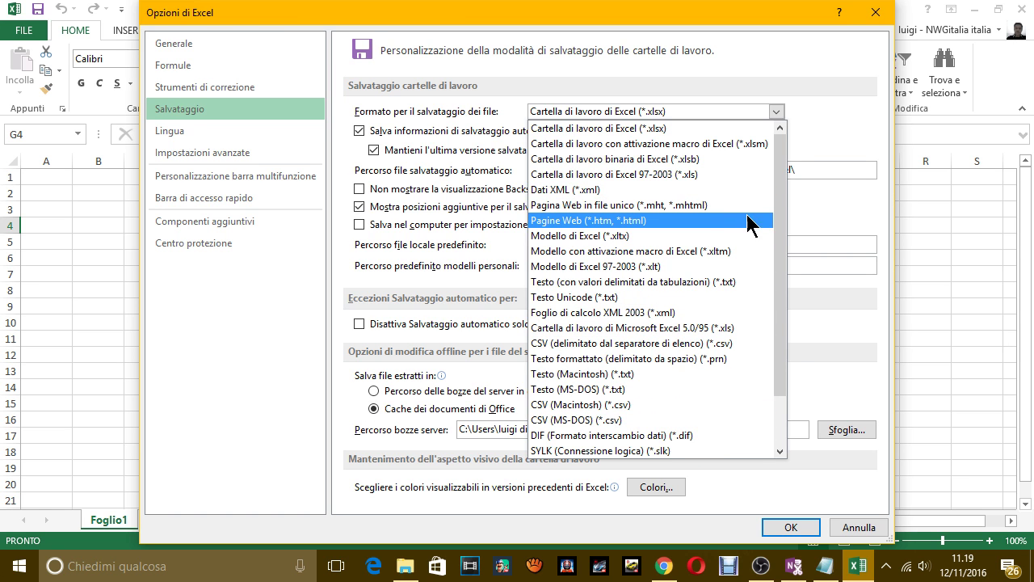
pyautogui.scroll(-2, 780, 274)
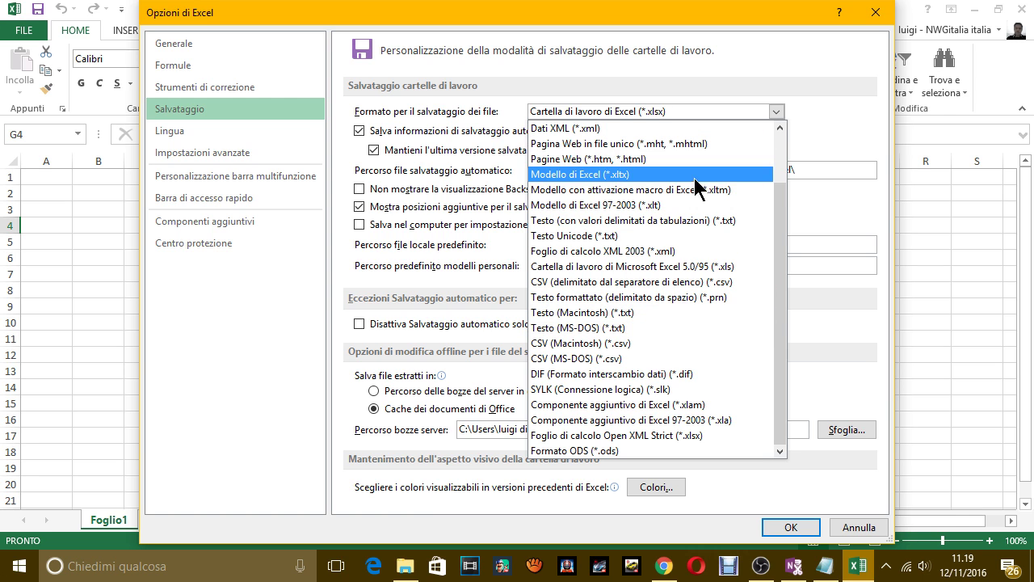
pyautogui.scroll(3, 775, 202)
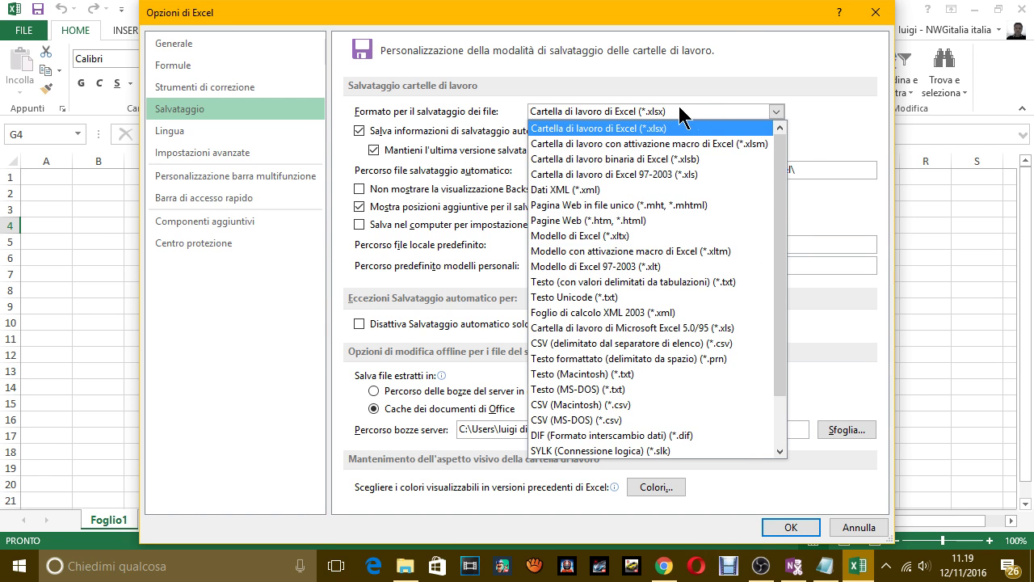
pyautogui.click(627, 179)
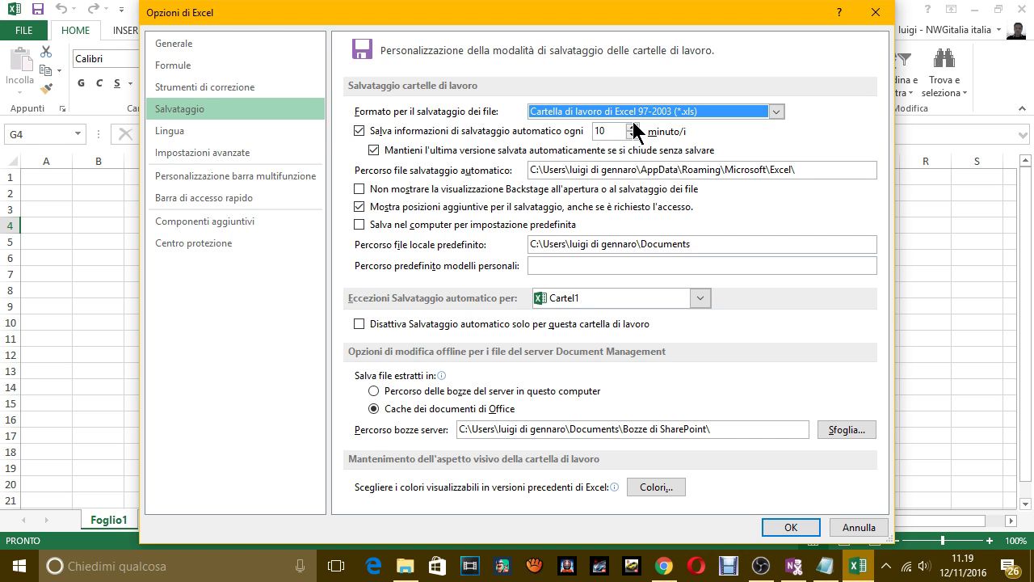
pyautogui.doubleClick(604, 131)
pyautogui.write('2')
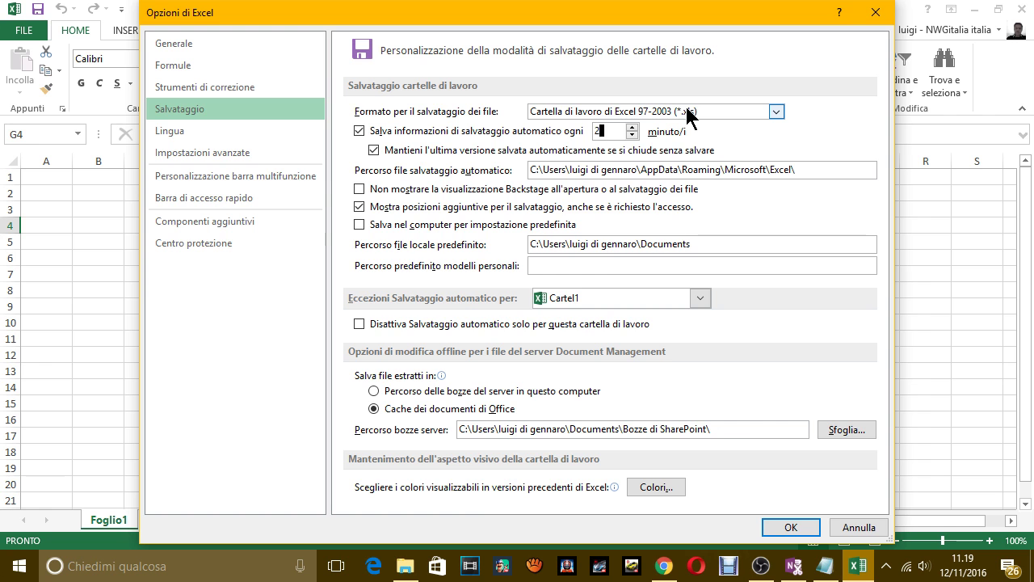
# Step: Note that the save option was set to Excel 97 2003: 'IO HO MESSO OPZIONE SALVATAGGOI IN PER EXCEL 97 2003'
pyautogui.hotkey('alt', 'Tab')
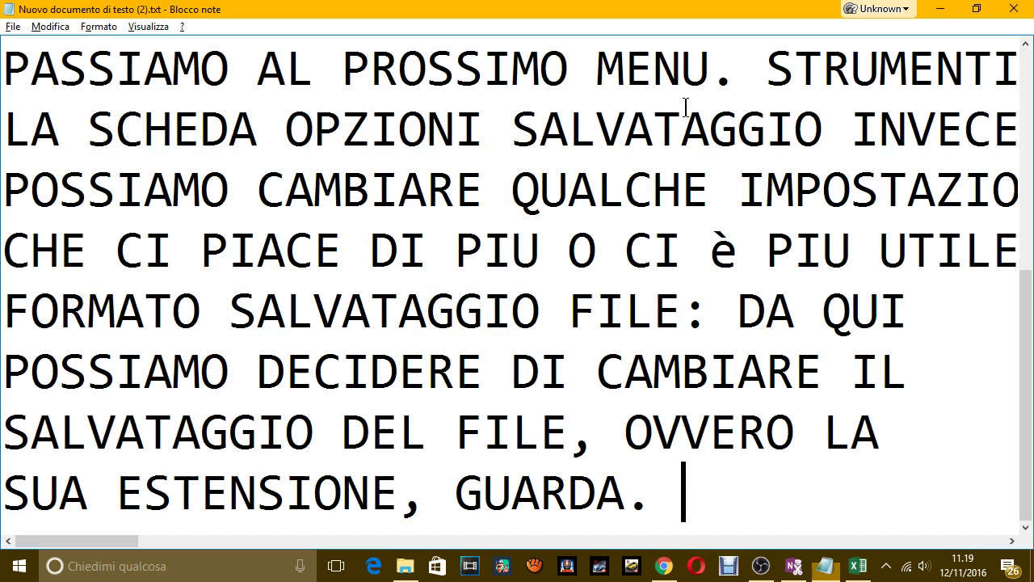
pyautogui.write('PE')
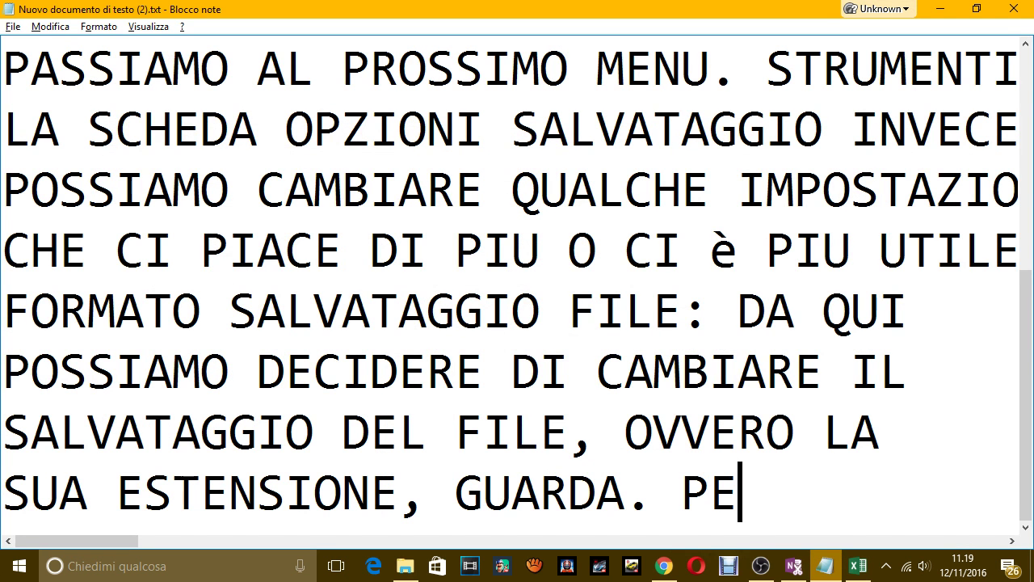
pyautogui.write('R ESEMPIO ')
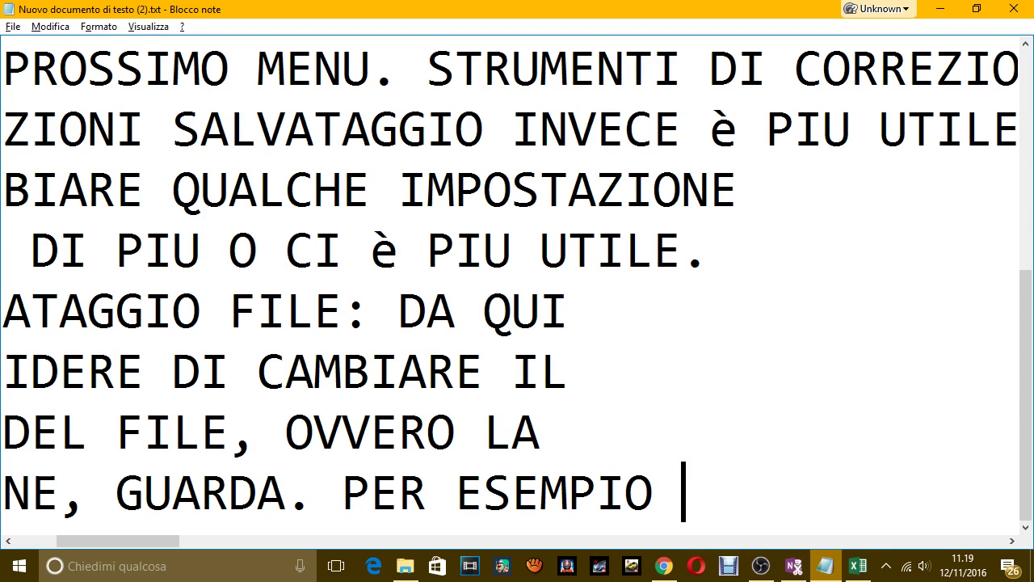
pyautogui.write('COME HAI')
pyautogui.press('BackSpace')
pyautogui.press('BackSpace')
pyautogui.press('BackSpace')
pyautogui.press('Return')
pyautogui.write('VI')
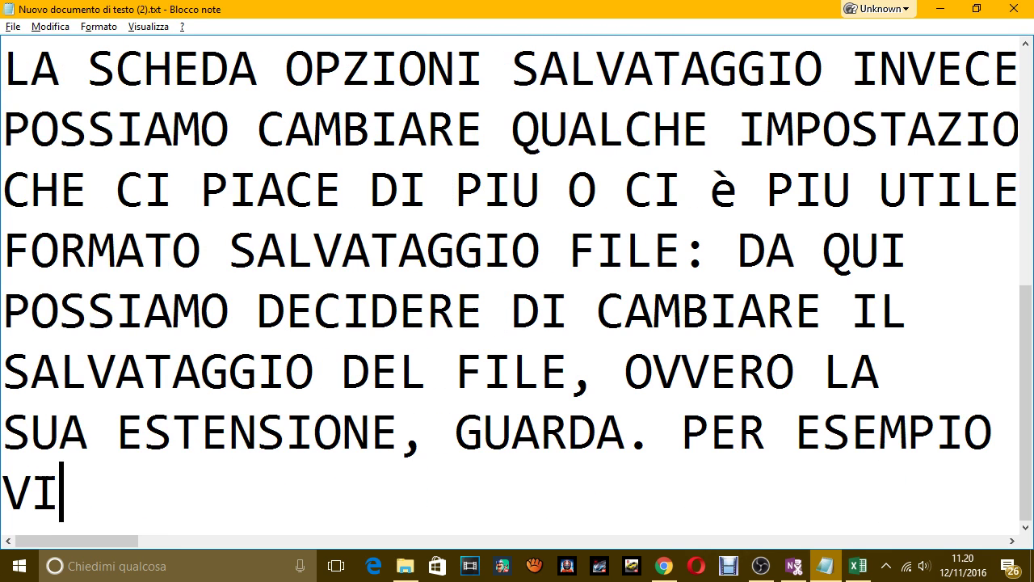
pyautogui.write('STO IO HO MES')
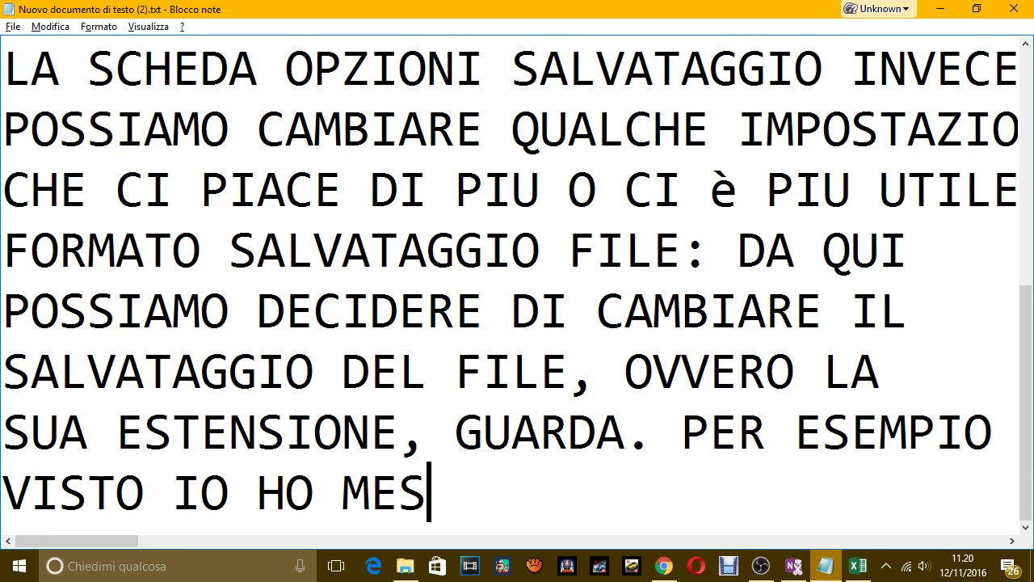
pyautogui.write('SO OPZION')
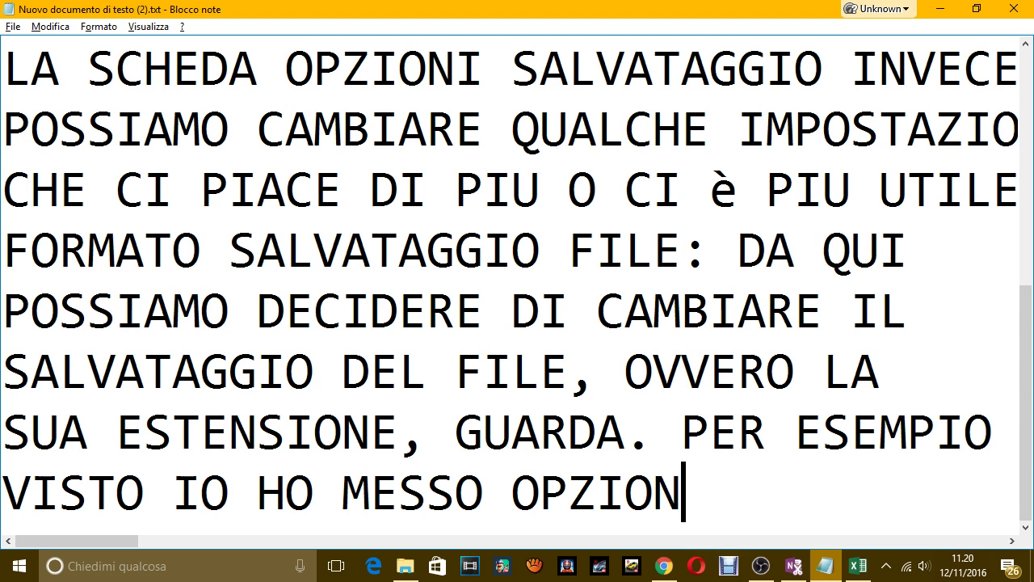
pyautogui.write('E SALVAT')
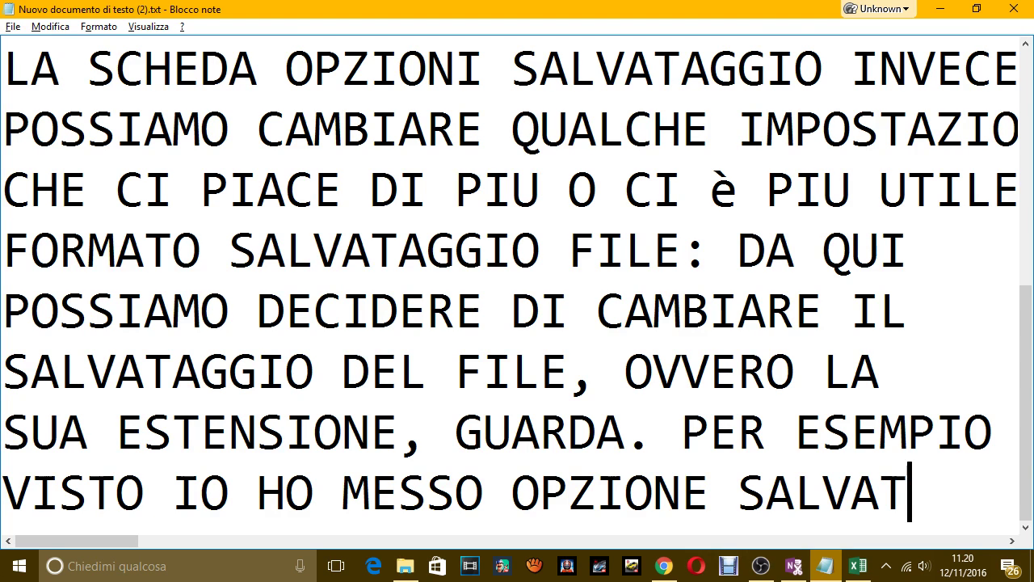
pyautogui.write('AGGOI IN')
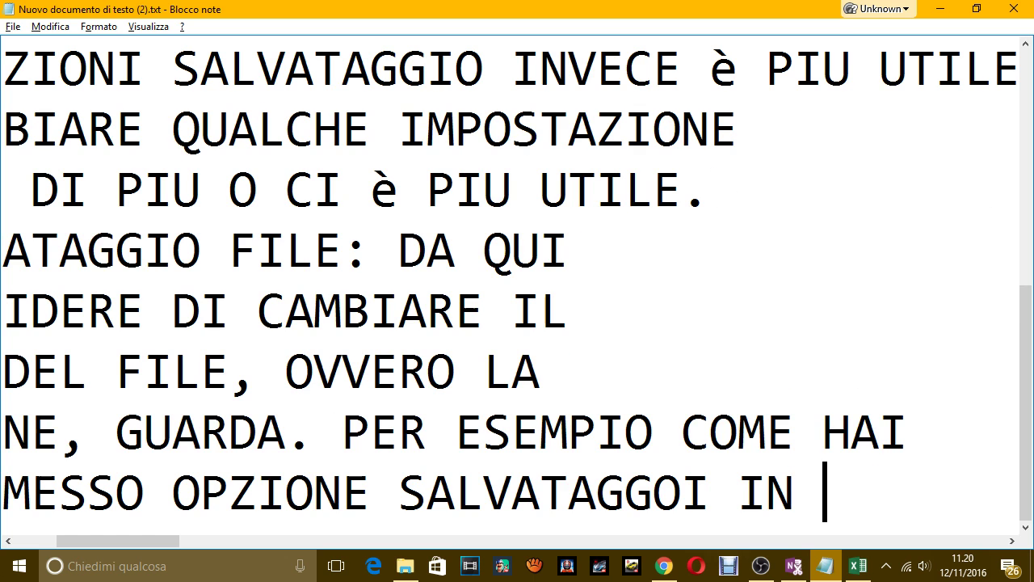
pyautogui.hotkey('alt', 'Tab')
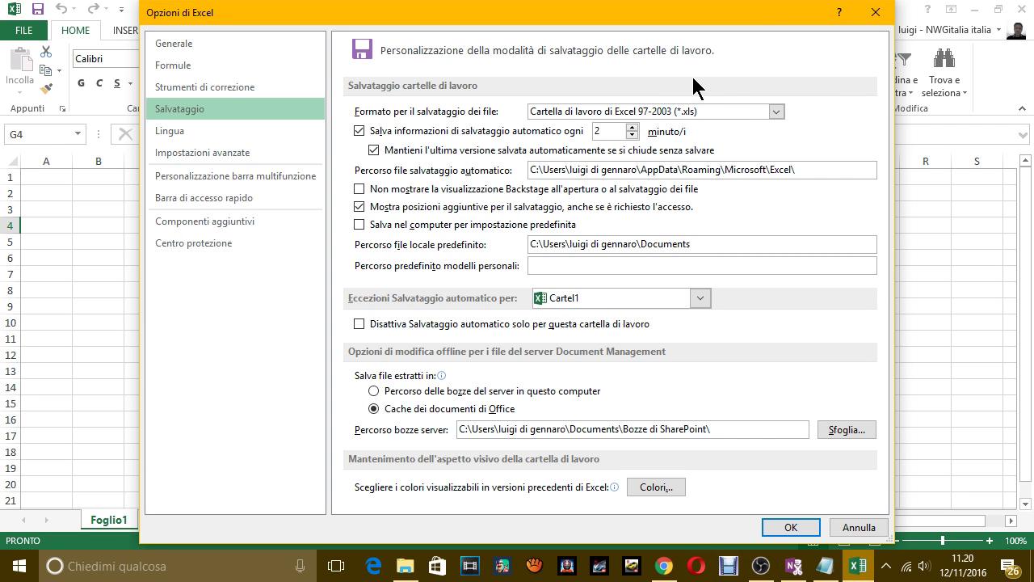
pyautogui.hotkey('alt', 'Tab')
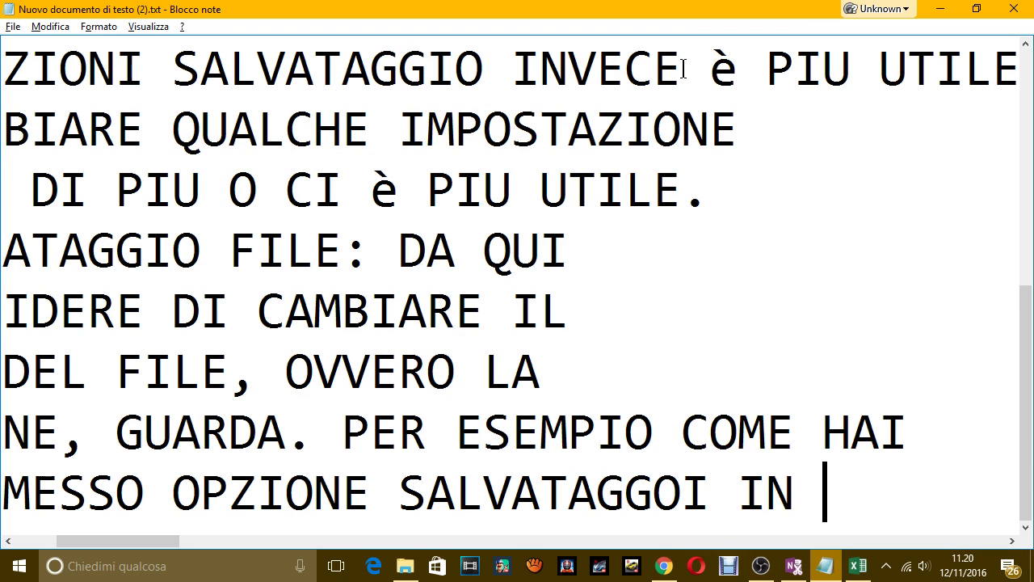
pyautogui.write('PER EX')
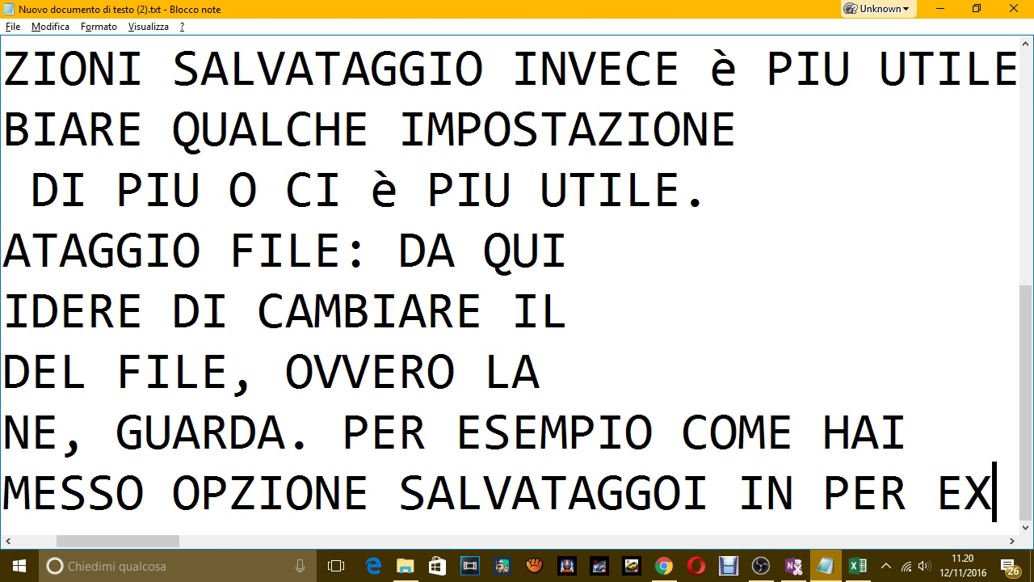
pyautogui.write('CEL 9')
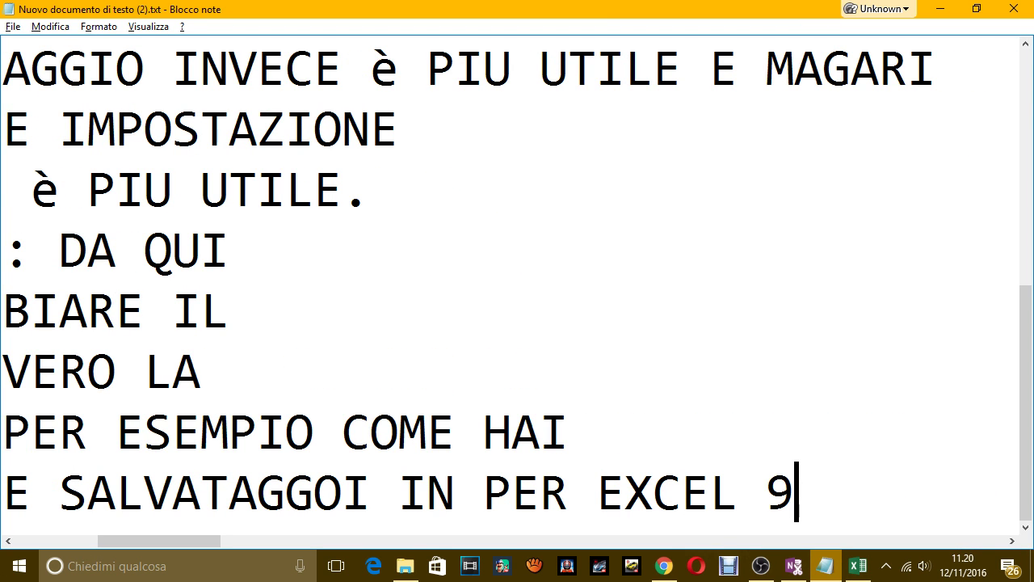
pyautogui.write('7 2')
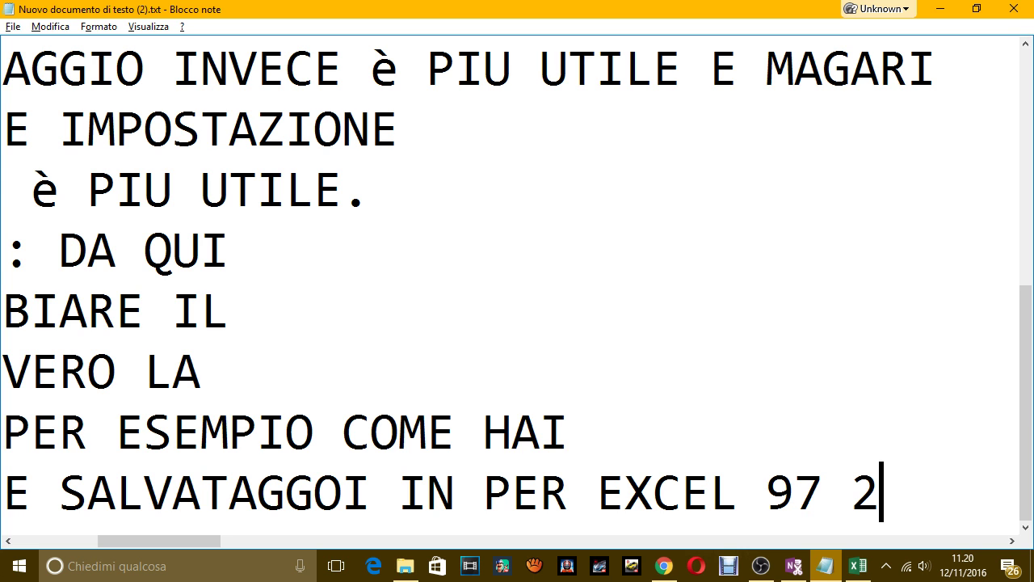
pyautogui.write('003')
pyautogui.press('Return')
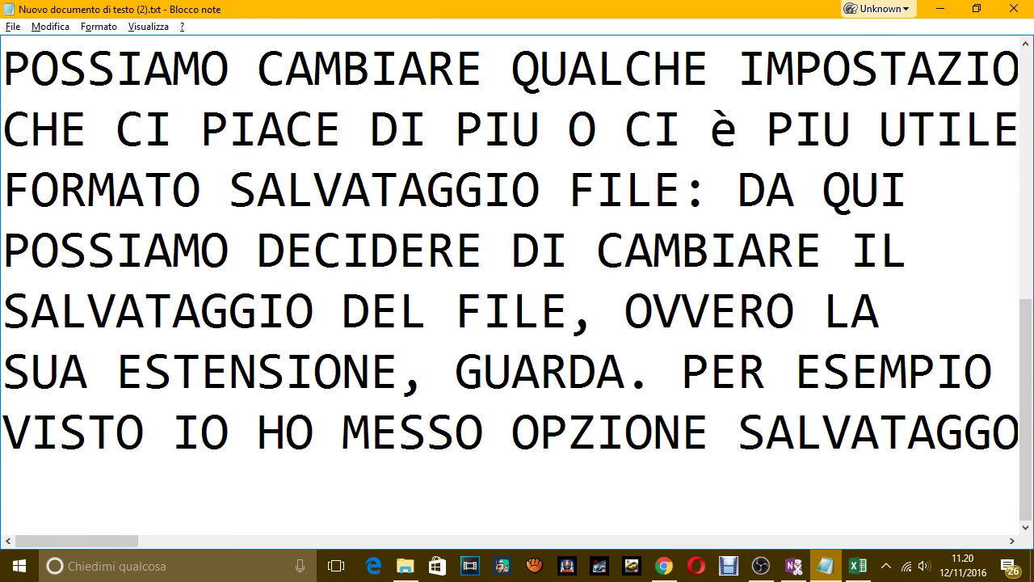
# Step: Add 'SI PUO ANCHE DECIDERE DOVE SALVARE IN AUTOMATICO I FILE' and 'CIOè QUA', then return to Excel
pyautogui.hotkey('alt', 'Tab')
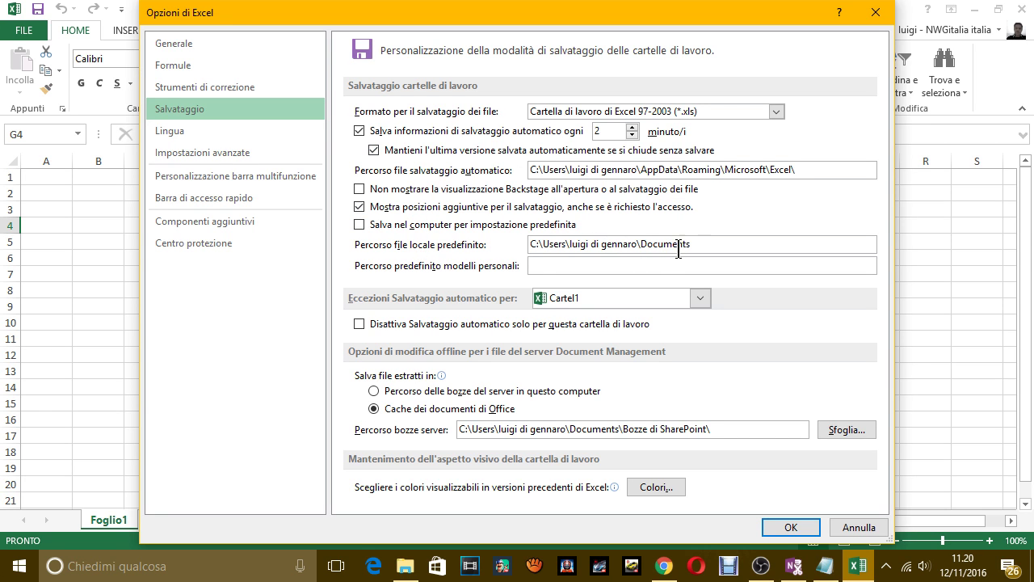
pyautogui.hotkey('alt', 'Tab')
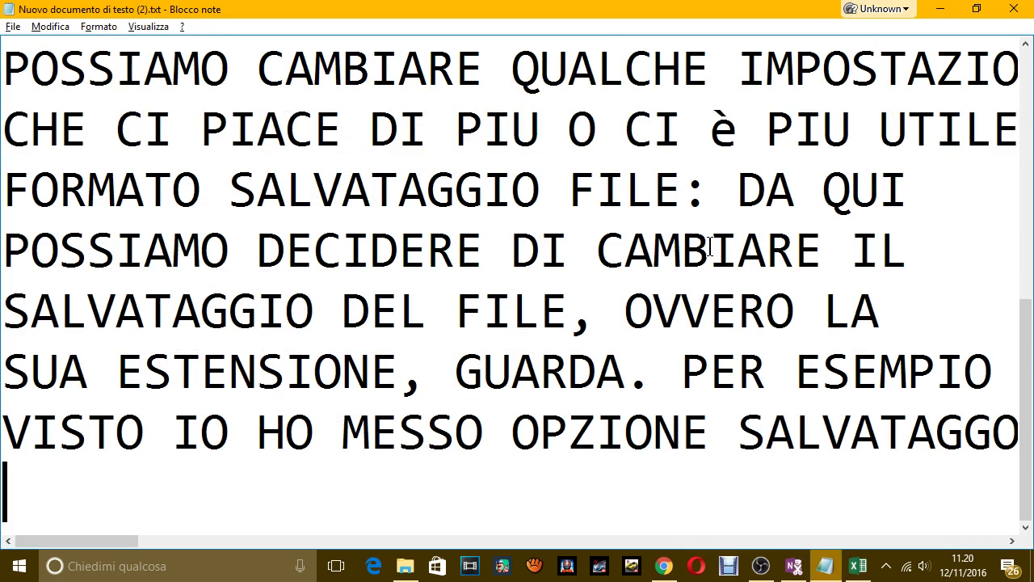
pyautogui.press('Return')
pyautogui.write('SI PUO AN')
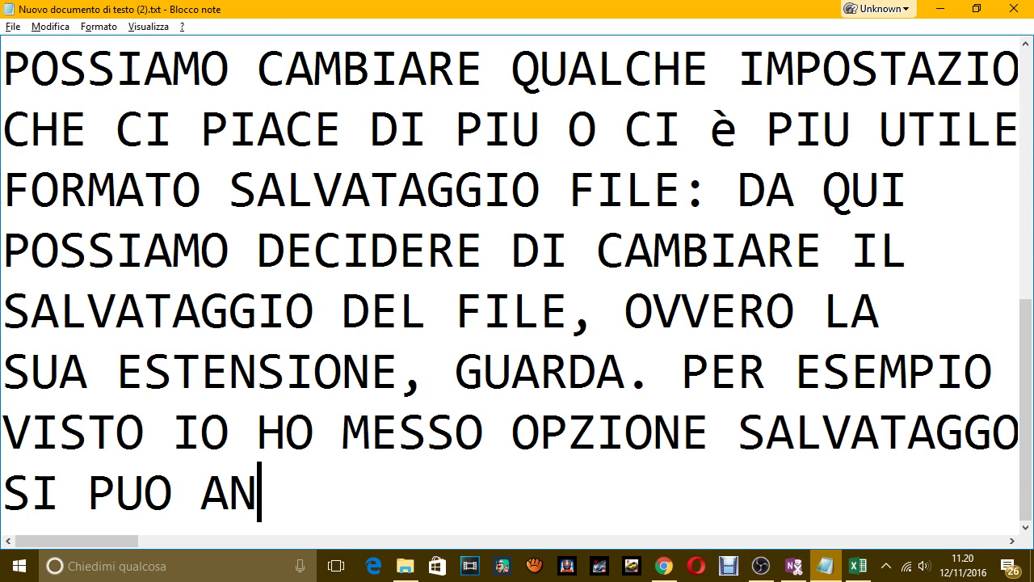
pyautogui.write('CHE DECIDERE D')
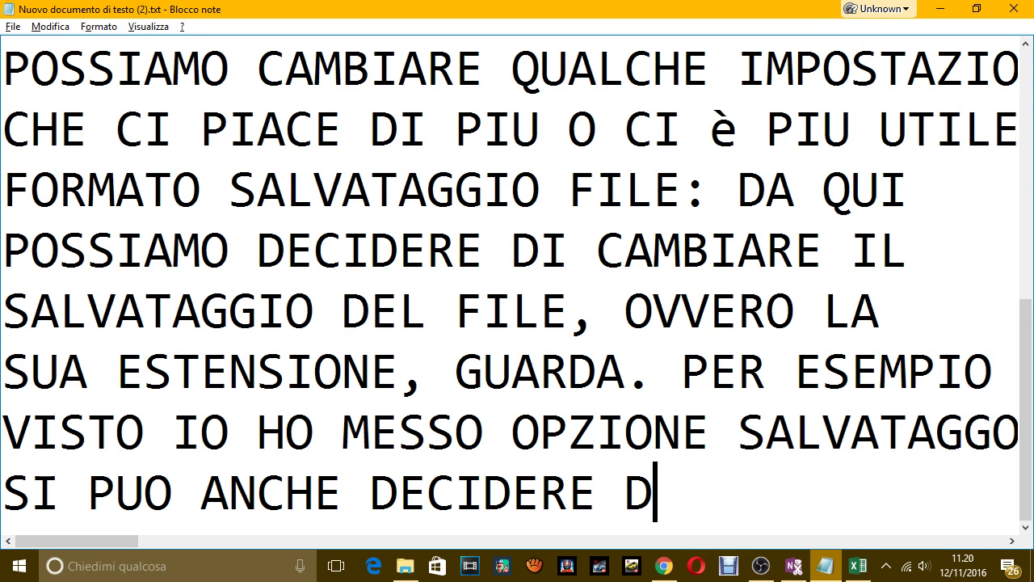
pyautogui.write('OVESA')
pyautogui.press('BackSpace')
pyautogui.press('BackSpace')
pyautogui.write('SAL')
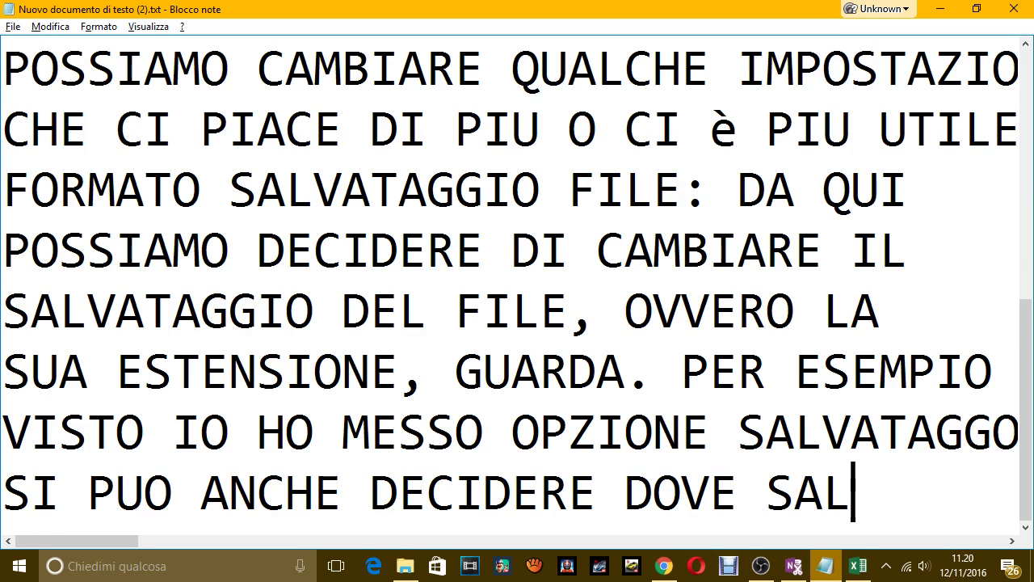
pyautogui.write('VARE IN AUT')
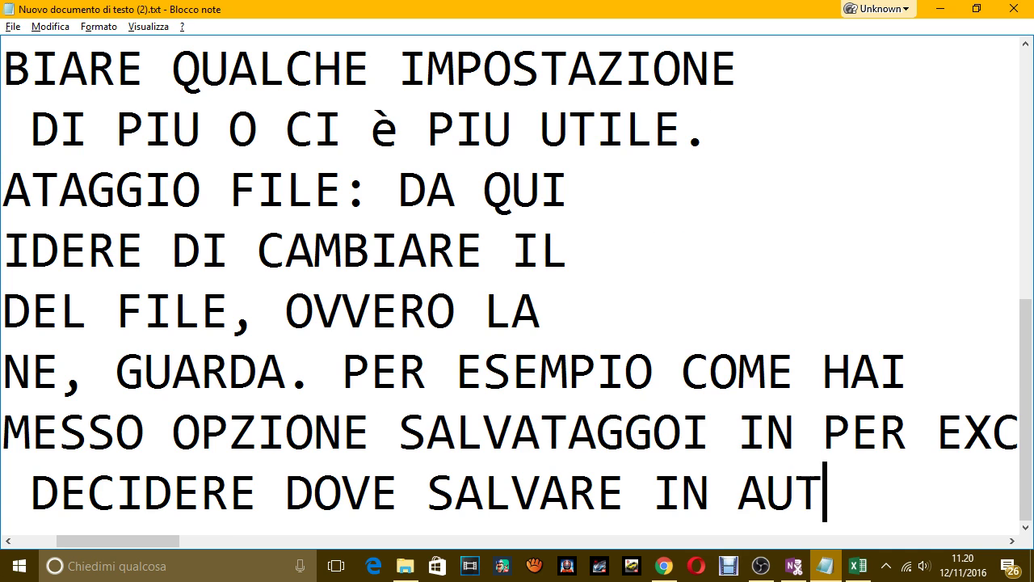
pyautogui.write('OMATICO I FIL')
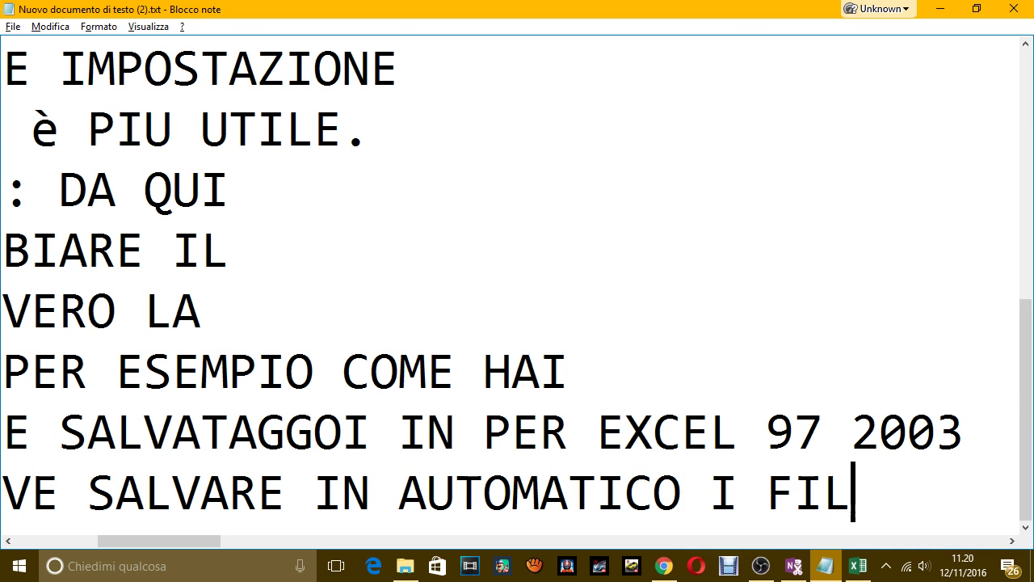
pyautogui.write('E')
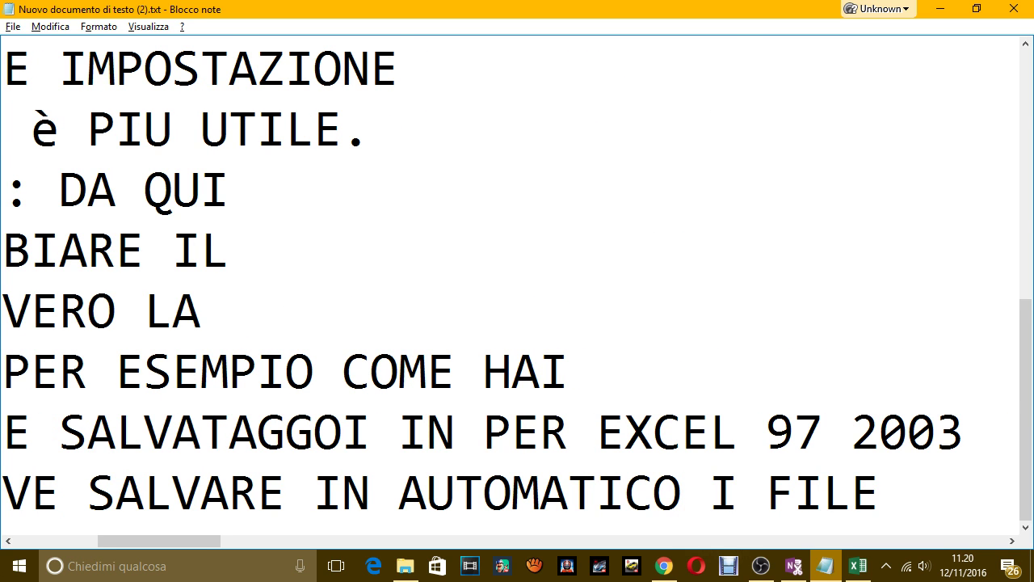
pyautogui.press('Return')
pyautogui.write('CIOè ')
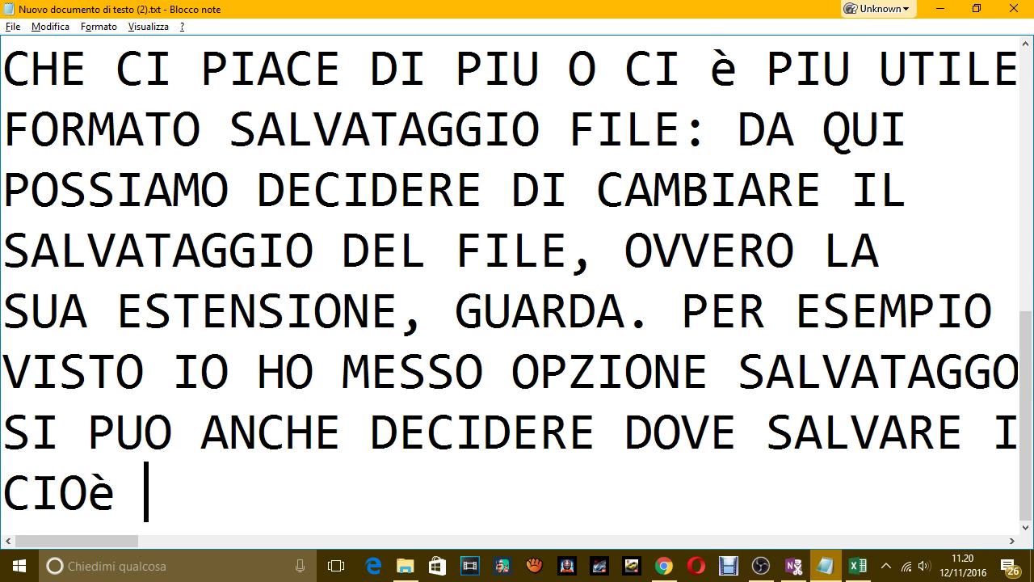
pyautogui.write('QUA')
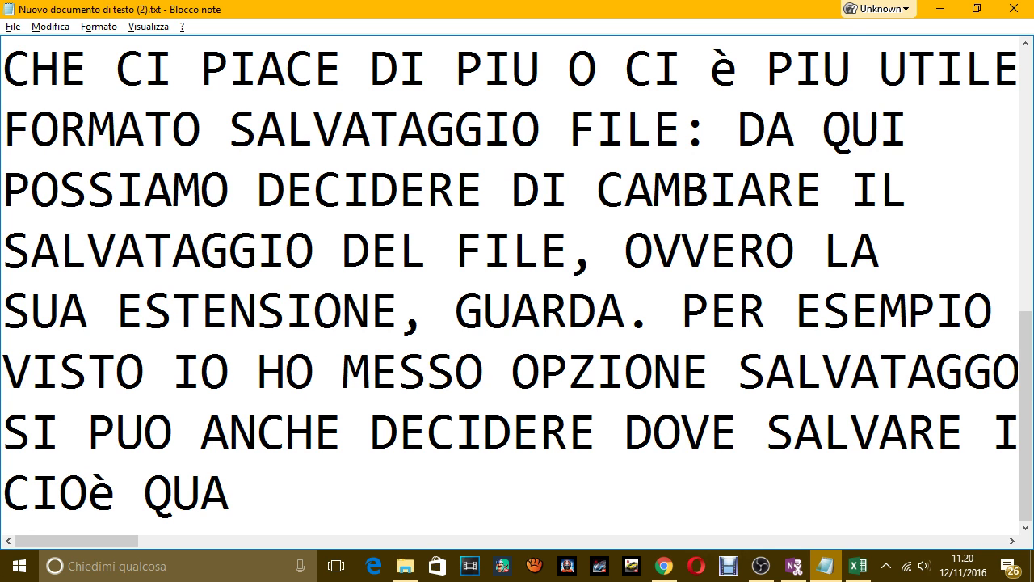
pyautogui.hotkey('alt', 'Tab')
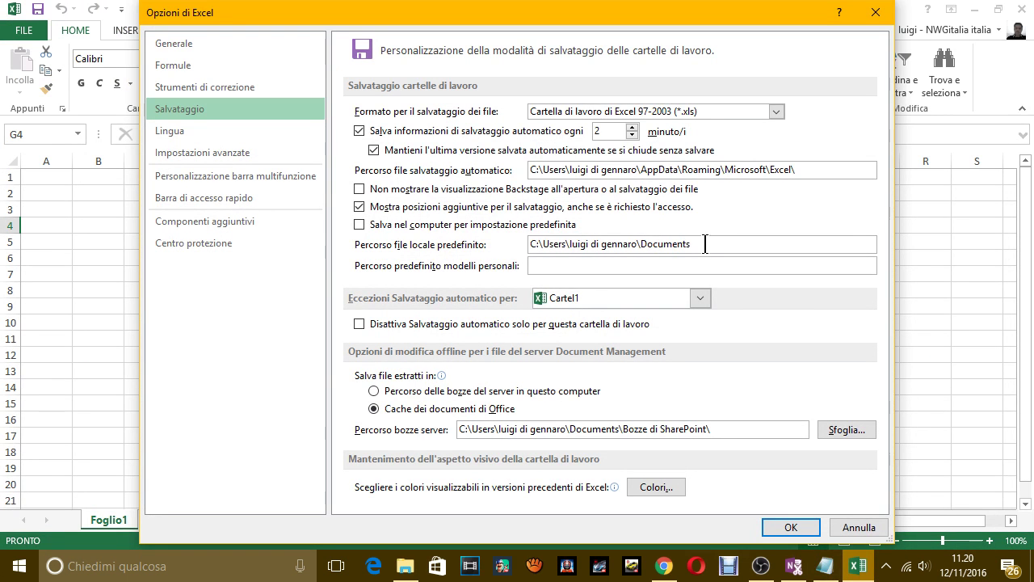
pyautogui.moveTo(691, 244); pyautogui.dragTo(517, 242)
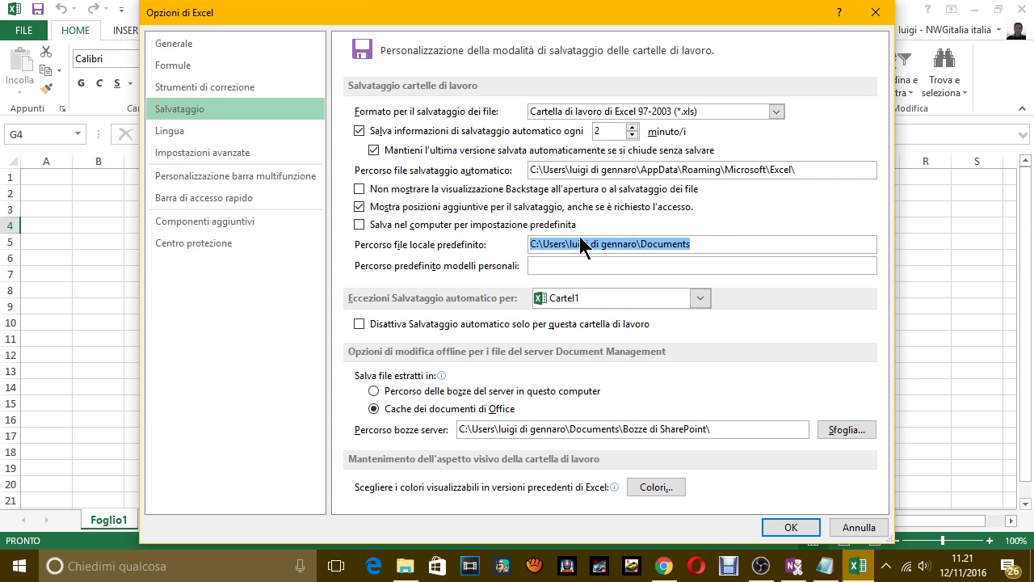
pyautogui.click(821, 169)
pyautogui.moveTo(791, 172); pyautogui.dragTo(524, 173)
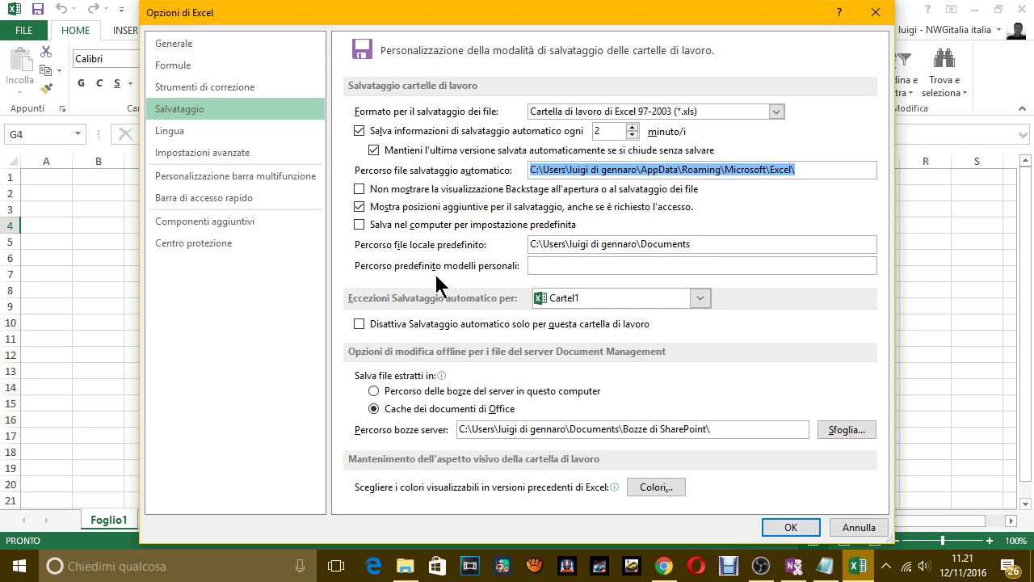
# Step: Clear the 'Percorso file locale predefinito' path in the Salvataggio options, then switch to Notepad
pyautogui.click(705, 245)
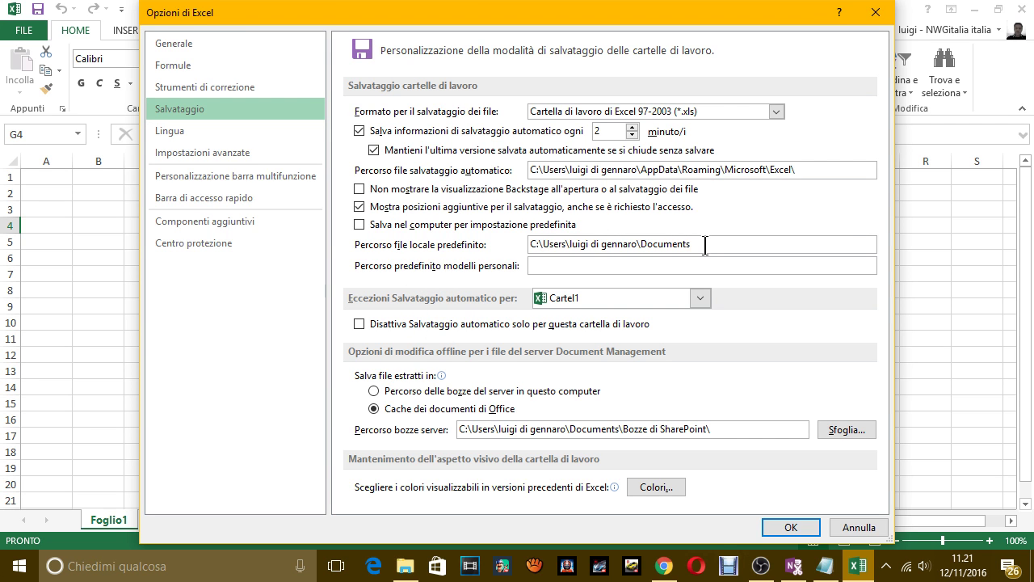
pyautogui.press('BackSpace')
pyautogui.press('BackSpace')
pyautogui.press('BackSpace')
pyautogui.press('BackSpace')
pyautogui.press('BackSpace')
pyautogui.press('BackSpace')
pyautogui.press('BackSpace')
pyautogui.write('C:DOCUM')
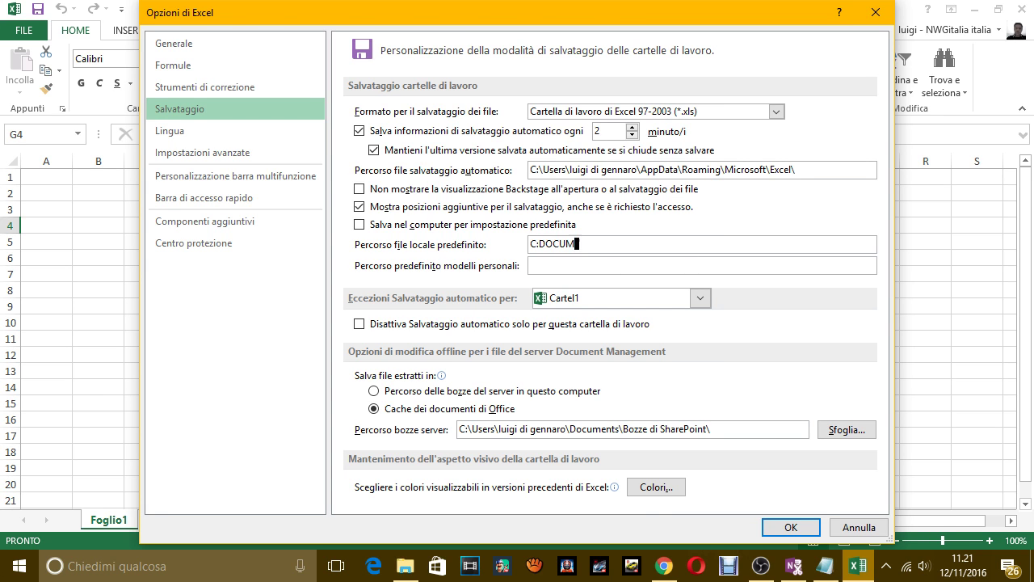
pyautogui.write('ENTI')
pyautogui.press('BackSpace')
pyautogui.press('BackSpace')
pyautogui.press('BackSpace')
pyautogui.press('BackSpace')
pyautogui.press('BackSpace')
pyautogui.hotkey('alt', 'Tab')
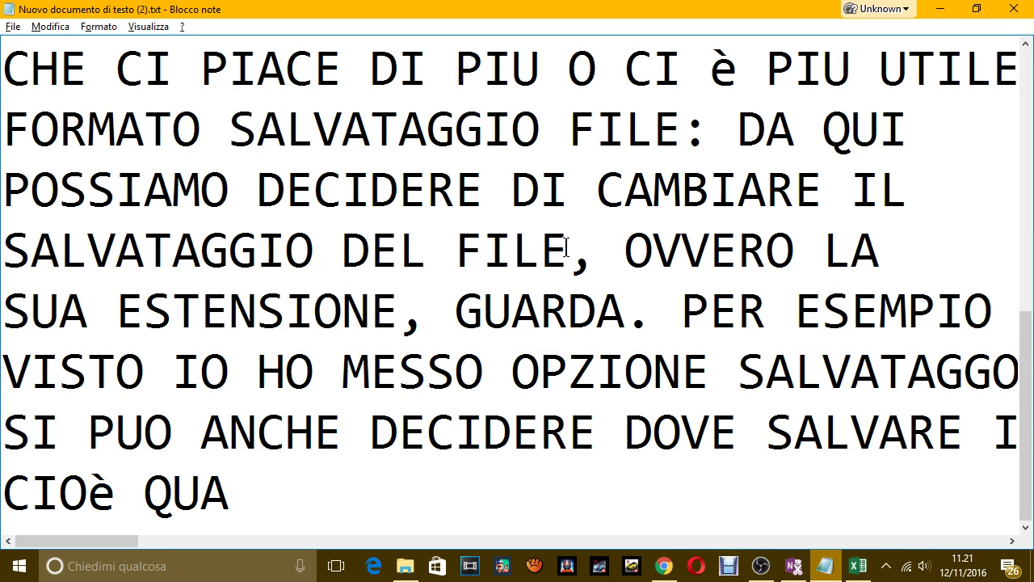
# Step: Append ', DA LI POSSIAMO DECIDERE DOVE SALVARLO IN AUTOMATICO' to the last note line
pyautogui.write(', DA L')
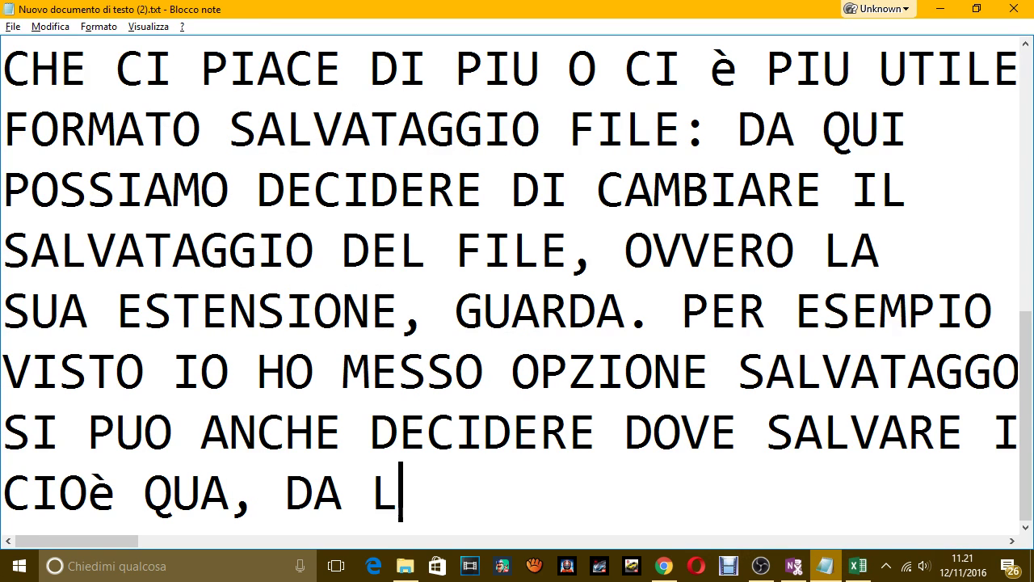
pyautogui.write('I POSSIAMO D')
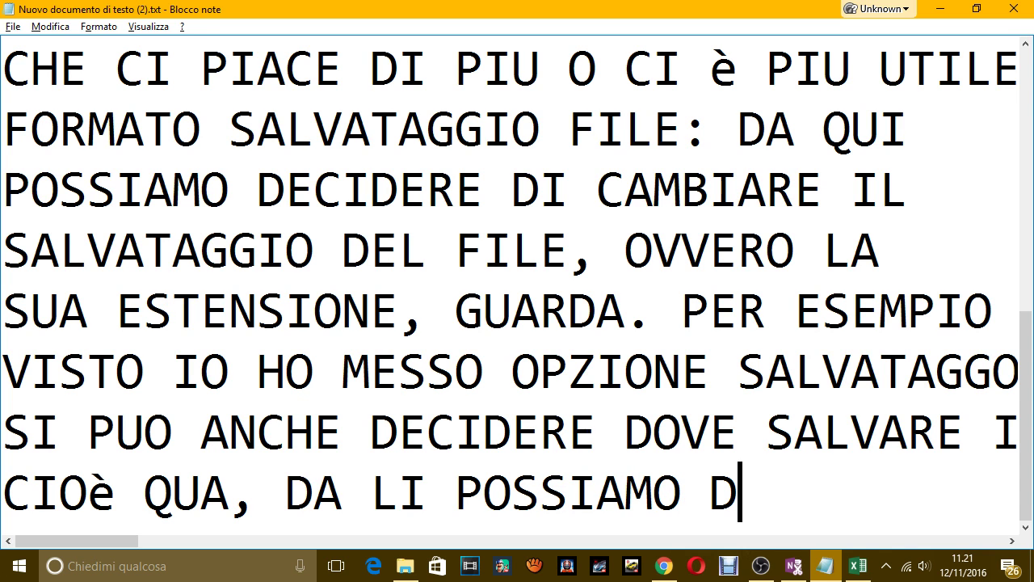
pyautogui.write('ECIDERE SO')
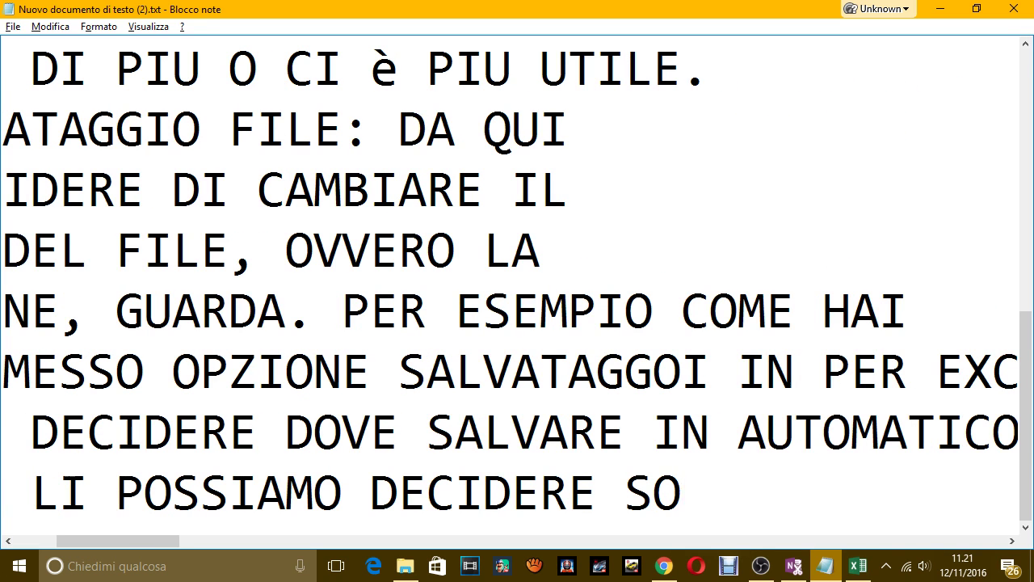
pyautogui.press('BackSpace')
pyautogui.press('BackSpace')
pyautogui.write('DOVE SALVA')
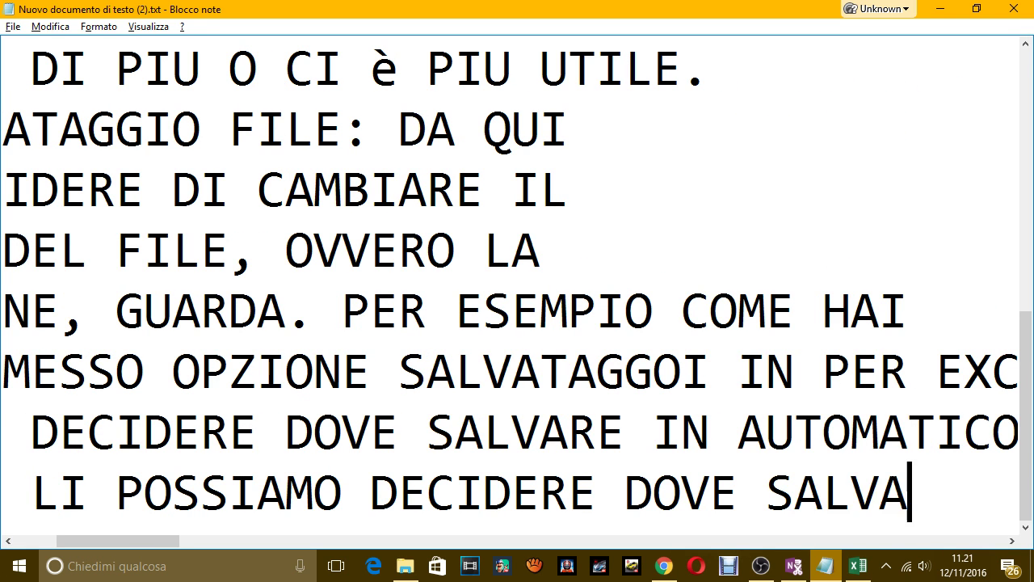
pyautogui.write('RLO IN AUT')
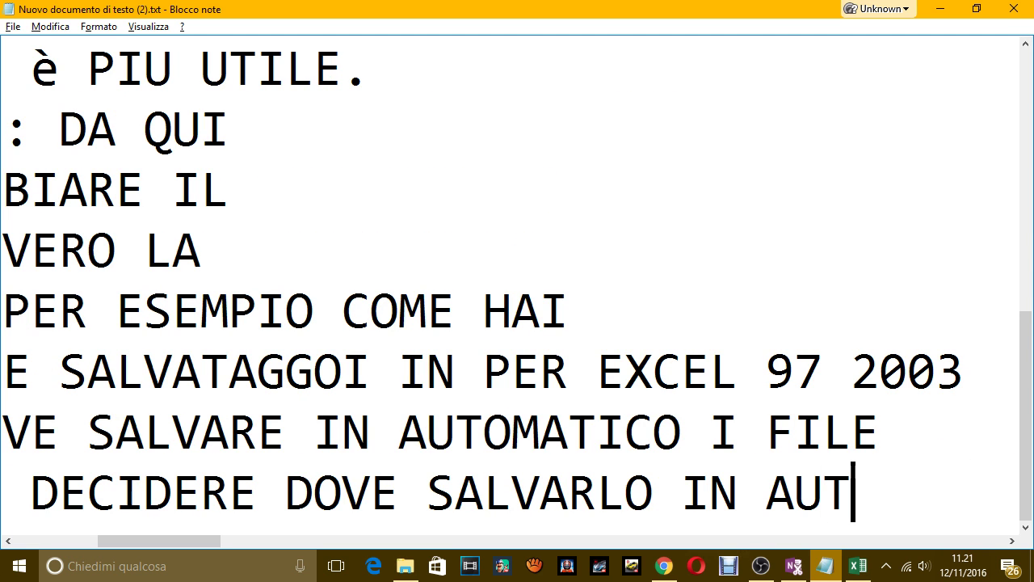
pyautogui.write('OMANT')
pyautogui.press('BackSpace')
pyautogui.press('BackSpace')
pyautogui.write('TICO')
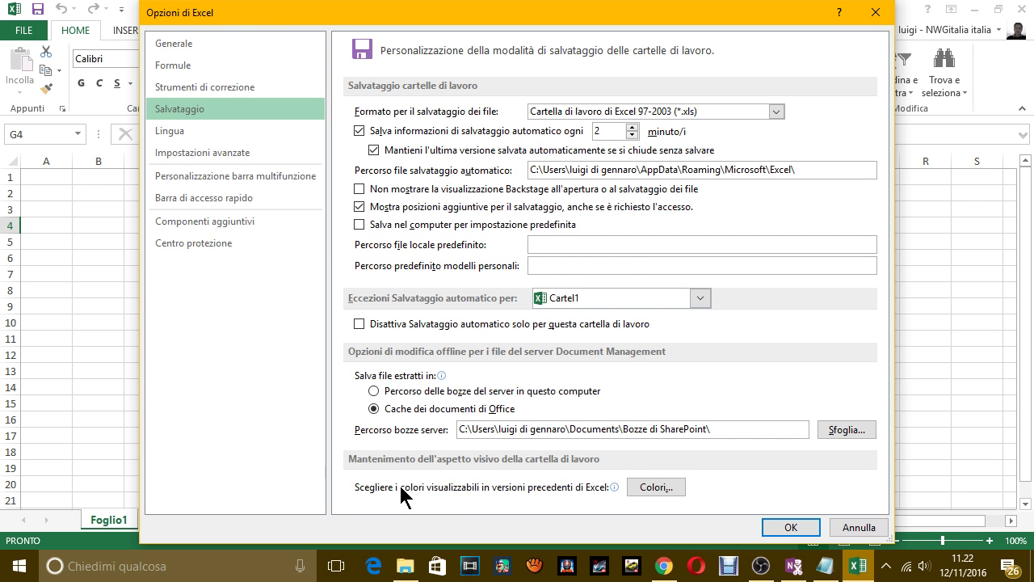
# Step: Open and close the Cartel1 autosave-exception list, then show the Lingua page of Excel Options
pyautogui.moveTo(499, 488)
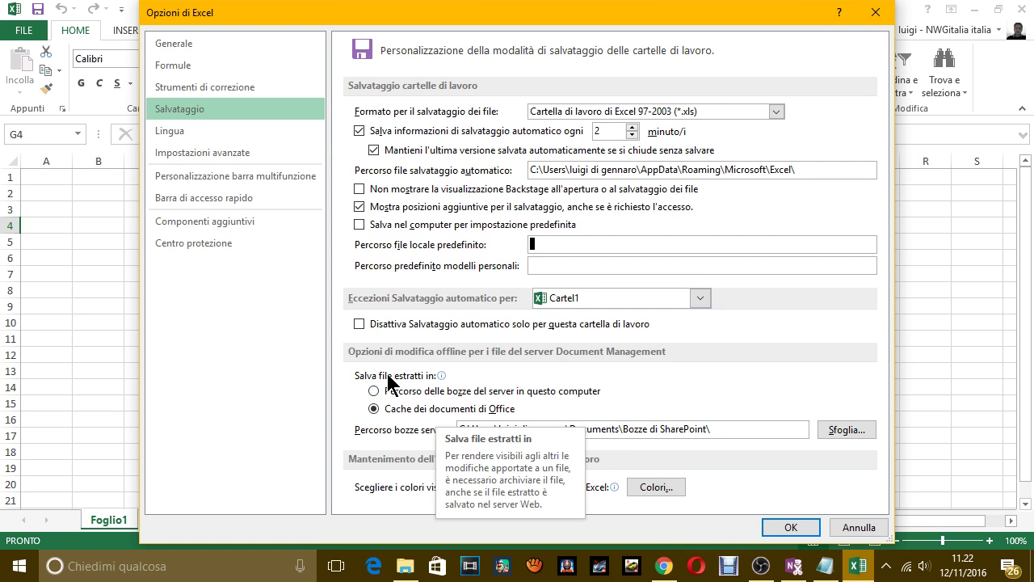
pyautogui.click(613, 297)
pyautogui.click(614, 297)
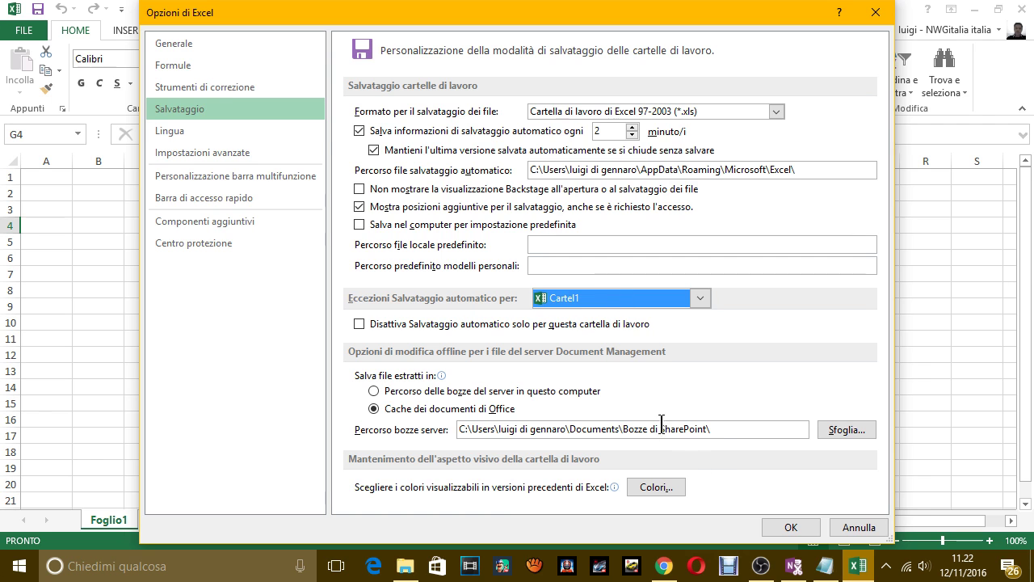
pyautogui.click(170, 132)
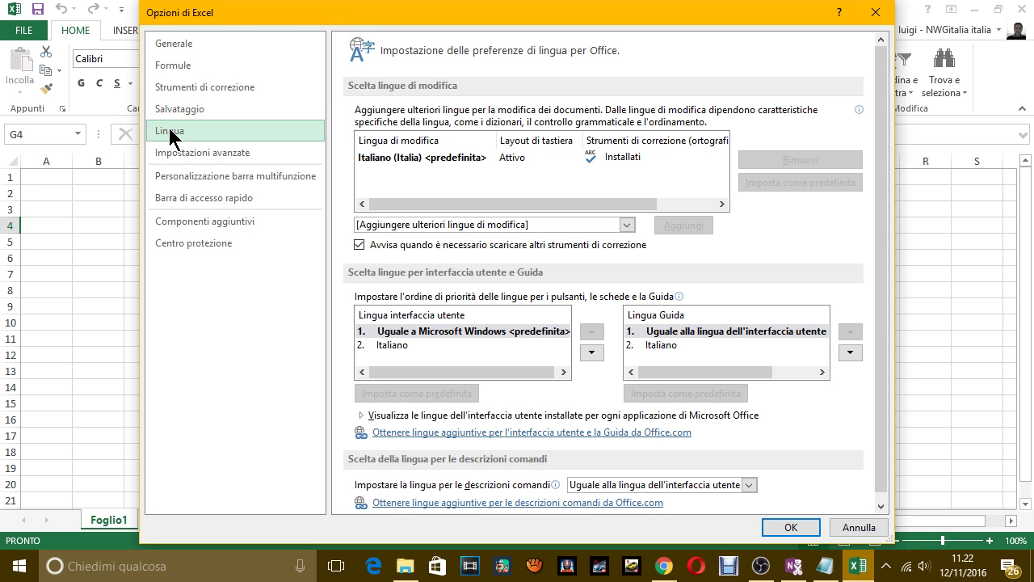
# Step: End the note with a period, add the line 'LINGUA NON TOCCHIAMO NULLA', and return to Excel
pyautogui.hotkey('alt', 'Tab')
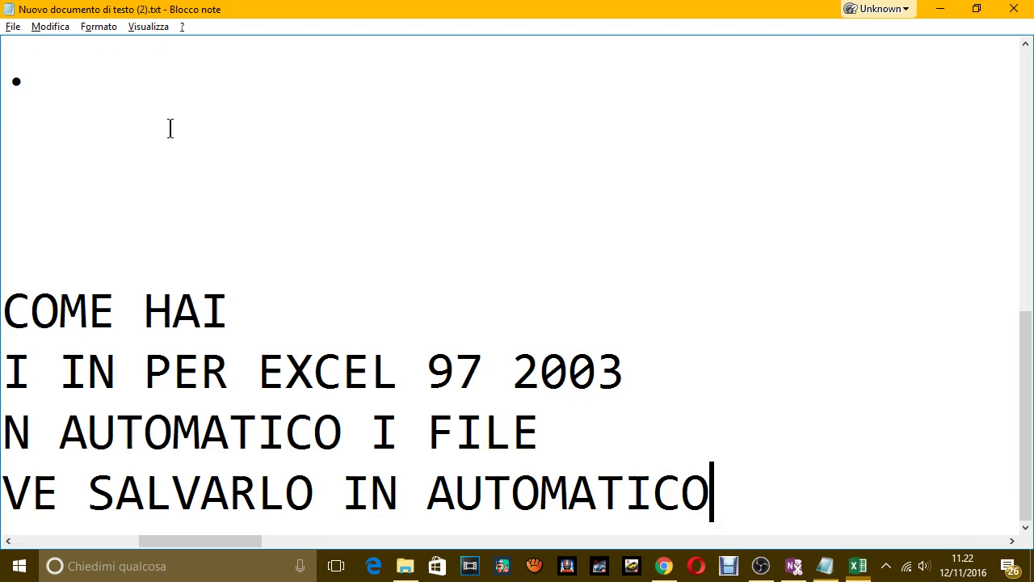
pyautogui.write('.')
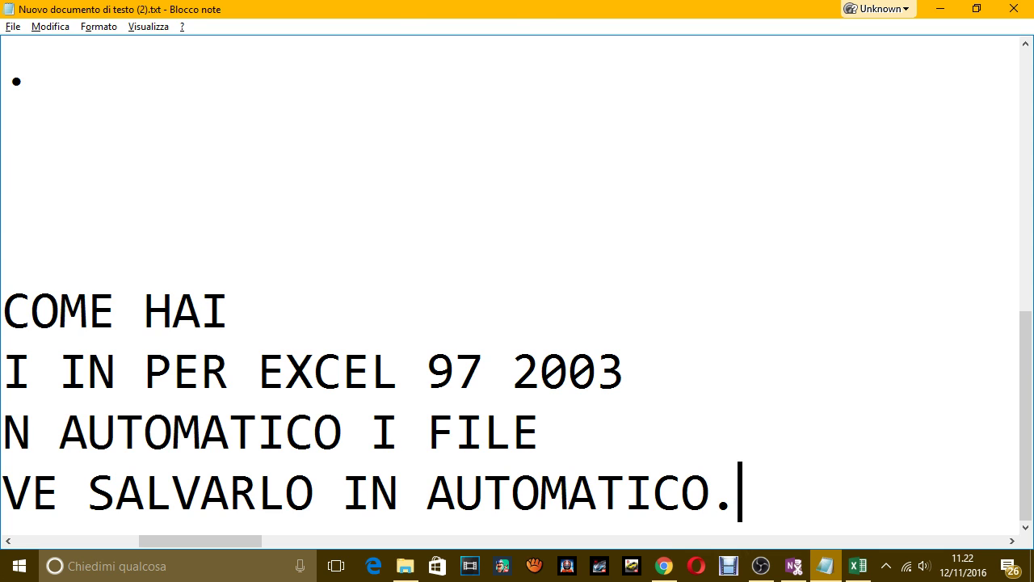
pyautogui.press('Return')
pyautogui.write('LINGU')
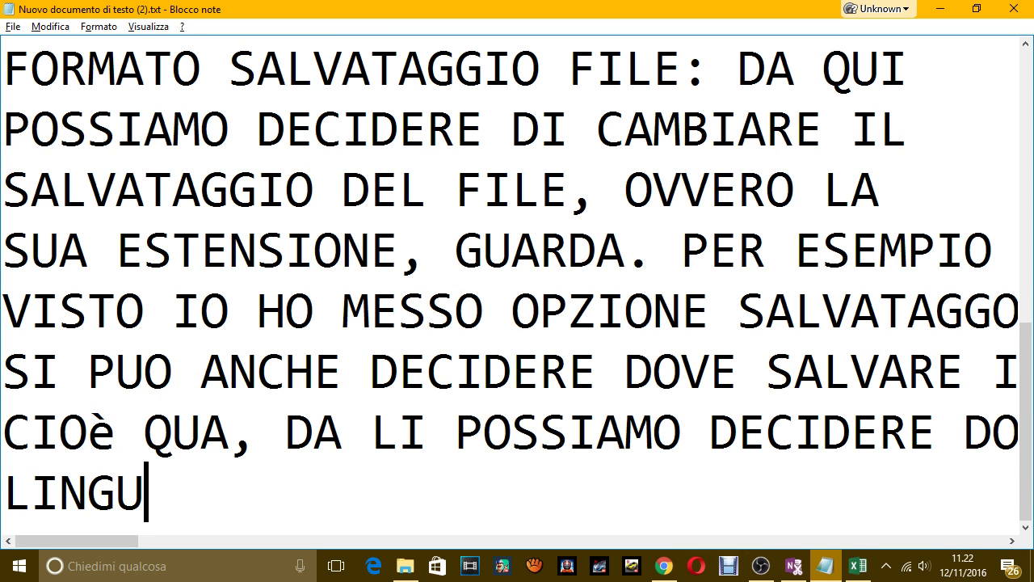
pyautogui.write('A NON TOC')
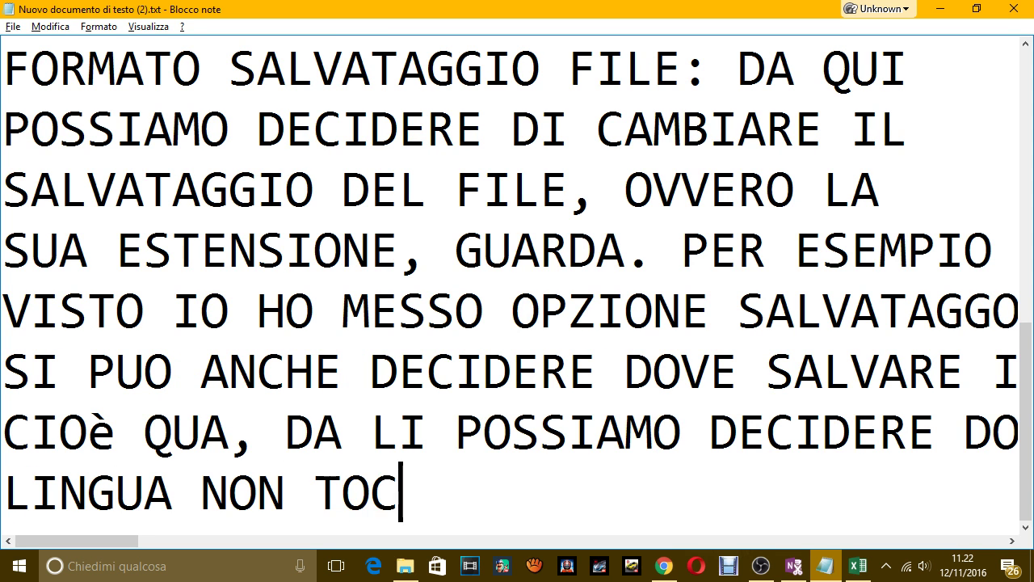
pyautogui.write('CHIAMO NULLA')
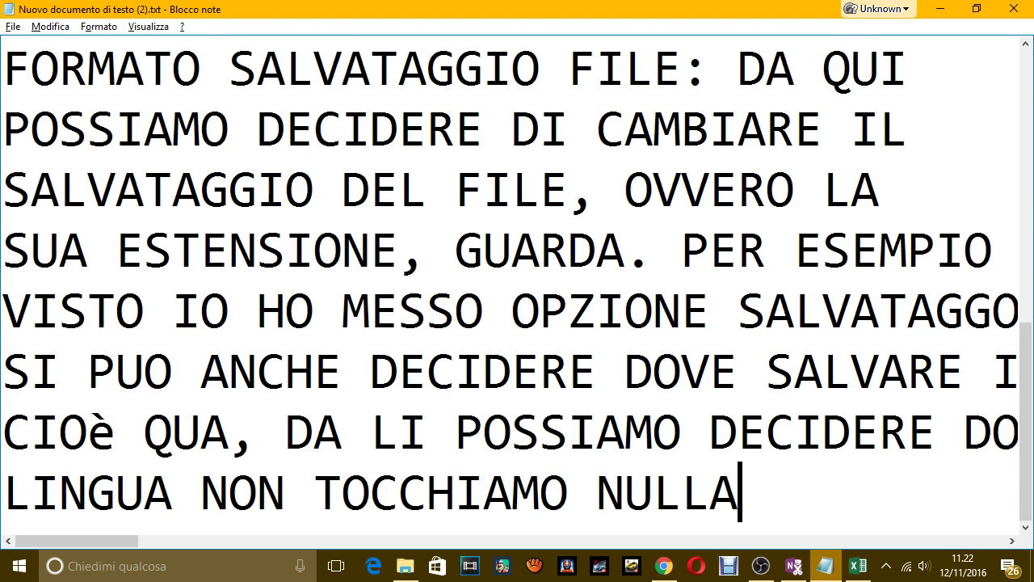
pyautogui.hotkey('alt', 'Tab')
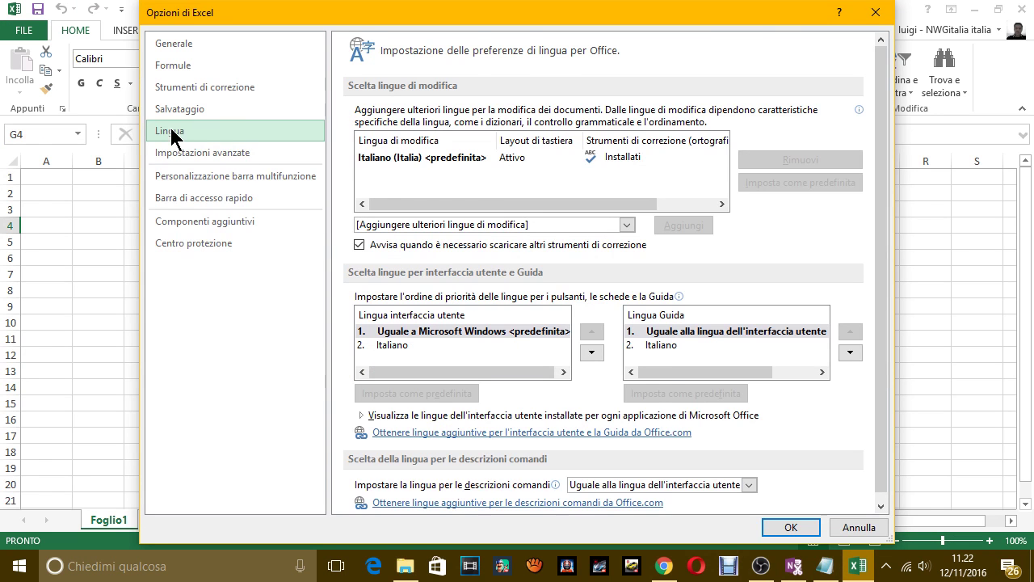
# Step: Show Impostazioni avanzate and toggle automatic decimal point insertion on, then back off
pyautogui.click(185, 150)
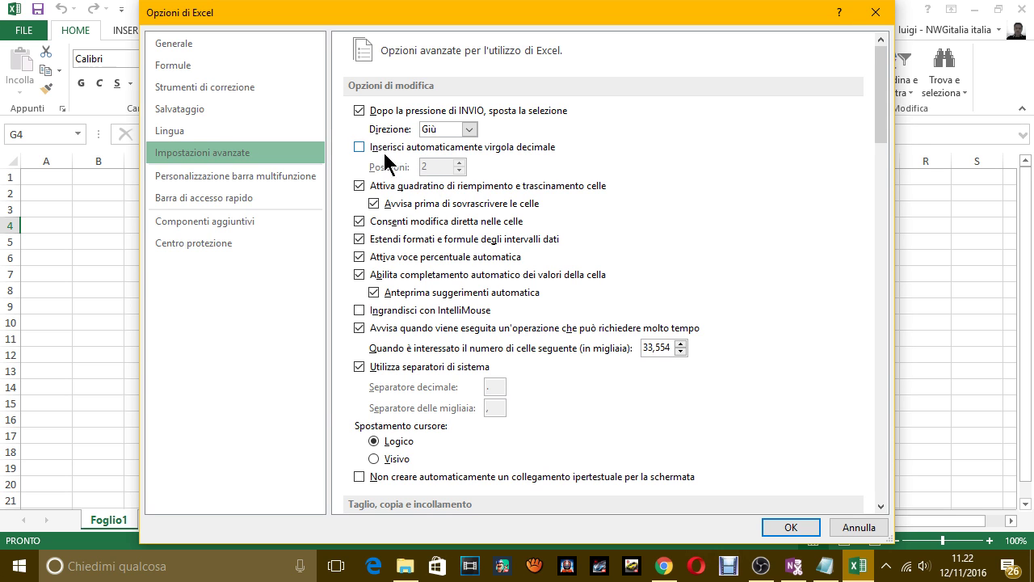
pyautogui.click(360, 149)
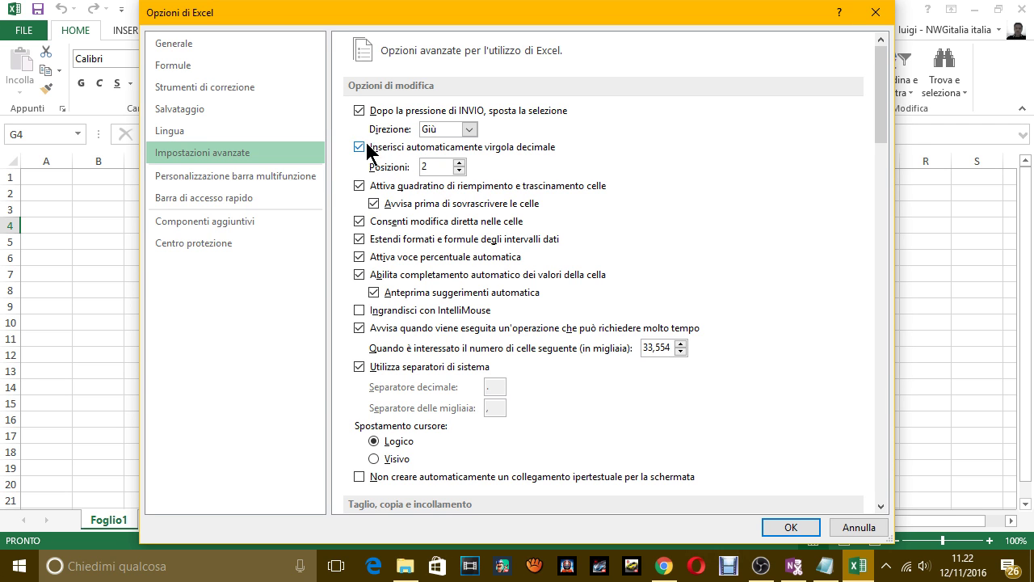
pyautogui.click(368, 149)
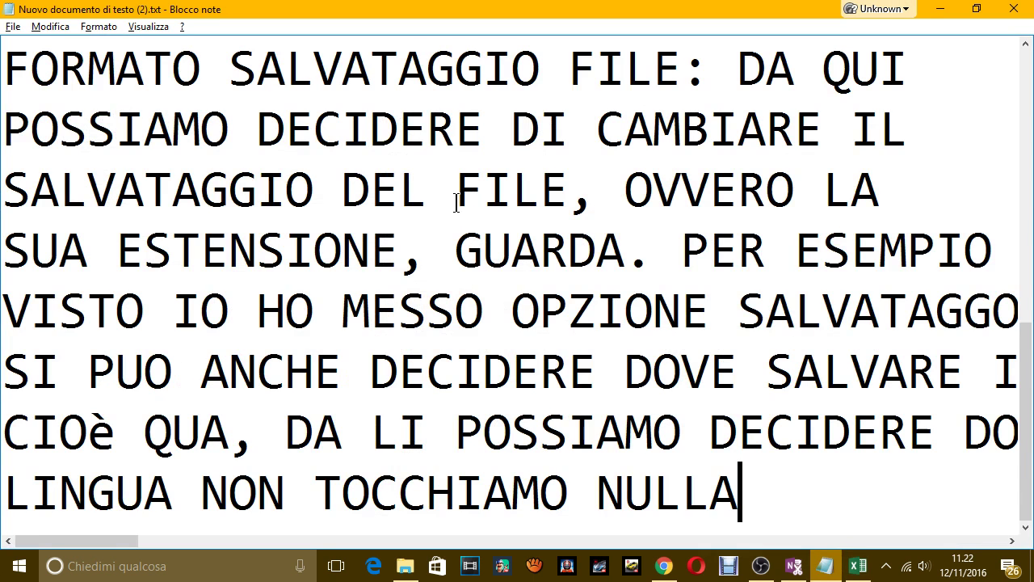
# Step: Add note lines saying advanced settings stay as they are ('LASCIAMO TUTTO COSI.') and 'PASSIAMO AVANTI'
pyautogui.press('Return')
pyautogui.write('IN IM')
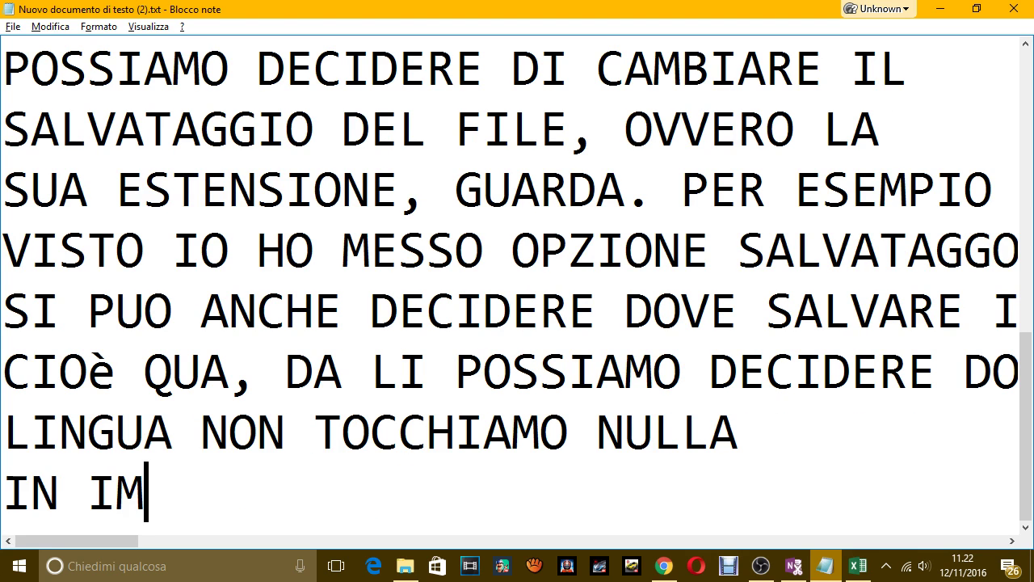
pyautogui.write('POSTAIONI ')
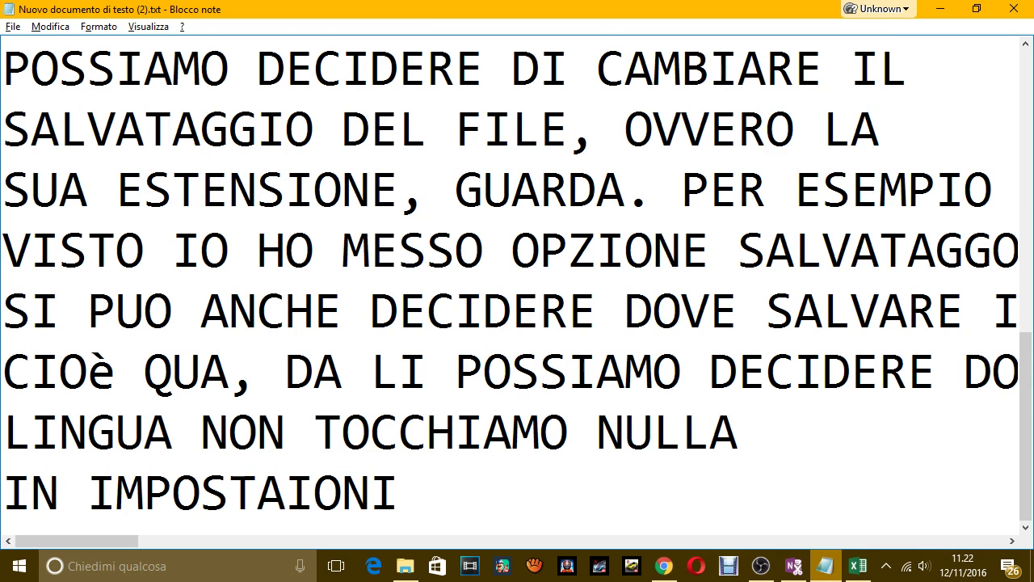
pyautogui.write('AVANZATE ')
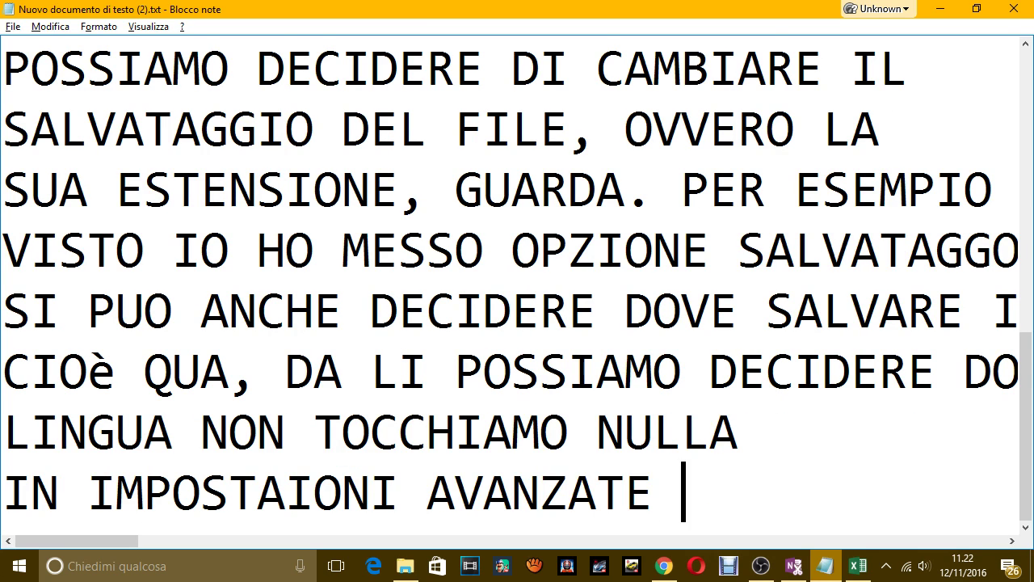
pyautogui.write('LASIAMO')
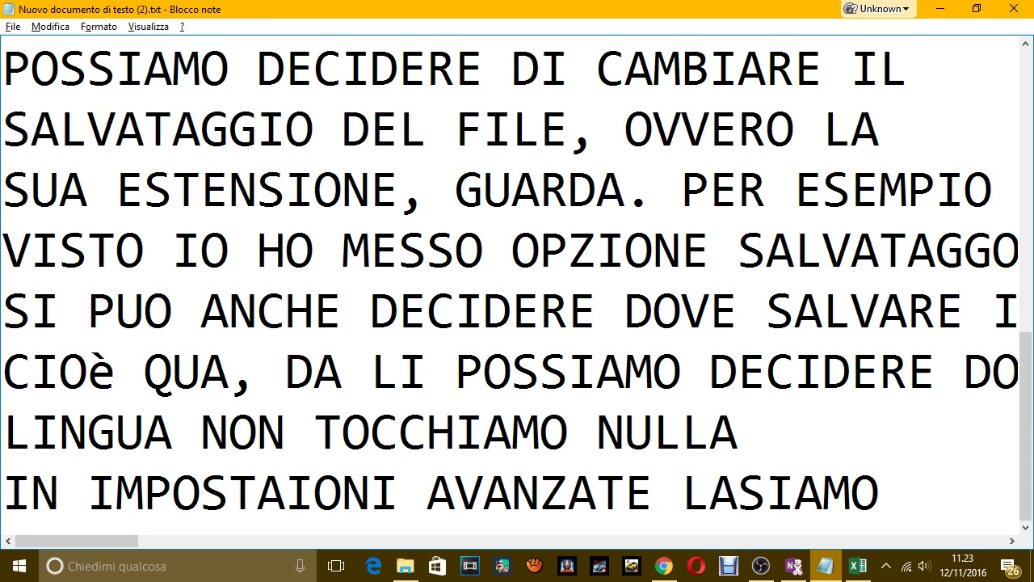
pyautogui.press('BackSpace')
pyautogui.press('BackSpace')
pyautogui.press('BackSpace')
pyautogui.press('BackSpace')
pyautogui.write('CIAM')
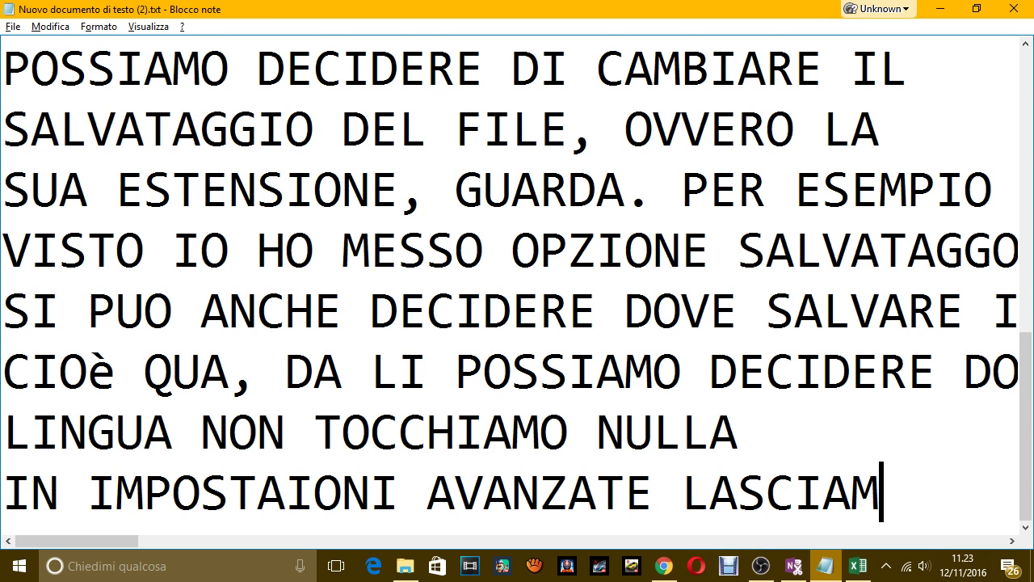
pyautogui.write('O TUTTO COSI')
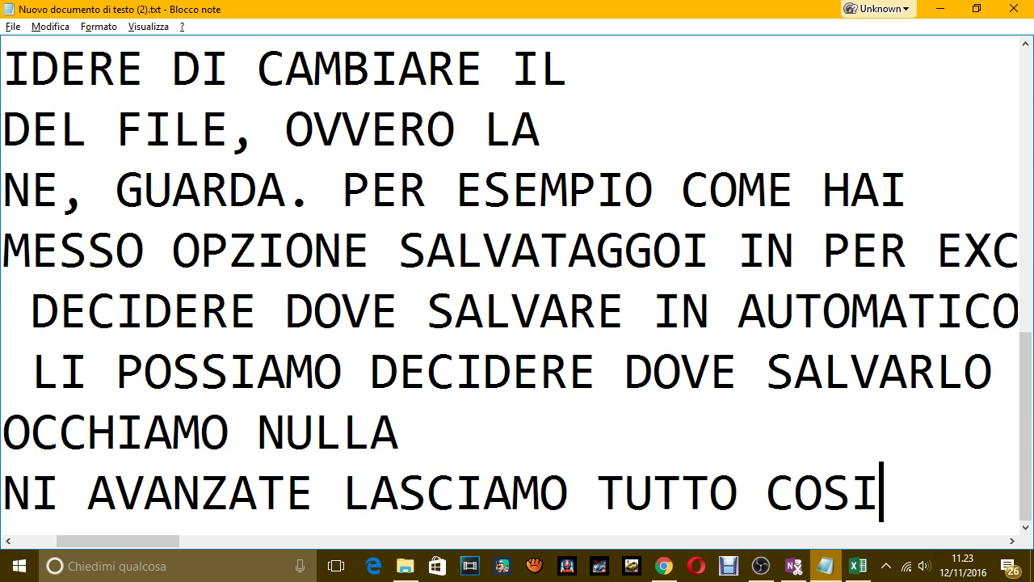
pyautogui.write('.')
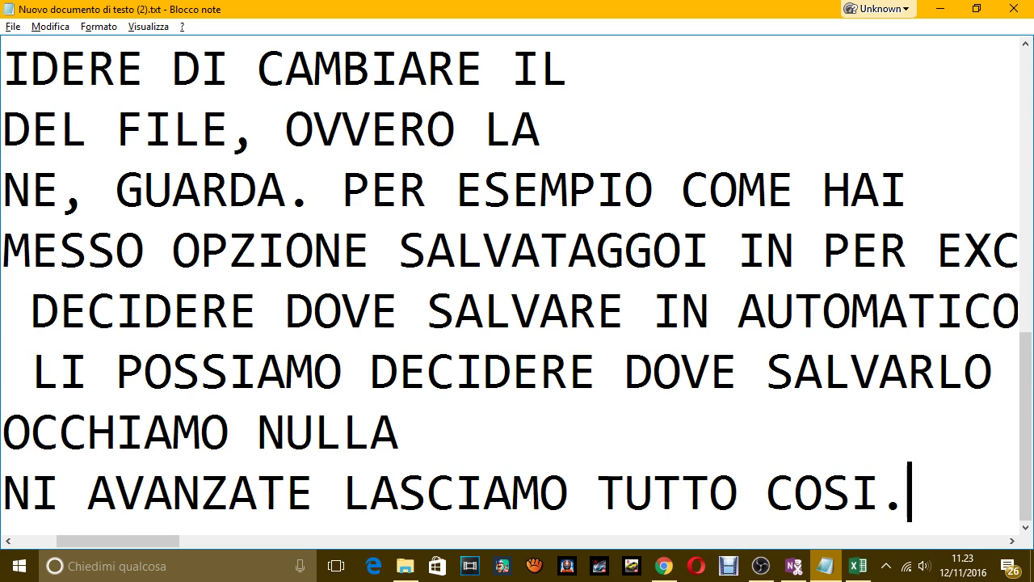
pyautogui.press('Return')
pyautogui.write('PASSI')
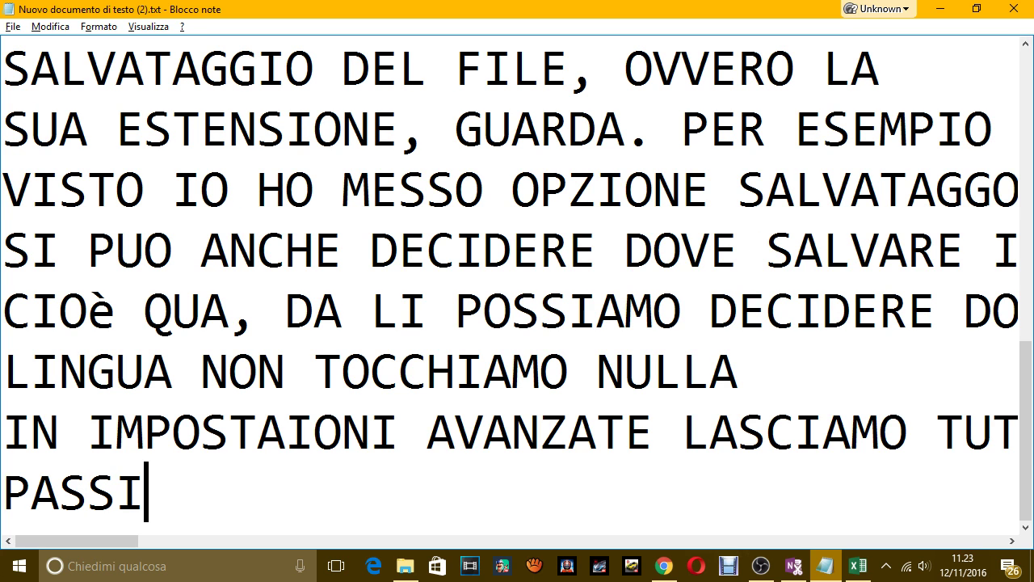
pyautogui.write('AMO AVANT')
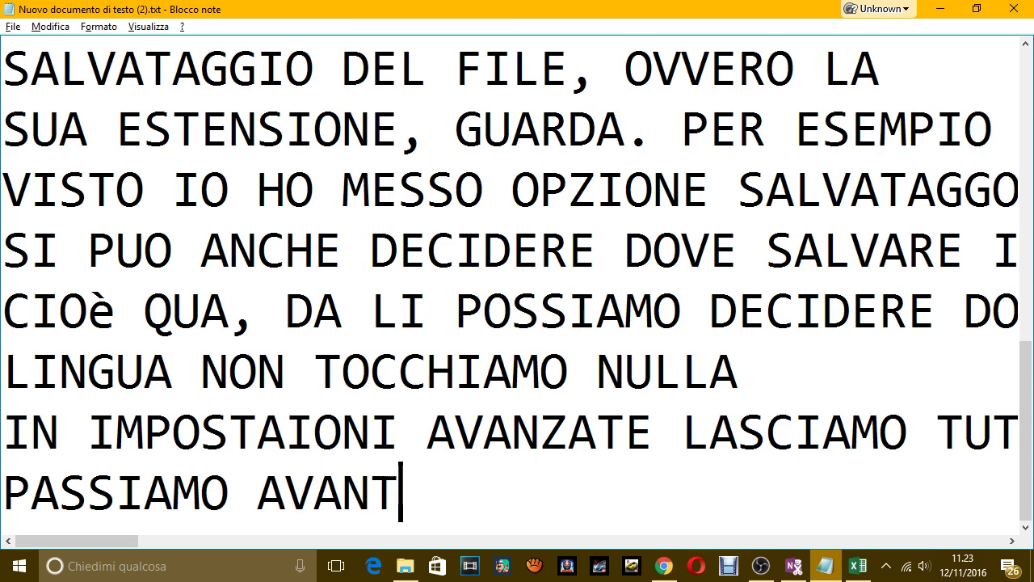
pyautogui.write('I')
# Step: Show the ribbon customization page, then note 'ECCO, QUA POSSIAMO PERSONALIZZARE LA NOSTRA BARRA MULTIFUNZIONE O RIBBON'
pyautogui.hotkey('alt', 'Tab')
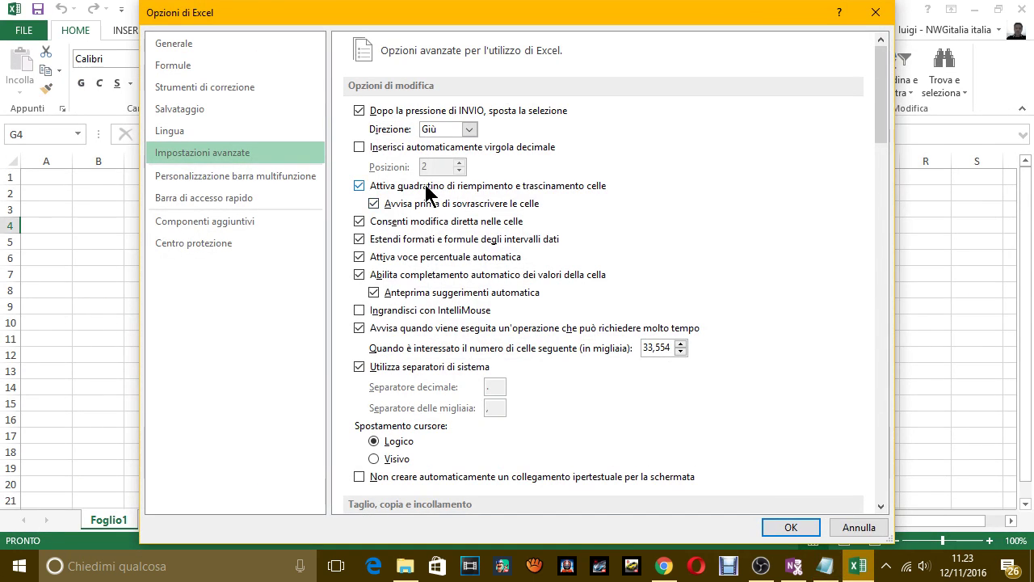
pyautogui.click(303, 177)
pyautogui.hotkey('alt', 'Tab')
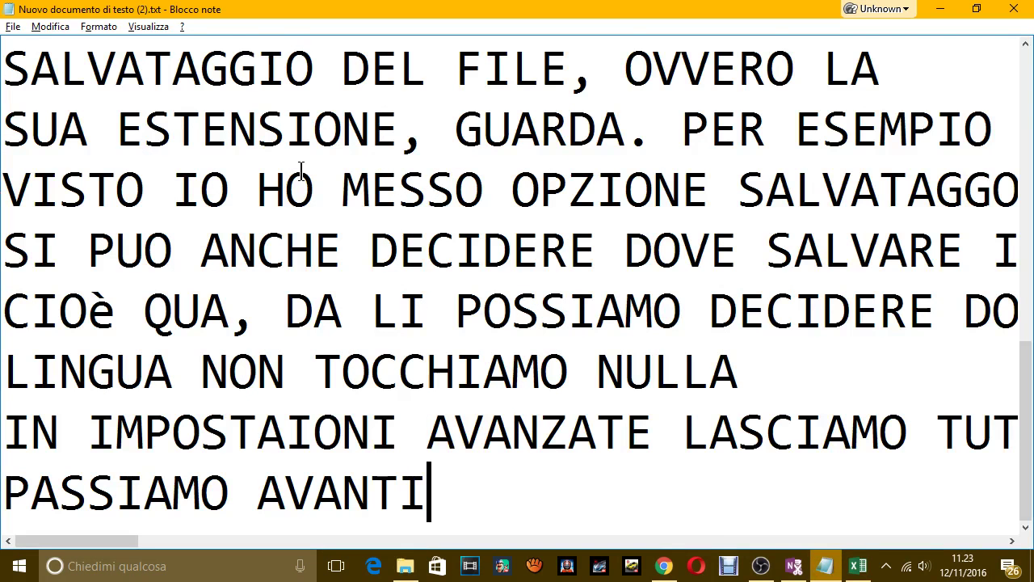
pyautogui.write('.')
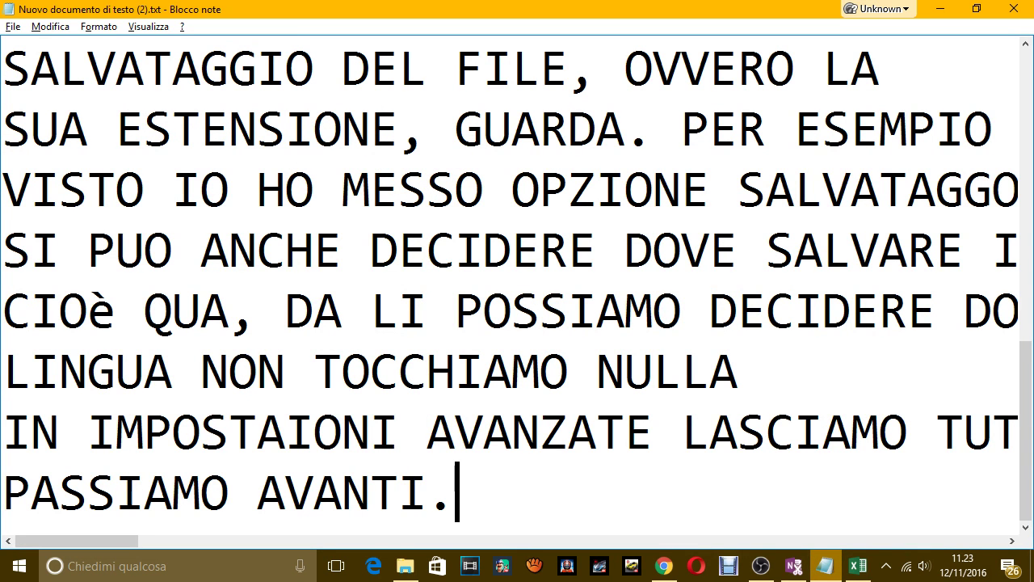
pyautogui.press('Return')
pyautogui.write('ECCO ')
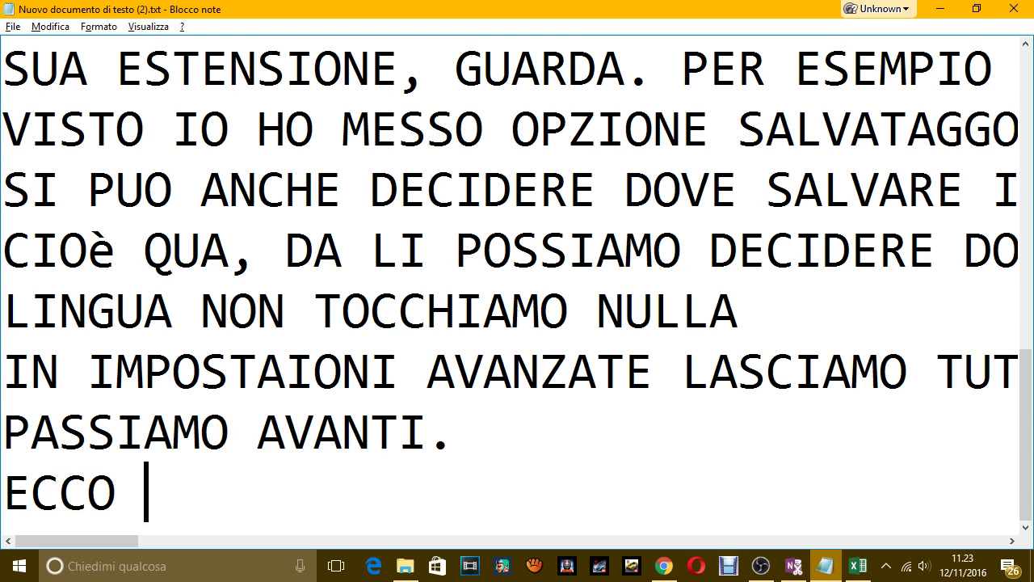
pyautogui.write(', QUA ')
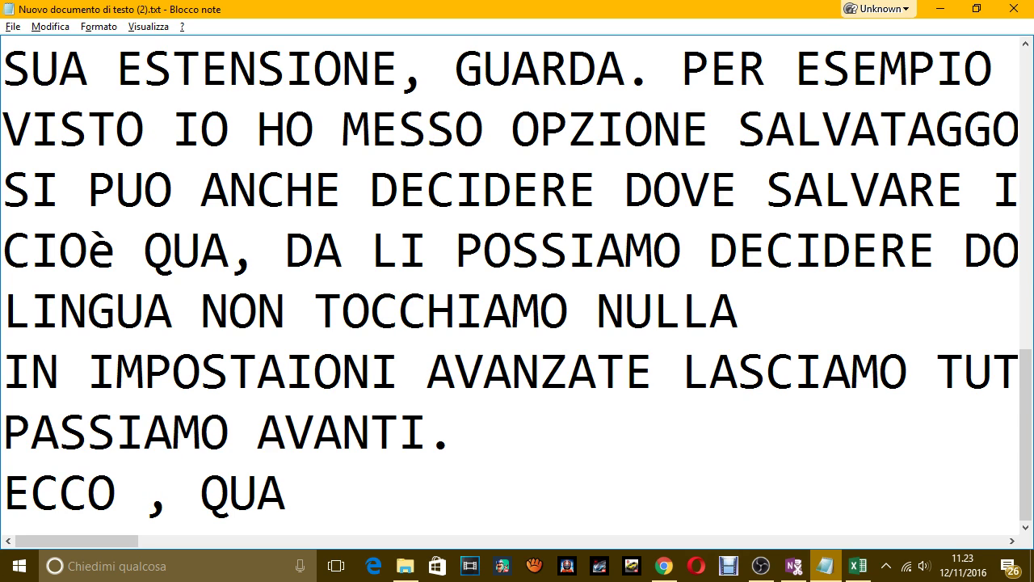
pyautogui.write('POSSIAMO ')
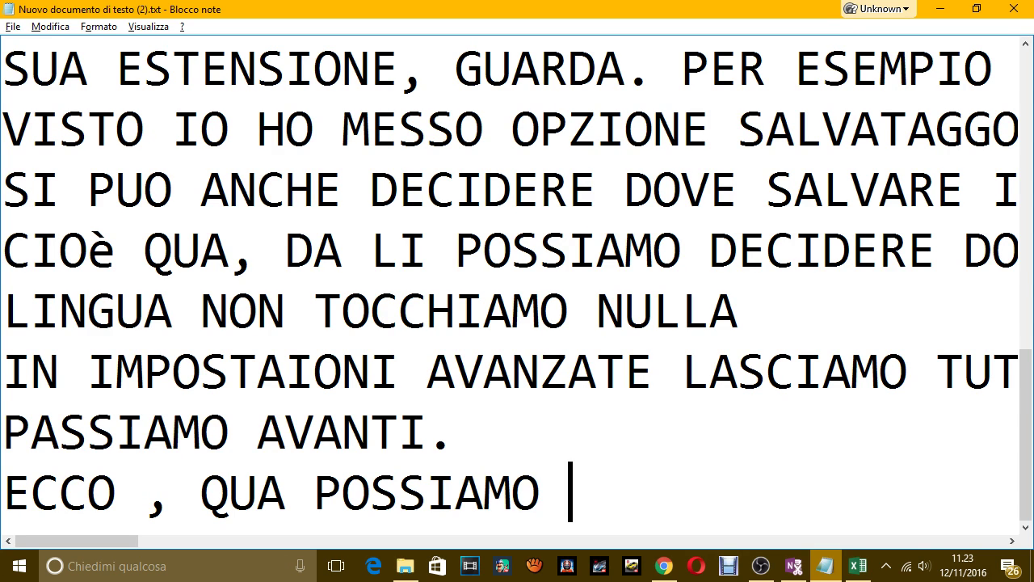
pyautogui.write('PERSONAL')
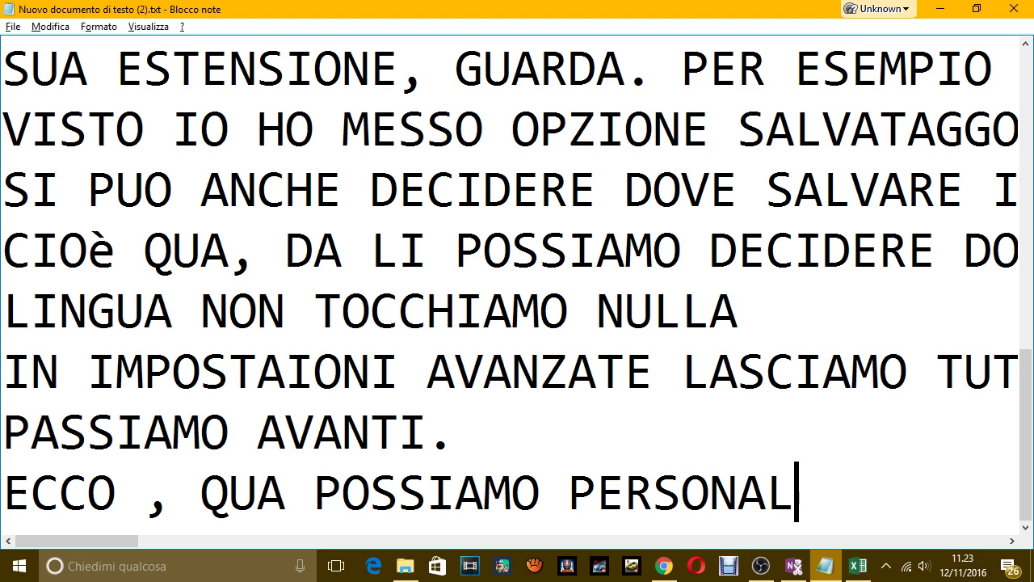
pyautogui.write('IZZARE')
pyautogui.press('Return')
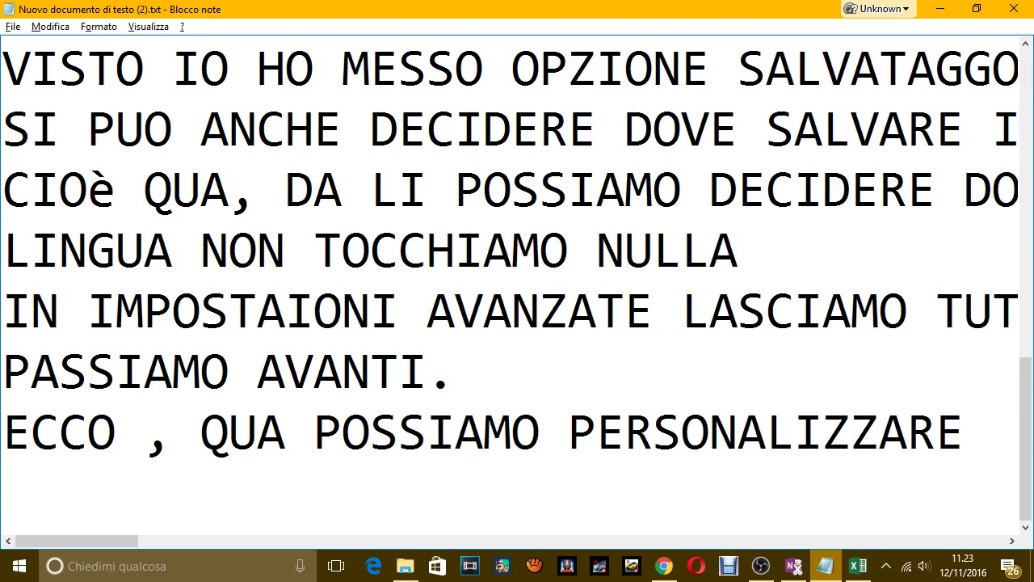
pyautogui.write('LA NOSTRA BA')
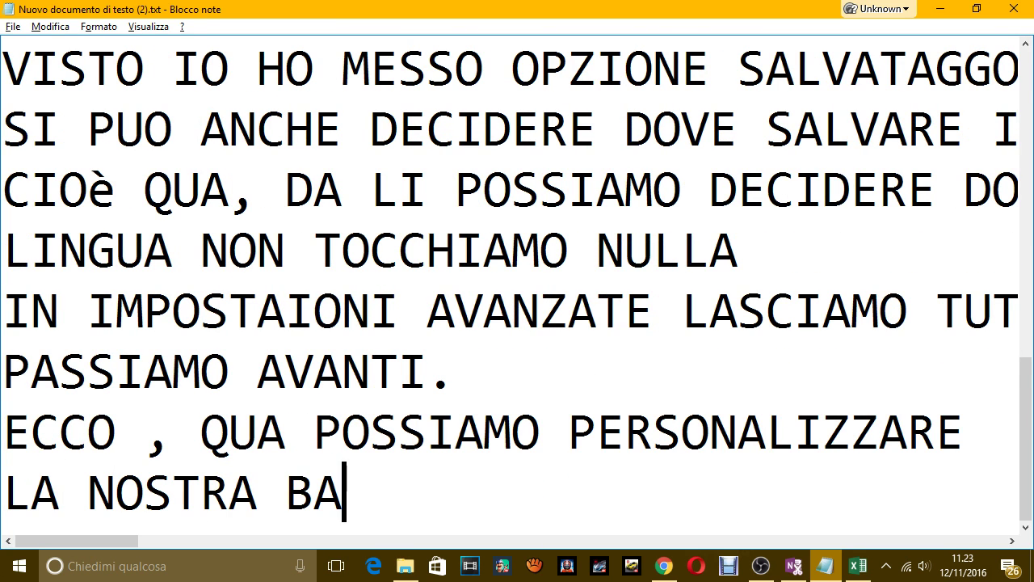
pyautogui.write('RRA MULTI')
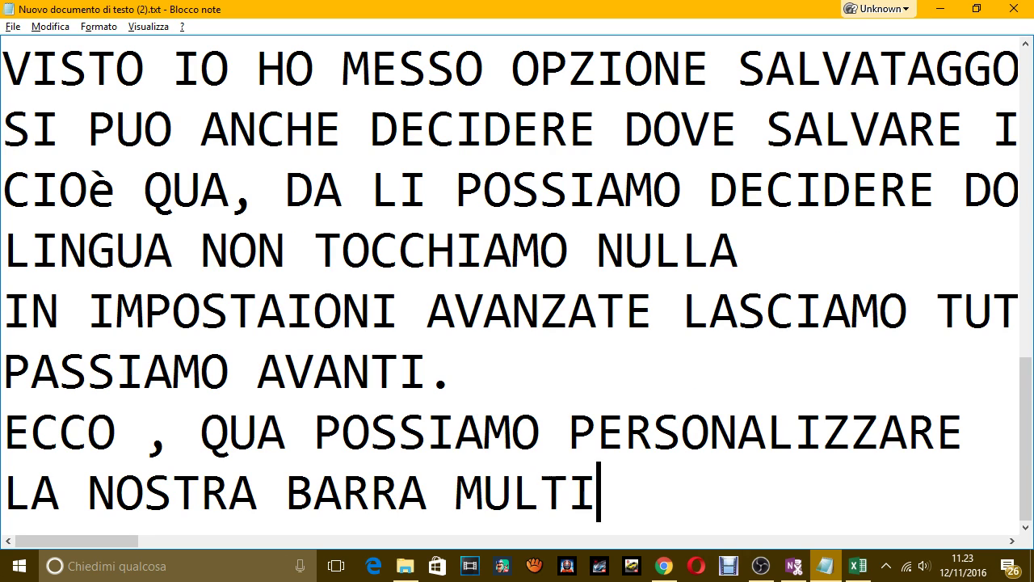
pyautogui.write('Z')
pyautogui.press('BackSpace')
pyautogui.write('FU')
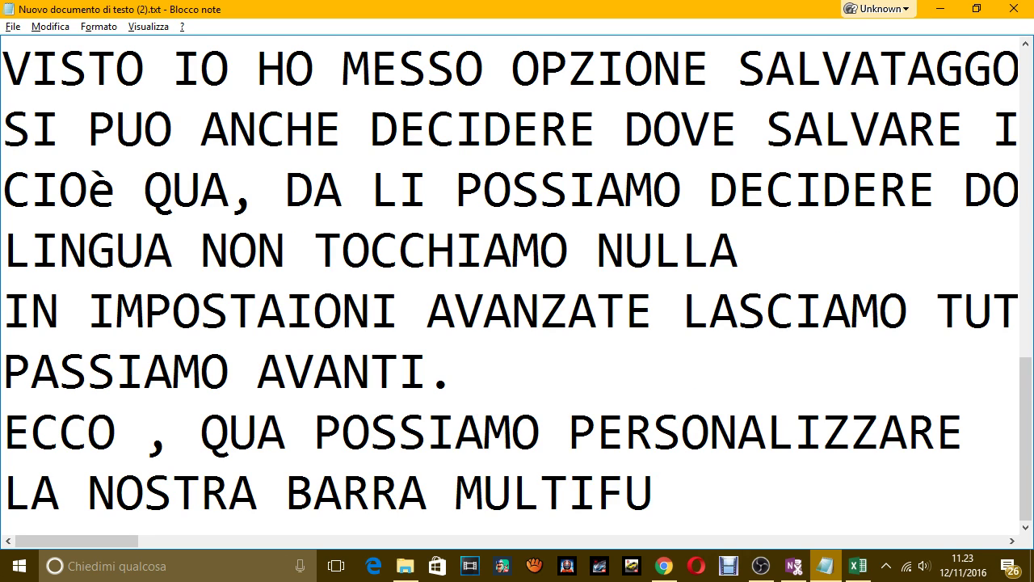
pyautogui.write('NZIONE O RIB')
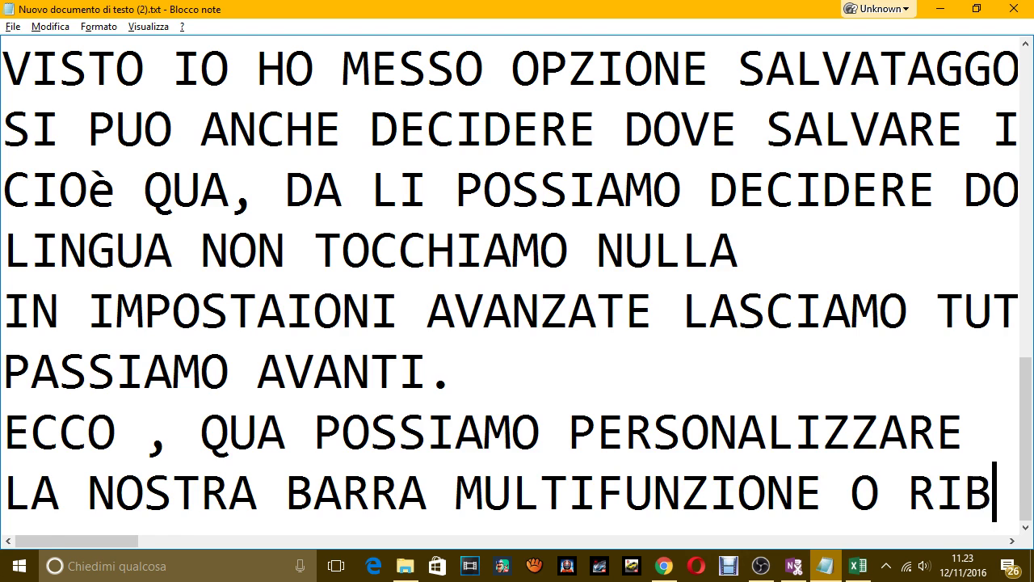
pyautogui.write('BON')
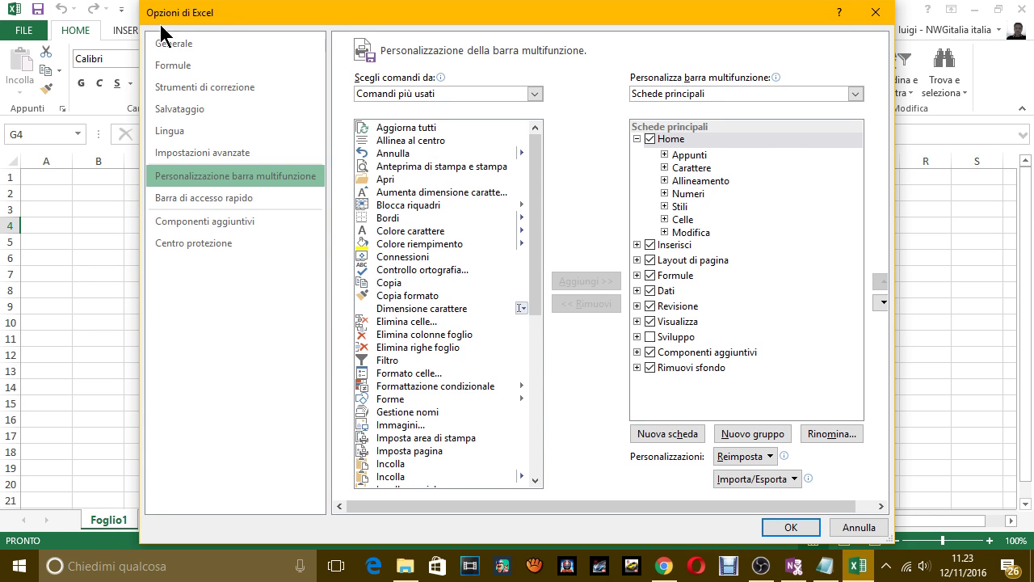
# Step: Cancel Excel Options and note that the ribbon is what was just pointed out with the mouse
pyautogui.click(858, 525)
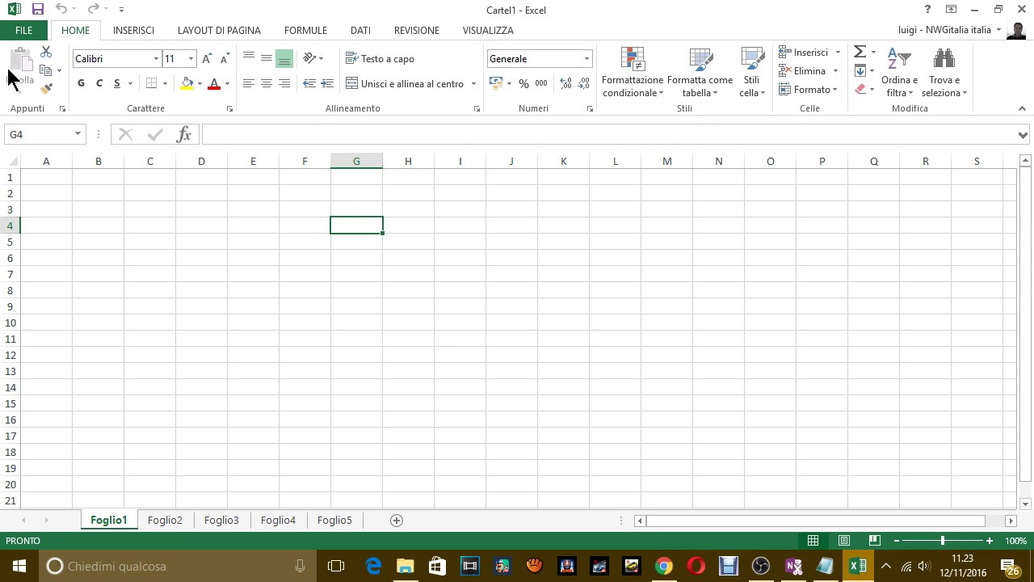
pyautogui.hotkey('alt', 'Tab')
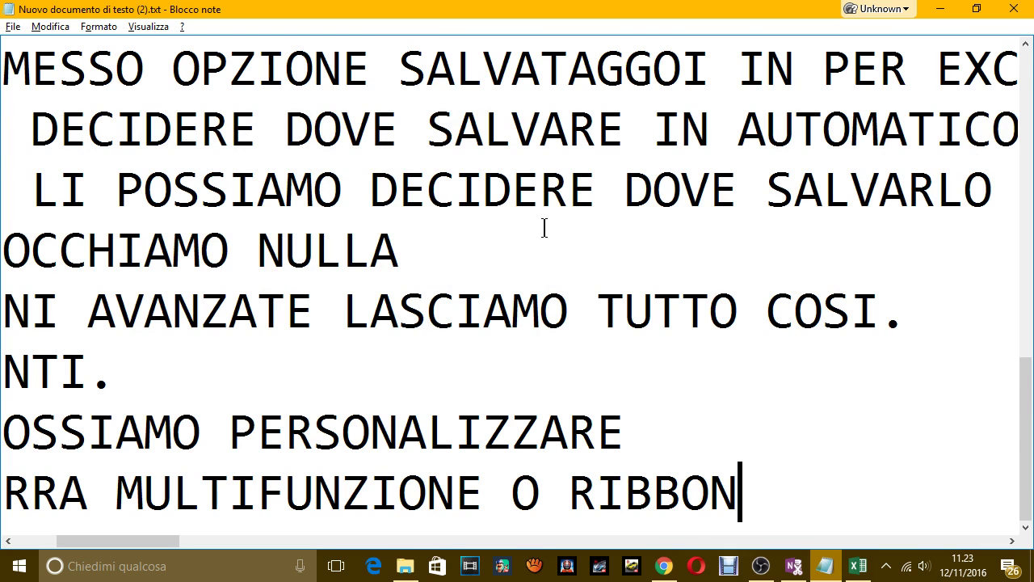
pyautogui.write('.')
pyautogui.press('Return')
pyautogui.write('LA ')
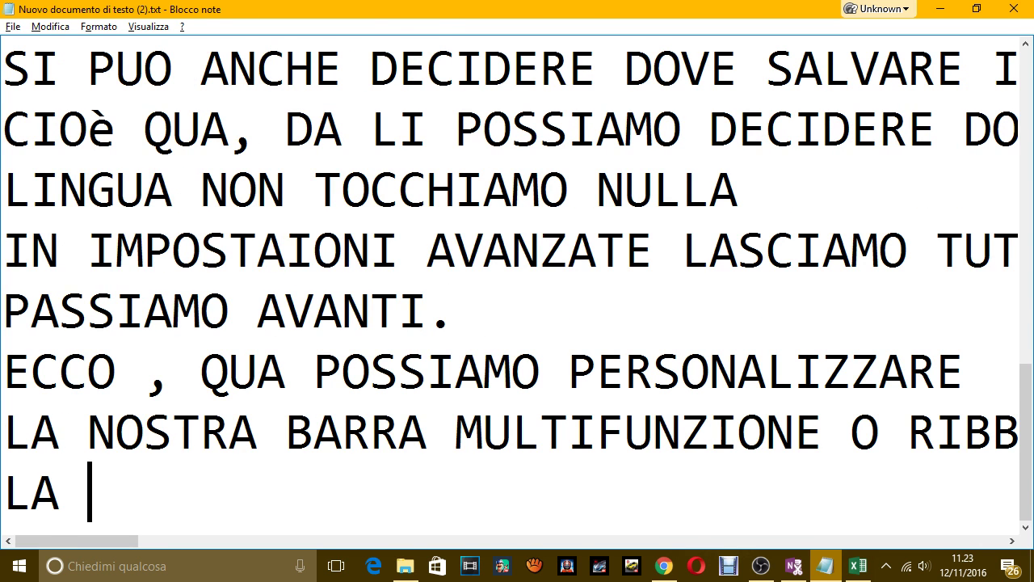
pyautogui.write('B')
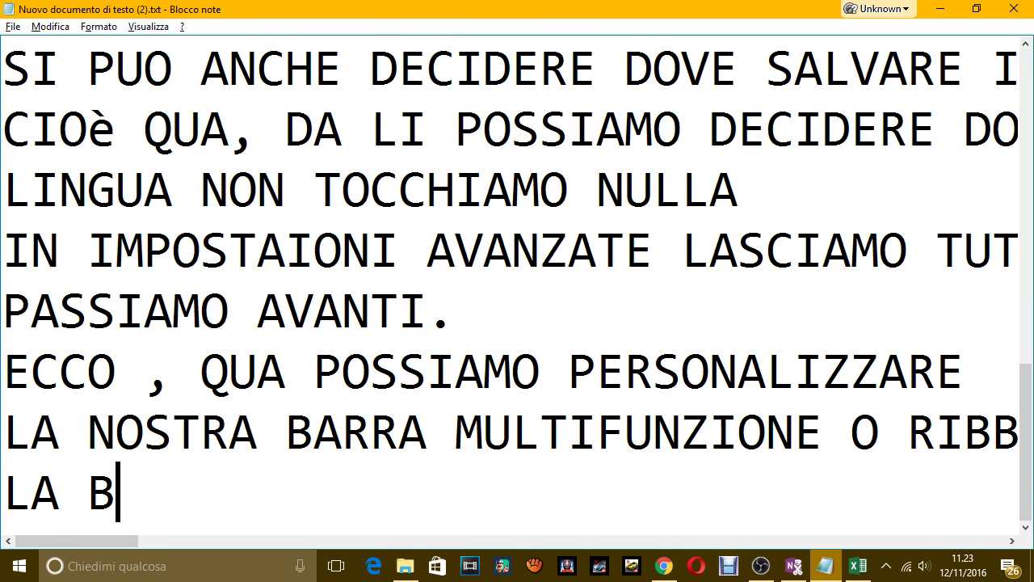
pyautogui.write(' MA')
pyautogui.press('BackSpace')
pyautogui.write('U')
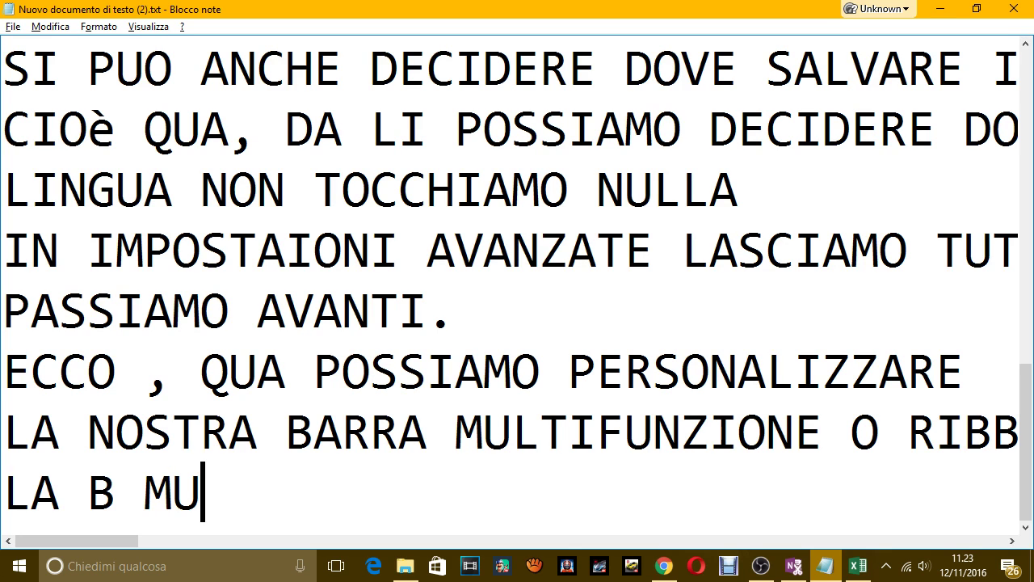
pyautogui.write('LTIF è QUE')
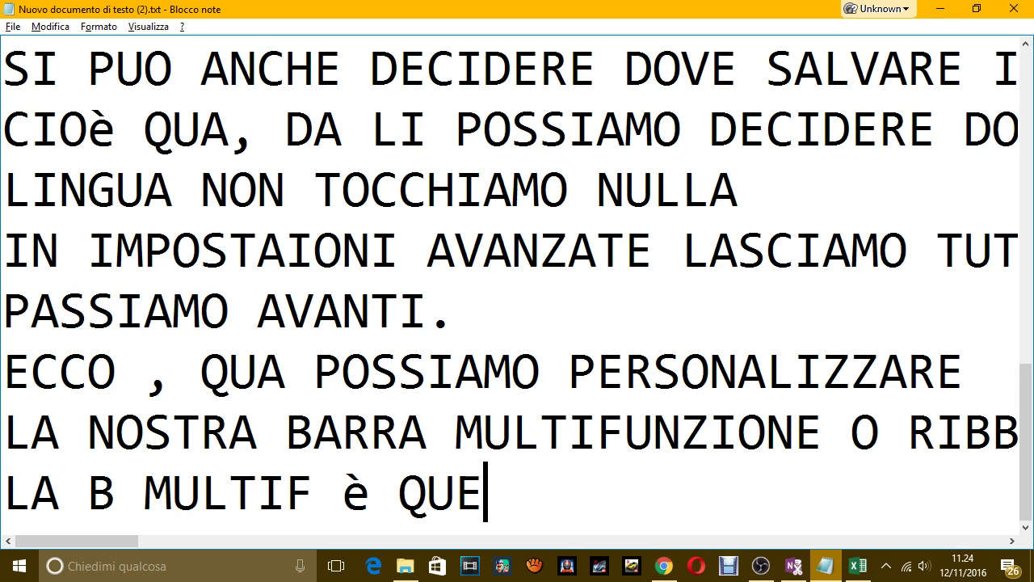
pyautogui.write('LLA CHETI HO I')
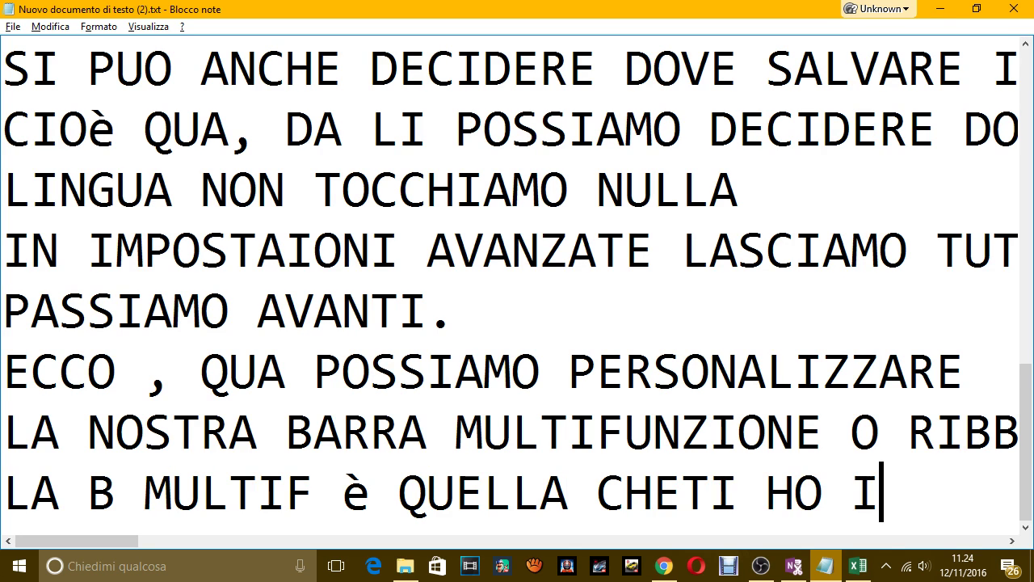
pyautogui.write('NDICATO ADESSO')
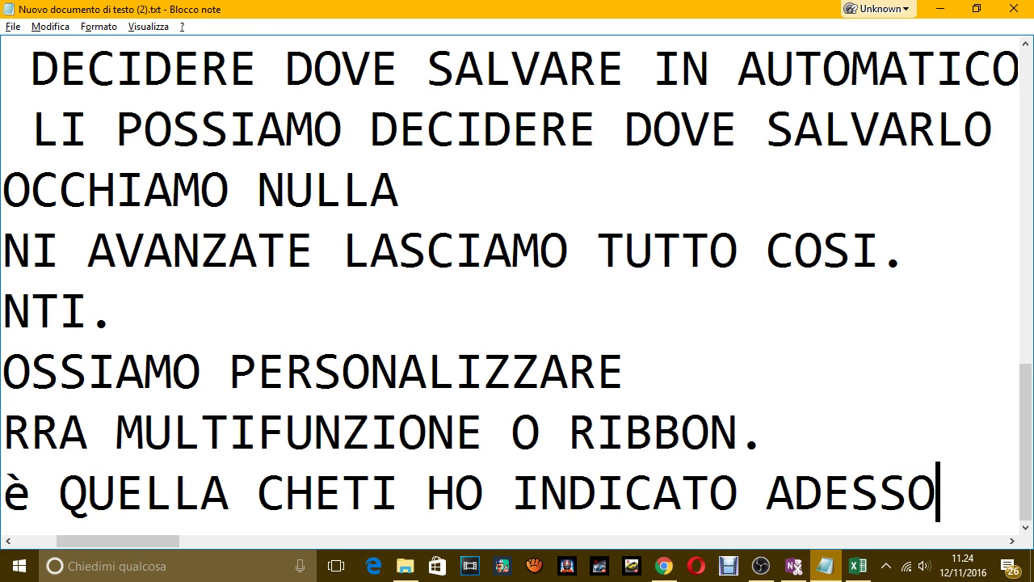
pyautogui.write(' CON I')
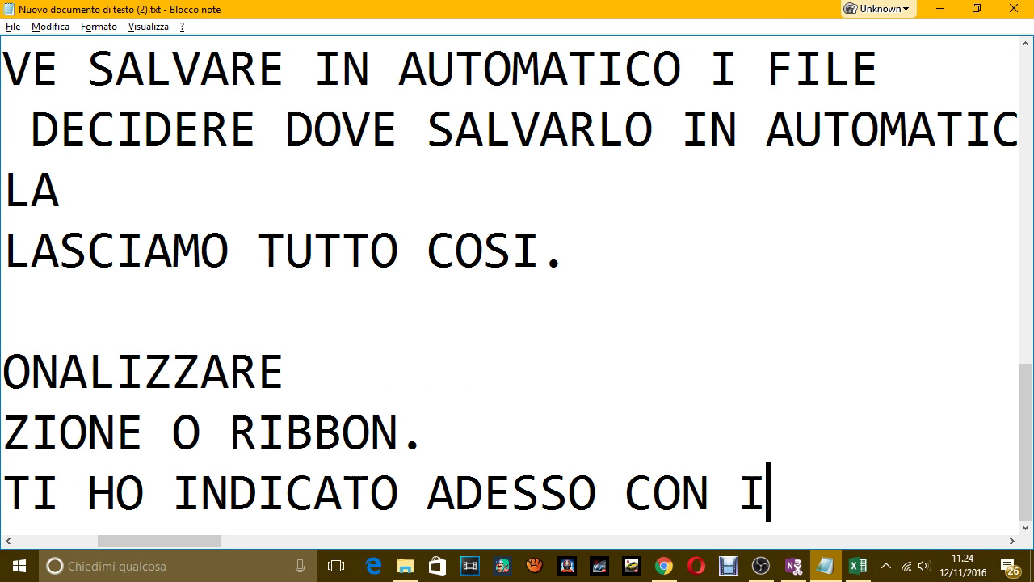
pyautogui.write('L MOUSTE')
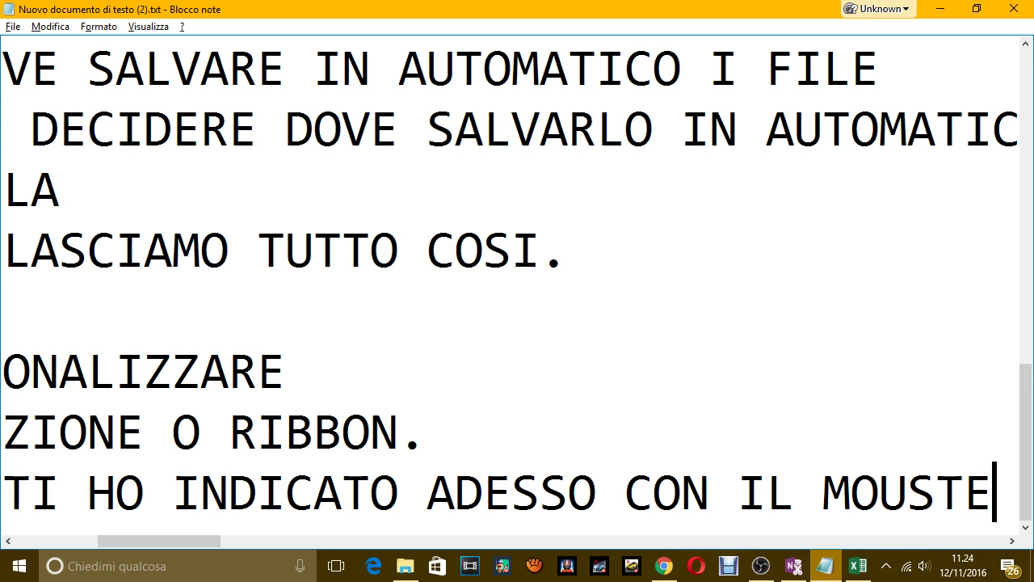
pyautogui.press('BackSpace')
pyautogui.press('BackSpace')
pyautogui.write('E')
# Step: Add the note 'RITORNIAMO SUL MENU DI PERSONALIZZAZIONE' and bring the Cartel1 workbook forward
pyautogui.hotkey('alt', 'Tab')
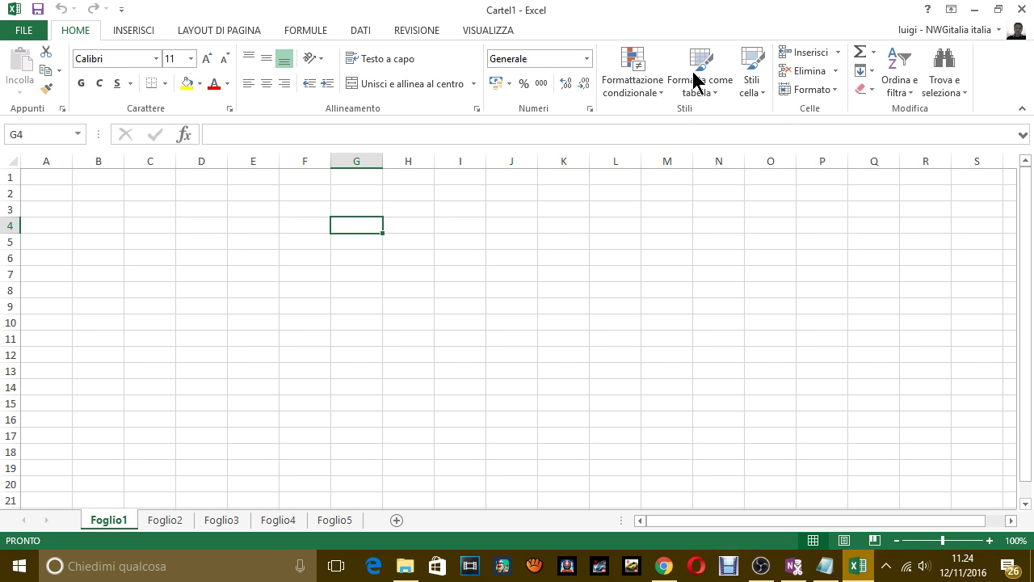
pyautogui.hotkey('alt', 'Tab')
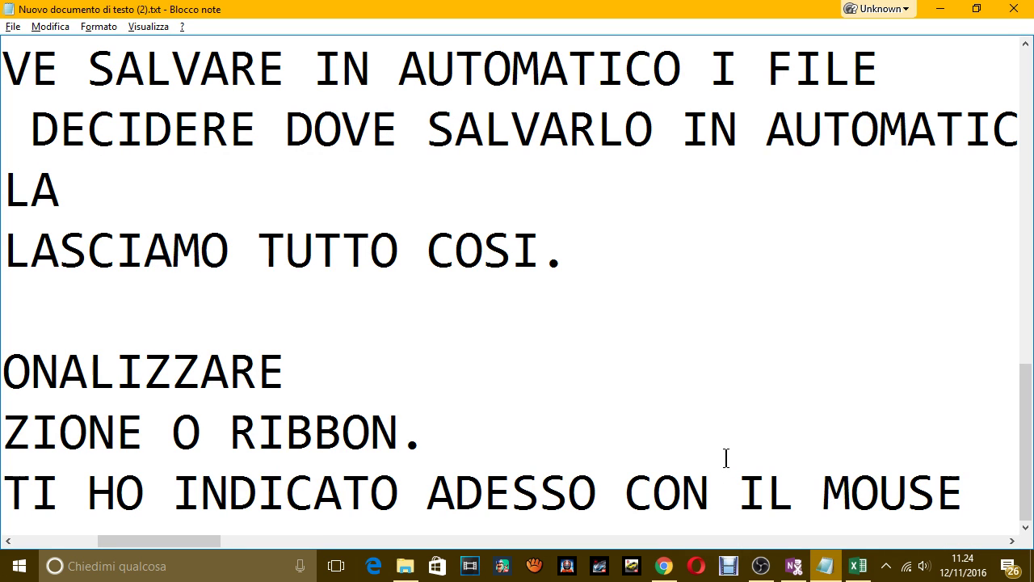
pyautogui.write('.')
pyautogui.press('Return')
pyautogui.write('RITO')
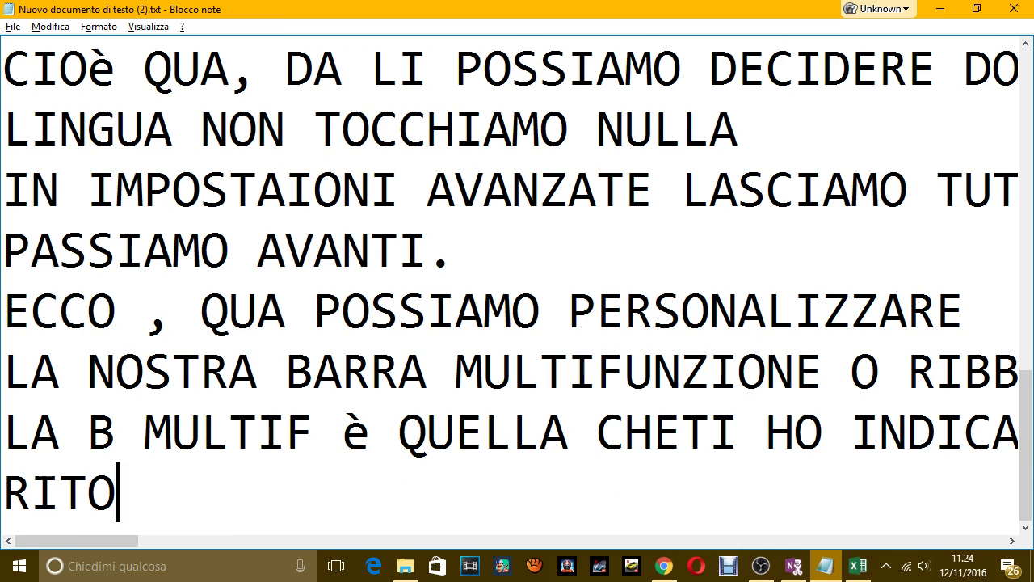
pyautogui.write('RNIAMO SULLA')
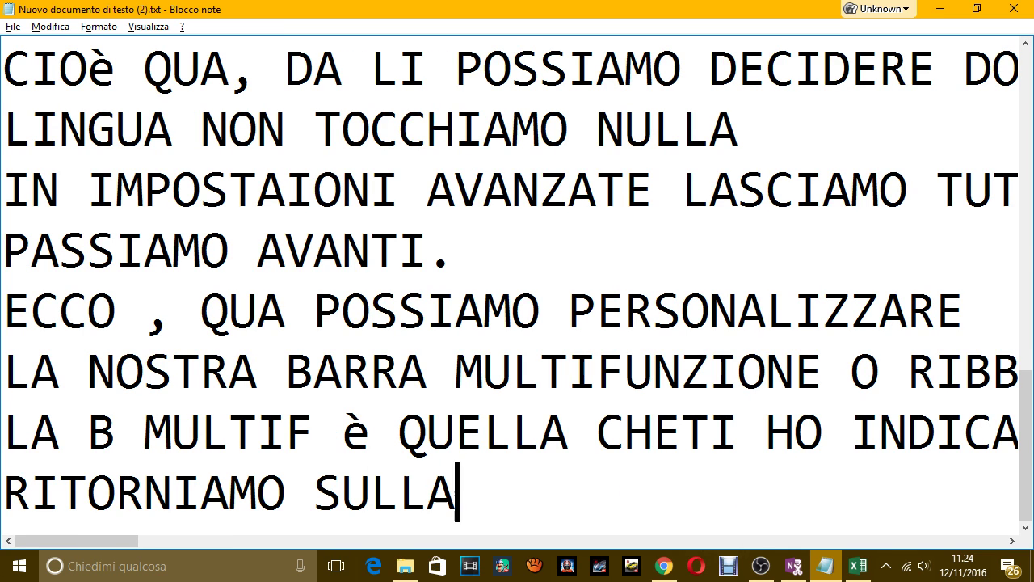
pyautogui.press('BackSpace')
pyautogui.press('BackSpace')
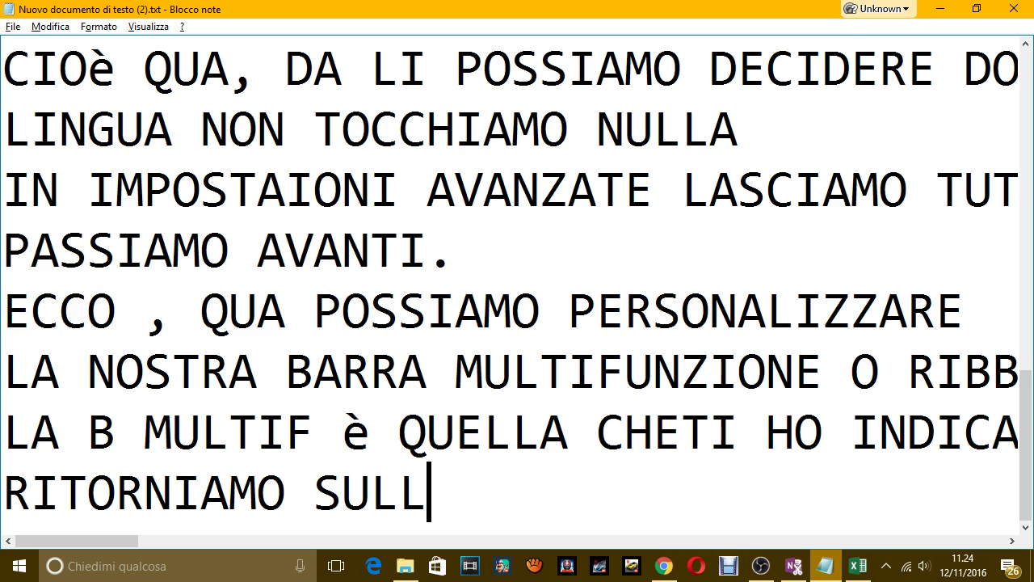
pyautogui.press('BackSpace')
pyautogui.write('MENU')
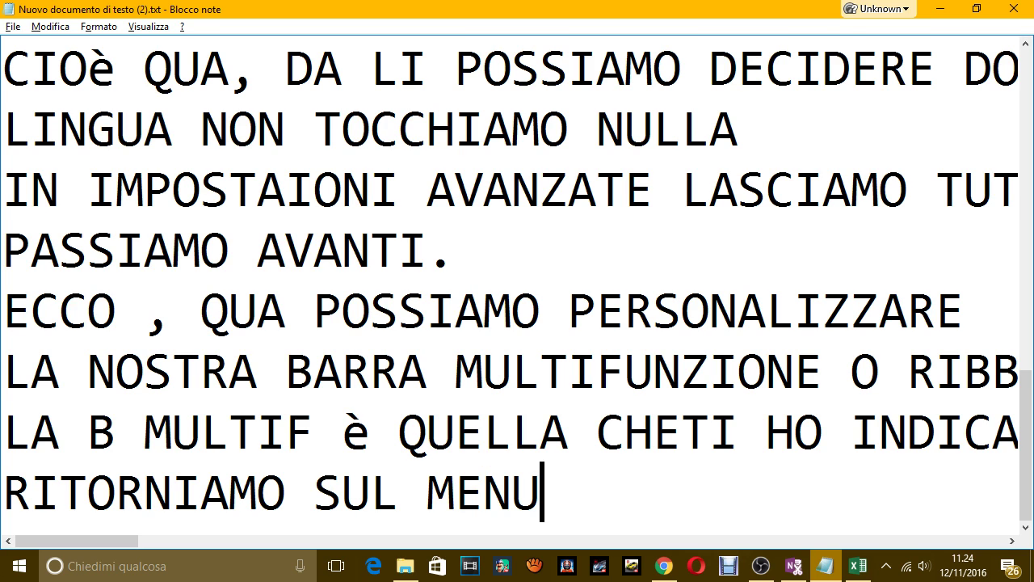
pyautogui.write(' DIPERS')
pyautogui.press('BackSpace')
pyautogui.press('BackSpace')
pyautogui.press('BackSpace')
pyautogui.press('BackSpace')
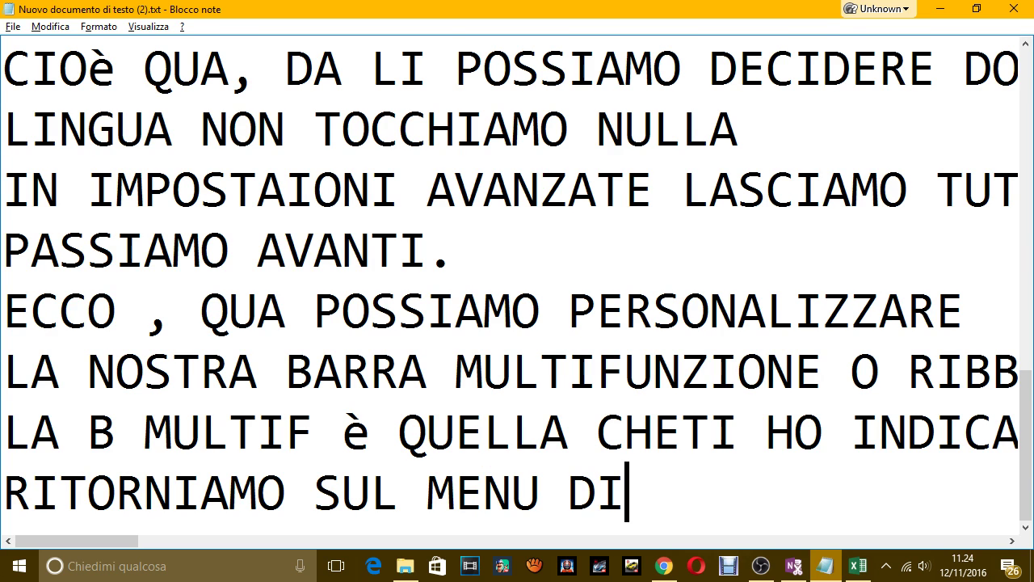
pyautogui.write(' PERSONALIZ')
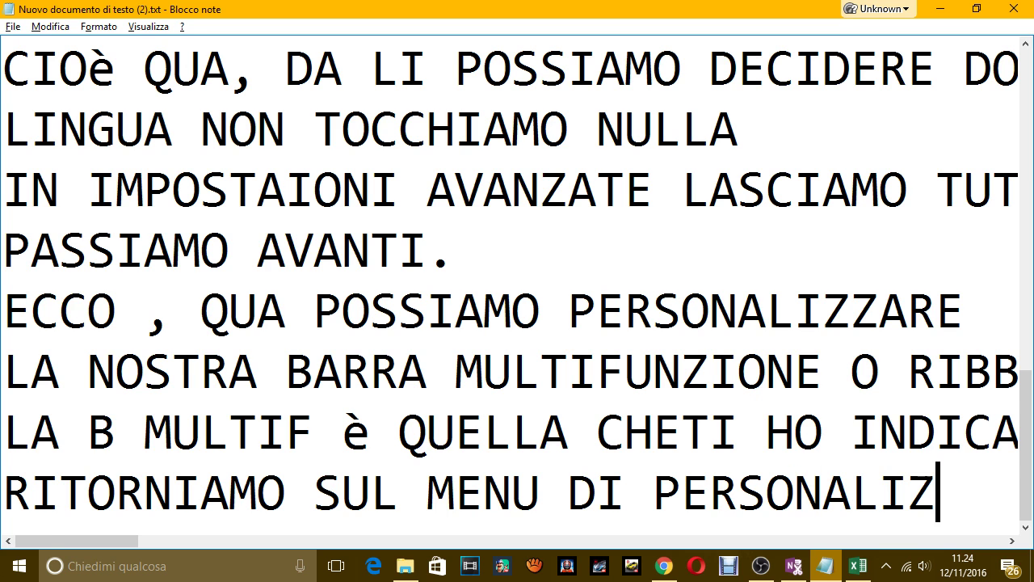
pyautogui.write('ZAZIONE')
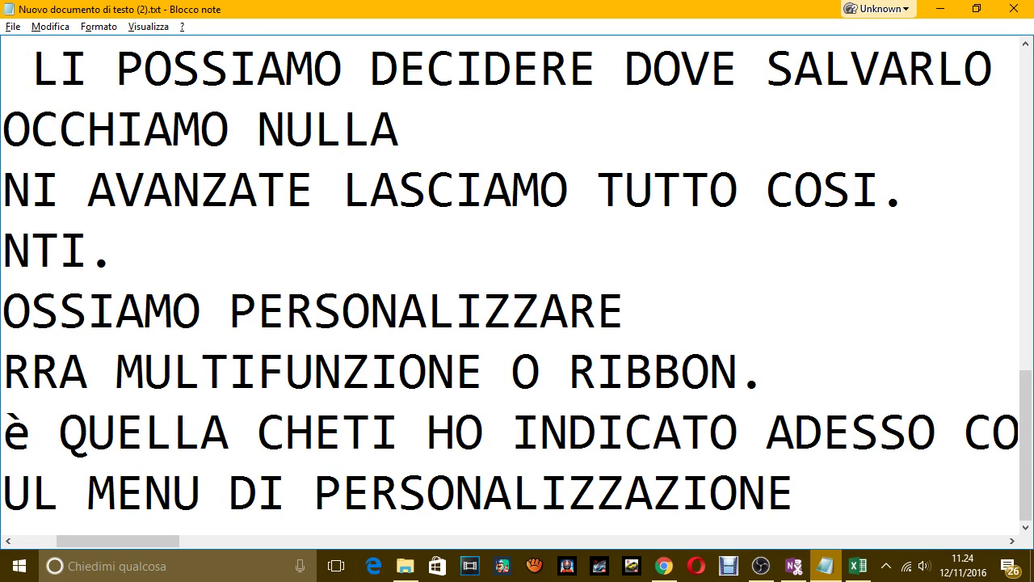
pyautogui.hotkey('alt', 'Tab')
pyautogui.click(5, 24)
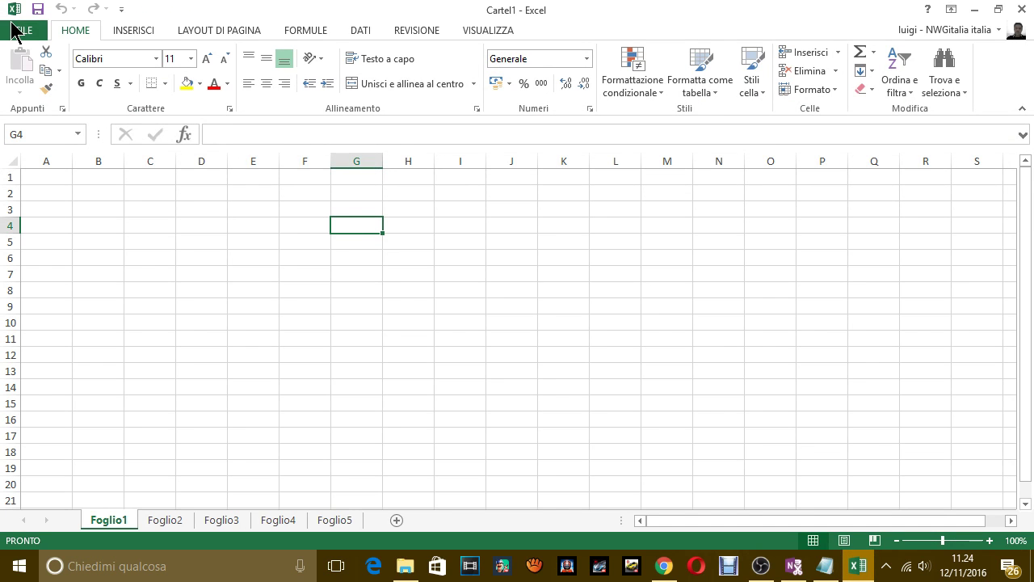
pyautogui.click(46, 410)
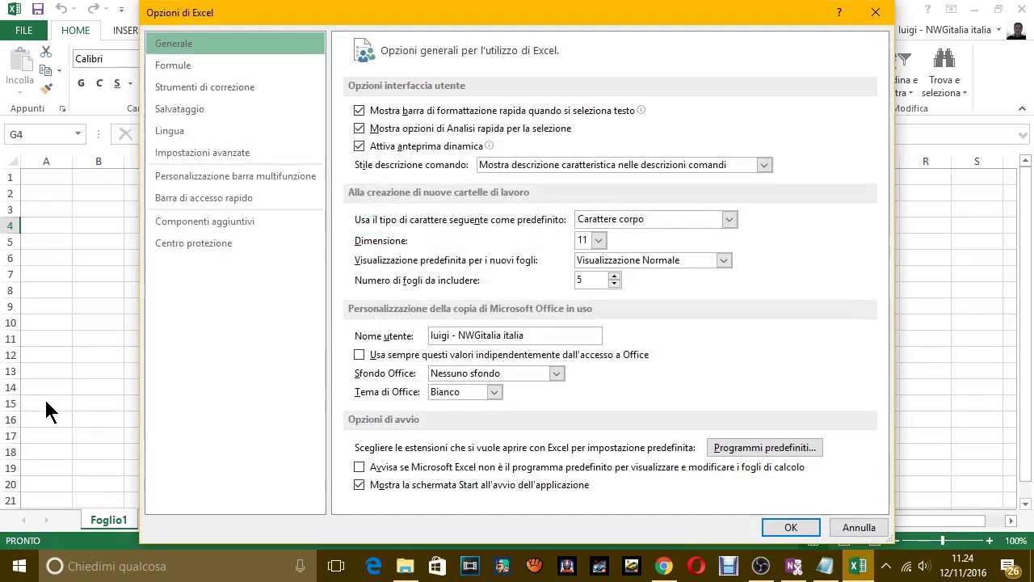
pyautogui.click(228, 183)
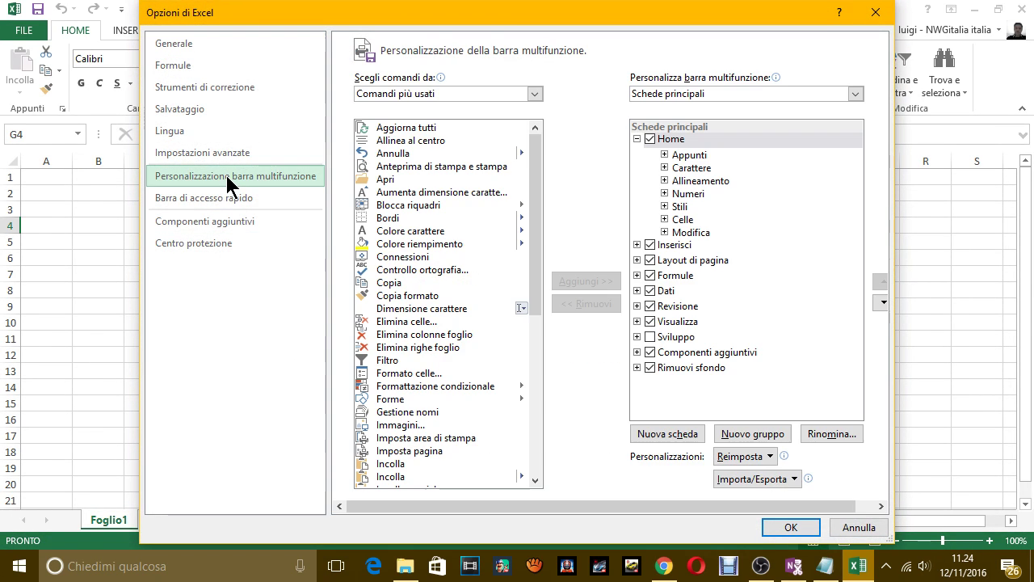
pyautogui.click(422, 95)
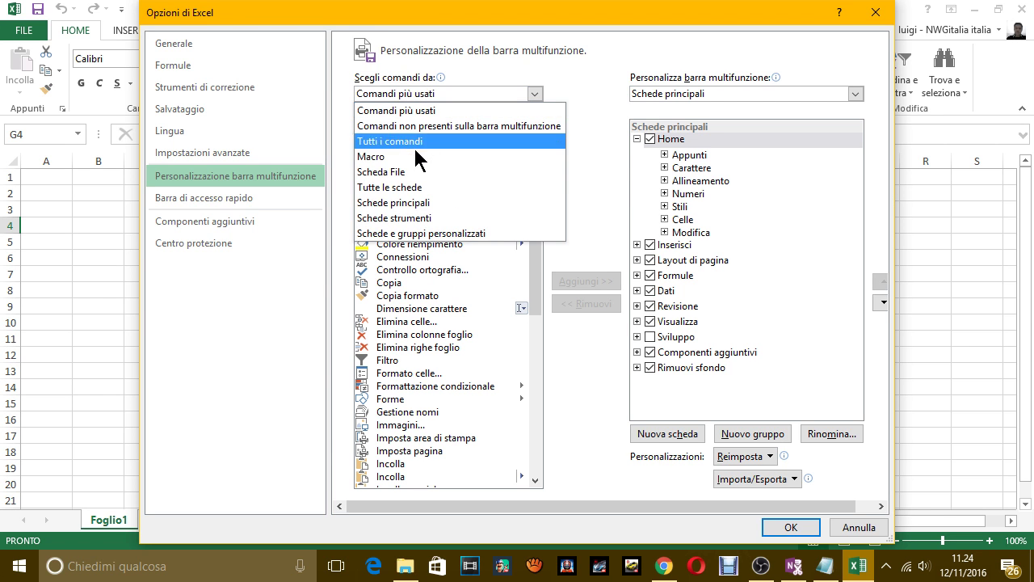
pyautogui.click(453, 92)
pyautogui.moveTo(535, 242); pyautogui.dragTo(536, 421)
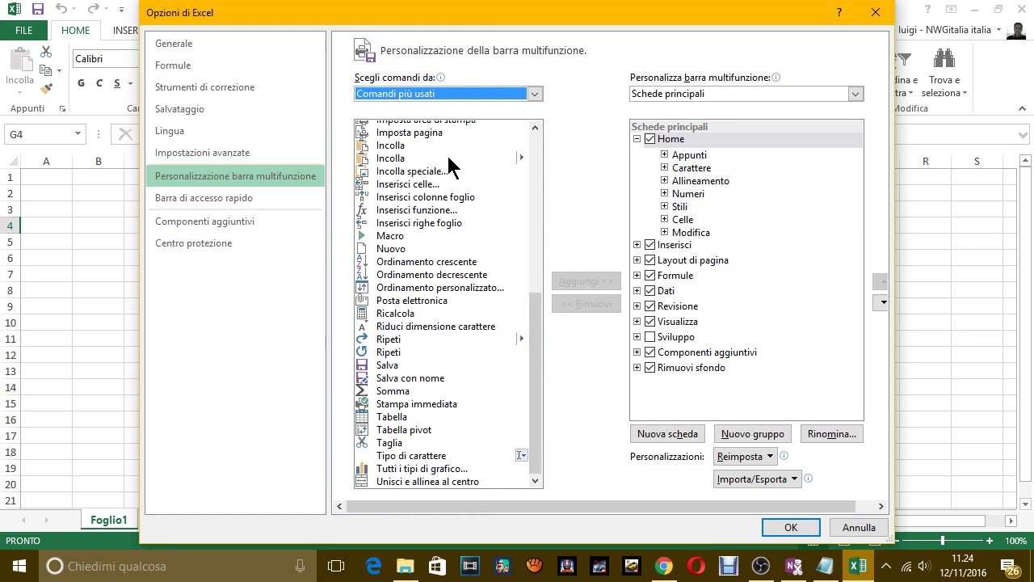
pyautogui.click(446, 91)
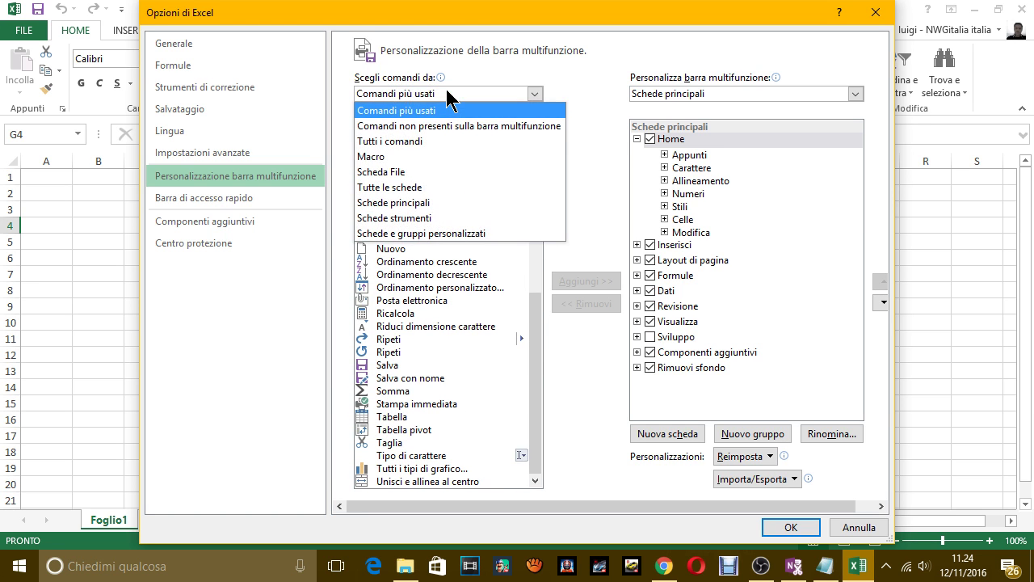
pyautogui.click(420, 142)
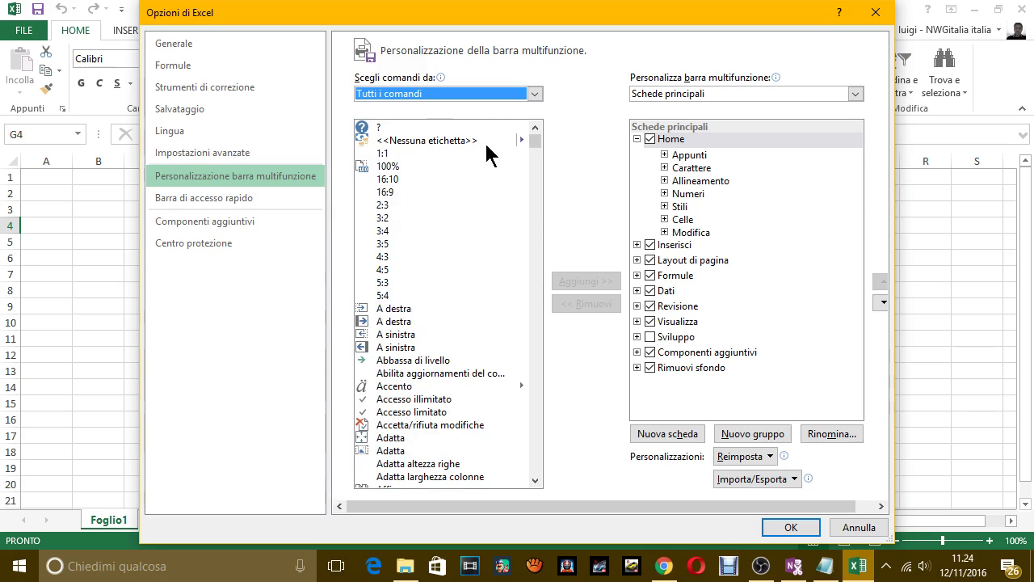
pyautogui.moveTo(533, 144); pyautogui.dragTo(531, 476)
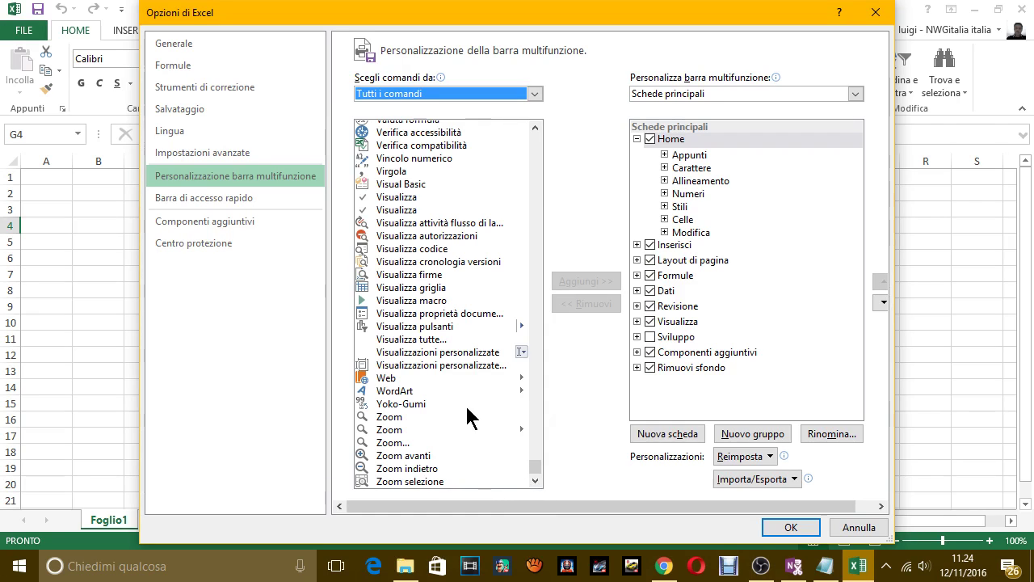
pyautogui.click(683, 95)
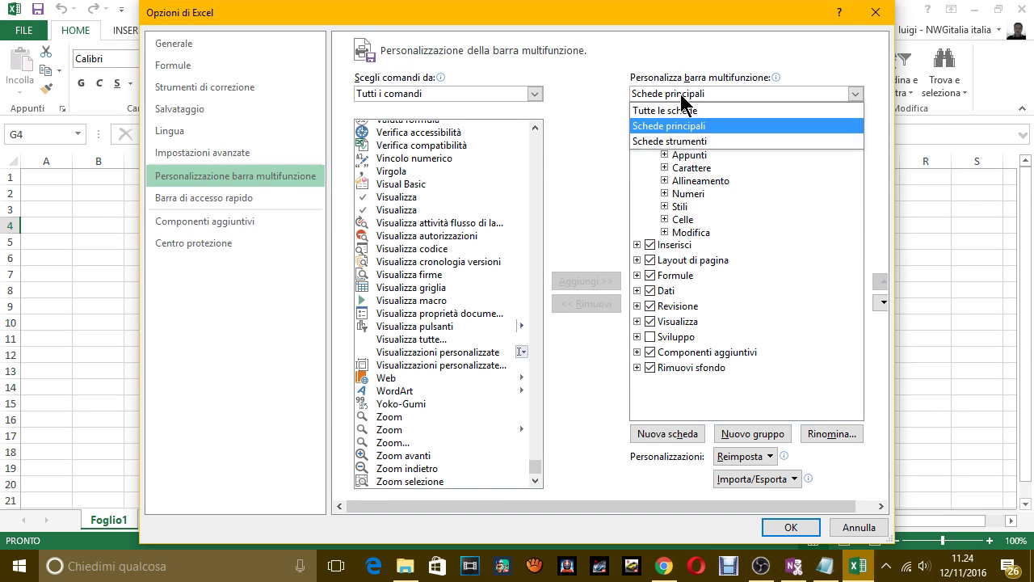
pyautogui.click(683, 111)
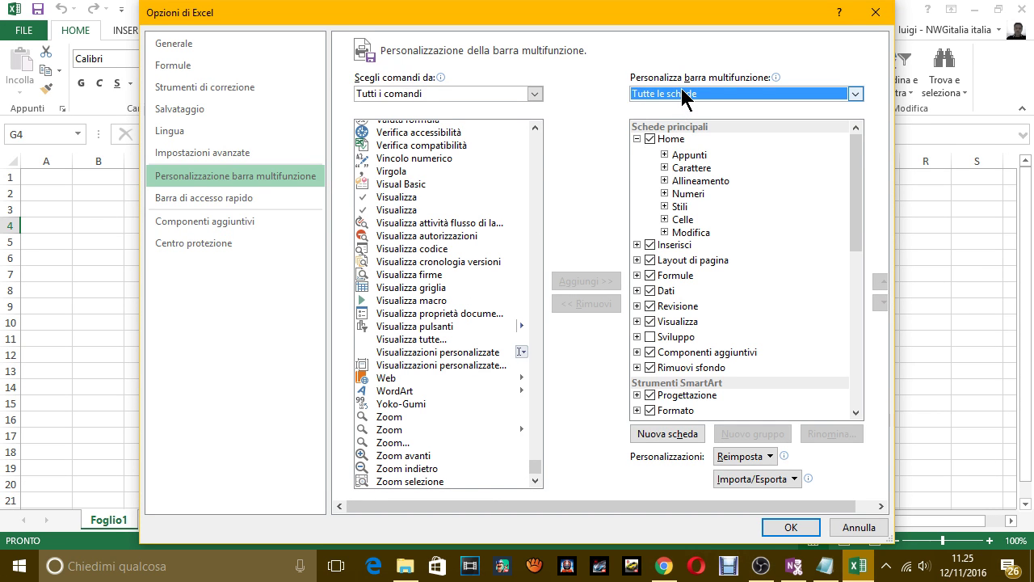
pyautogui.click(684, 95)
pyautogui.click(687, 125)
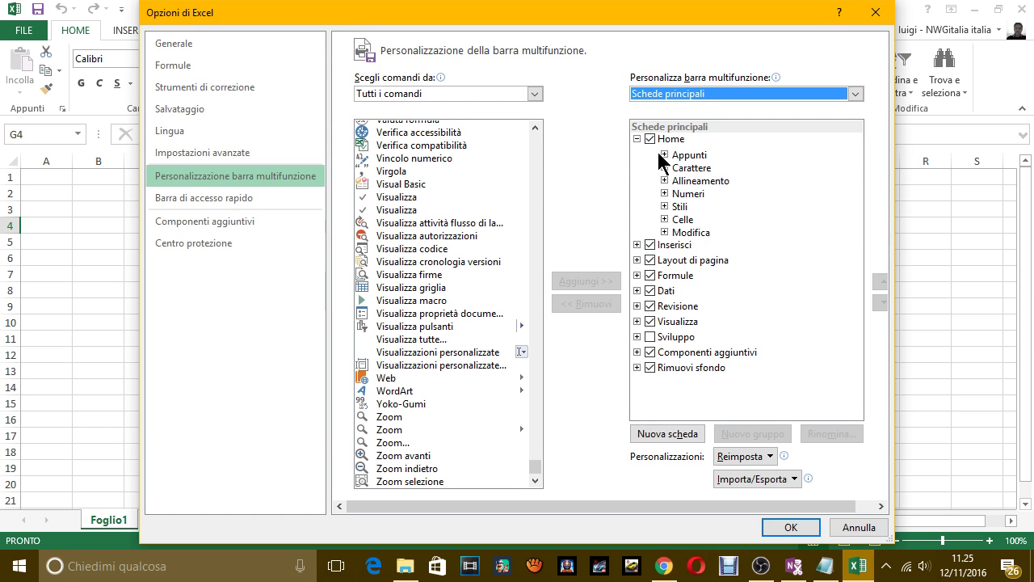
pyautogui.click(637, 244)
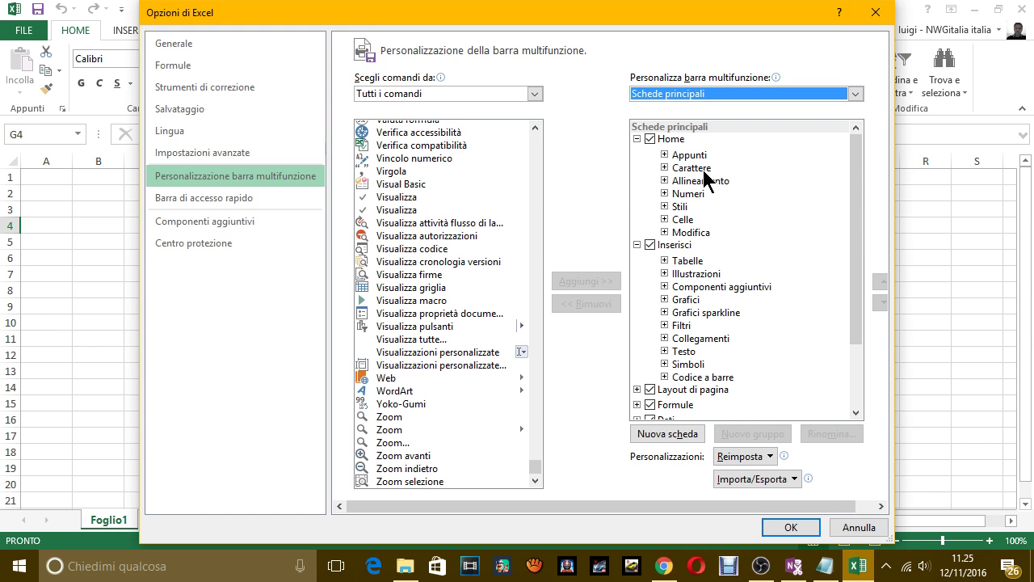
pyautogui.hotkey('alt', 'Tab')
pyautogui.hotkey('alt', 'Tab')
pyautogui.click(852, 530)
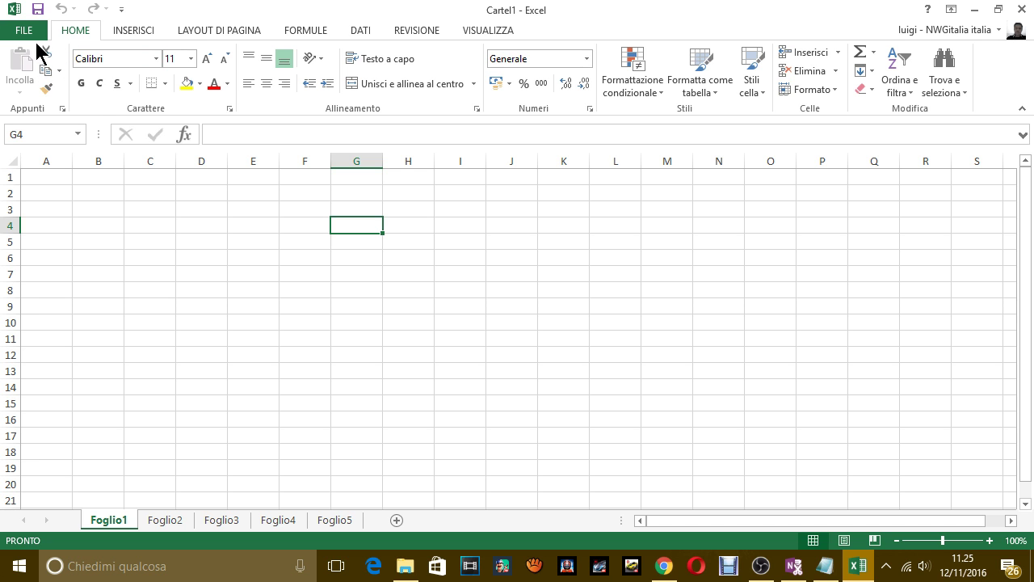
# Step: Note 'COME VEDI SI PUO PERSONALIZZARE LA HOME', then flip through the ribbon tabs back to Home
pyautogui.hotkey('alt', 'Tab')
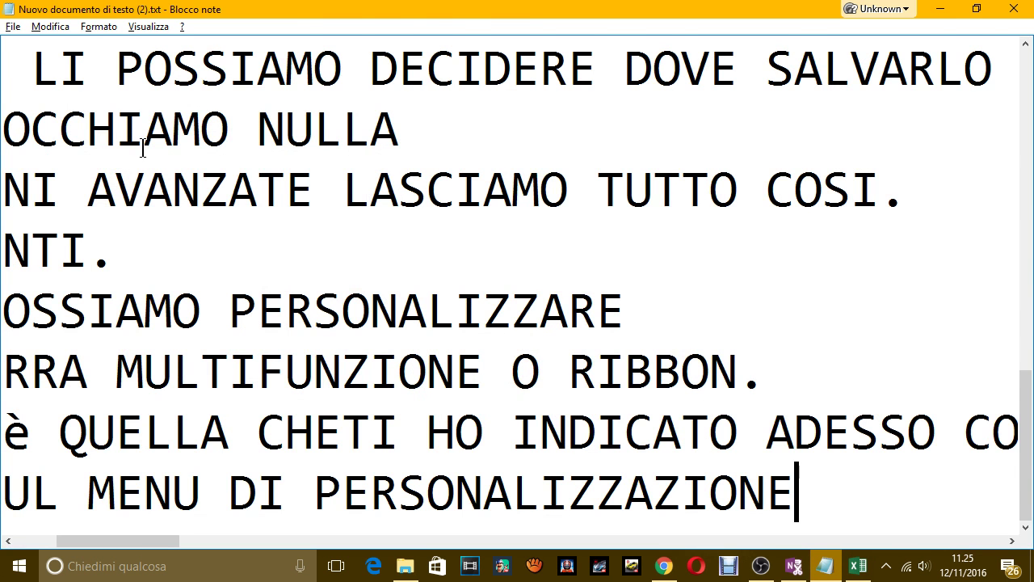
pyautogui.press('Return')
pyautogui.write('COME ')
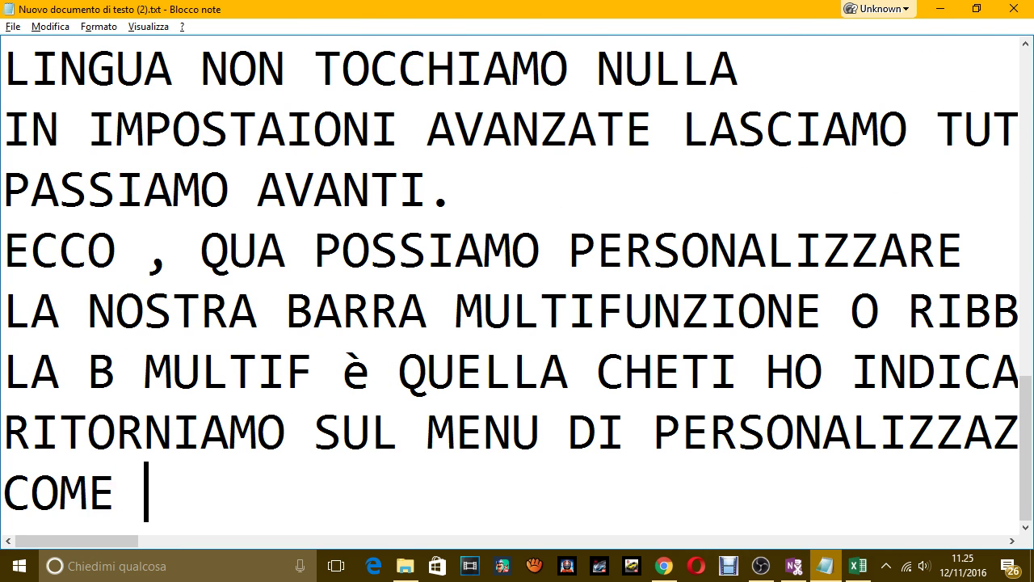
pyautogui.write('VEDI SI PUO')
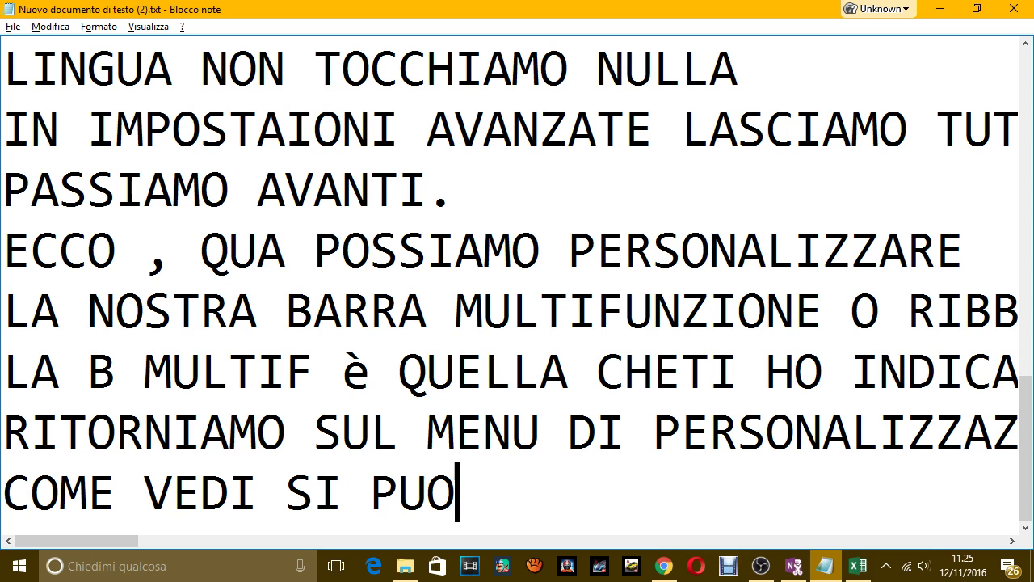
pyautogui.write(' PERSONALIZZR')
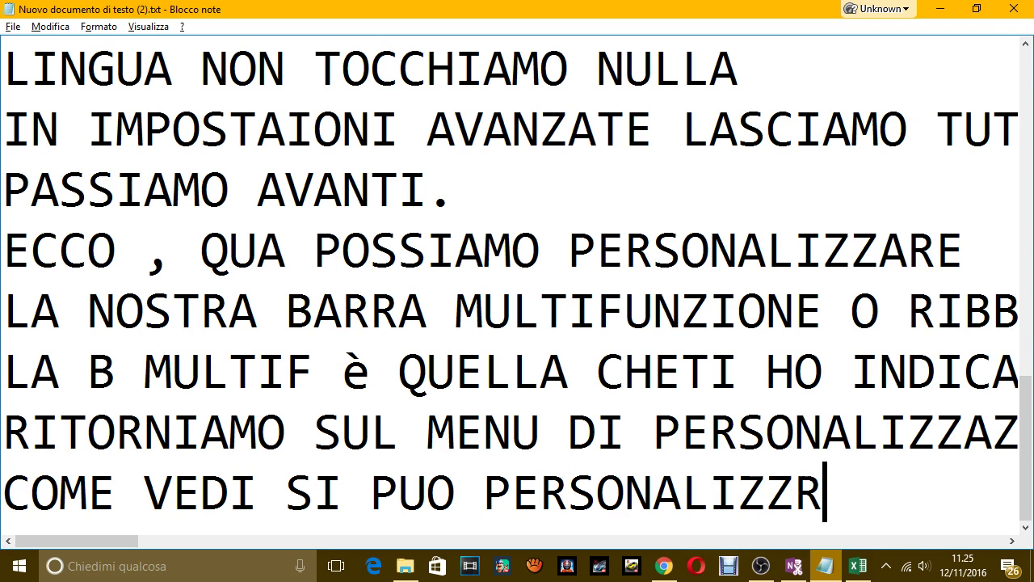
pyautogui.write('E LA HOME')
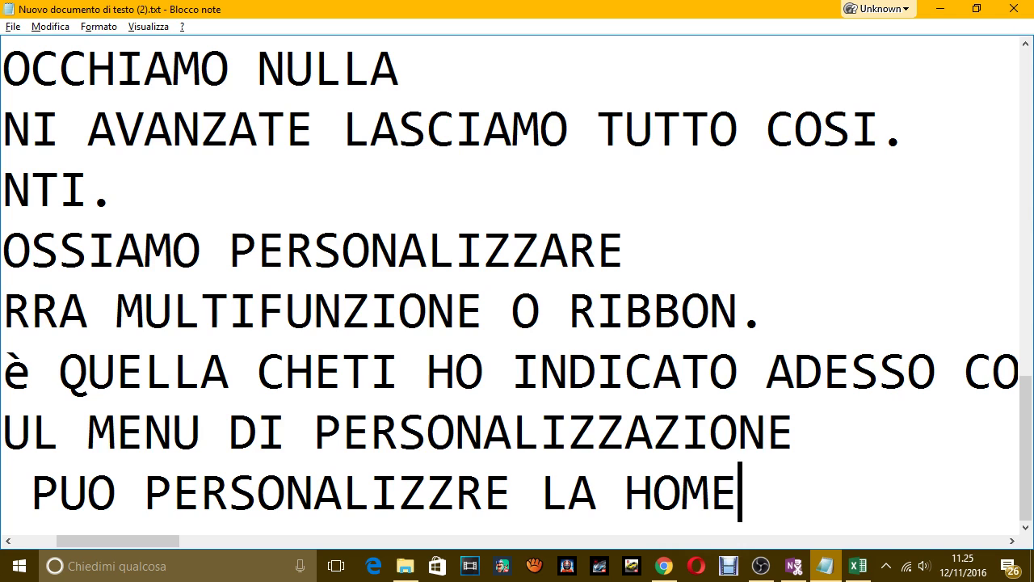
pyautogui.hotkey('alt', 'Tab')
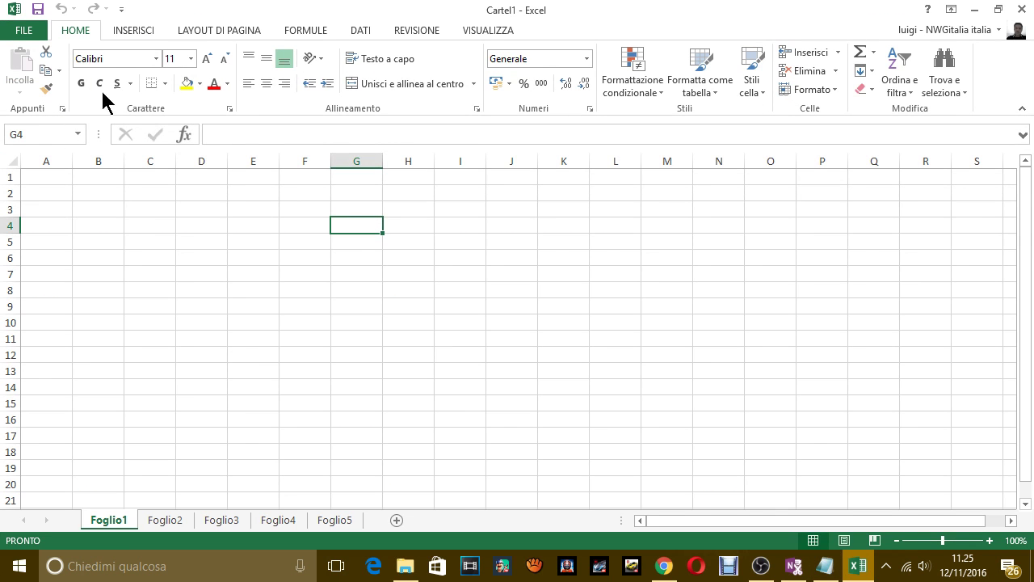
pyautogui.click(129, 32)
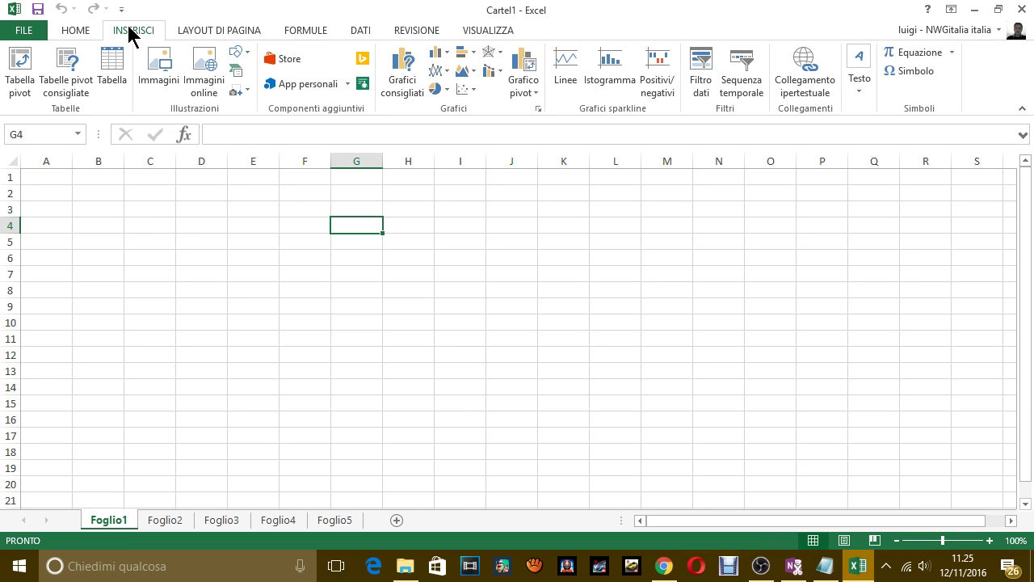
pyautogui.click(184, 30)
pyautogui.click(133, 30)
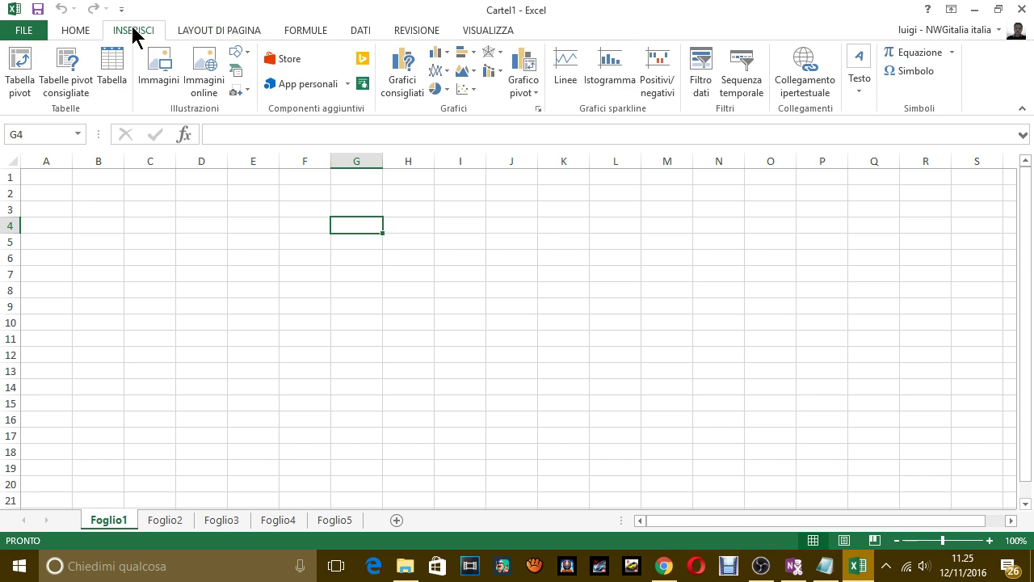
pyautogui.click(76, 32)
# Step: Extend the note with 'E TUTTE LE ALTRE RIBBON' and return to the Excel workbook
pyautogui.hotkey('alt', 'Tab')
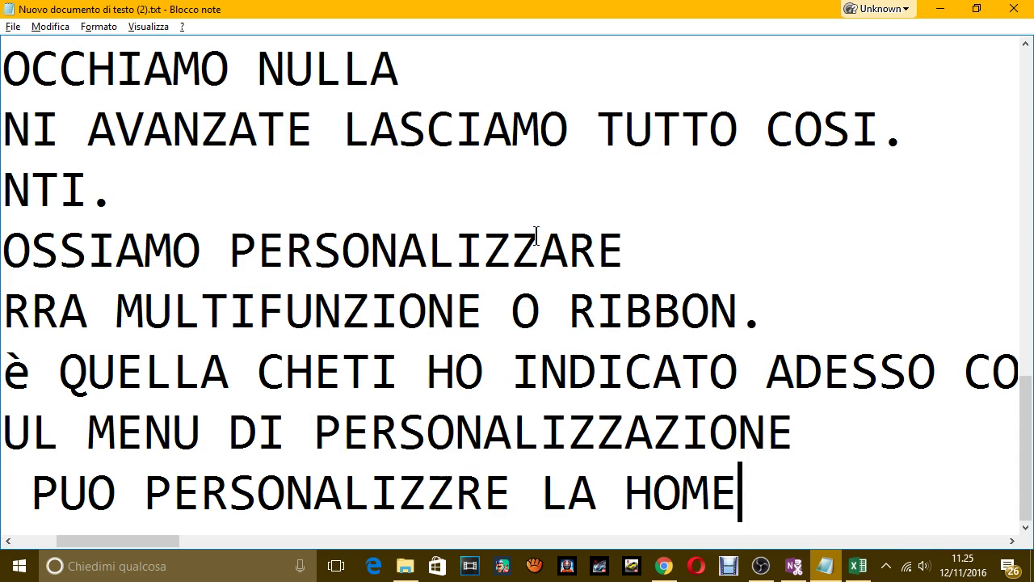
pyautogui.write(' E')
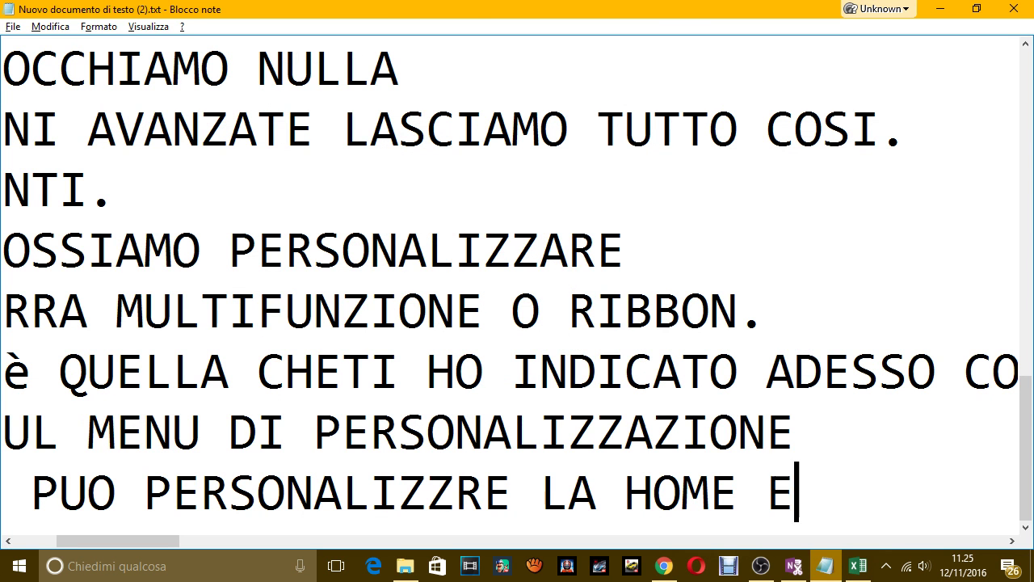
pyautogui.write(' TUTTE LE A')
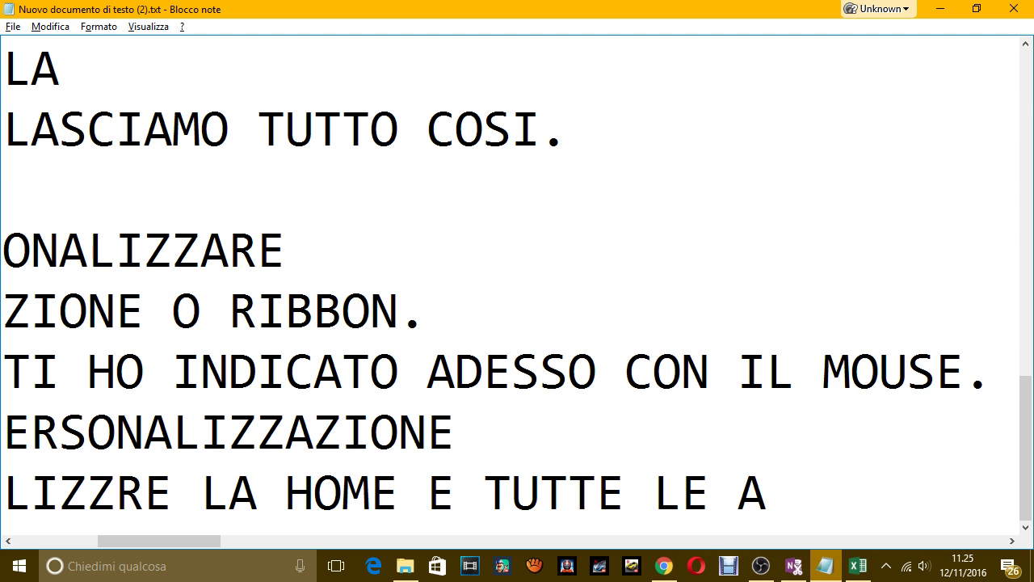
pyautogui.write('LTRE CASE')
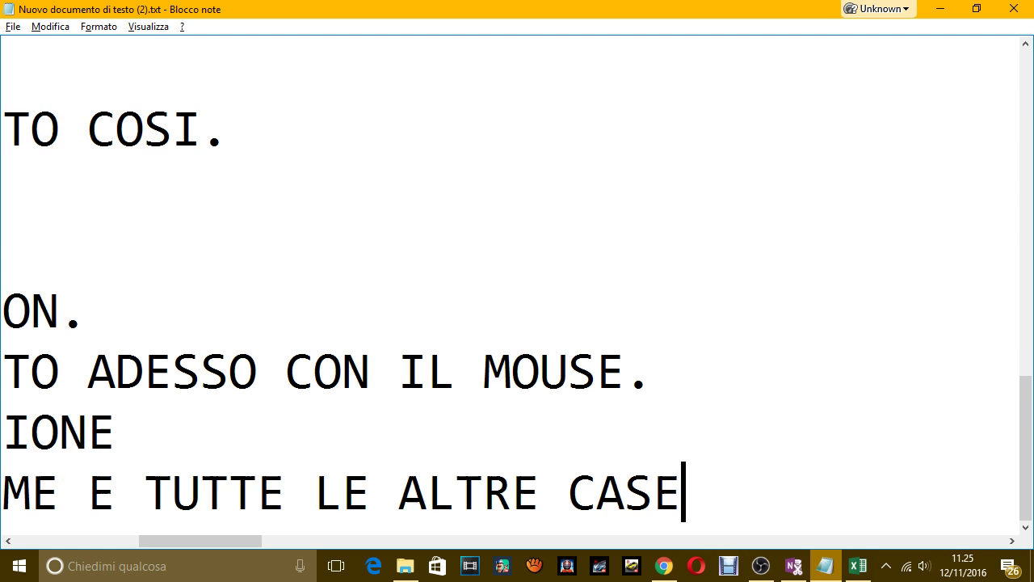
pyautogui.press('BackSpace')
pyautogui.press('BackSpace')
pyautogui.press('BackSpace')
pyautogui.press('BackSpace')
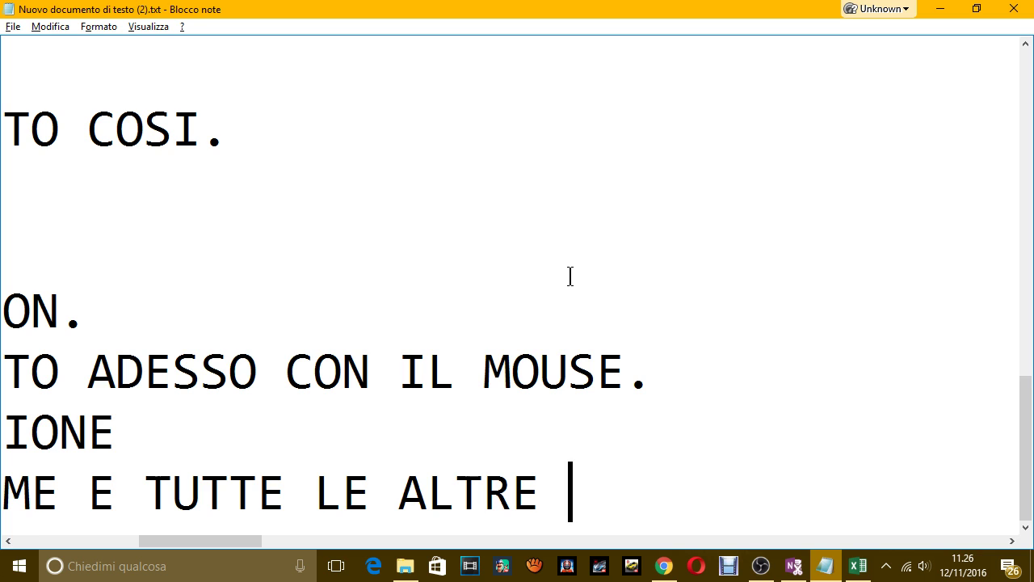
pyautogui.write('RIBBON')
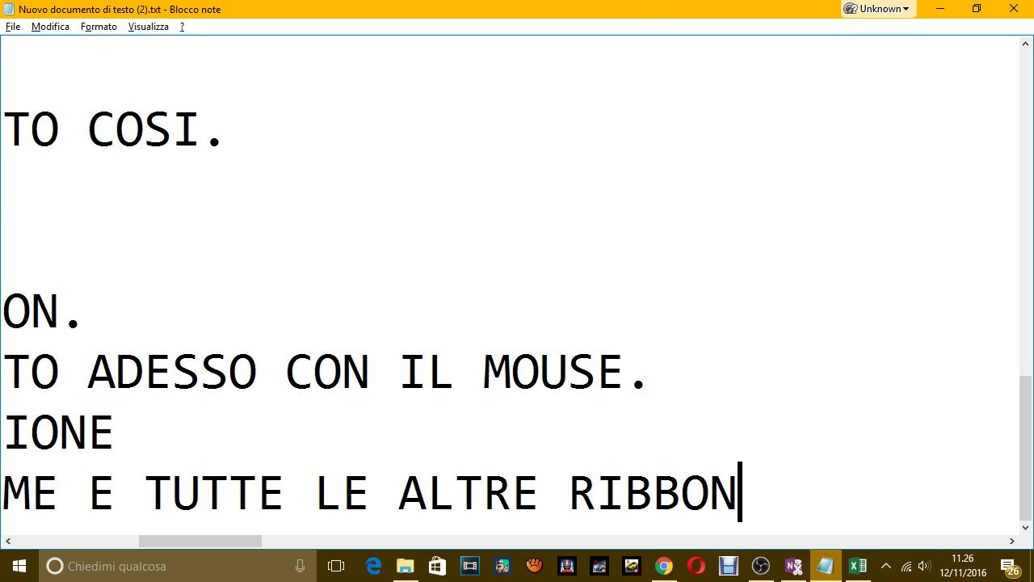
pyautogui.press('Return')
pyautogui.hotkey('alt', 'Tab')
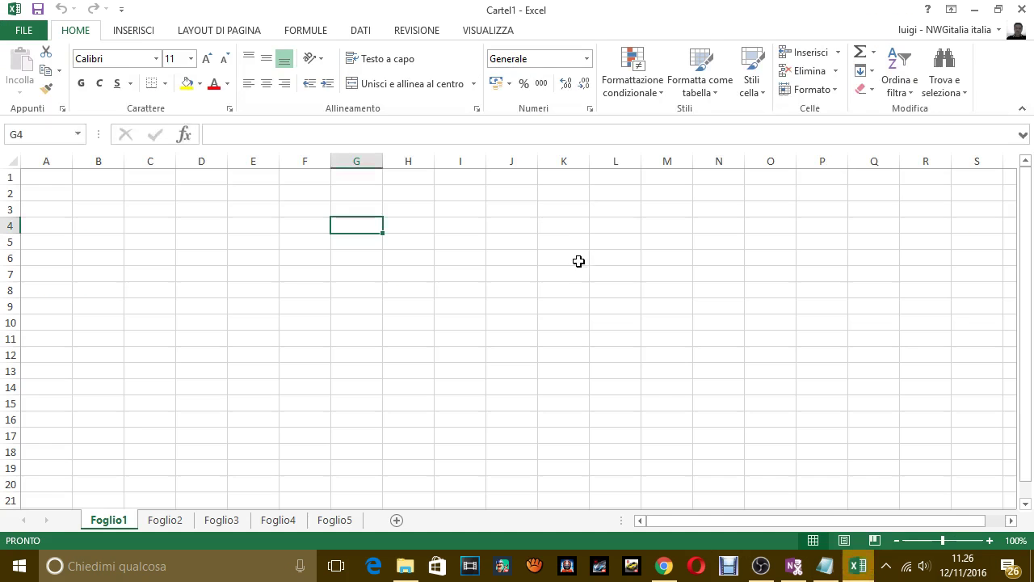
# Step: Open ribbon customization in Excel Options and expand Home's Appunti, Incolla, Copia and Carattere entries
pyautogui.click(25, 32)
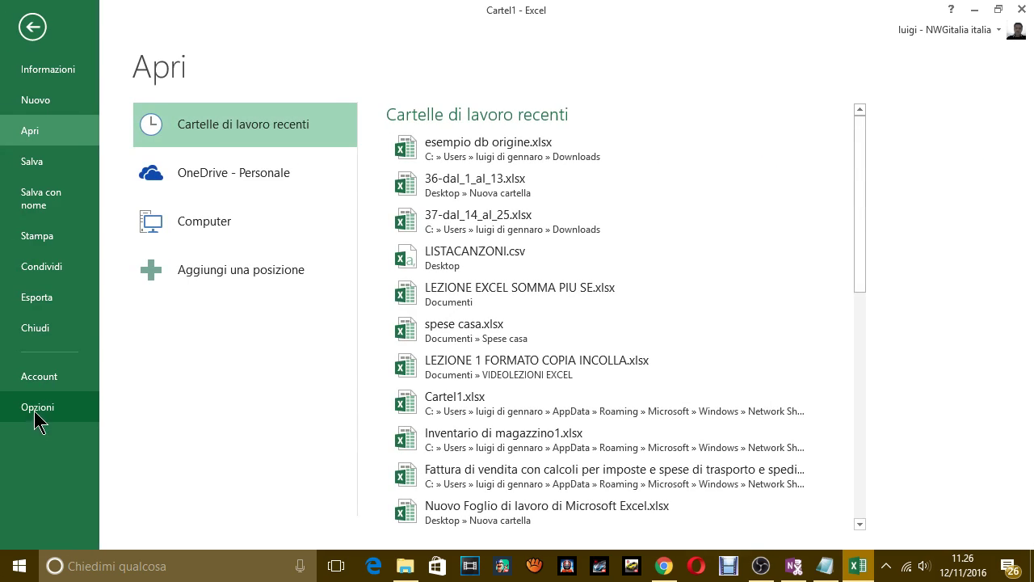
pyautogui.click(37, 408)
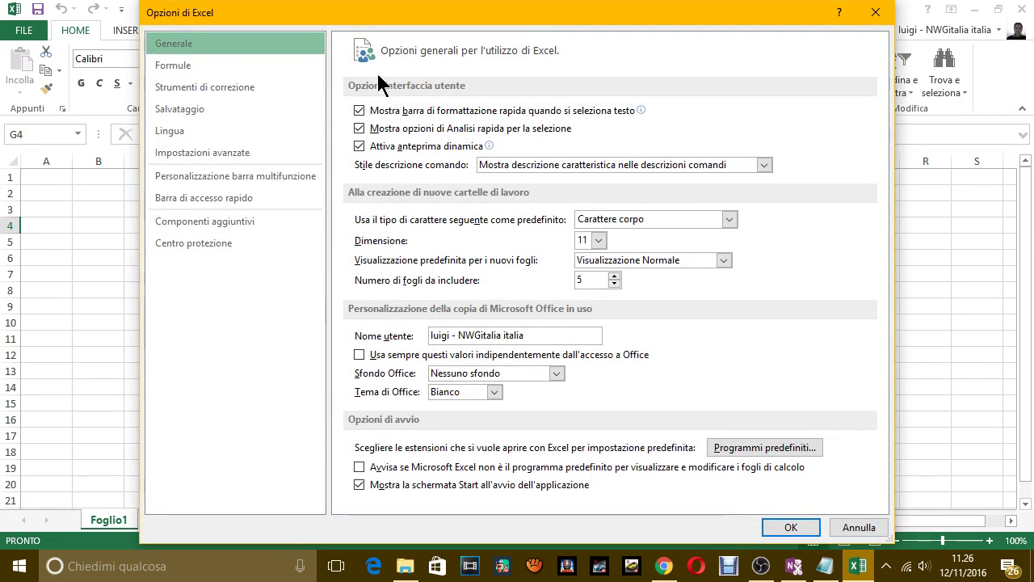
pyautogui.click(194, 175)
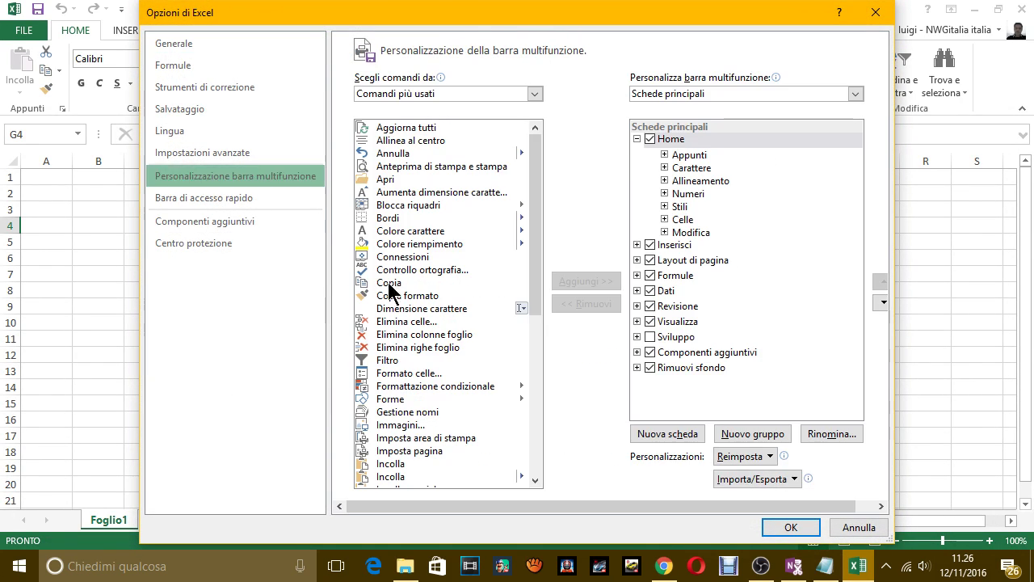
pyautogui.click(664, 154)
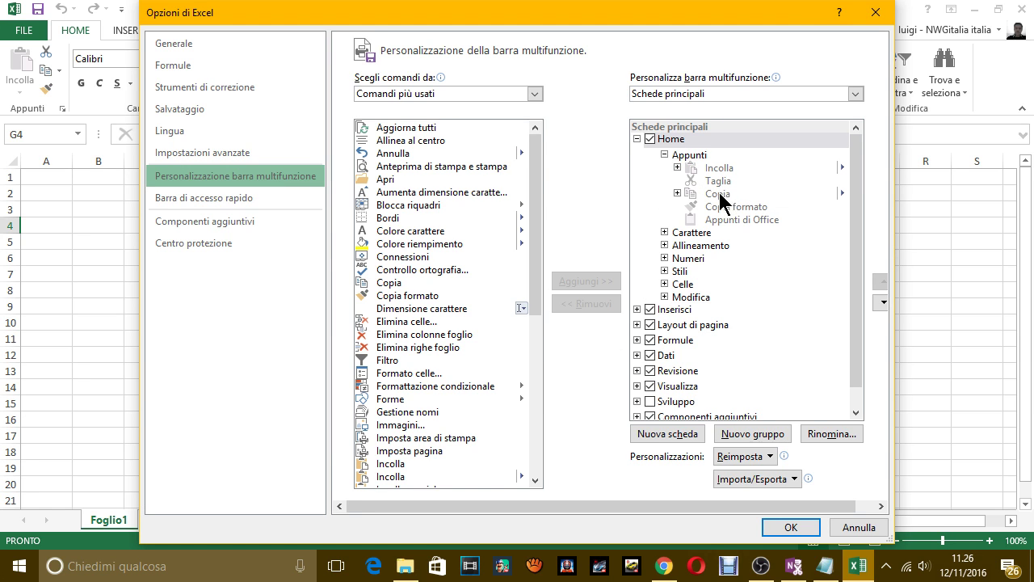
pyautogui.click(677, 167)
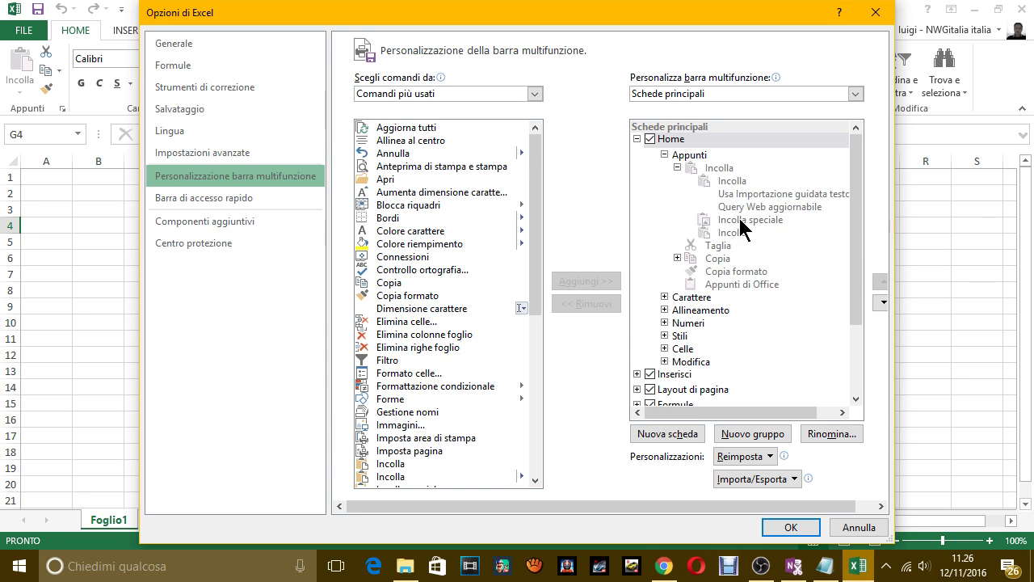
pyautogui.click(677, 258)
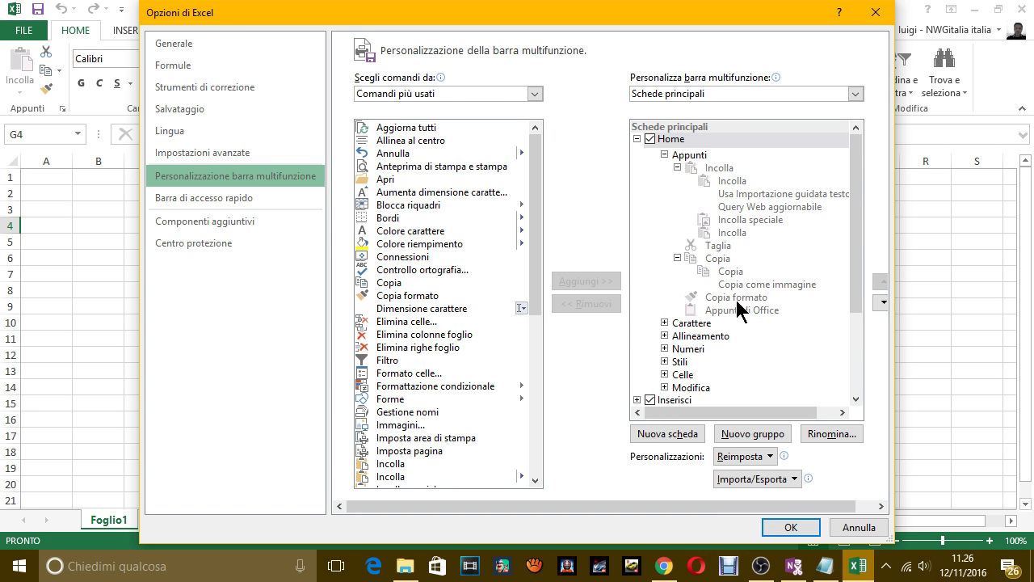
pyautogui.click(664, 322)
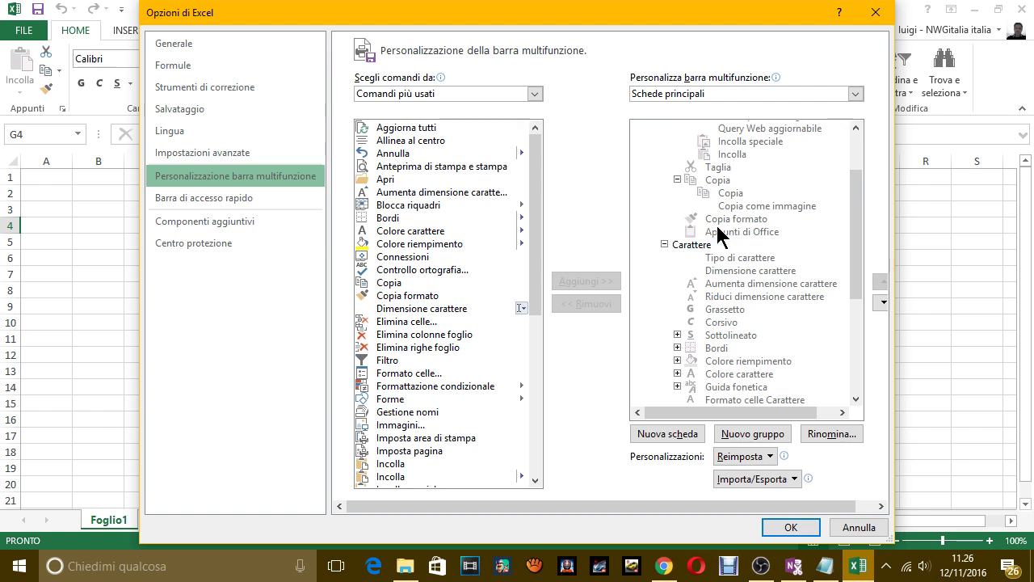
# Step: Expand Sottolineato, then the Inserisci tab and its Tabelle group
pyautogui.scroll(-1, 740, 215)
pyautogui.scroll(-2, 740, 215)
pyautogui.scroll(-1, 740, 214)
pyautogui.scroll(-1, 739, 216)
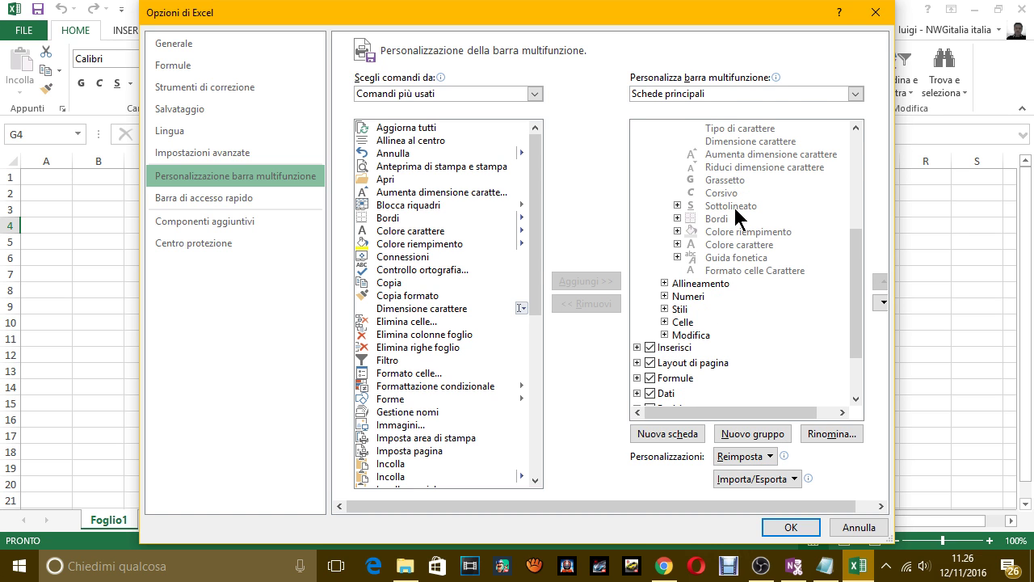
pyautogui.click(677, 206)
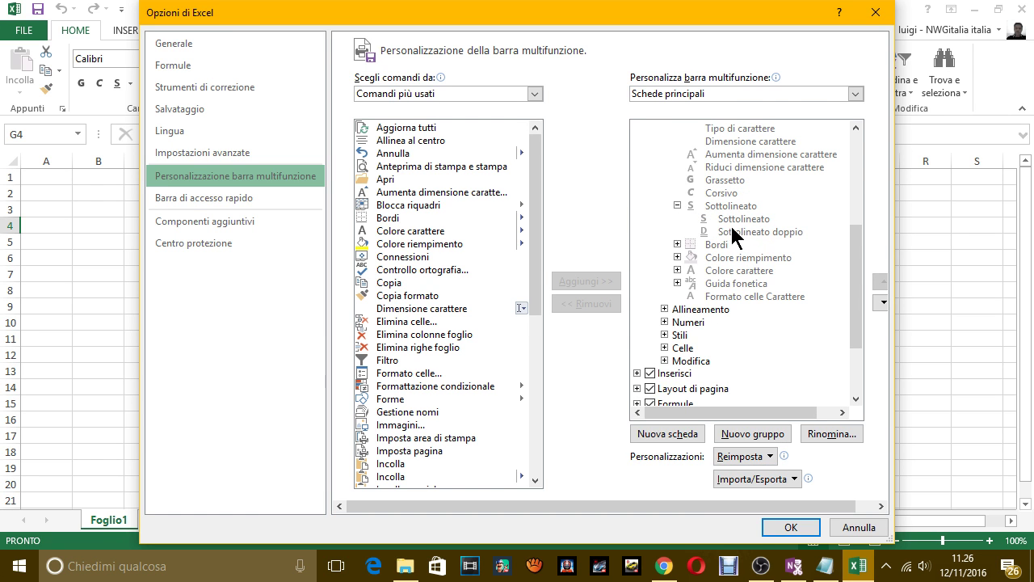
pyautogui.scroll(-3, 722, 237)
pyautogui.scroll(-1, 715, 244)
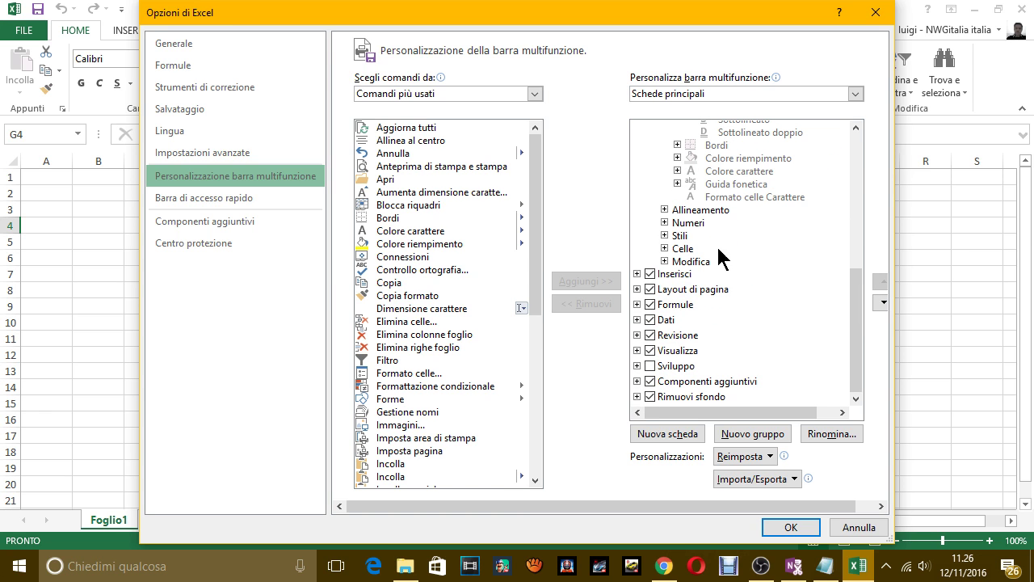
pyautogui.click(637, 273)
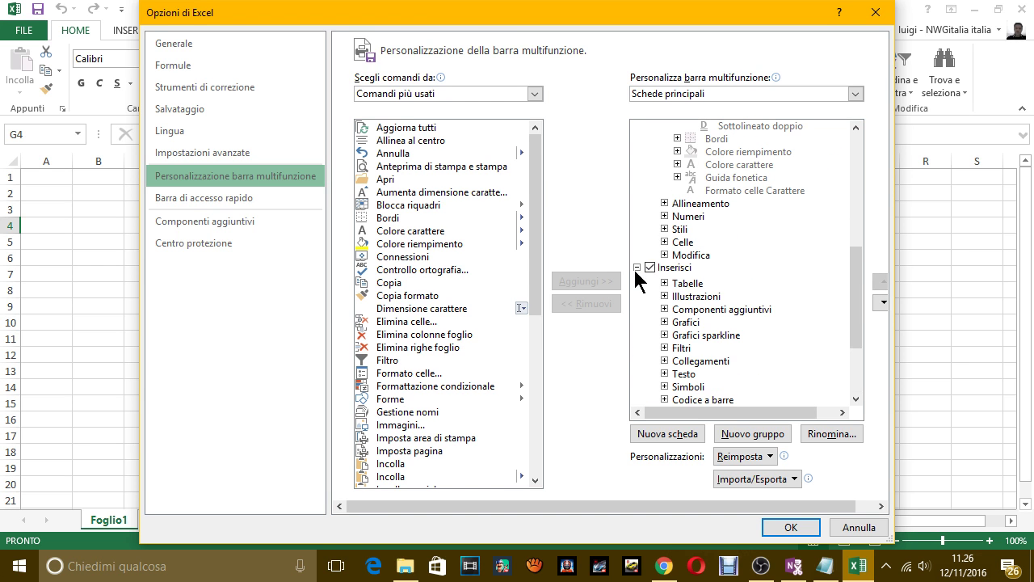
pyautogui.click(689, 284)
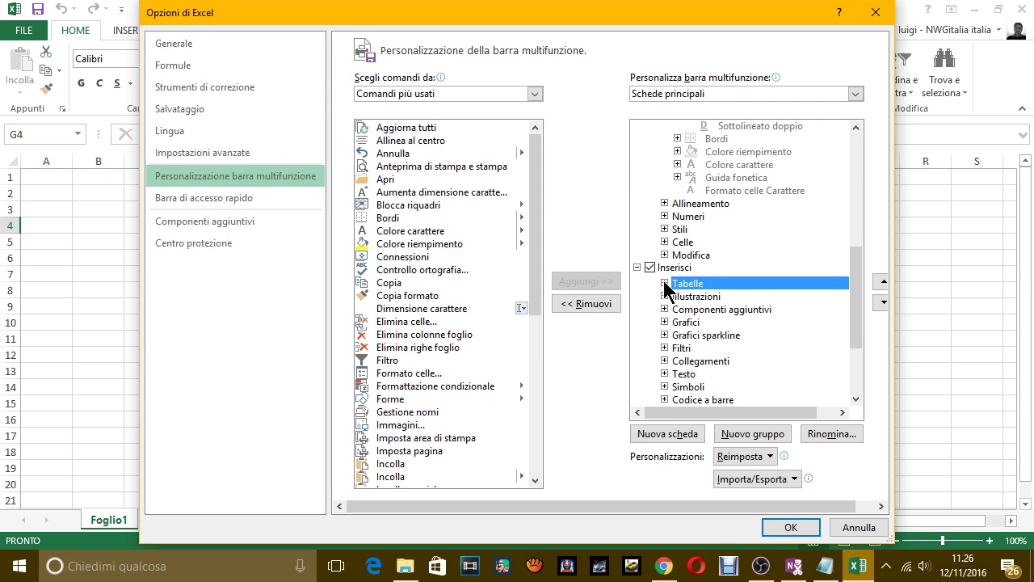
pyautogui.click(664, 283)
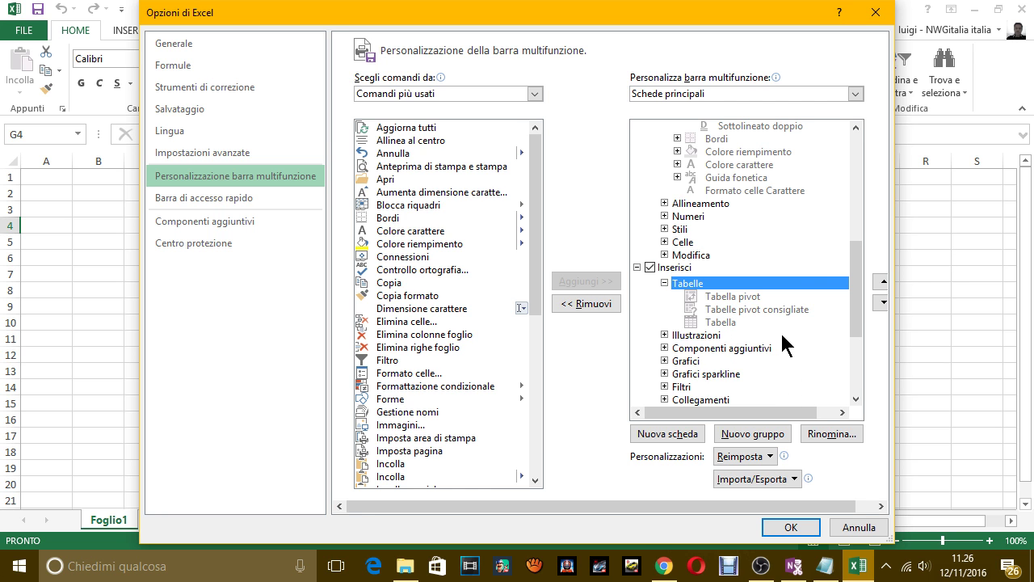
# Step: Replace the half-typed 'COME V' with the note line 'ORA TI MOSTRO COME PERSONALIZZARE QUALCOSA'
pyautogui.hotkey('alt', 'Tab')
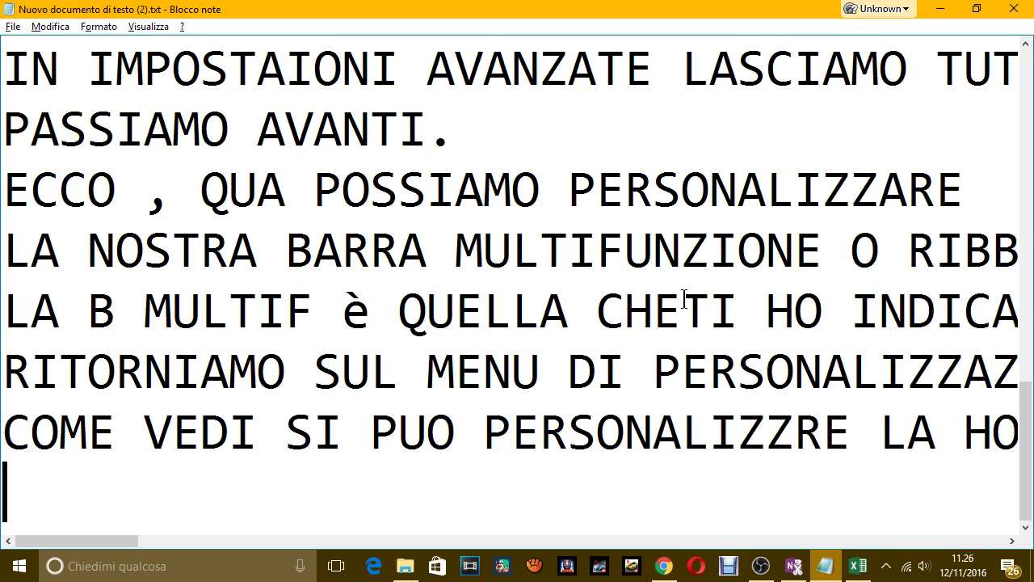
pyautogui.write('COME V')
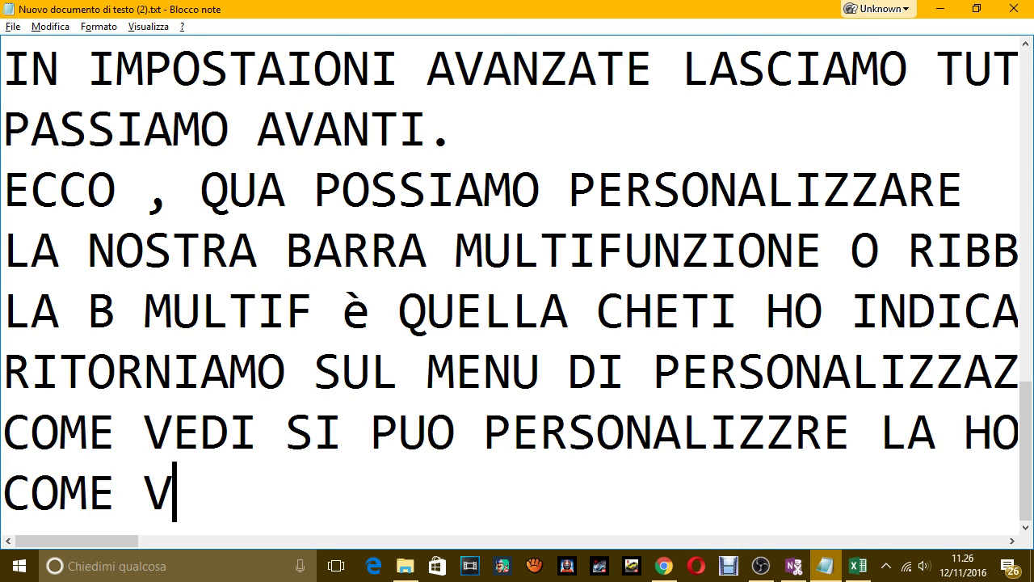
pyautogui.press('BackSpace')
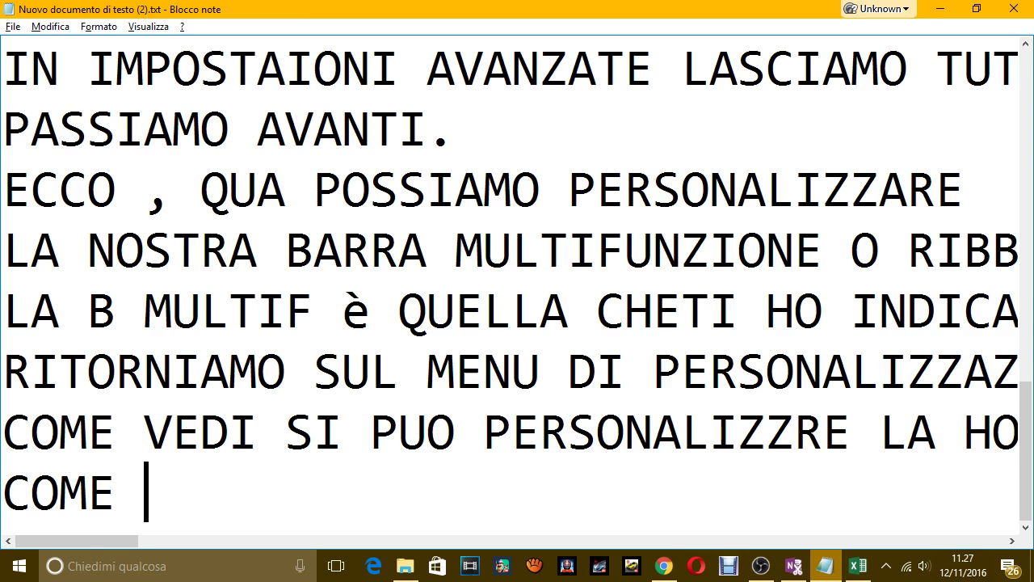
pyautogui.hotkey('ctrl', 'v')
pyautogui.press('Return')
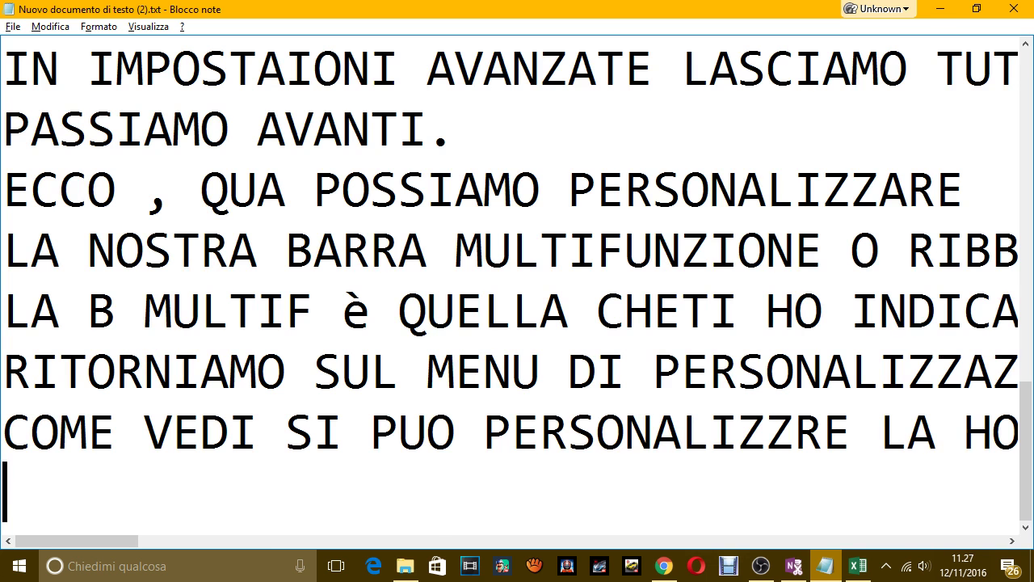
pyautogui.write('ORA TI  MOST')
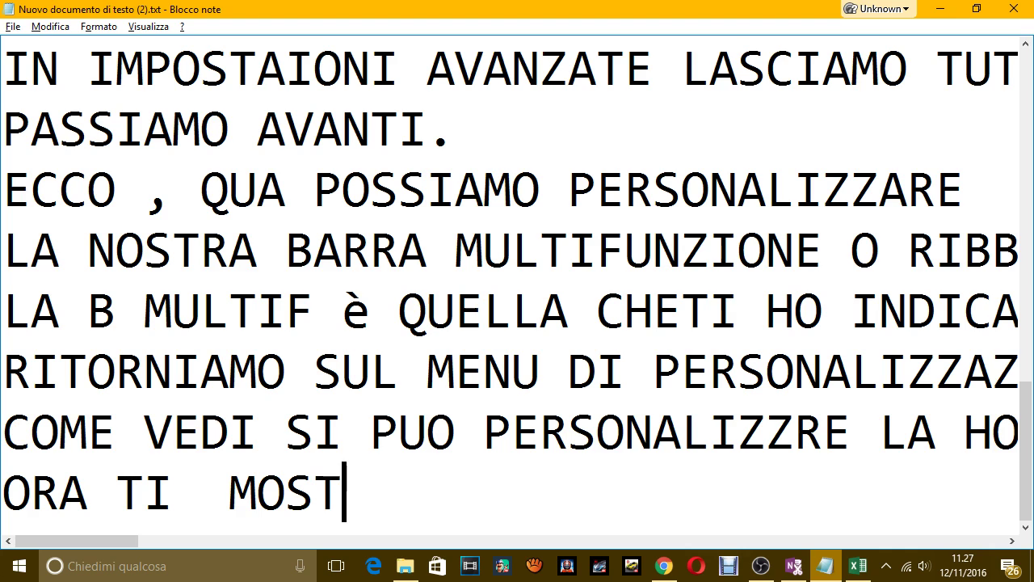
pyautogui.write('RO COME PER')
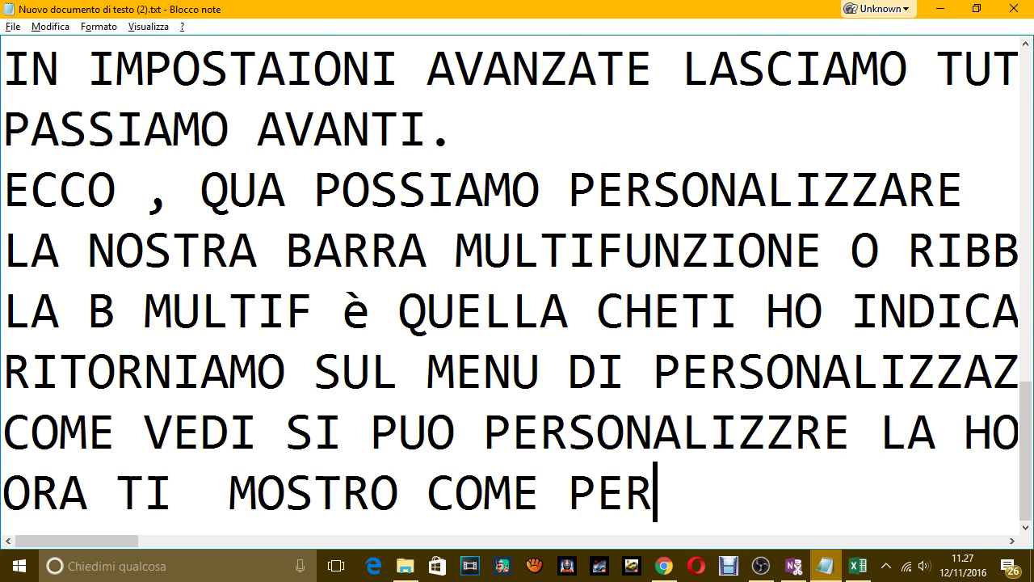
pyautogui.write('SONALIZZARE ')
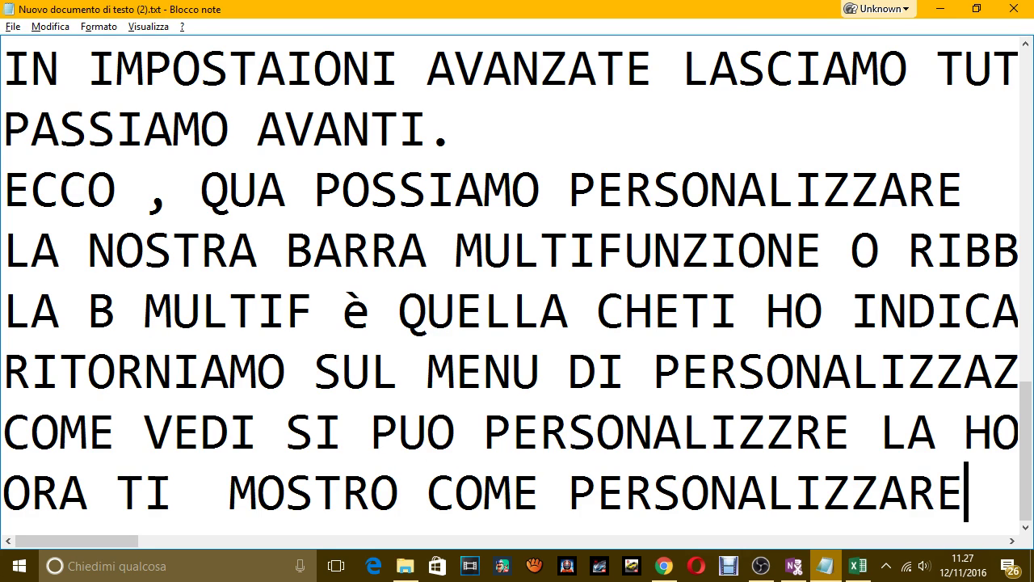
pyautogui.write('QULA')
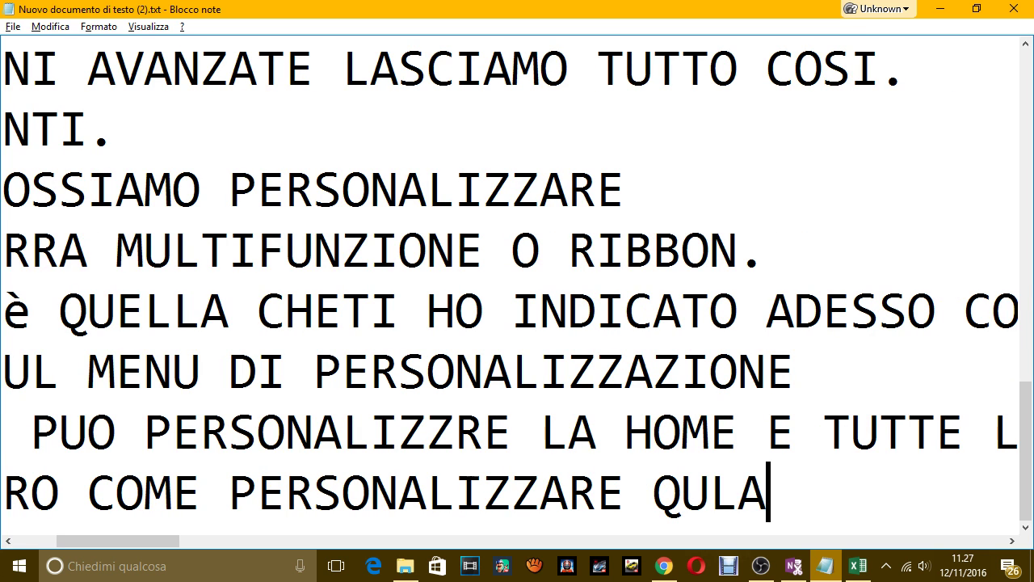
pyautogui.press('BackSpace')
pyautogui.press('BackSpace')
pyautogui.write('ALCOSA')
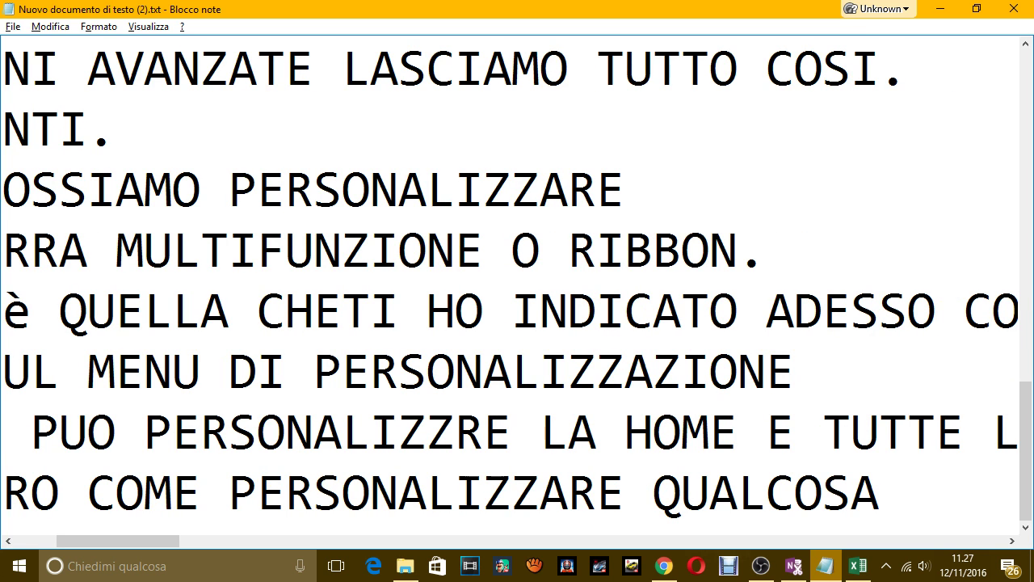
pyautogui.hotkey('alt', 'Tab')
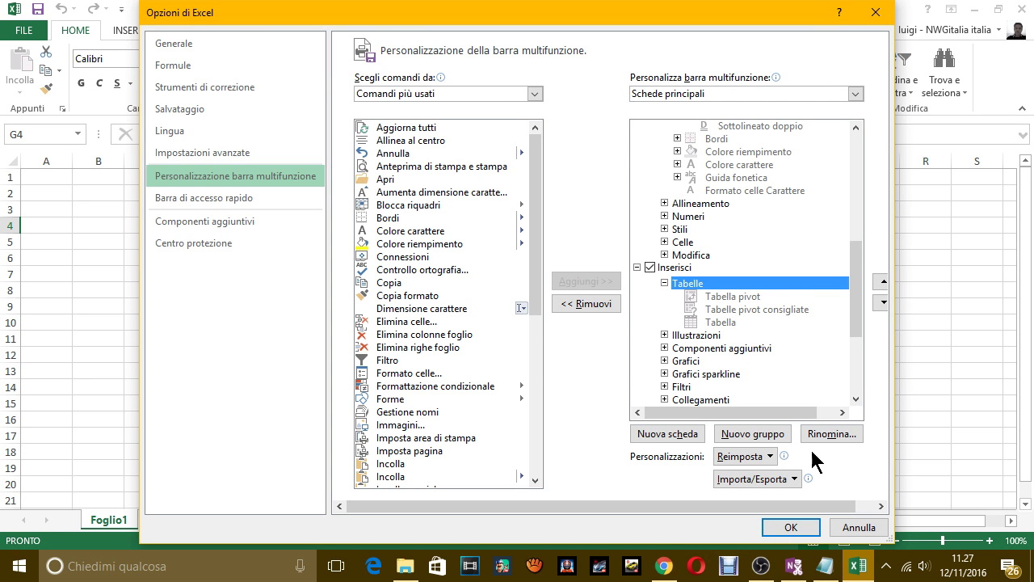
# Step: Collapse the expanded Appunti, Carattere, Inserisci and Home entries, keeping the main tabs list selected
pyautogui.moveTo(854, 270); pyautogui.dragTo(854, 161)
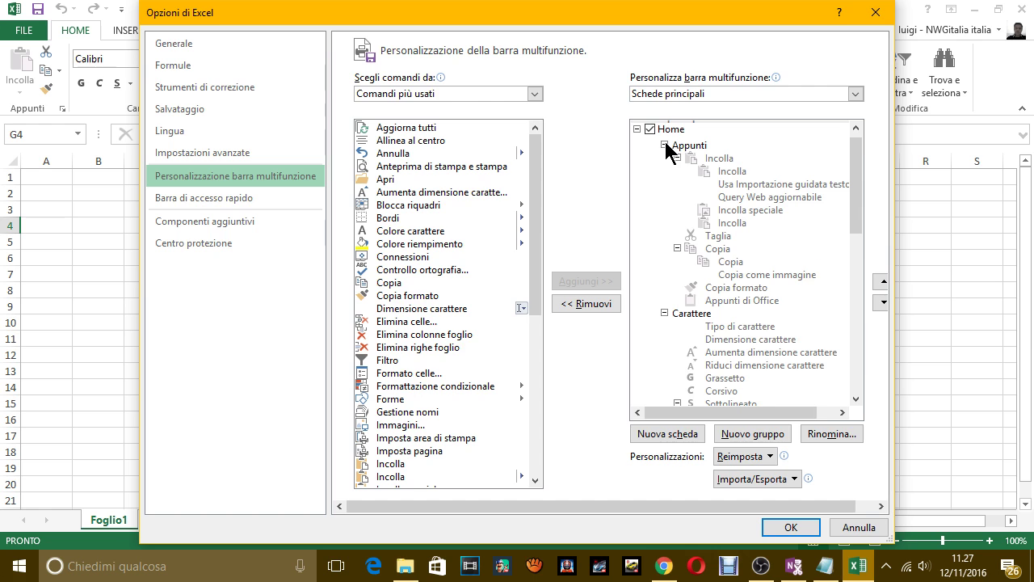
pyautogui.click(664, 146)
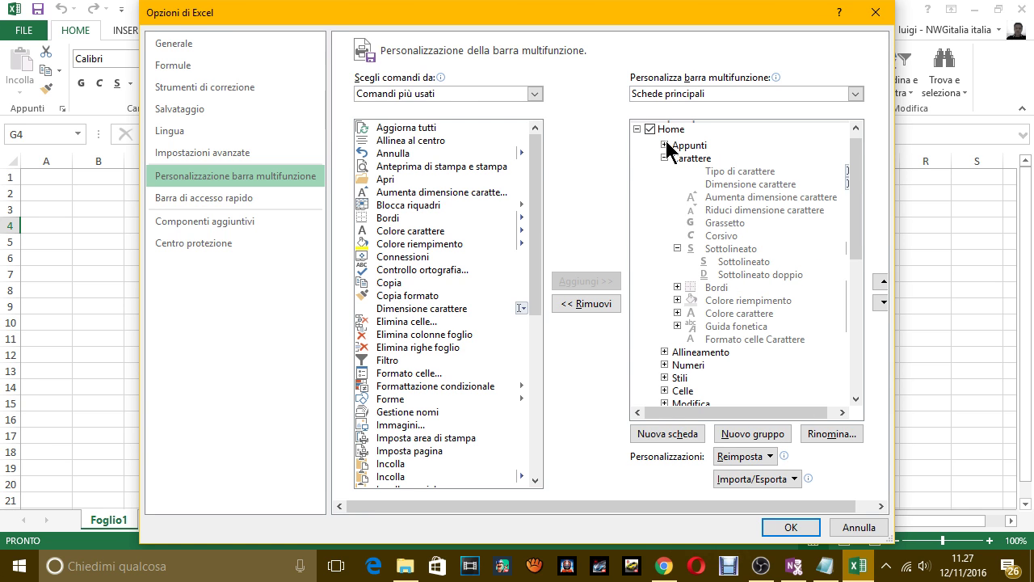
pyautogui.click(664, 158)
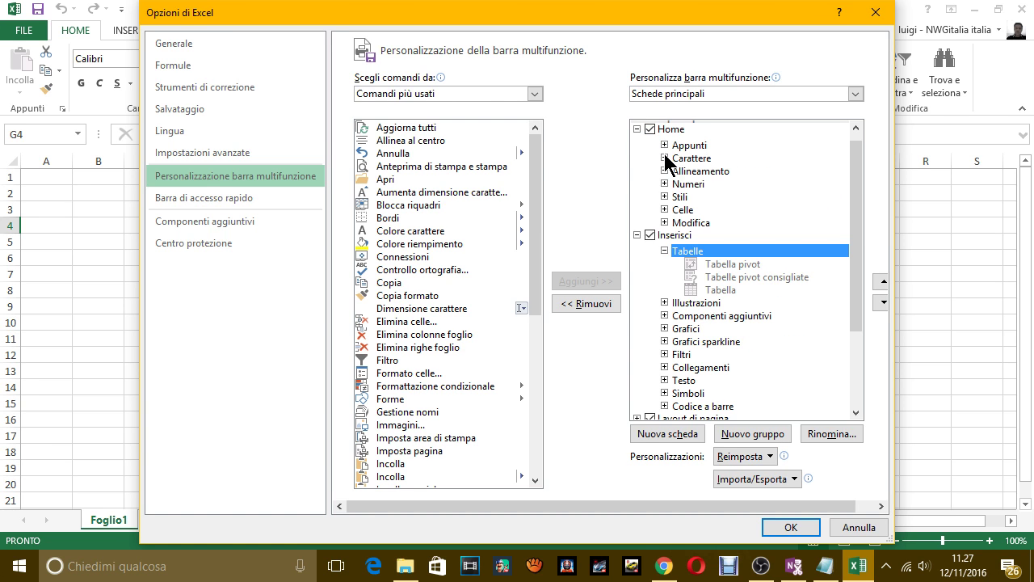
pyautogui.click(638, 235)
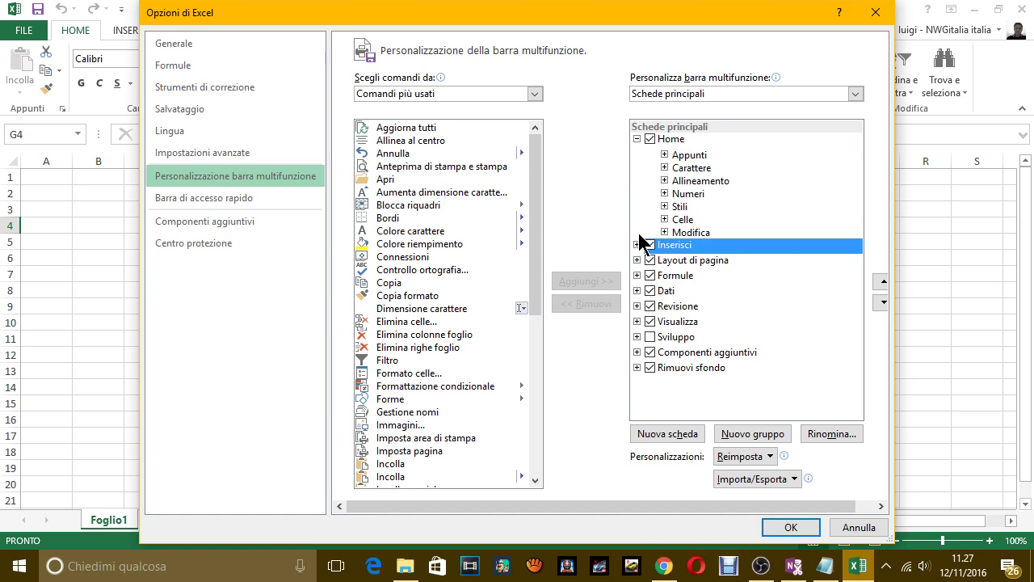
pyautogui.click(636, 139)
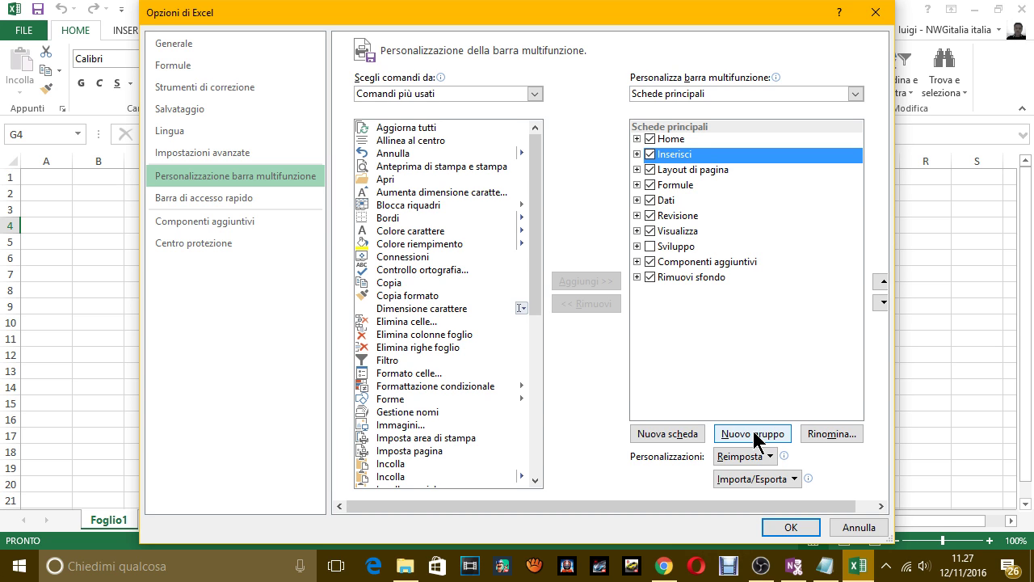
pyautogui.click(682, 92)
pyautogui.click(685, 94)
pyautogui.click(684, 96)
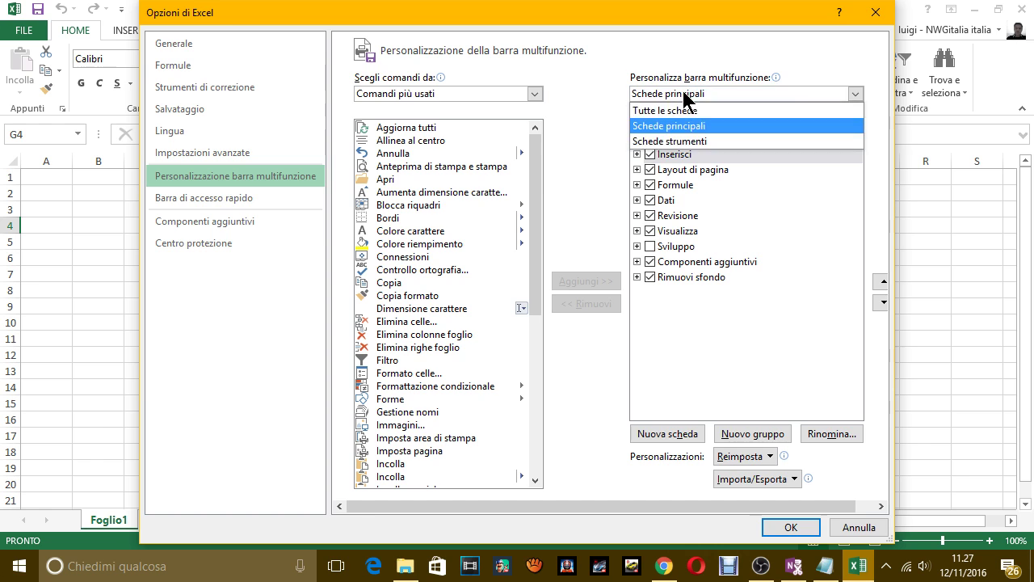
pyautogui.click(684, 95)
# Step: Add and then remove a trial group under Inserisci, then add 'Nuovo gruppo' under Home
pyautogui.click(746, 435)
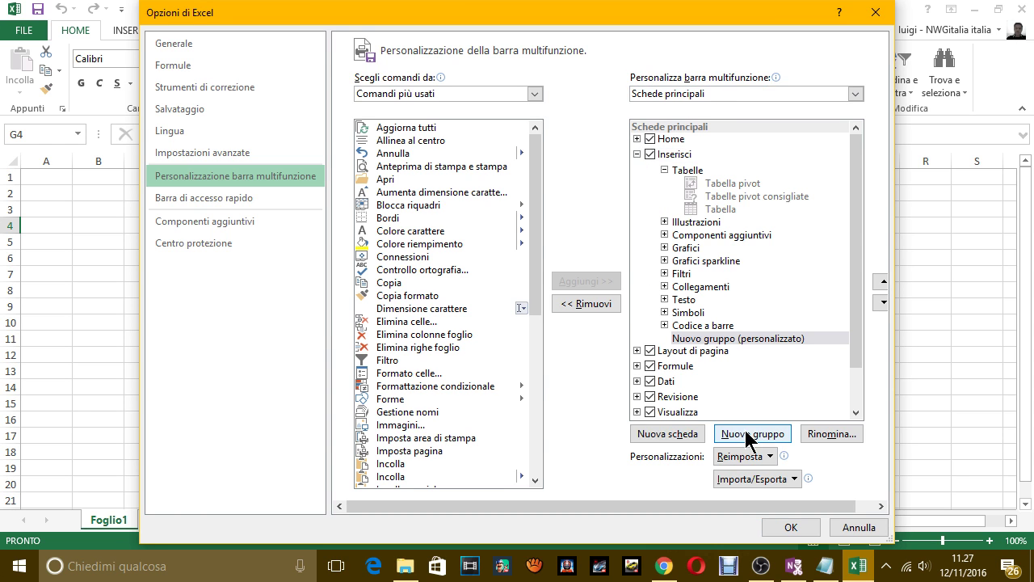
pyautogui.click(746, 339)
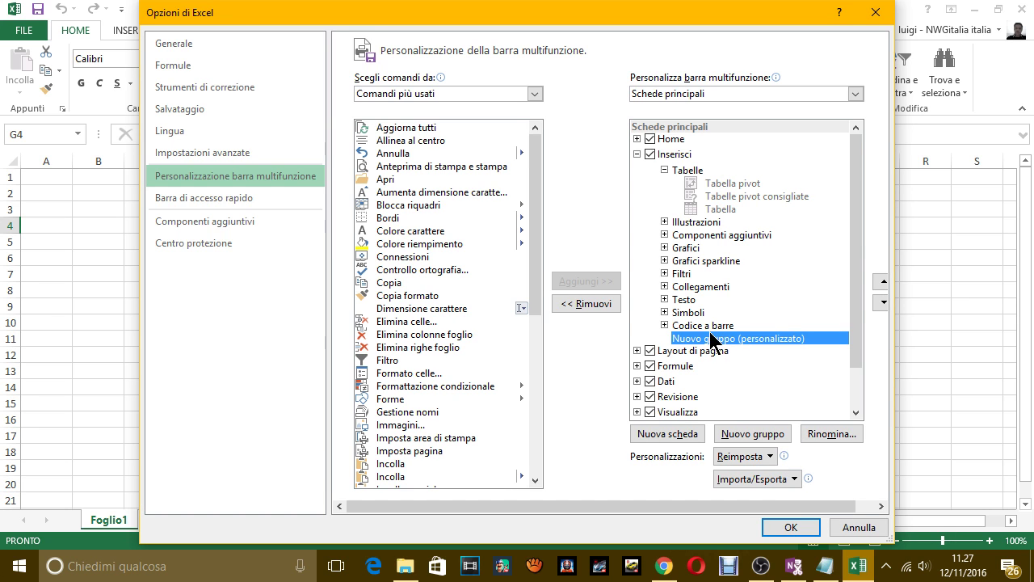
pyautogui.click(601, 304)
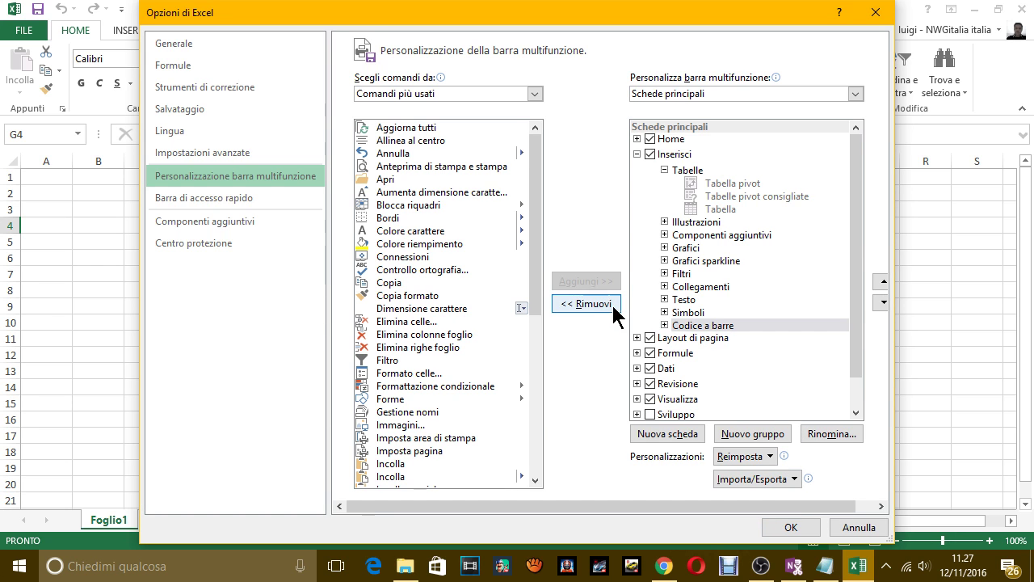
pyautogui.click(668, 140)
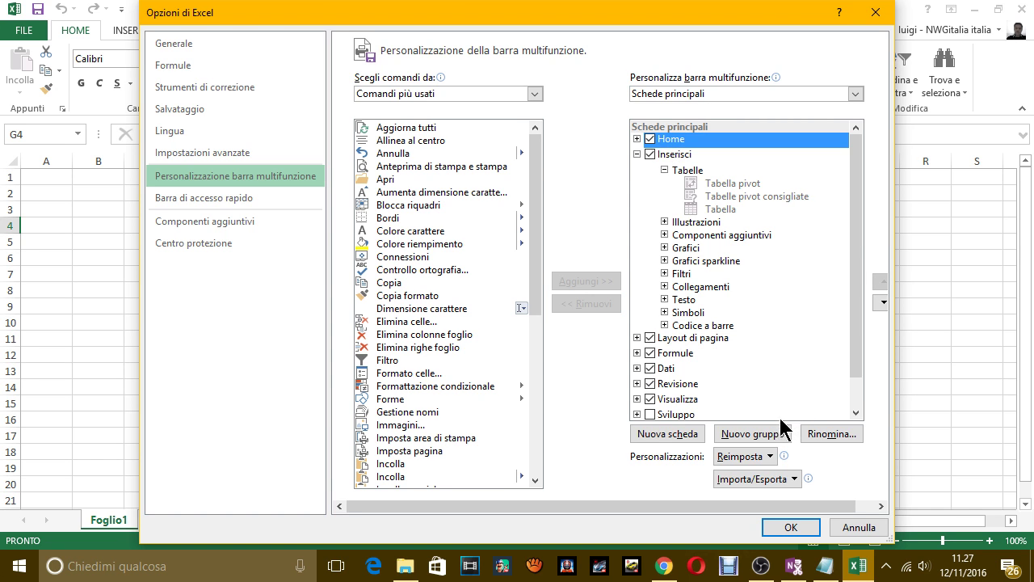
pyautogui.click(767, 439)
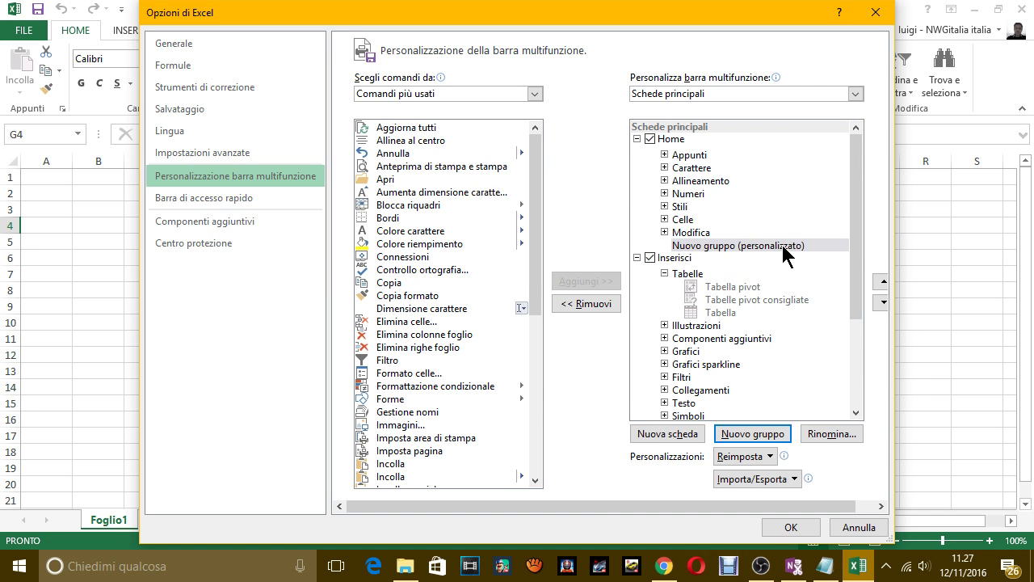
# Step: Rename the new Home custom group to 'personalizzato' and give it the smiley symbol
pyautogui.click(820, 430)
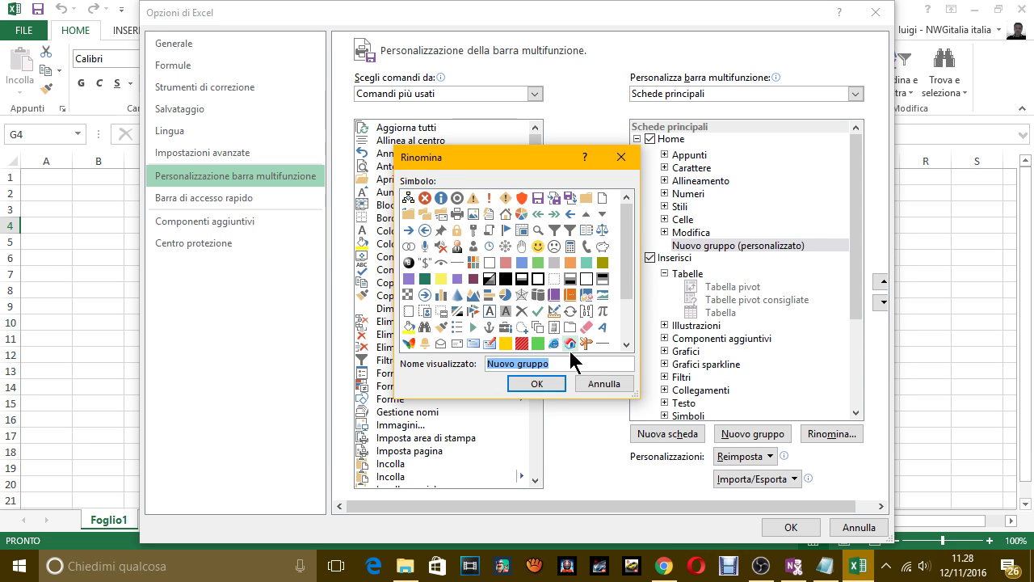
pyautogui.write('person')
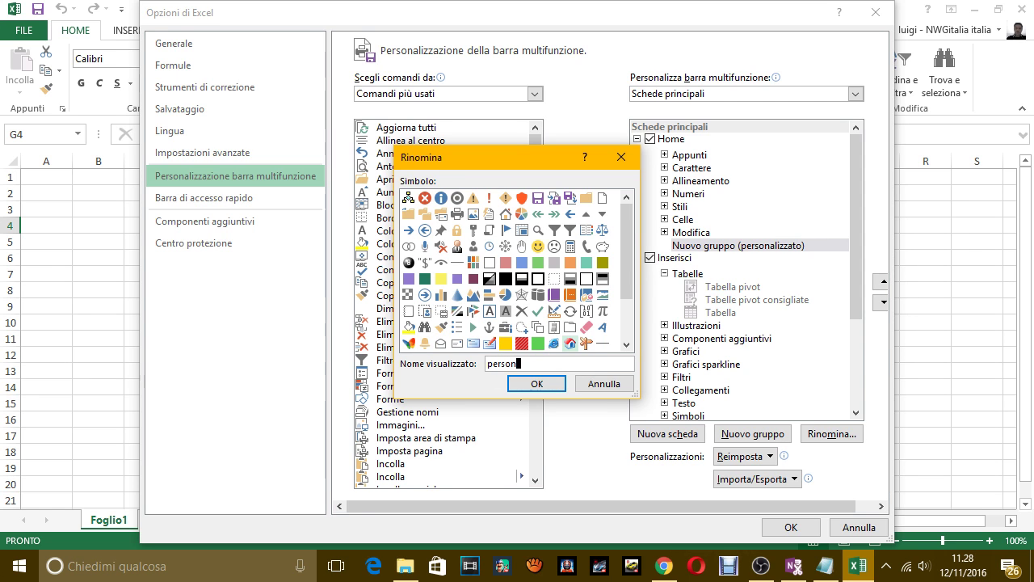
pyautogui.write('alizzato')
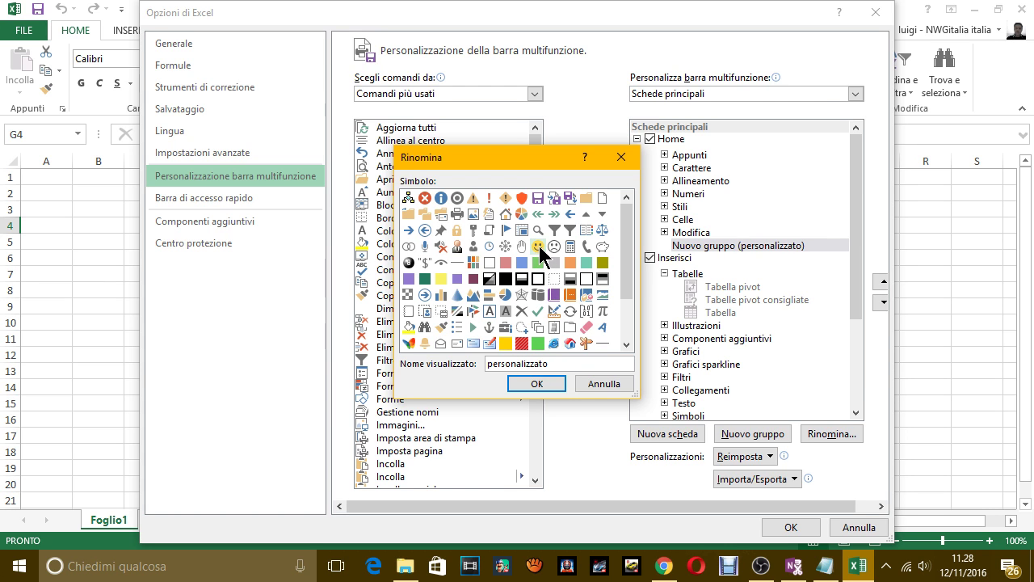
pyautogui.click(537, 247)
pyautogui.click(541, 380)
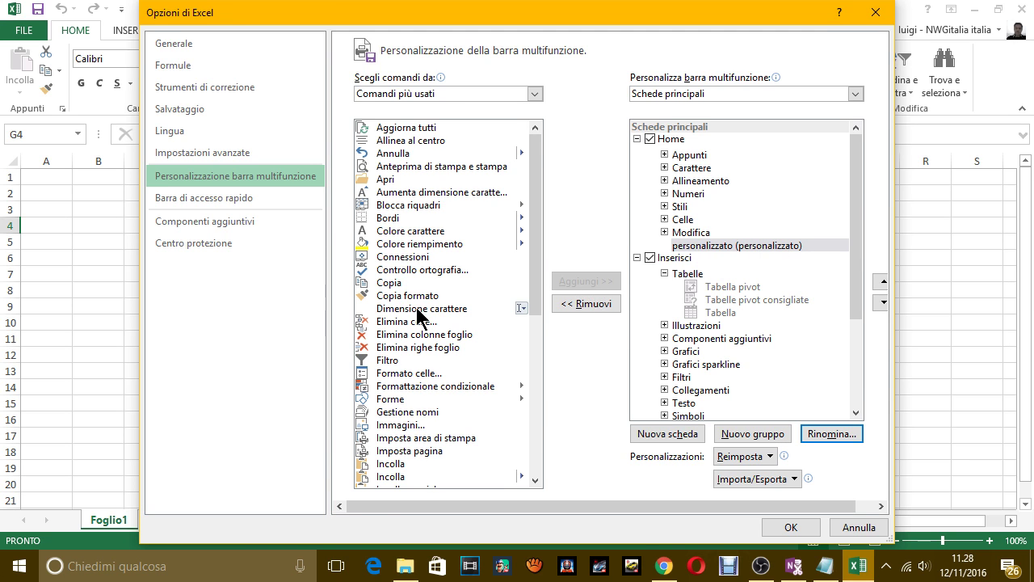
# Step: Set 'Scegli comandi da' to Tutti i comandi to list every available command
pyautogui.moveTo(533, 158); pyautogui.dragTo(534, 331)
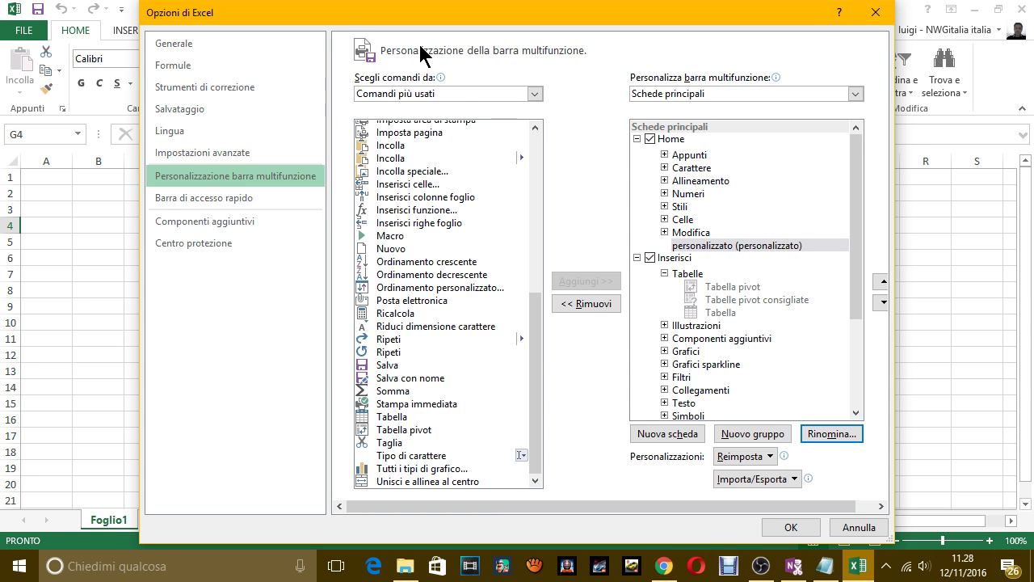
pyautogui.click(413, 95)
pyautogui.click(419, 142)
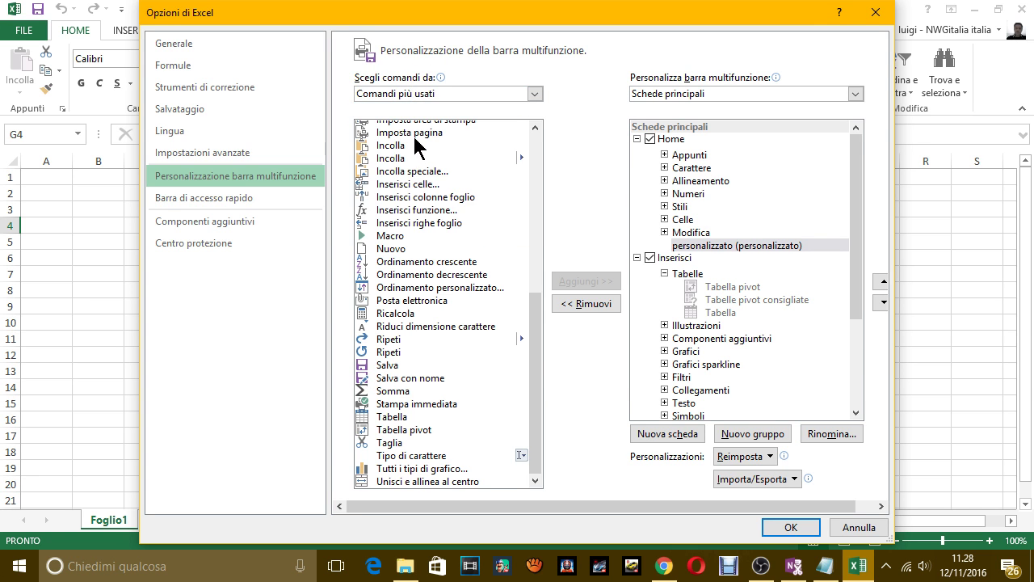
pyautogui.scroll(-4, 438, 210)
pyautogui.scroll(-1, 438, 210)
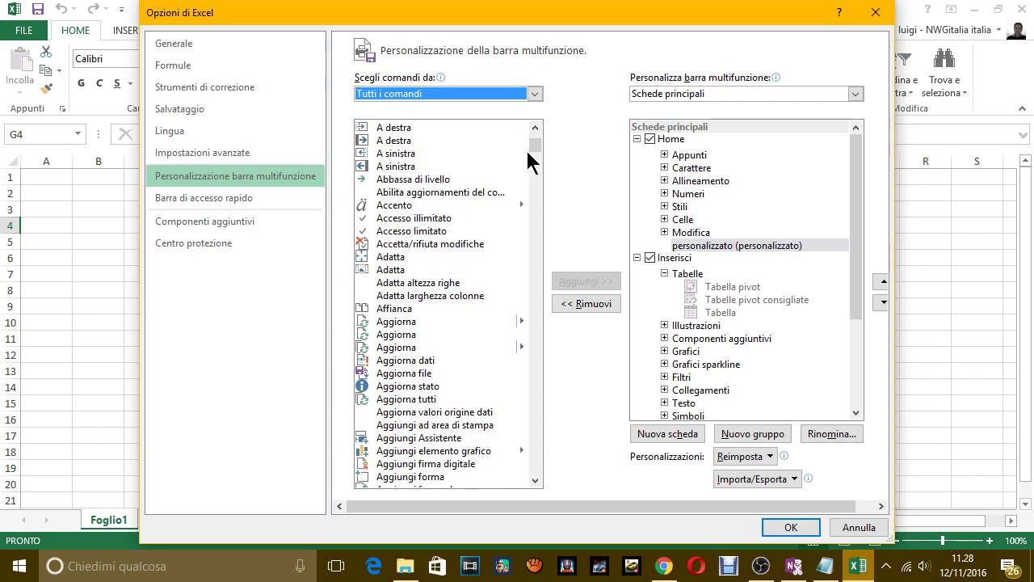
pyautogui.moveTo(533, 143); pyautogui.dragTo(533, 386)
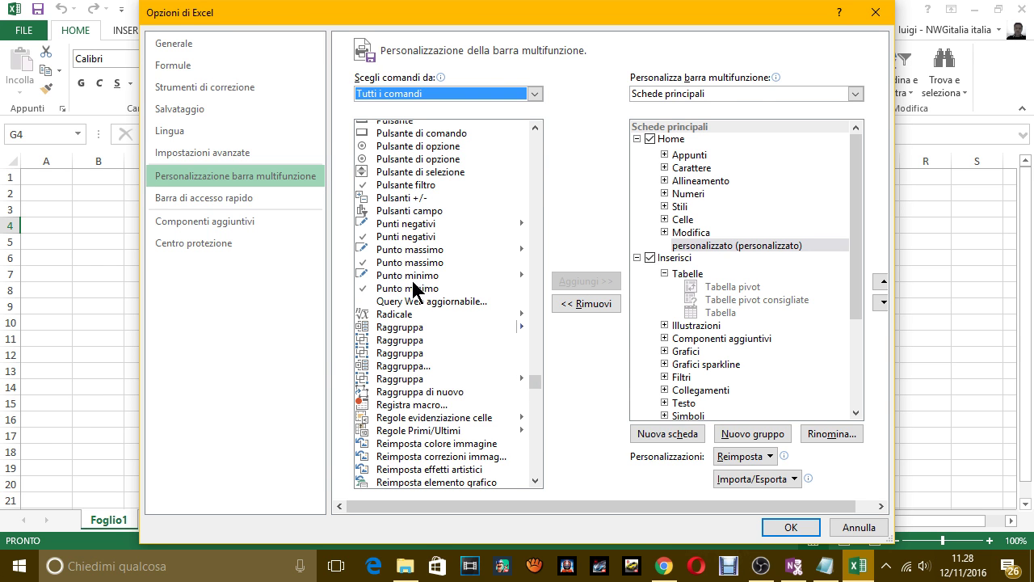
pyautogui.moveTo(534, 385); pyautogui.dragTo(536, 332)
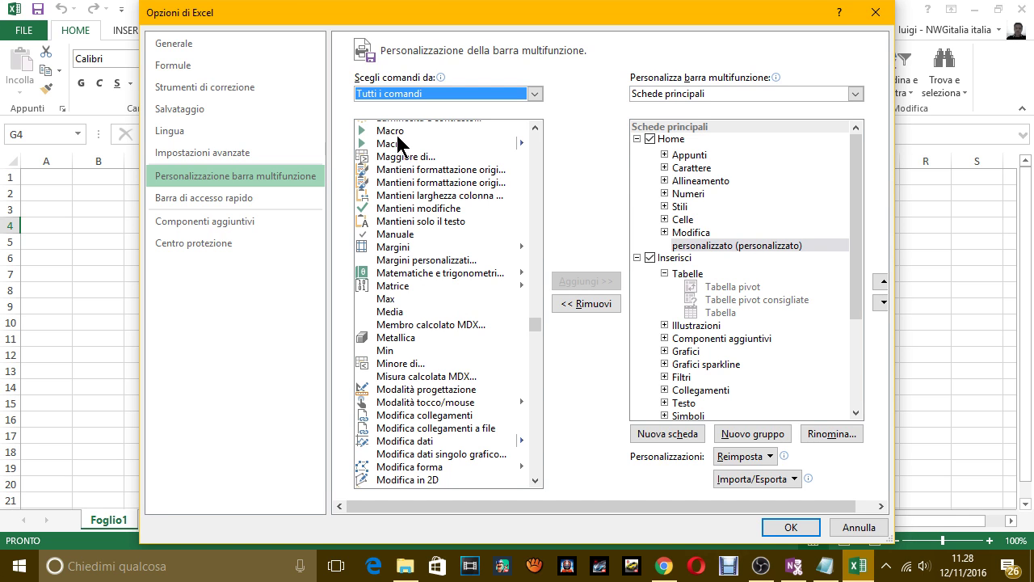
# Step: Add Macro, Mantieni solo il testo and Metallica to the personalizzato group
pyautogui.click(393, 130)
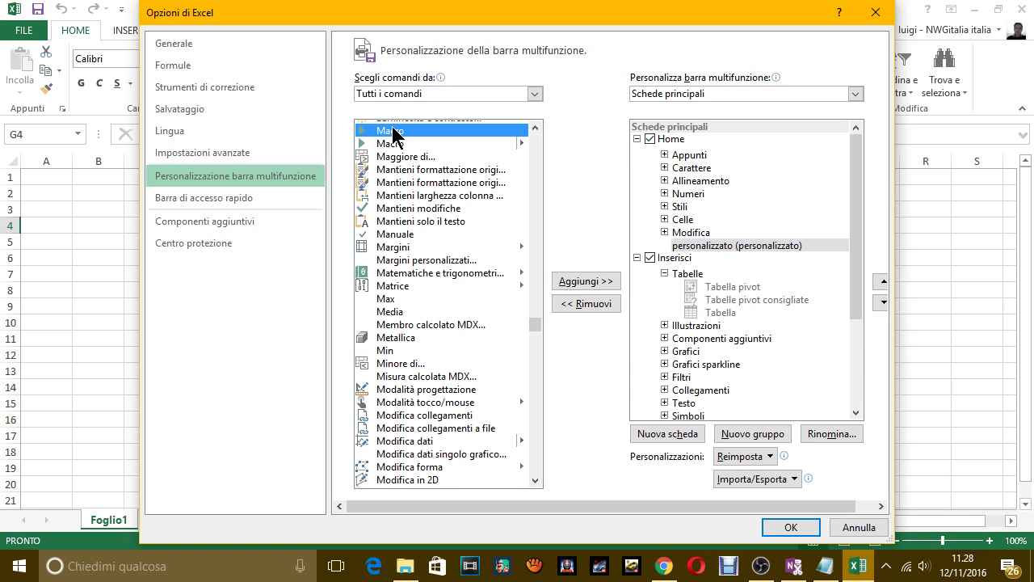
pyautogui.click(585, 280)
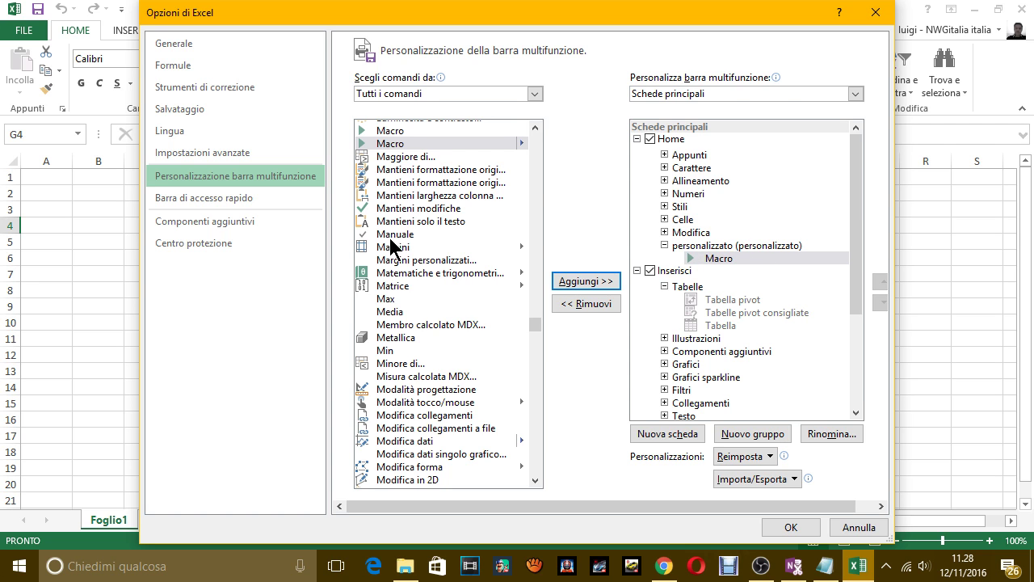
pyautogui.click(399, 219)
pyautogui.click(598, 283)
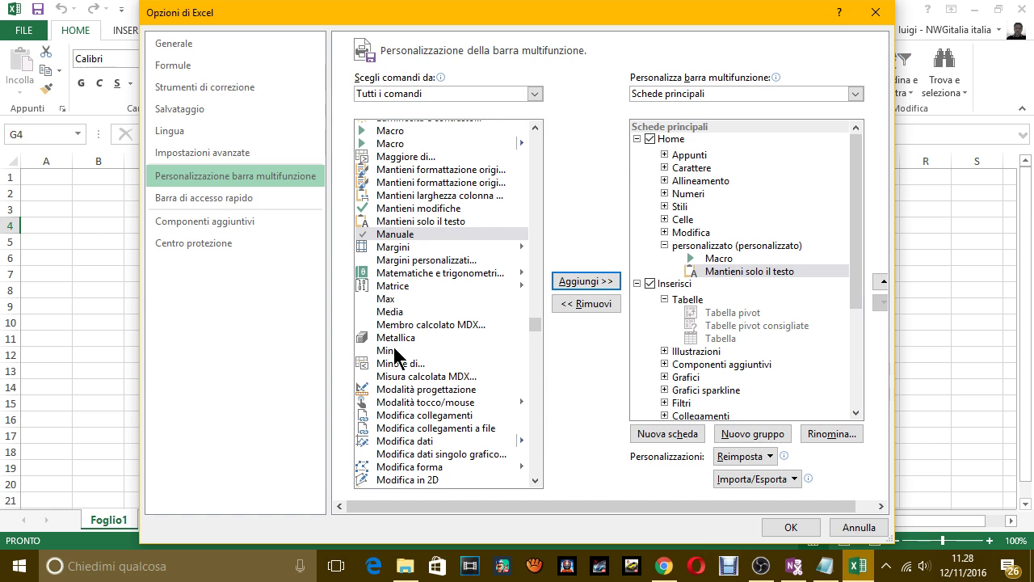
pyautogui.click(398, 338)
pyautogui.click(579, 283)
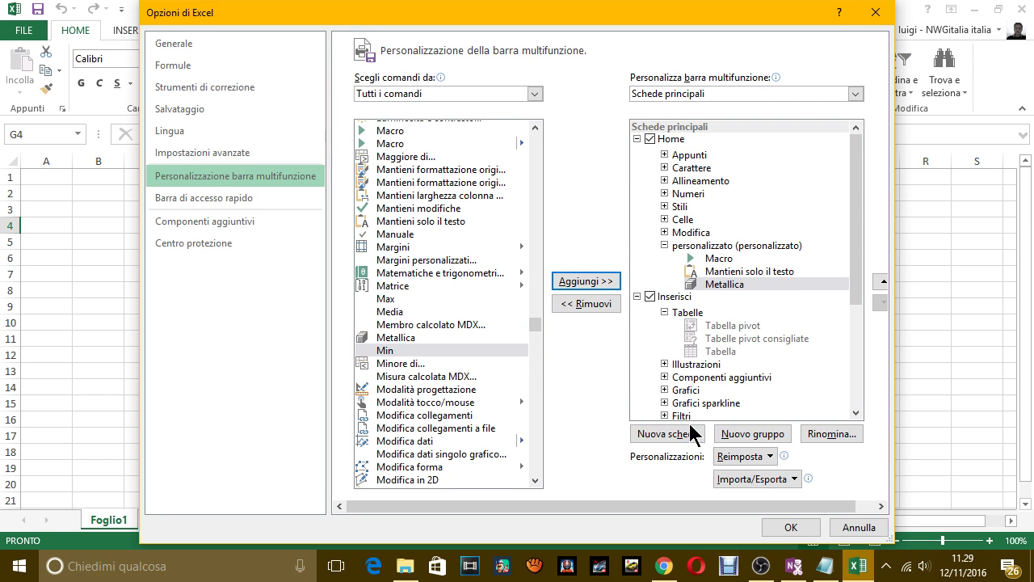
# Step: In Notepad, add the line 'ora ti mostro cose è successo', then return to Excel Options
pyautogui.hotkey('alt', 'Tab')
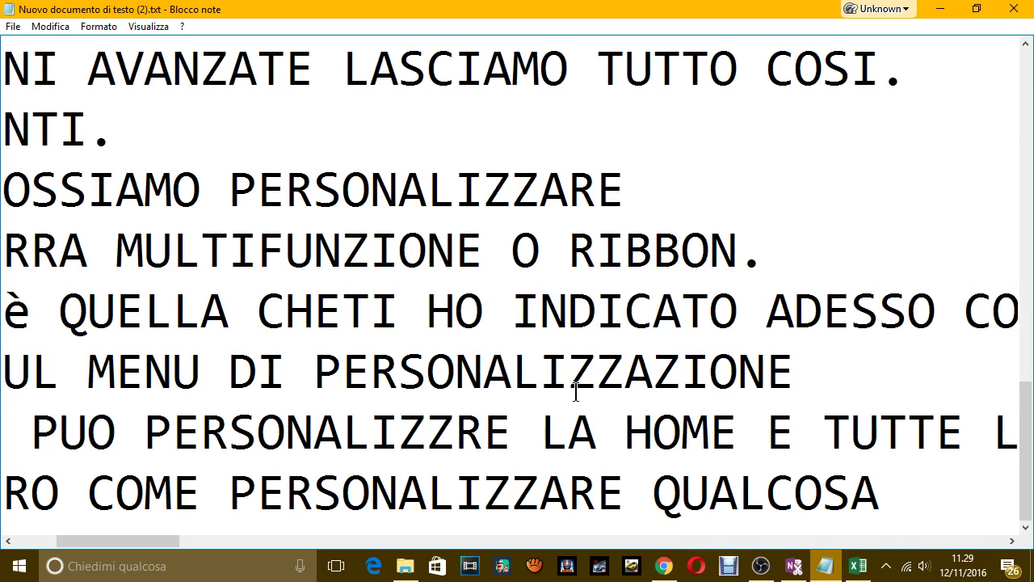
pyautogui.write('.')
pyautogui.press('Return')
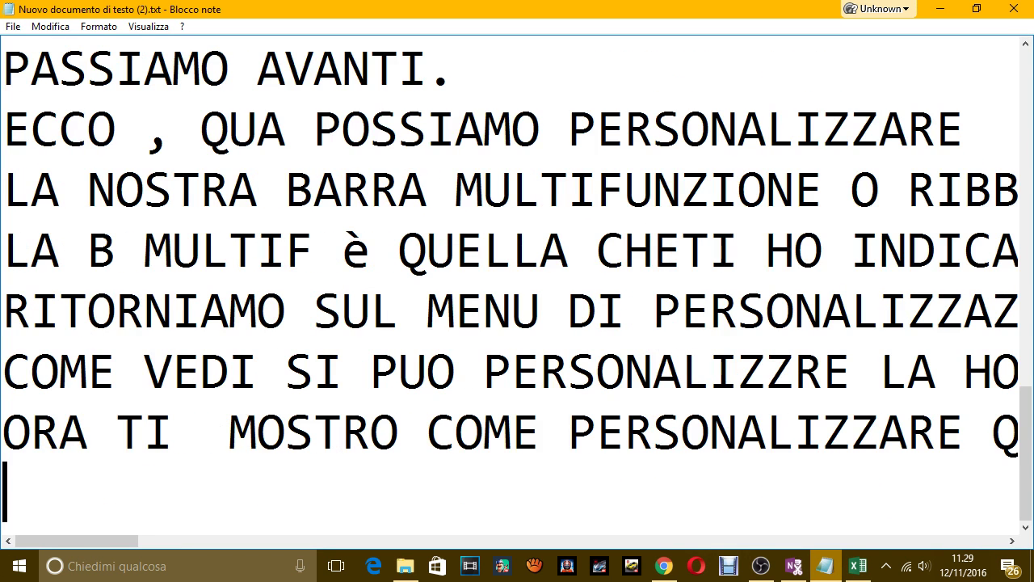
pyautogui.write('ora ti most')
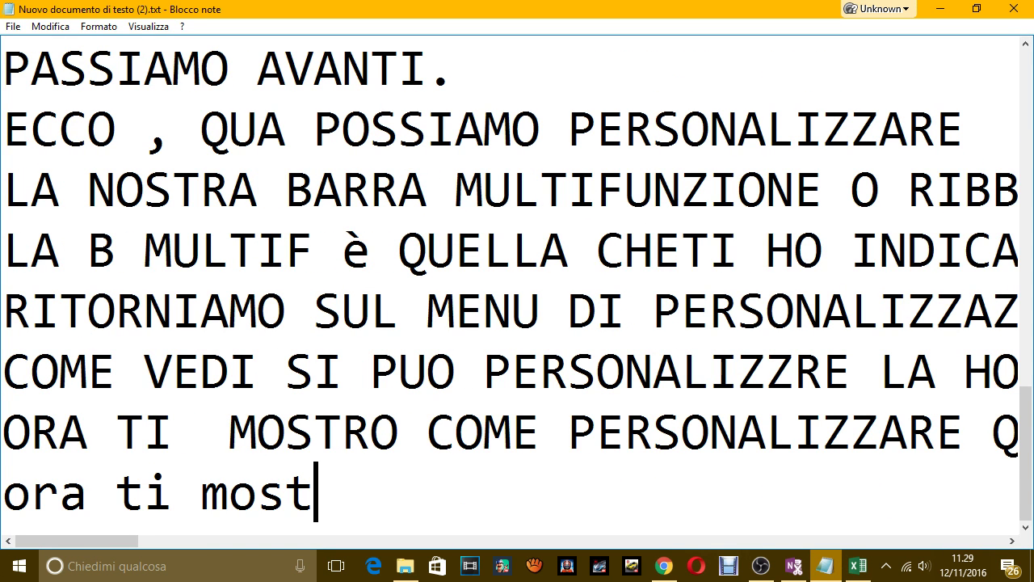
pyautogui.write('ro cose è su')
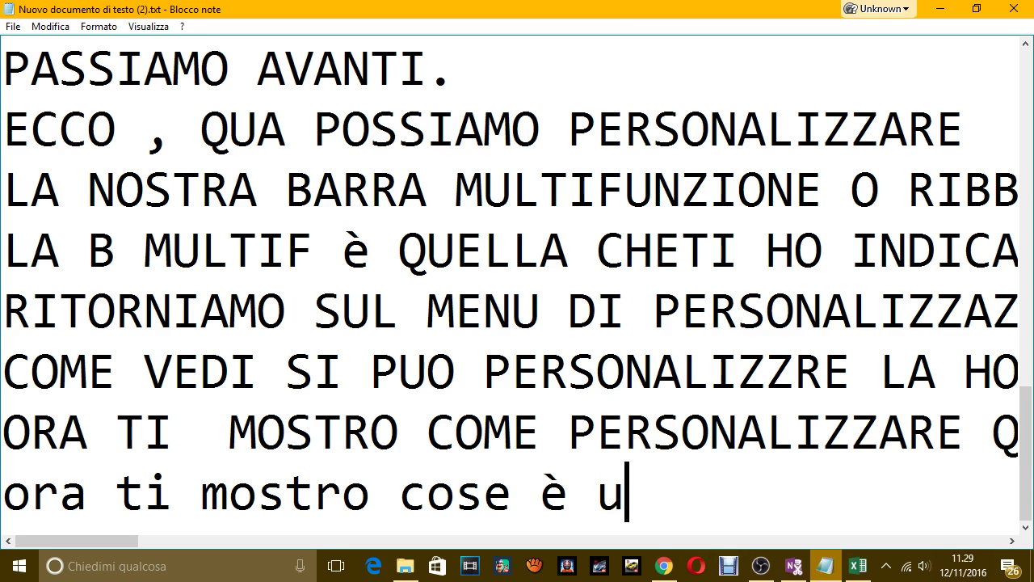
pyautogui.press('BackSpace')
pyautogui.write('successo')
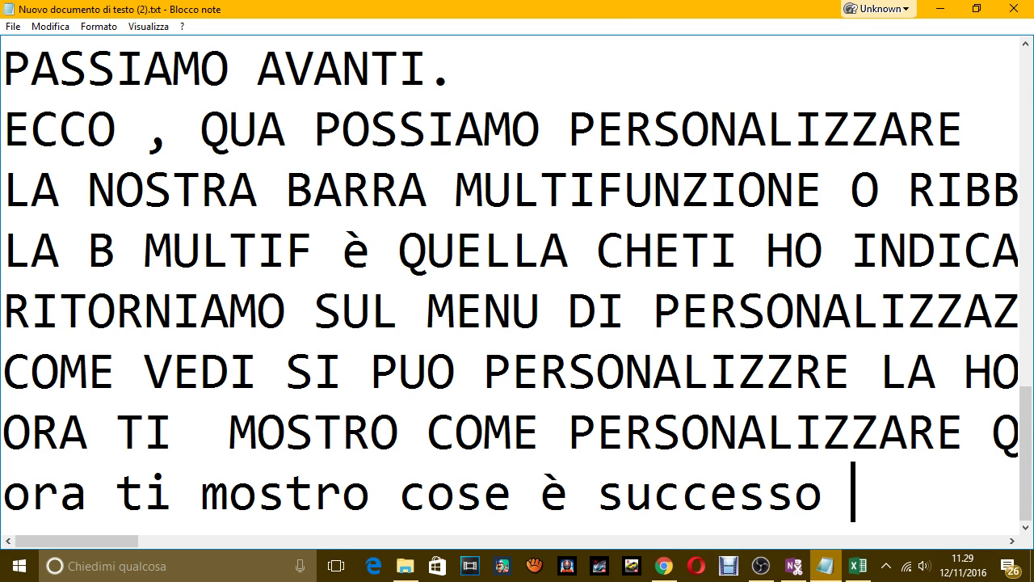
pyautogui.press('Return')
pyautogui.hotkey('alt', 'Tab')
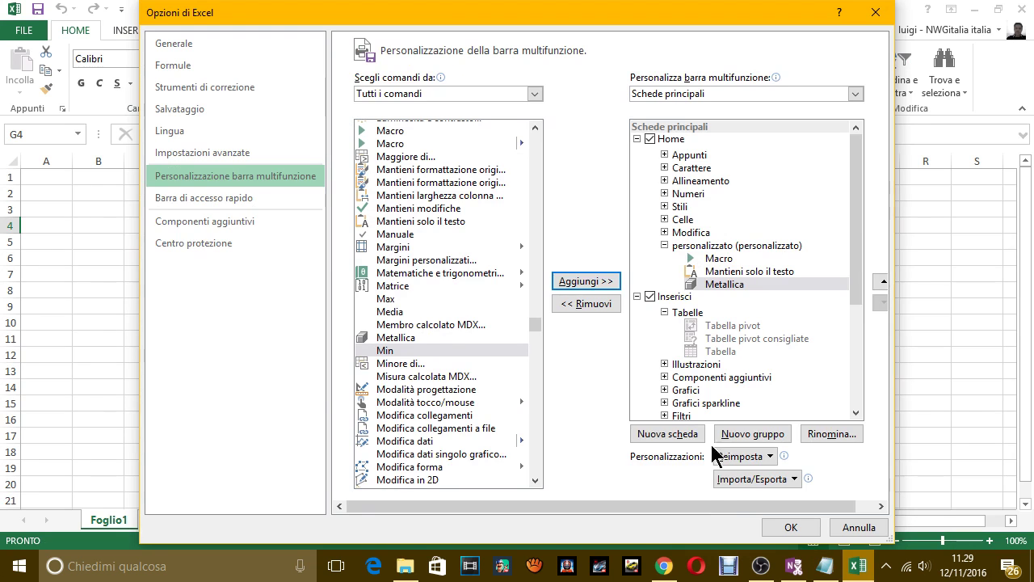
# Step: Apply the ribbon changes, close Excel, and relaunch Excel 2013 with a blank workbook
pyautogui.click(778, 525)
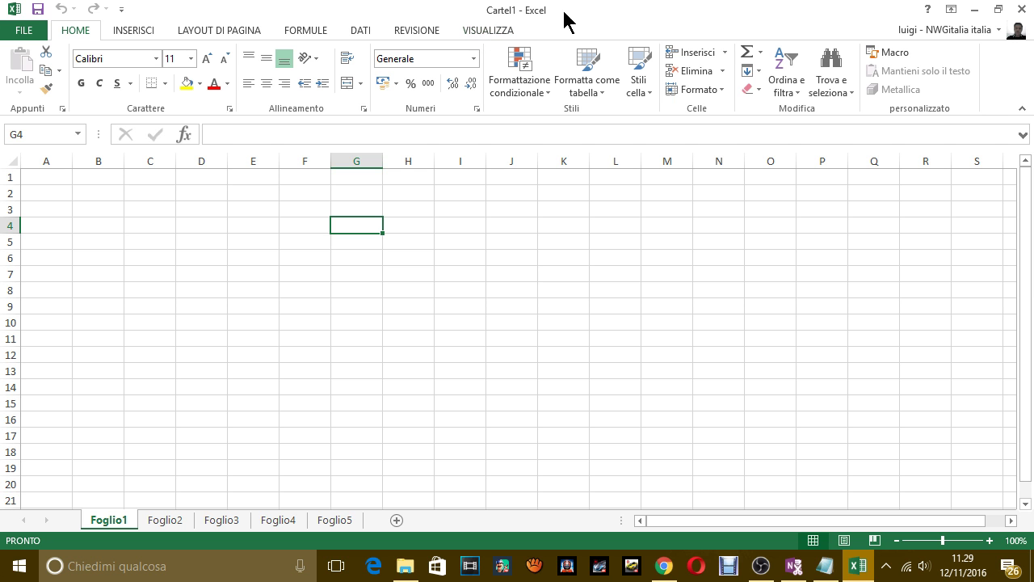
pyautogui.click(1020, 10)
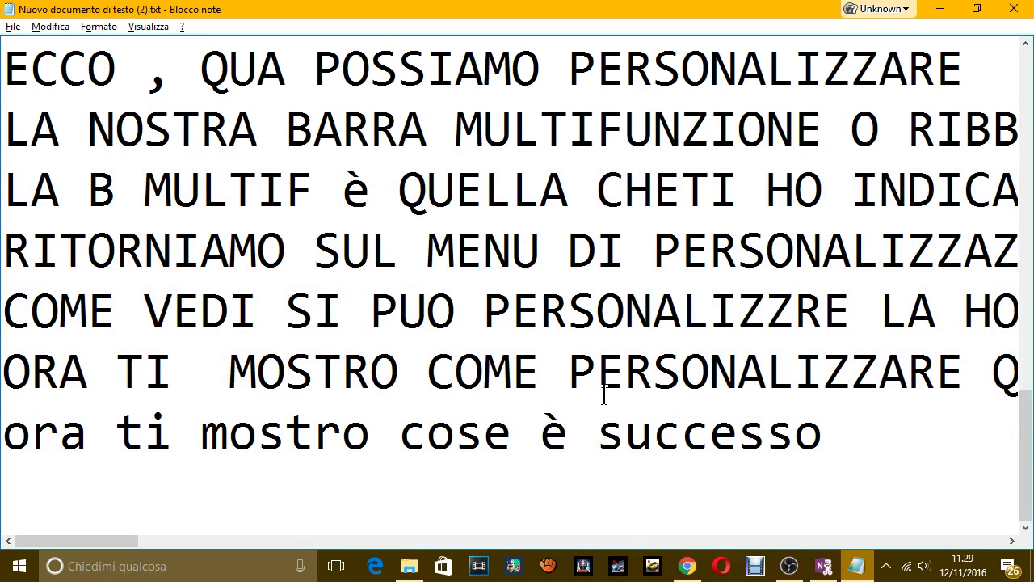
pyautogui.click(90, 568)
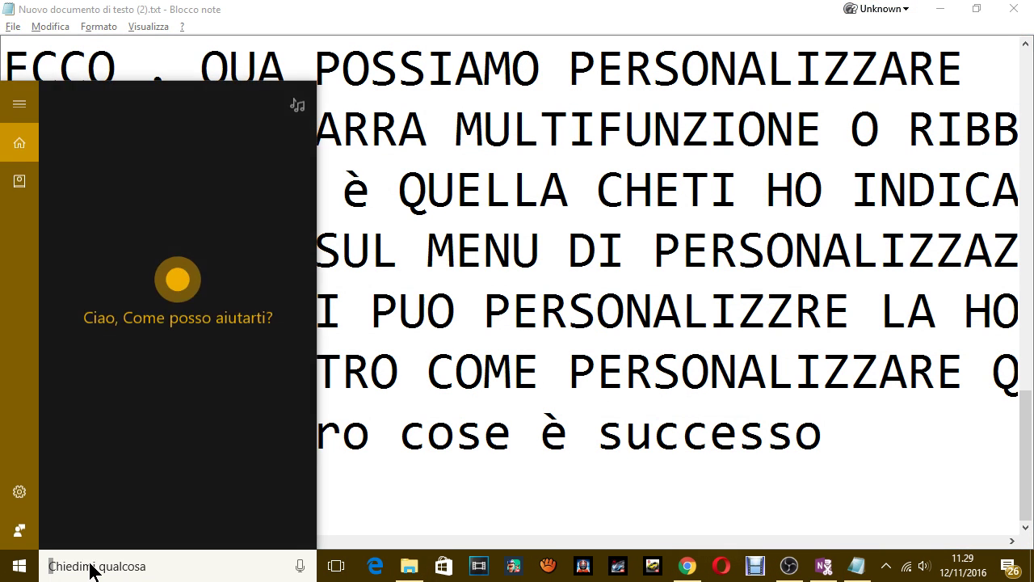
pyautogui.write('exc')
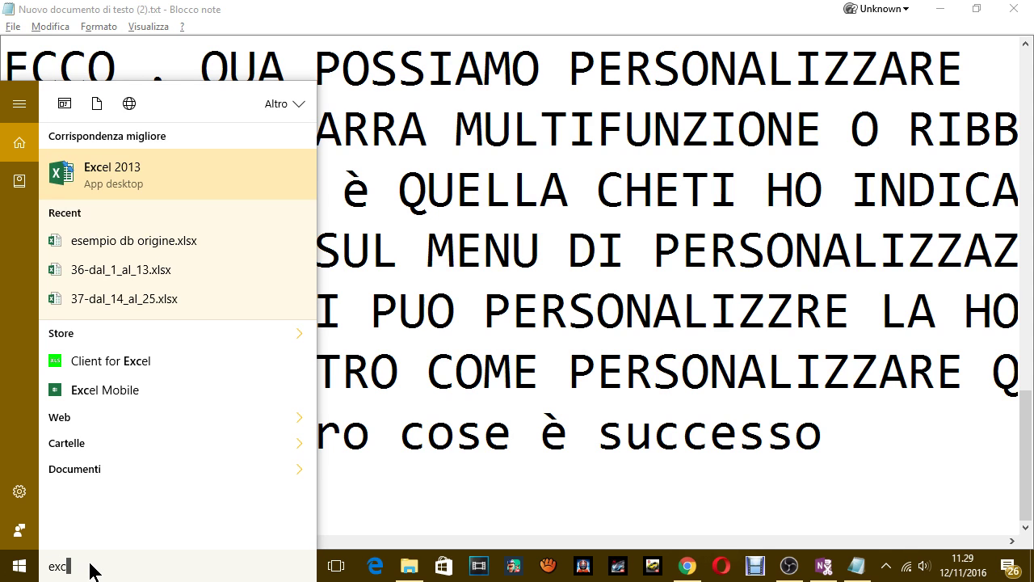
pyautogui.press('Return')
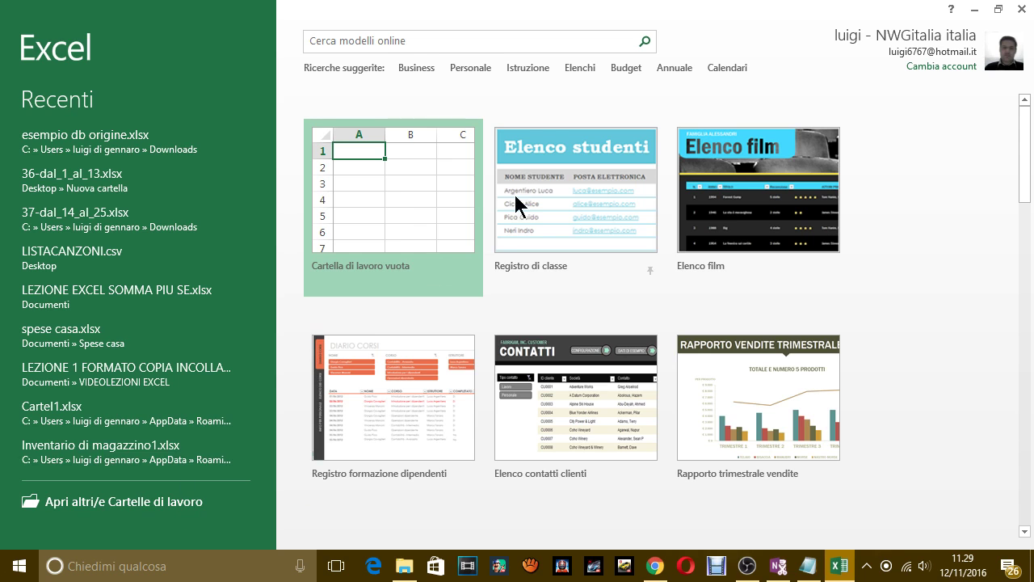
pyautogui.click(330, 196)
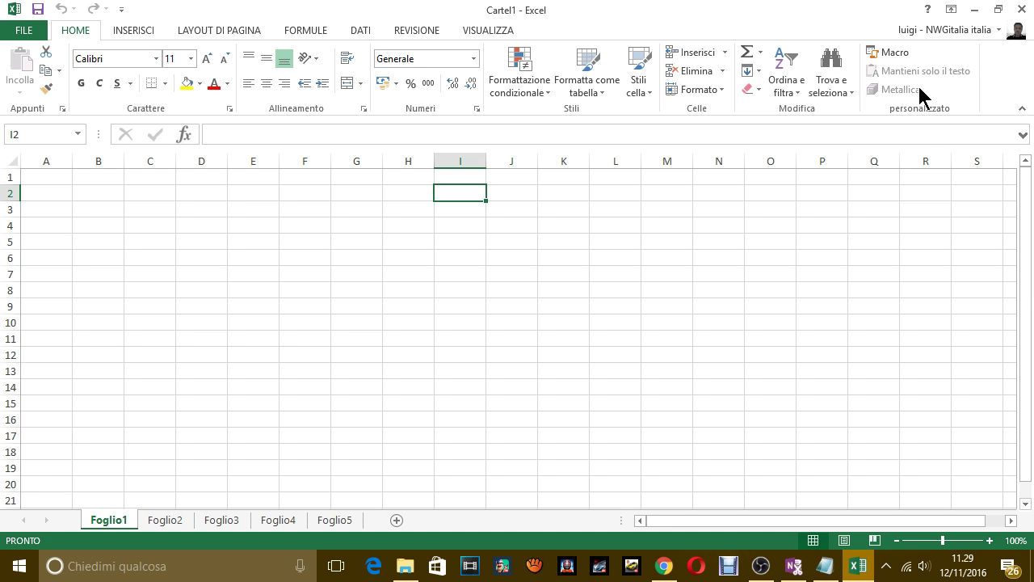
# Step: Test the new Macro button, dismiss the macro list, and return to the Notepad notes
pyautogui.click(908, 55)
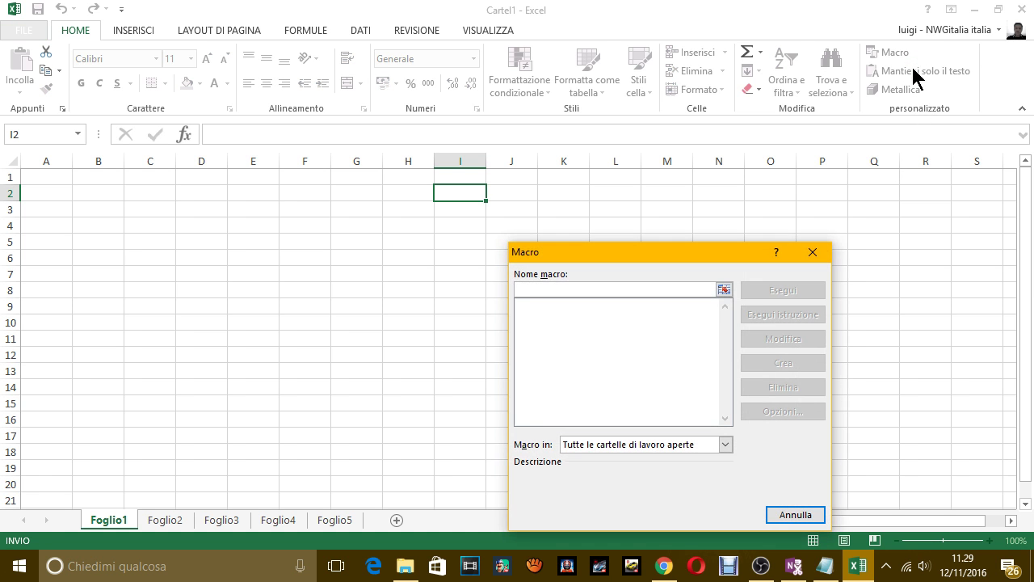
pyautogui.click(813, 251)
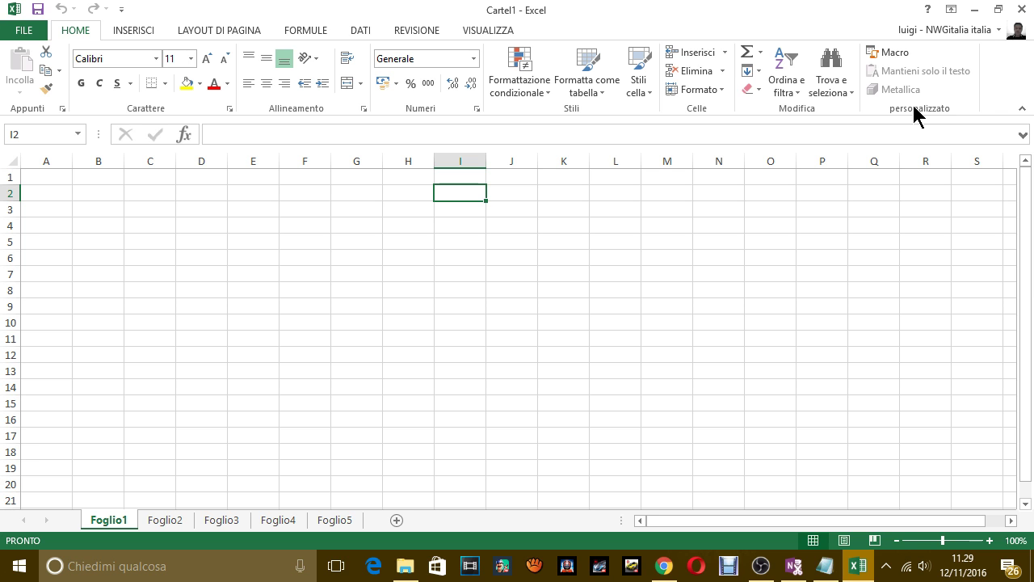
pyautogui.hotkey('alt', 'Tab')
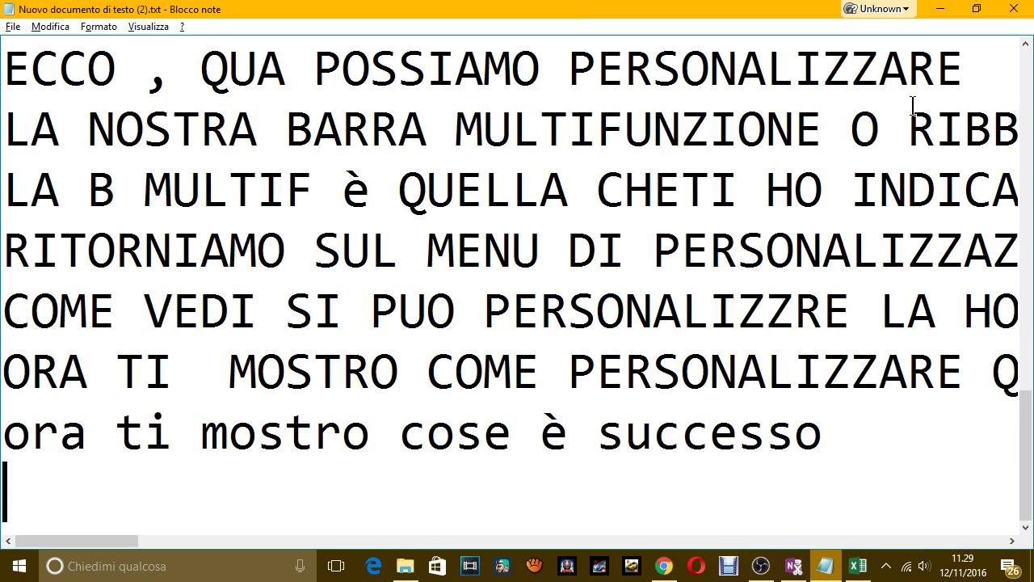
# Step: Write 'COME VEDI IN HOME è USCITA UNA NUOVA CASELLA (PERSONALIZZATO)' in the notes
pyautogui.write('COME VEDI ')
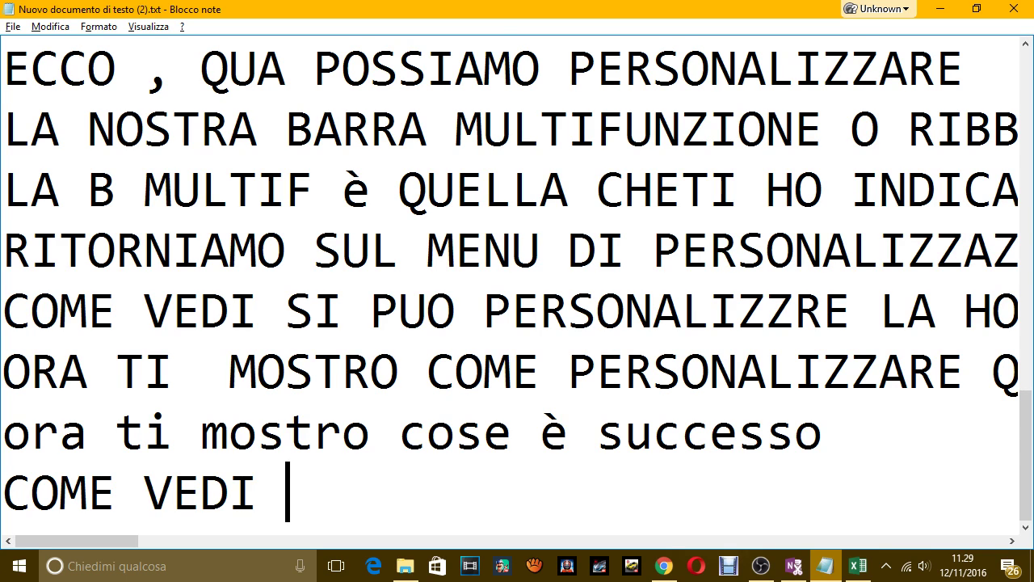
pyautogui.write('IN HOME è US')
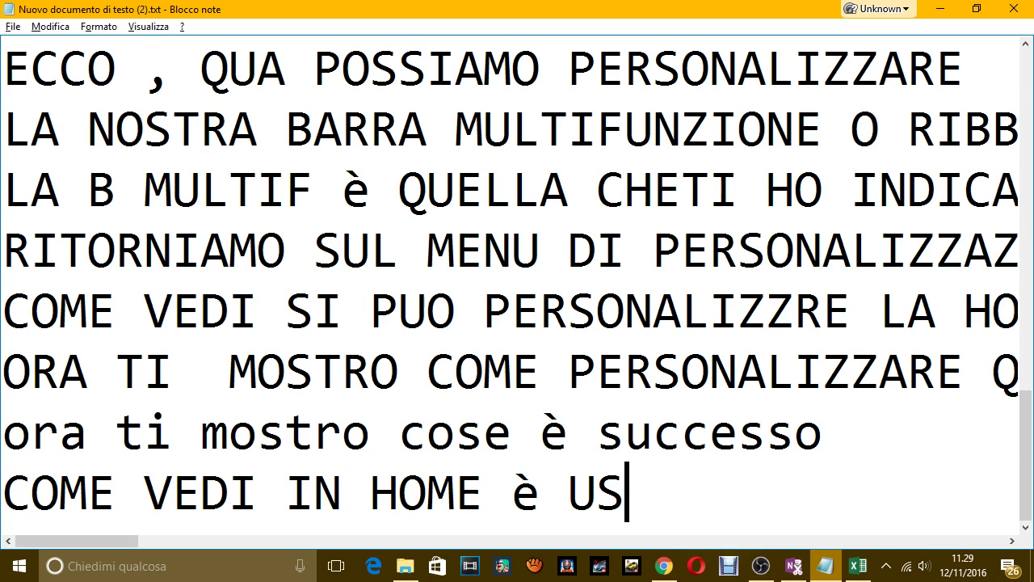
pyautogui.write('CITA UNA N')
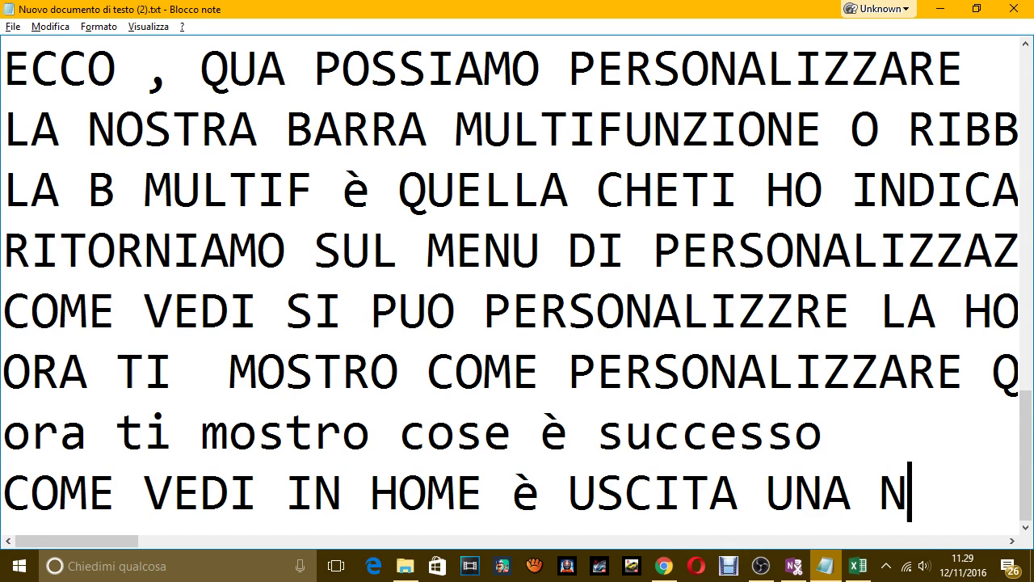
pyautogui.write('UOVA CE')
pyautogui.press('BackSpace')
pyautogui.write('A')
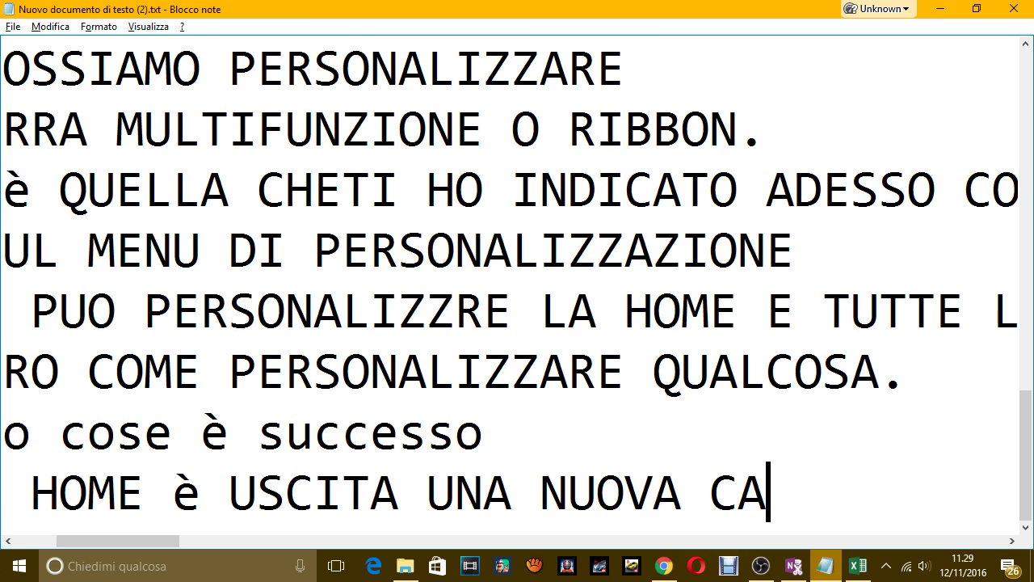
pyautogui.write('SELLA PERSONA')
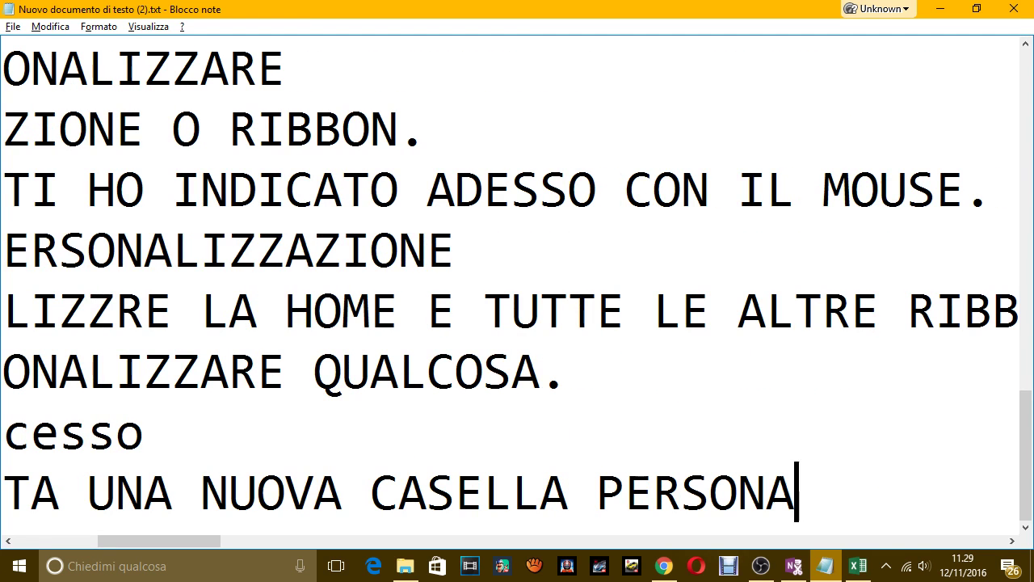
pyautogui.write('LIZZATO')
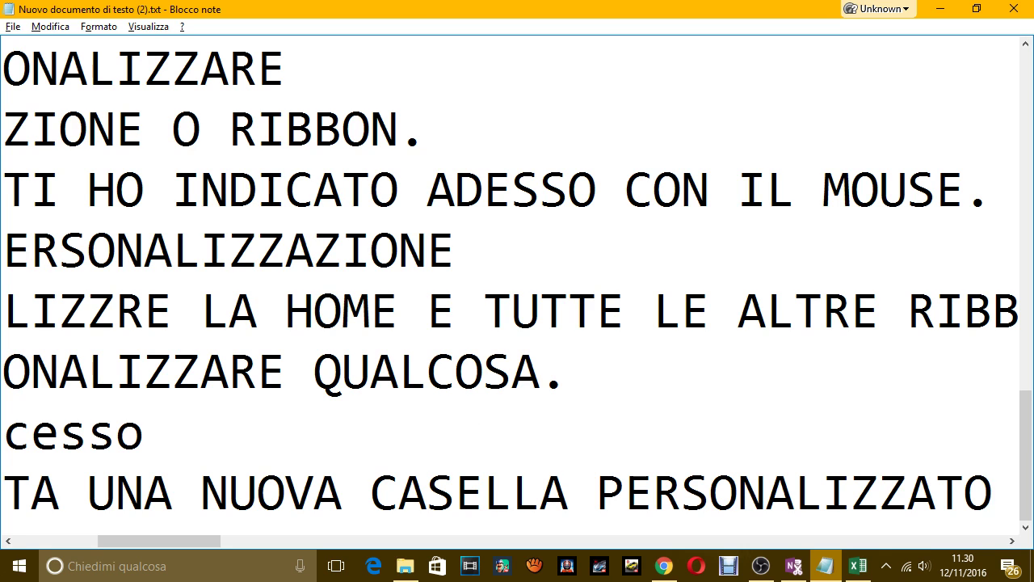
pyautogui.write(')')
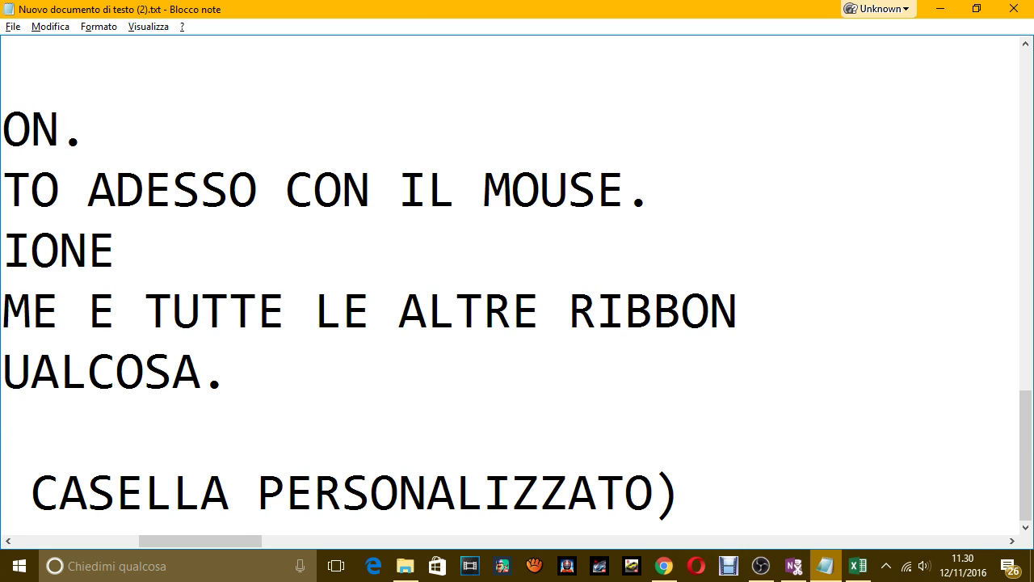
pyautogui.click(242, 479)
pyautogui.write('(')
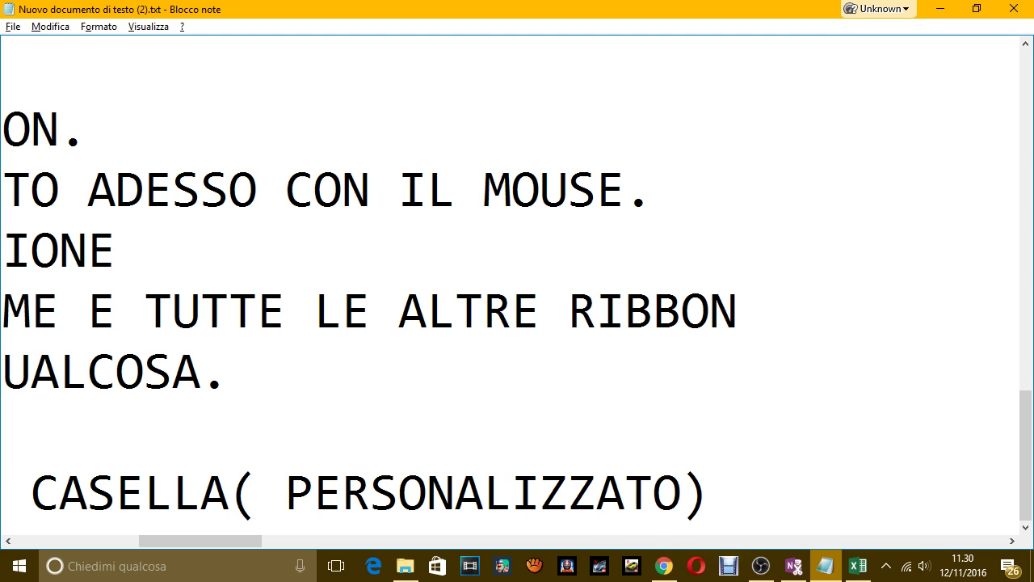
pyautogui.hotkey('alt', 'Tab')
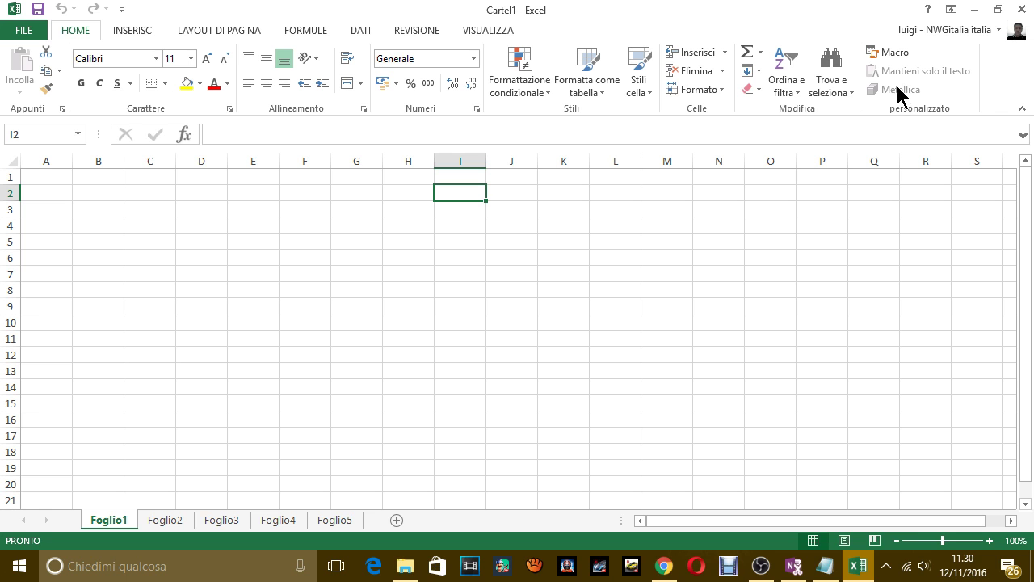
pyautogui.hotkey('alt', 'Tab')
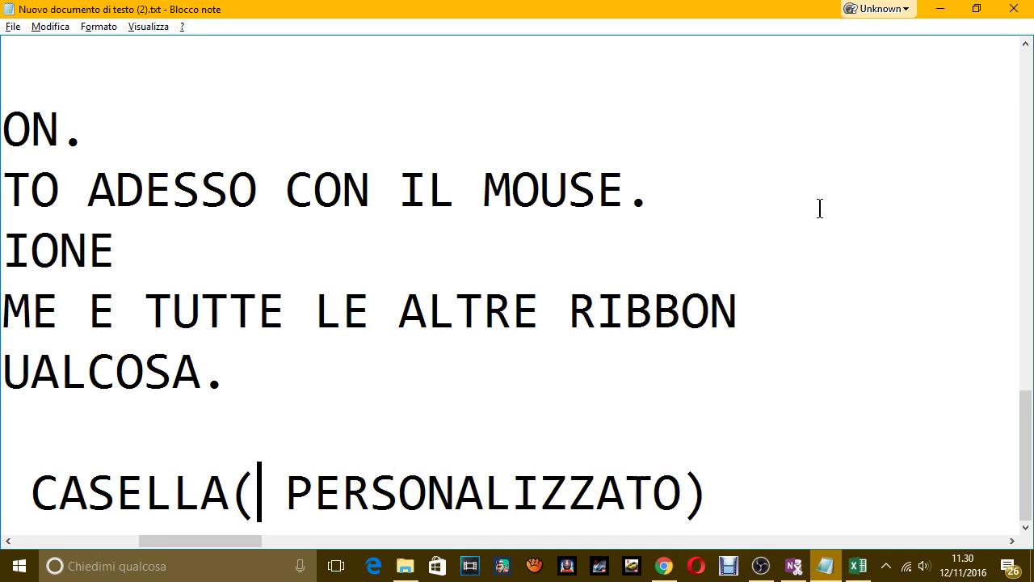
# Step: Finish the line with 'CON LE TRE FUNZIONI CHE IO HO AGGIUNTO.'
pyautogui.write('CO')
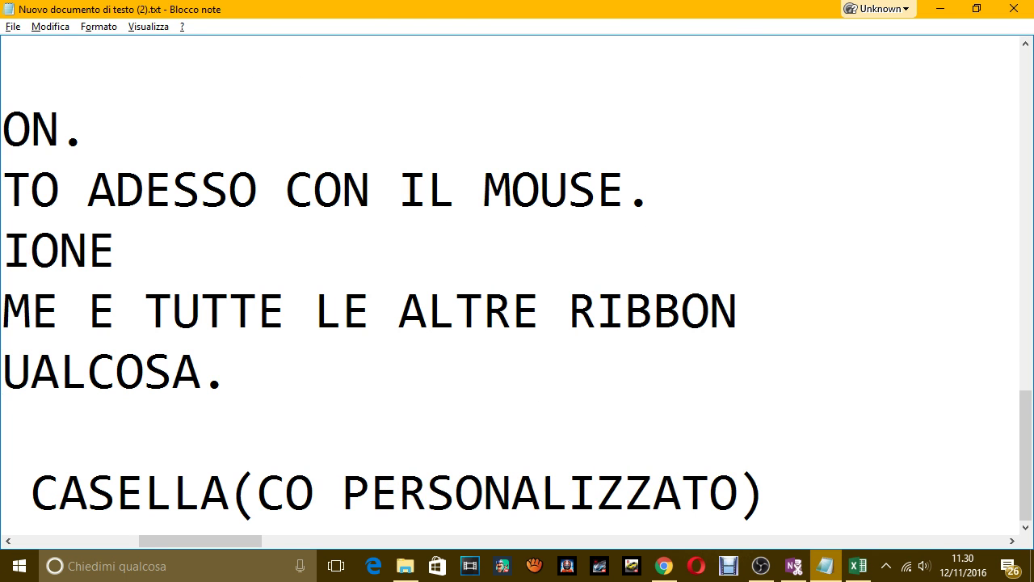
pyautogui.press('BackSpace')
pyautogui.press('BackSpace')
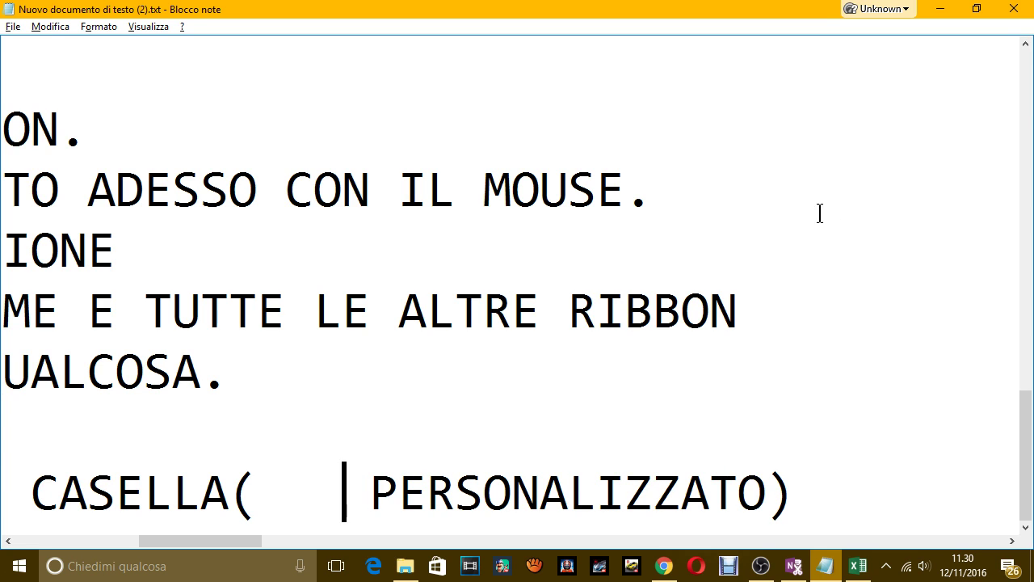
pyautogui.click(818, 494)
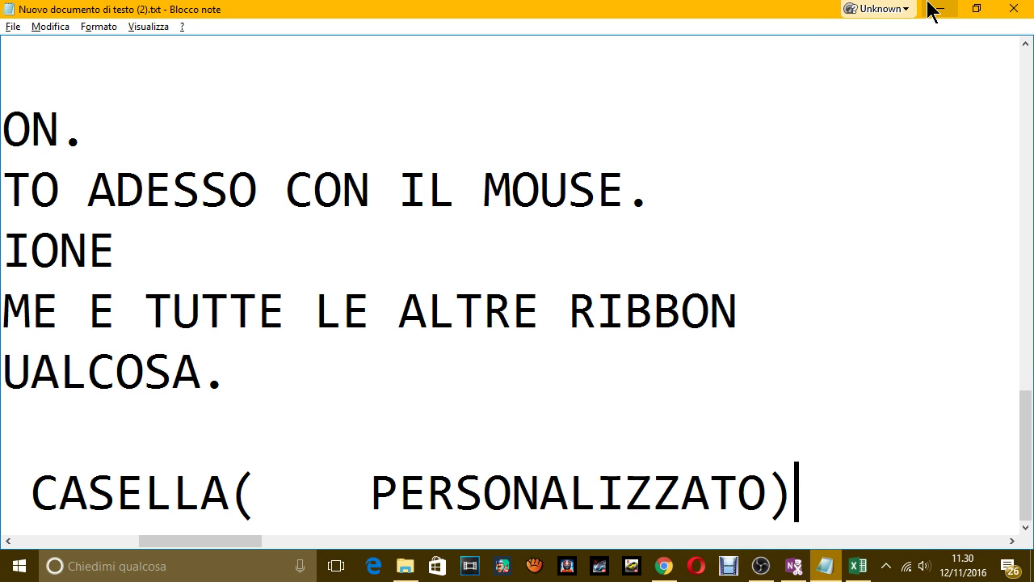
pyautogui.write('CON LE T')
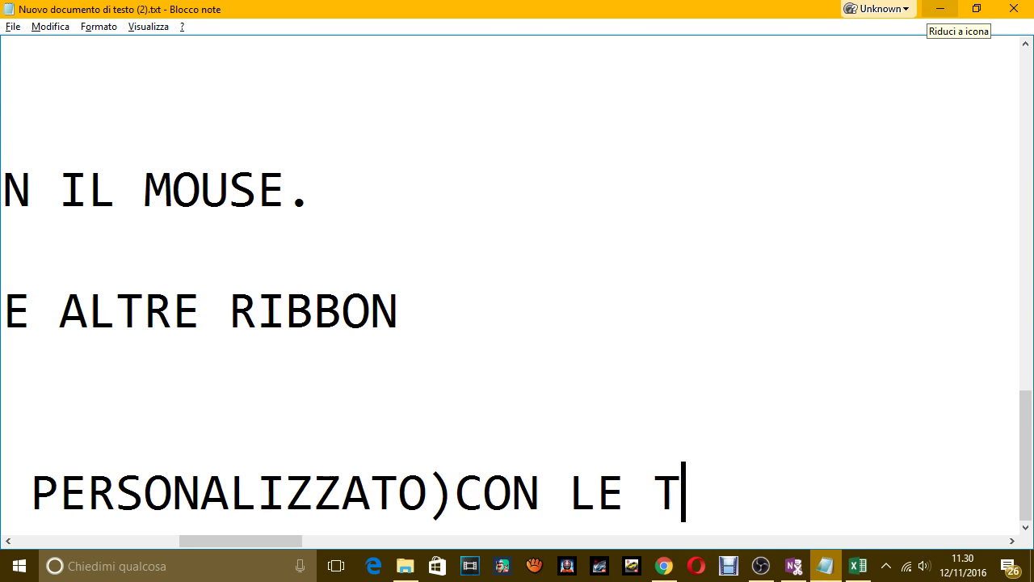
pyautogui.write('RE FUNZION')
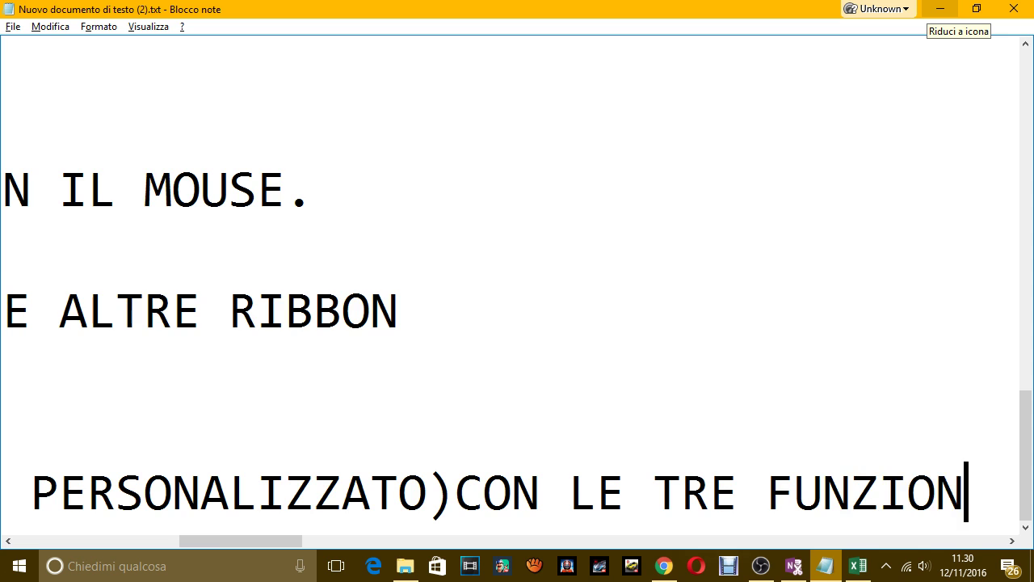
pyautogui.write('I CHE IO HO A')
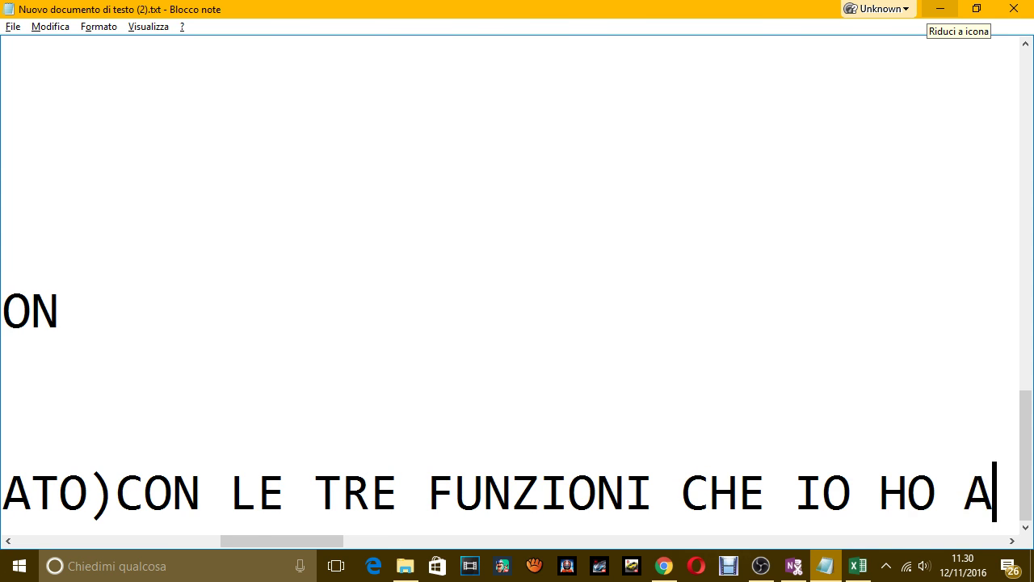
pyautogui.write('GGIUNTO.')
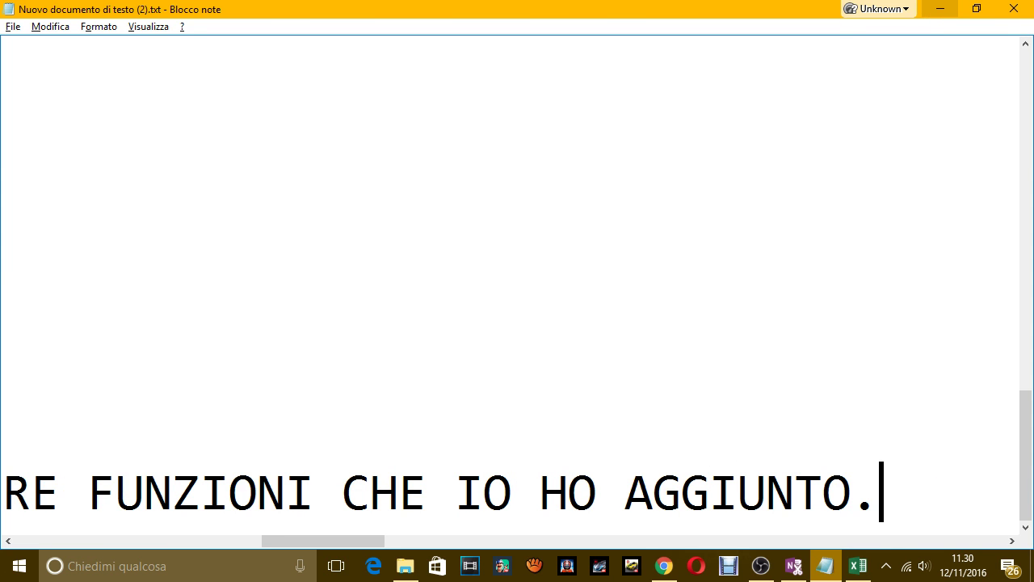
# Step: Add the line 'QUINDI DA LI POSSIAMO PERSONALIZZARE COME VOGLIAMO.' and return to Excel
pyautogui.click(940, 8)
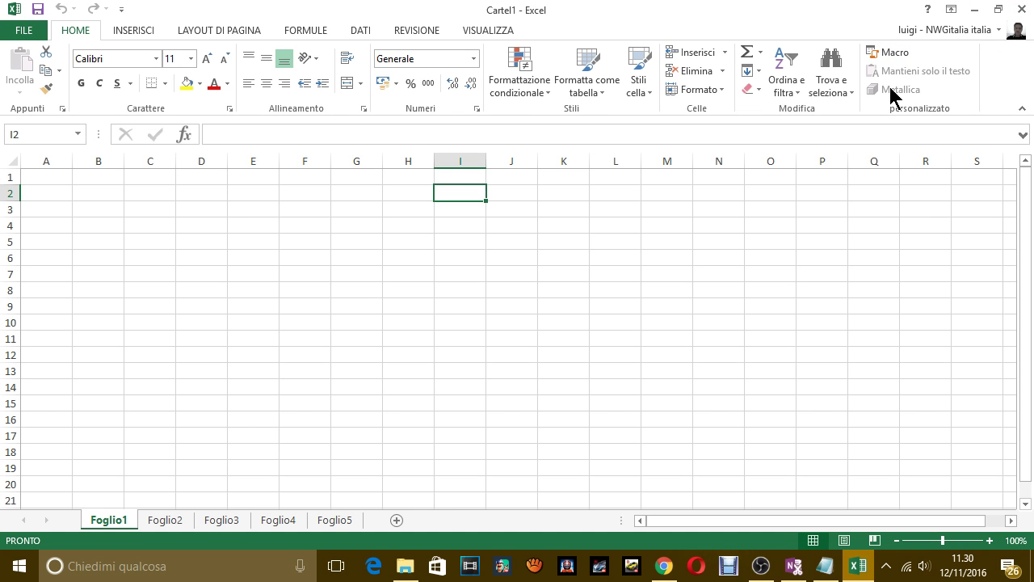
pyautogui.hotkey('alt', 'Tab')
pyautogui.press('Return')
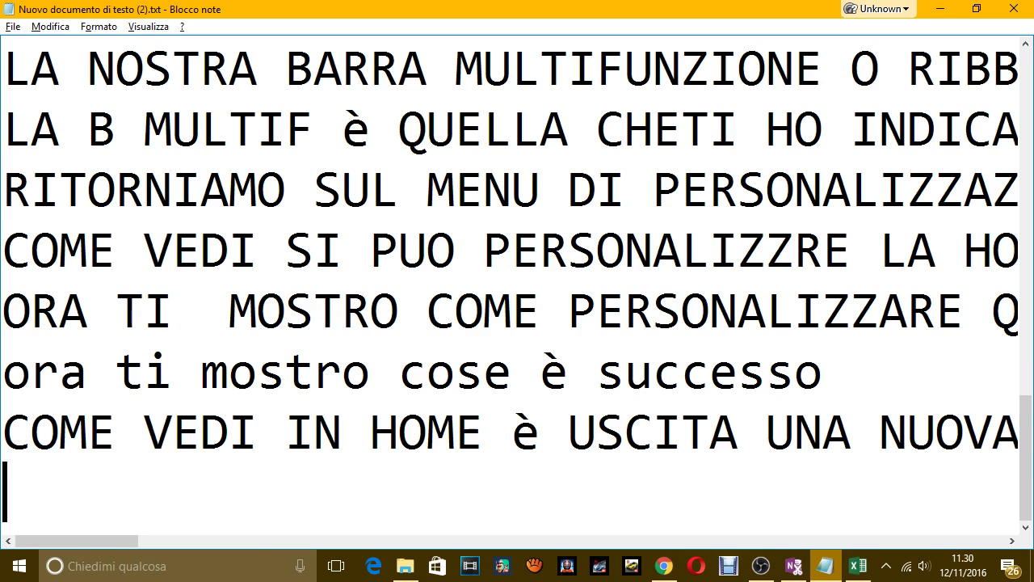
pyautogui.write('QUI')
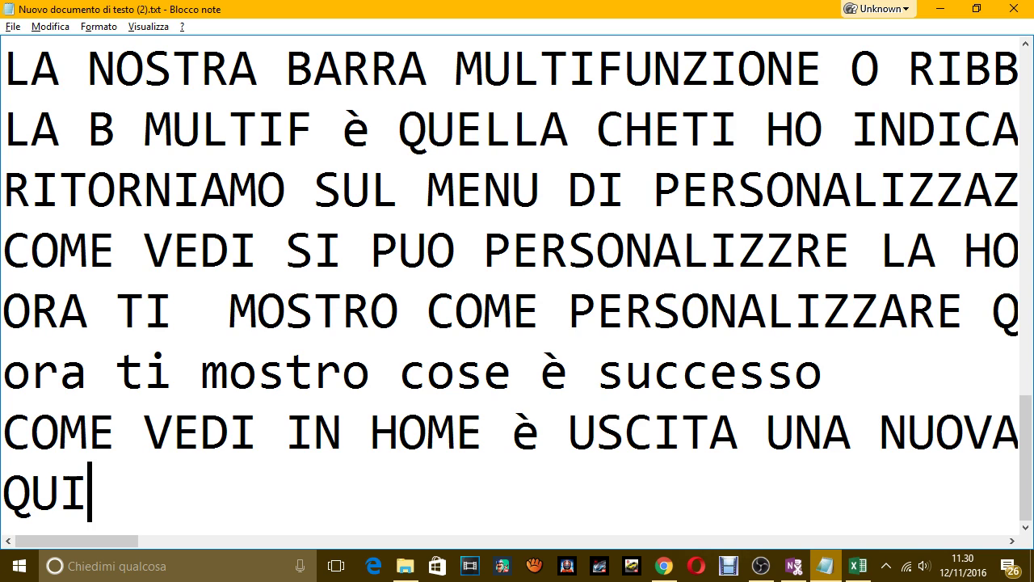
pyautogui.write('NDI DA LI POS')
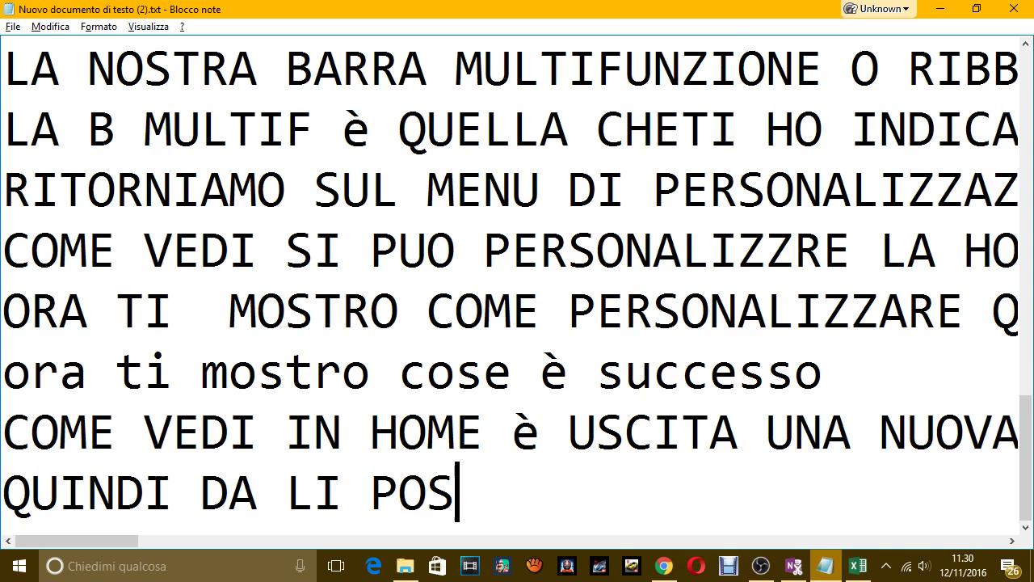
pyautogui.write('SIAMO PERSONAL')
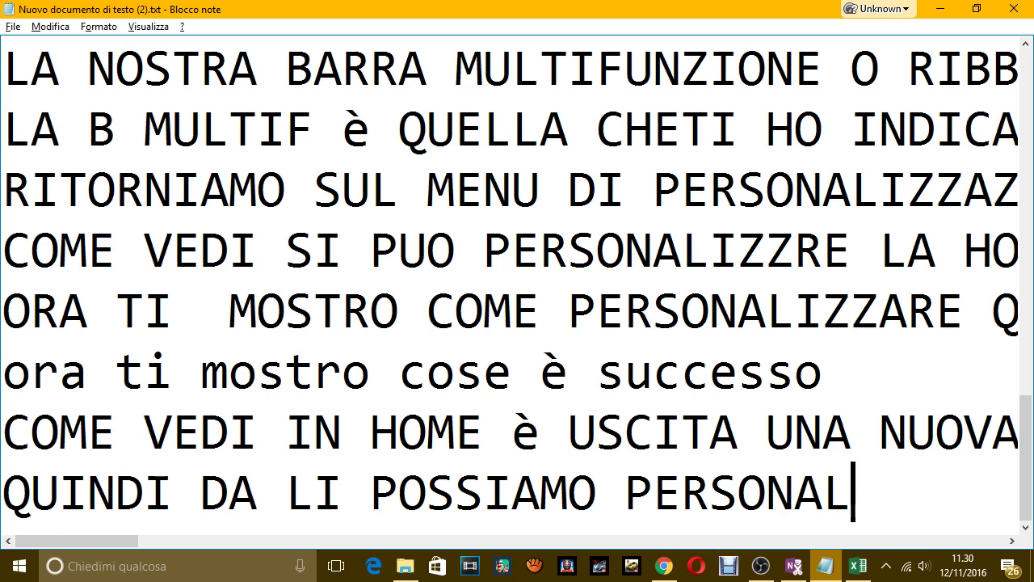
pyautogui.write('IZZARE COME VOGLI')
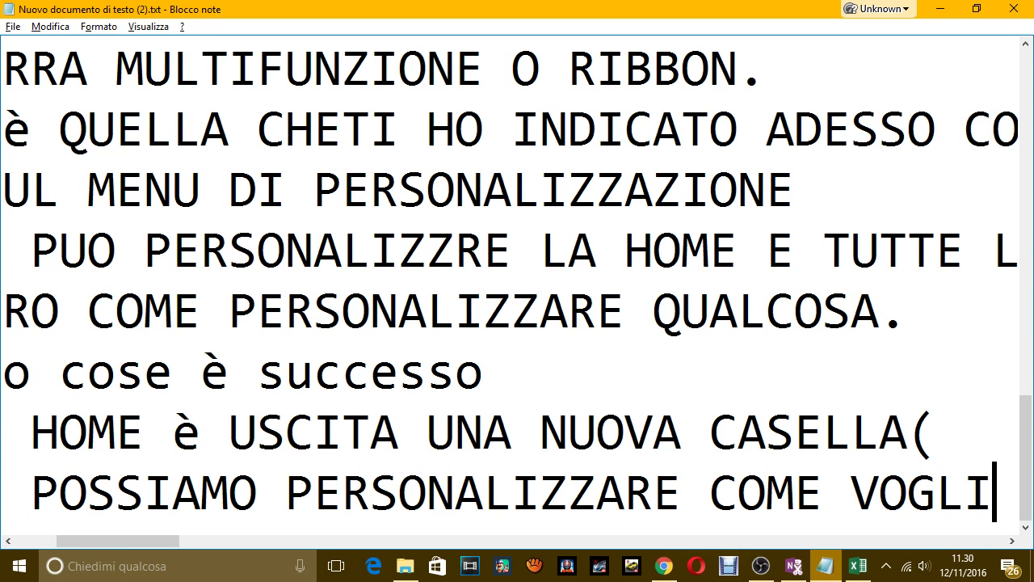
pyautogui.write('O')
pyautogui.press('BackSpace')
pyautogui.write('AMO.')
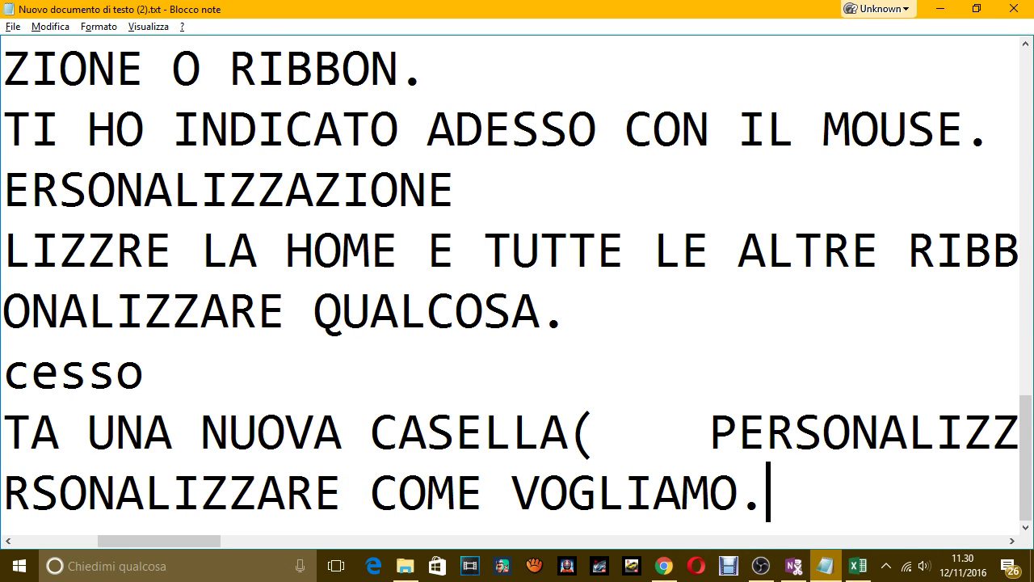
pyautogui.hotkey('alt', 'Tab')
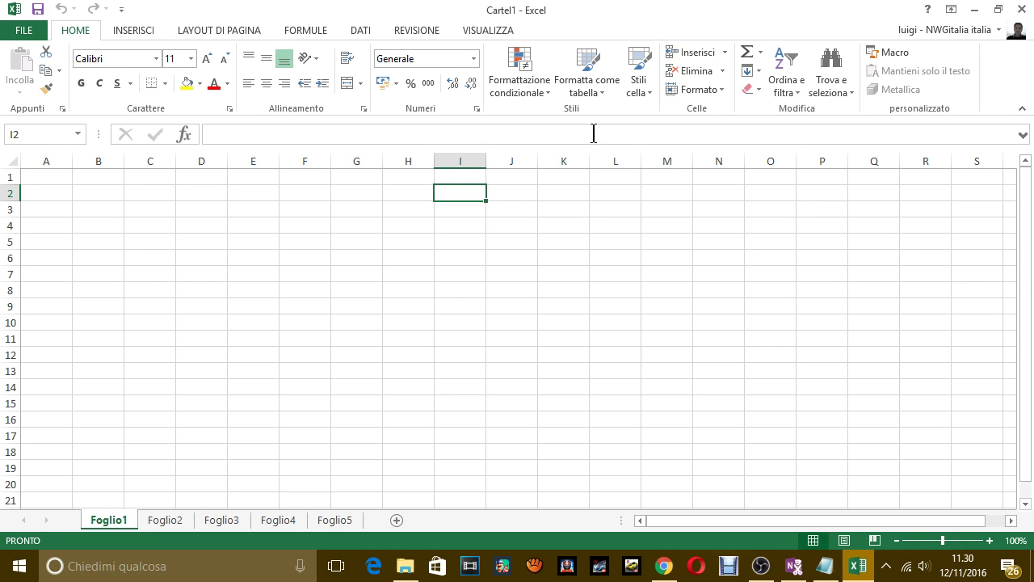
# Step: Via File > Opzioni ribbon customization, remove Metallica from the personalizzato group
pyautogui.click(21, 32)
pyautogui.click(44, 406)
pyautogui.click(248, 174)
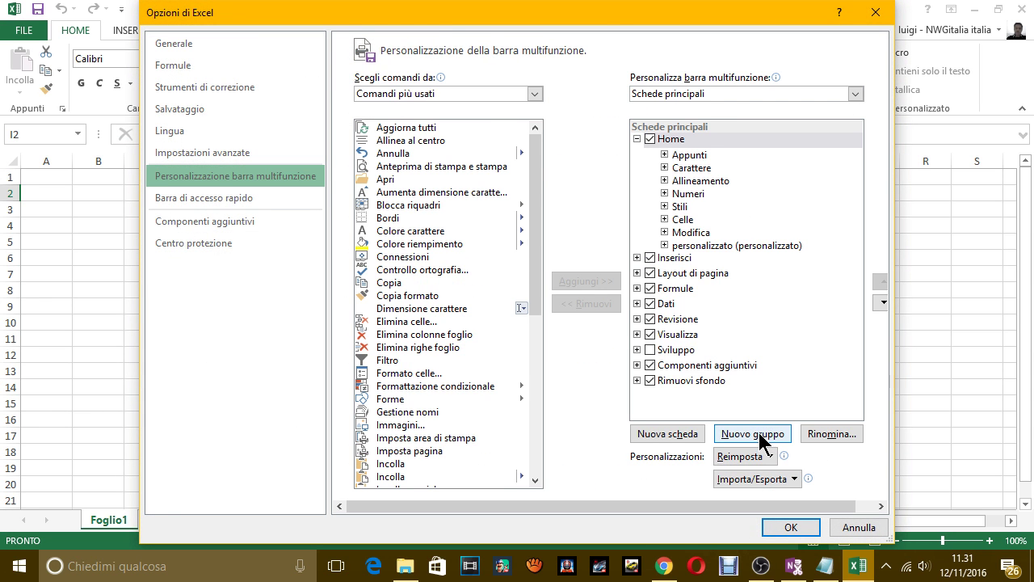
pyautogui.click(735, 245)
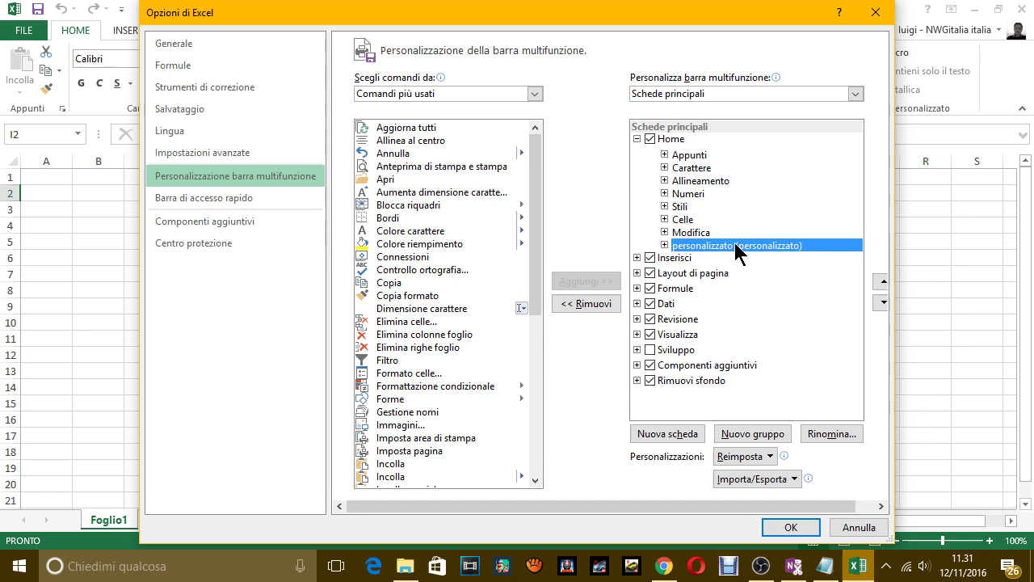
pyautogui.click(664, 244)
pyautogui.click(731, 283)
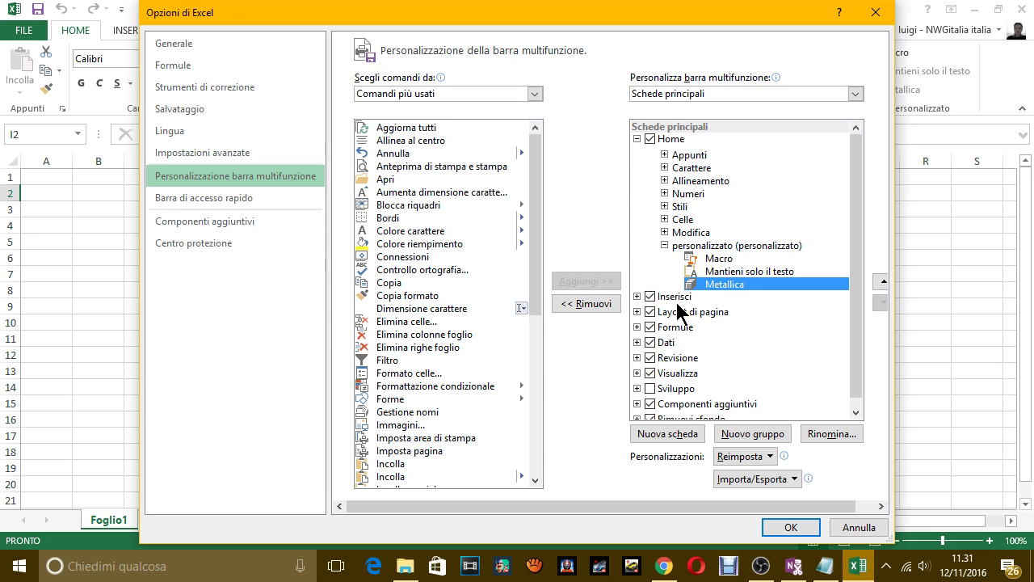
pyautogui.click(596, 307)
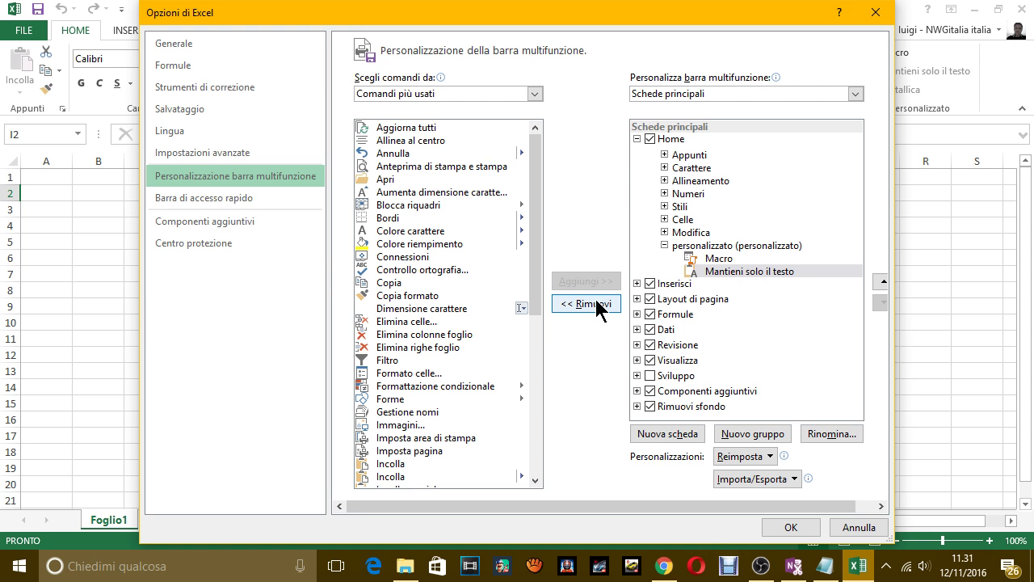
# Step: Add the note line 'COSI SE VOGLIO RIMUOVERE' in Notepad and return to Excel
pyautogui.hotkey('alt', 'Tab')
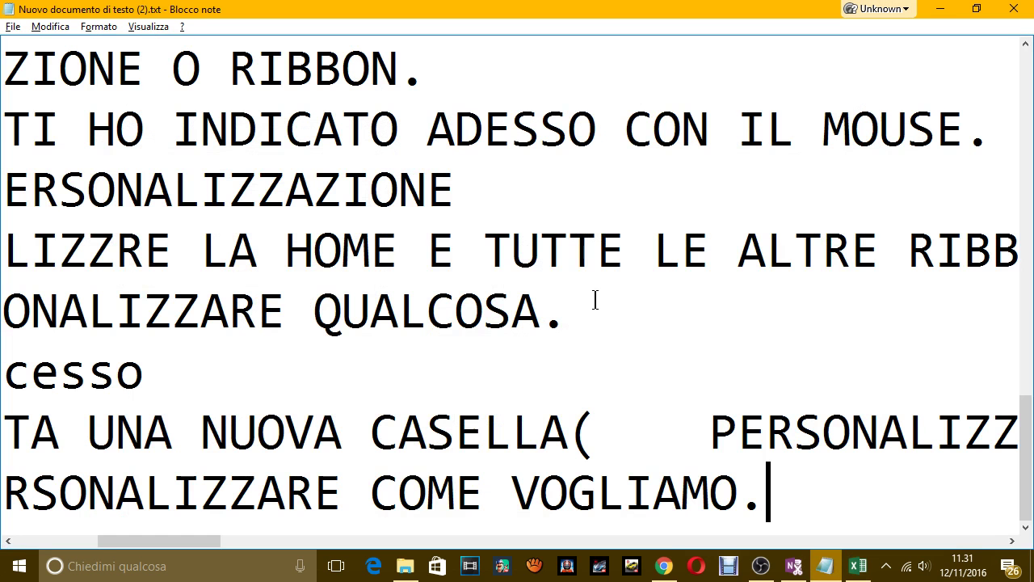
pyautogui.press('Return')
pyautogui.write('COS')
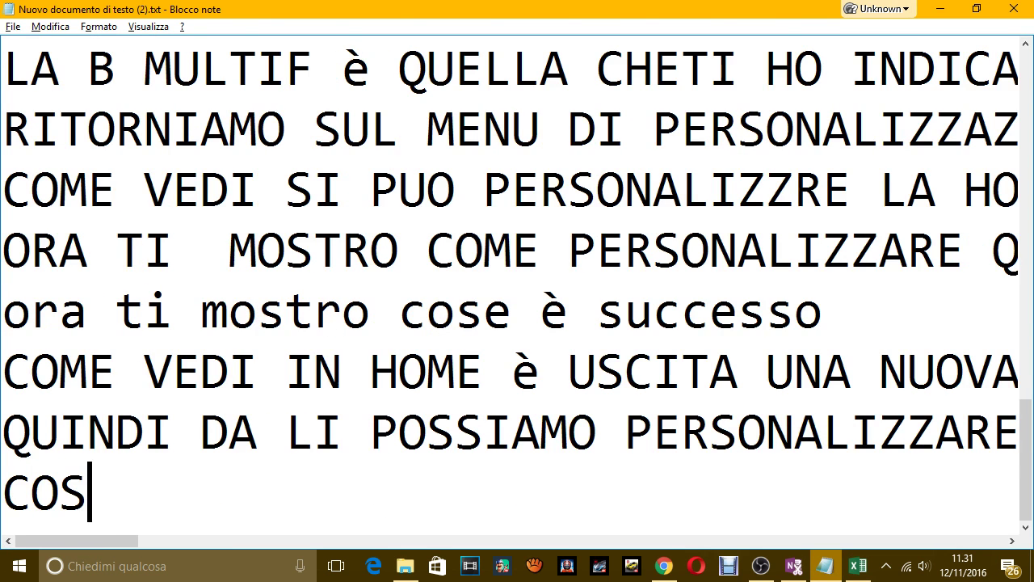
pyautogui.write('I SE VOGLIO RIM')
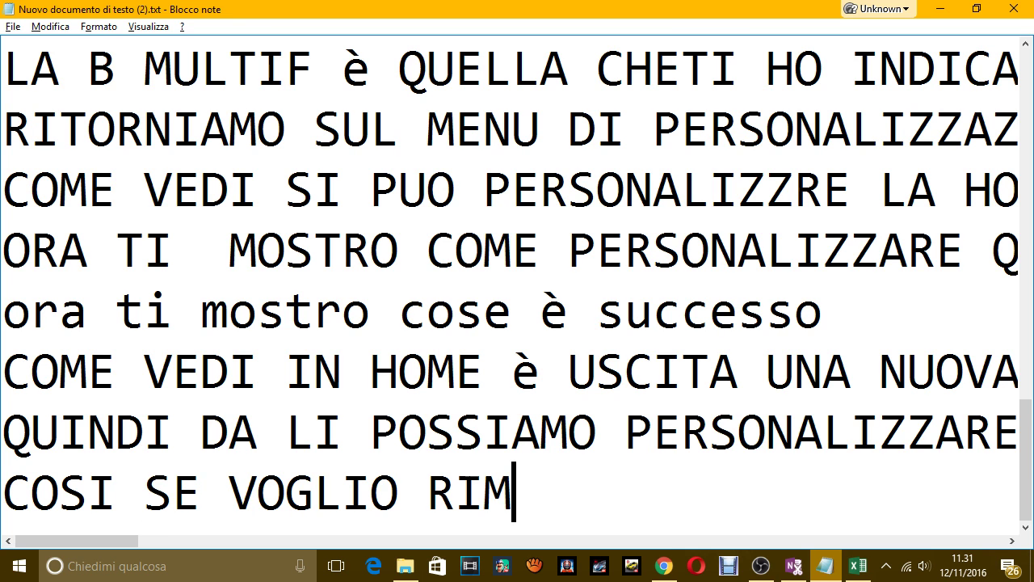
pyautogui.write('UOVERE')
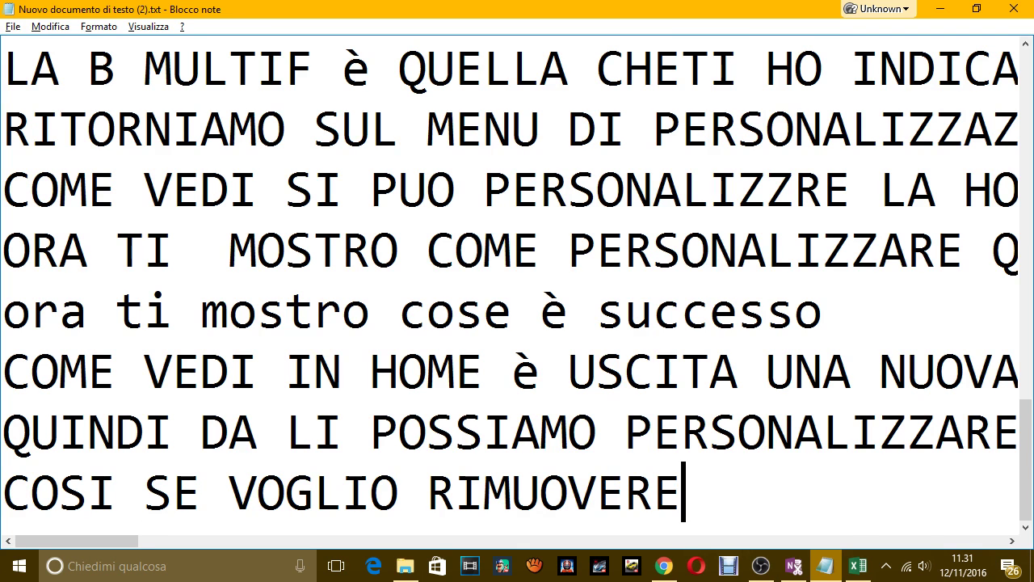
pyautogui.hotkey('alt', 'Tab')
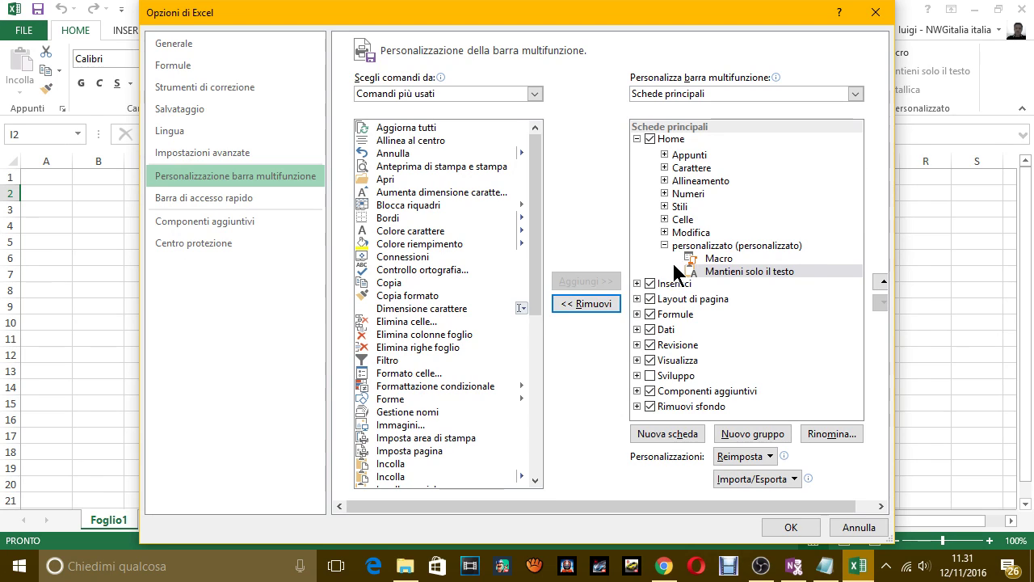
# Step: Remove Mantieni solo il testo, then delete the entire personalizzato group from Home
pyautogui.click(602, 304)
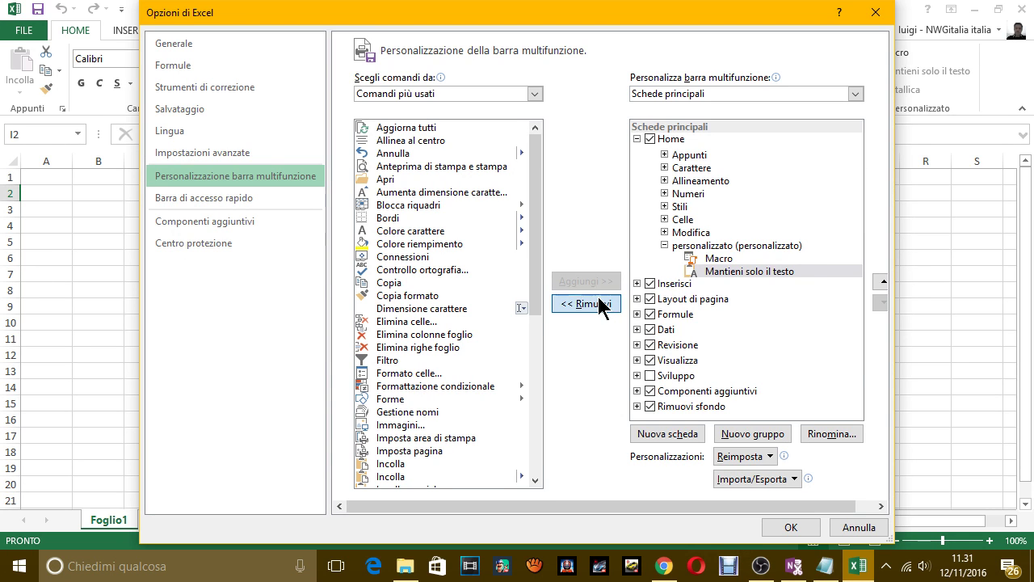
pyautogui.click(664, 245)
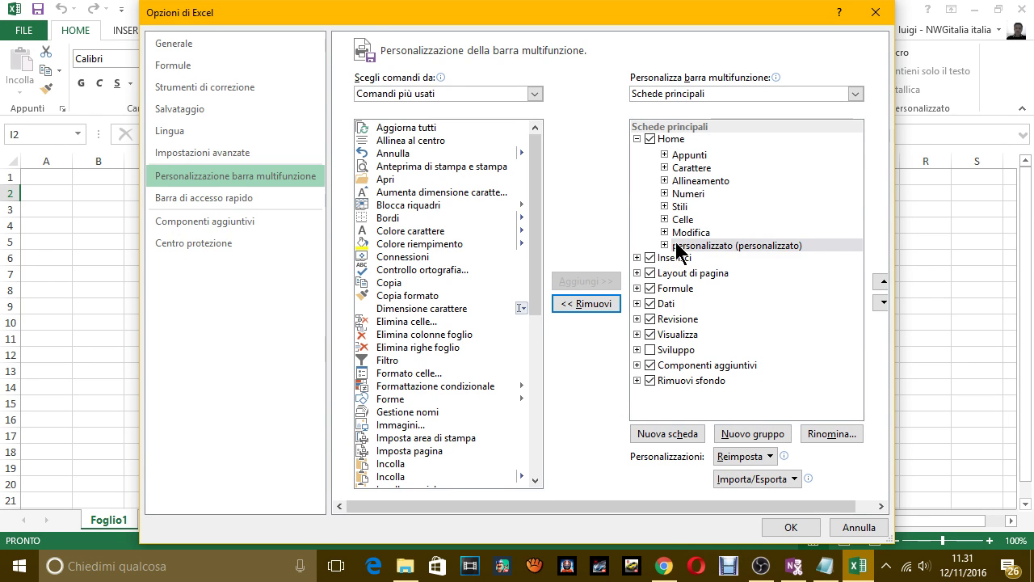
pyautogui.click(693, 244)
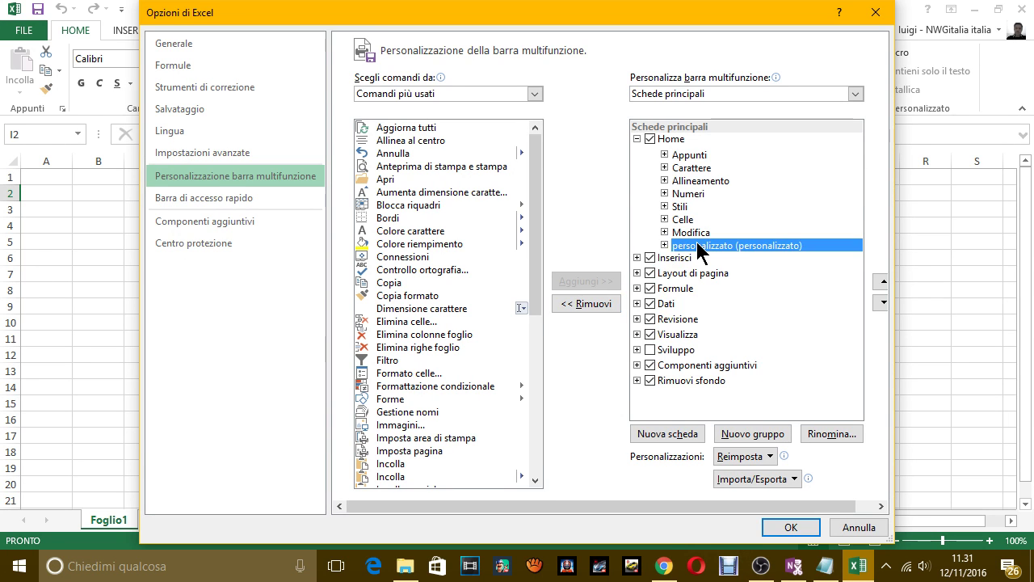
pyautogui.click(599, 303)
pyautogui.hotkey('alt', 'Tab')
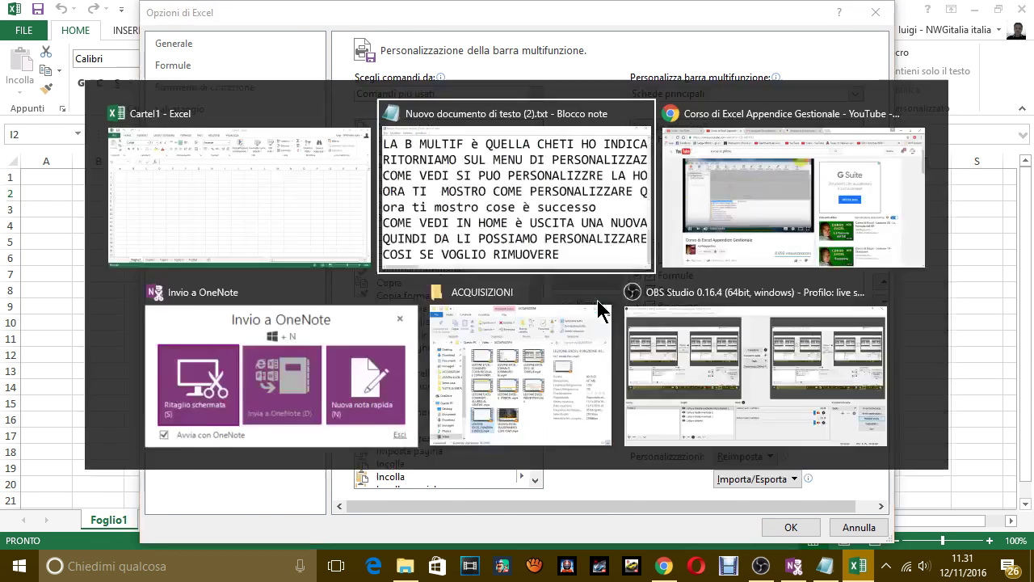
# Step: Add the line 'SE VOGLIO ELIMINARE TUTTA LA CARTELLA PERSONALIZZATA, COSI L'HO ELIMINATA COMPLETAMENTE'
pyautogui.press('Return')
pyautogui.write('S')
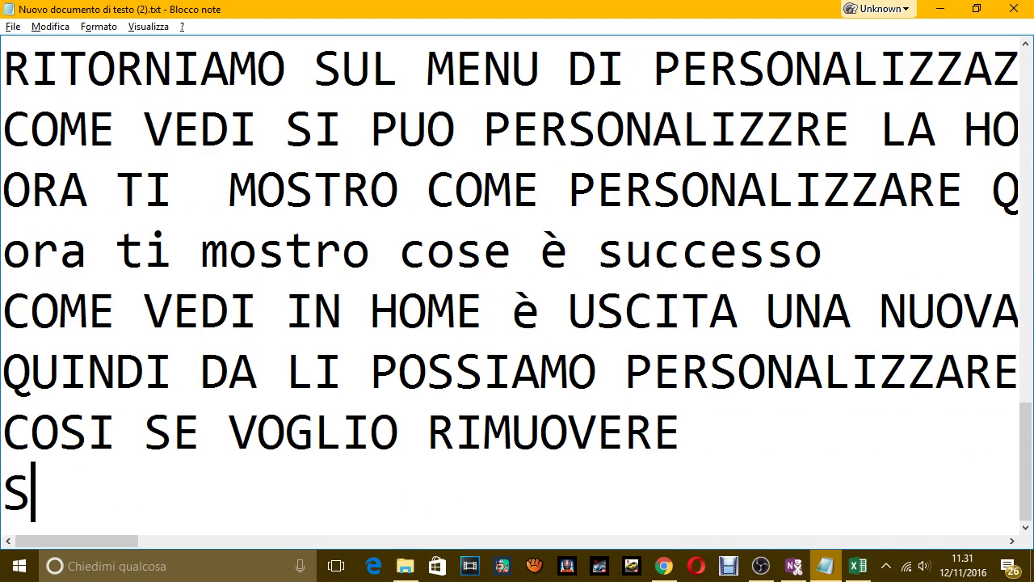
pyautogui.write('E VOGLIO ELIM')
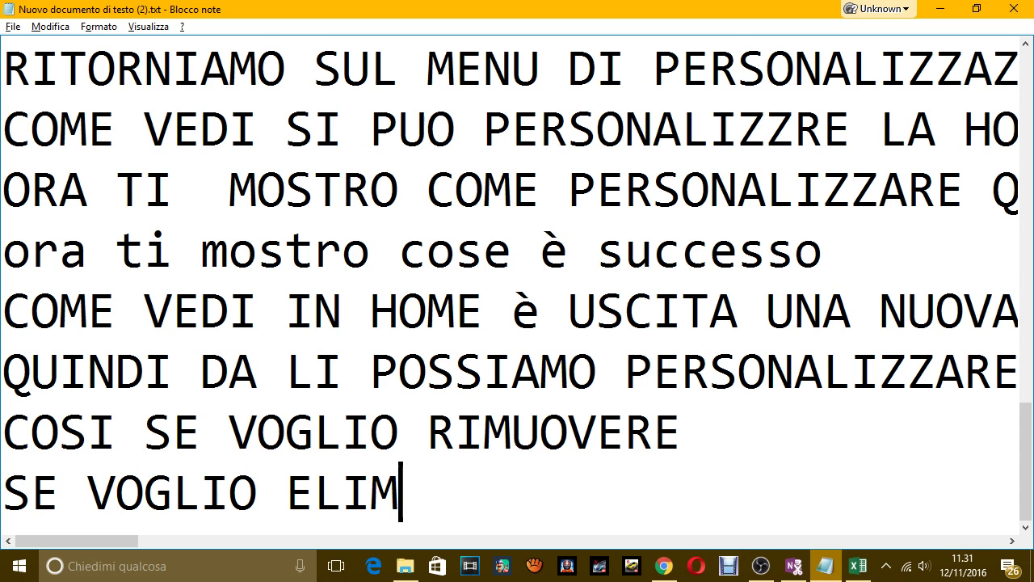
pyautogui.write('AN')
pyautogui.press('BackSpace')
pyautogui.press('BackSpace')
pyautogui.write('IN')
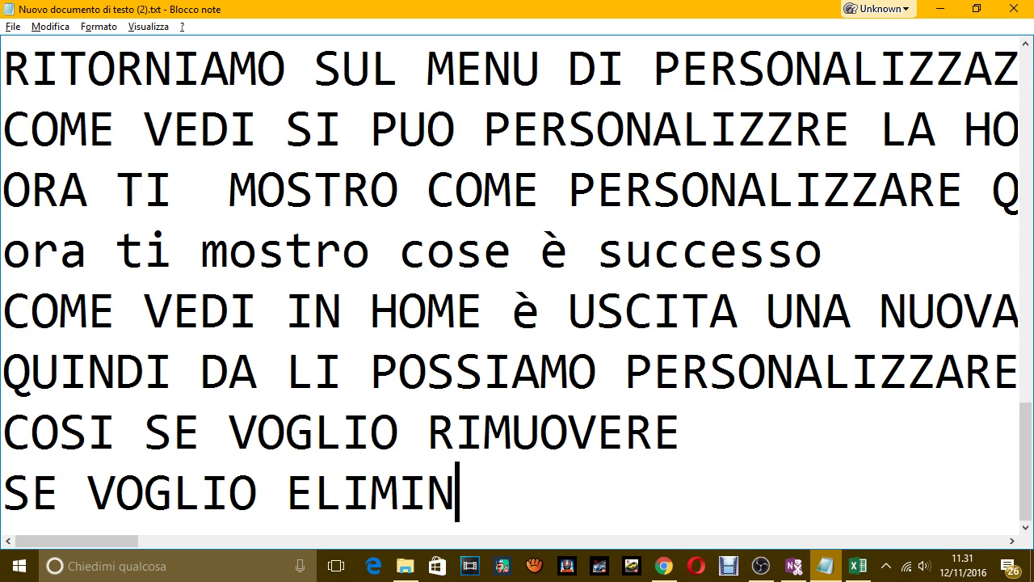
pyautogui.write('ARE TUTTA LA CAR')
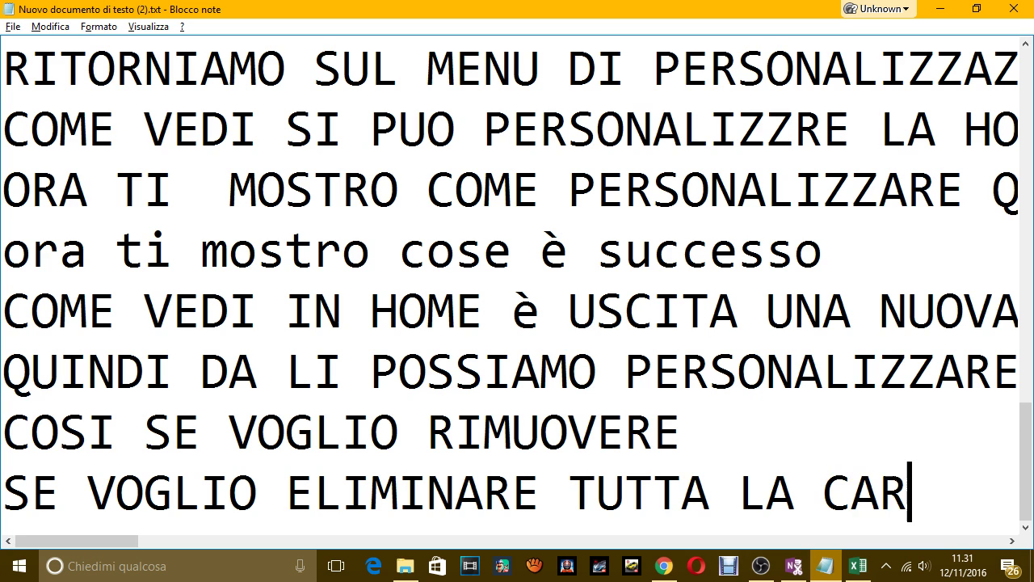
pyautogui.write('TELLA P')
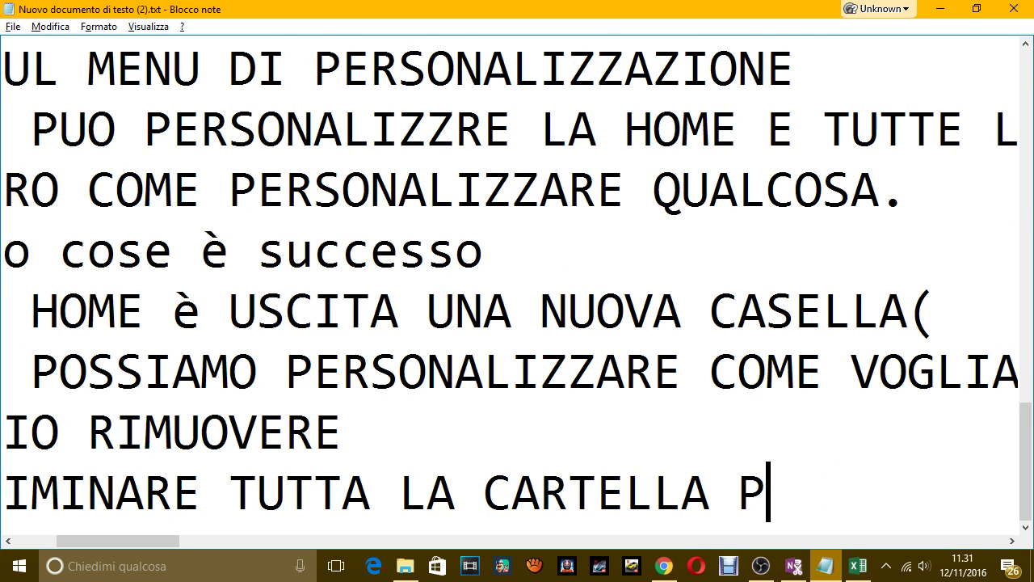
pyautogui.write('ERSONALIZZA')
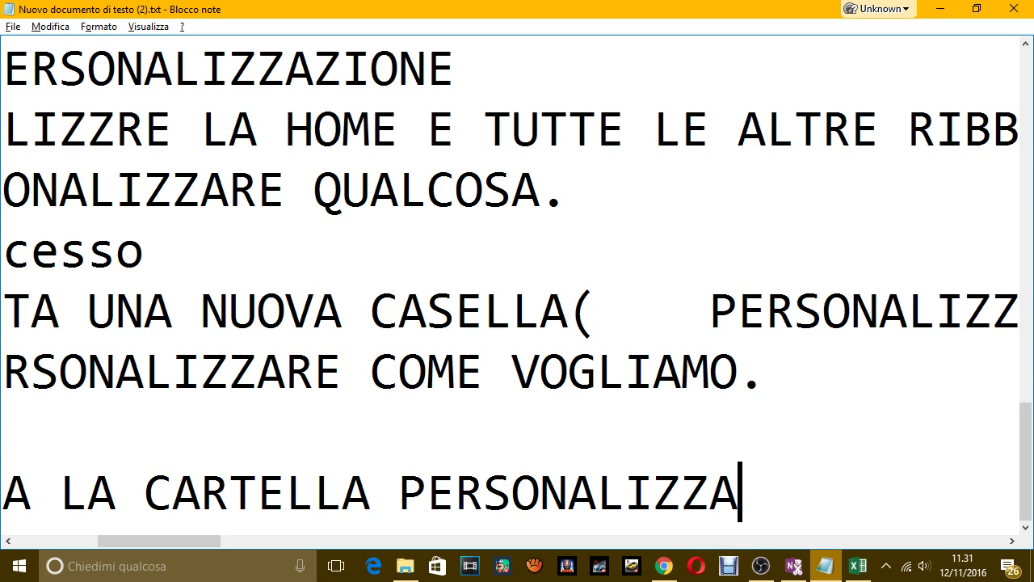
pyautogui.write('TA')
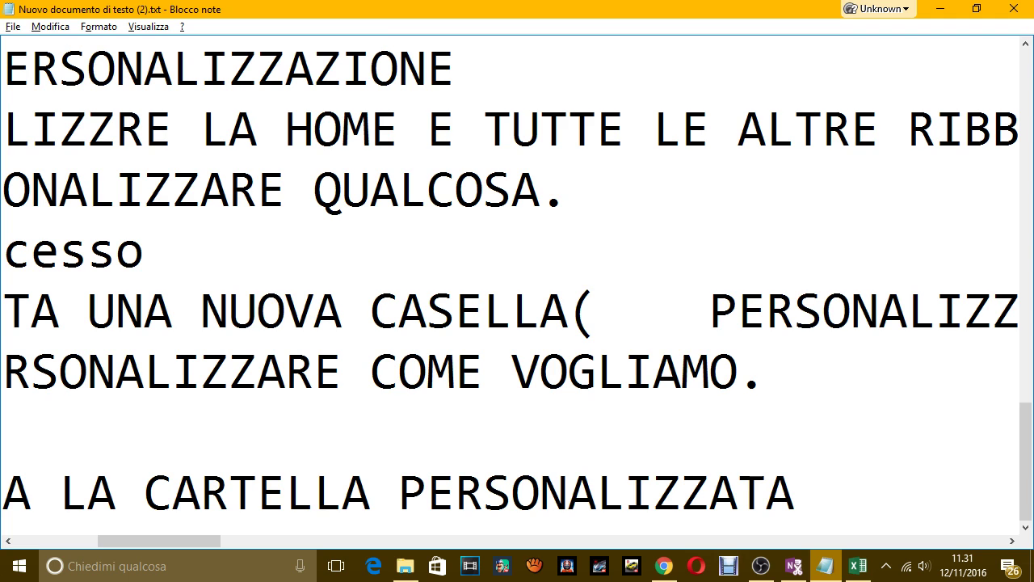
pyautogui.write(', GU')
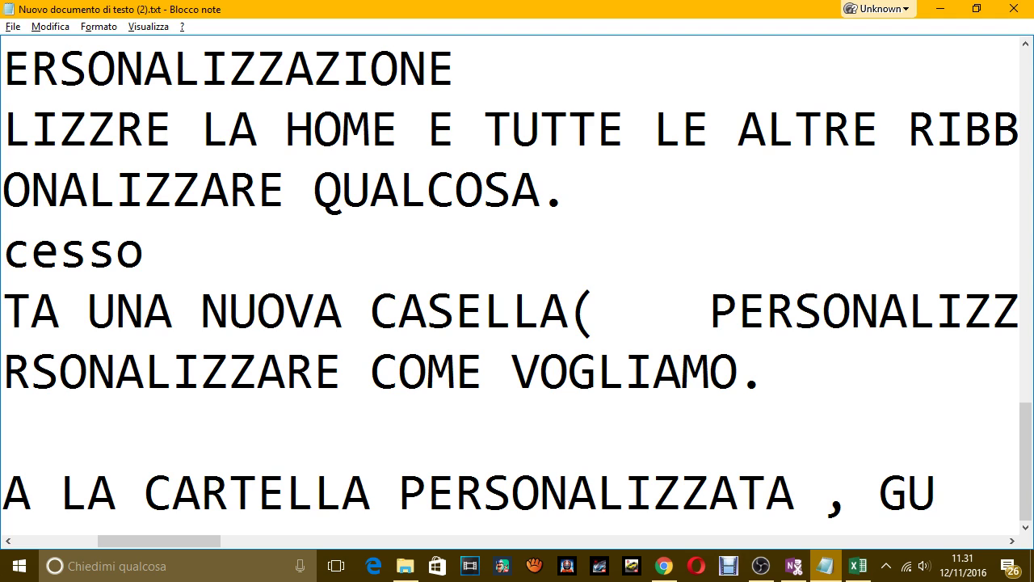
pyautogui.press('BackSpace')
pyautogui.press('BackSpace')
pyautogui.press('BackSpace')
pyautogui.write('COSI ')
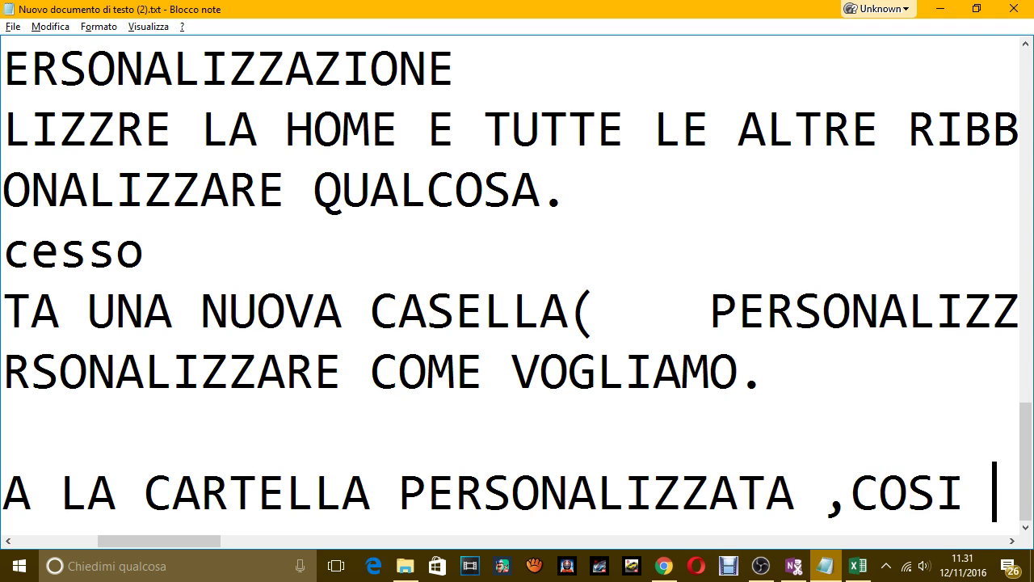
pyautogui.write("L'HO ELI")
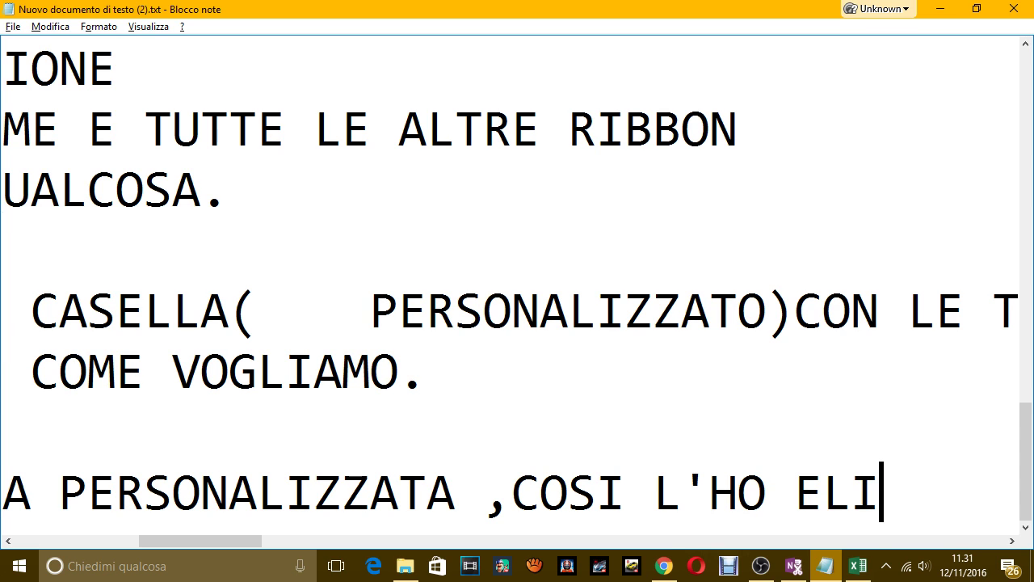
pyautogui.write('MINA')
pyautogui.press('BackSpace')
pyautogui.write('NATA')
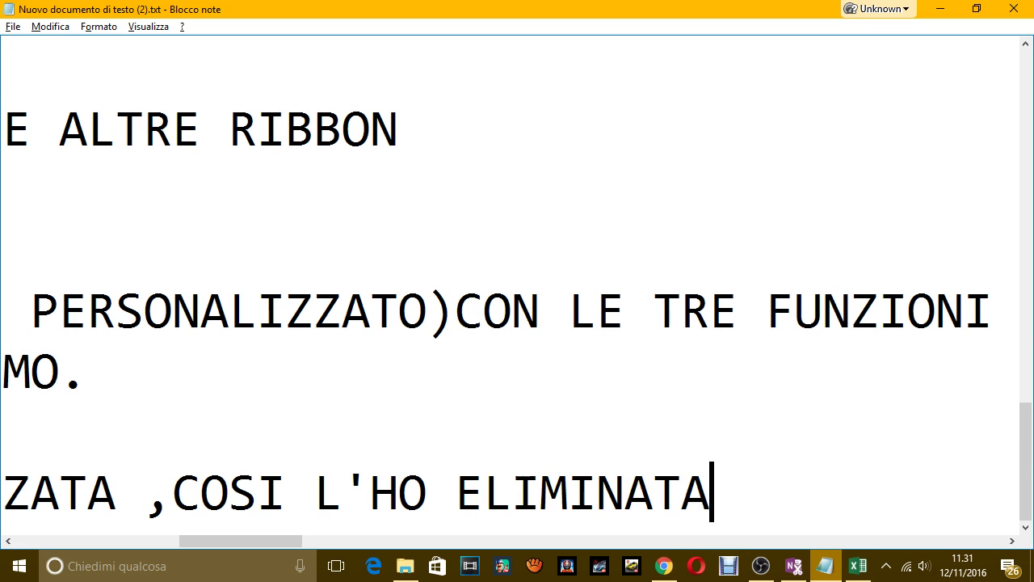
pyautogui.write(' COMPLETAMENTE')
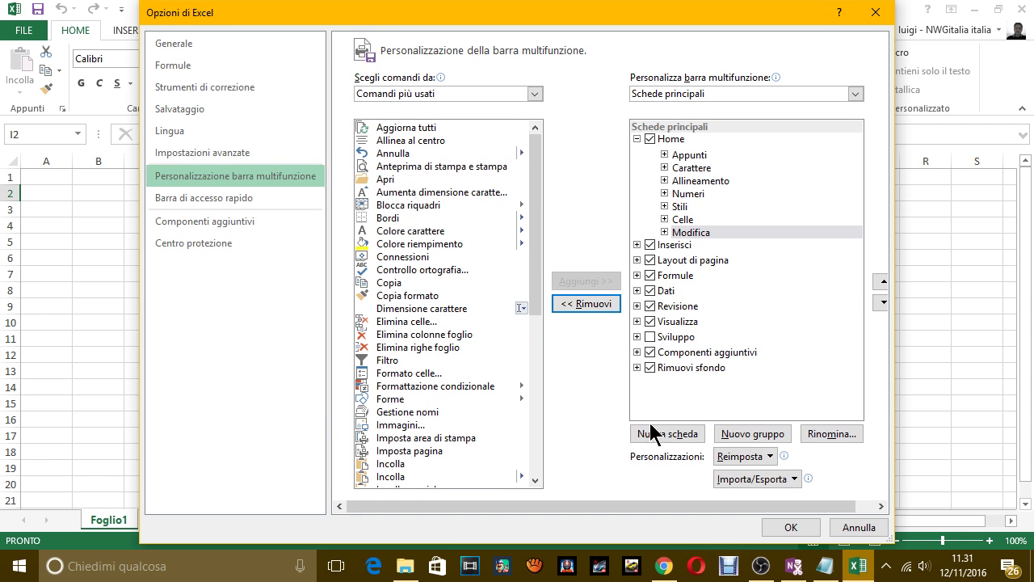
# Step: Confirm the ribbon changes, collapse the ribbon to tab names, and toggle the formula bar height
pyautogui.click(800, 521)
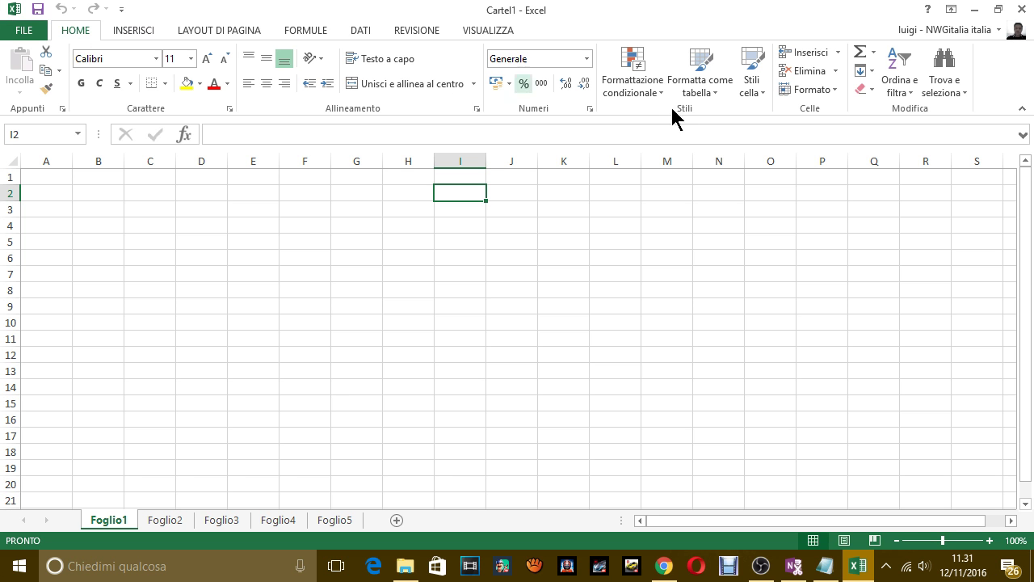
pyautogui.click(1022, 109)
pyautogui.click(1024, 67)
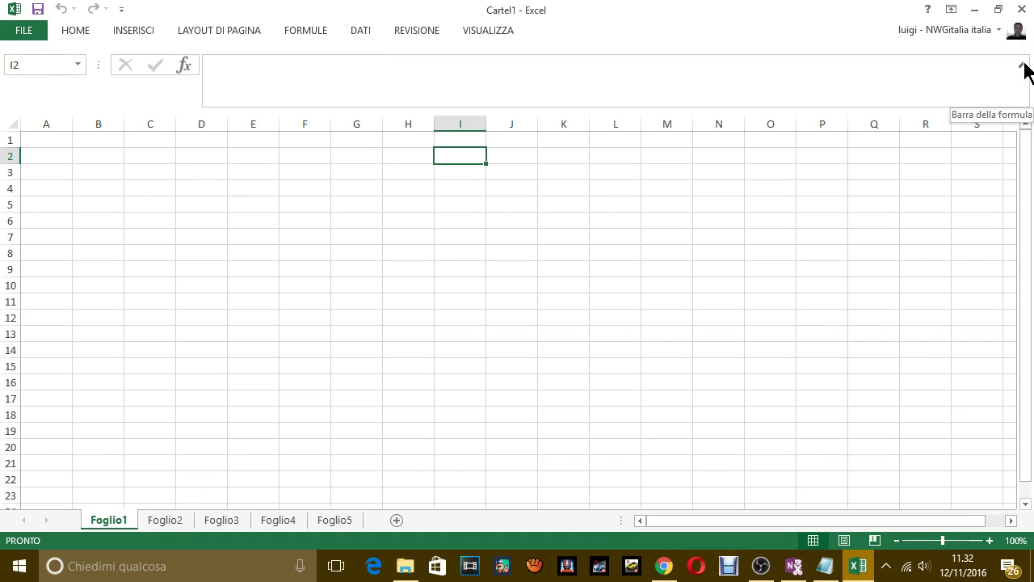
pyautogui.click(1021, 67)
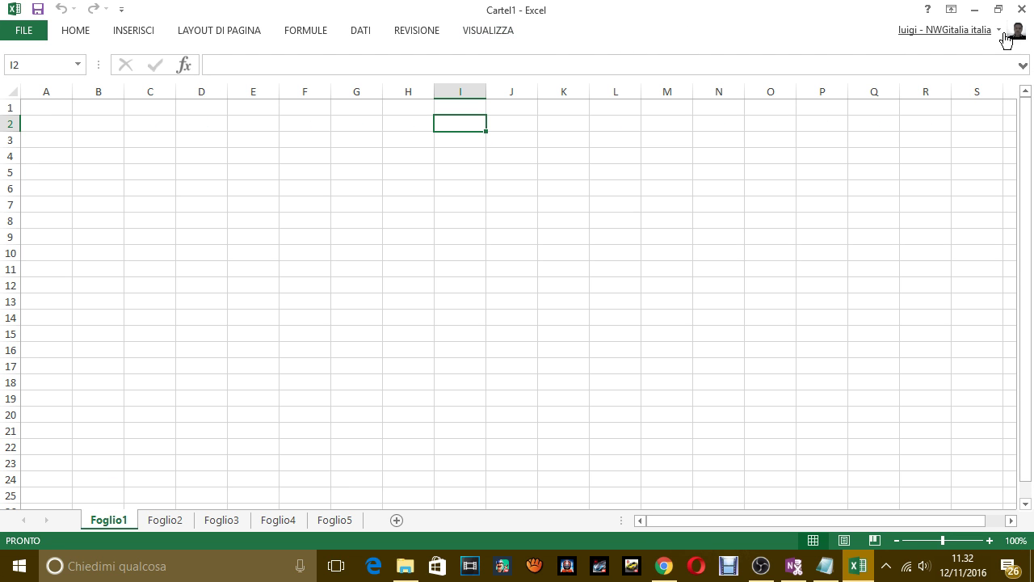
# Step: Close Excel, relaunch Excel 2013 by searching 'EXCEL' in Start, and open a blank workbook
pyautogui.click(1021, 8)
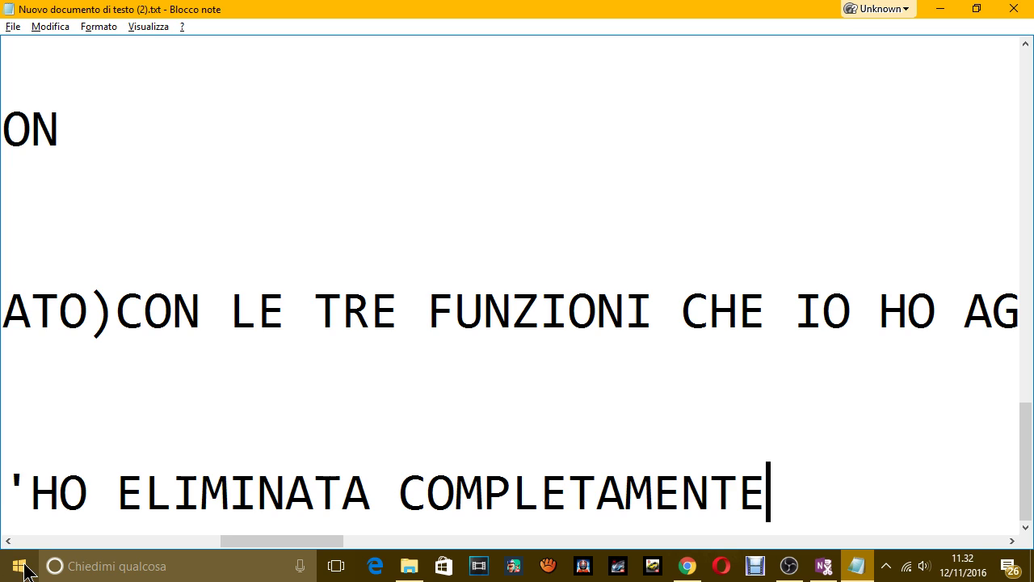
pyautogui.click(194, 565)
pyautogui.write('E')
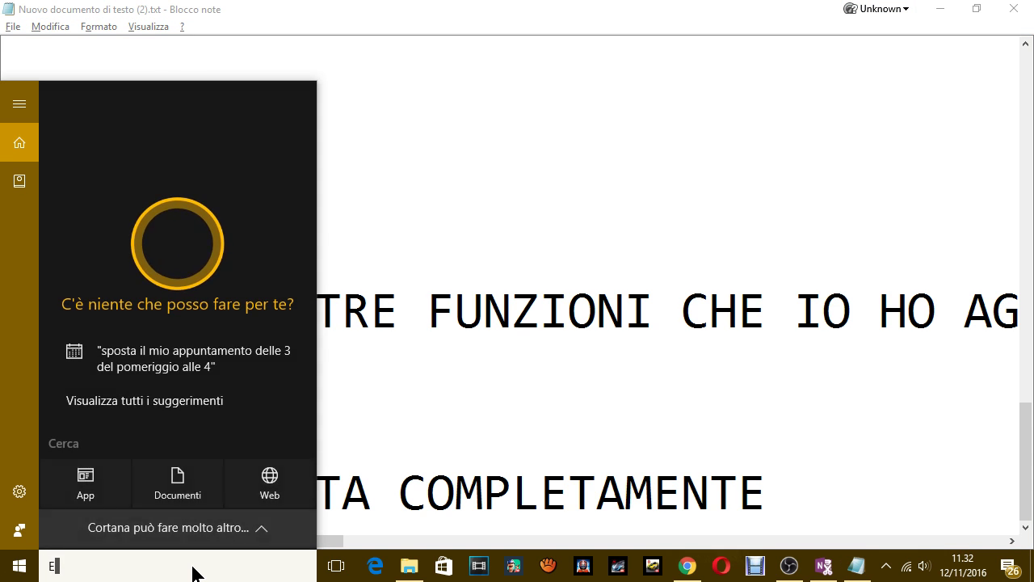
pyautogui.write('XCEL')
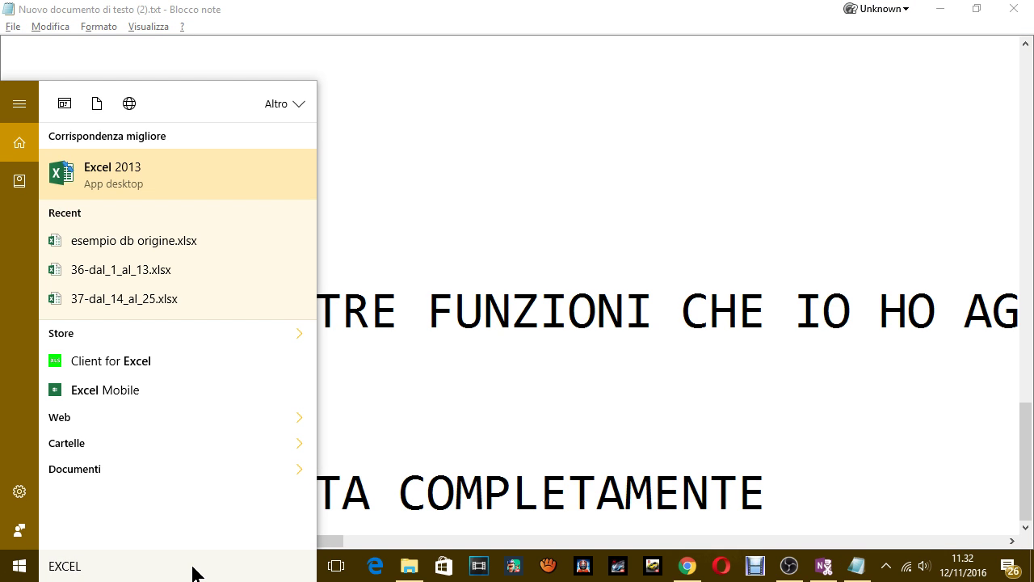
pyautogui.press('Return')
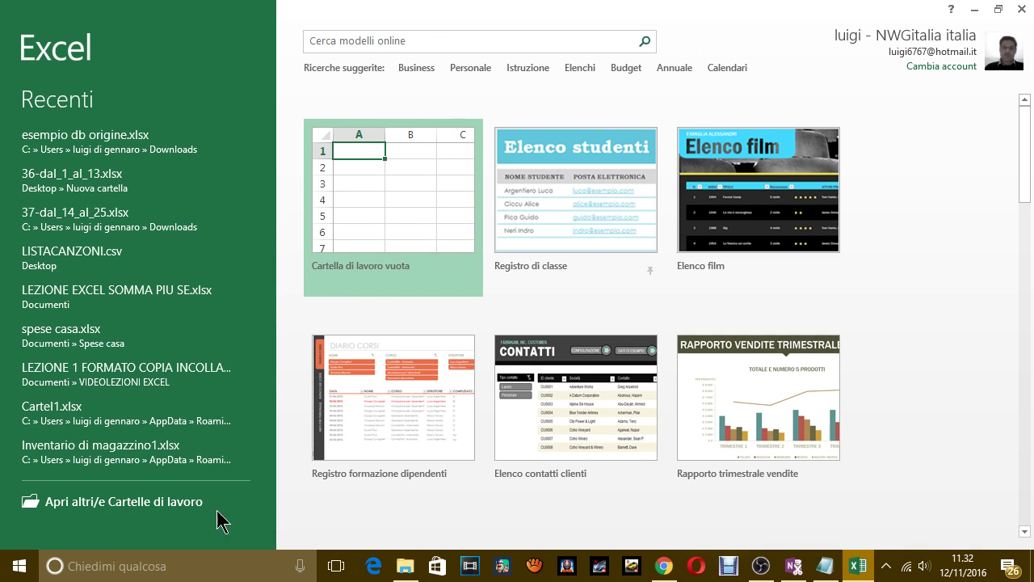
pyautogui.click(358, 251)
pyautogui.click(356, 253)
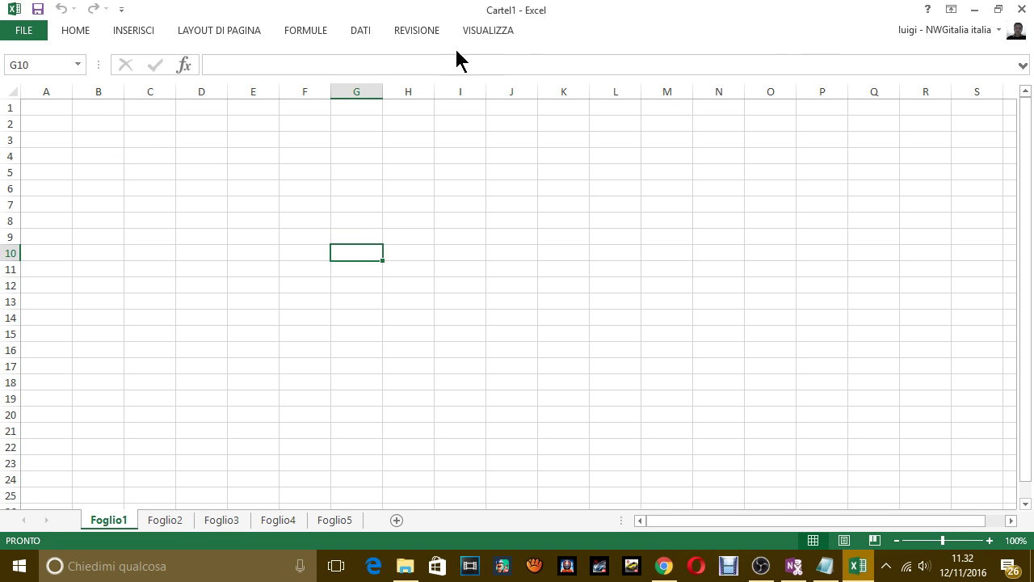
# Step: Expand the formula bar and browse the VISUALIZZA, REVISIONE and HOME tabs to confirm no custom group remains
pyautogui.click(1023, 68)
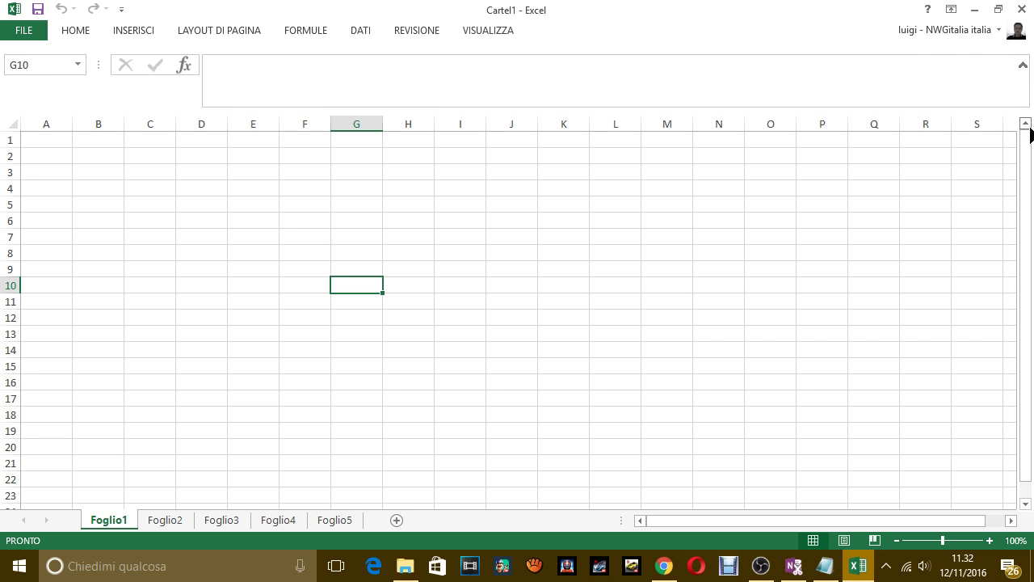
pyautogui.click(502, 30)
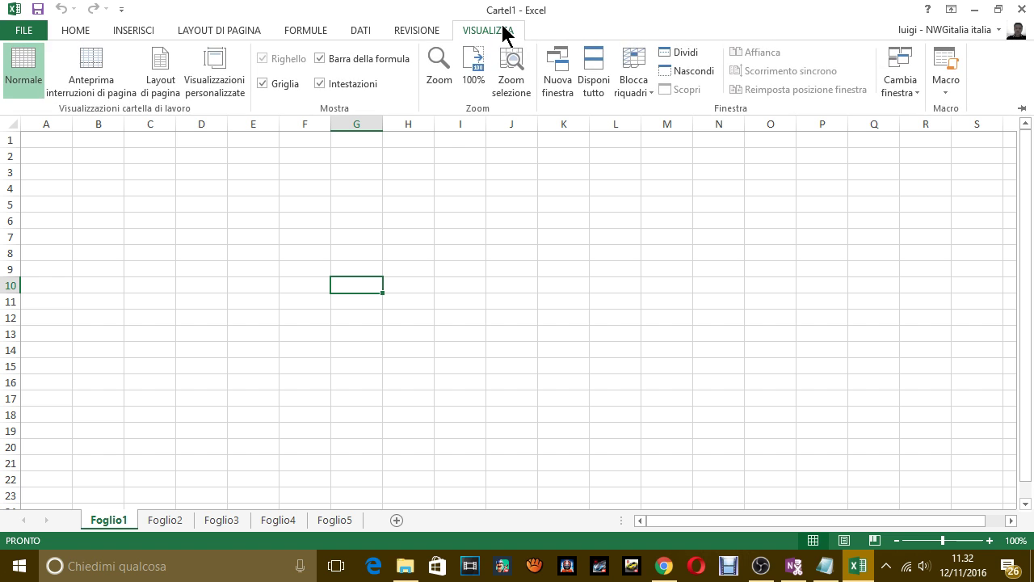
pyautogui.click(565, 17)
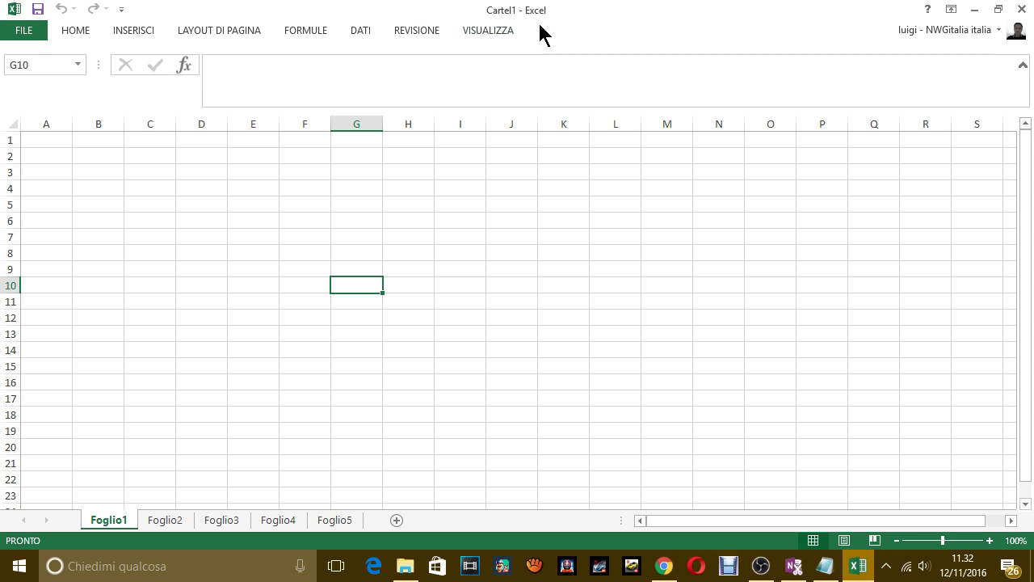
pyautogui.click(504, 30)
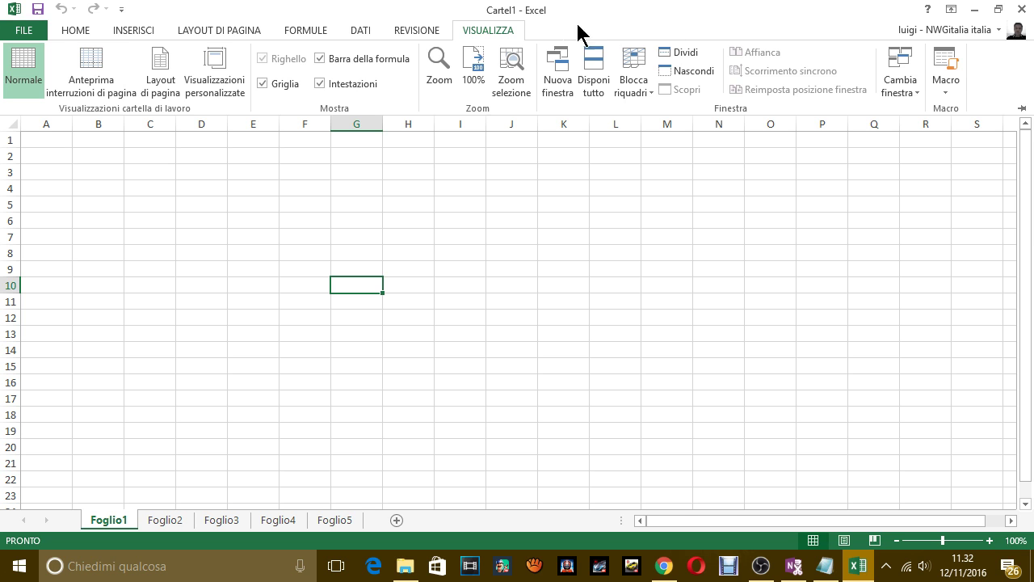
pyautogui.click(432, 30)
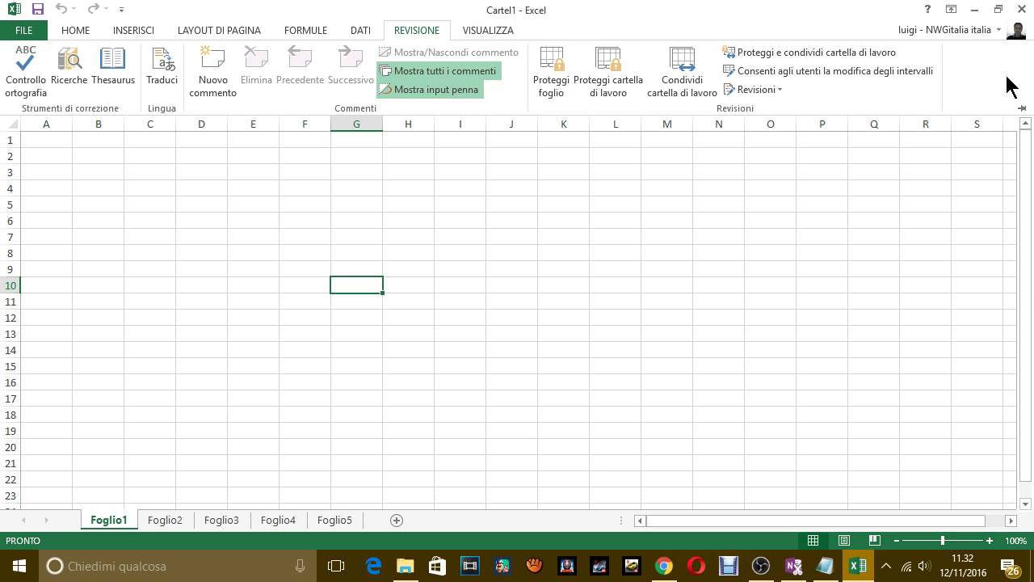
pyautogui.click(642, 37)
pyautogui.click(493, 31)
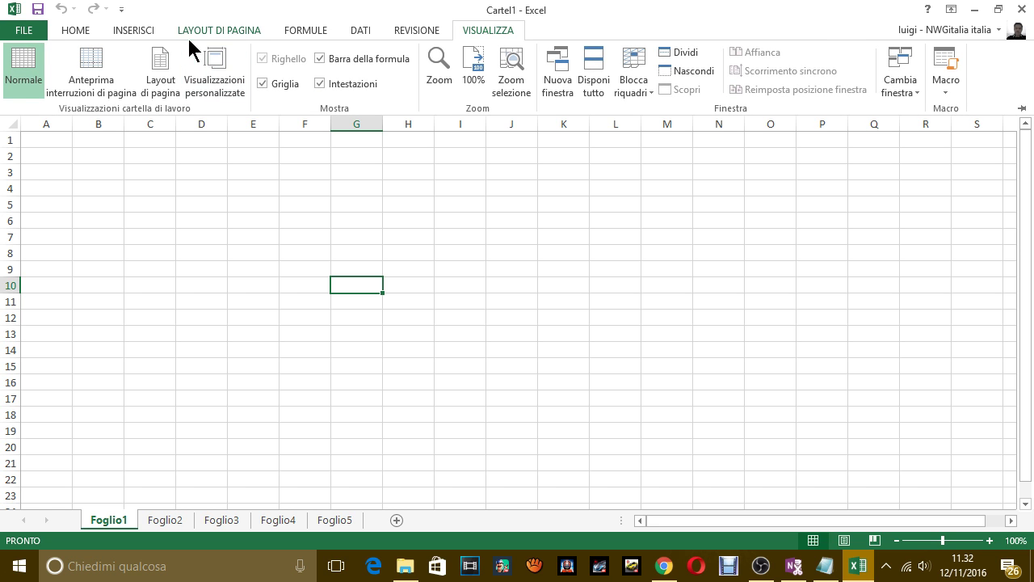
pyautogui.click(73, 32)
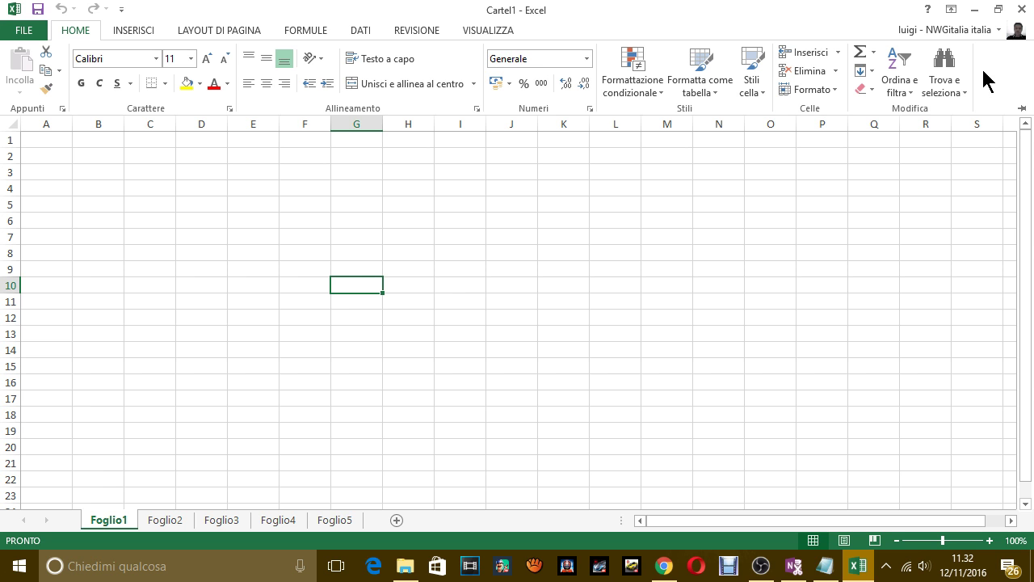
# Step: Add the note 'COME TI HO FATTO VEDER NON CI STA PIU LA CASELLA PERSONALIZZATO.' in Notepad
pyautogui.hotkey('alt', 'Tab')
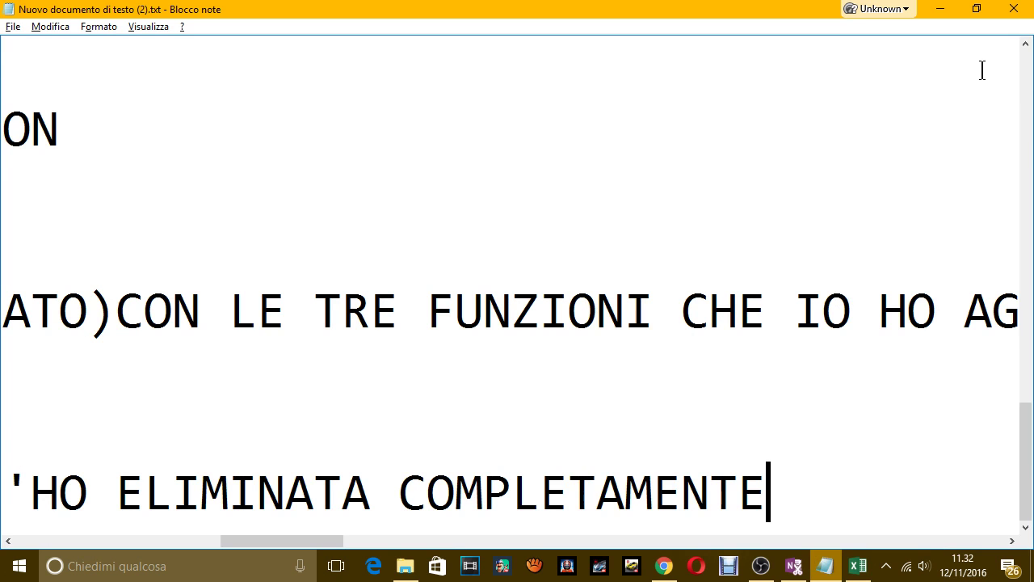
pyautogui.press('Return')
pyautogui.write('COEM ')
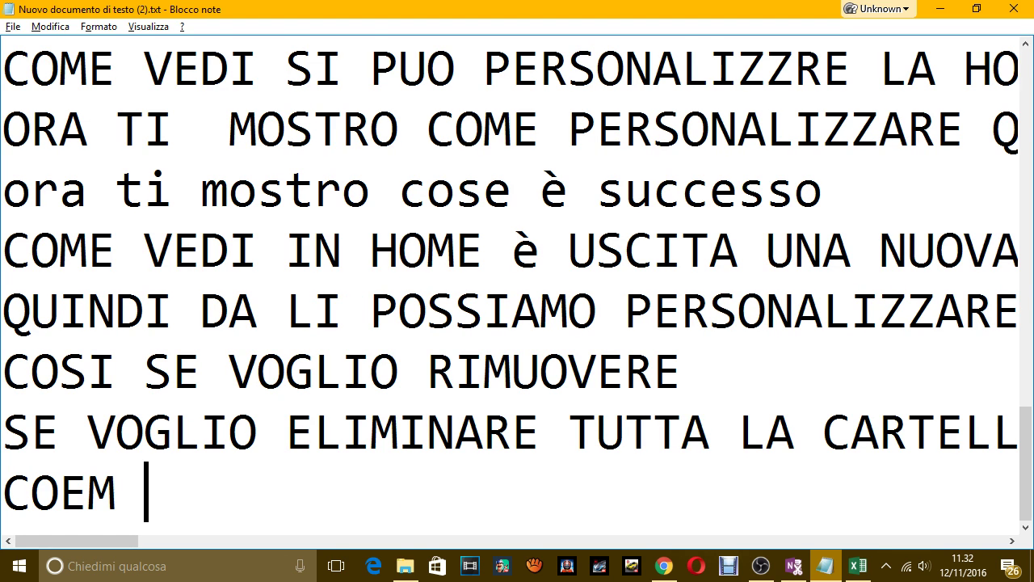
pyautogui.write('E')
pyautogui.press('BackSpace')
pyautogui.press('BackSpace')
pyautogui.press('BackSpace')
pyautogui.press('BackSpace')
pyautogui.write('ME ')
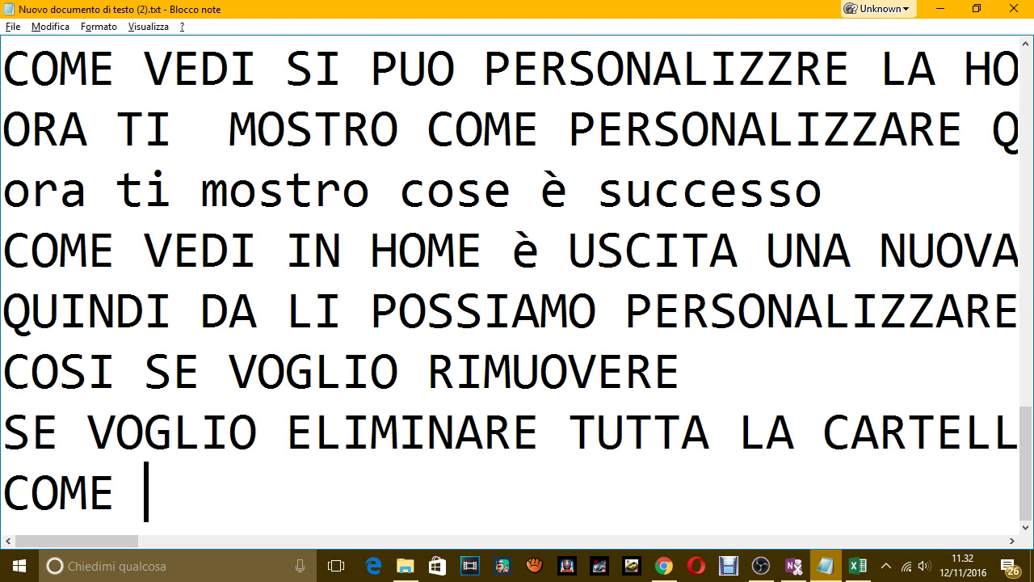
pyautogui.write('TI HO FATTO VEDE')
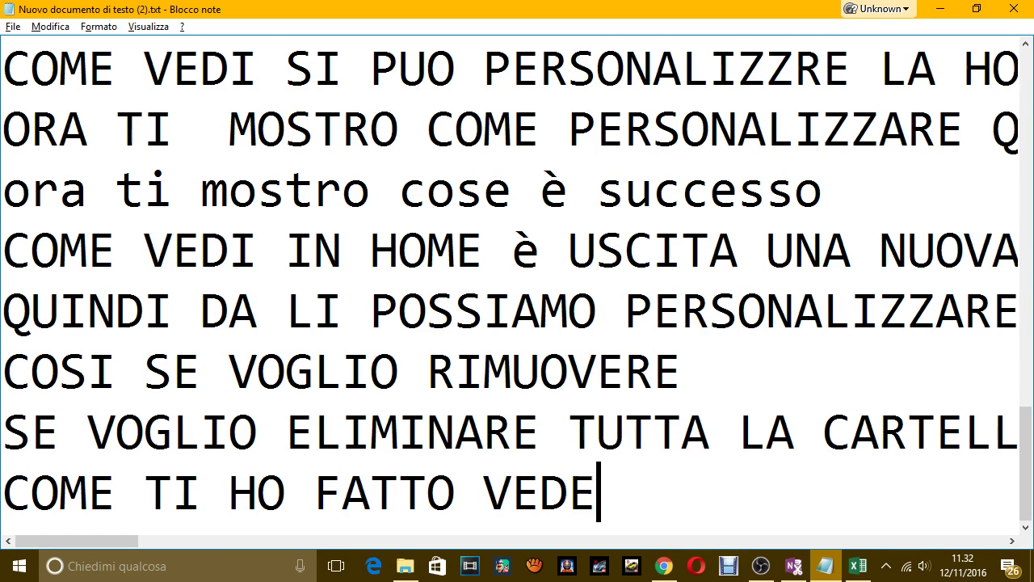
pyautogui.write('R NON CI STA PIU ')
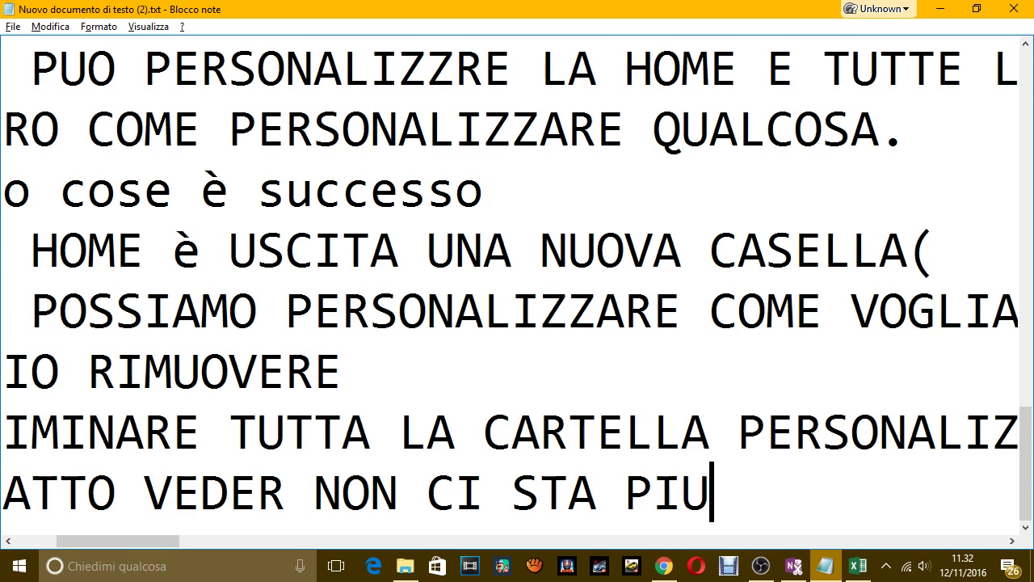
pyautogui.write('LA CASELLA ')
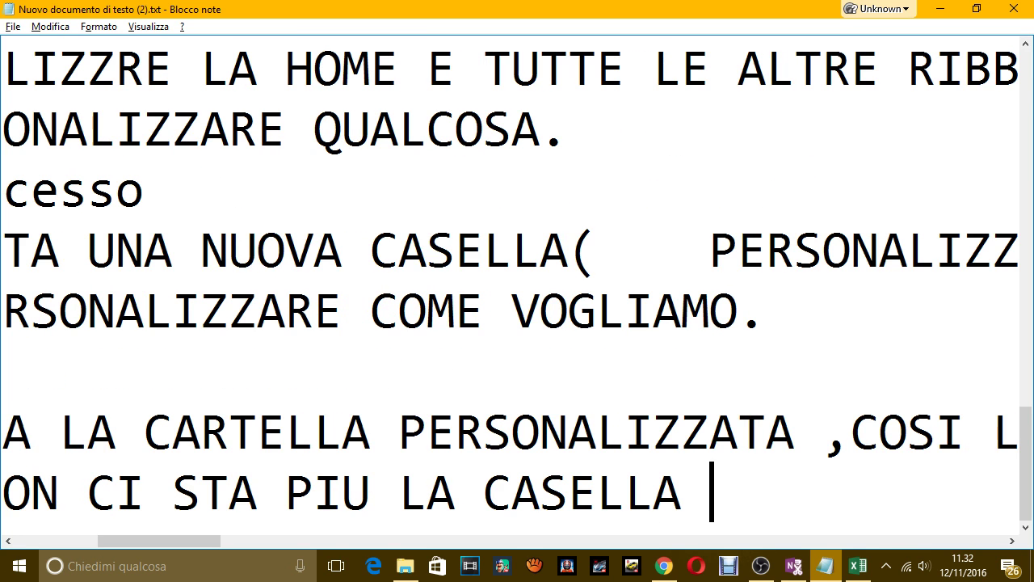
pyautogui.write('PERSONALIZZAT')
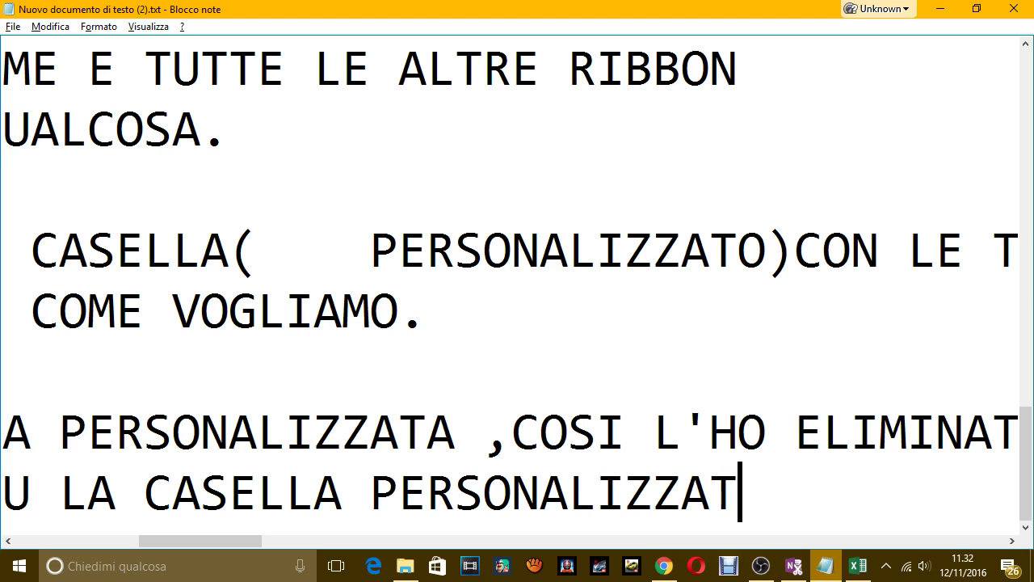
pyautogui.write('O.')
pyautogui.press('Return')
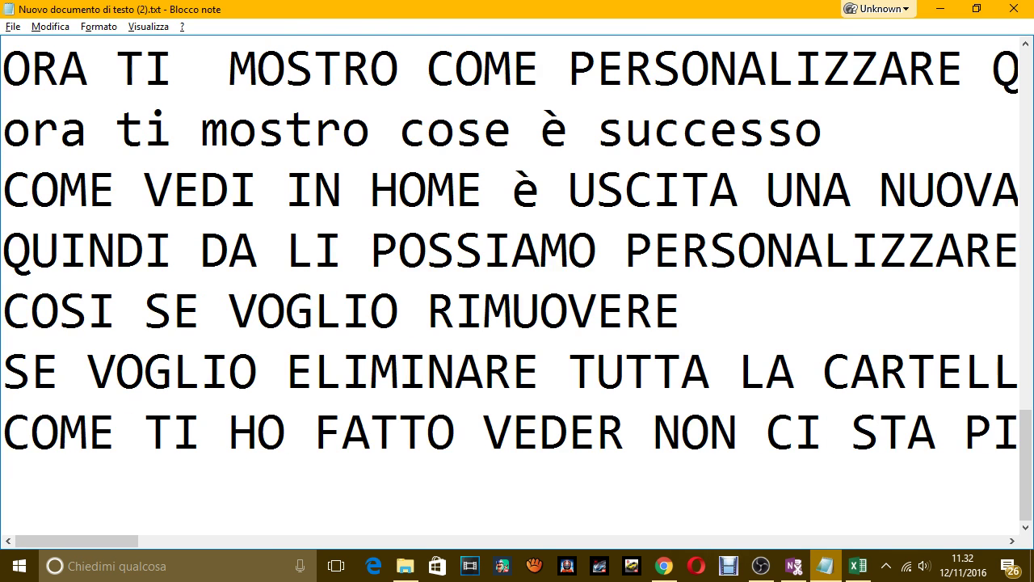
pyautogui.hotkey('alt', 'Tab')
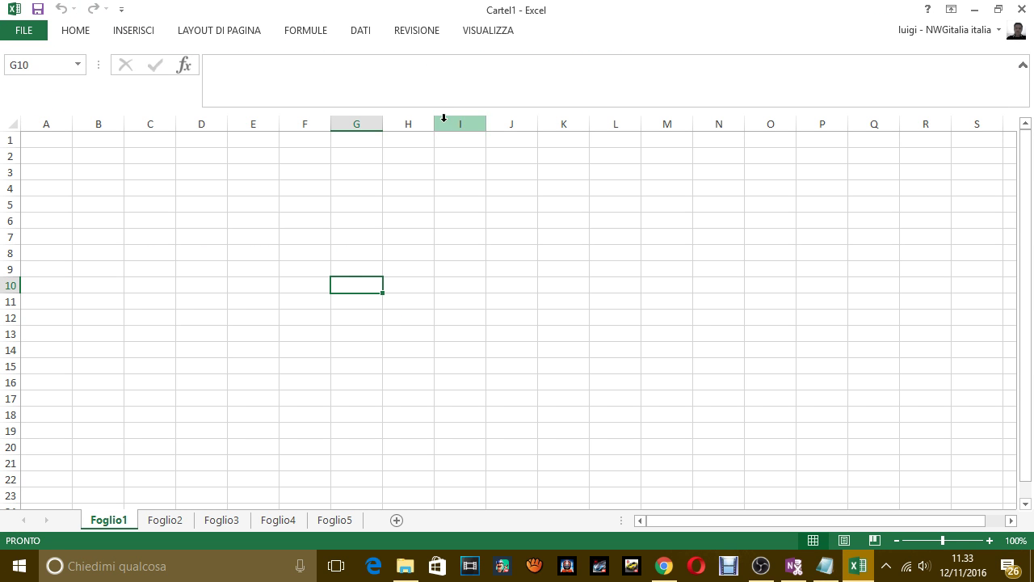
# Step: Open Opzioni from the FILE backstage, landing on the General settings page
pyautogui.click(482, 31)
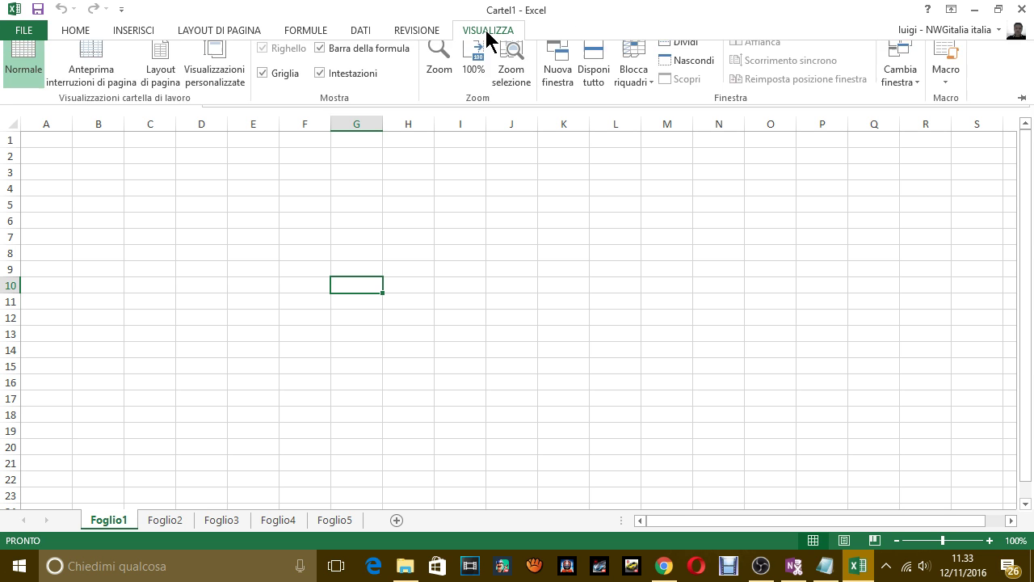
pyautogui.click(76, 29)
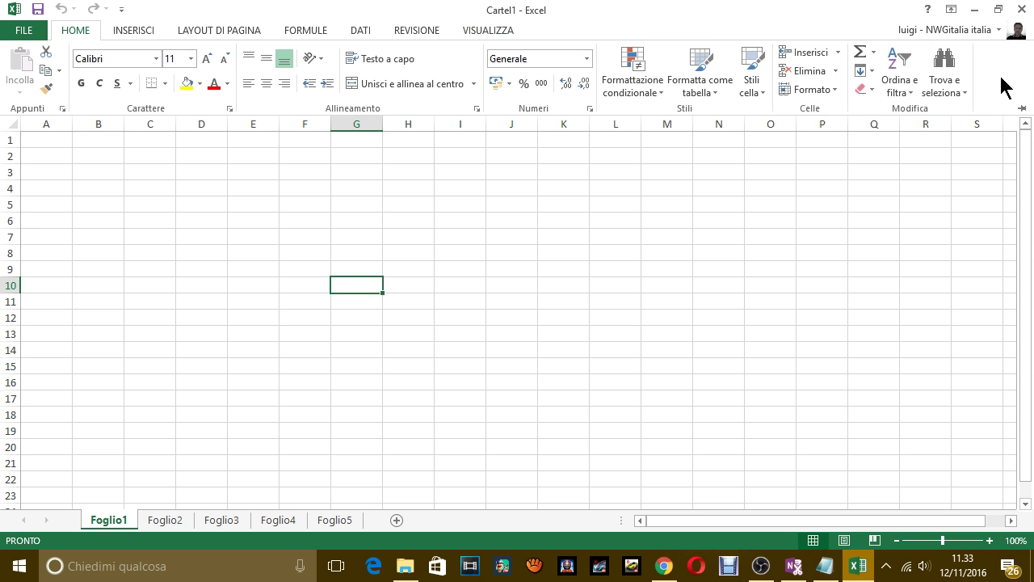
pyautogui.click(29, 30)
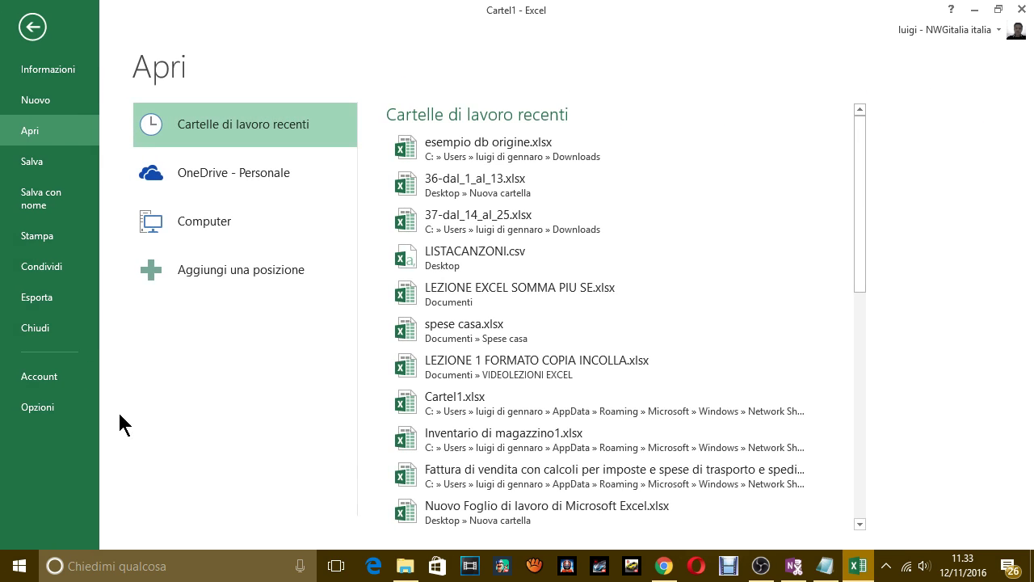
pyautogui.click(41, 397)
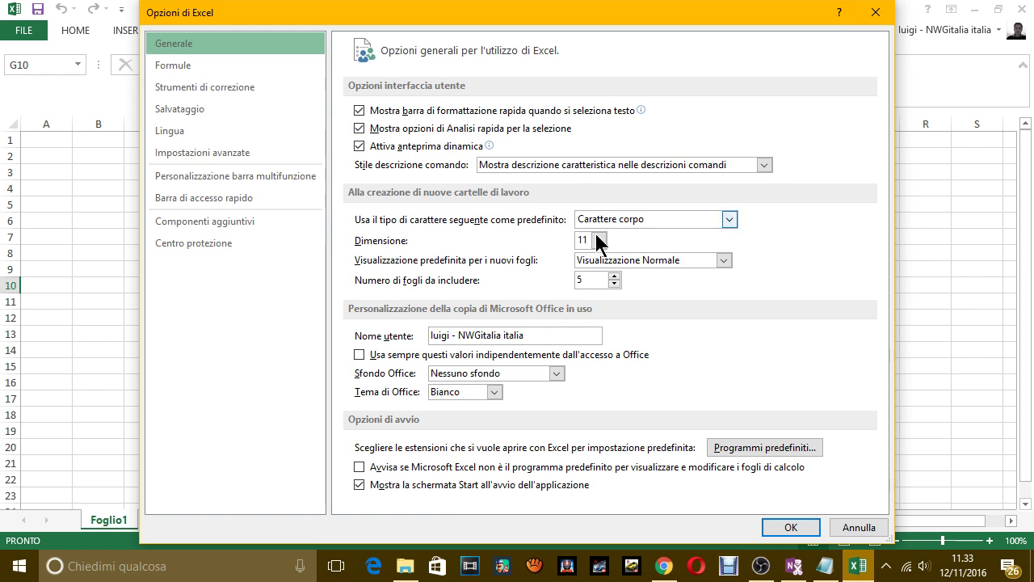
# Step: On Personalizzazione barra multifunzione, inspect the Reimposta and Importa/Esporta option lists
pyautogui.click(205, 178)
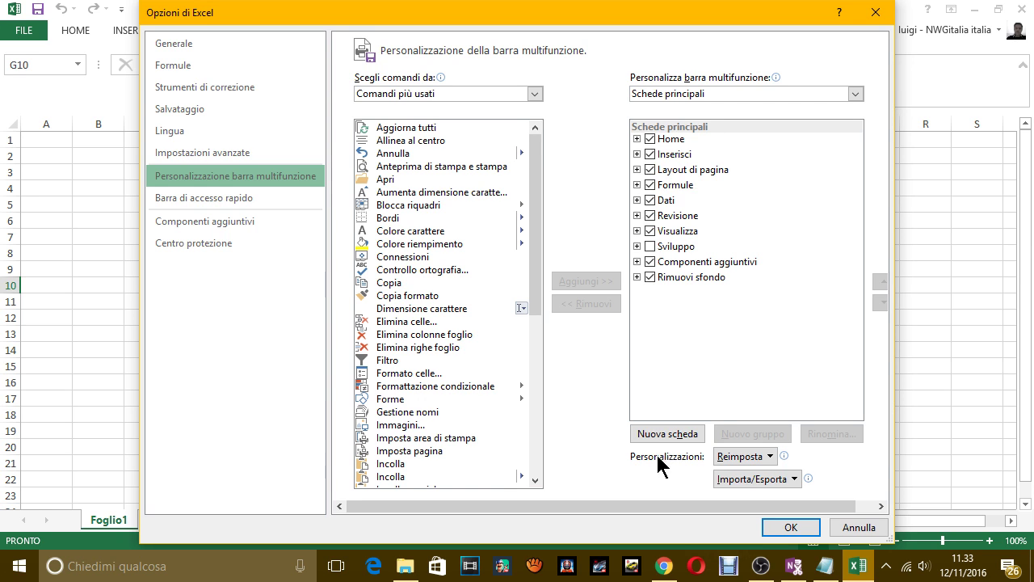
pyautogui.click(762, 457)
pyautogui.click(762, 456)
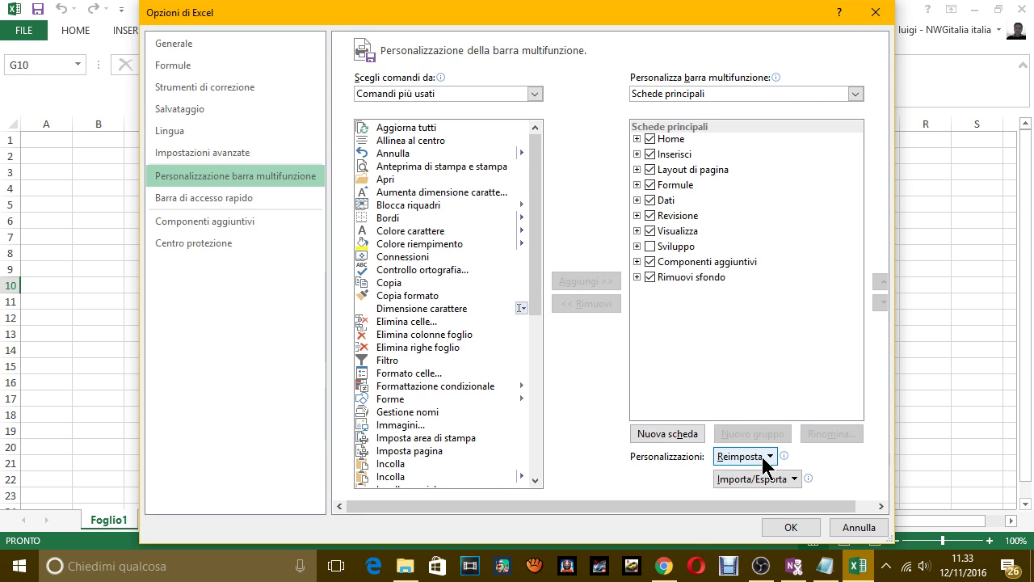
pyautogui.click(771, 483)
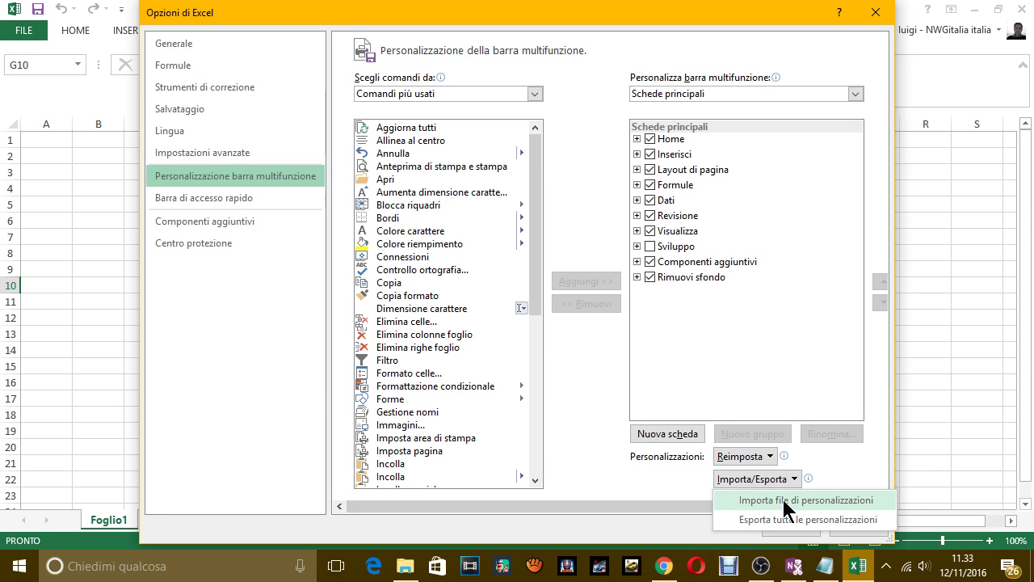
pyautogui.click(726, 311)
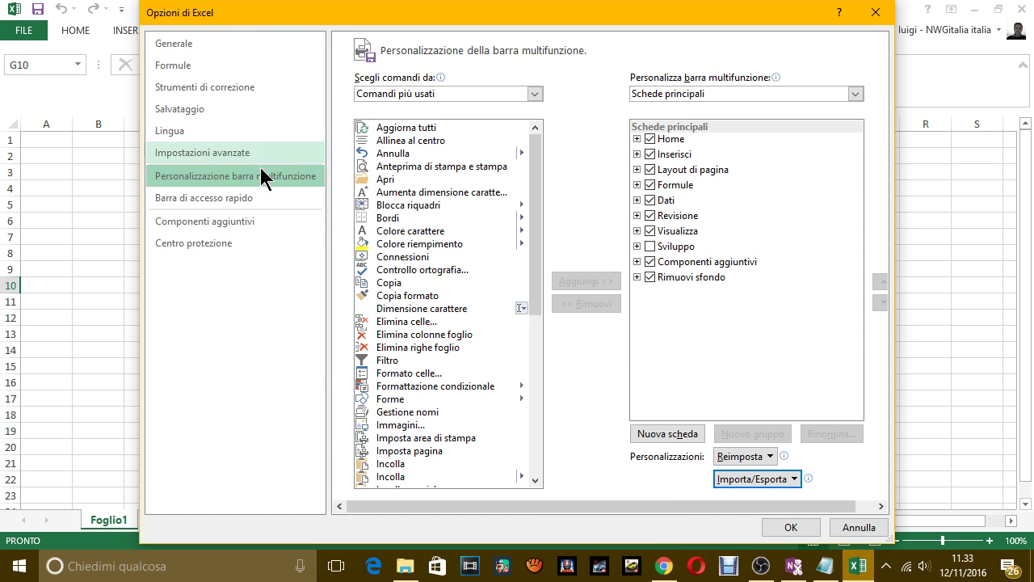
# Step: Show the Barra di accesso rapido page listing Salva, Annulla and Ripeti
pyautogui.click(238, 200)
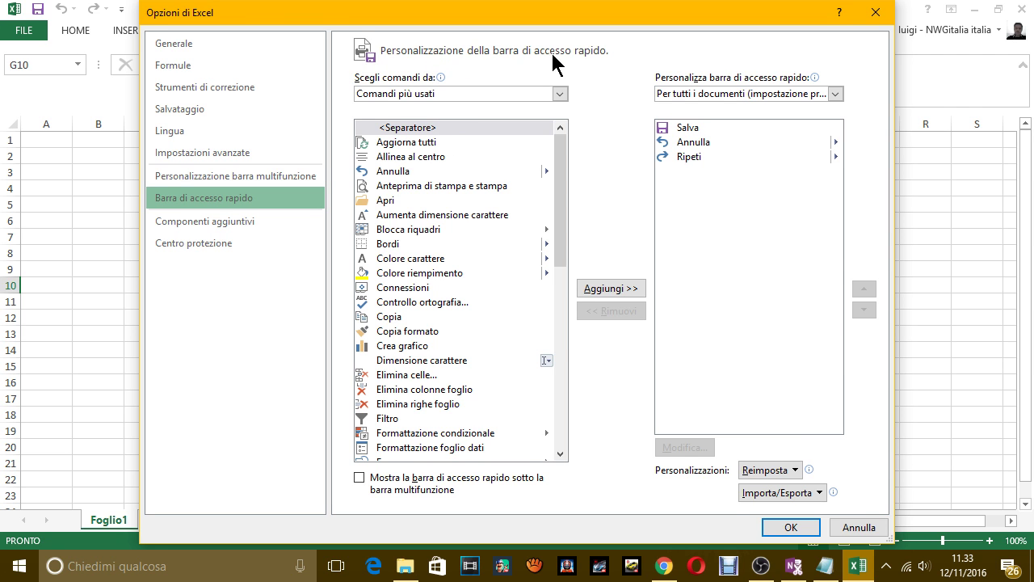
pyautogui.click(289, 174)
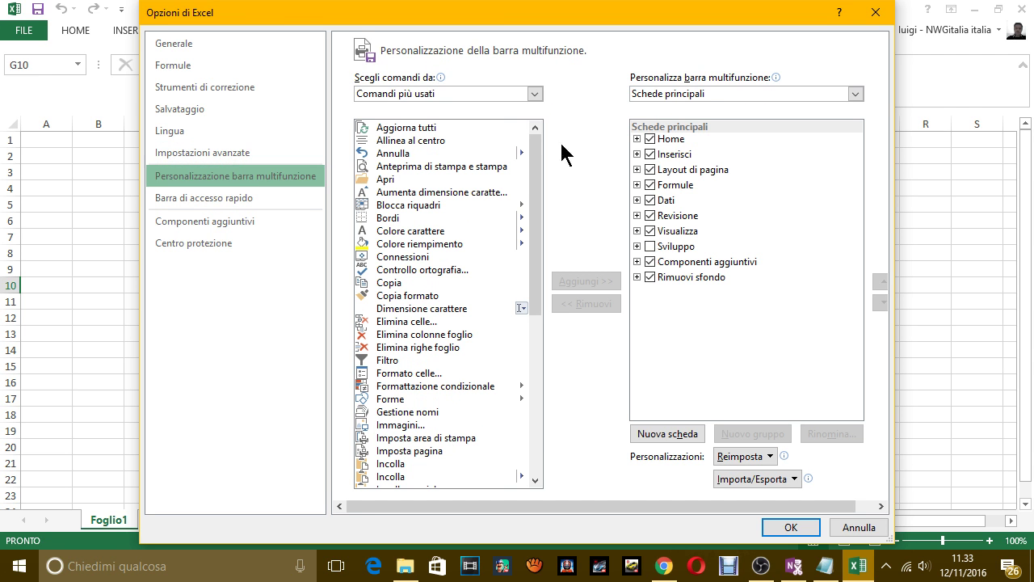
pyautogui.click(208, 200)
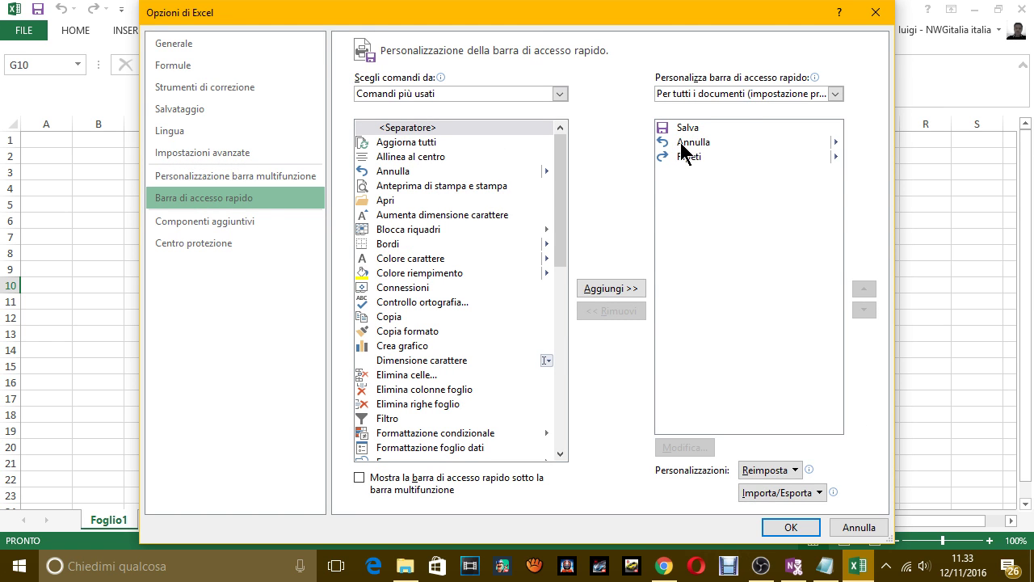
# Step: Note in Notepad 'LA BARRA DI ACCESSO RAPIDO è QUESTA IN ALTO', fixing the typo
pyautogui.hotkey('alt', 'Tab')
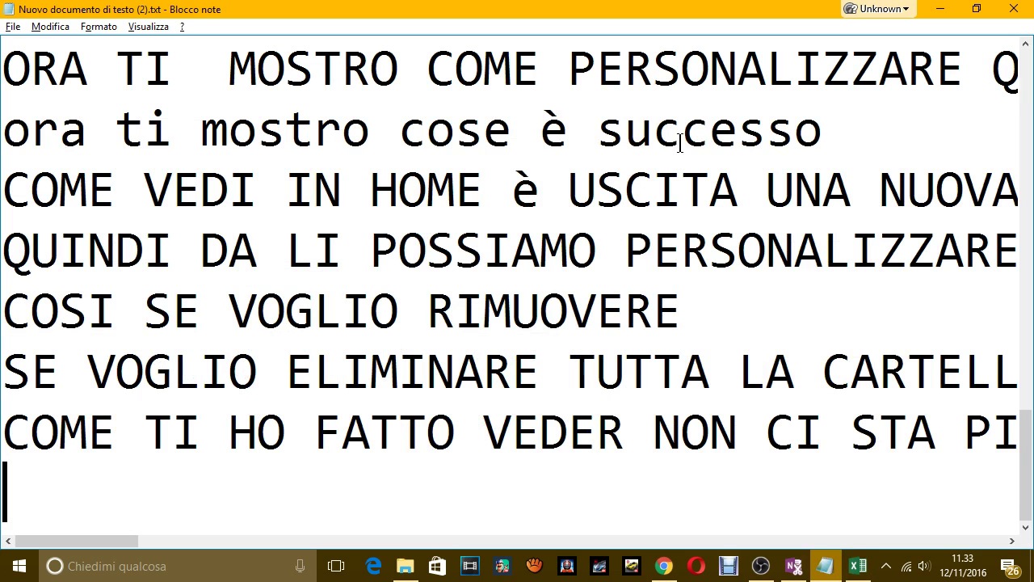
pyautogui.write('LA ')
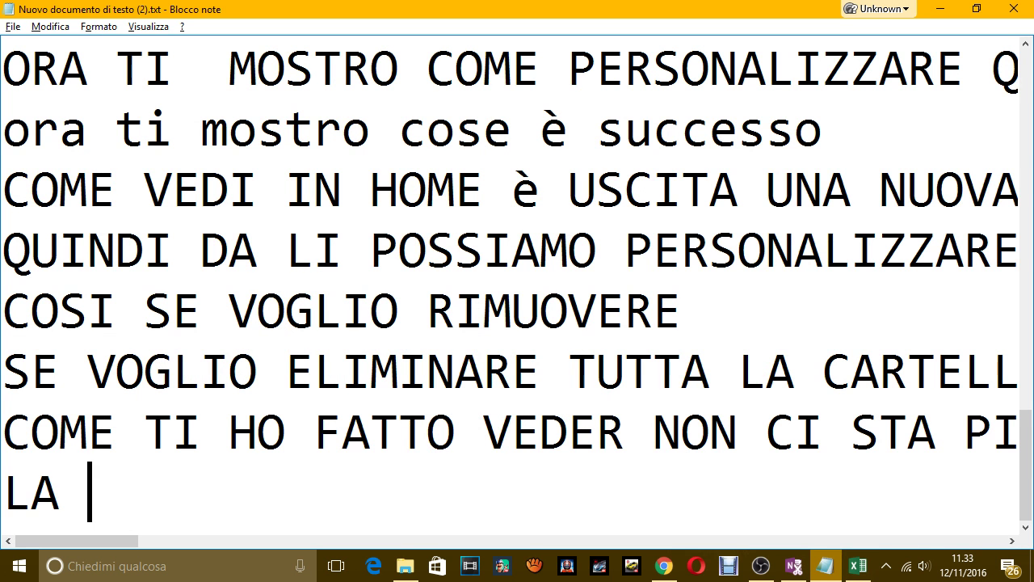
pyautogui.write('BARRA DI ACCE')
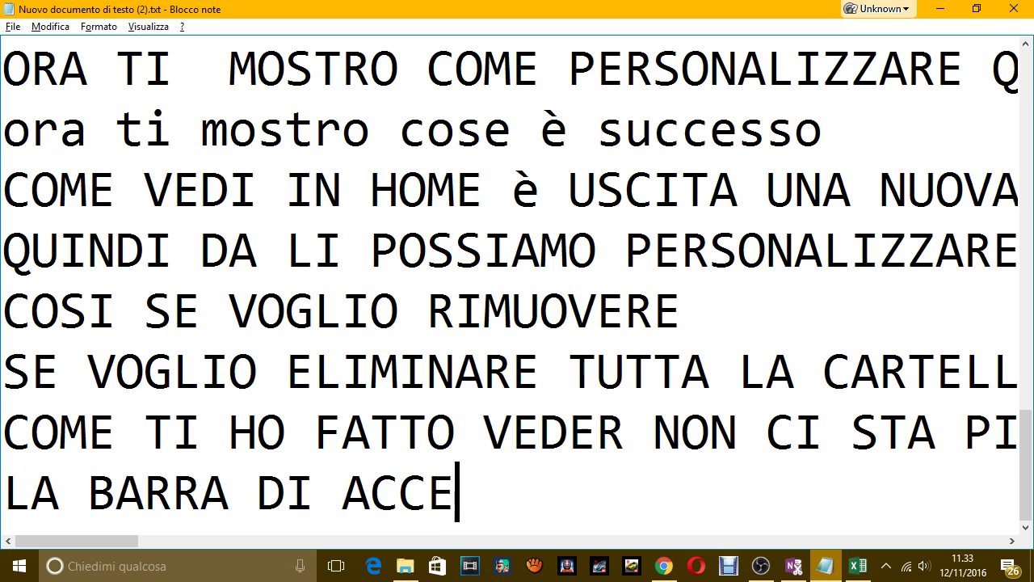
pyautogui.write('SSO RAPIDO ')
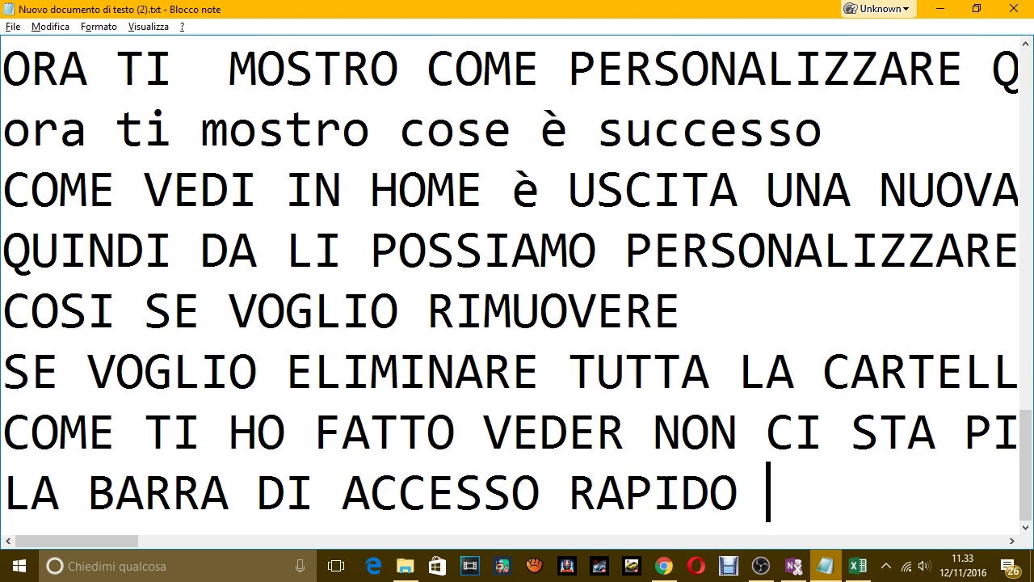
pyautogui.write('è QUEST')
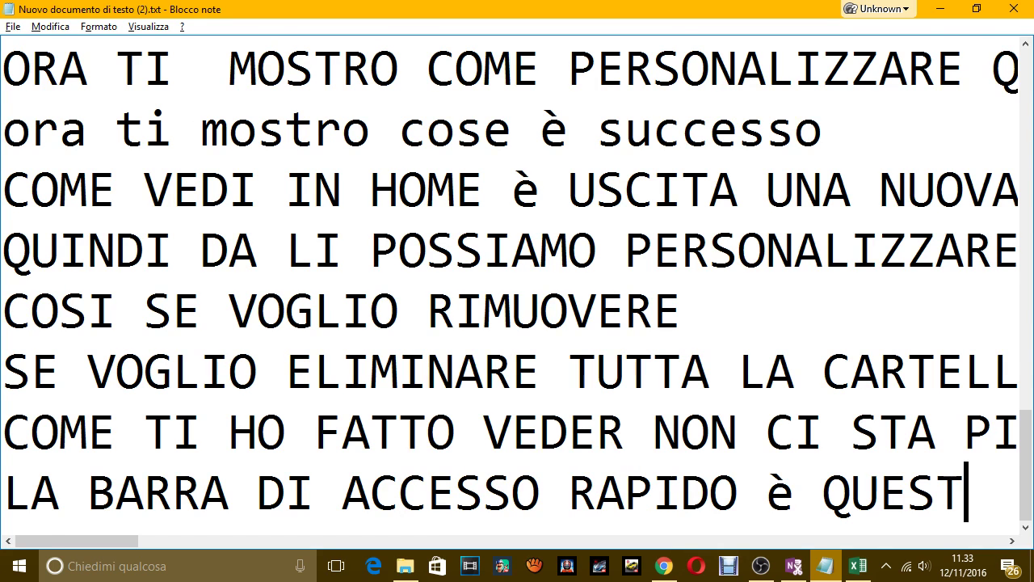
pyautogui.write('A IN AT')
pyautogui.press('BackSpace')
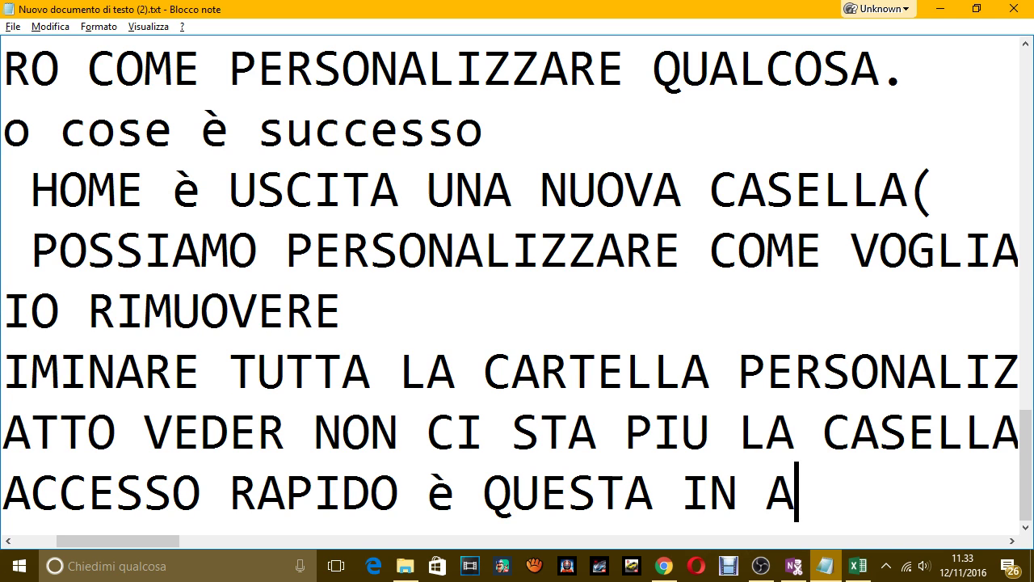
pyautogui.write('LTO')
pyautogui.hotkey('alt', 'Tab')
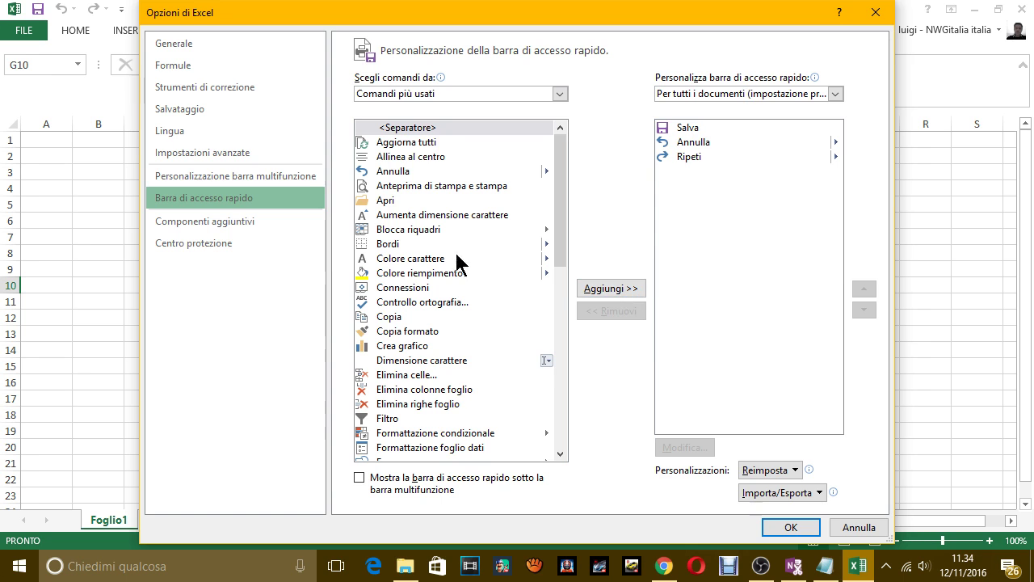
# Step: Add the Aggiorna tutti command to the Quick Access Toolbar and confirm the Options dialog
pyautogui.click(413, 144)
pyautogui.click(614, 287)
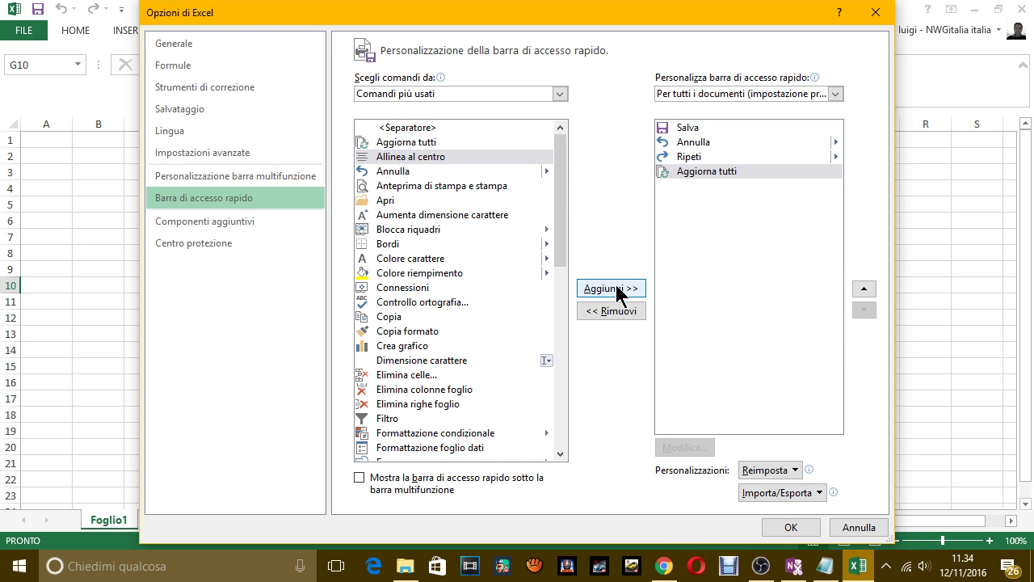
pyautogui.click(775, 526)
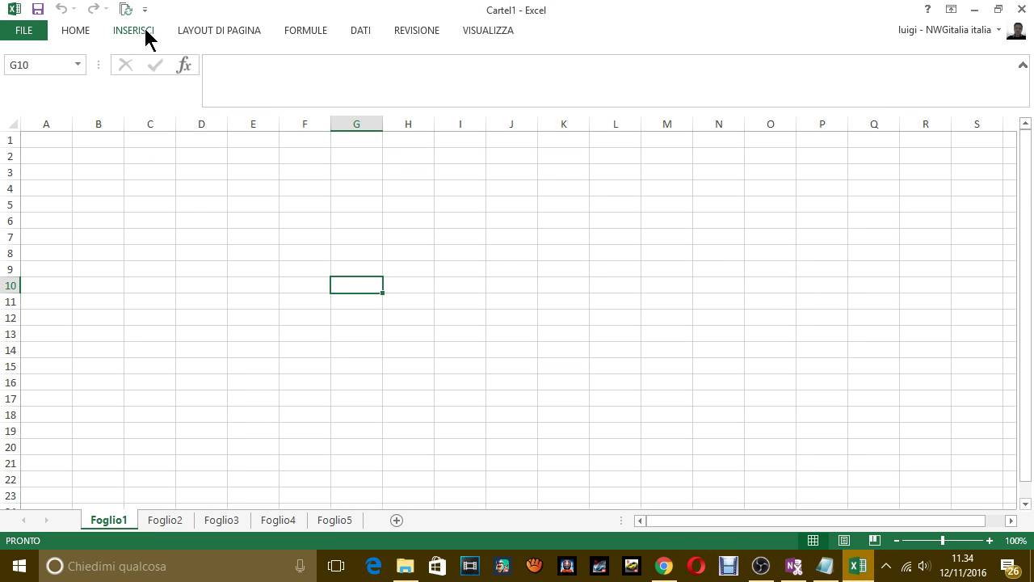
# Step: In Notepad, write a new line 'COME VEDI HO AGGIUNTO UNA FUNZIONE'
pyautogui.hotkey('alt', 'Tab')
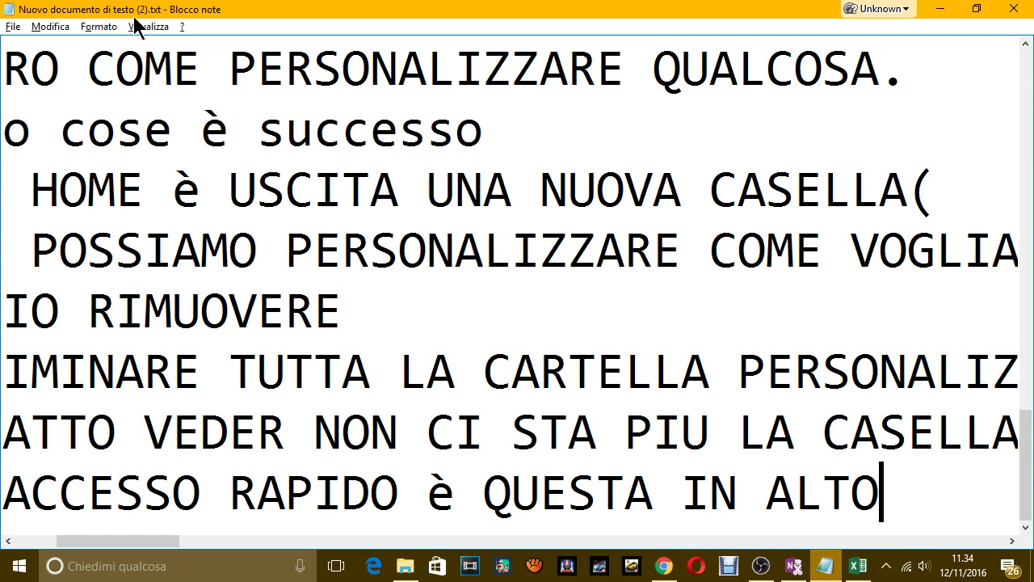
pyautogui.press('Return')
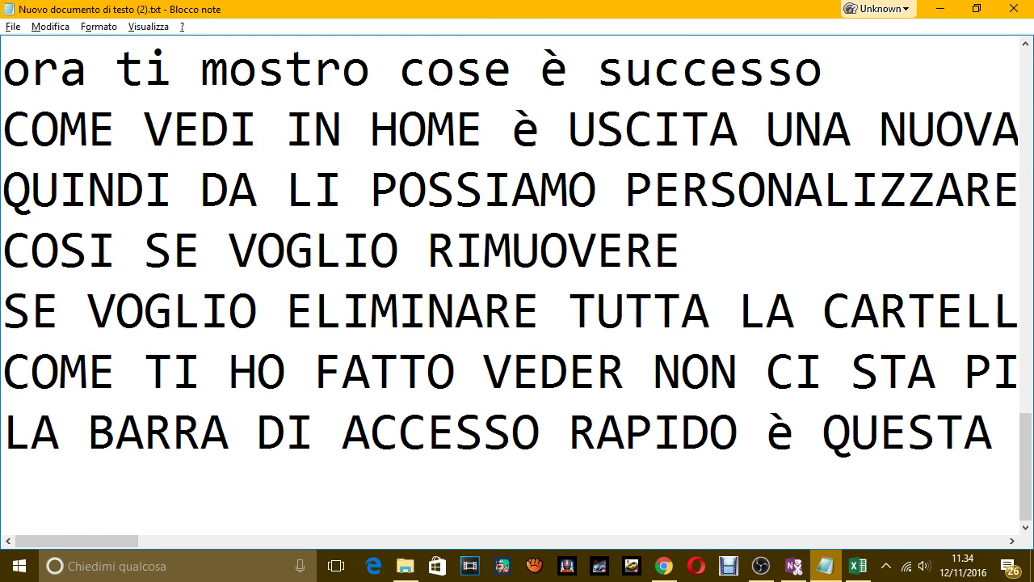
pyautogui.write('COE')
pyautogui.press('BackSpace')
pyautogui.write('ME ')
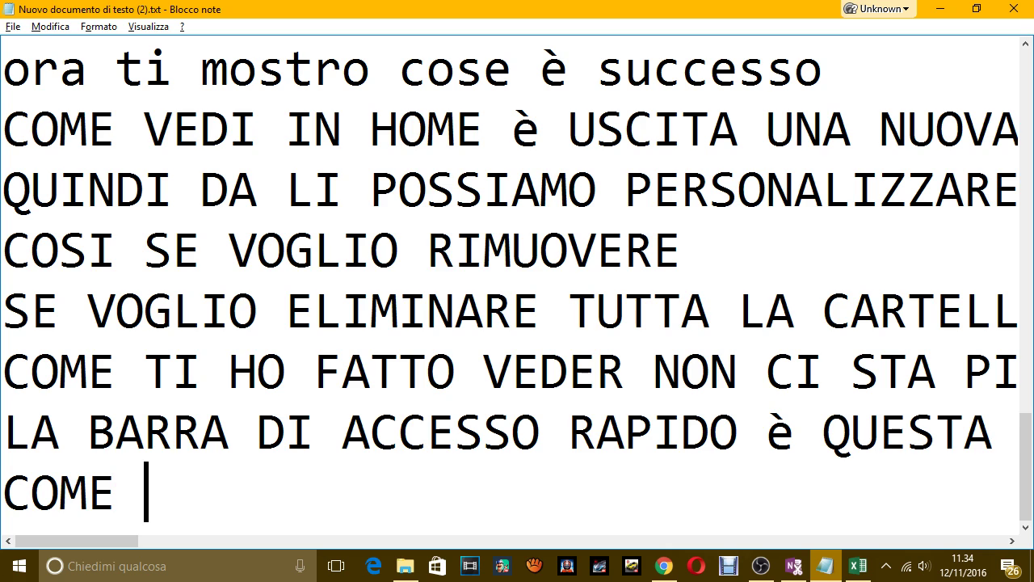
pyautogui.write('VEDI HO AGGIU')
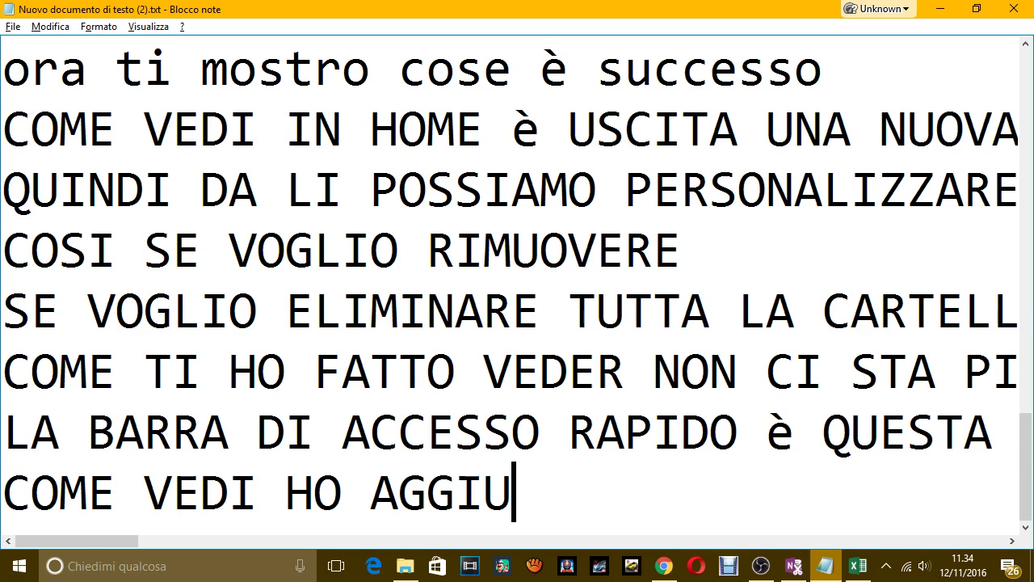
pyautogui.write('NTO AGGIO')
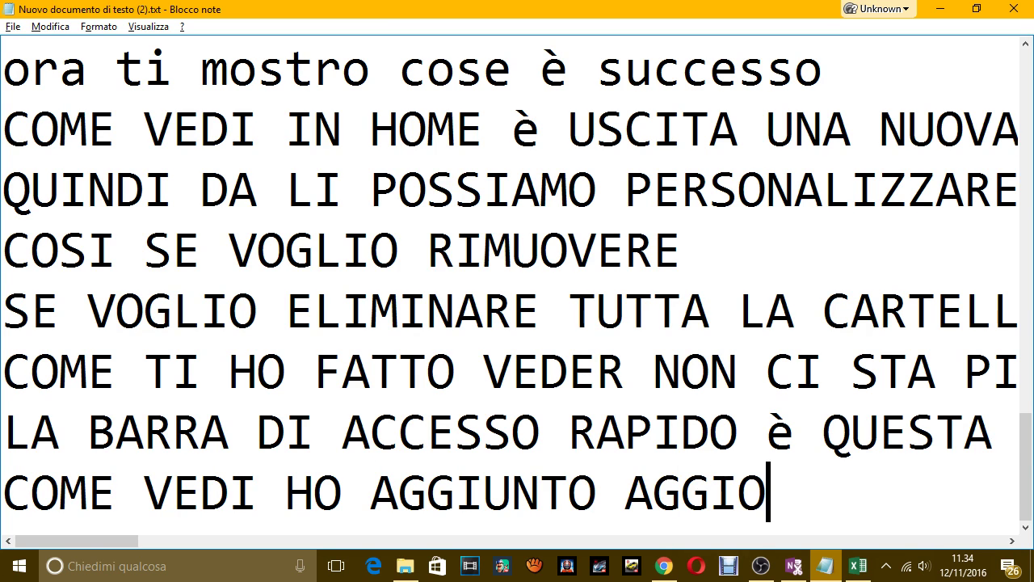
pyautogui.write('N')
pyautogui.press('BackSpace')
pyautogui.write('RN')
pyautogui.press('BackSpace')
pyautogui.press('BackSpace')
pyautogui.press('BackSpace')
pyautogui.press('BackSpace')
pyautogui.press('BackSpace')
pyautogui.press('BackSpace')
pyautogui.press('BackSpace')
pyautogui.write('UNA FU')
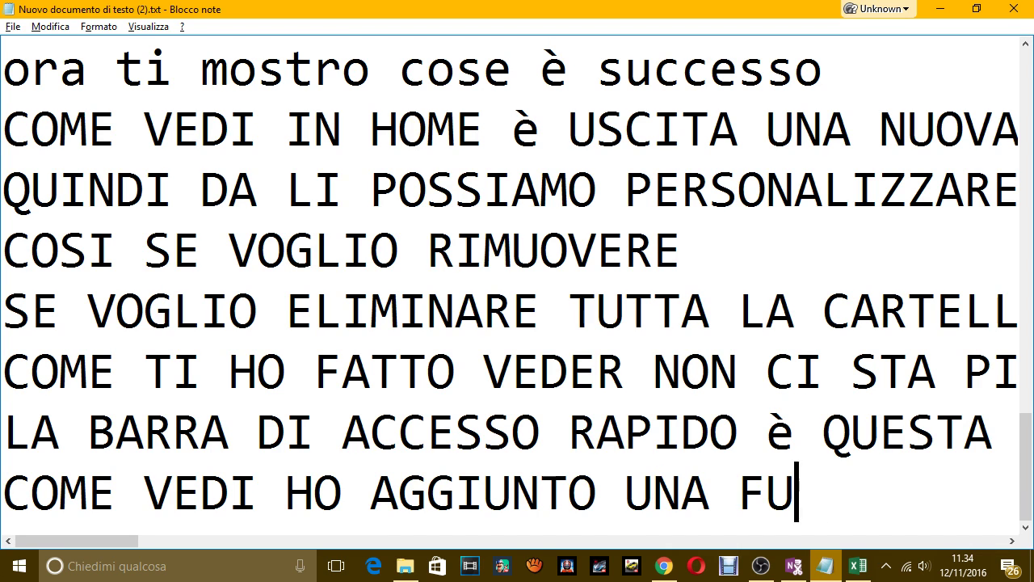
pyautogui.write('ZNIO')
pyautogui.press('BackSpace')
pyautogui.press('BackSpace')
pyautogui.press('BackSpace')
pyautogui.press('BackSpace')
pyautogui.write('N')
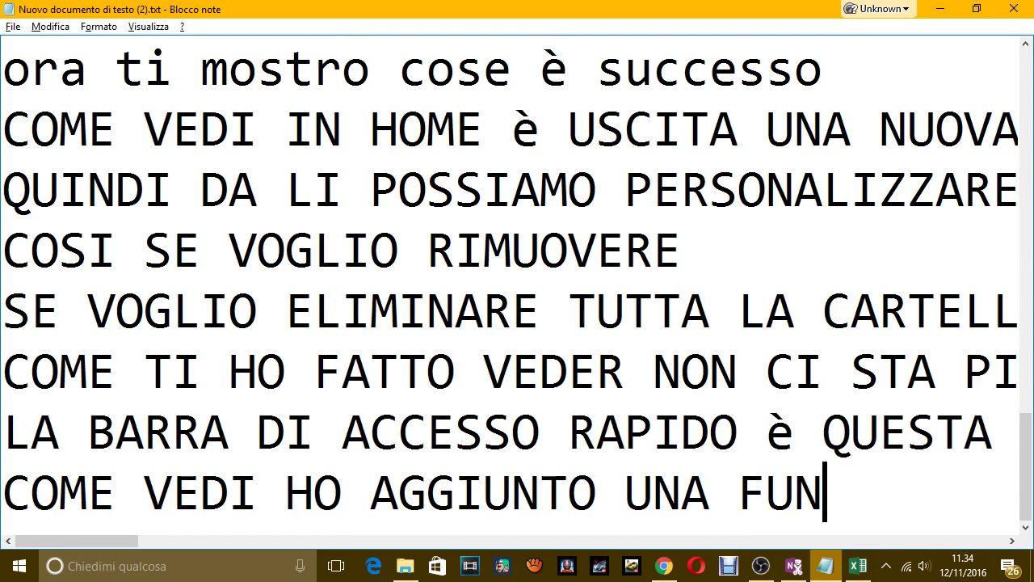
pyautogui.write('ZIONA')
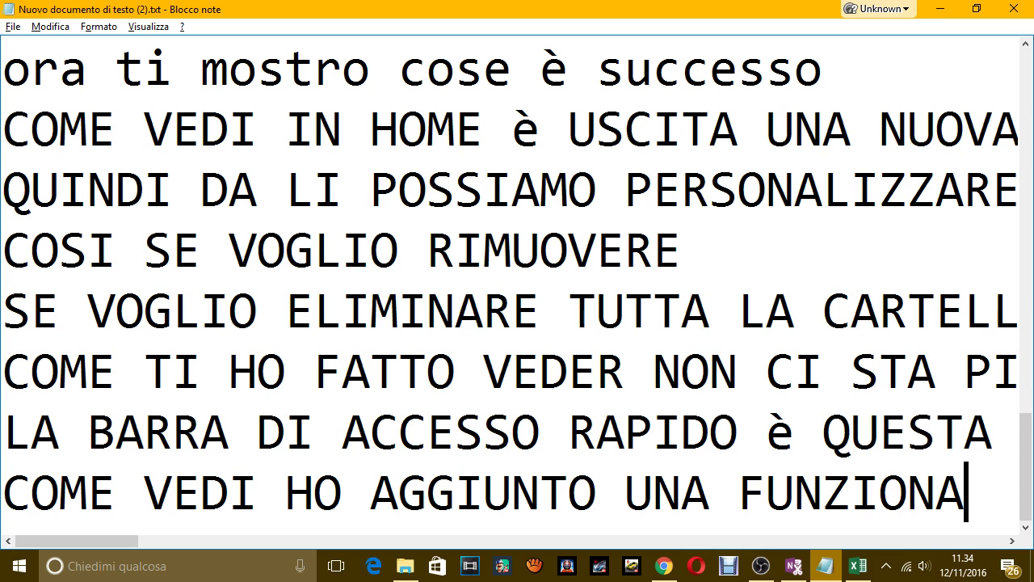
pyautogui.press('BackSpace')
pyautogui.write('E')
pyautogui.press('Return')
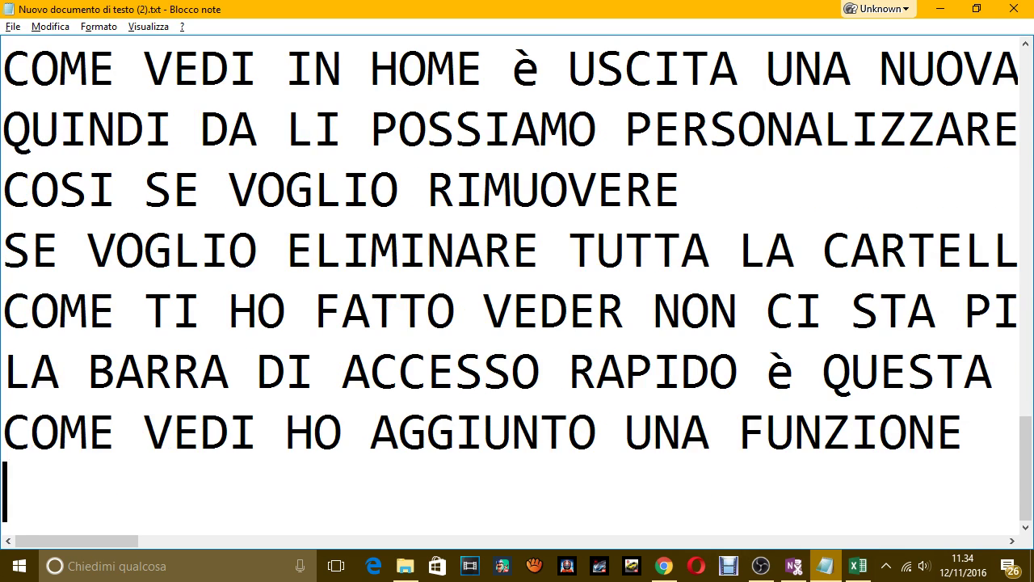
# Step: Add the lines 'AGGIORNA TUTTI CHE PRIMA NON CI STAVA' and 'QUINDI POSSO AGGIUNGERE QUELLO CHE VOGLIO.'
pyautogui.write('AGGIORNA TUT')
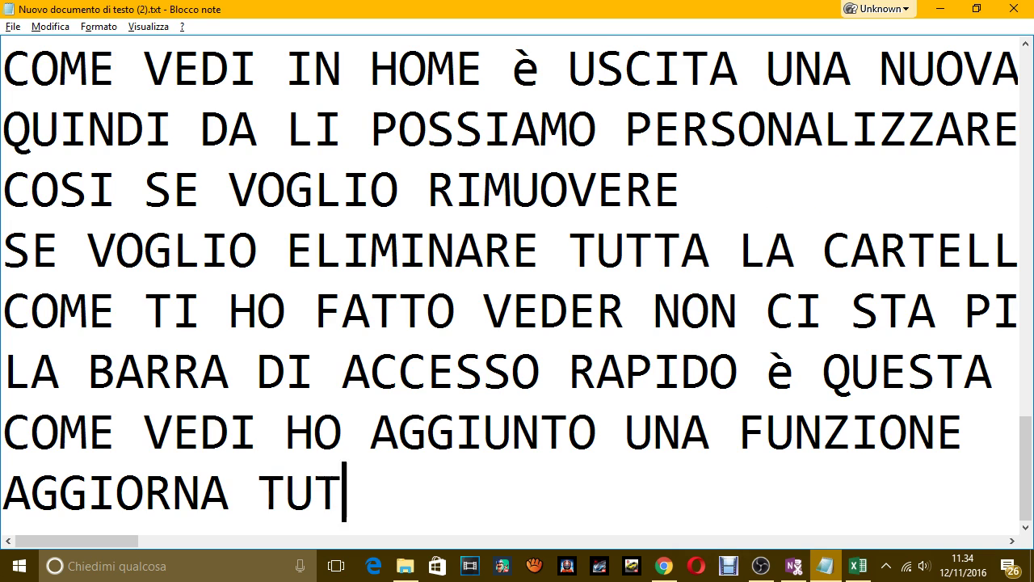
pyautogui.write('TI CHE PRIMA')
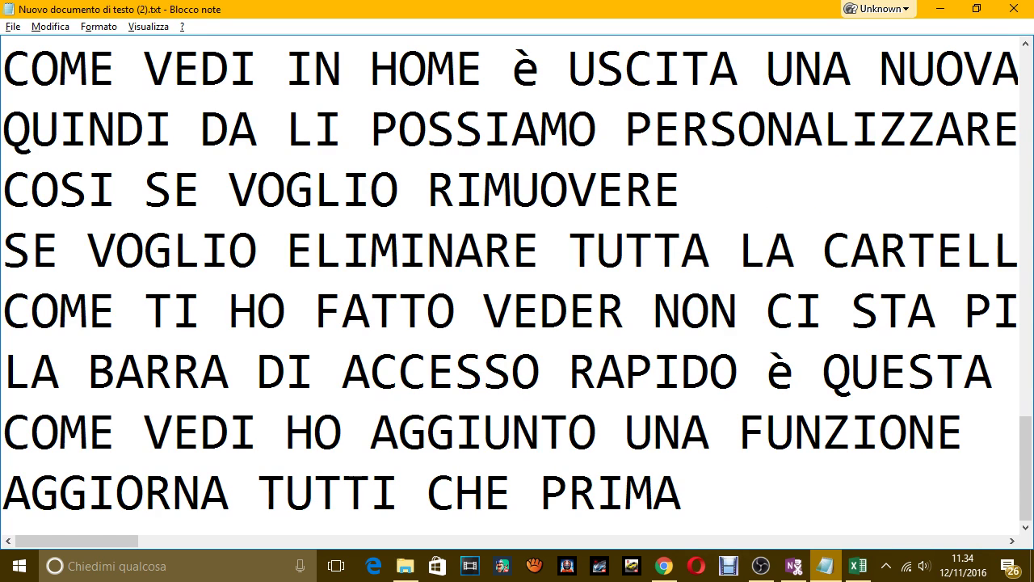
pyautogui.write(' NON CI STAV')
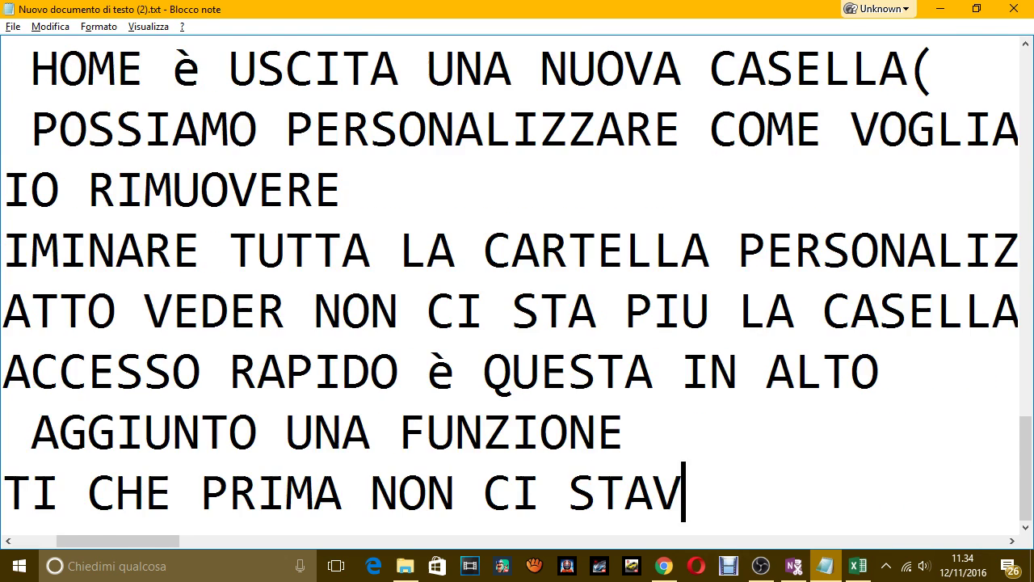
pyautogui.write('A')
pyautogui.press('Return')
pyautogui.write('QUINDI ')
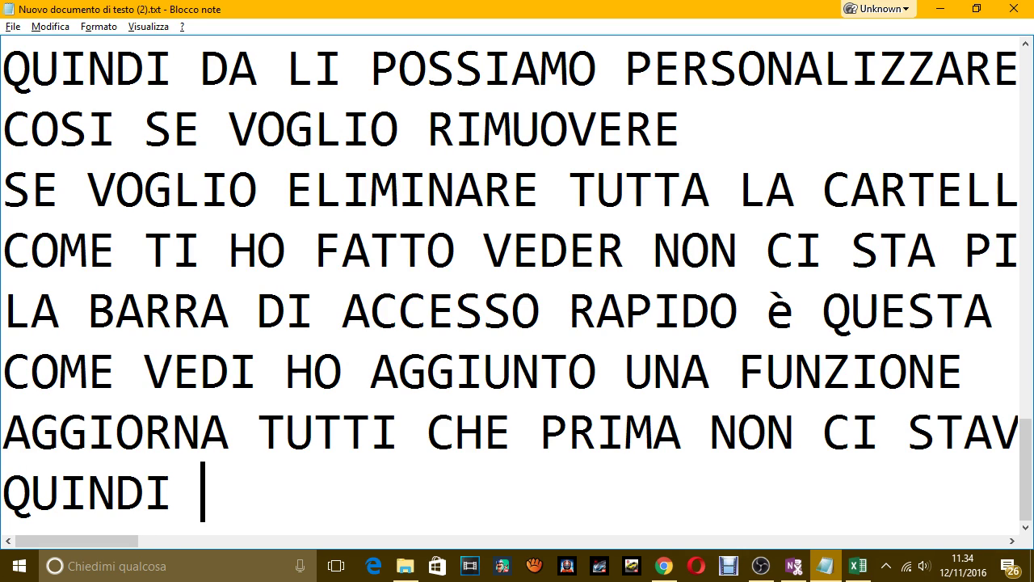
pyautogui.write('POSSO PE')
pyautogui.press('BackSpace')
pyautogui.press('BackSpace')
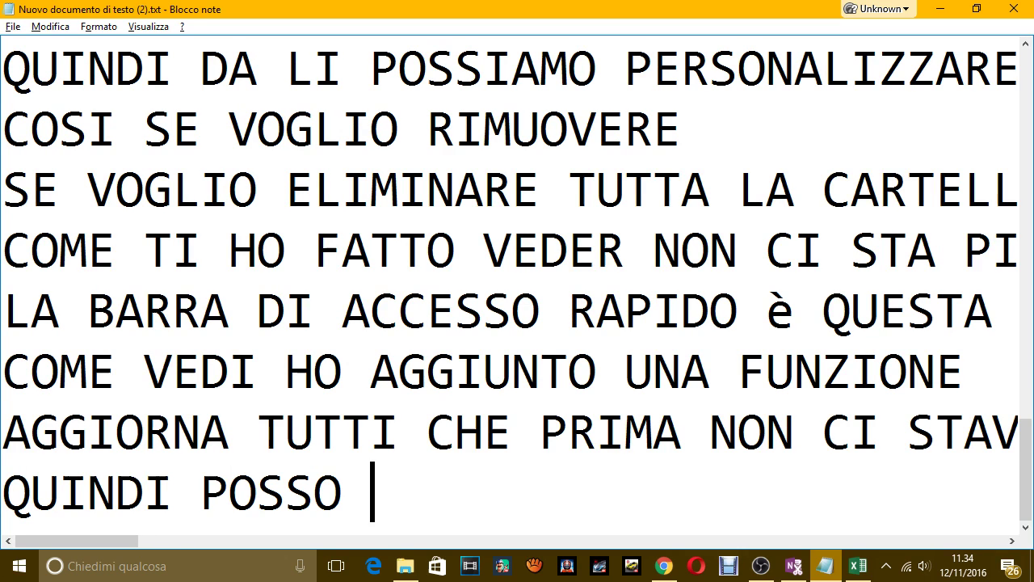
pyautogui.write('AGGIUNGERE ')
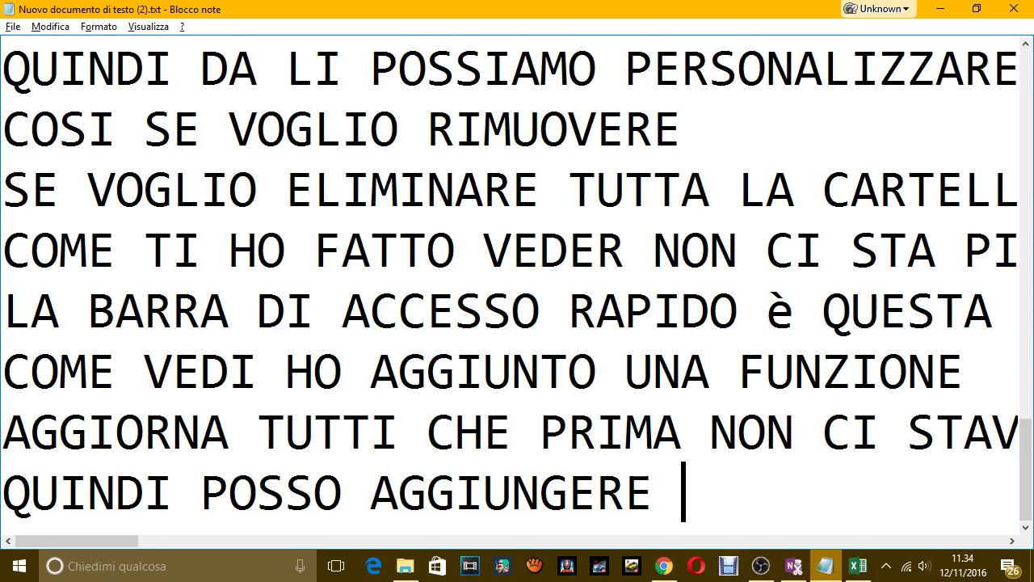
pyautogui.write('QUELLOC HE VO')
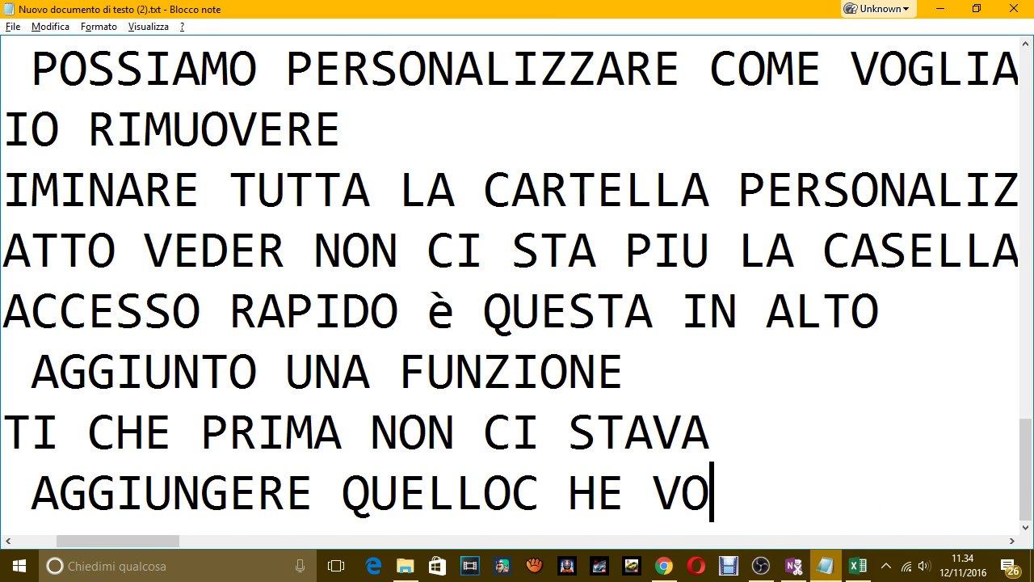
pyautogui.press('BackSpace')
pyautogui.press('BackSpace')
pyautogui.press('BackSpace')
pyautogui.press('BackSpace')
pyautogui.press('BackSpace')
pyautogui.press('BackSpace')
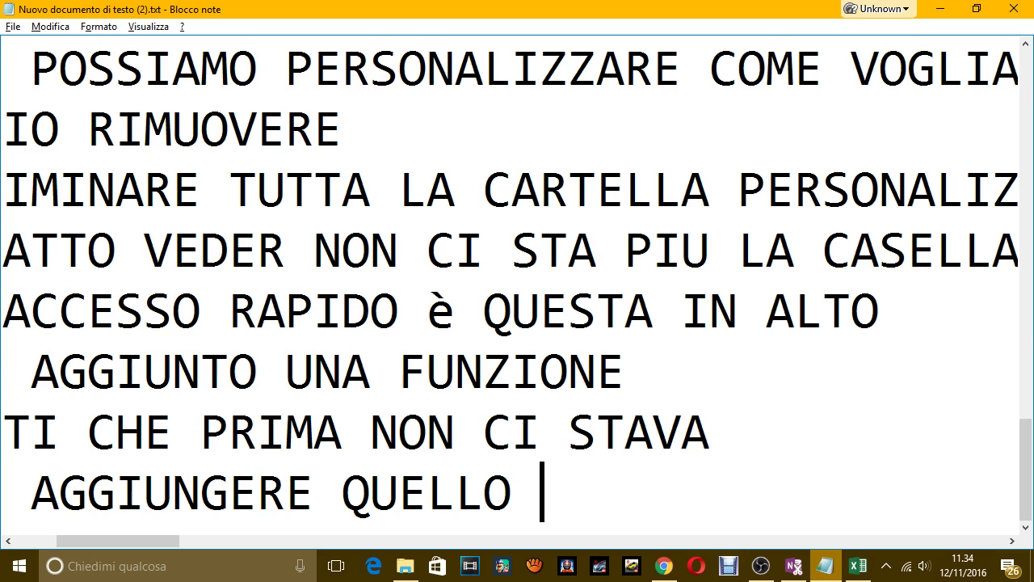
pyautogui.write('CHE VOGLIO')
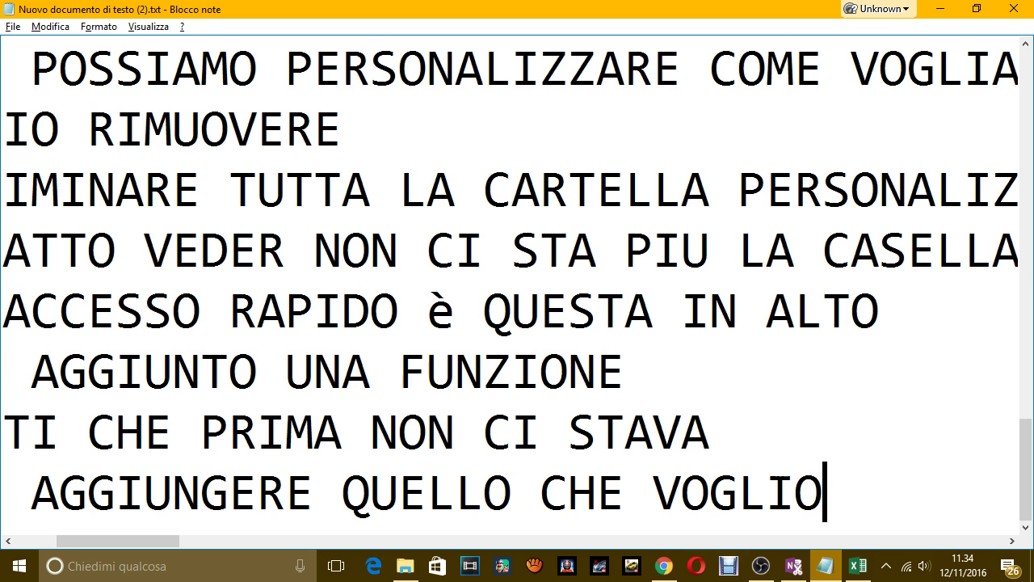
pyautogui.write('.')
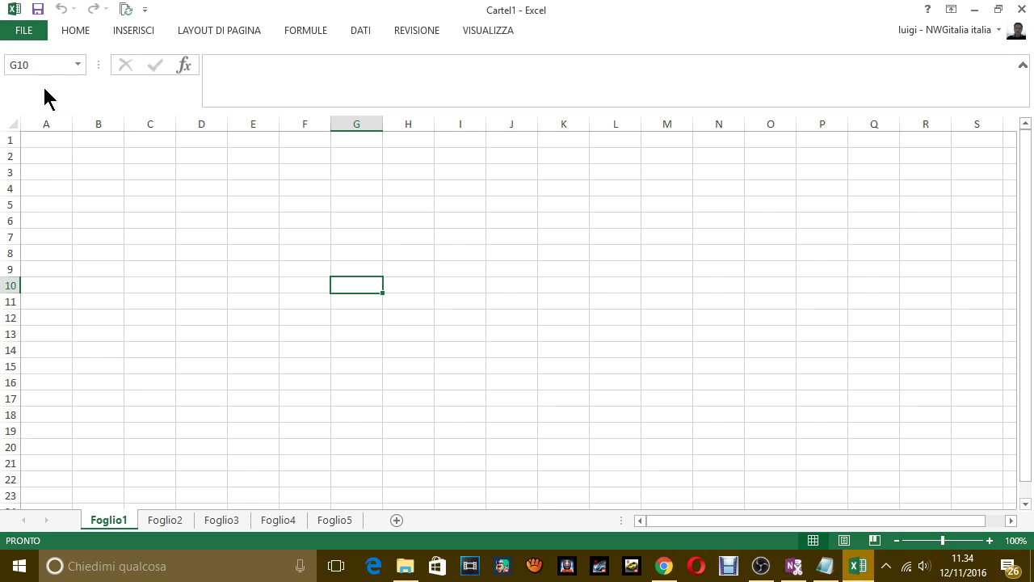
# Step: Remove Aggiorna tutti from the Quick Access Toolbar through File > Opzioni, then return to Notepad
pyautogui.click(25, 30)
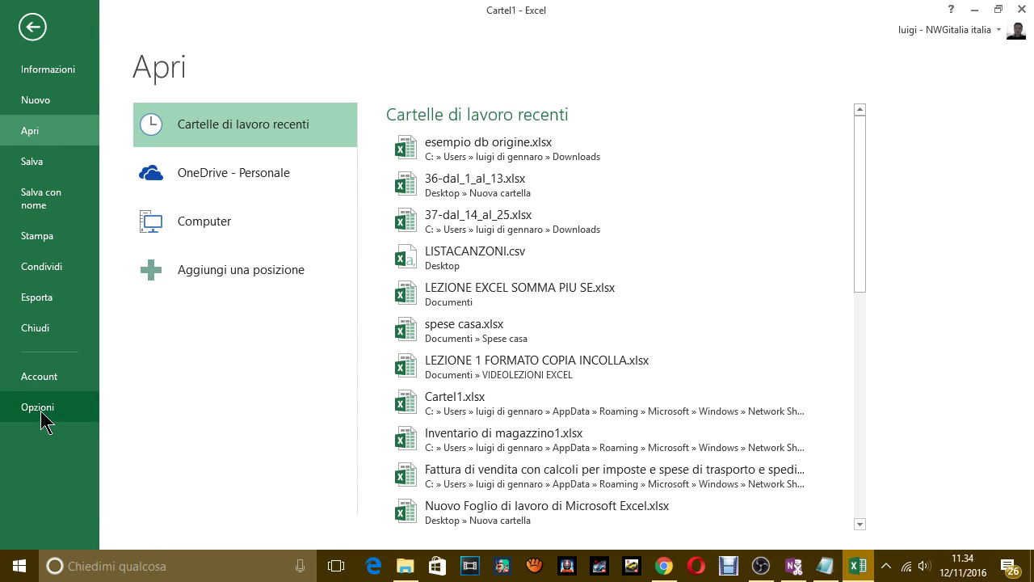
pyautogui.click(40, 412)
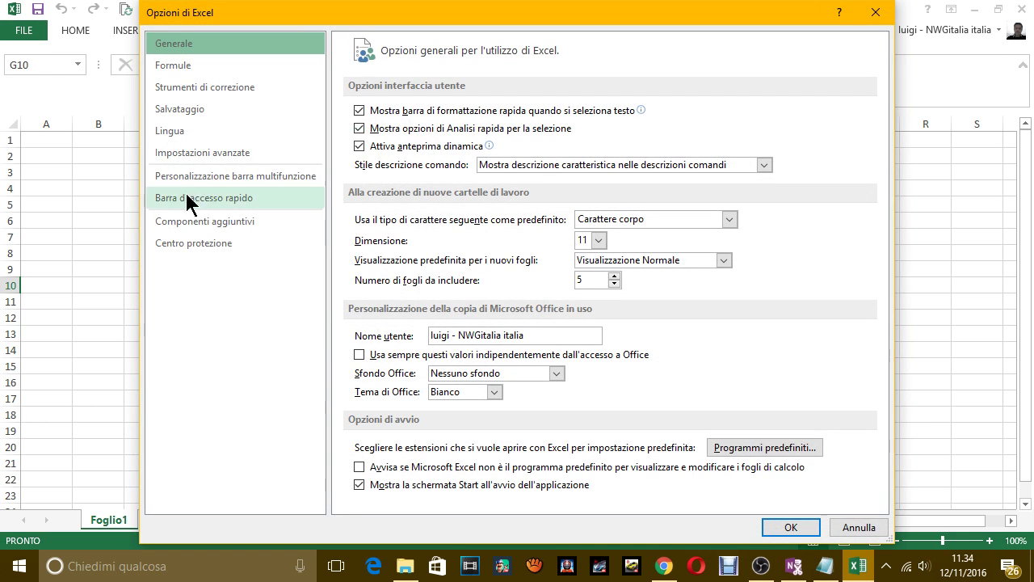
pyautogui.click(206, 202)
pyautogui.click(721, 173)
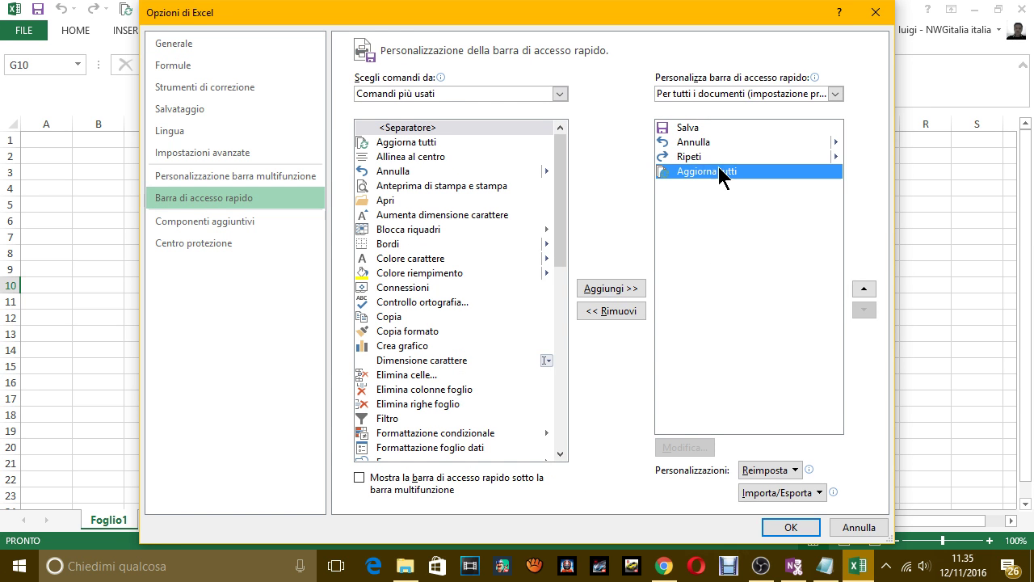
pyautogui.click(628, 313)
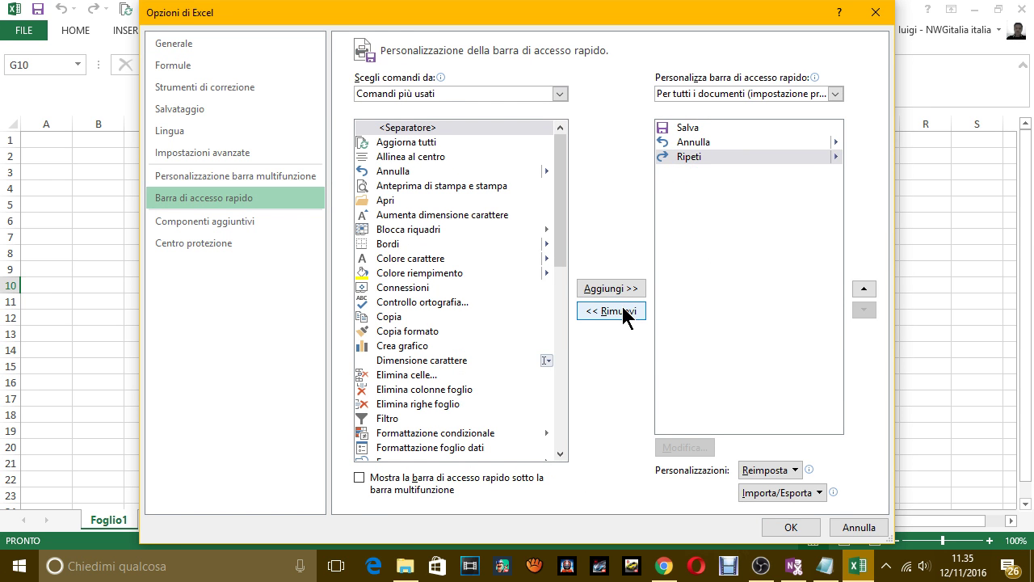
pyautogui.hotkey('alt', 'Tab')
# Step: Add the note line 'ALLO STESSO MODO POSSO RIMUOVERE TUTTO' and go back to Excel Options
pyautogui.press('Return')
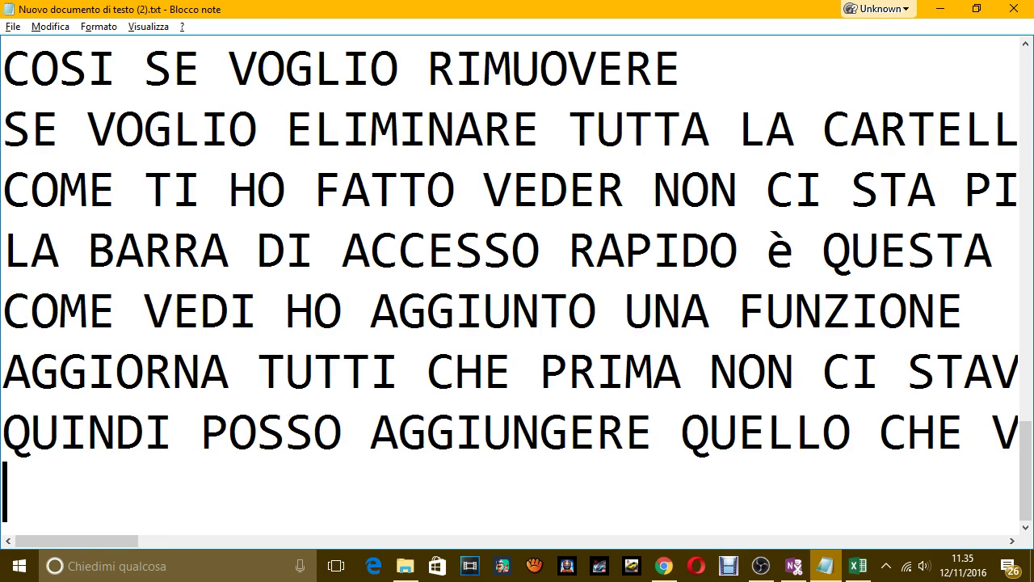
pyautogui.write('ALLO STES')
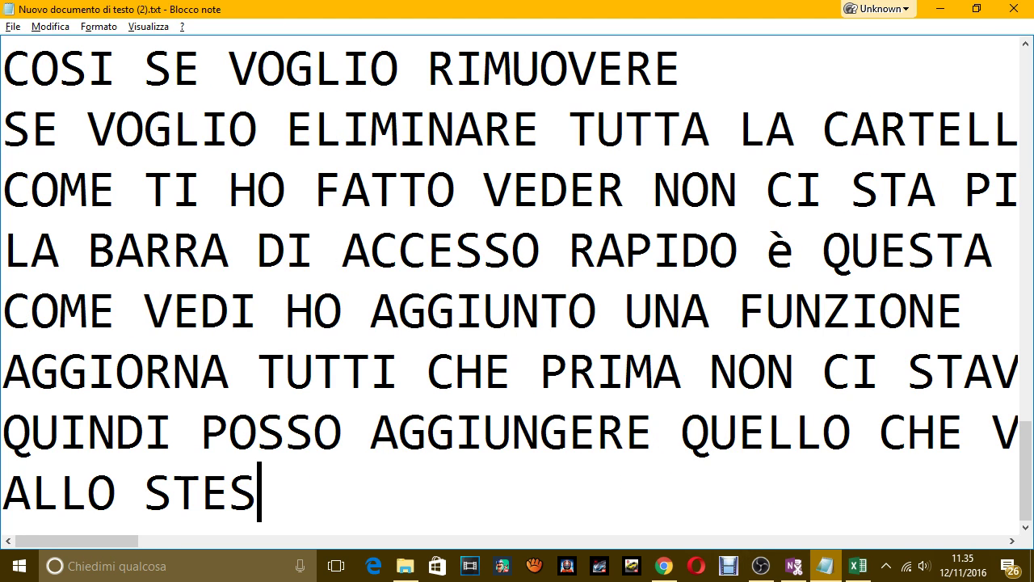
pyautogui.write('SO MODO POSSO')
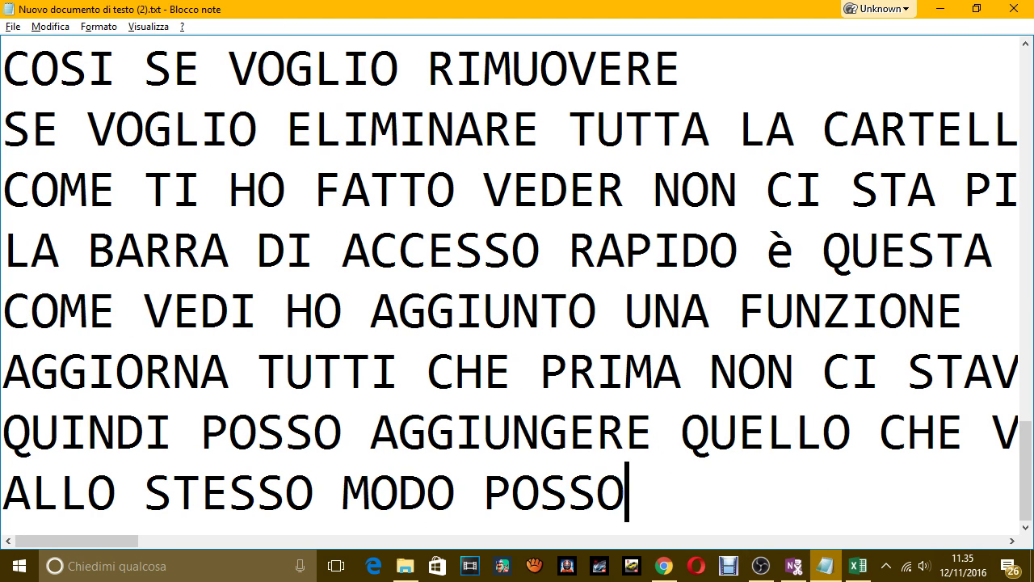
pyautogui.write(' RIUM')
pyautogui.press('BackSpace')
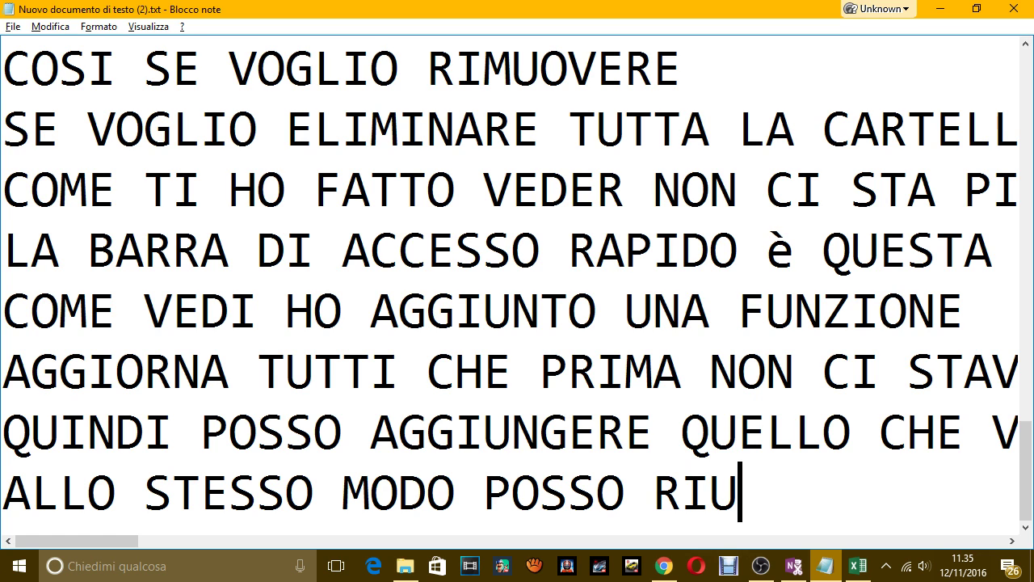
pyautogui.press('BackSpace')
pyautogui.write('MUOVERE T')
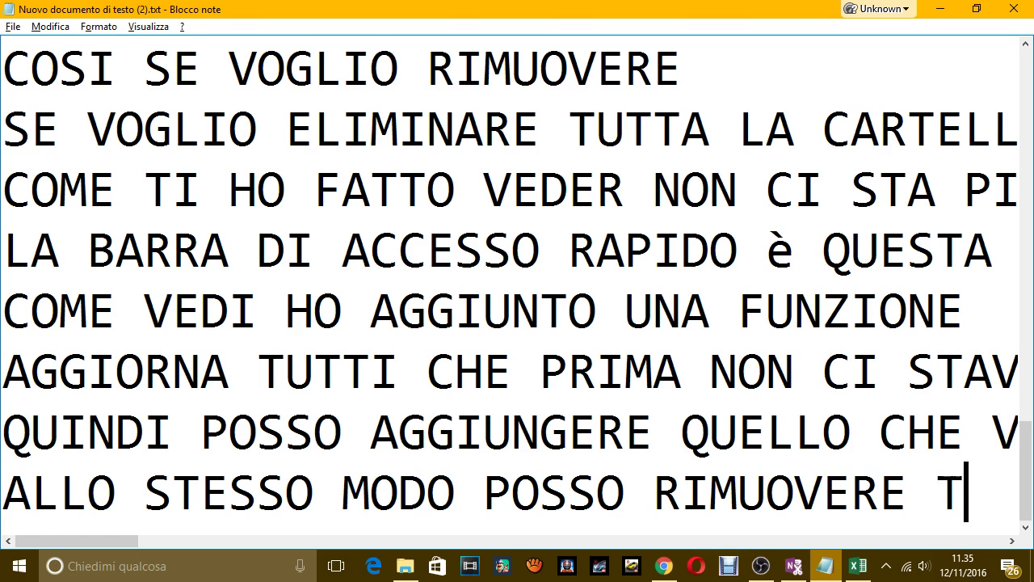
pyautogui.write('UTOE')
pyautogui.press('BackSpace')
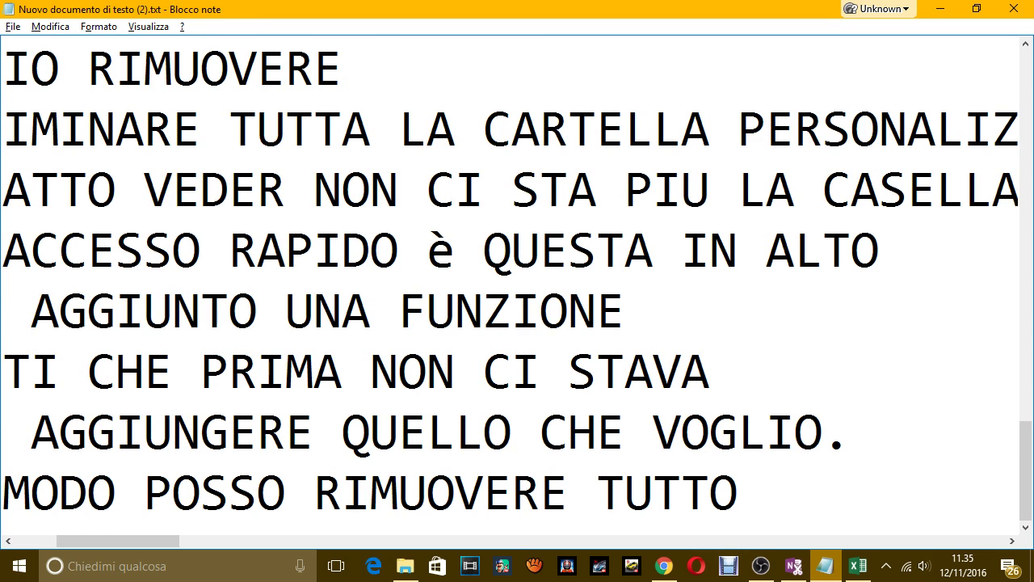
pyautogui.hotkey('alt', 'Tab')
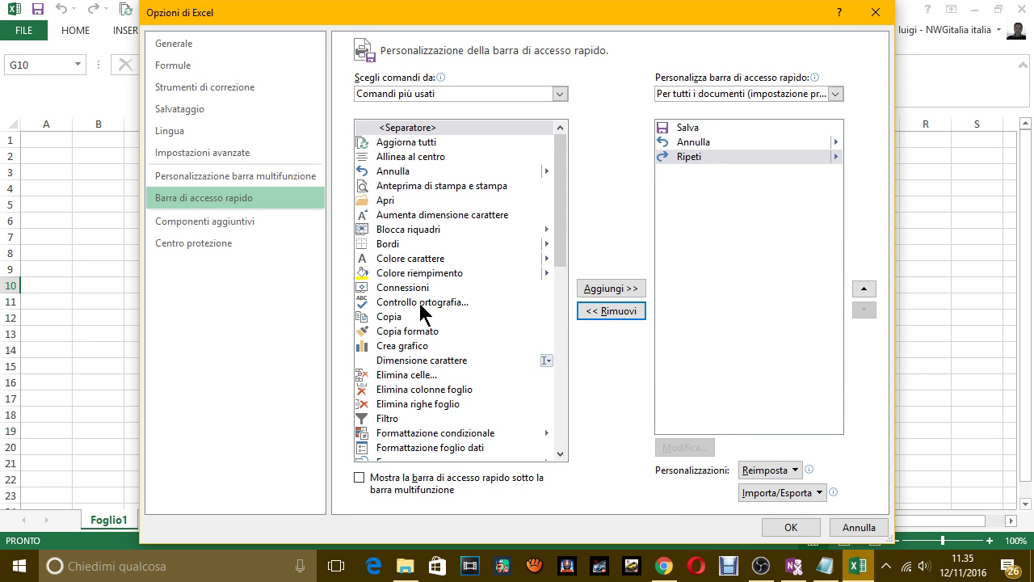
# Step: Try adding Controllo ortografia and Connessioni to the toolbar, remove both, then view Componenti aggiuntivi
pyautogui.click(426, 304)
pyautogui.click(635, 290)
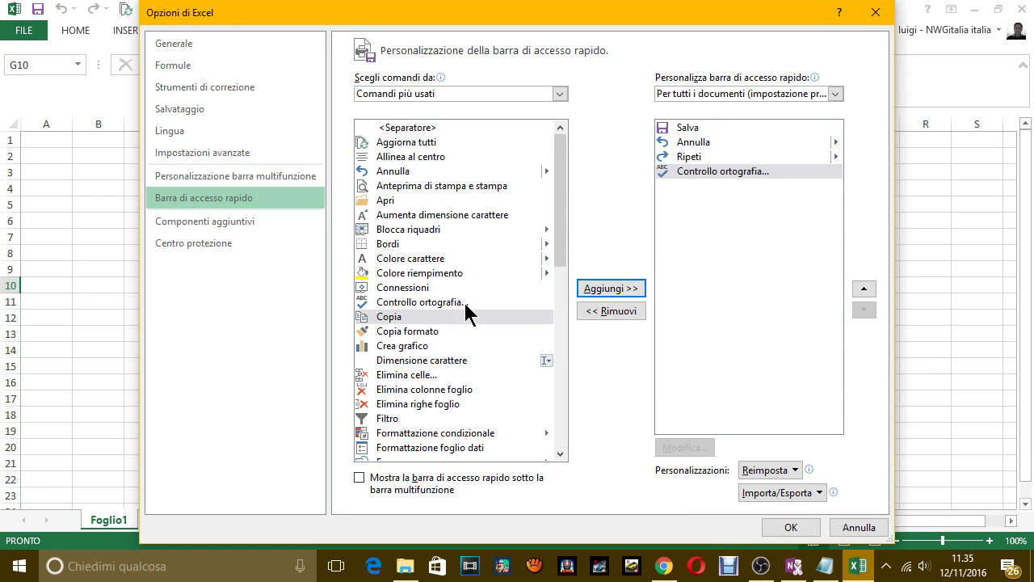
pyautogui.click(429, 289)
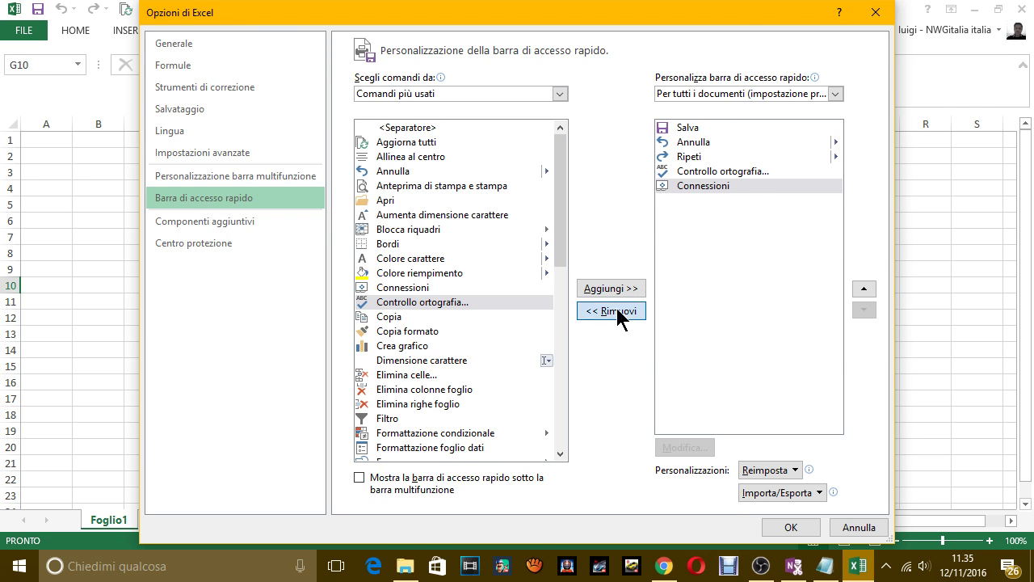
pyautogui.click(618, 314)
pyautogui.click(618, 315)
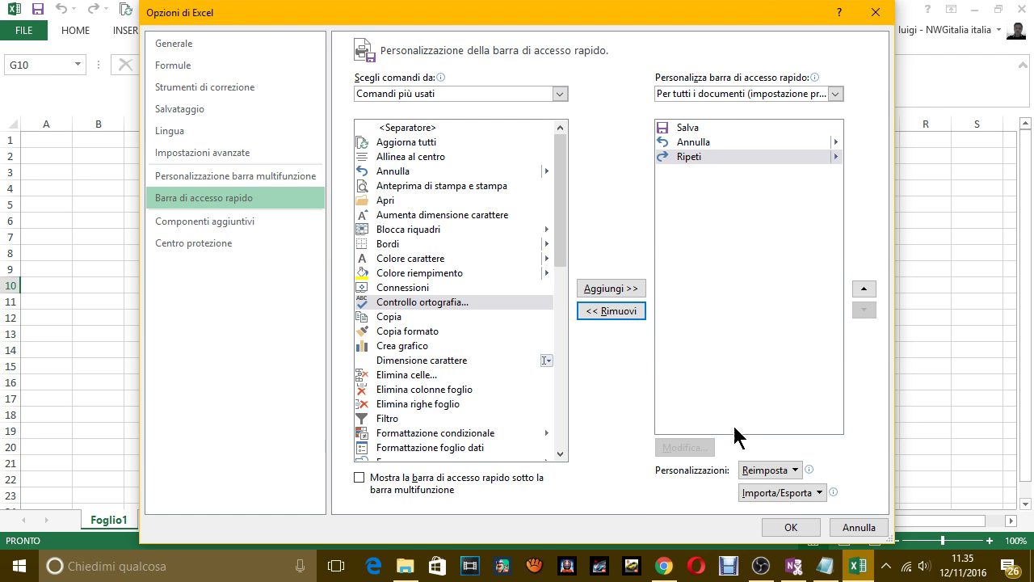
pyautogui.click(226, 228)
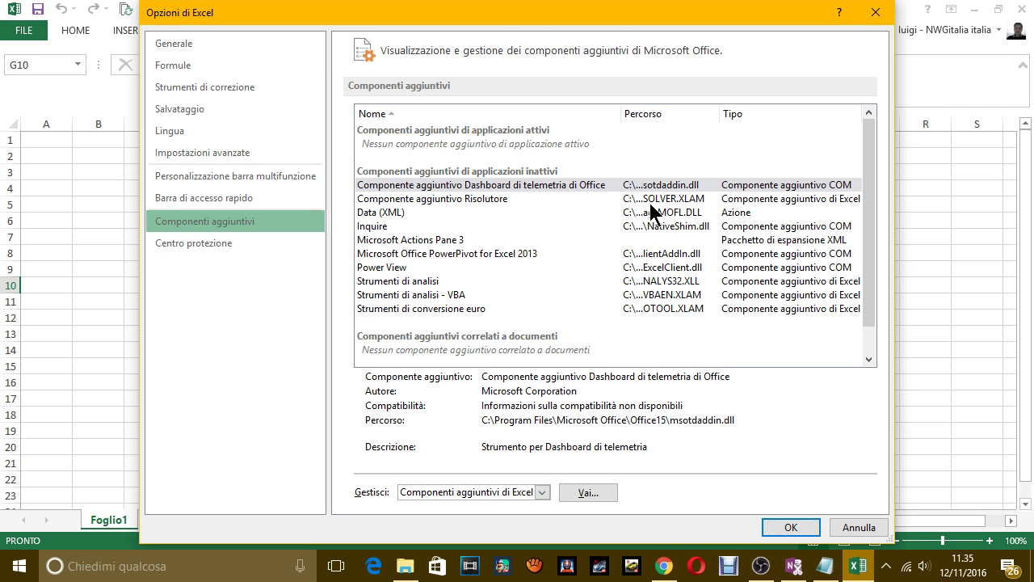
# Step: Note 'COMPONENTI AGGIUNTIVI NON TOCCHIAMO NULLA' on a new Notepad line
pyautogui.hotkey('alt', 'Tab')
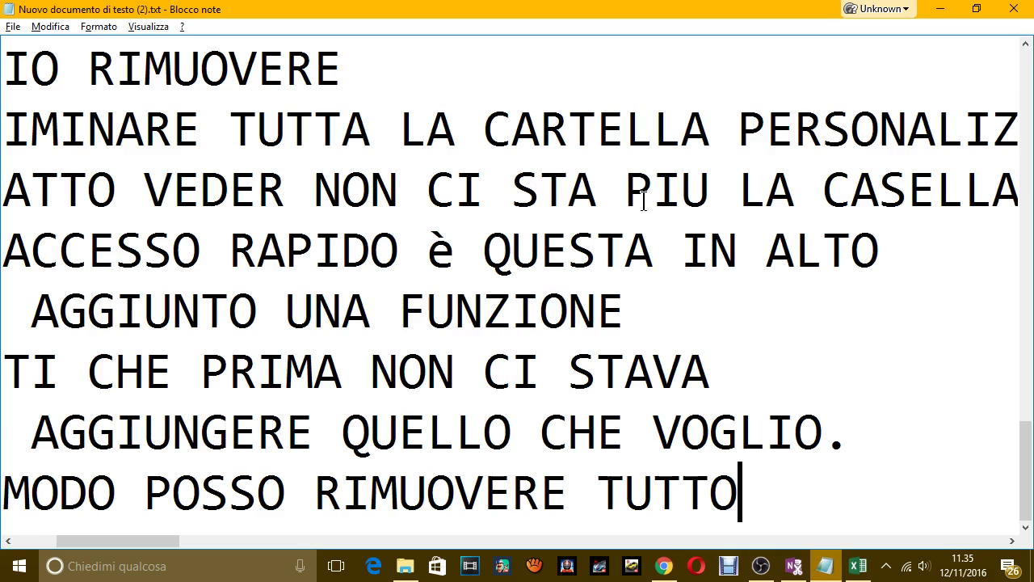
pyautogui.press('Return')
pyautogui.write('C')
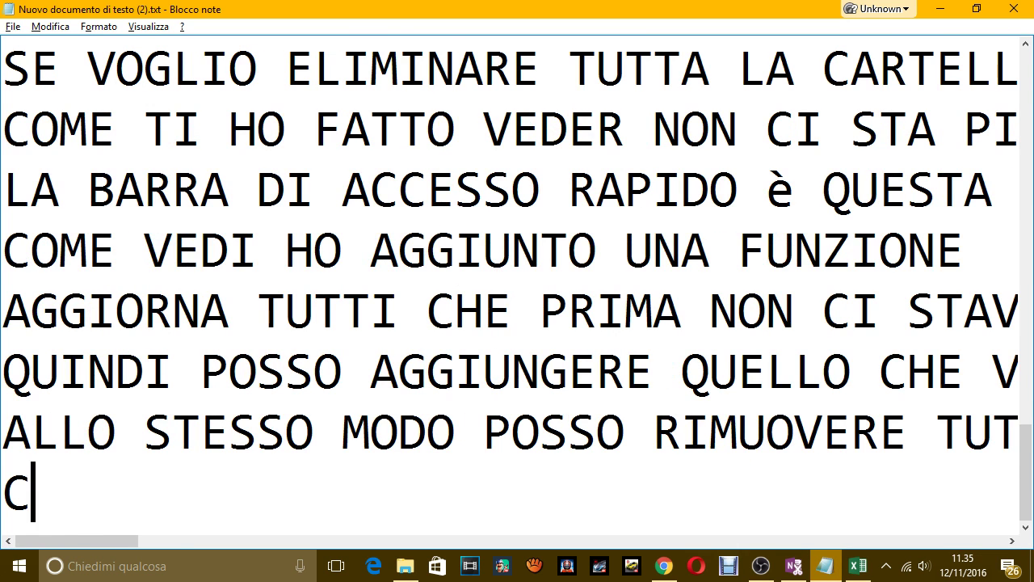
pyautogui.write('OMPONENTI A')
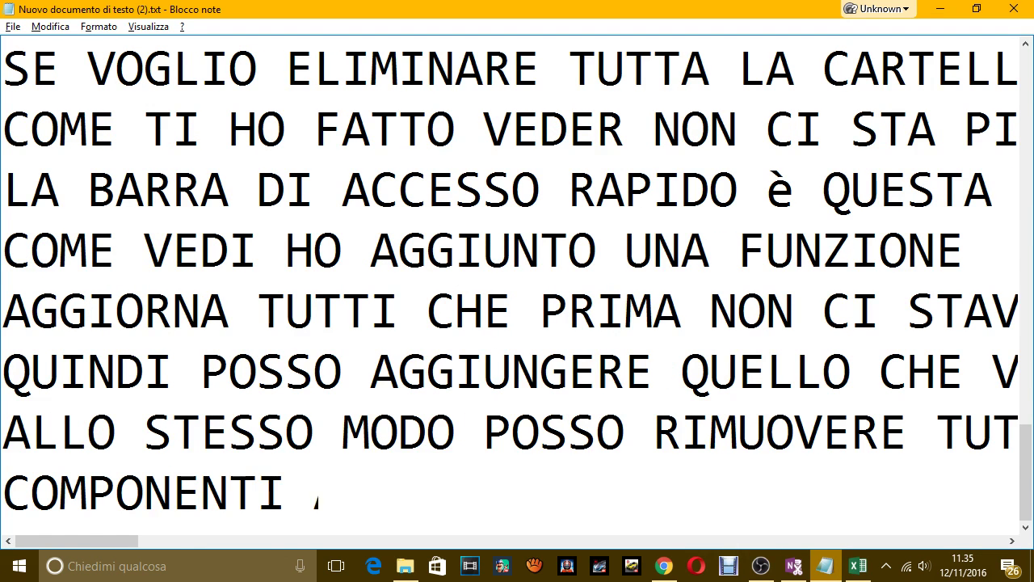
pyautogui.write('GGIUNTIVI ')
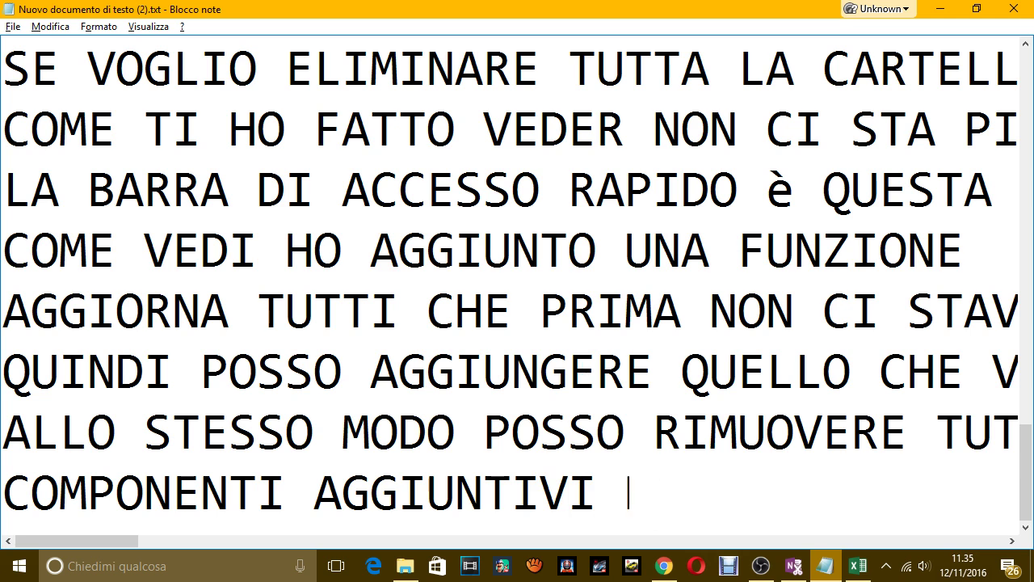
pyautogui.write('NON TOCCHIAMO N')
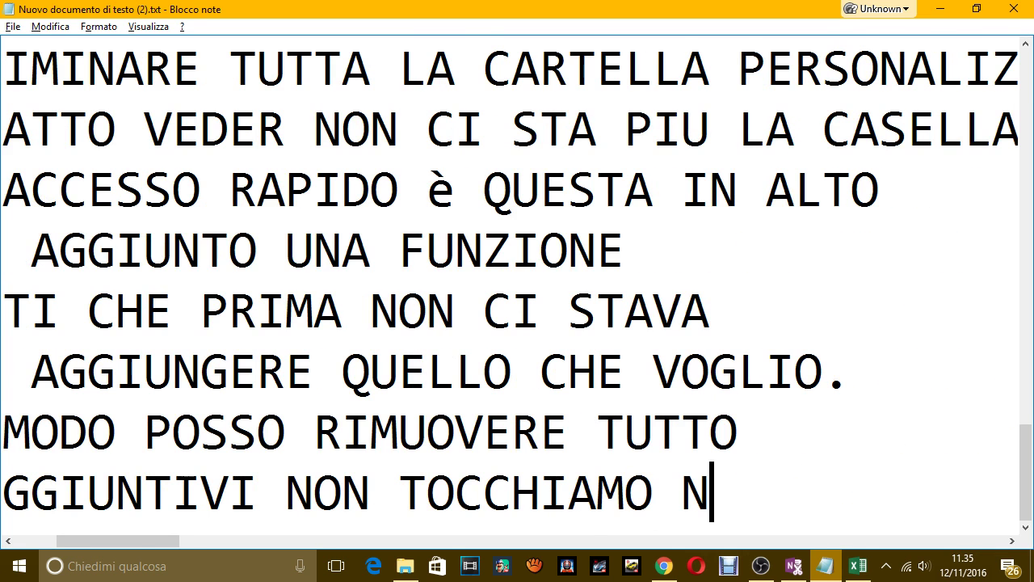
pyautogui.write('ULLA')
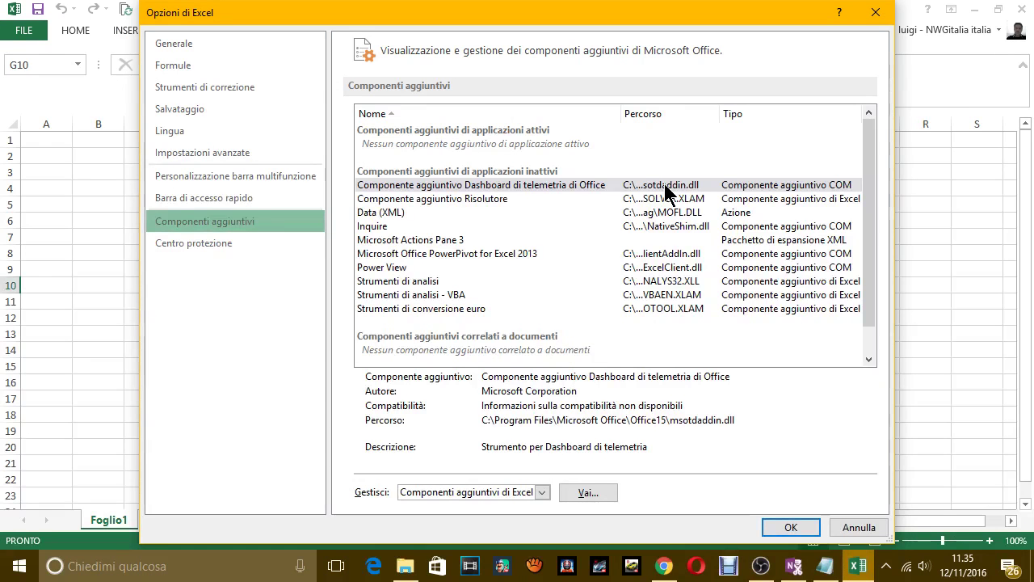
# Step: Show the Centro protezione page and note 'CENTRO PROTEZIONE UGUALE, NON TOCCHIAMO NULLA'
pyautogui.click(208, 255)
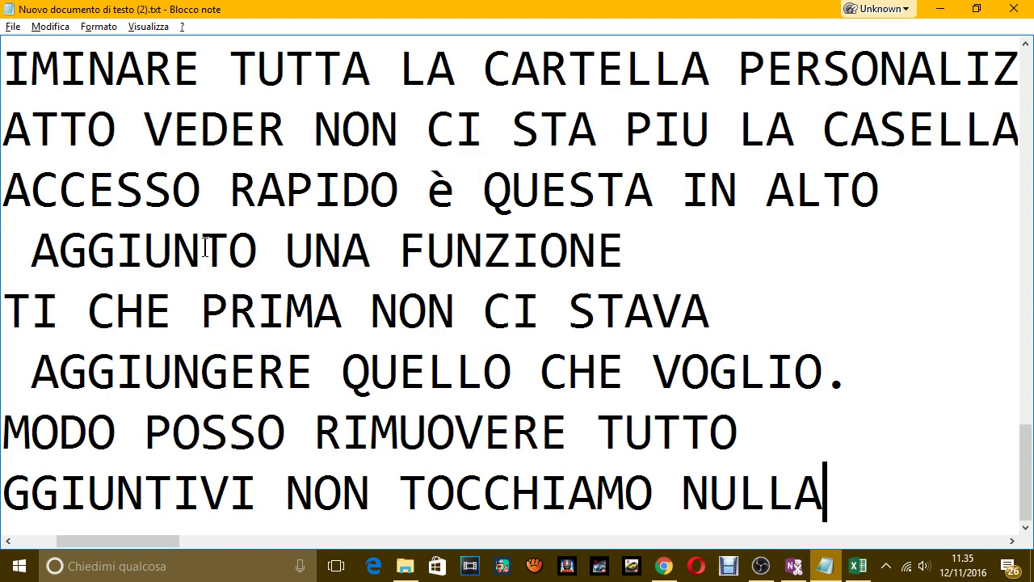
pyautogui.press('Return')
pyautogui.write('CENT')
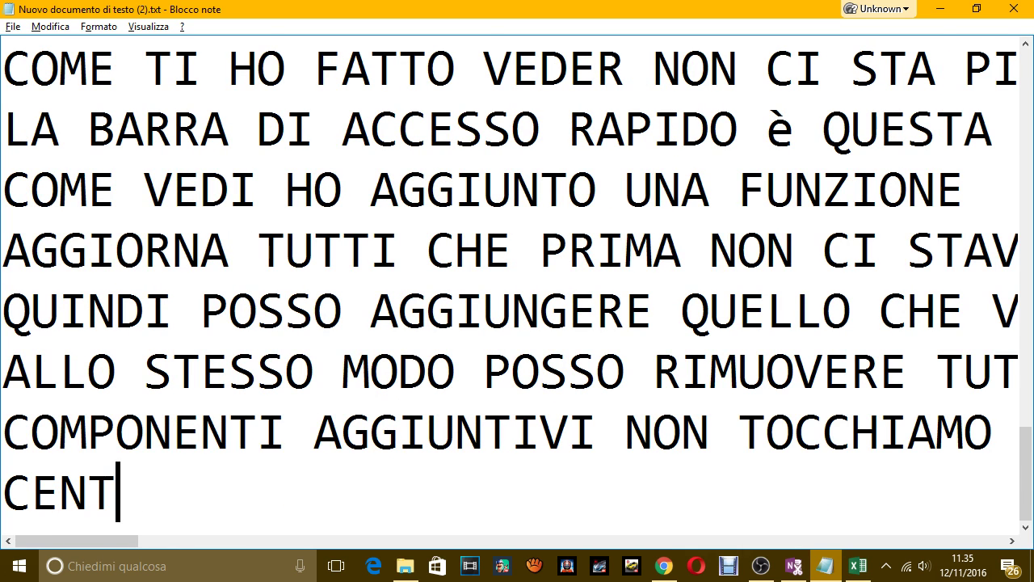
pyautogui.write('RO PROTEZI')
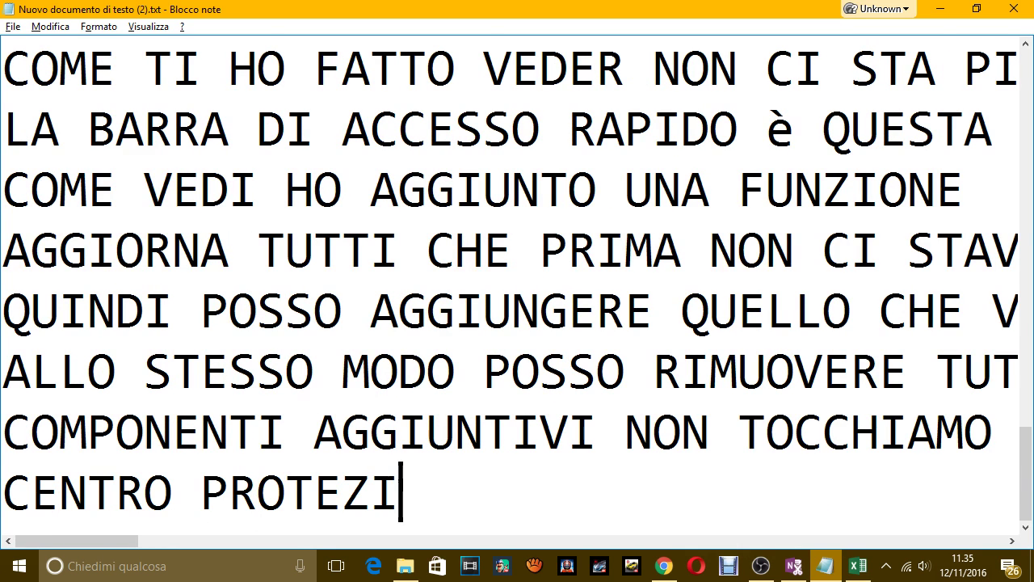
pyautogui.write('ONE UGU')
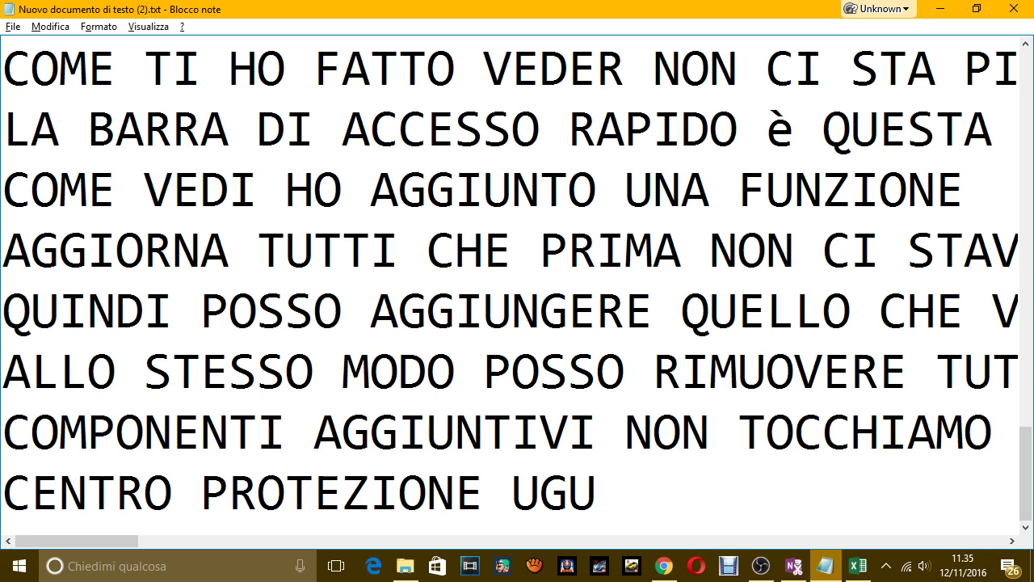
pyautogui.write('ALE, NON TOCC')
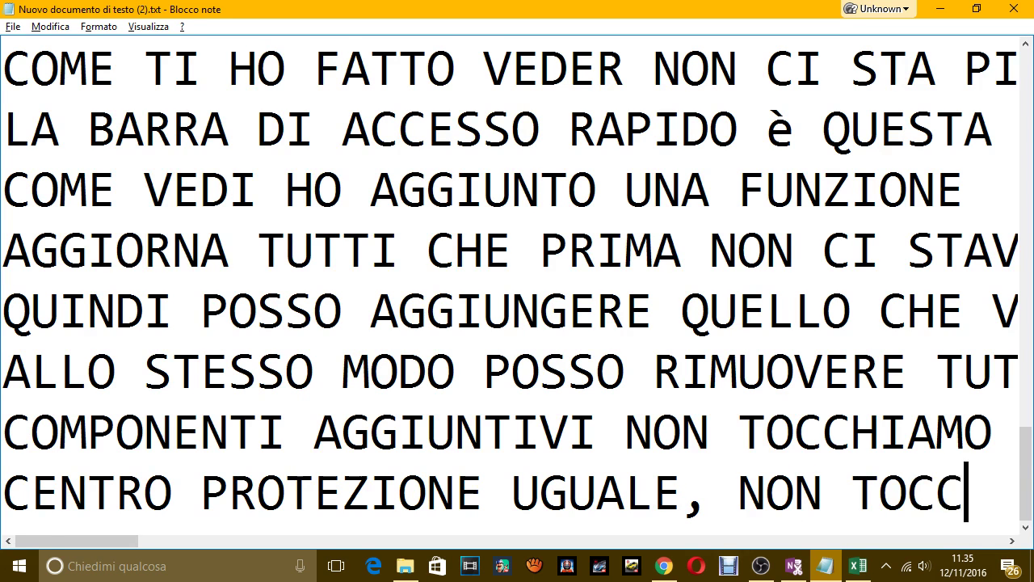
pyautogui.write('HIAMO NULLA')
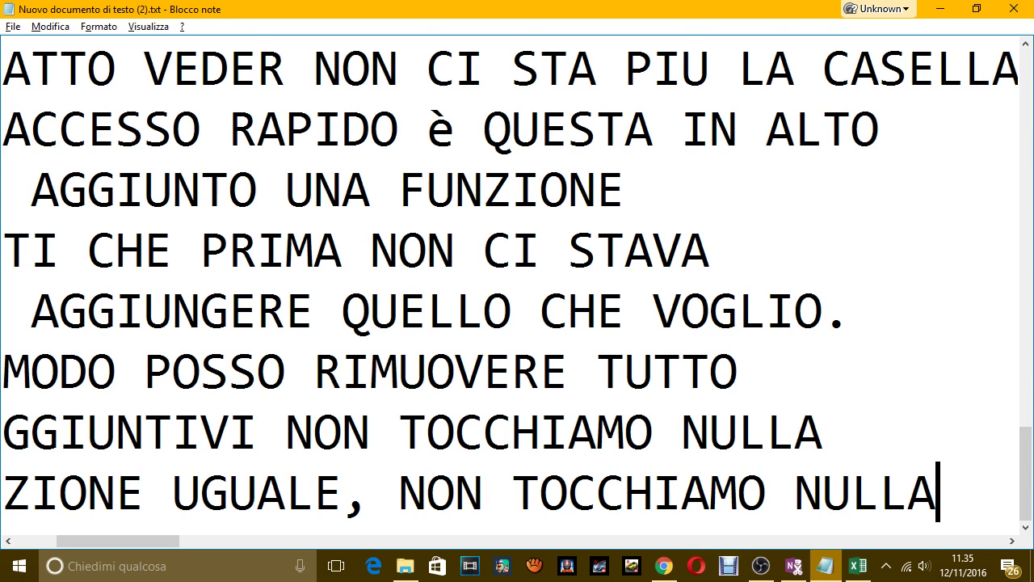
pyautogui.press('Return')
# Step: Browse the Formule, Personalizzazione barra multifunzione and Barra di accesso rapido pages, ending on Barra di accesso rapido
pyautogui.hotkey('alt', 'Tab')
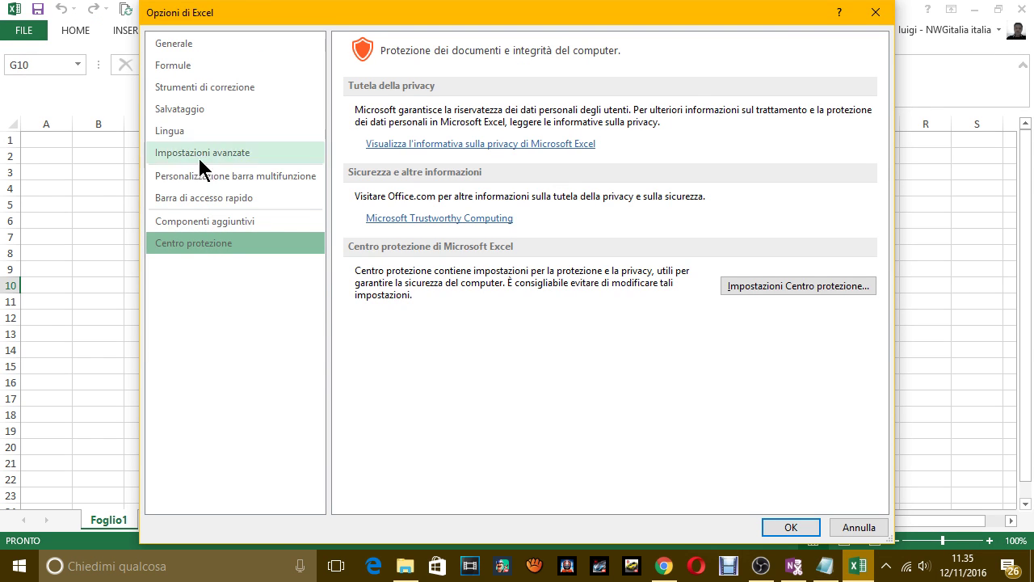
pyautogui.click(201, 63)
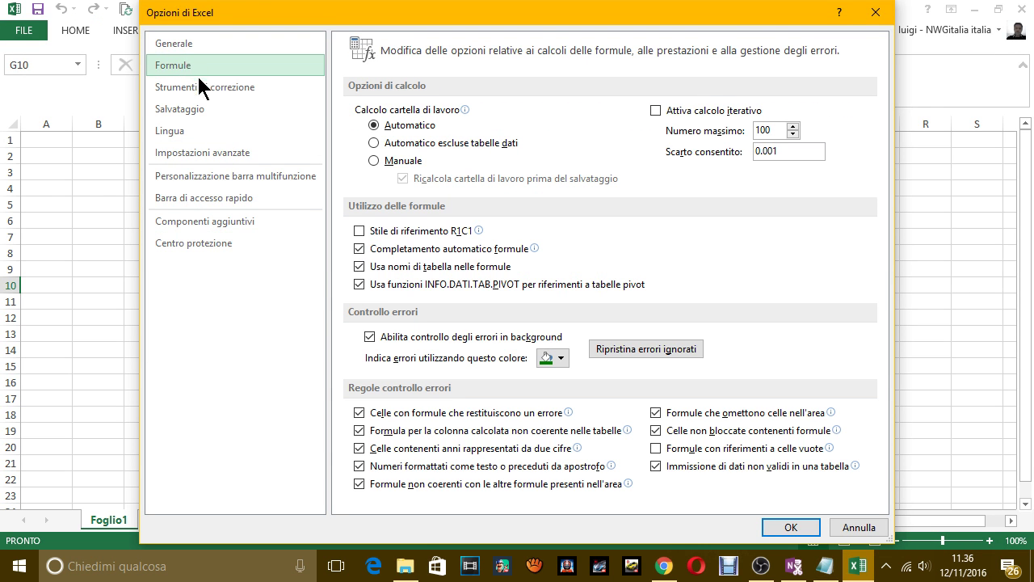
pyautogui.click(204, 176)
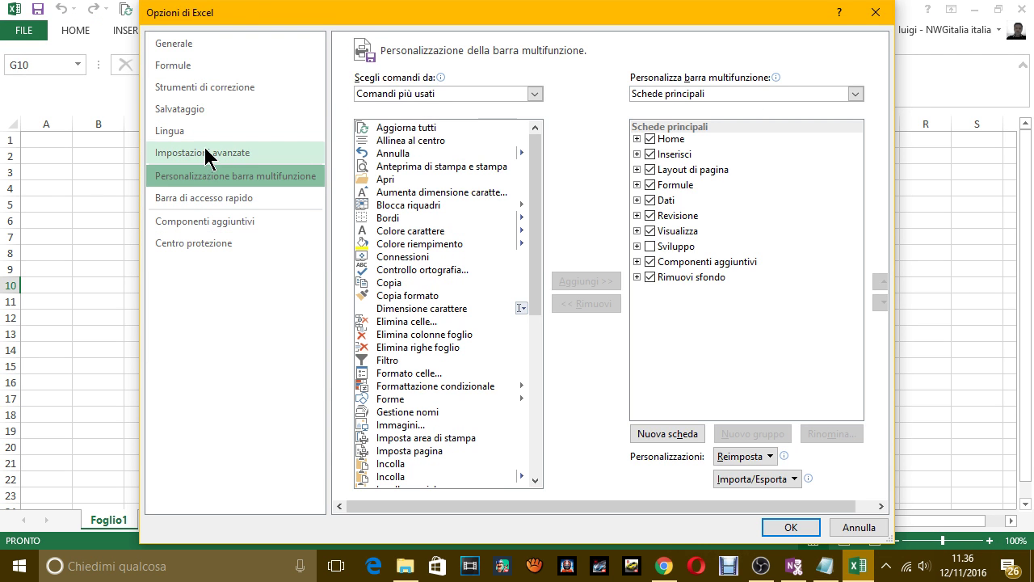
pyautogui.click(210, 196)
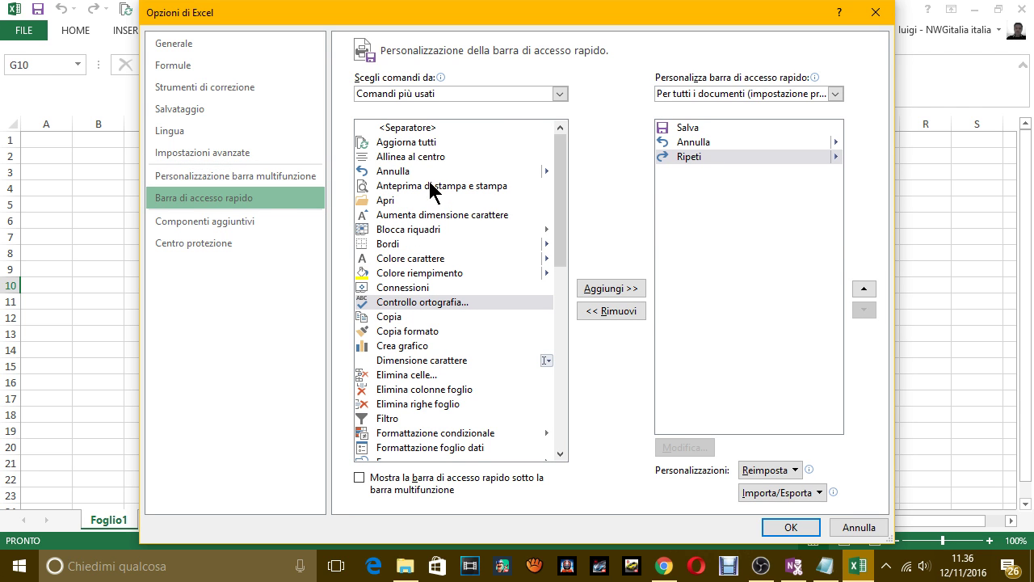
pyautogui.click(202, 180)
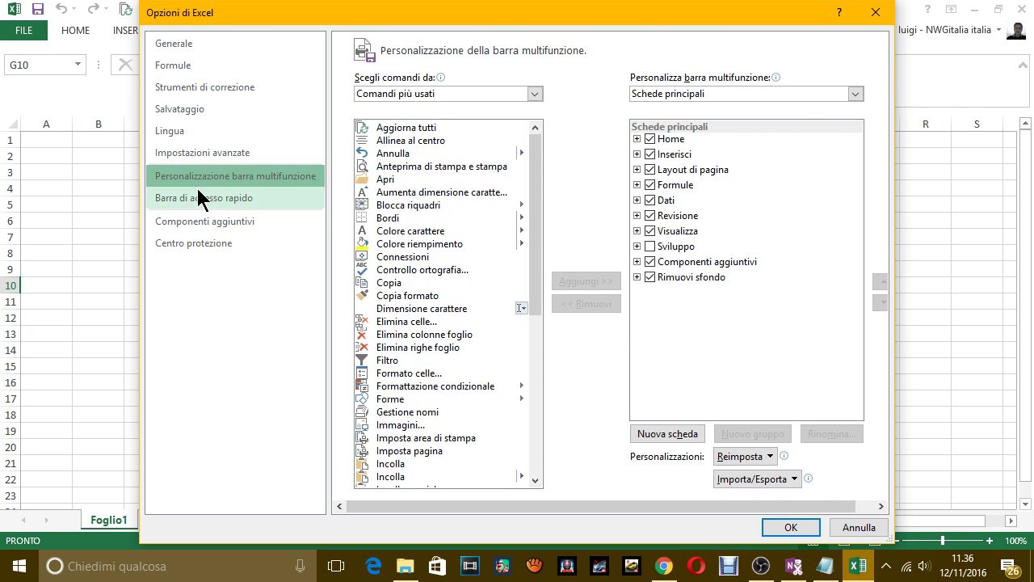
pyautogui.click(199, 198)
pyautogui.click(201, 178)
pyautogui.click(202, 197)
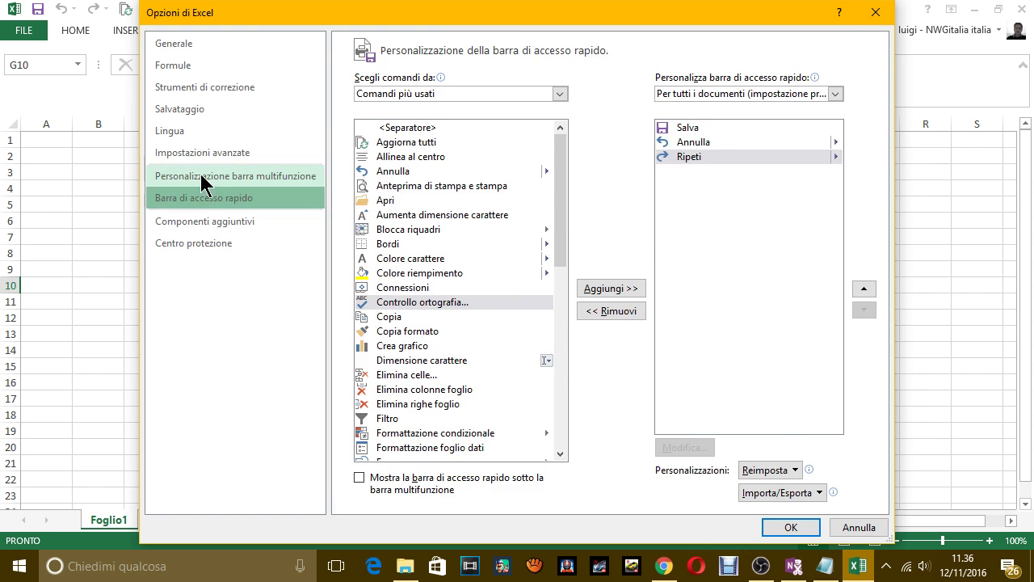
pyautogui.click(203, 179)
pyautogui.click(203, 202)
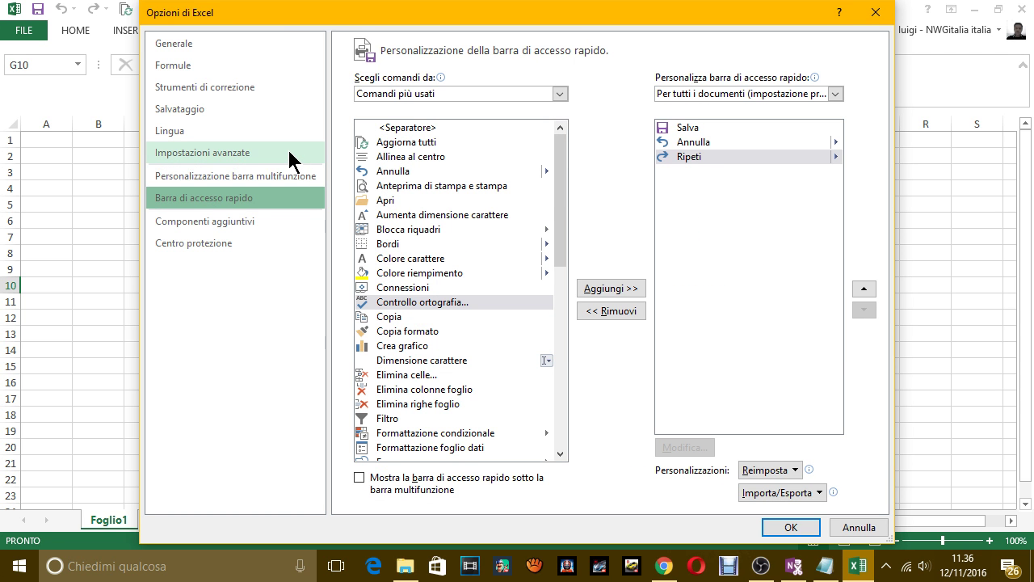
# Step: In Notepad, type 'BARRA MULTIFUNZIONE E ACCESSO RAPIDO'
pyautogui.hotkey('alt', 'Tab')
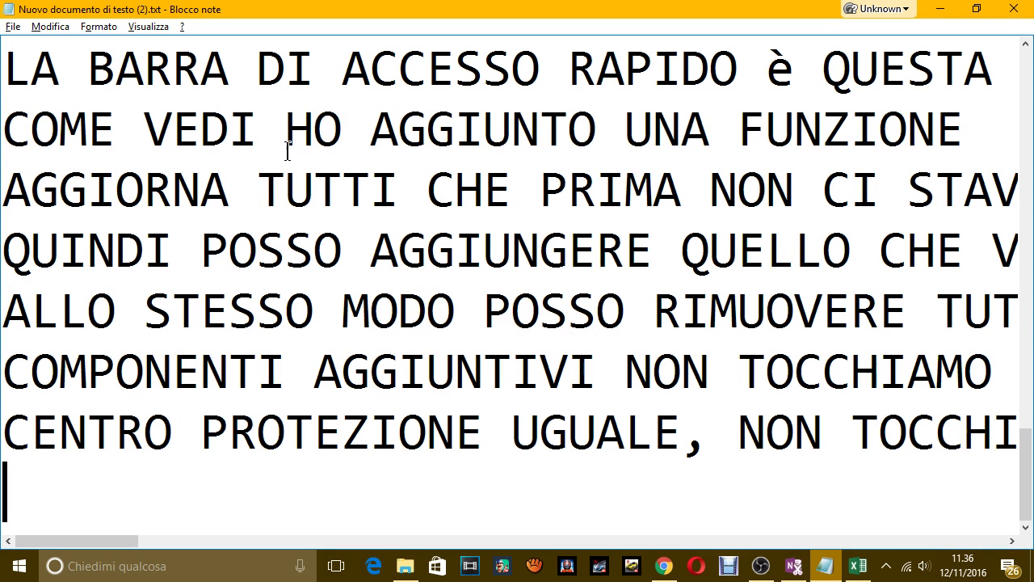
pyautogui.write('BARRA ')
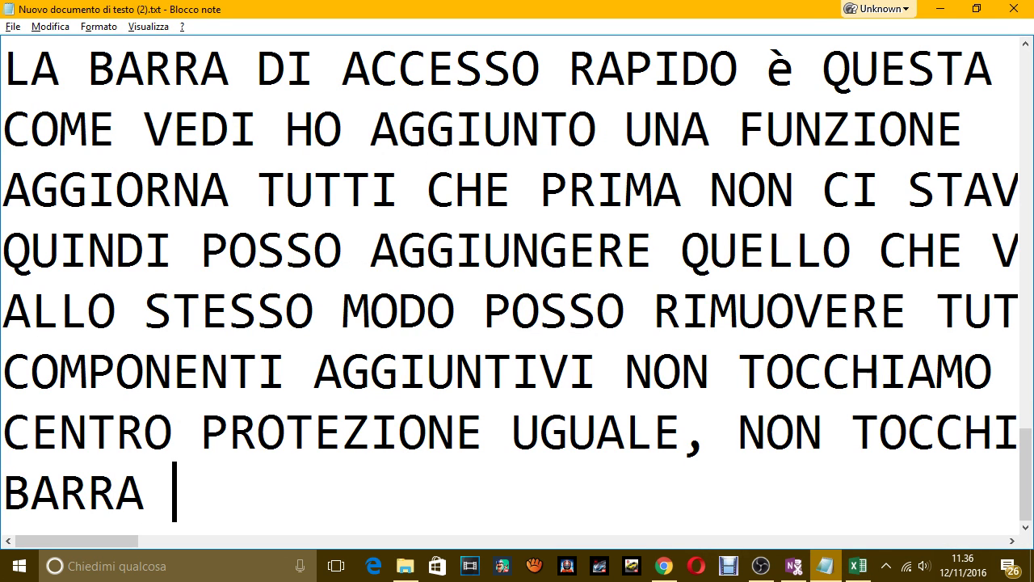
pyautogui.write('MULTIFUZ')
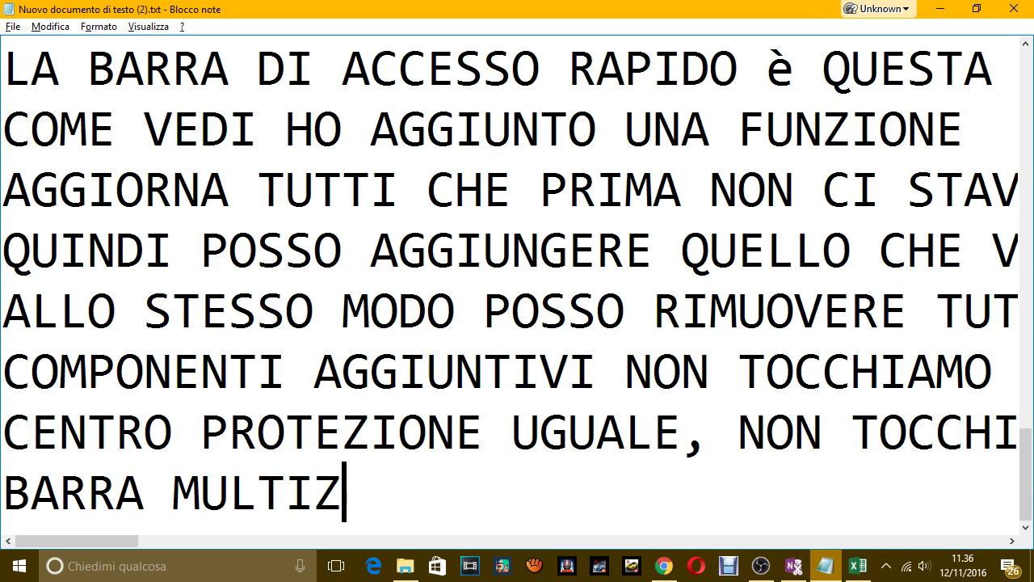
pyautogui.press('BackSpace')
pyautogui.write('FUZ')
pyautogui.press('BackSpace')
pyautogui.write('N')
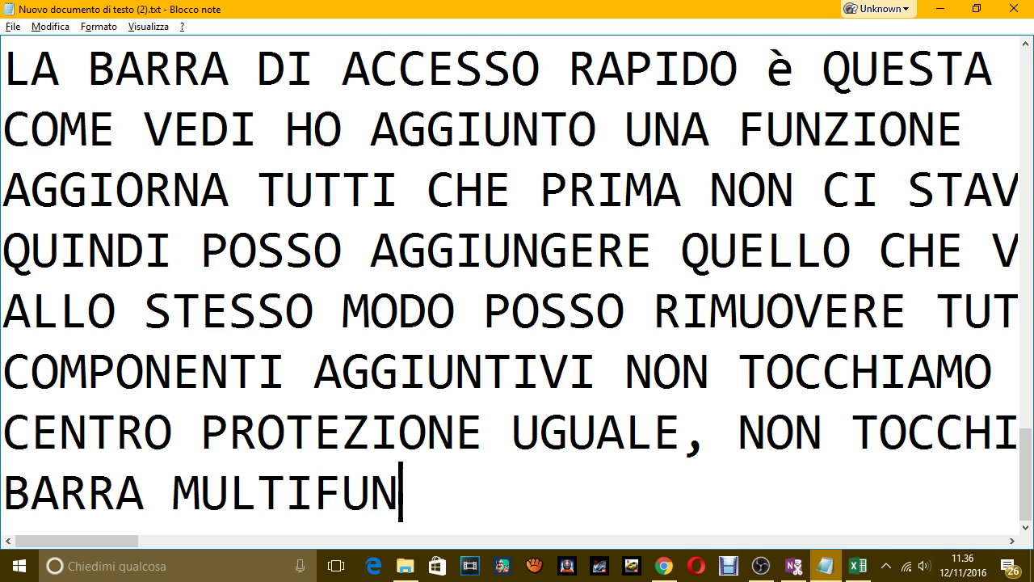
pyautogui.write('ZIONE E ACCES')
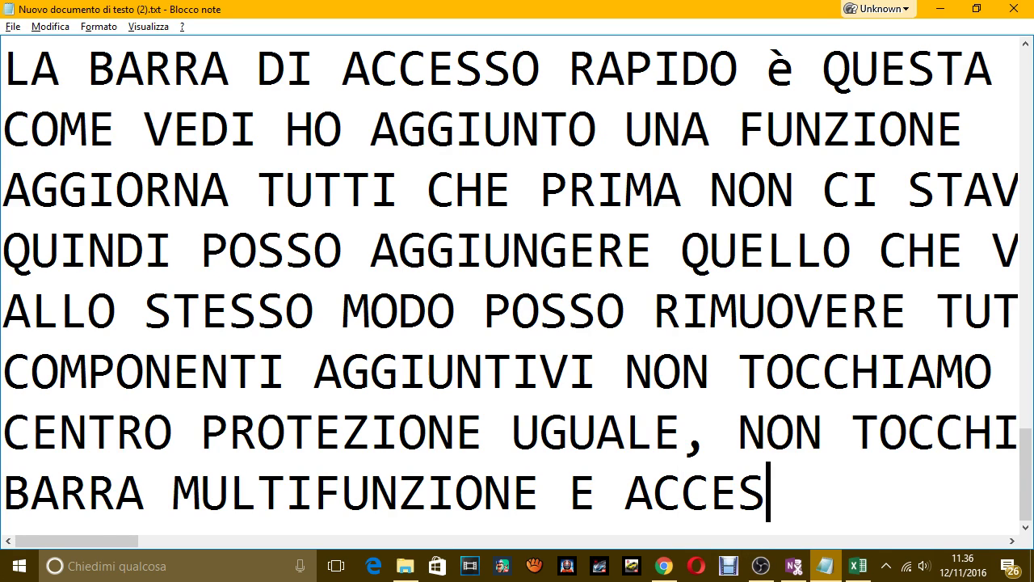
pyautogui.write('SO RAPIDO')
# Step: Add the line 'SONO LE DUE SCHEDE DOVE TROVI UTILI PERSONALIZZAZIONI.' and return to Excel Options
pyautogui.press('Return')
pyautogui.write('SON')
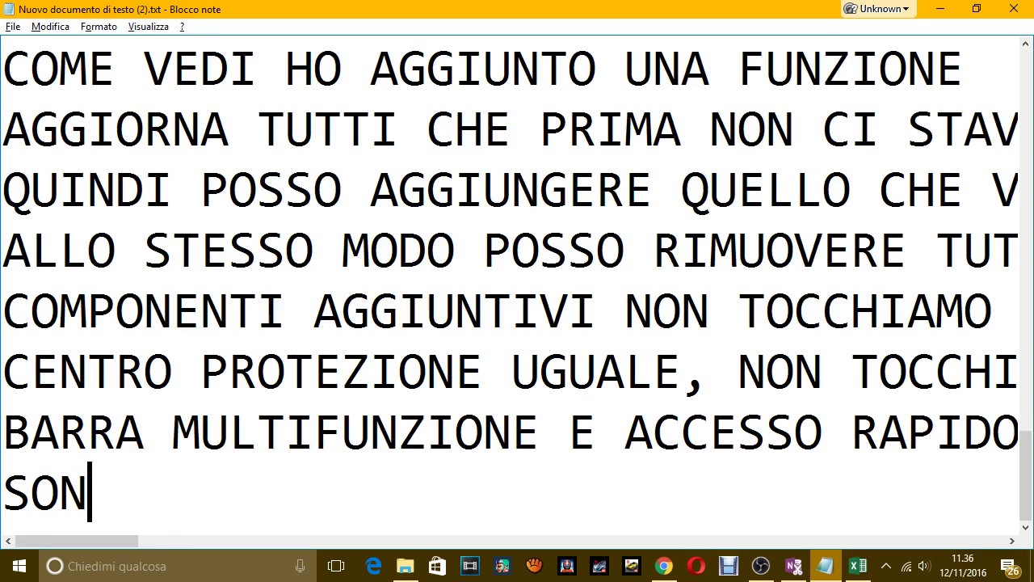
pyautogui.write('O LE DUE SCH')
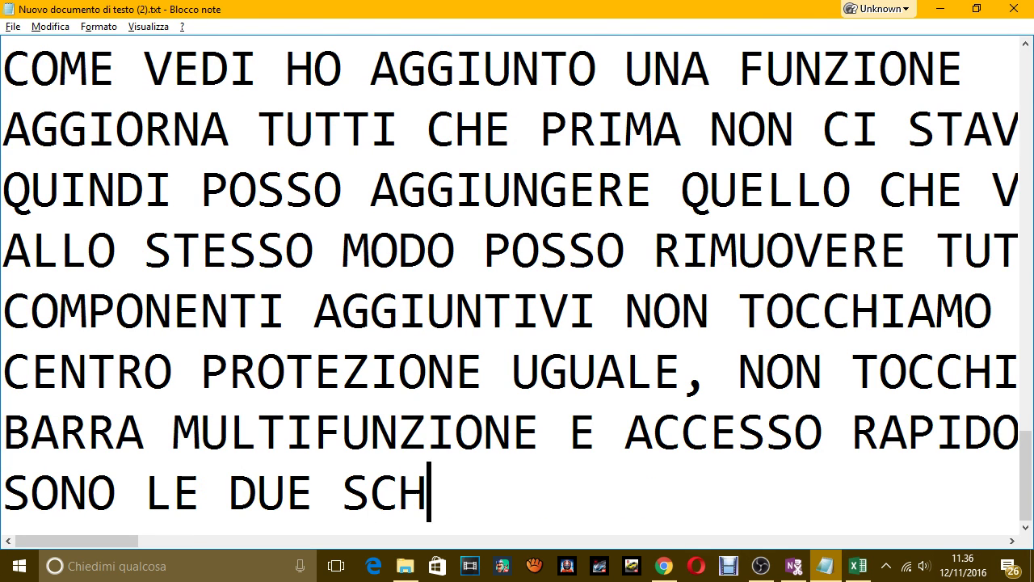
pyautogui.write('EDE DOVE S')
pyautogui.press('BackSpace')
pyautogui.write('DE D')
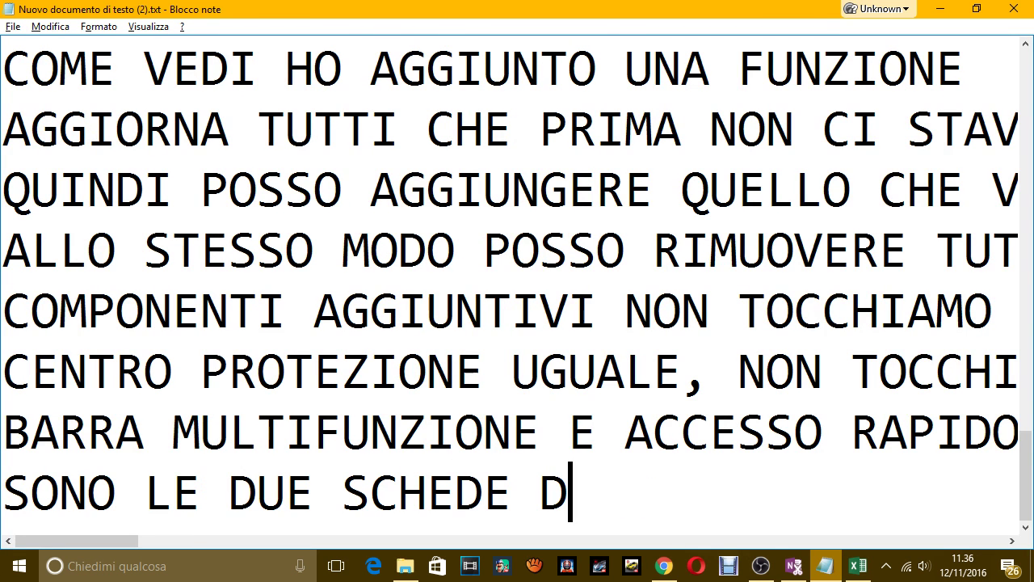
pyautogui.write('OVE SI PUO P')
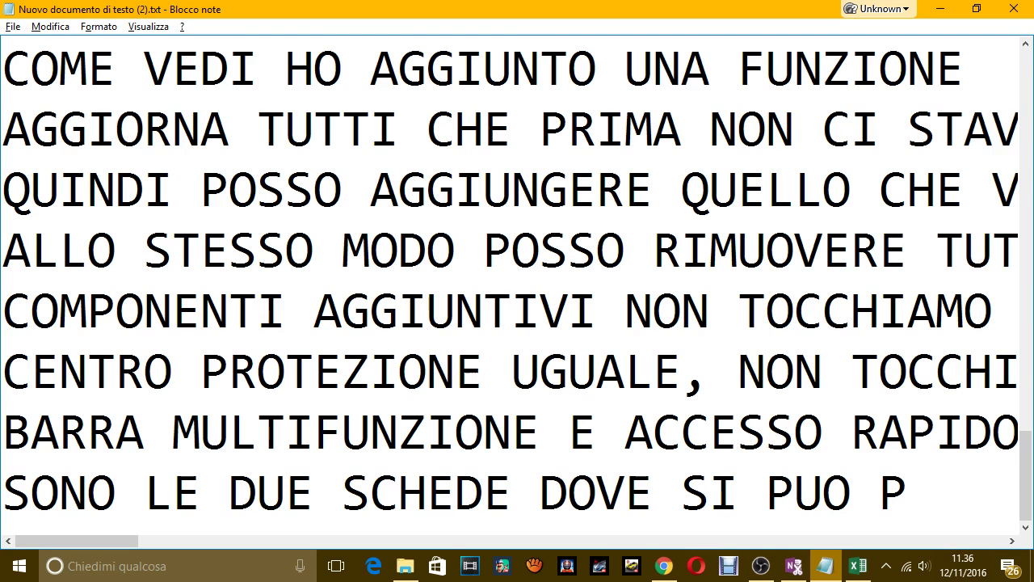
pyautogui.press('BackSpace')
pyautogui.write('FARE QU')
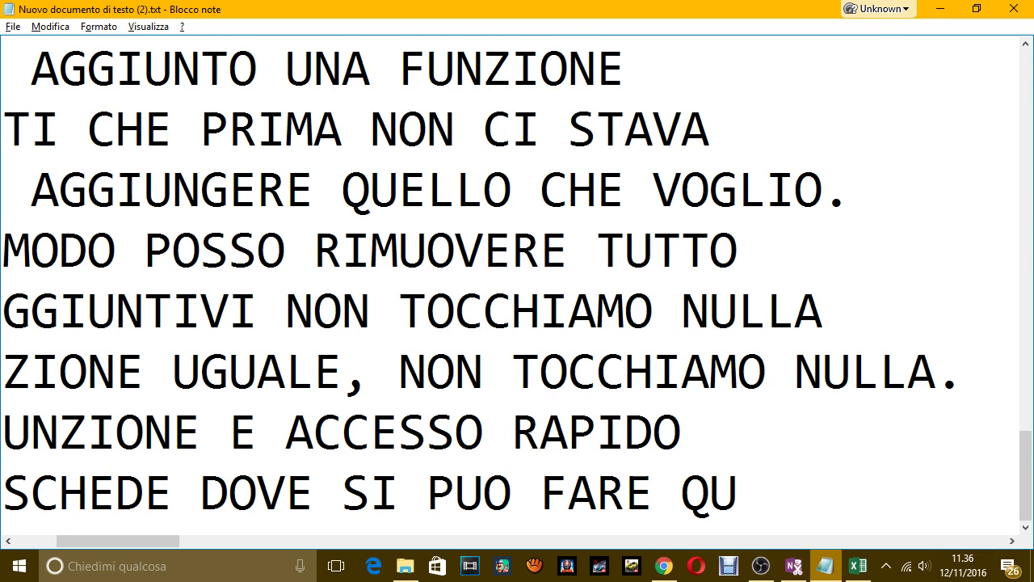
pyautogui.write('A')
pyautogui.press('BackSpace')
pyautogui.press('BackSpace')
pyautogui.press('BackSpace')
pyautogui.press('BackSpace')
pyautogui.press('BackSpace')
pyautogui.press('BackSpace')
pyautogui.press('BackSpace')
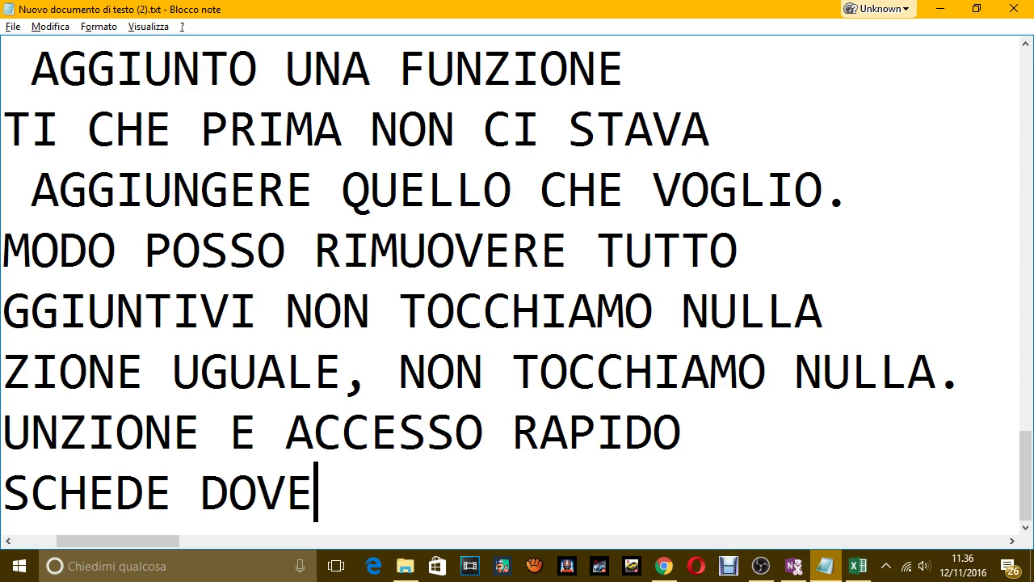
pyautogui.write('TROVI ')
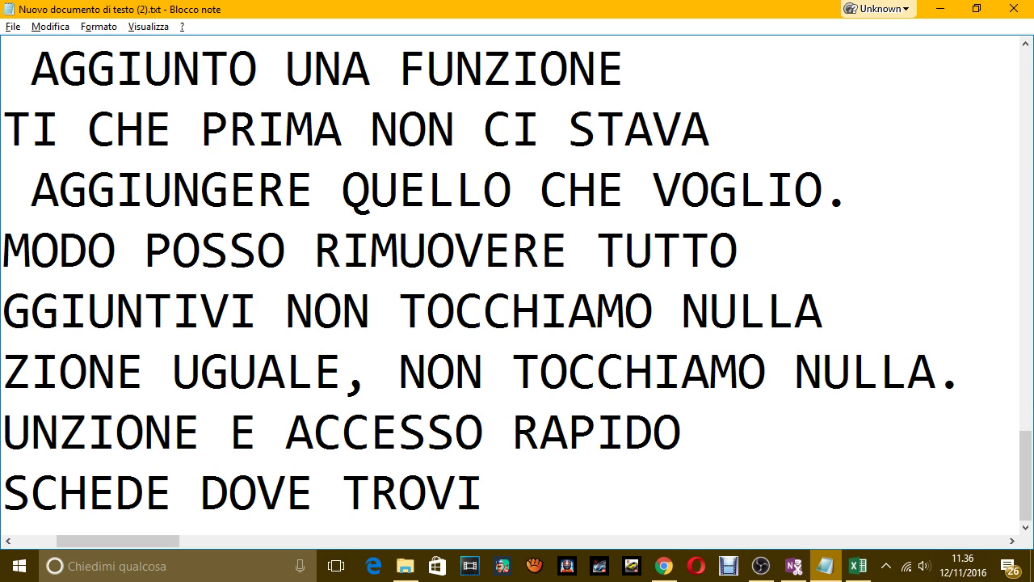
pyautogui.write('Q')
pyautogui.press('BackSpace')
pyautogui.write('UTI')
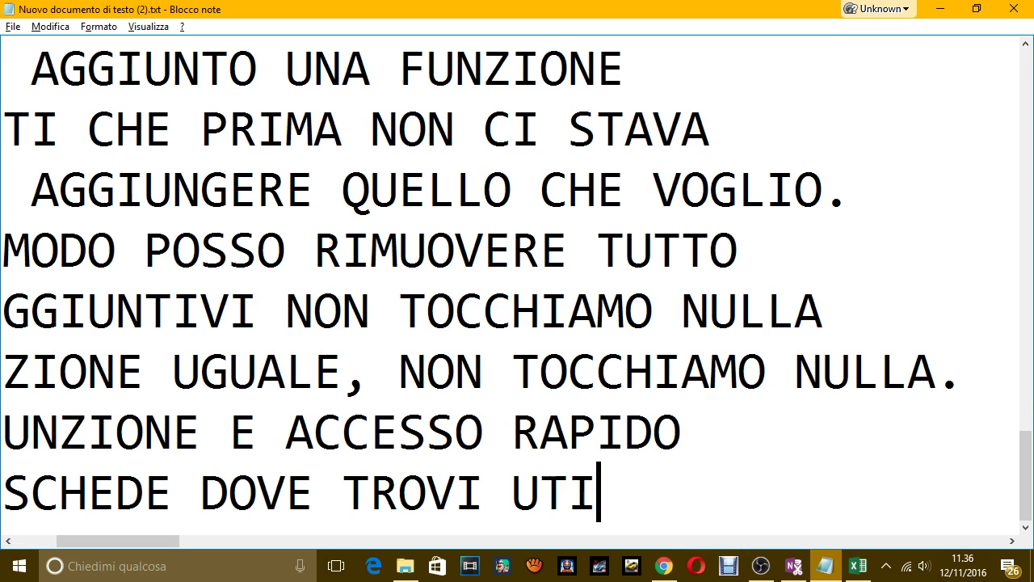
pyautogui.write('LI PERSONA')
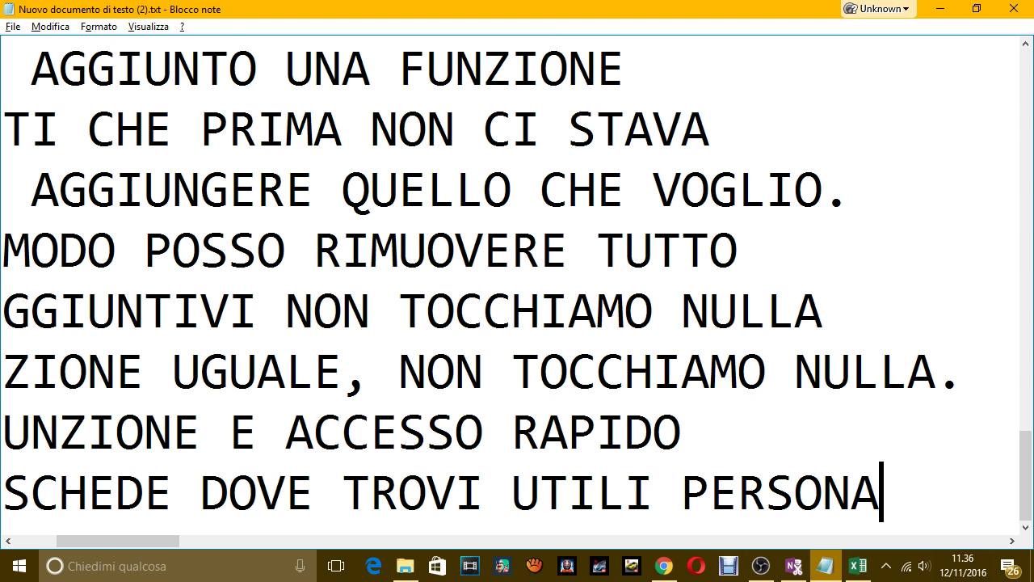
pyautogui.write('LIZZAIO')
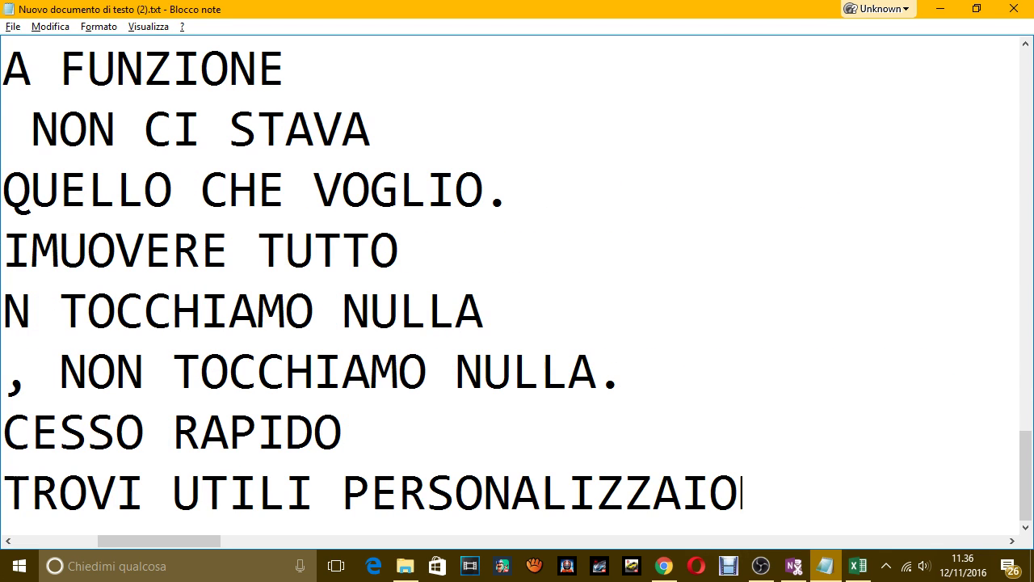
pyautogui.write('N')
pyautogui.press('BackSpace')
pyautogui.press('BackSpace')
pyautogui.write('Z')
pyautogui.press('BackSpace')
pyautogui.press('BackSpace')
pyautogui.write('ZION')
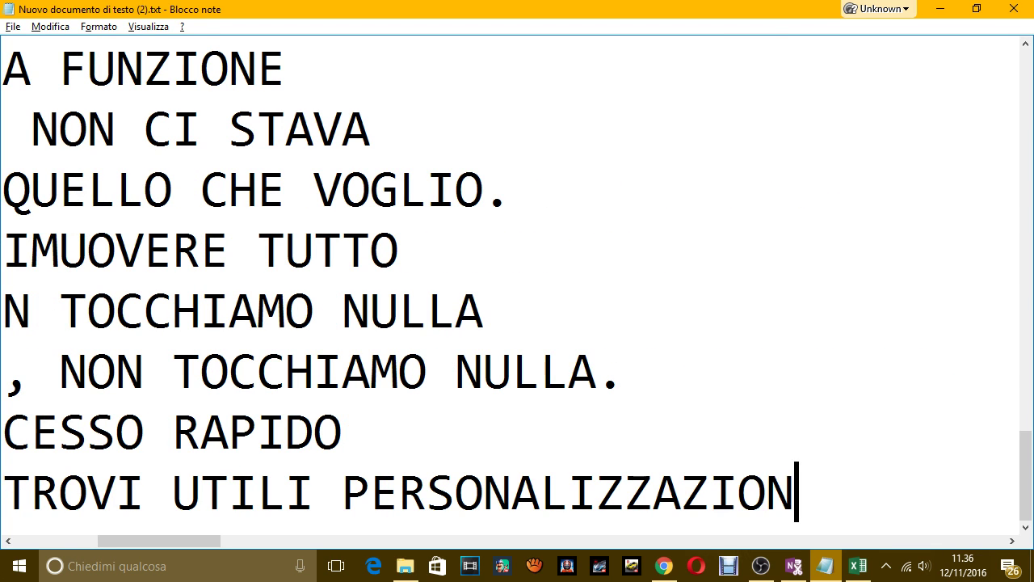
pyautogui.write('I.')
pyautogui.press('Return')
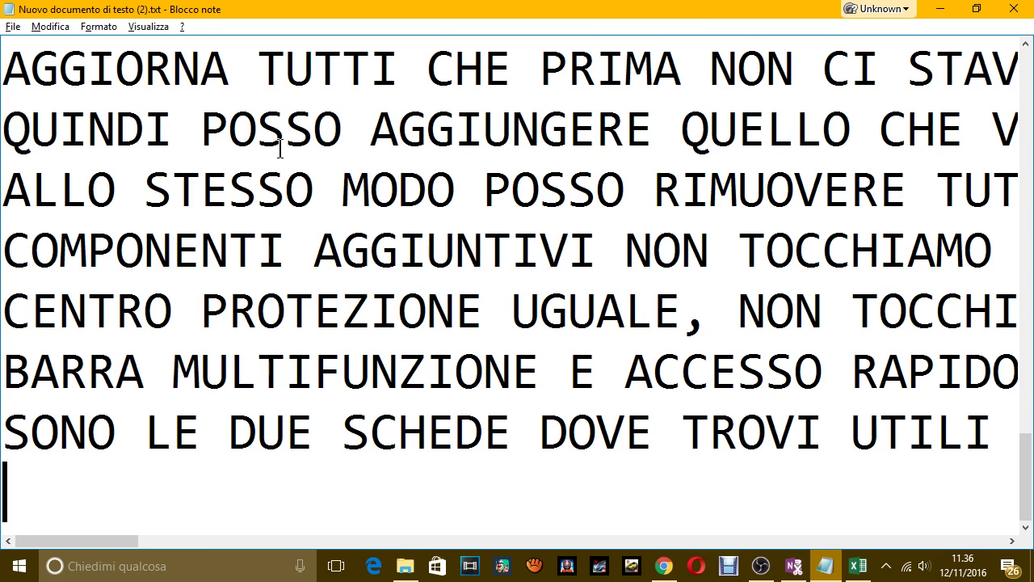
pyautogui.hotkey('alt', 'Tab')
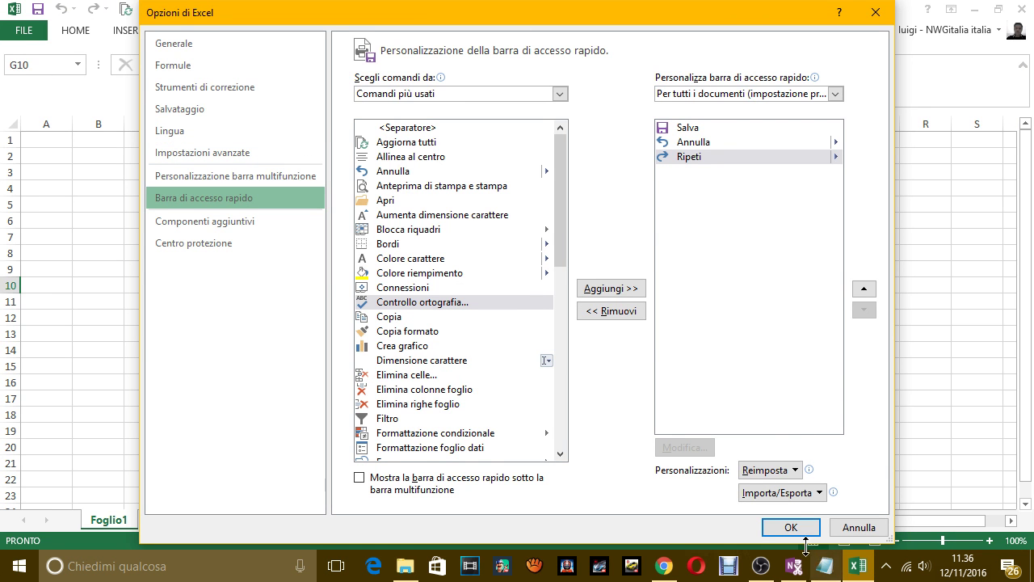
# Step: Close Options with OK, view the VISUALIZZA tab, then reopen Options at Personalizzazione barra multifunzione
pyautogui.click(791, 526)
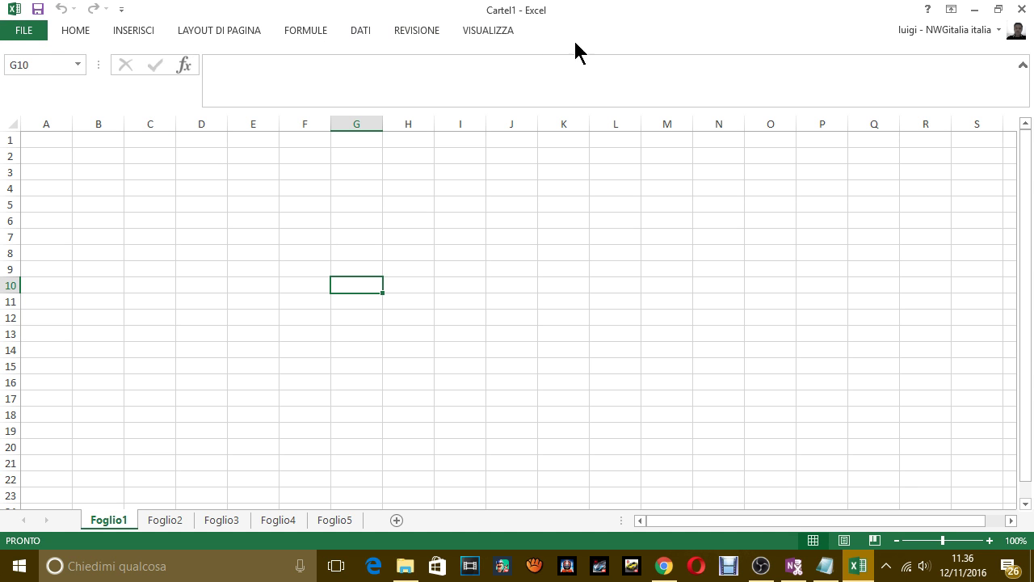
pyautogui.click(500, 32)
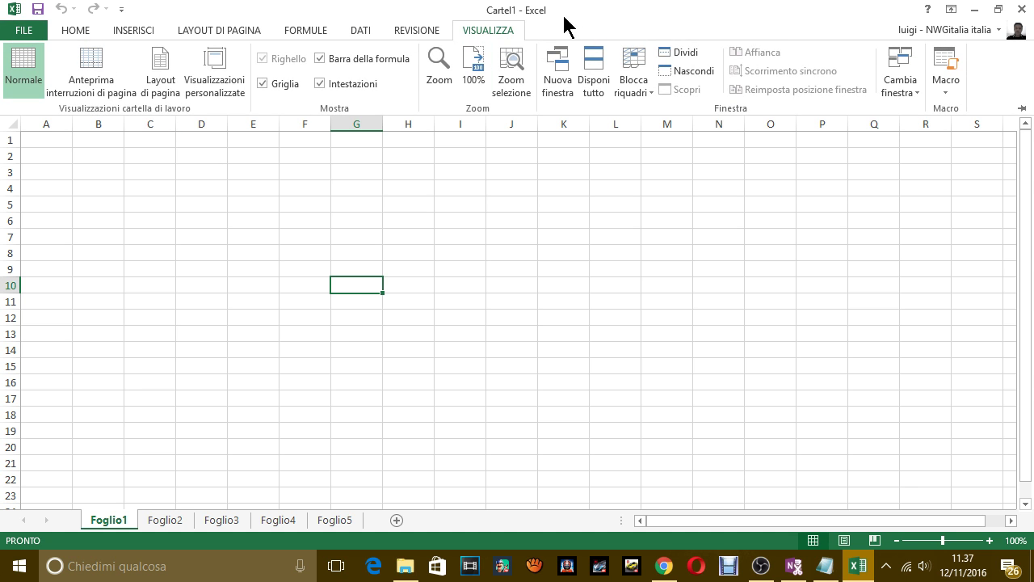
pyautogui.click(17, 29)
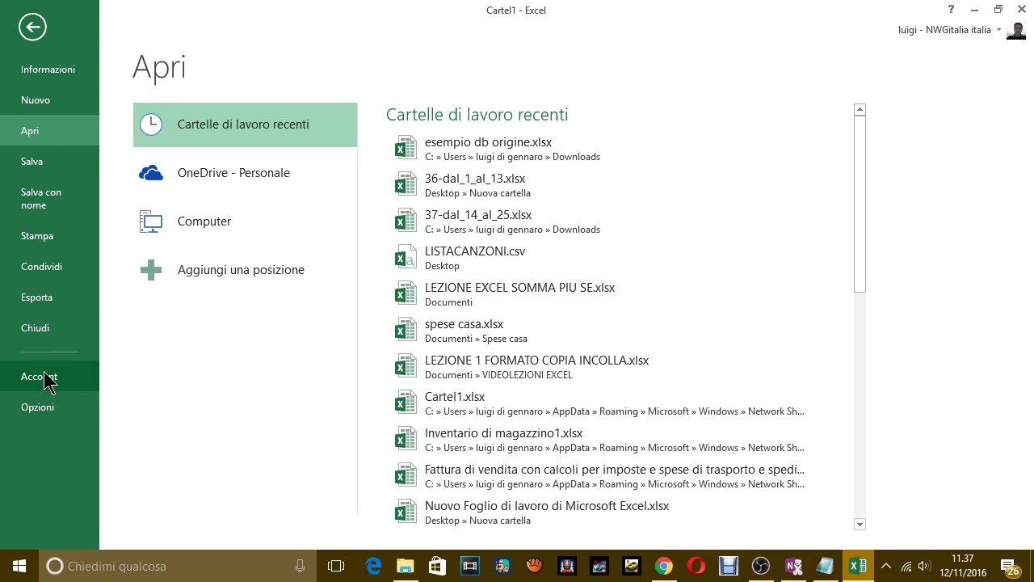
pyautogui.click(41, 407)
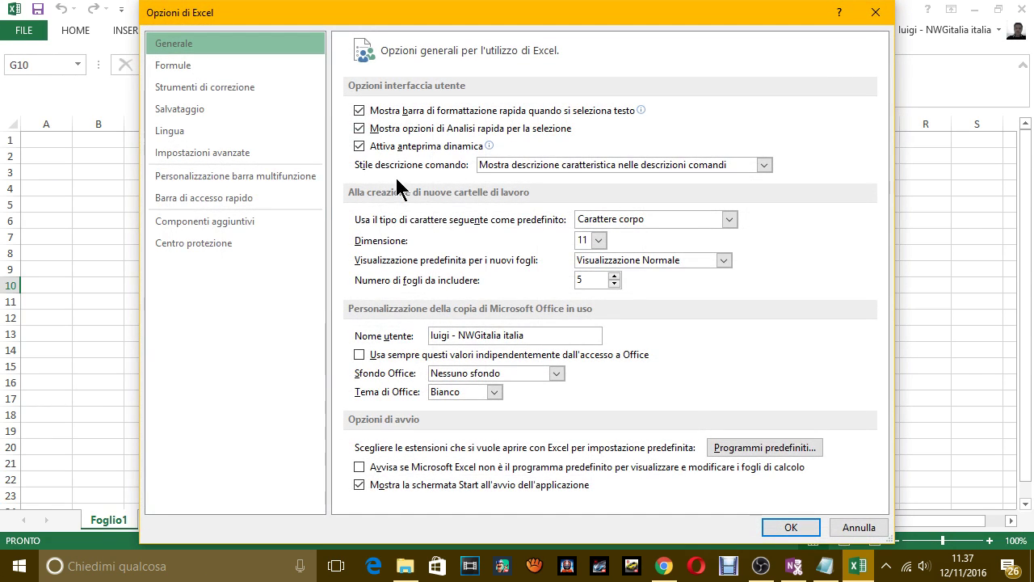
pyautogui.click(260, 179)
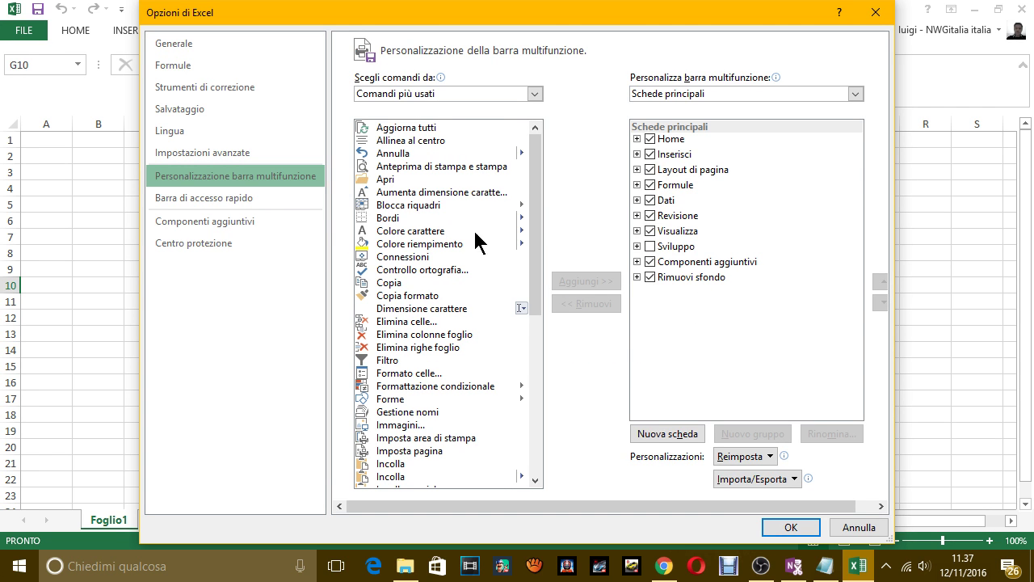
# Step: Create a Nuova scheda and add the Macro command to its Nuovo gruppo
pyautogui.click(680, 433)
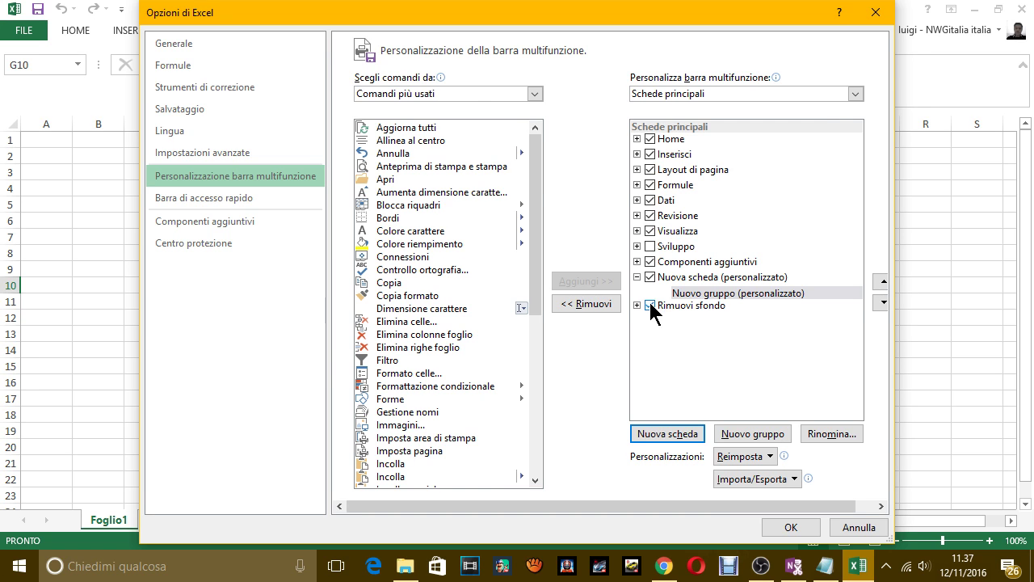
pyautogui.click(748, 297)
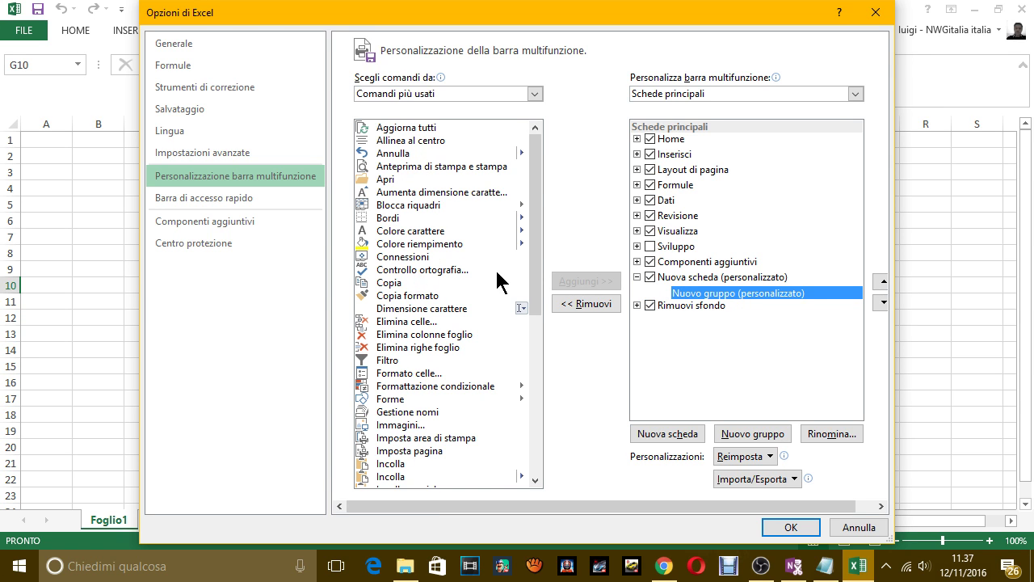
pyautogui.moveTo(536, 272); pyautogui.dragTo(538, 427)
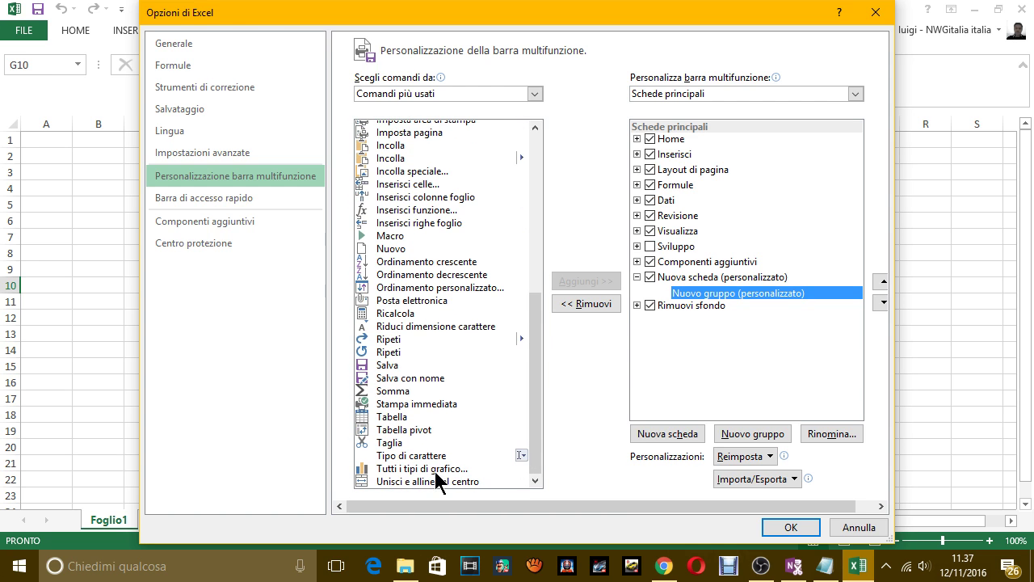
pyautogui.click(410, 300)
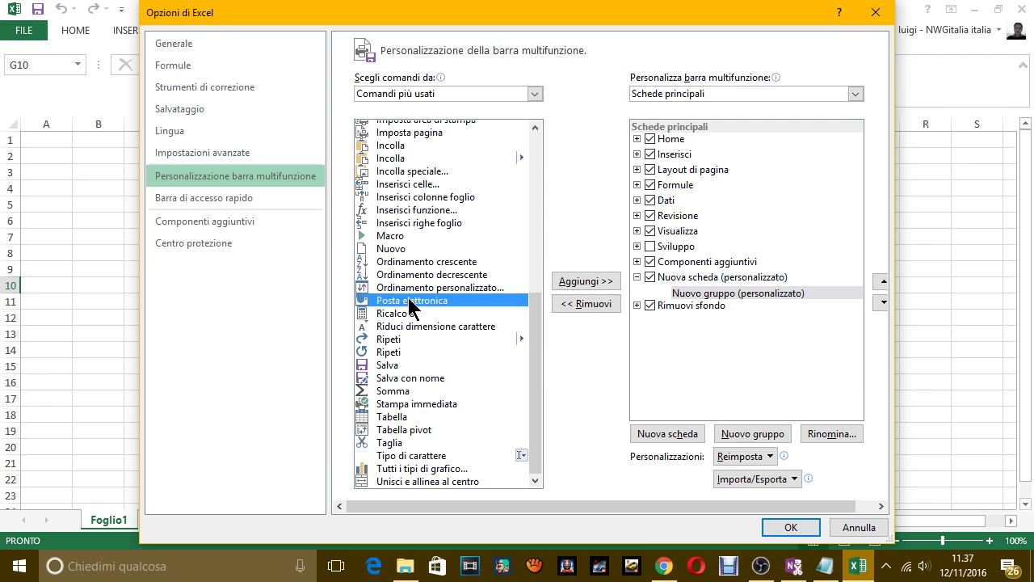
pyautogui.click(395, 237)
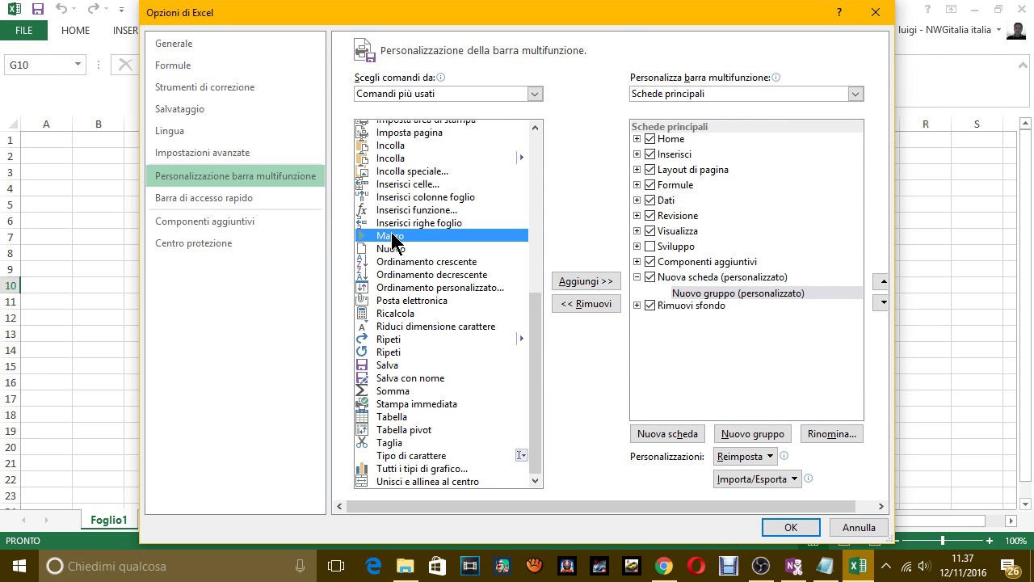
pyautogui.click(585, 281)
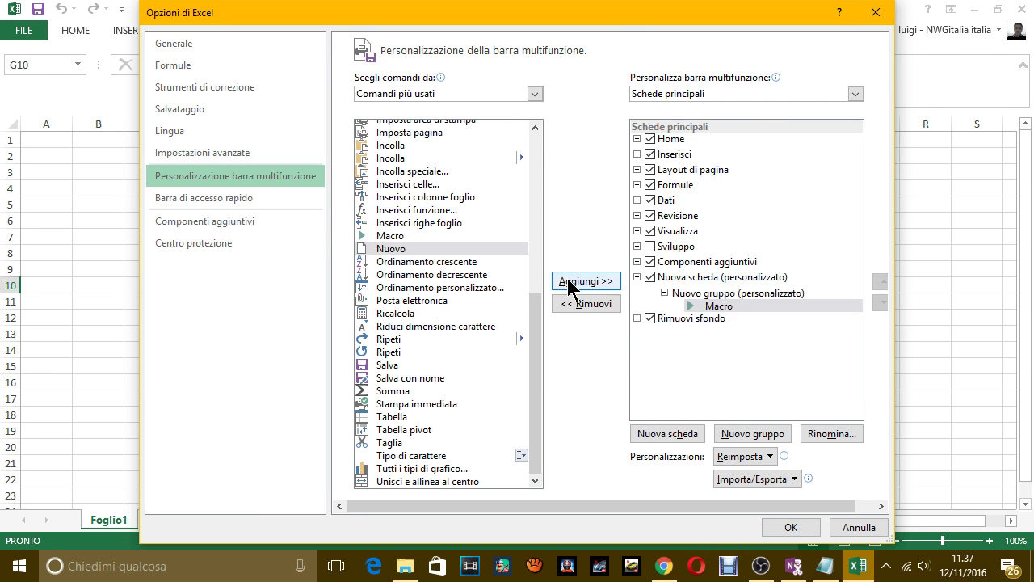
pyautogui.click(386, 248)
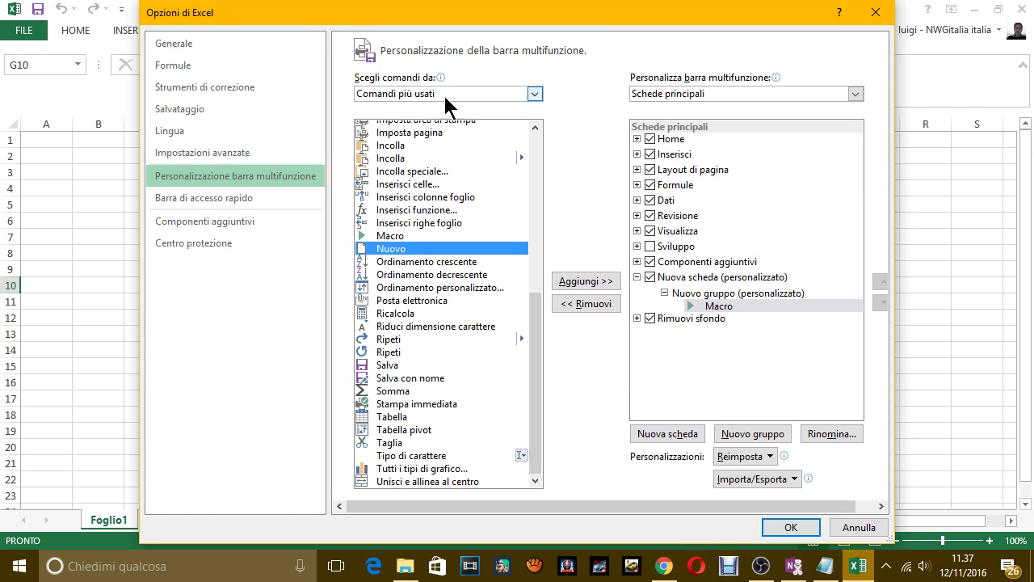
# Step: List all tabs and add copies of the Inserisci and Visualizza tabs after Nuova scheda
pyautogui.click(468, 94)
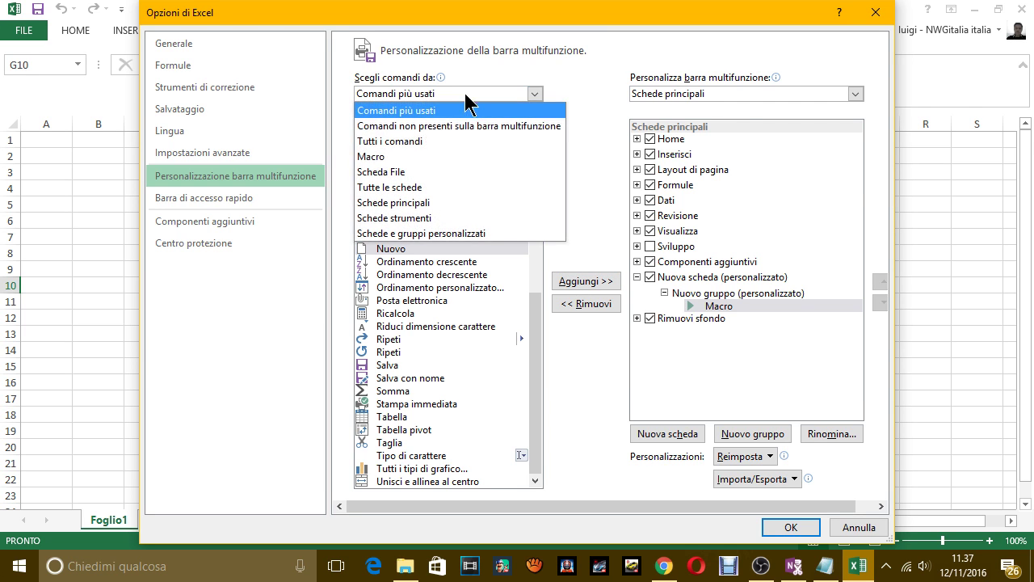
pyautogui.click(401, 187)
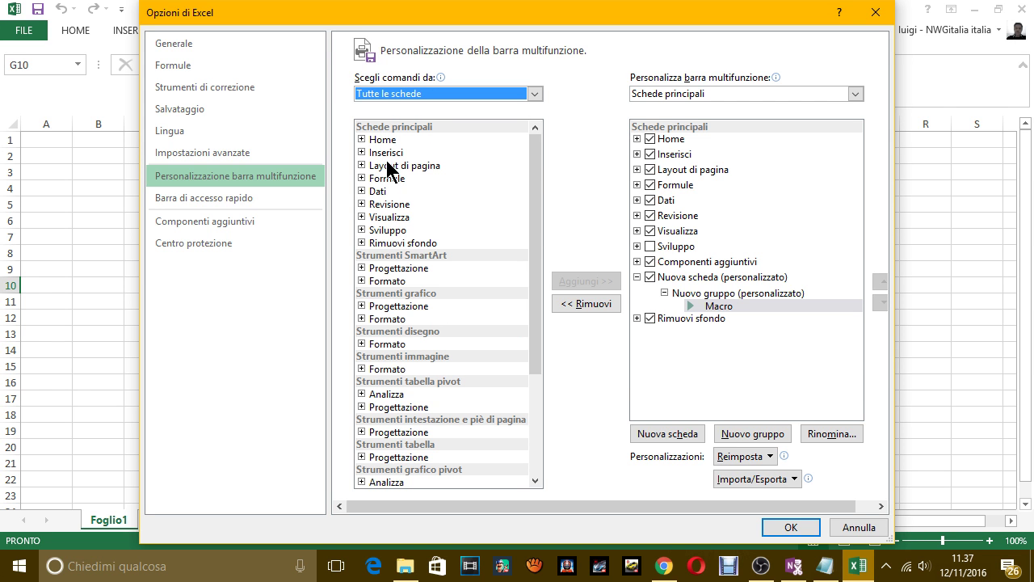
pyautogui.click(373, 152)
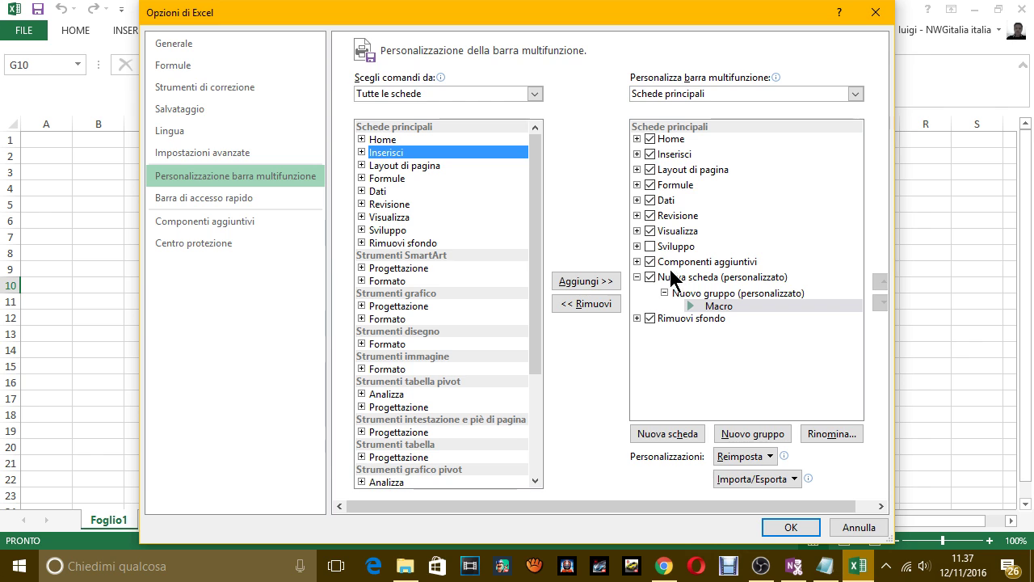
pyautogui.click(608, 285)
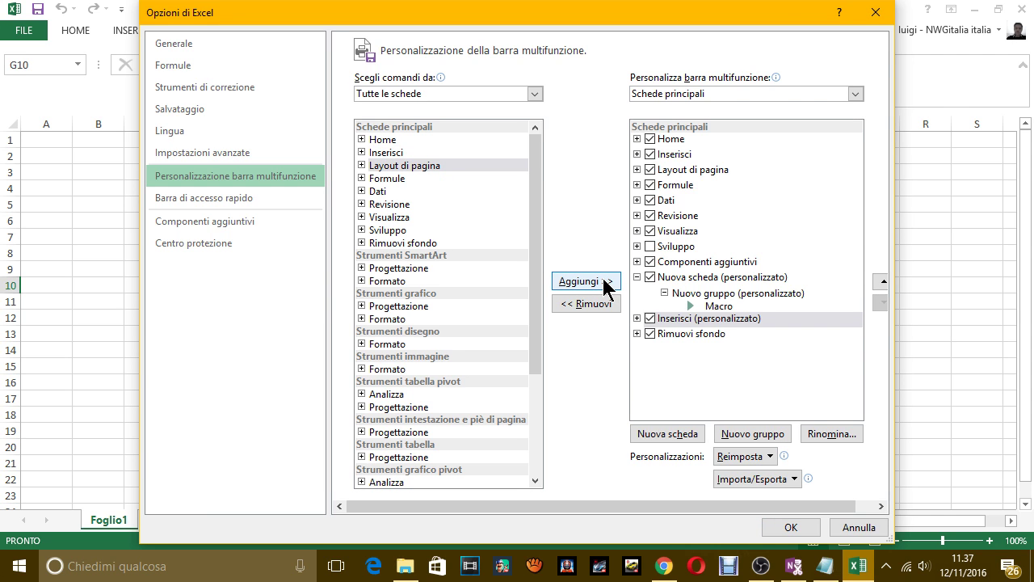
pyautogui.click(389, 217)
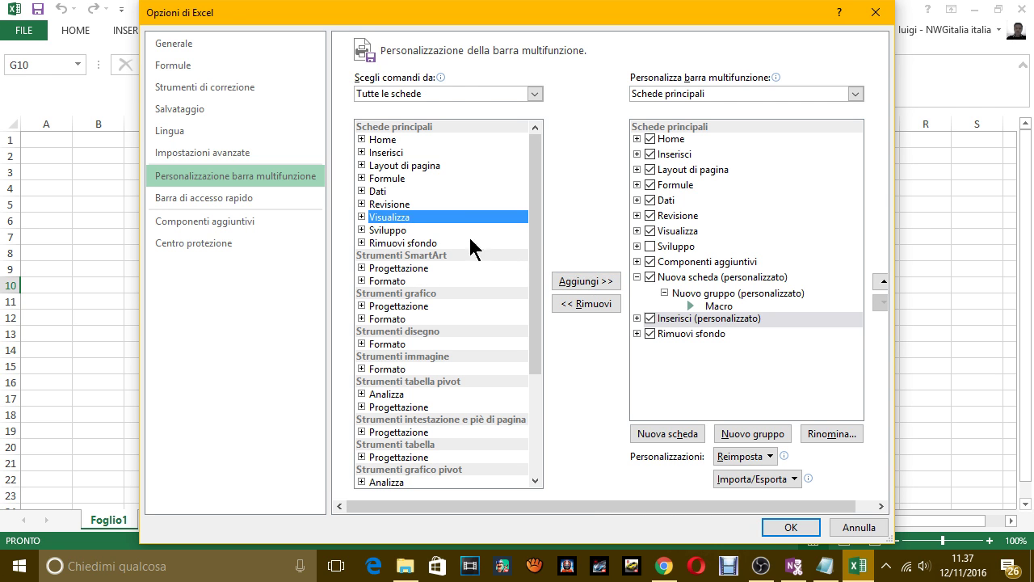
pyautogui.click(585, 283)
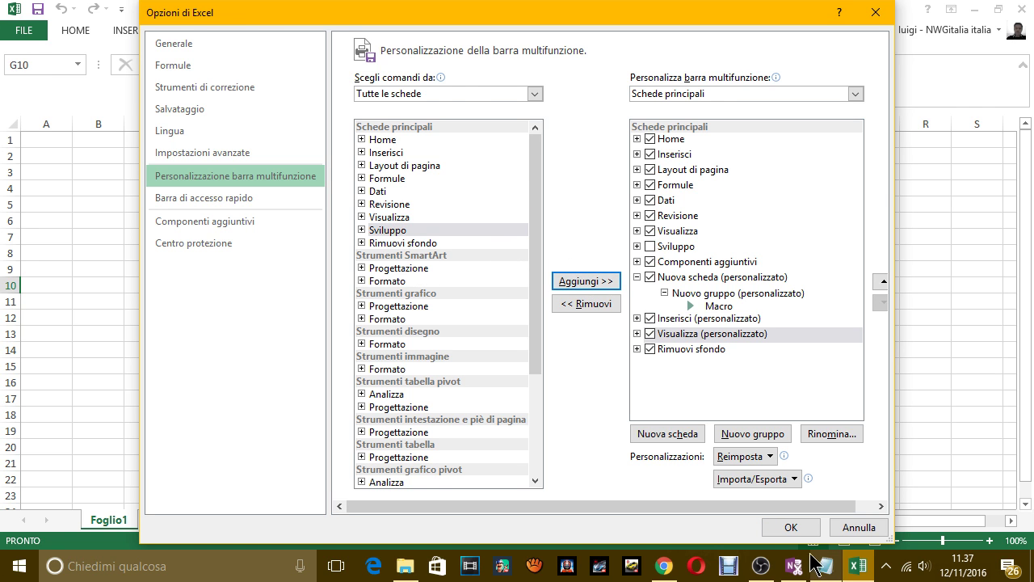
pyautogui.click(790, 526)
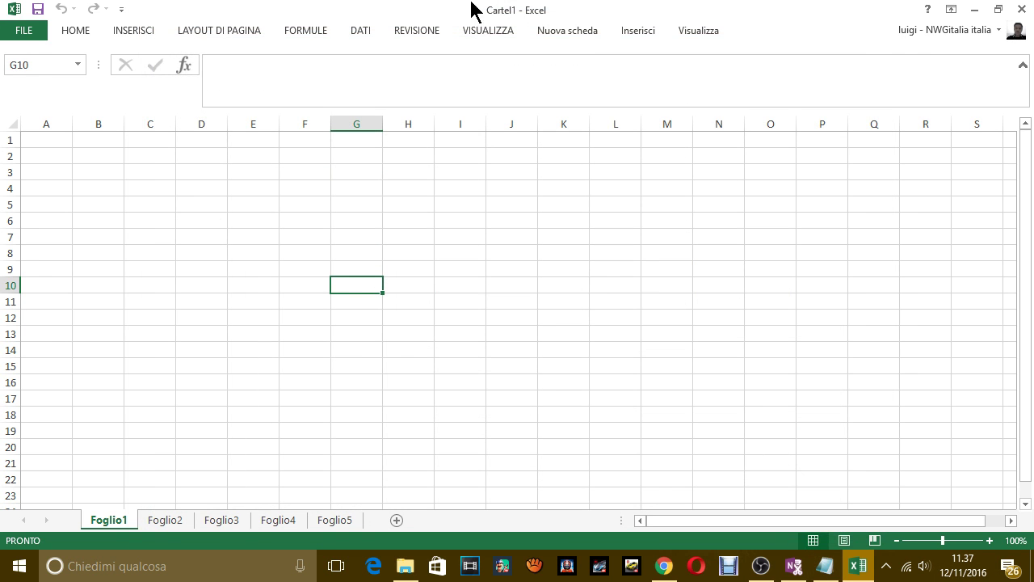
pyautogui.click(715, 30)
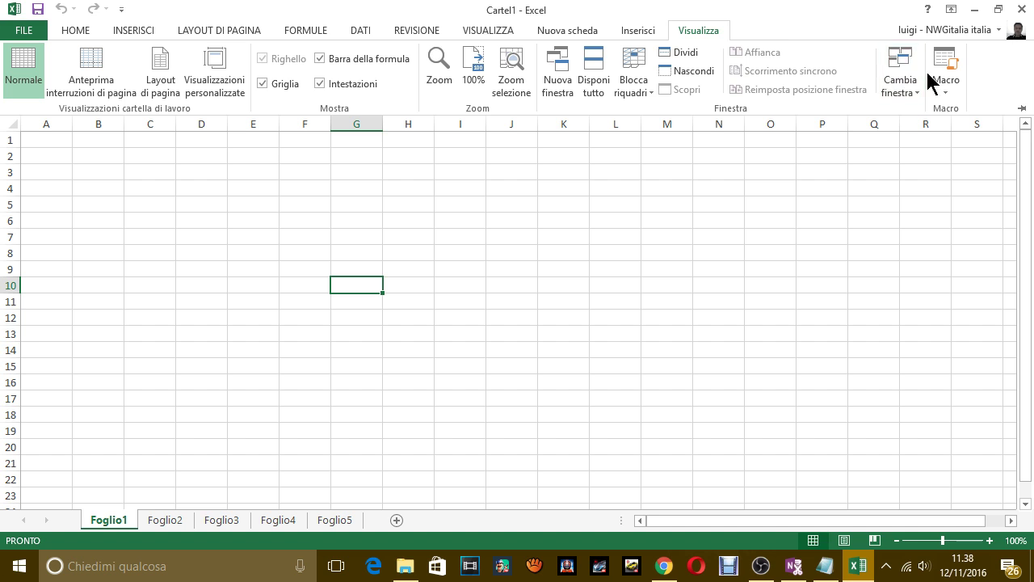
pyautogui.click(642, 32)
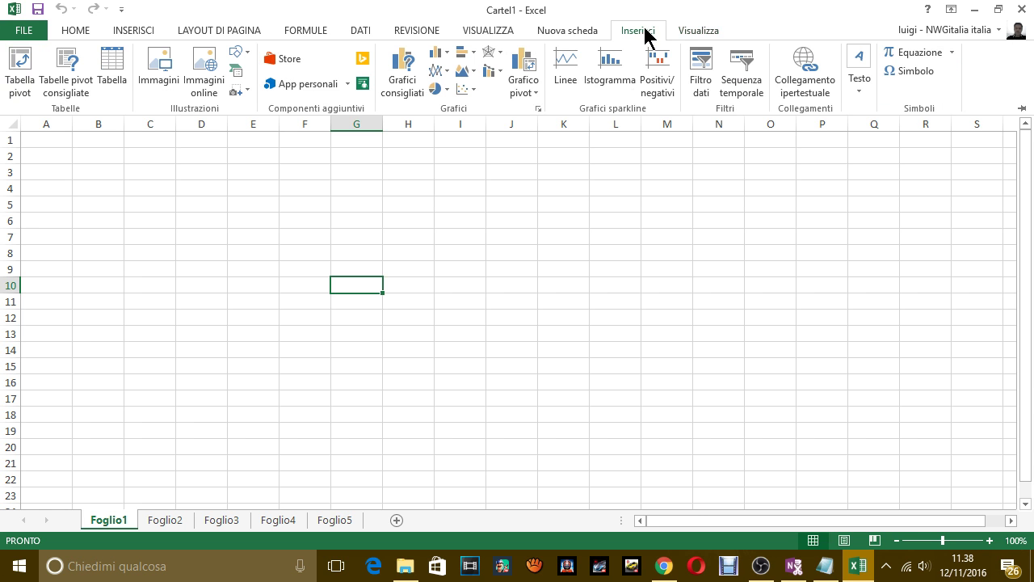
pyautogui.click(696, 34)
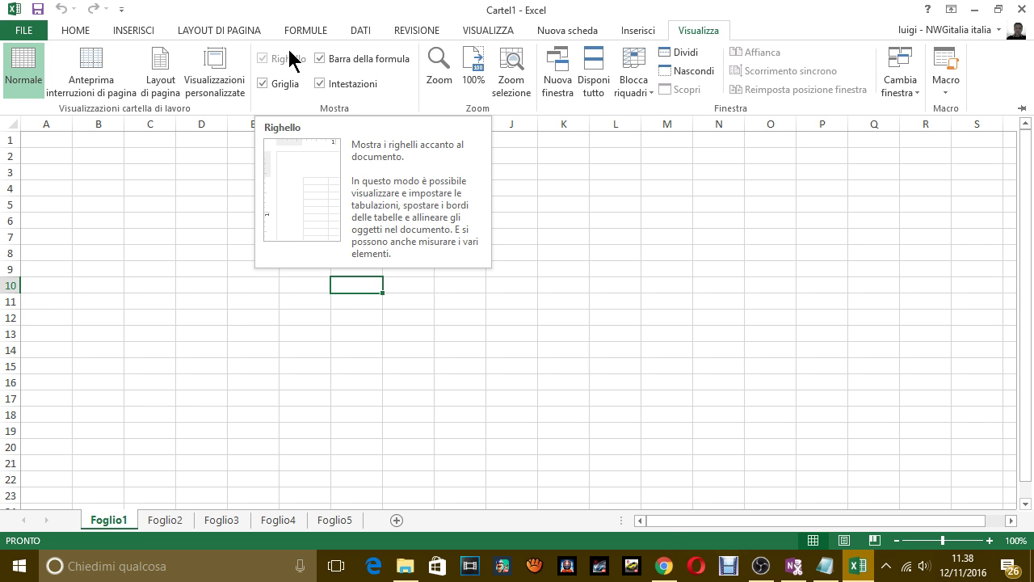
# Step: In Notepad, write 'VISTO, ORA LA TOLGO DI NUOVO…' saying the tab isn't liked or needed
pyautogui.hotkey('alt', 'Tab')
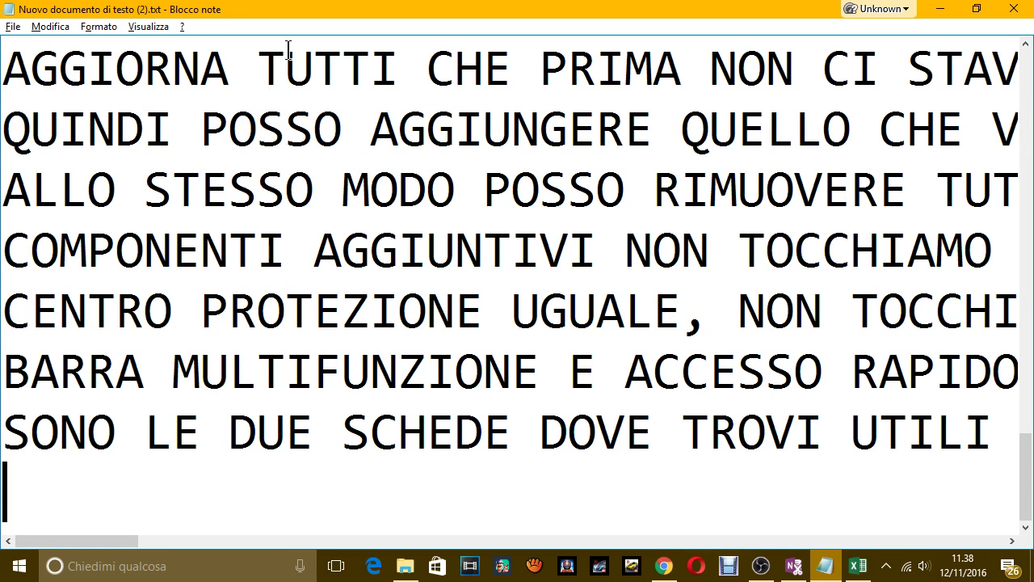
pyautogui.write('VISTO')
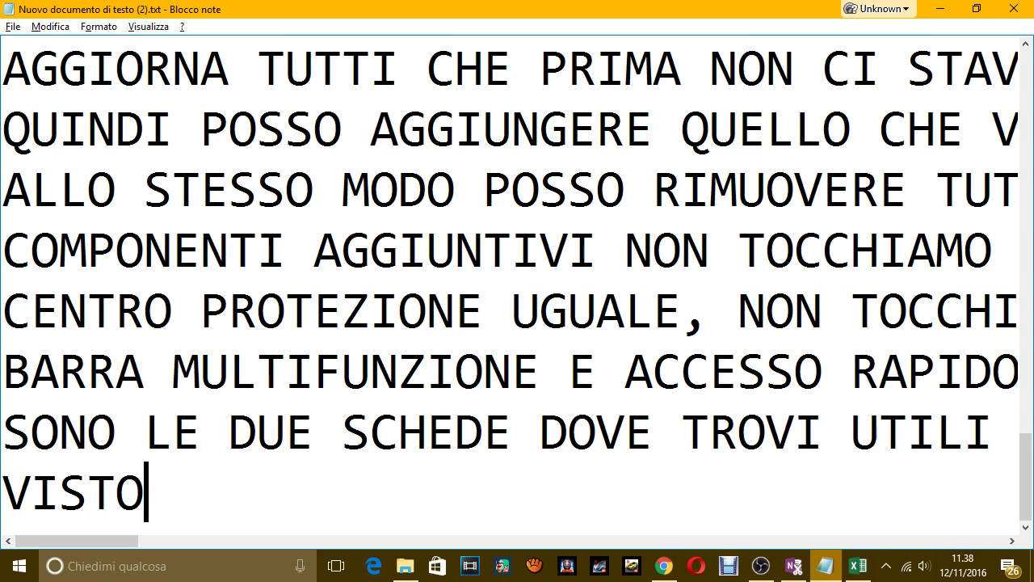
pyautogui.write(', ORA LO')
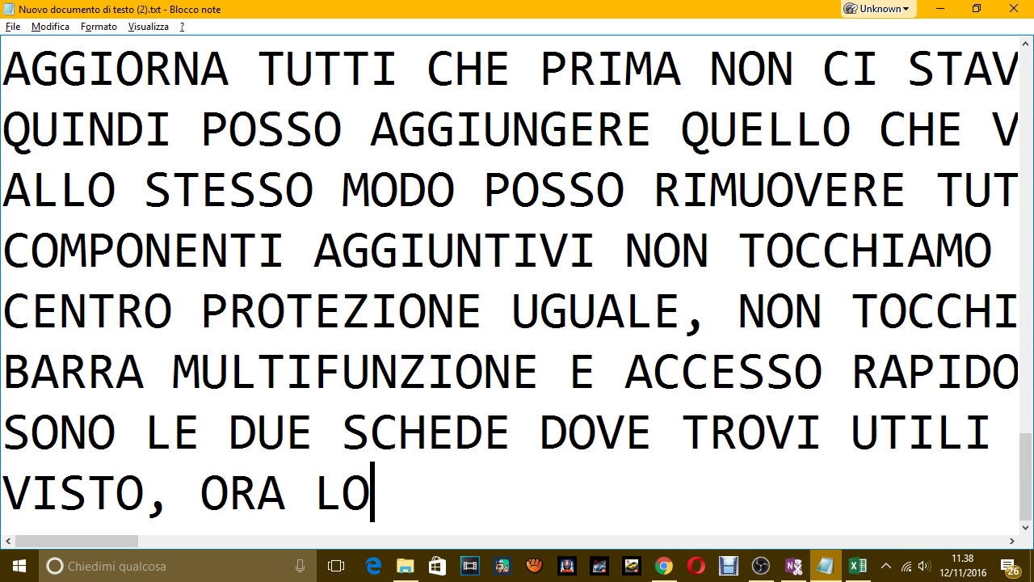
pyautogui.press('BackSpace')
pyautogui.write('A TOLGGO')
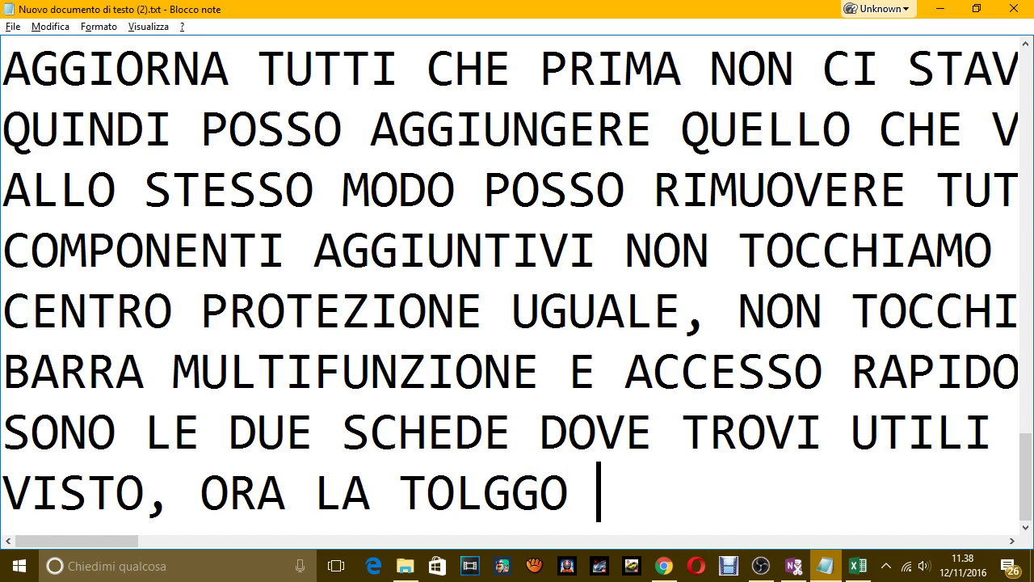
pyautogui.press('BackSpace')
pyautogui.press('BackSpace')
pyautogui.press('BackSpace')
pyautogui.write('O DI N')
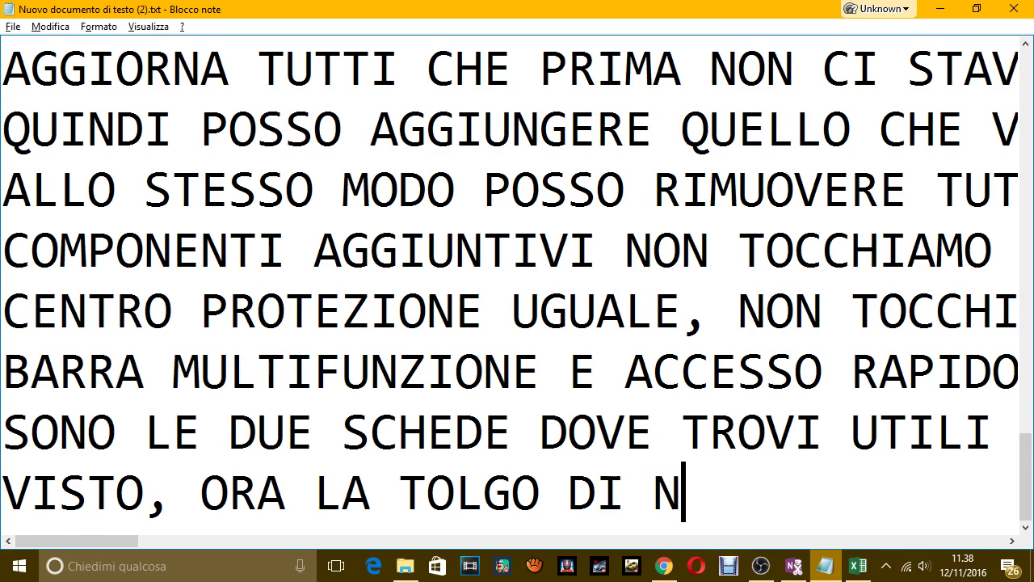
pyautogui.write('UOVO ')
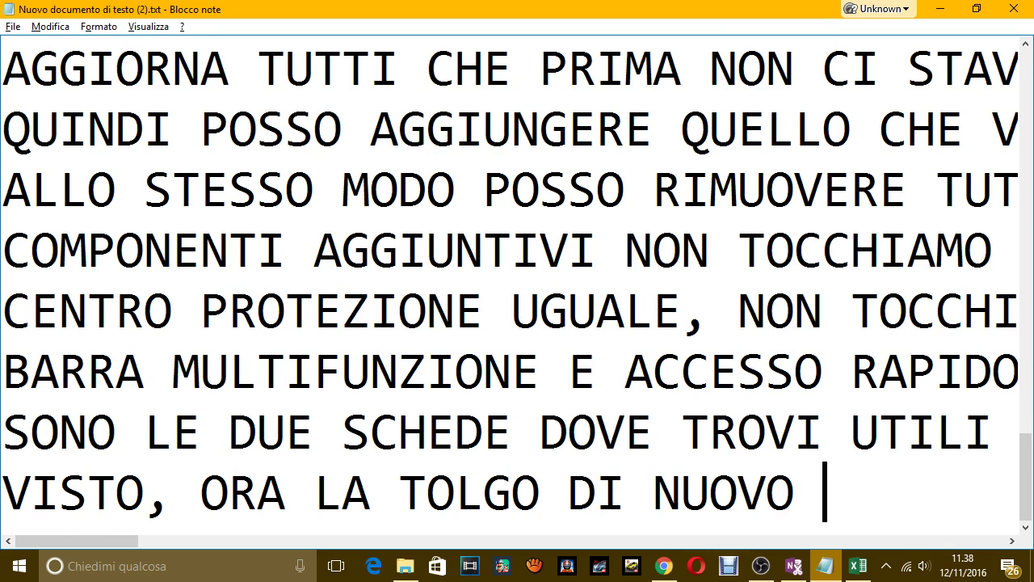
pyautogui.write('PERCH ENON ')
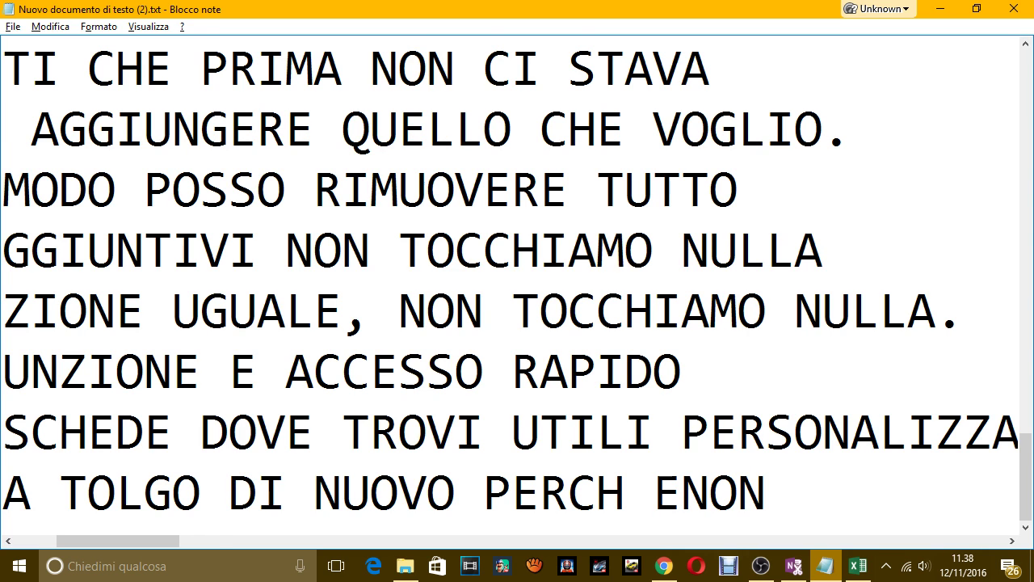
pyautogui.write('MI PIACE E')
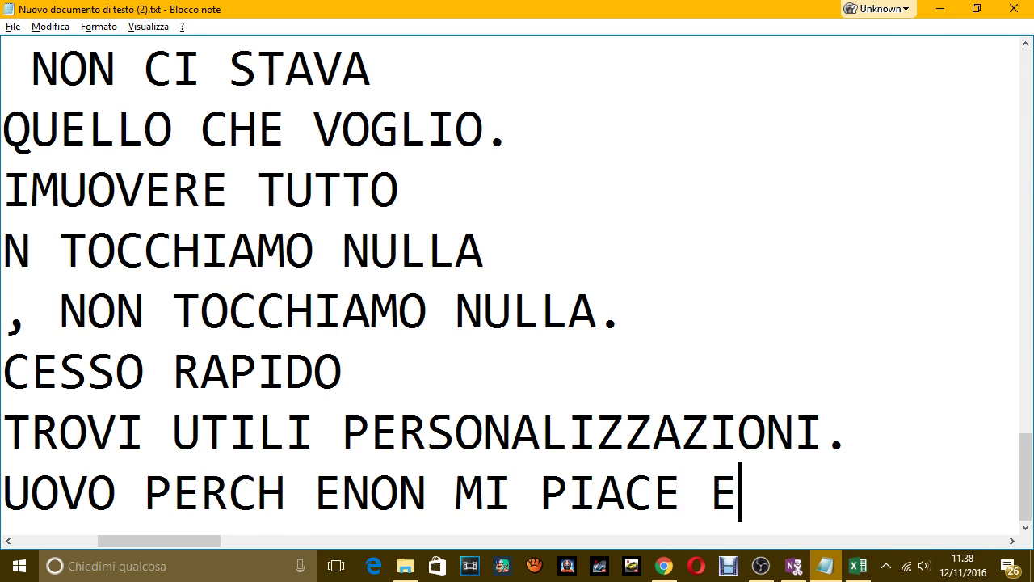
pyautogui.write(' NON MI SERE')
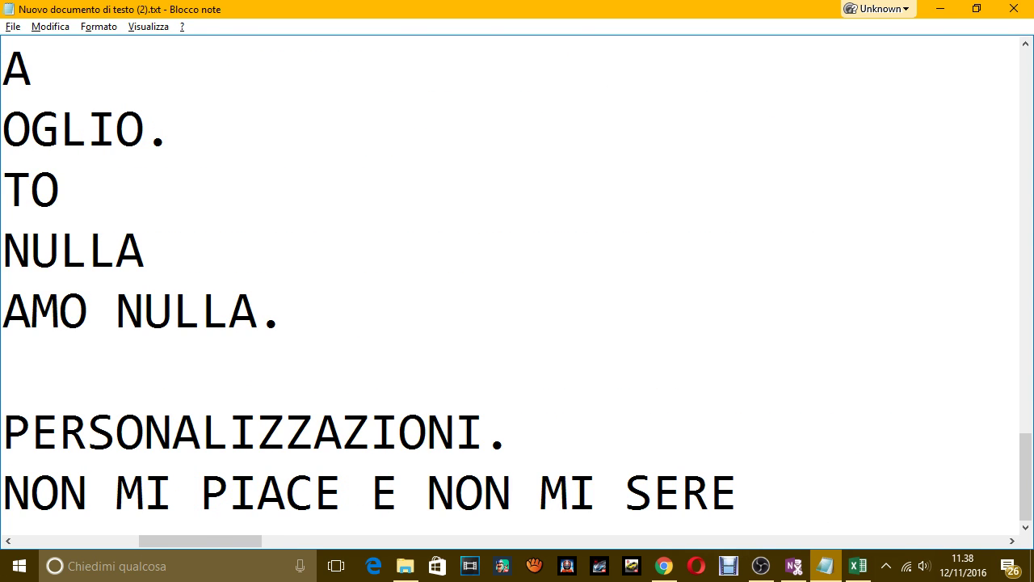
pyautogui.press('BackSpace')
# Step: Finish the Notepad line, then reopen Excel Opzioni at Personalizzazione barra multifunzione
pyautogui.write('VE.')
pyautogui.hotkey('alt', 'Tab')
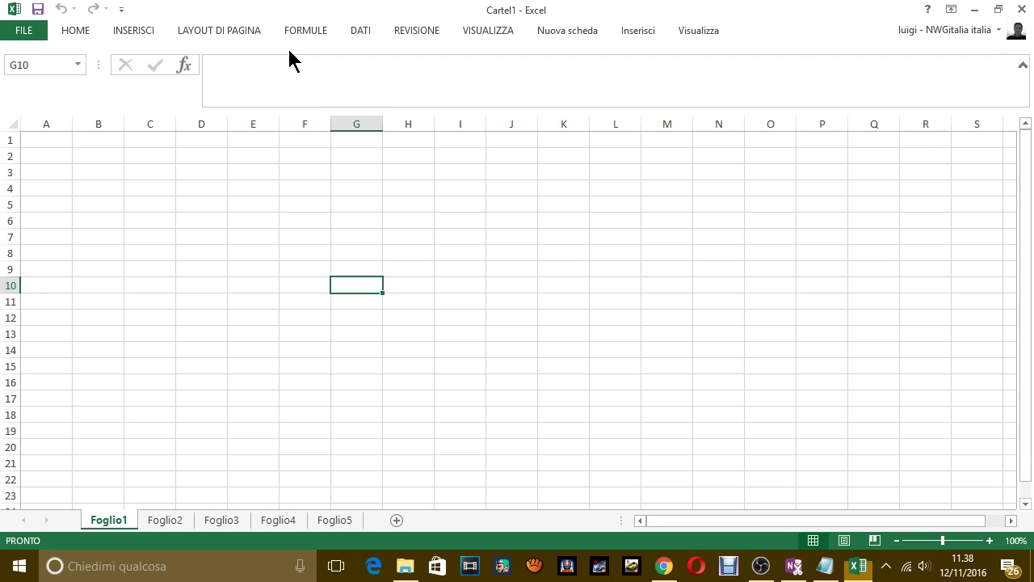
pyautogui.click(20, 31)
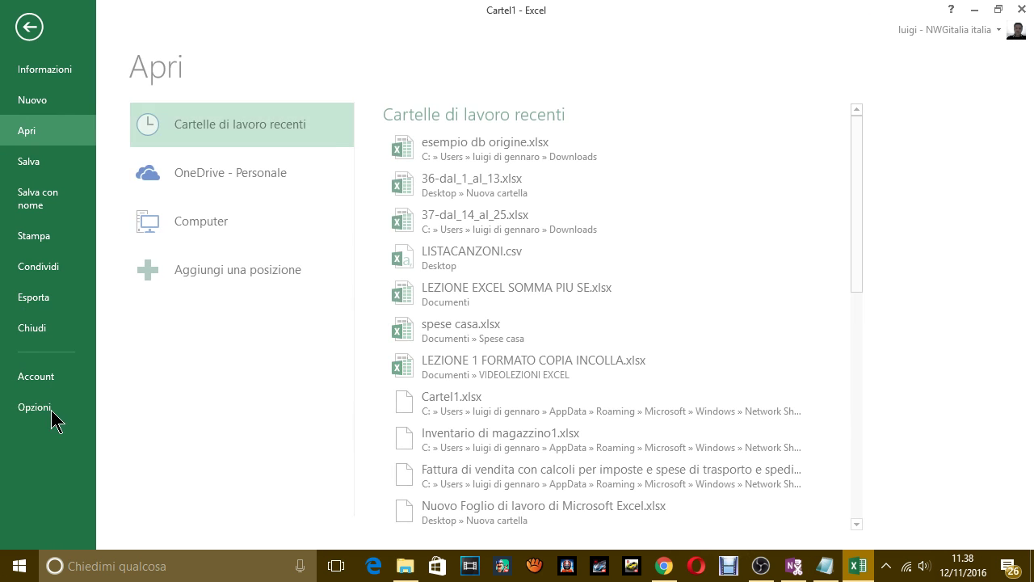
pyautogui.click(45, 407)
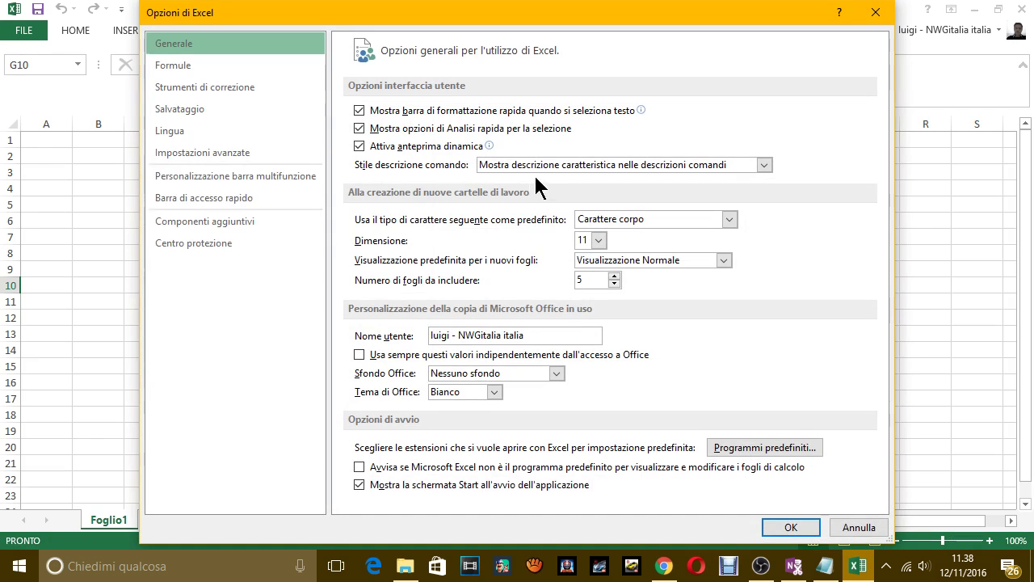
pyautogui.click(208, 200)
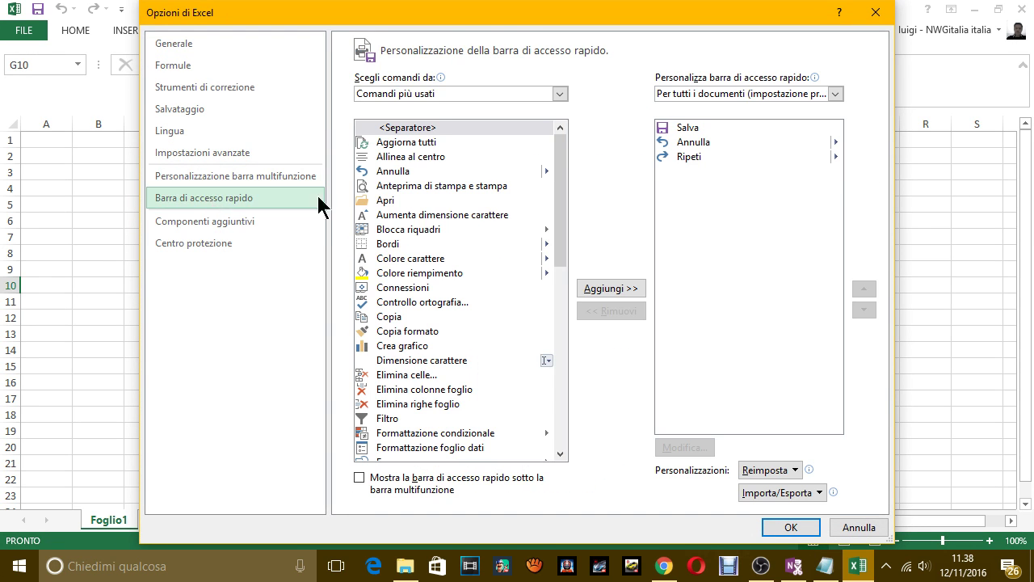
pyautogui.click(241, 175)
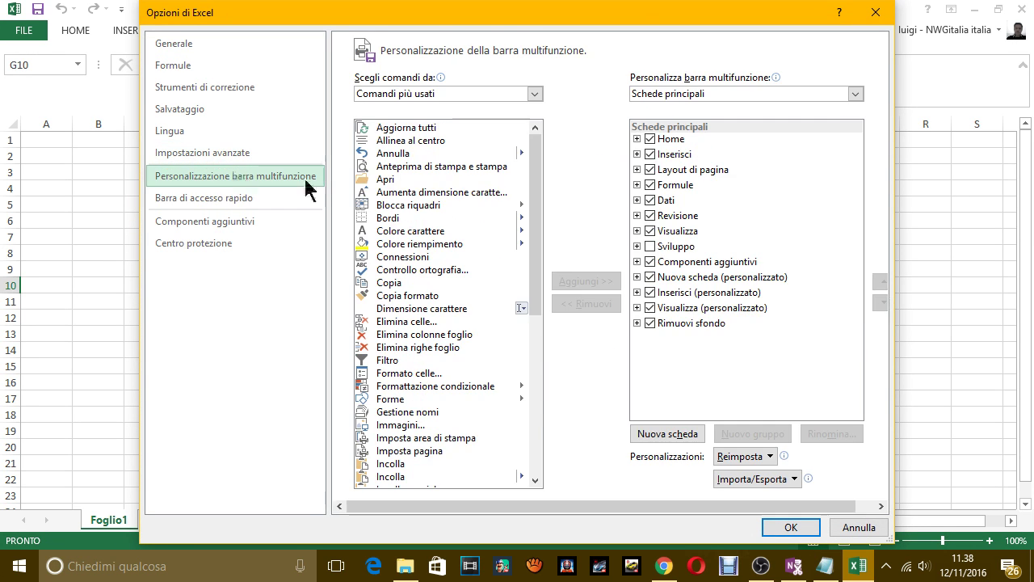
# Step: Remove the custom Visualizza, Inserisci and Nuova scheda tabs and confirm with OK
pyautogui.click(690, 311)
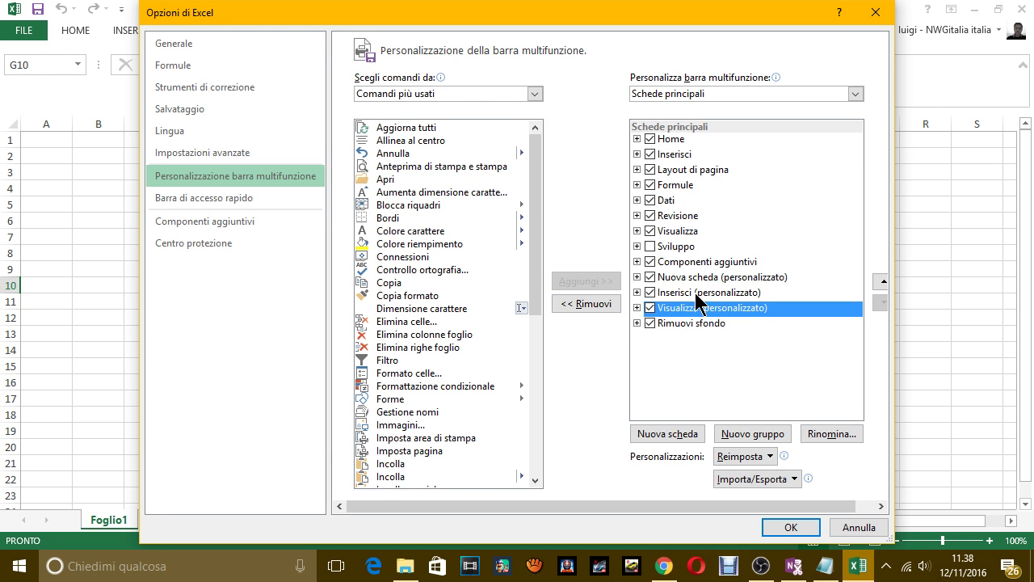
pyautogui.click(589, 300)
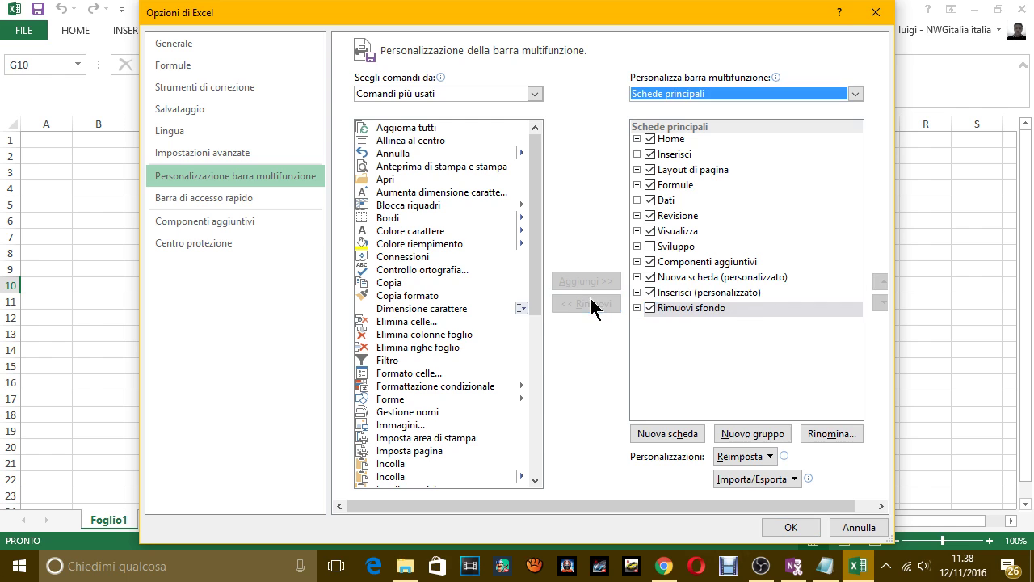
pyautogui.click(678, 291)
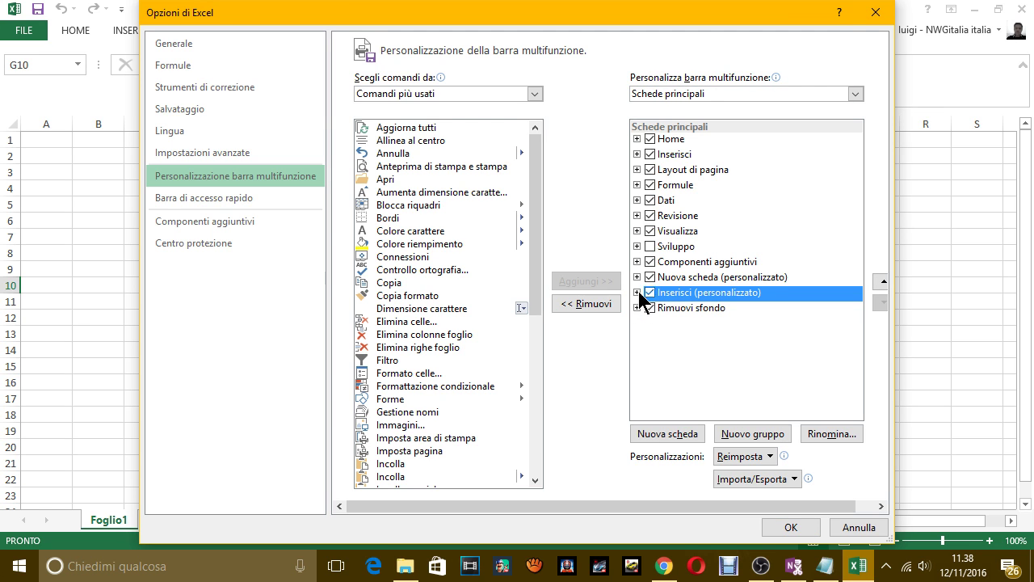
pyautogui.click(593, 302)
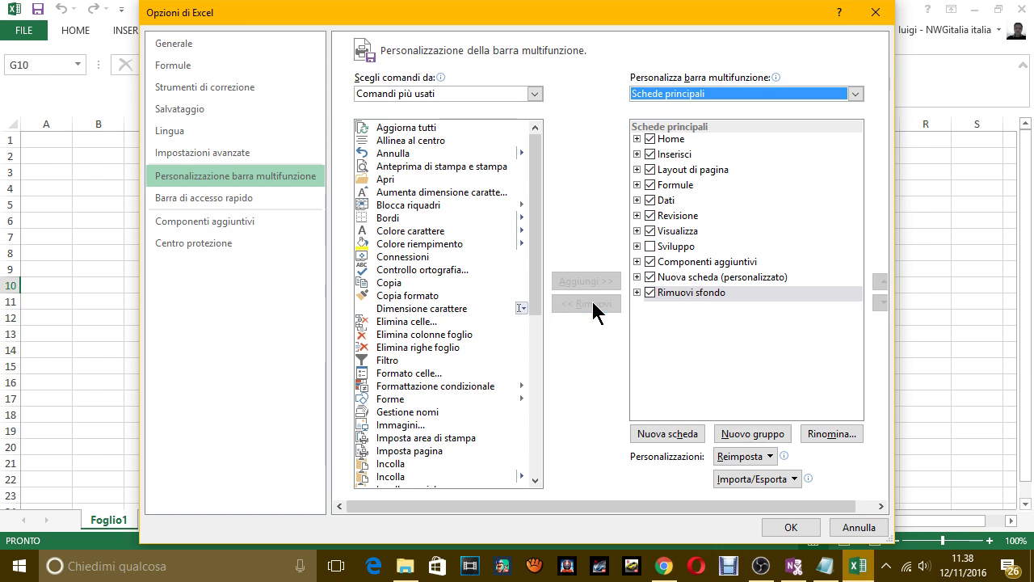
pyautogui.click(716, 276)
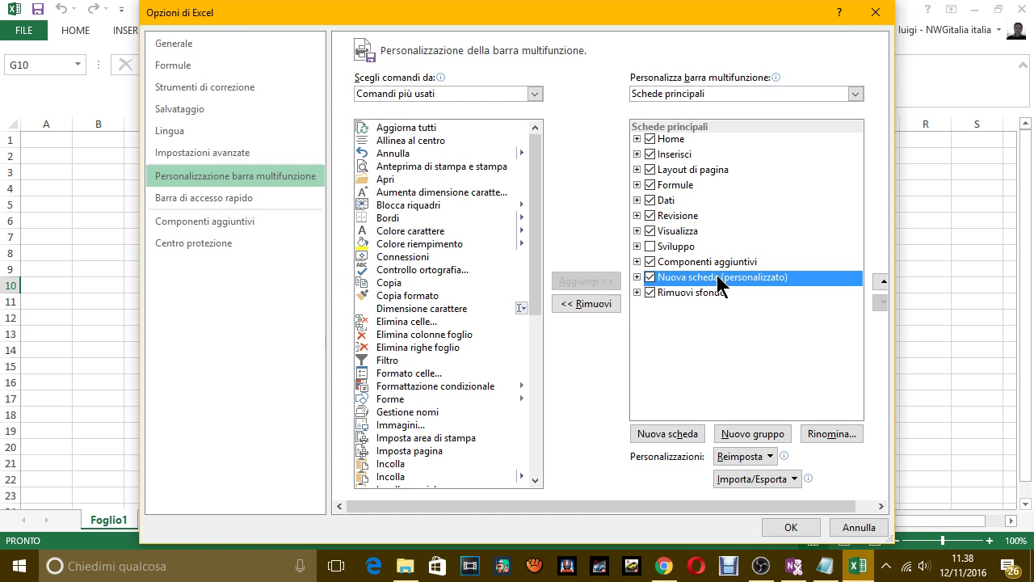
pyautogui.click(593, 299)
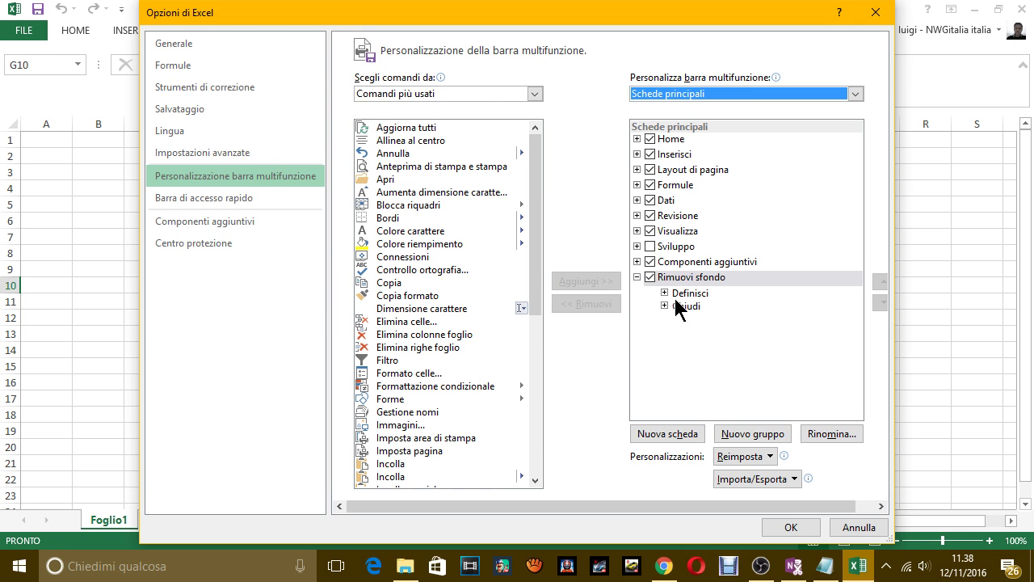
pyautogui.click(638, 277)
pyautogui.click(791, 528)
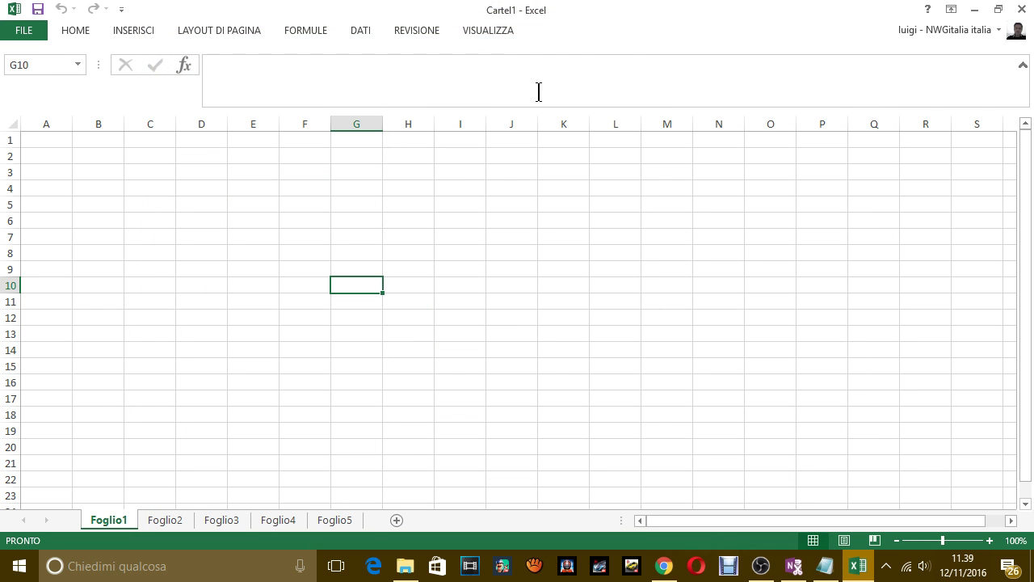
# Step: Check the standard VISUALIZZA tab's commands, then return to the Notepad notes
pyautogui.click(488, 33)
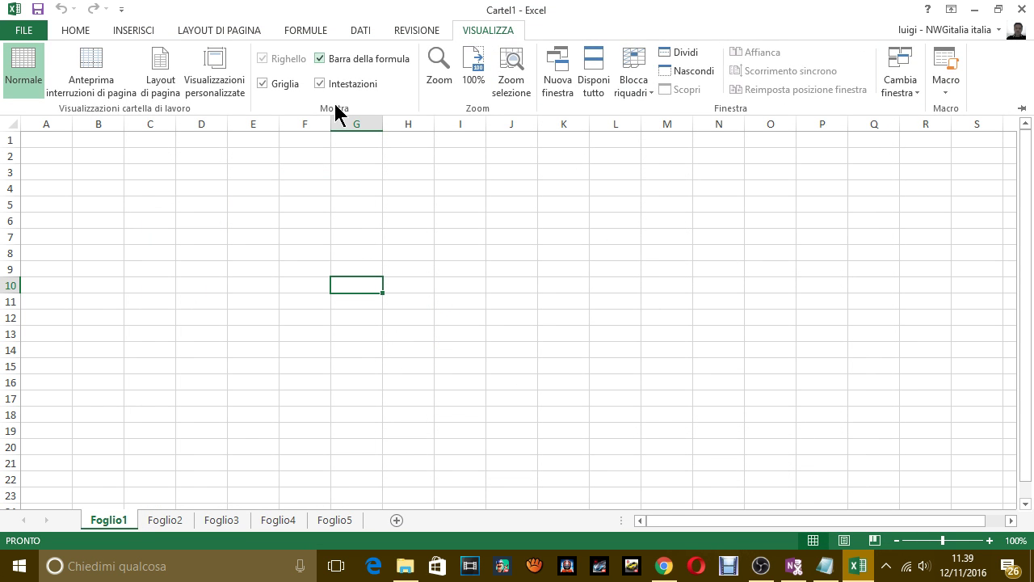
pyautogui.click(516, 335)
pyautogui.hotkey('alt', 'Tab')
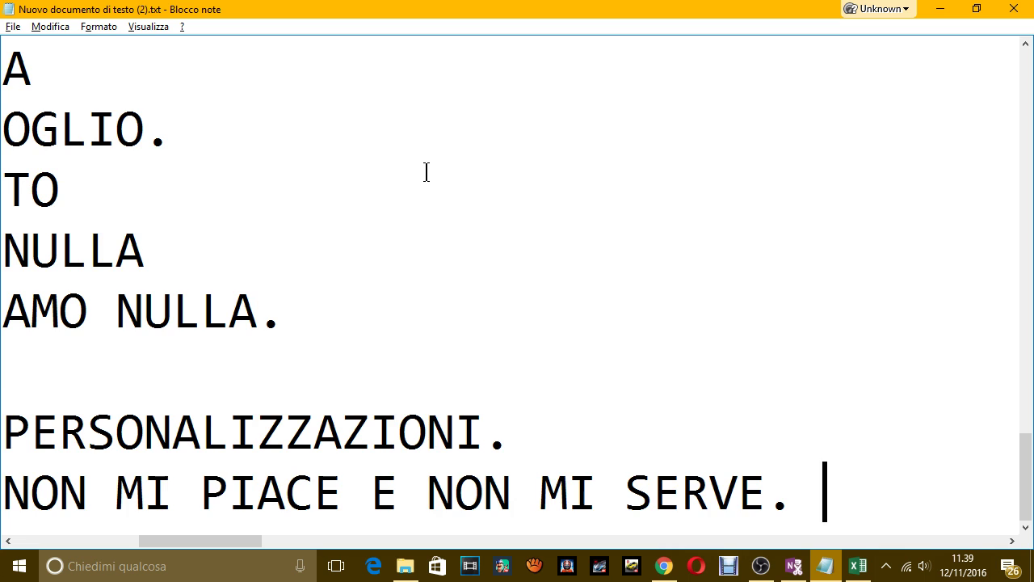
# Step: Add the line 'VISTO, TUTTO COME PRIMA' followed by a few blank lines
pyautogui.press('Return')
pyautogui.write('VISTO, ')
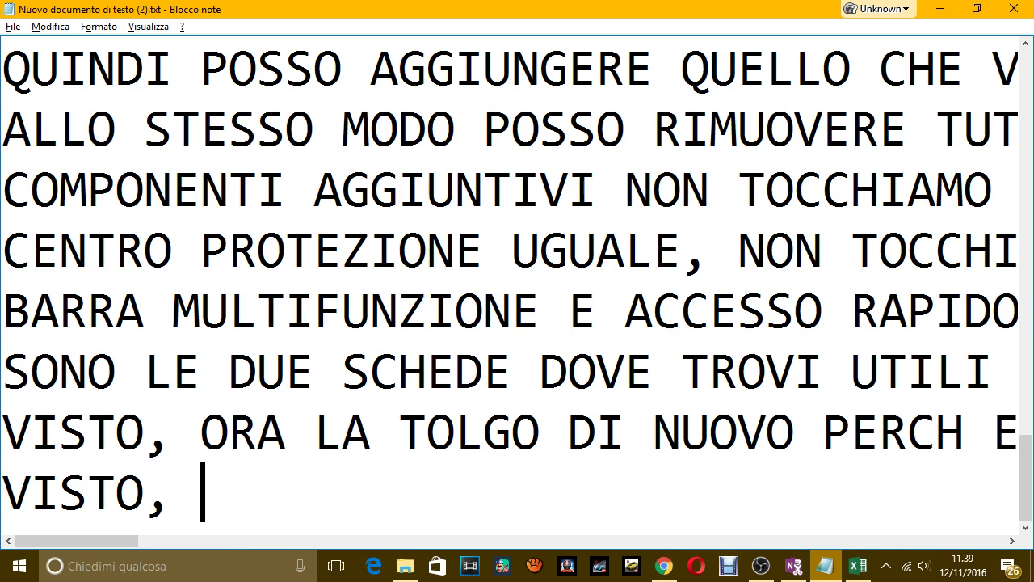
pyautogui.write('TUTTO COME PRI')
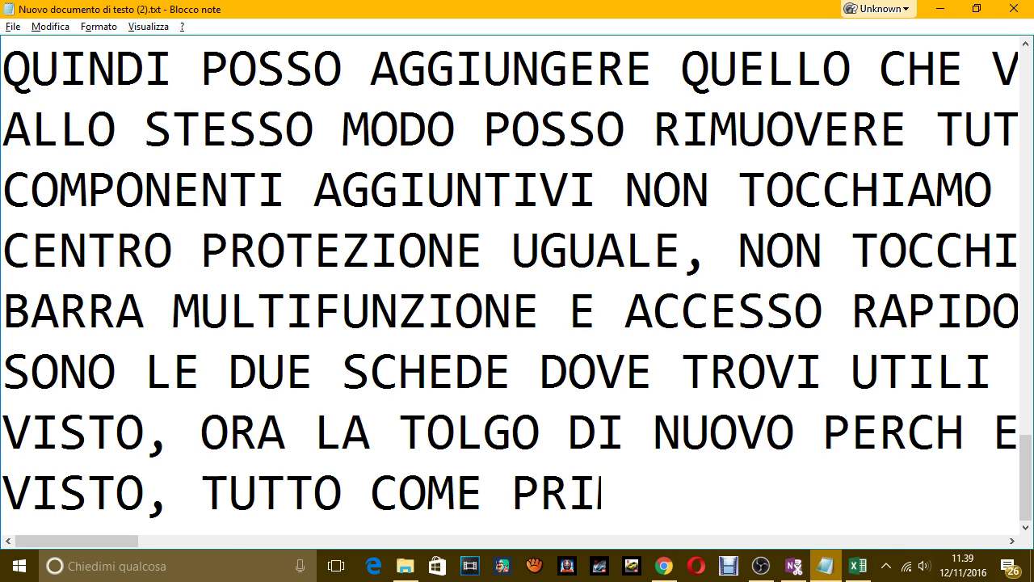
pyautogui.write('MA')
pyautogui.press('Return')
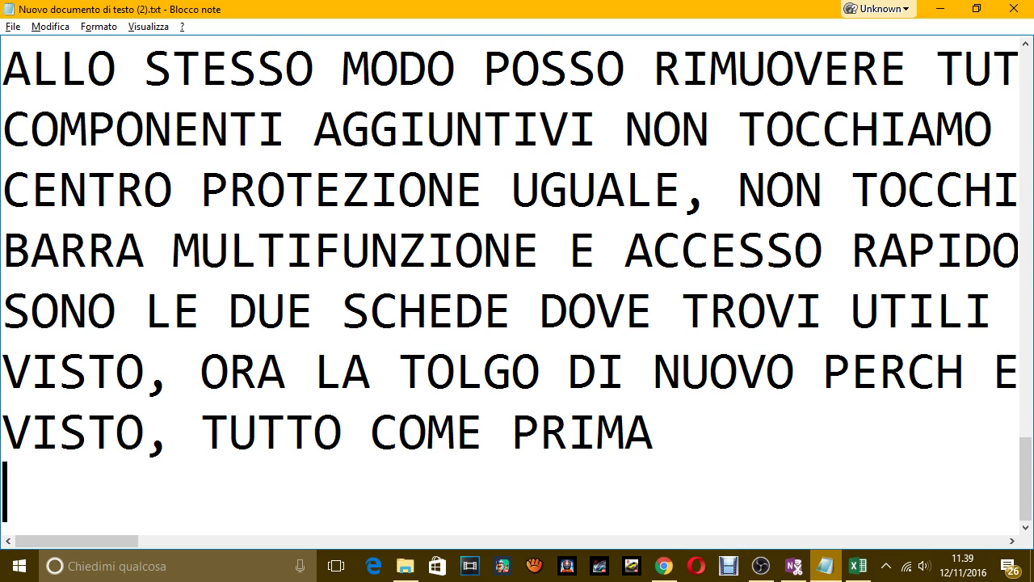
pyautogui.press('Return')
pyautogui.press('Return')
pyautogui.press('Return')
pyautogui.press('Return')
pyautogui.press('Return')
pyautogui.press('Return')
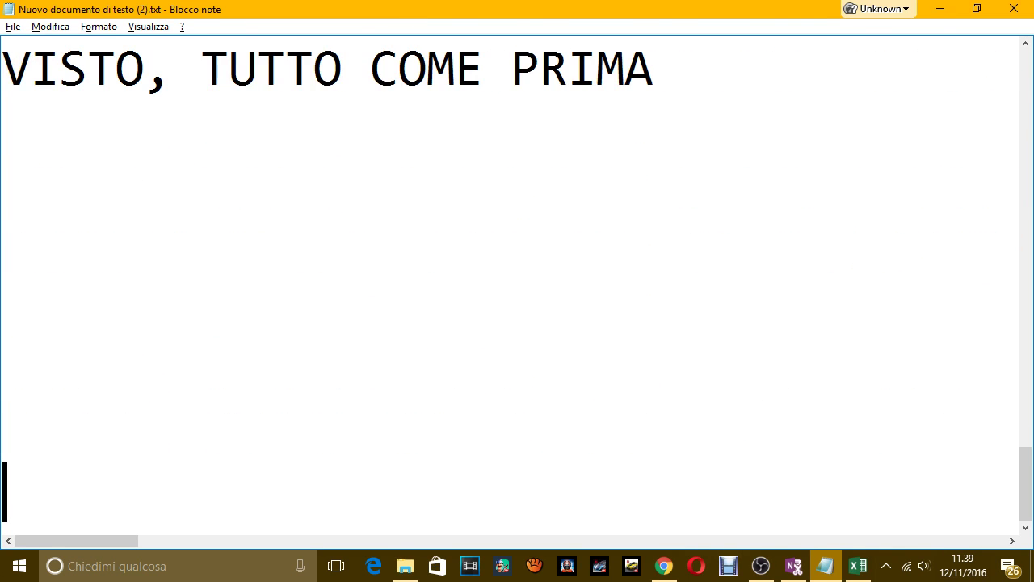
pyautogui.press('Return')
pyautogui.press('Up')
pyautogui.press('Up')
pyautogui.press('Up')
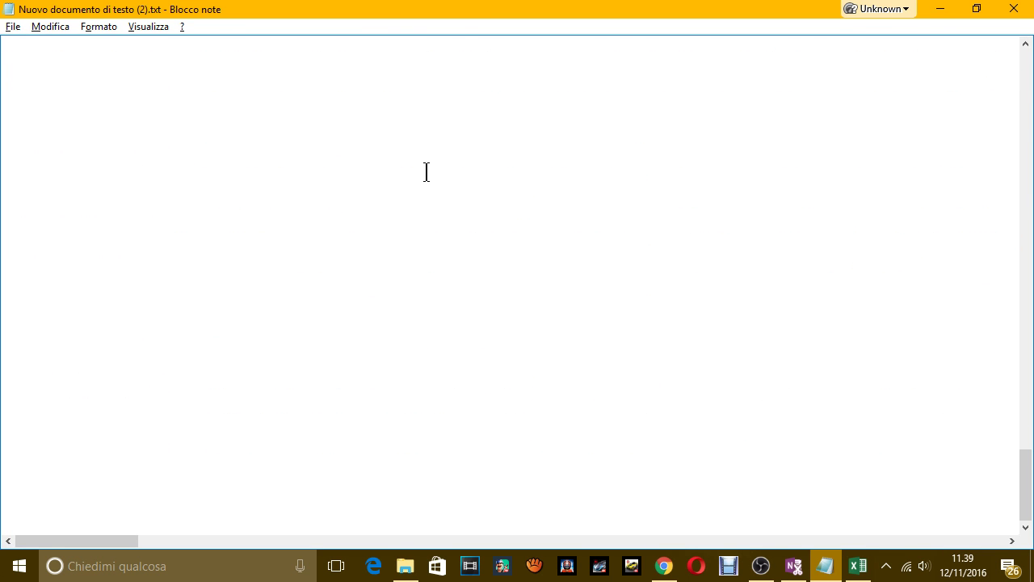
# Step: Type 'SE IL VIDEO TI È PIACIUTO' and 'METTI MI PIACE E CONDIVI' on two lines
pyautogui.write('SE IL VIDEO TI è')
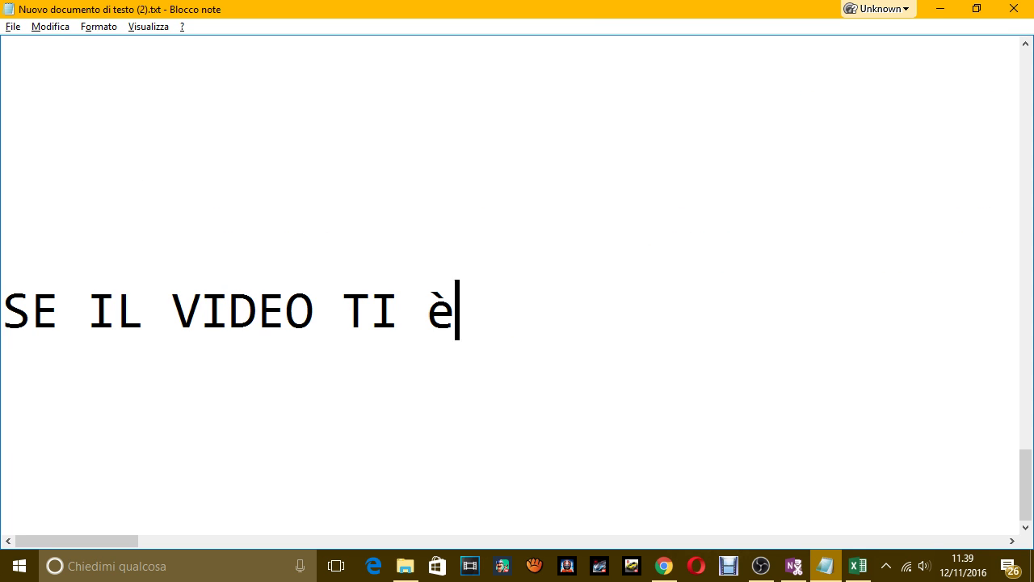
pyautogui.write('PAI')
pyautogui.press('BackSpace')
pyautogui.press('BackSpace')
pyautogui.write('AI')
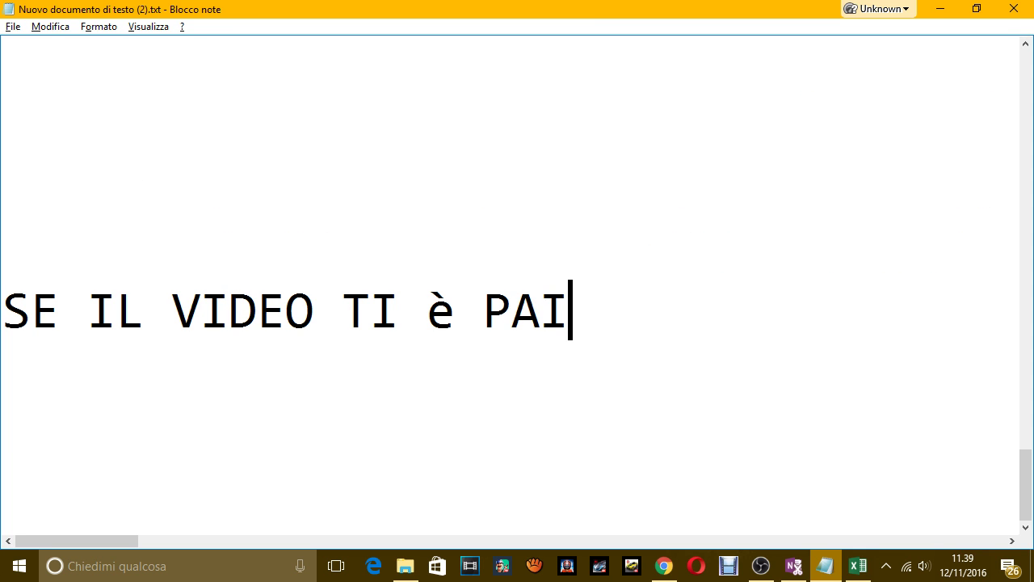
pyautogui.press('BackSpace')
pyautogui.press('BackSpace')
pyautogui.write('IACIU')
pyautogui.press('BackSpace')
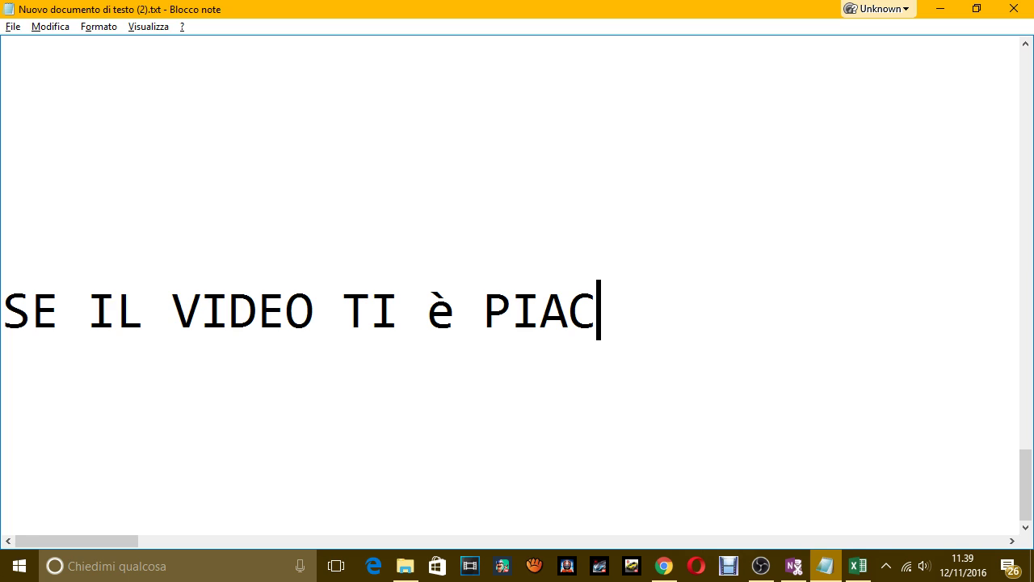
pyautogui.write('IUTO')
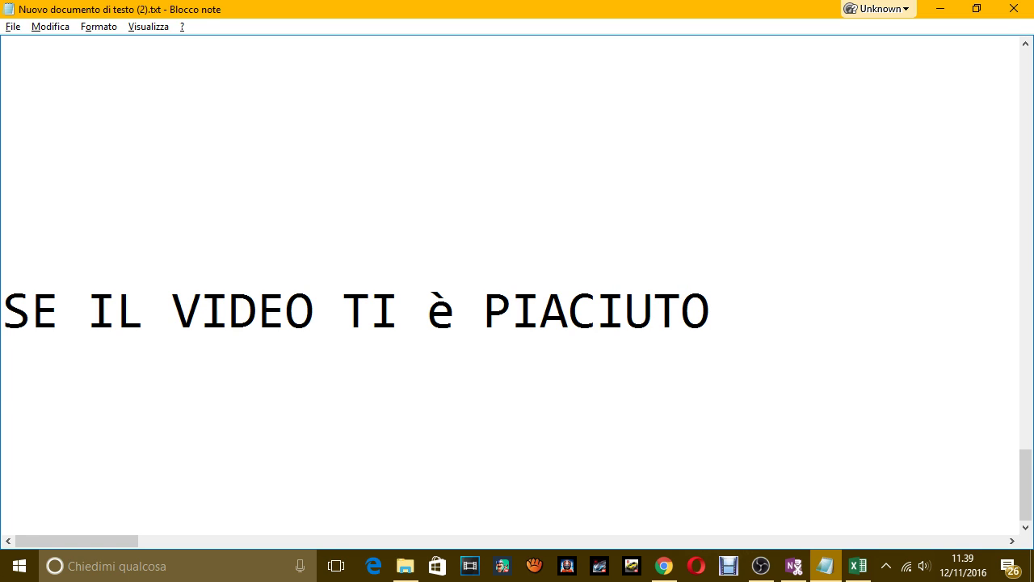
pyautogui.press('Return')
pyautogui.write('MET')
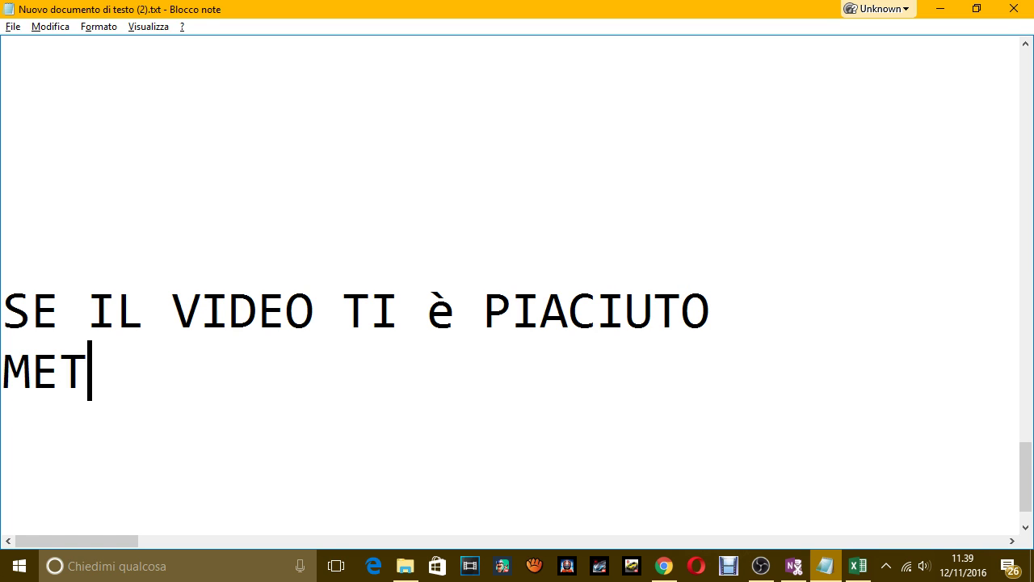
pyautogui.write('TI    MI')
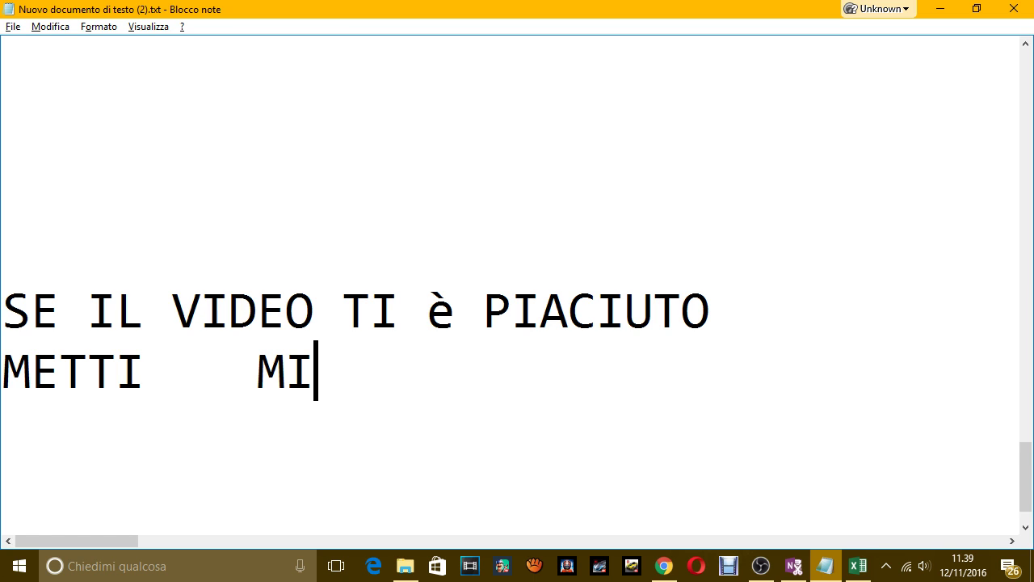
pyautogui.write(' PI')
pyautogui.press('BackSpace')
pyautogui.write('PIAC')
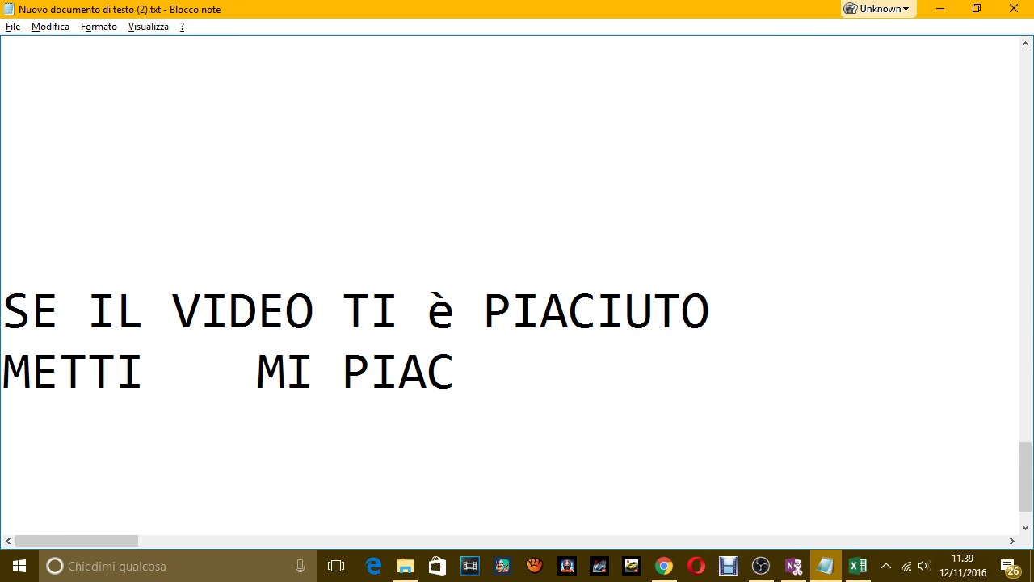
pyautogui.write('E E C')
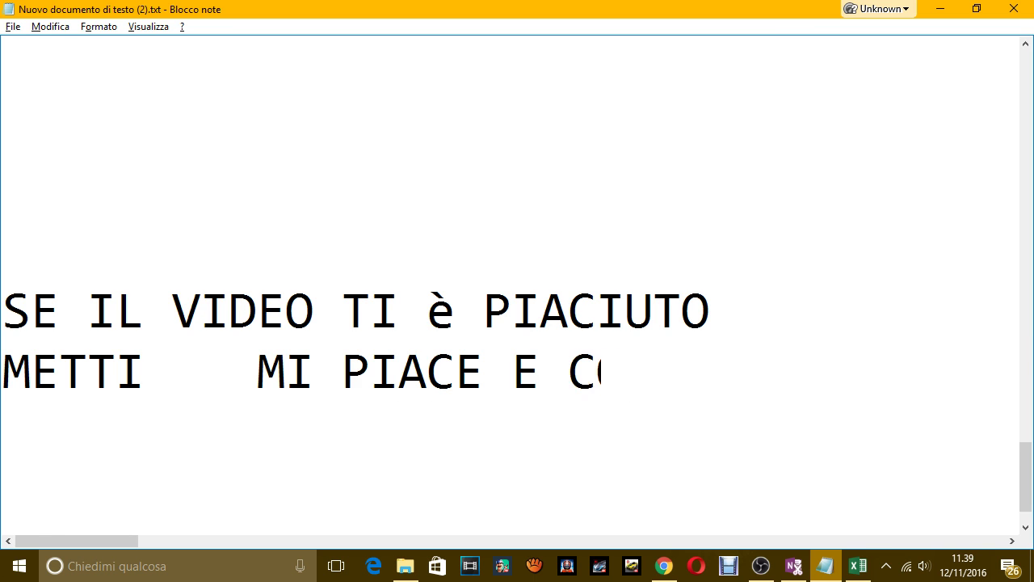
pyautogui.write('ONDIVIDI')
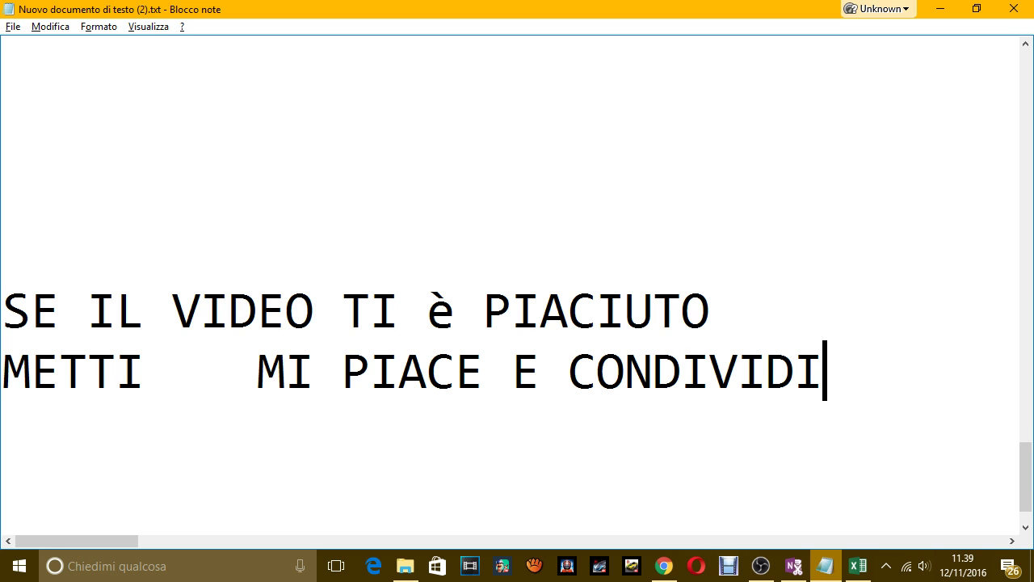
# Step: Add the subscribe request lines ending 'E TI ARRIVA LA MAIL DI OGNI NUOVO CARICAMENTO.'
pyautogui.press('Return')
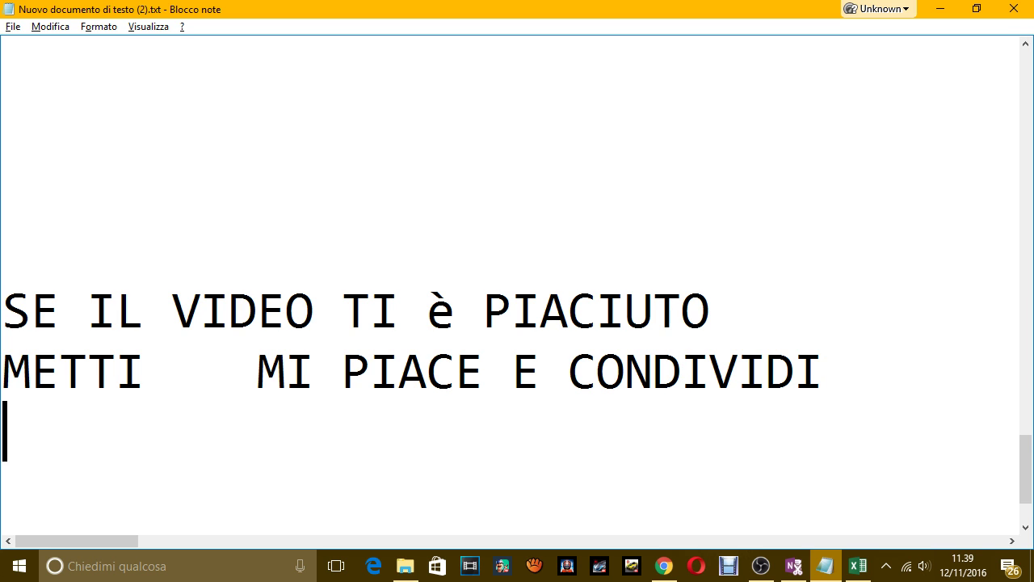
pyautogui.write('SE TI ISCRI')
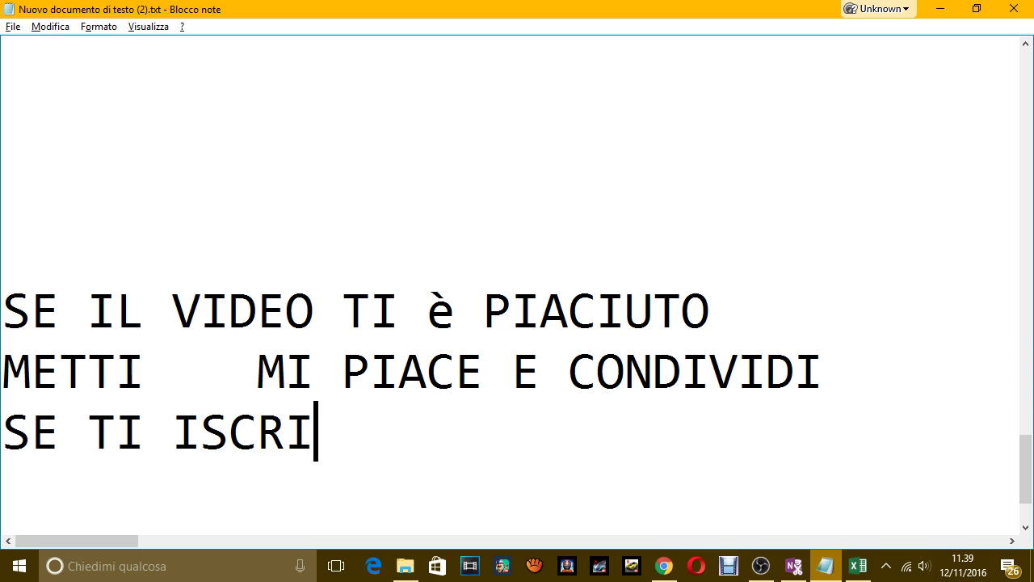
pyautogui.write('VI  ANCORA ')
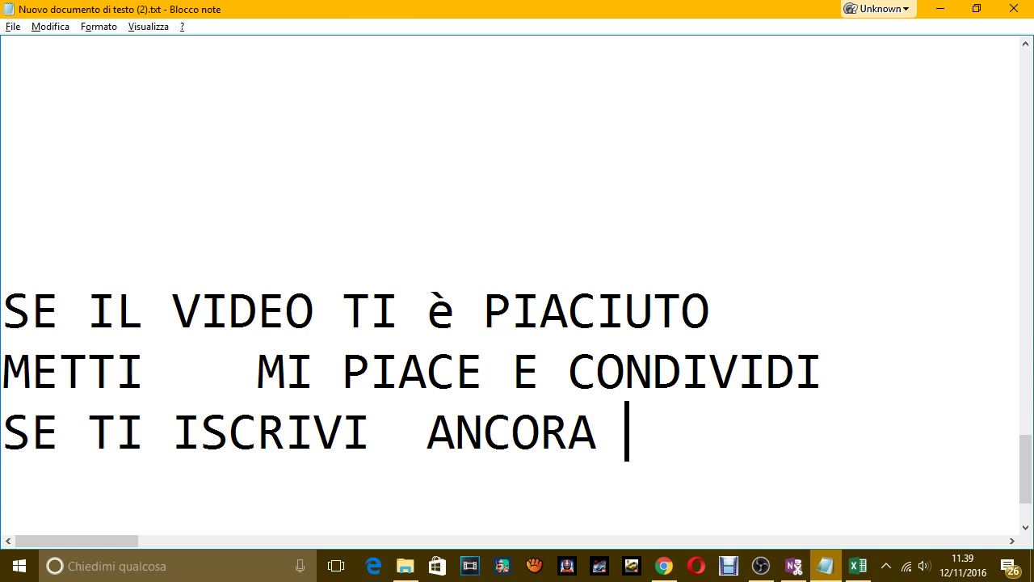
pyautogui.write('MEGLIO, MIFA')
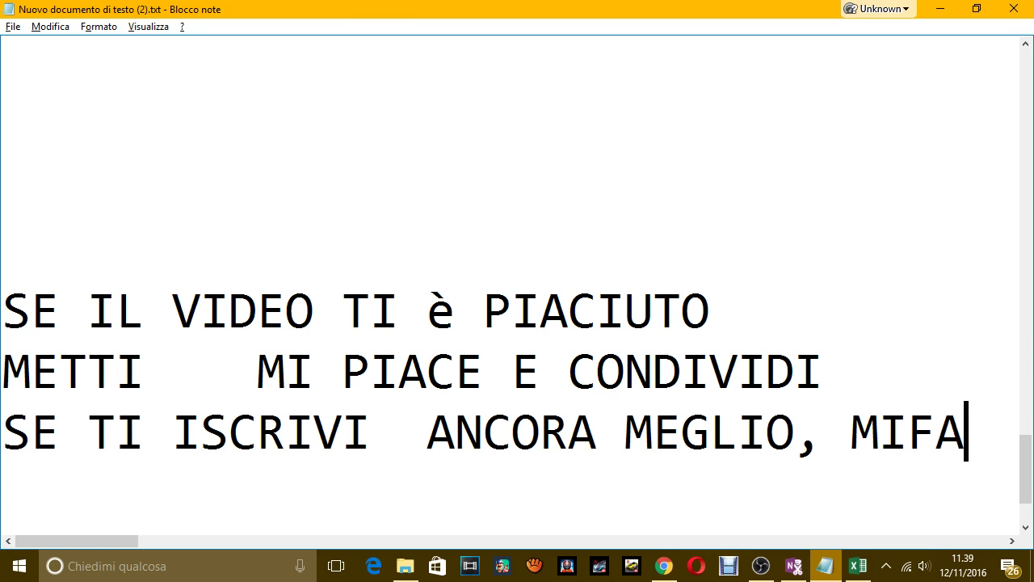
pyautogui.press('BackSpace')
pyautogui.press('BackSpace')
pyautogui.write('FA PI')
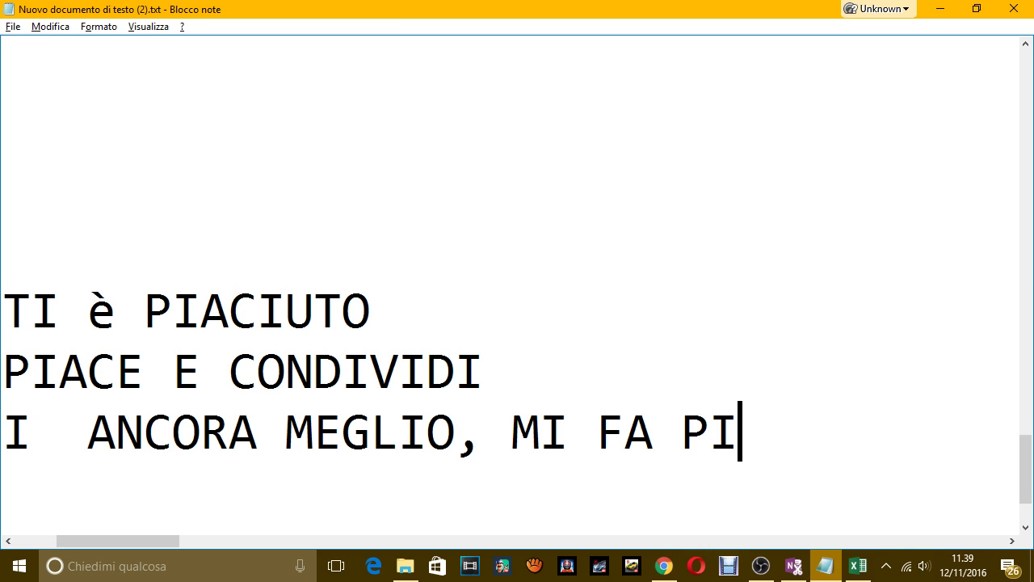
pyautogui.write('ACERE')
pyautogui.press('Return')
pyautogui.write('E')
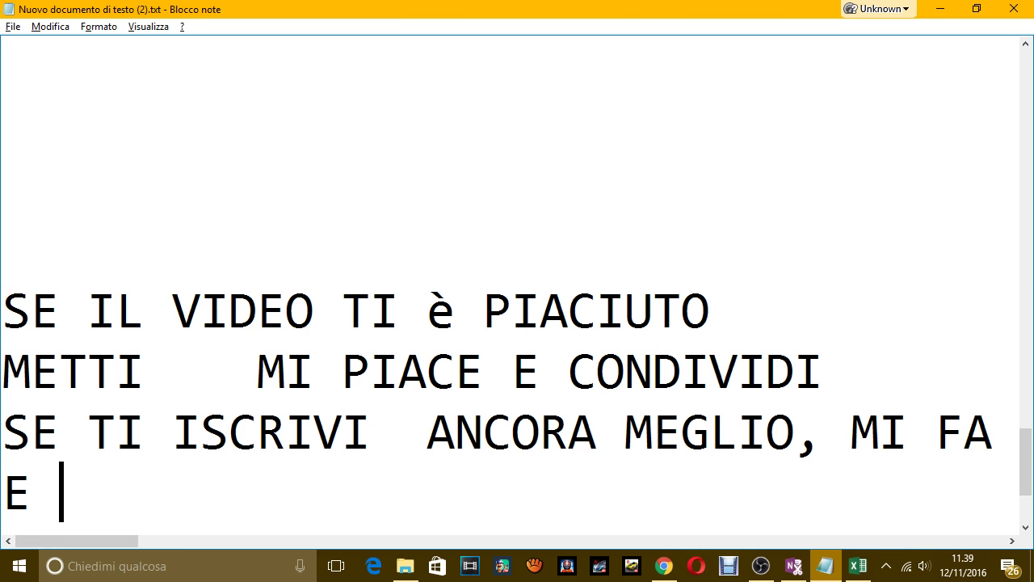
pyautogui.write(' TI ARRIVA')
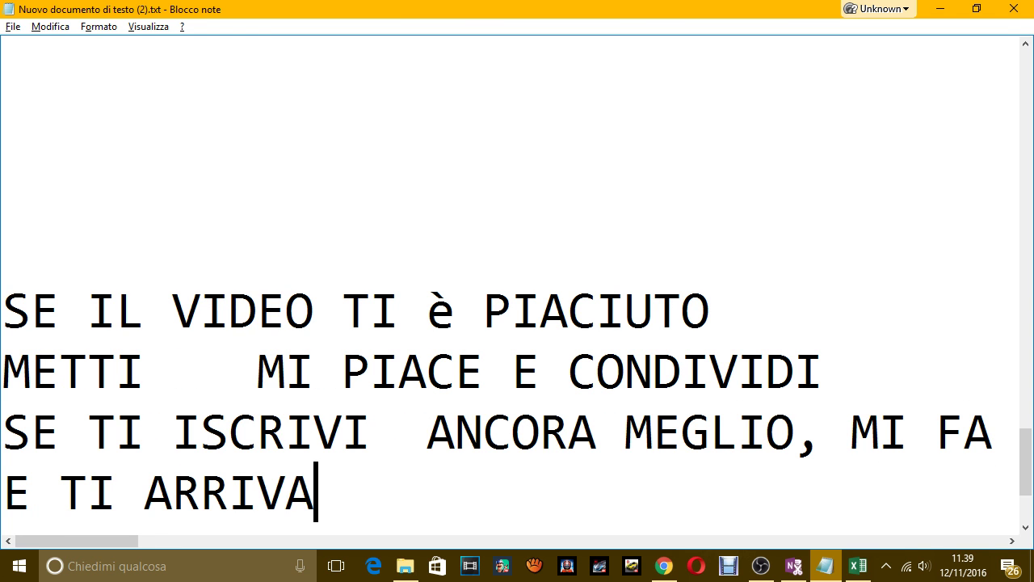
pyautogui.write(' LA MIA')
pyautogui.press('BackSpace')
pyautogui.press('BackSpace')
pyautogui.write('A')
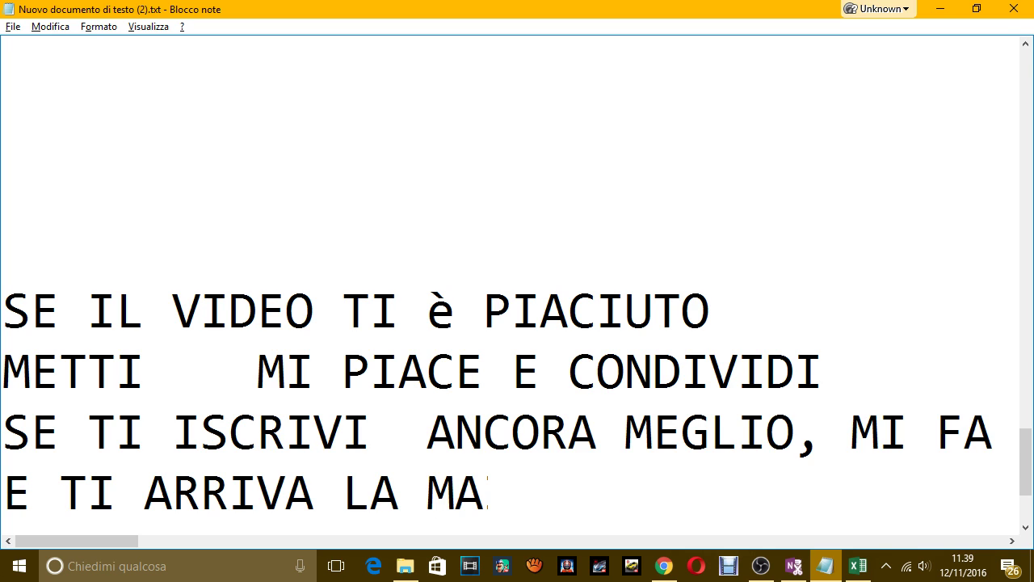
pyautogui.write('IL DI OGN')
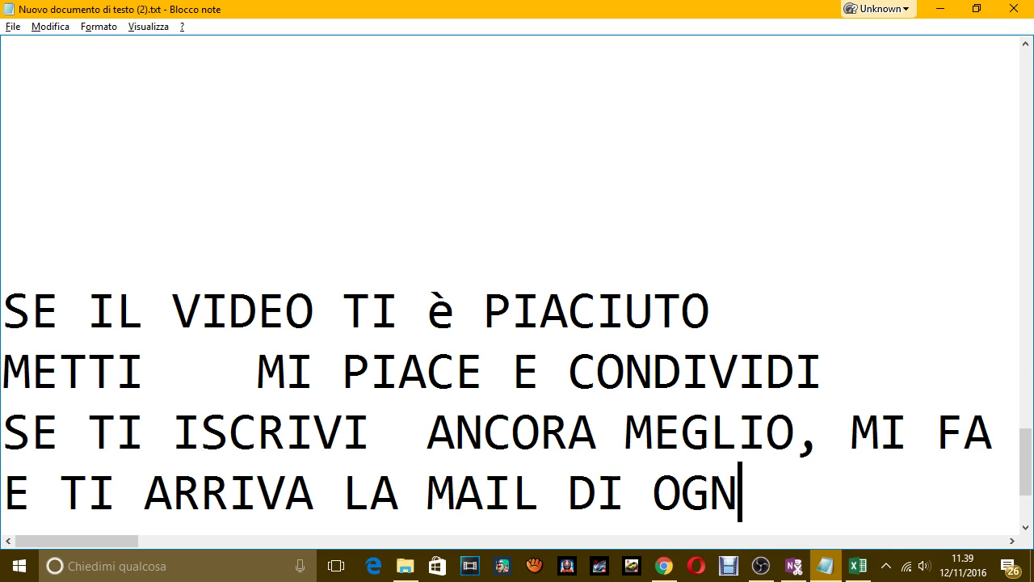
pyautogui.write('I NUOVO ')
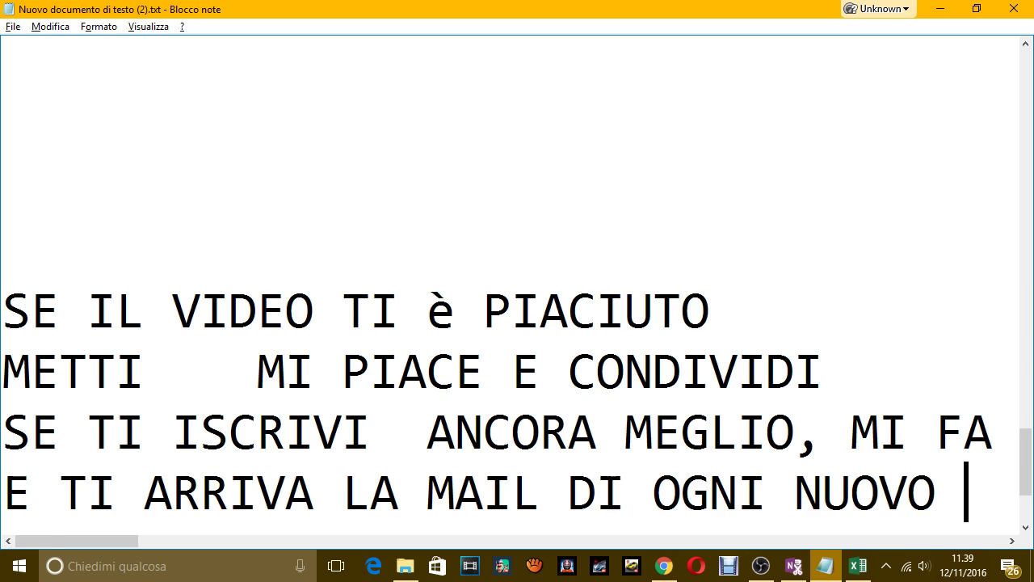
pyautogui.write('CARICAMENTO.')
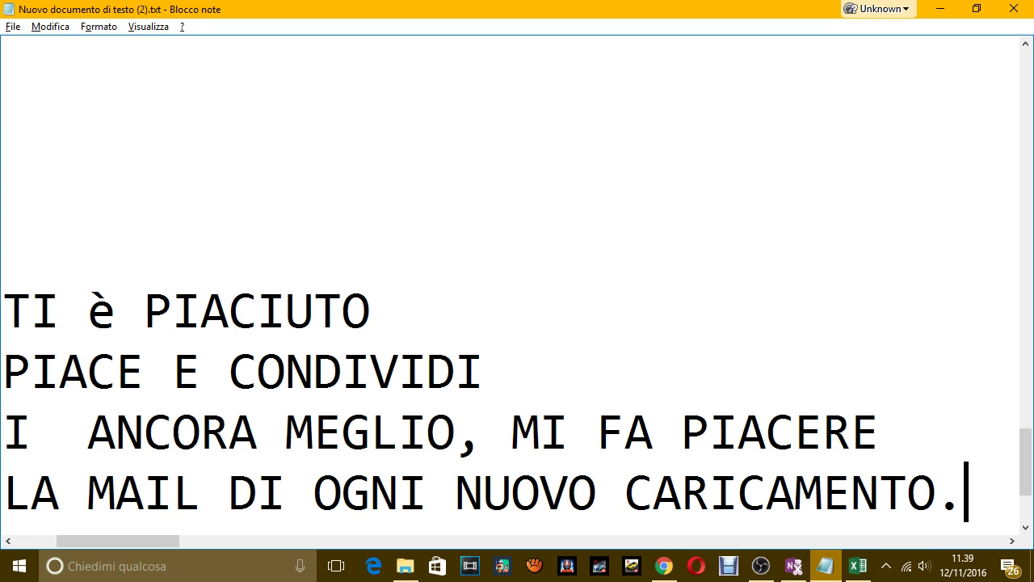
# Step: Sign off with 'GRAZIEEEEE E CIAO ..' and bring the empty Excel workbook back
pyautogui.press('Return')
pyautogui.press('Return')
pyautogui.press('Return')
pyautogui.write('GRAZE')
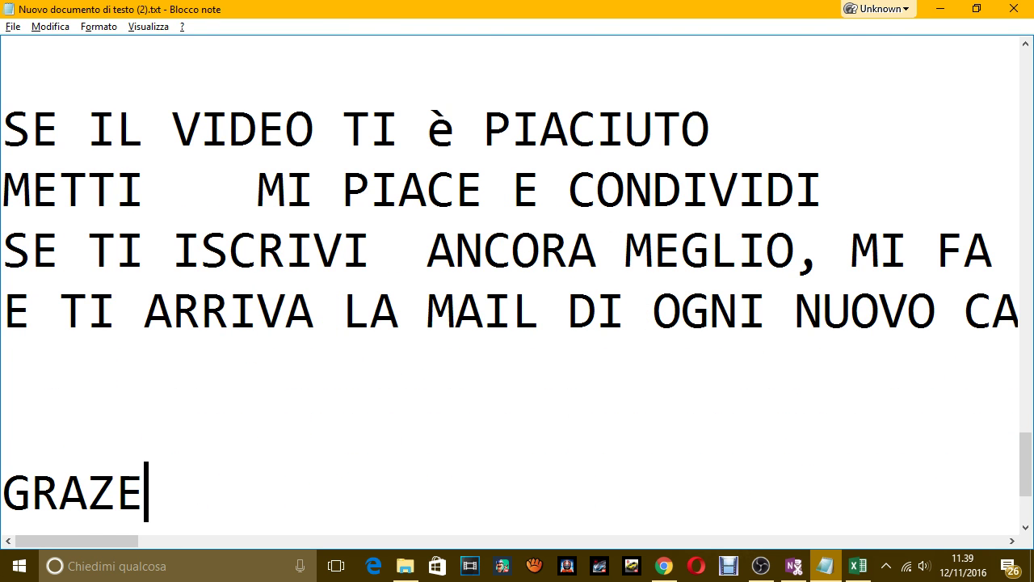
pyautogui.write('I')
pyautogui.press('BackSpace')
pyautogui.press('BackSpace')
pyautogui.write('IEEEEEE')
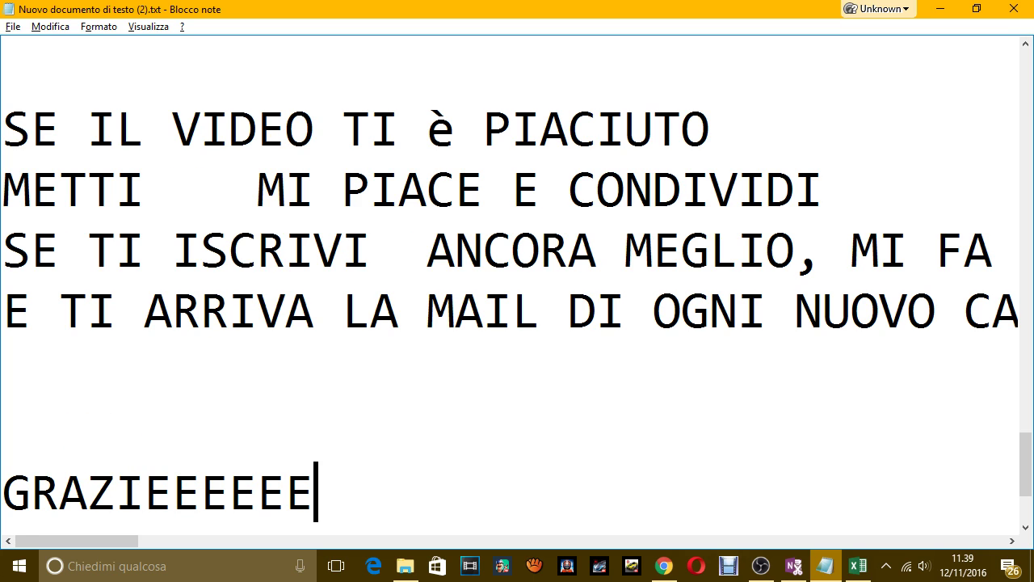
pyautogui.press('BackSpace')
pyautogui.write('E   ')
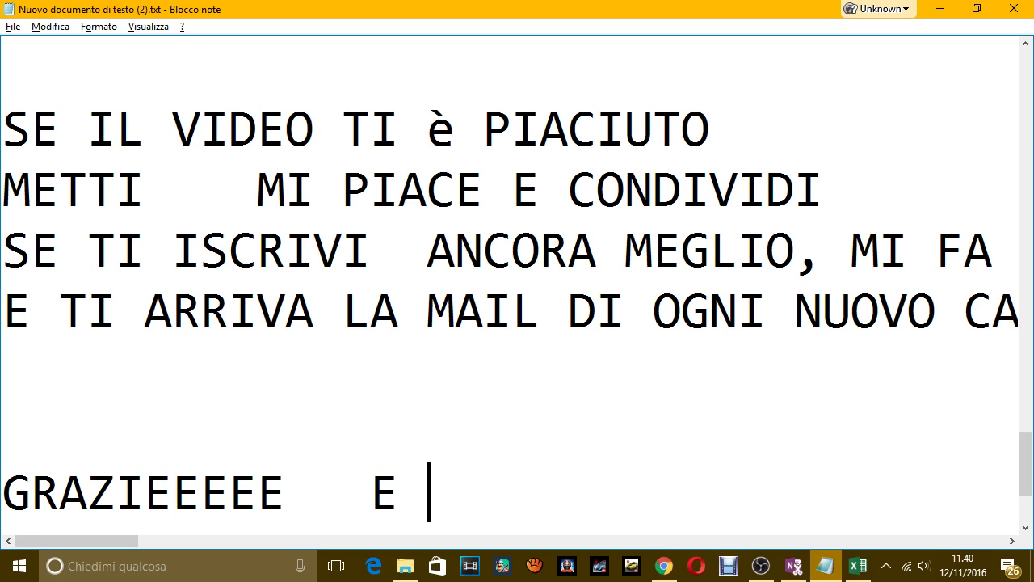
pyautogui.write('ALLA')
pyautogui.press('BackSpace')
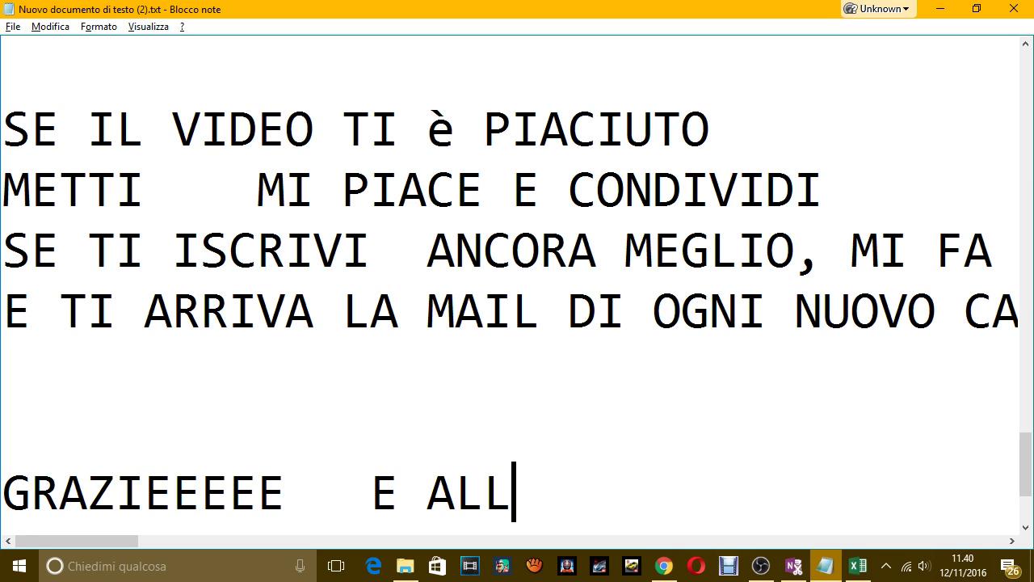
pyautogui.write('A PRO')
pyautogui.press('BackSpace')
pyautogui.press('BackSpace')
pyautogui.press('BackSpace')
pyautogui.press('BackSpace')
pyautogui.press('BackSpace')
pyautogui.press('BackSpace')
pyautogui.press('BackSpace')
pyautogui.write('IAO ')
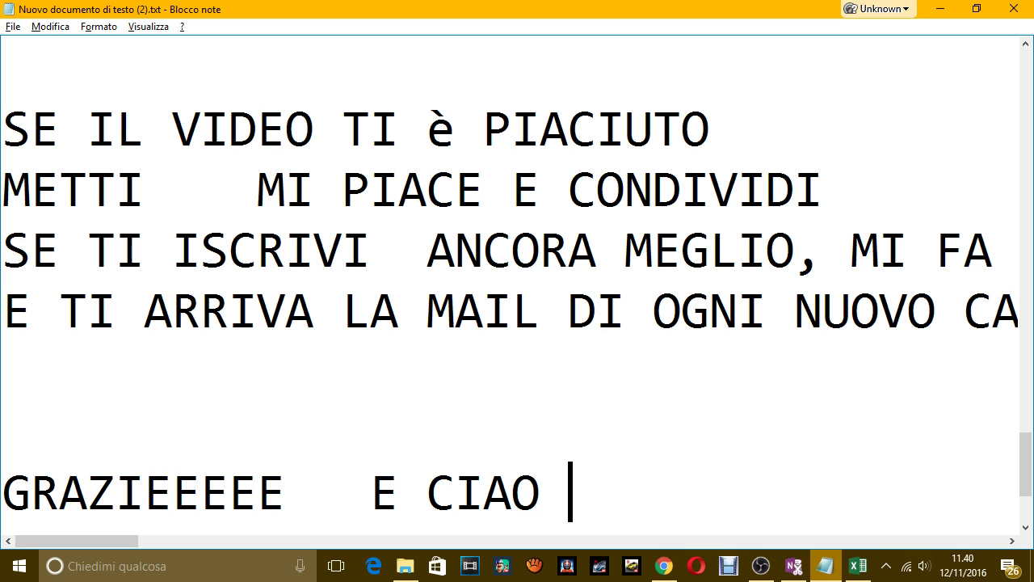
pyautogui.write('..')
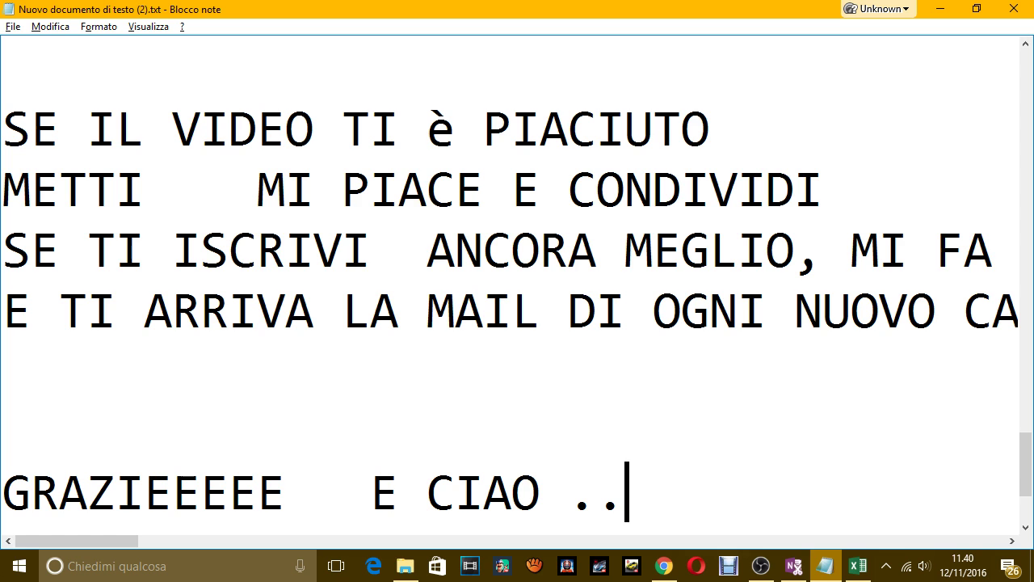
pyautogui.hotkey('alt', 'Tab')
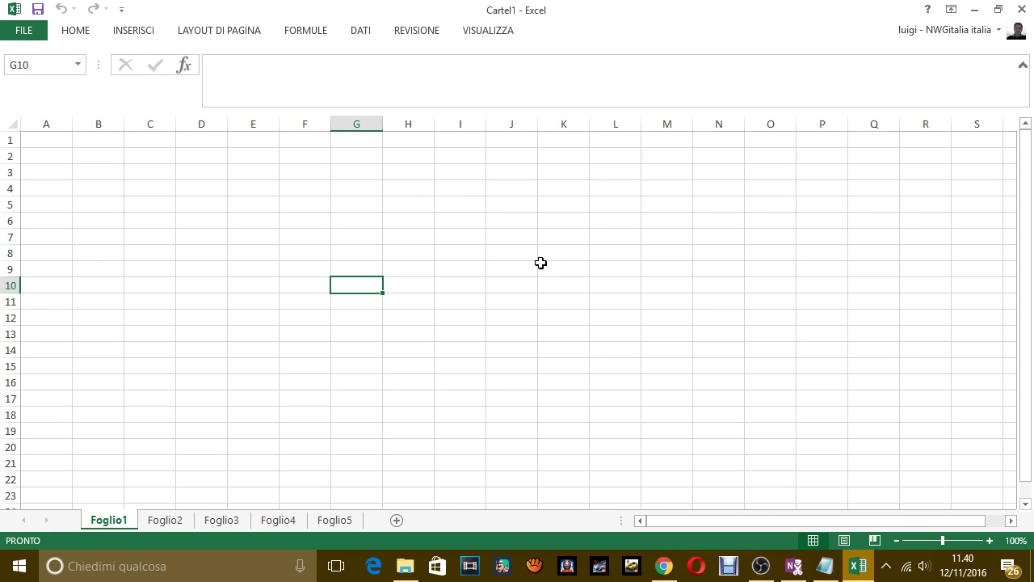
pyautogui.click(887, 568)
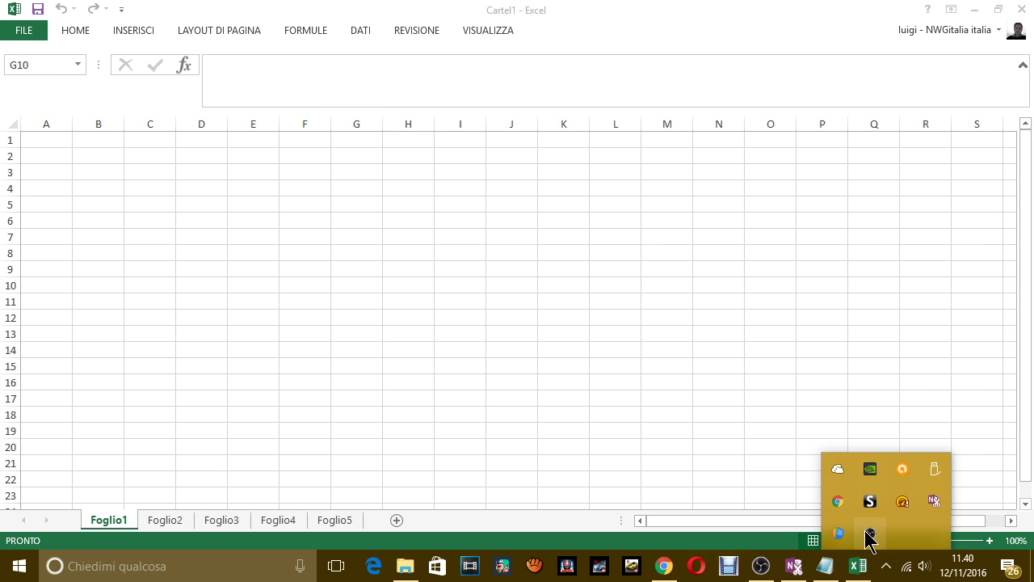